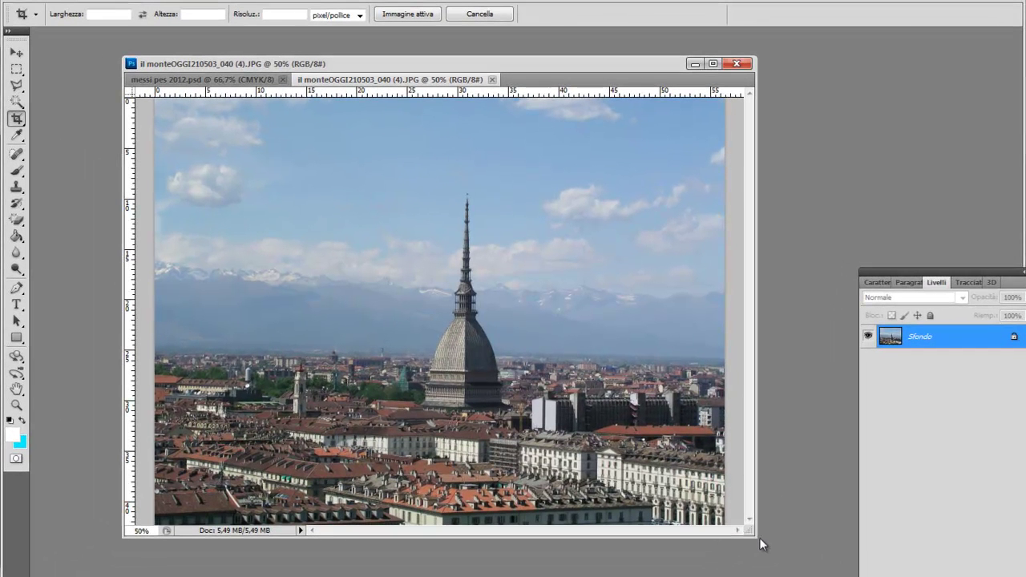
# Step: Float the Messi poster window and drag its Livello 7 Grafica Veloce logo onto the Turin photo
pyautogui.moveTo(752, 534); pyautogui.dragTo(815, 566)
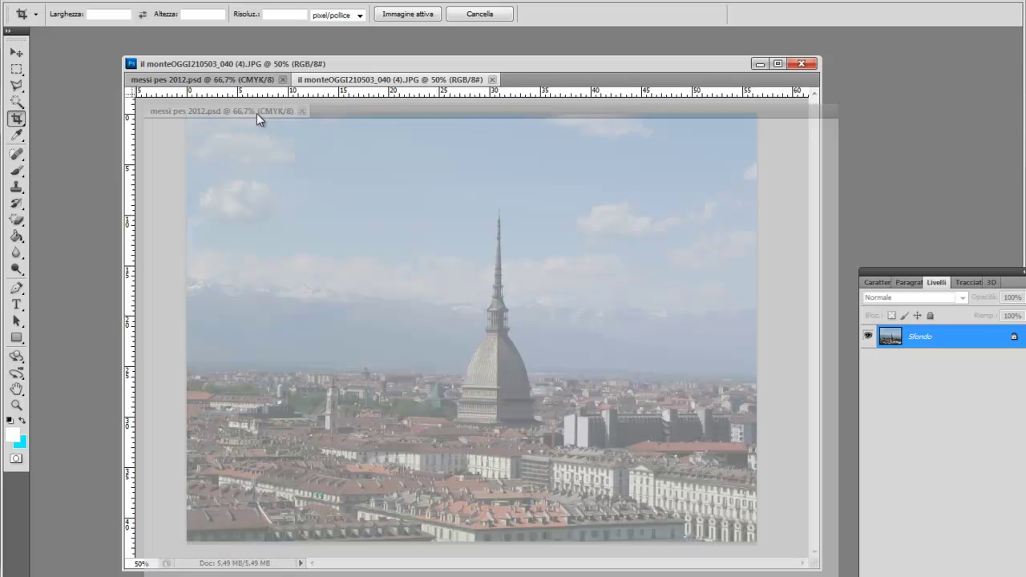
pyautogui.moveTo(205, 79)
pyautogui.mouseDown()
pyautogui.moveTo(309, 121)
pyautogui.moveTo(656, 197)
pyautogui.mouseUp()
pyautogui.press('v')
pyautogui.rightClick(621, 423)
pyautogui.click(633, 433)
pyautogui.moveTo(634, 433)
pyautogui.mouseDown()
pyautogui.moveTo(358, 311)
pyautogui.moveTo(361, 303)
pyautogui.mouseUp()
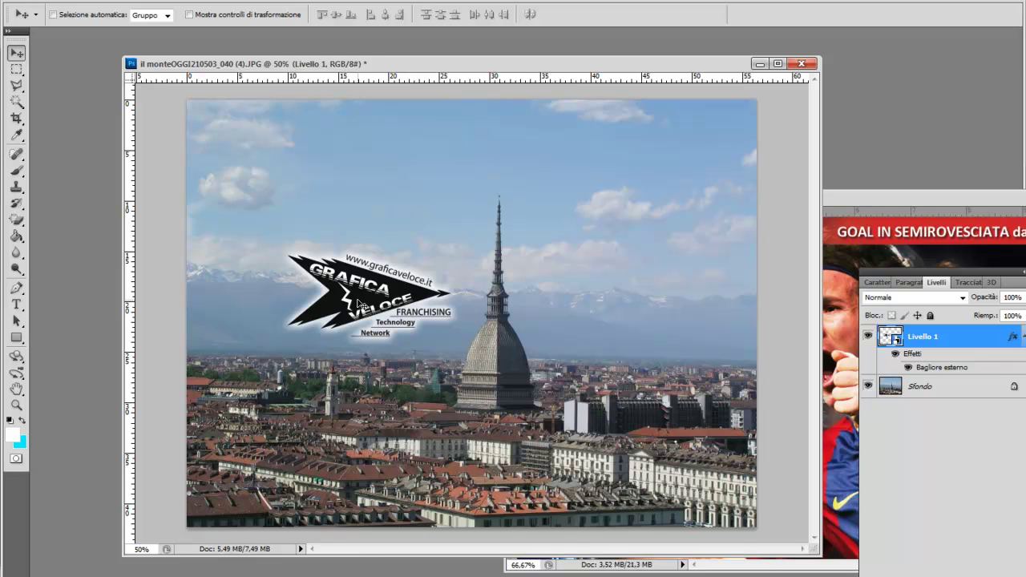
# Step: Nudge the Livello 1 logo into the photo's top-left, then rearrange the document window and Layers panel
pyautogui.moveTo(395, 291)
pyautogui.mouseDown()
pyautogui.moveTo(437, 307)
pyautogui.moveTo(360, 309)
pyautogui.mouseUp()
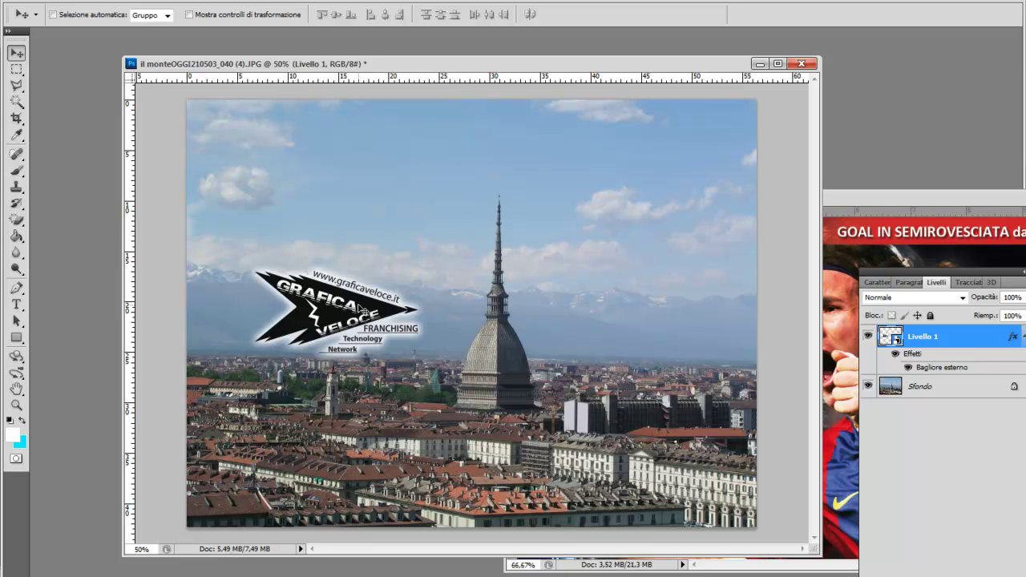
pyautogui.moveTo(360, 311); pyautogui.dragTo(400, 303)
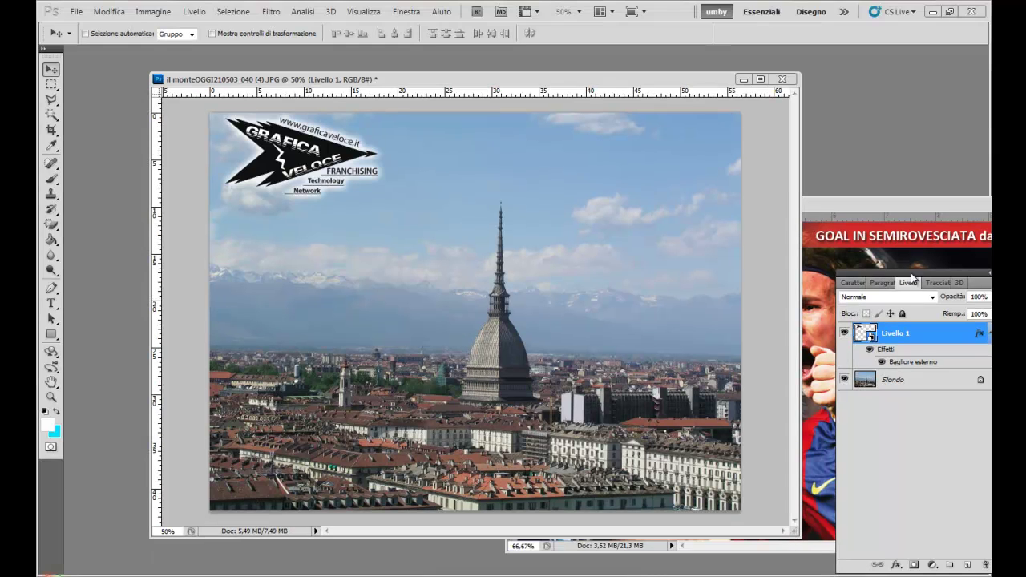
pyautogui.moveTo(544, 77); pyautogui.dragTo(493, 71)
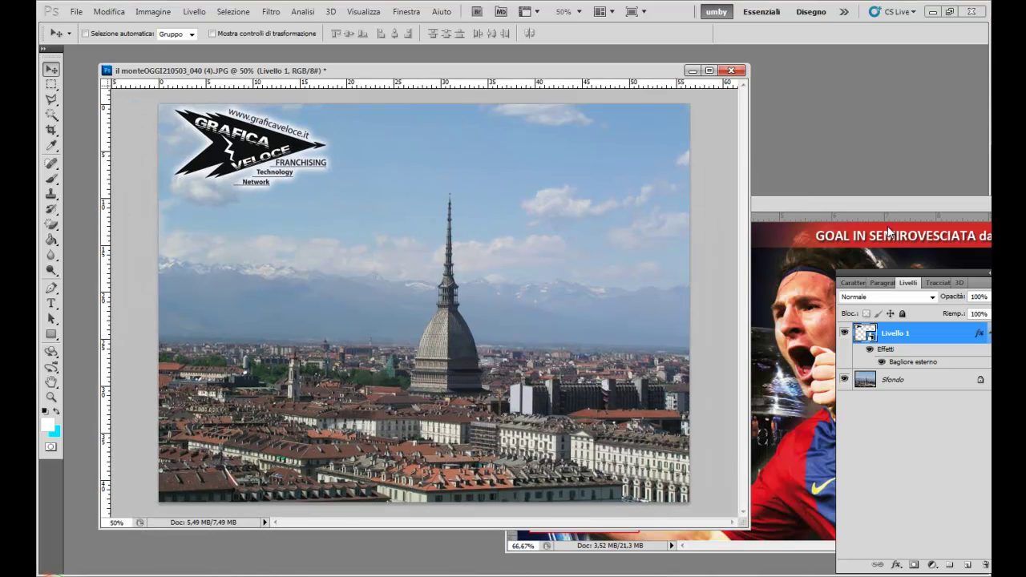
pyautogui.moveTo(955, 279)
pyautogui.mouseDown()
pyautogui.moveTo(850, 190)
pyautogui.moveTo(858, 184)
pyautogui.mouseUp()
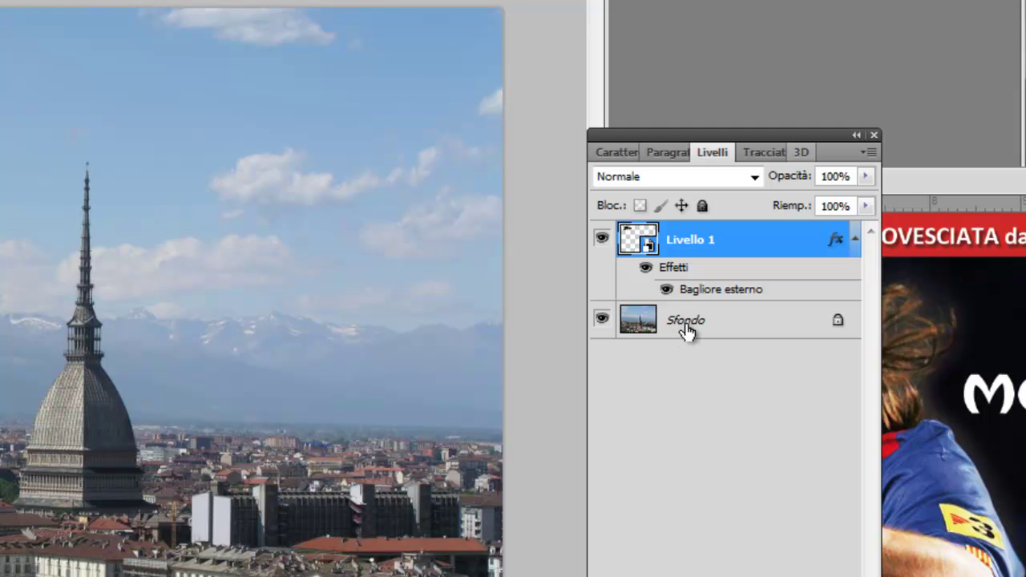
# Step: Convert Sfondo into Livello 0 and duplicate it as Livello 0 copia
pyautogui.doubleClick(687, 332)
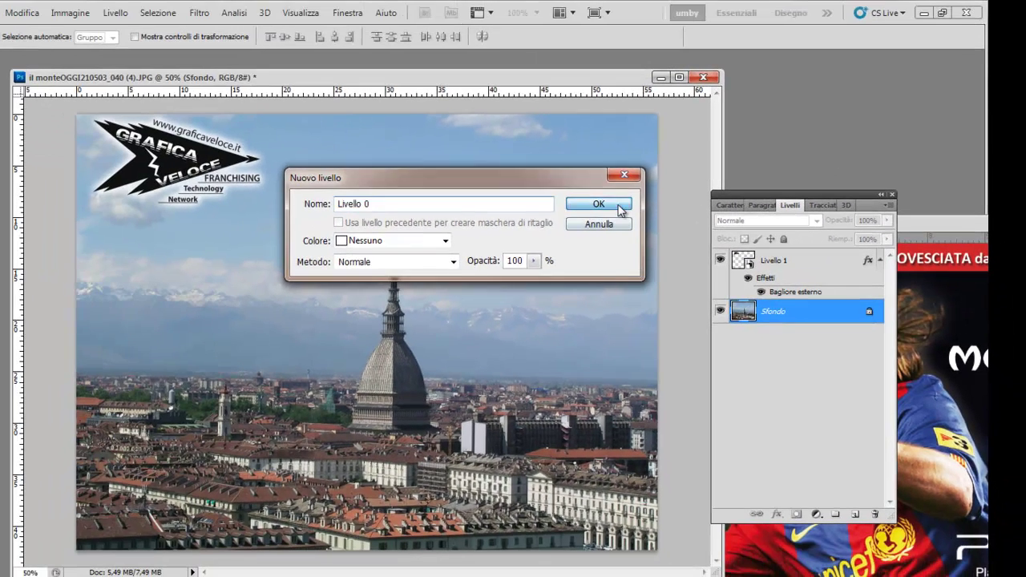
pyautogui.click(619, 206)
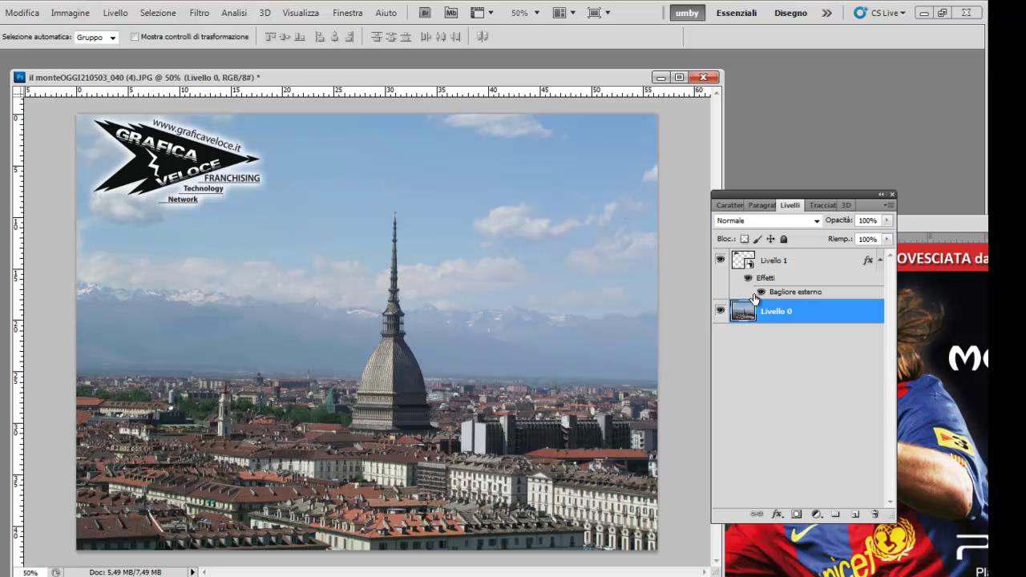
pyautogui.moveTo(800, 311); pyautogui.dragTo(853, 519)
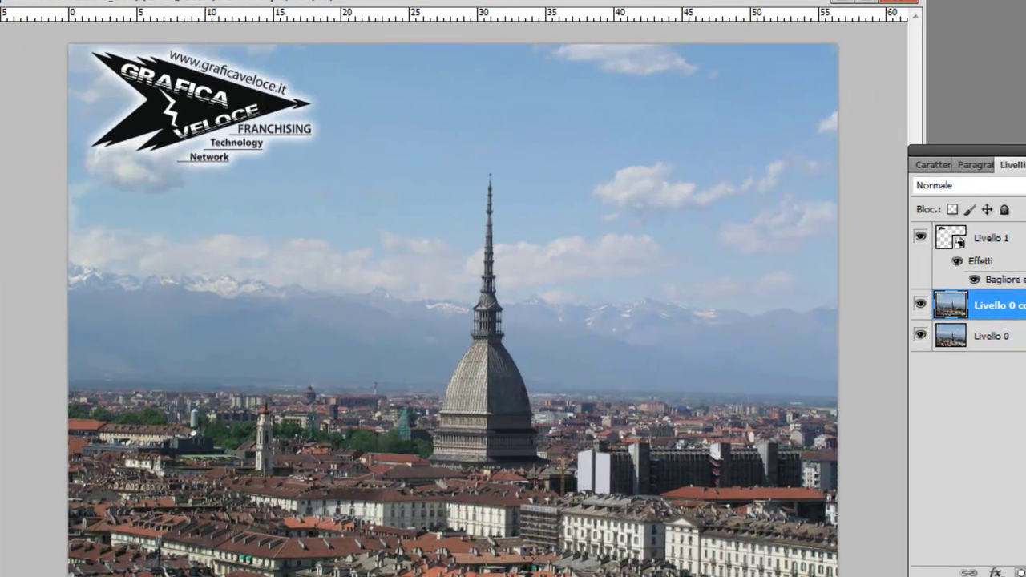
pyautogui.scroll(1, 529, 371)
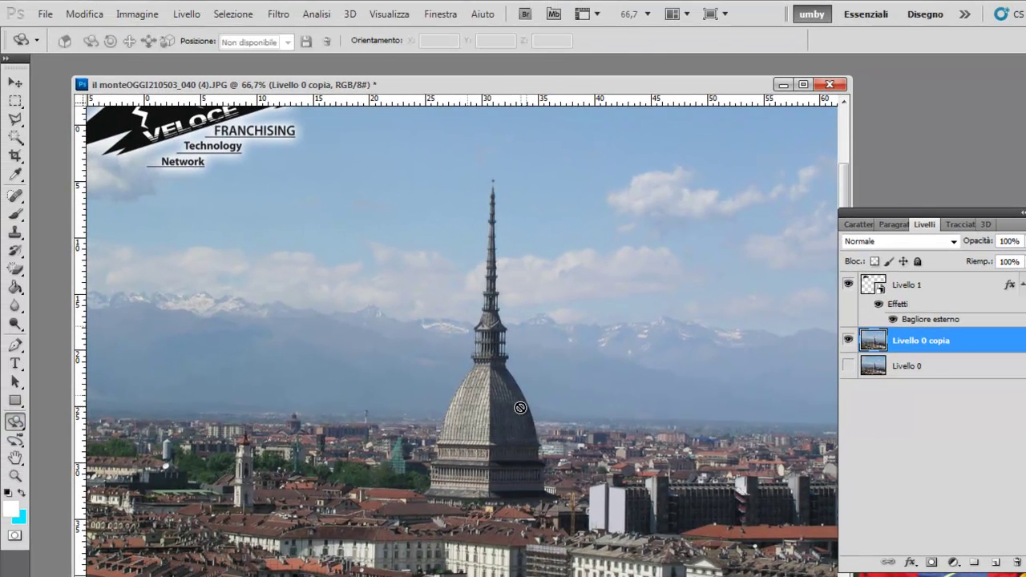
# Step: Zoom to 100% on the Mole and draw a tall rectangular marquee around the spire
pyautogui.click(14, 476)
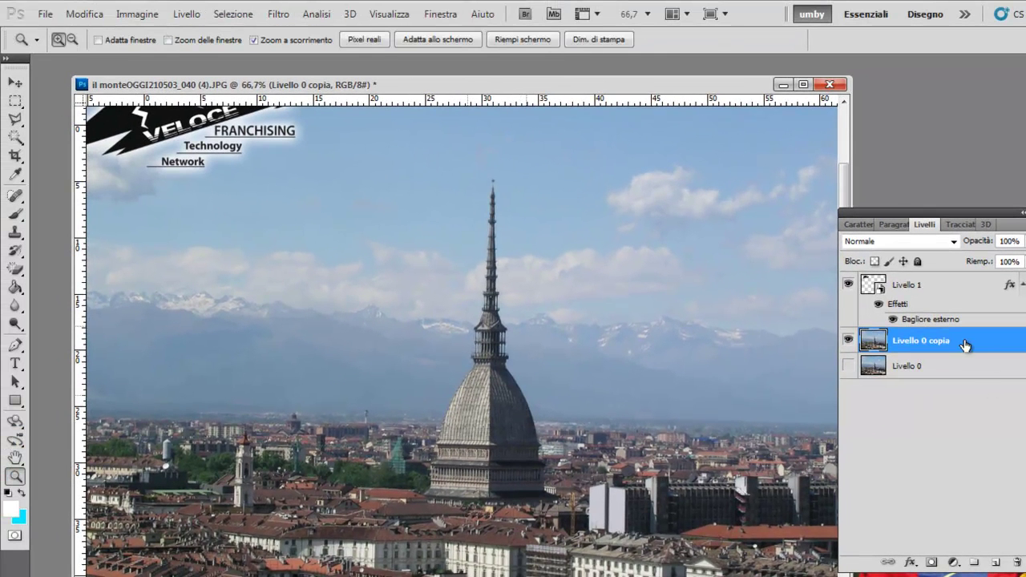
pyautogui.click(553, 387)
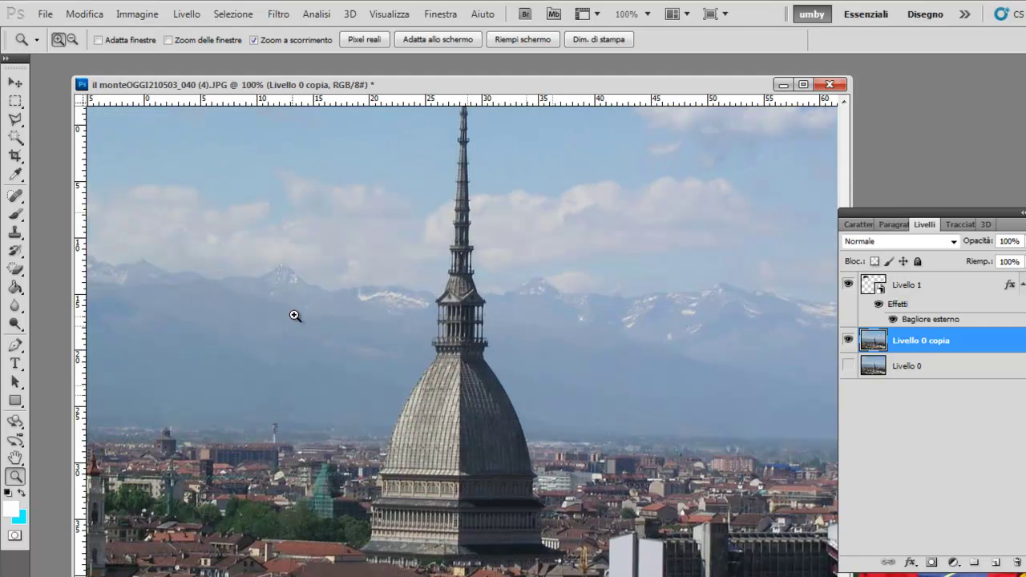
pyautogui.scroll(3, 513, 304)
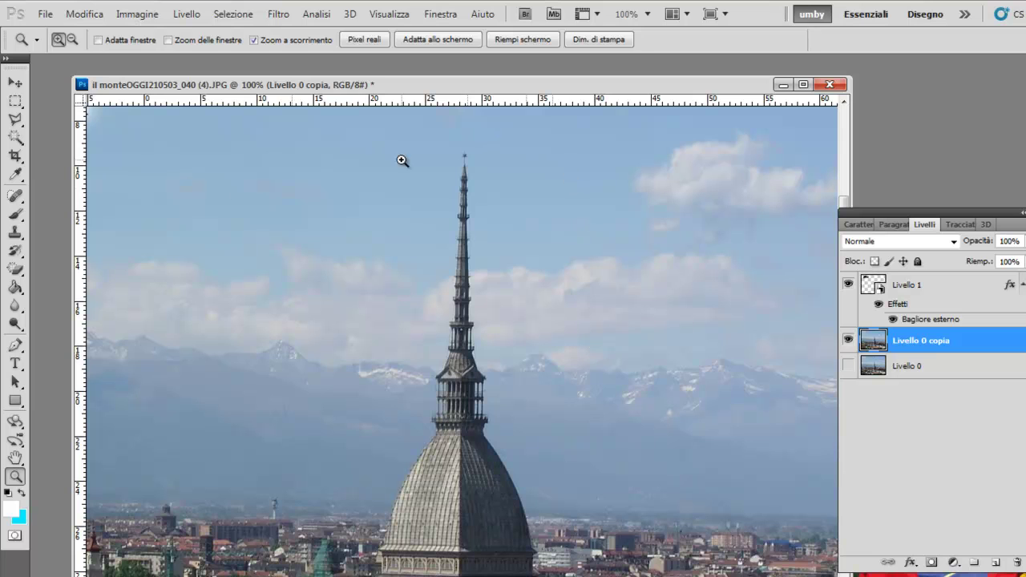
pyautogui.click(15, 102)
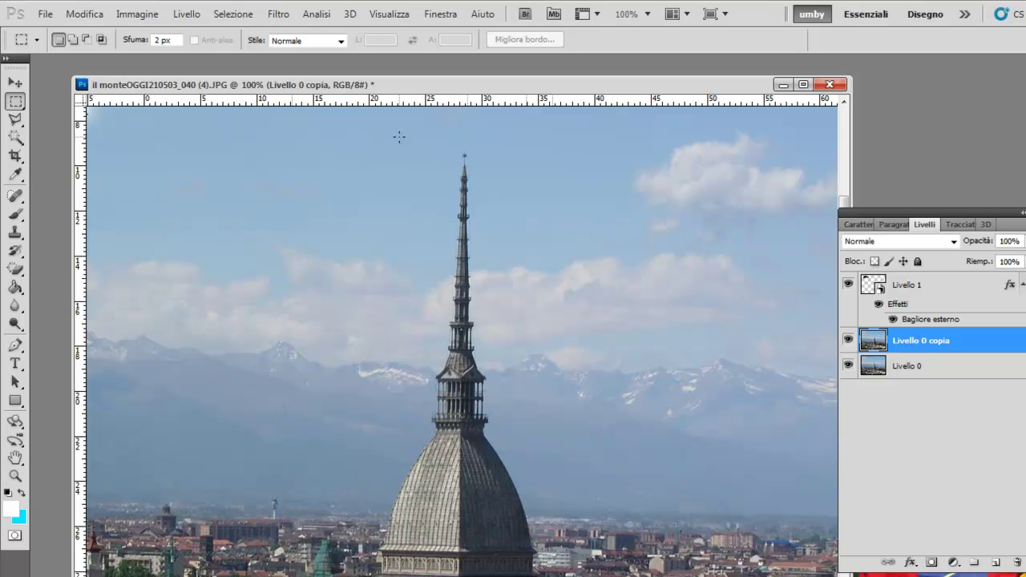
pyautogui.click(16, 102)
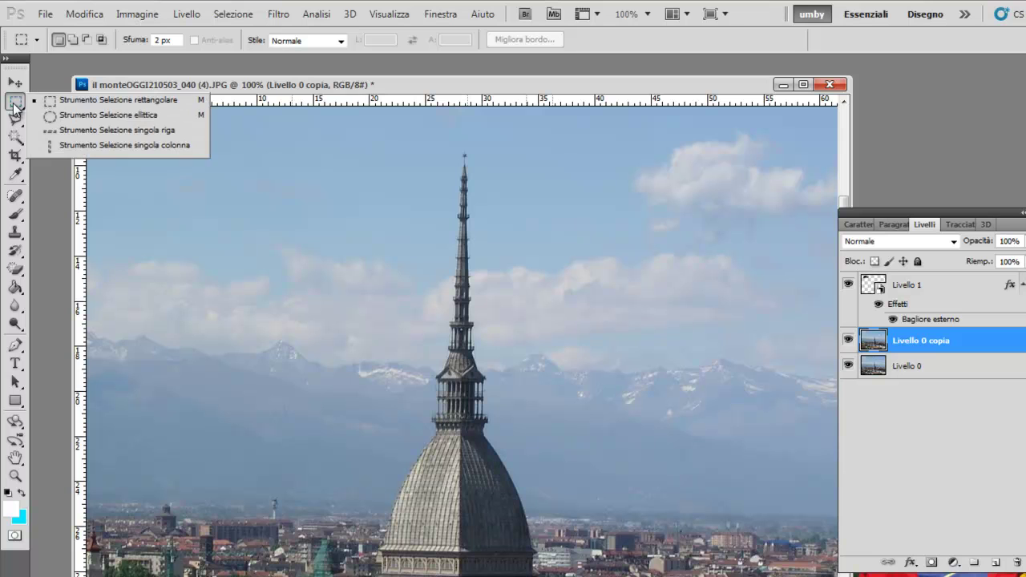
pyautogui.press('Escape')
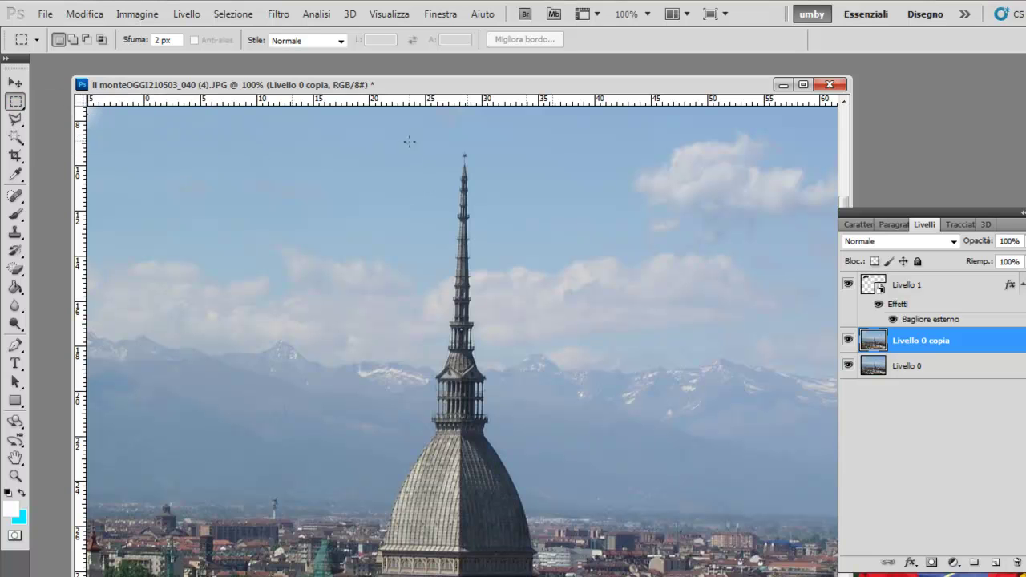
pyautogui.moveTo(410, 196); pyautogui.dragTo(524, 506)
pyautogui.click(533, 510)
pyautogui.hotkey('ctrl', 'z')
# Step: Widen the spire selection on both sides with Transform Selection and apply it
pyautogui.click(233, 14)
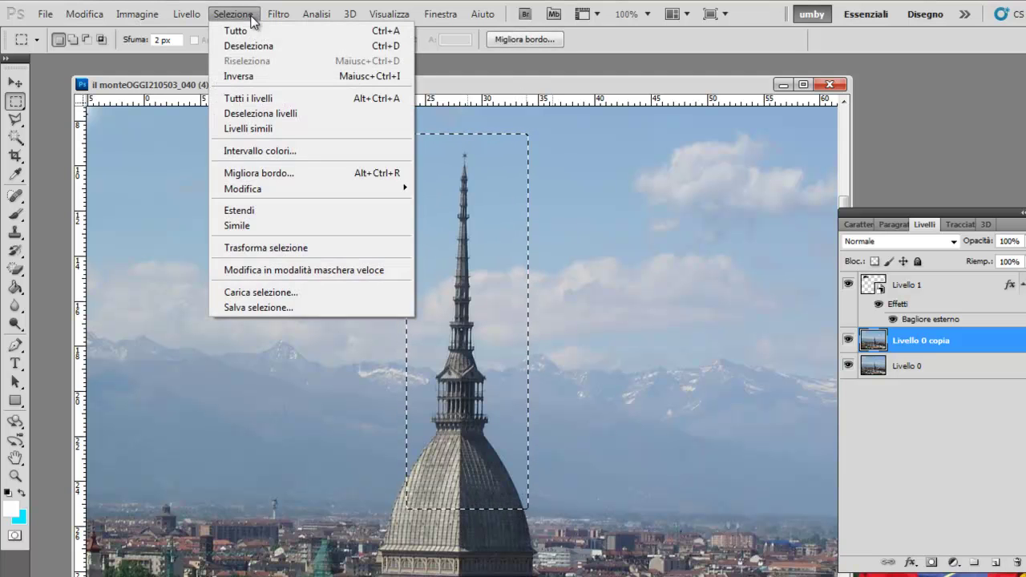
pyautogui.click(371, 249)
pyautogui.moveTo(407, 322); pyautogui.dragTo(371, 322)
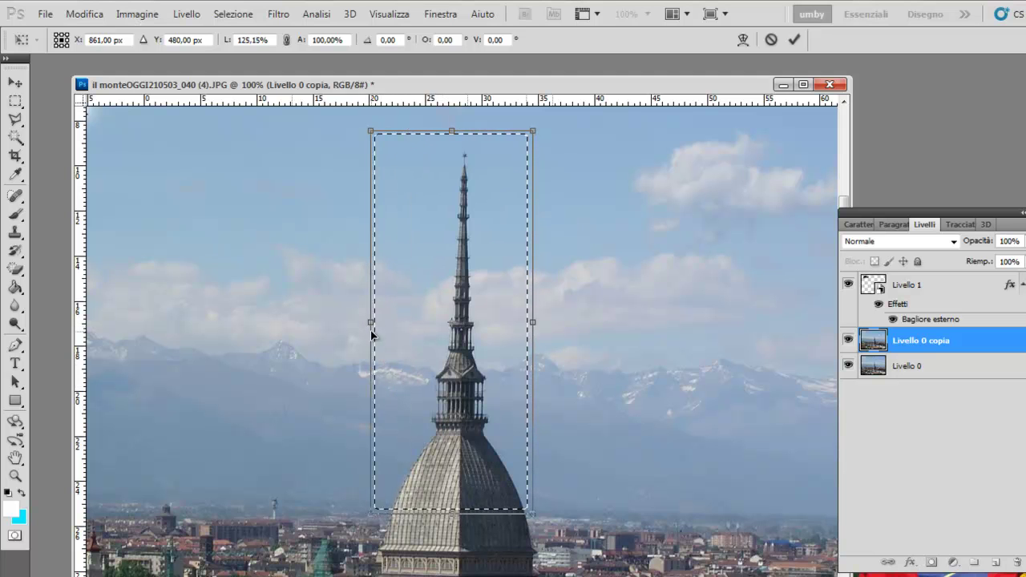
pyautogui.moveTo(533, 322); pyautogui.dragTo(541, 324)
pyautogui.click(15, 82)
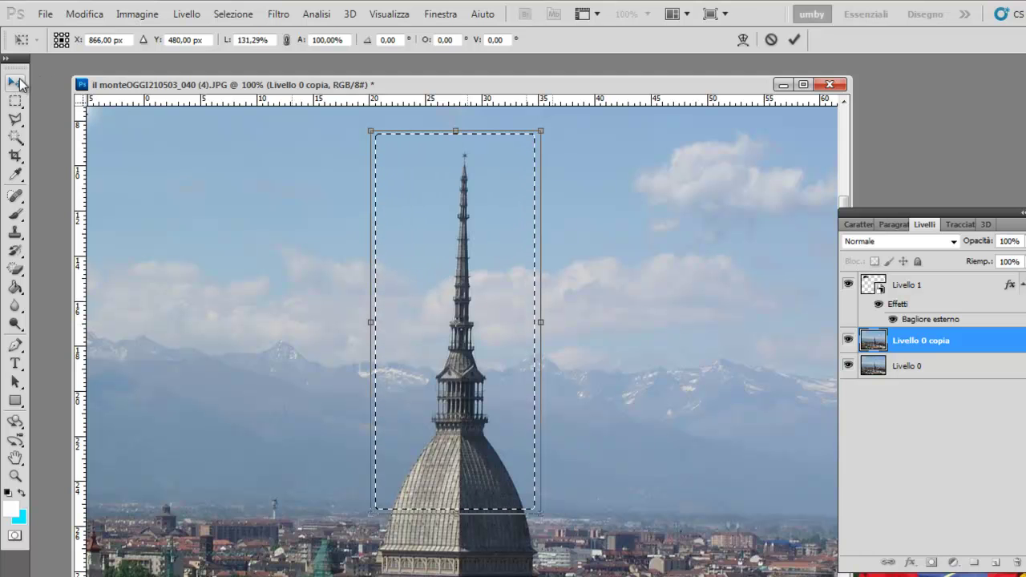
pyautogui.click(481, 273)
# Step: Copy the selected spire area and hide the Livello 0 copia layer
pyautogui.click(84, 14)
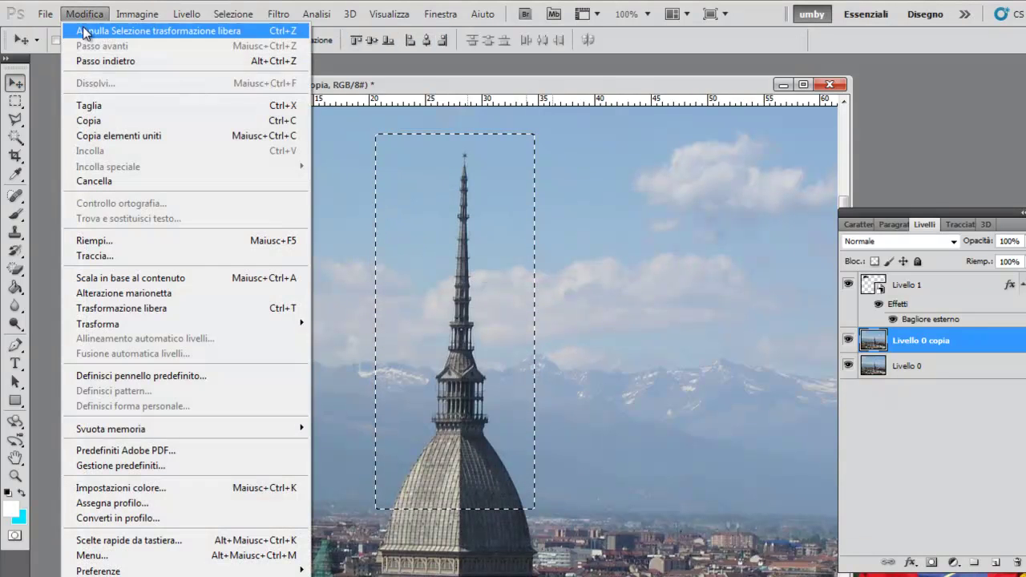
pyautogui.click(120, 121)
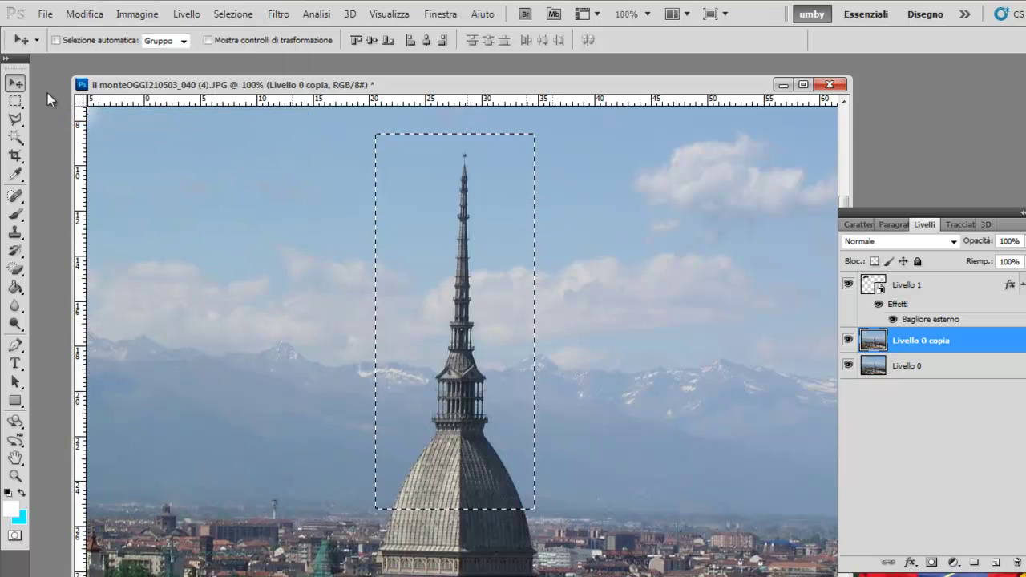
pyautogui.click(848, 340)
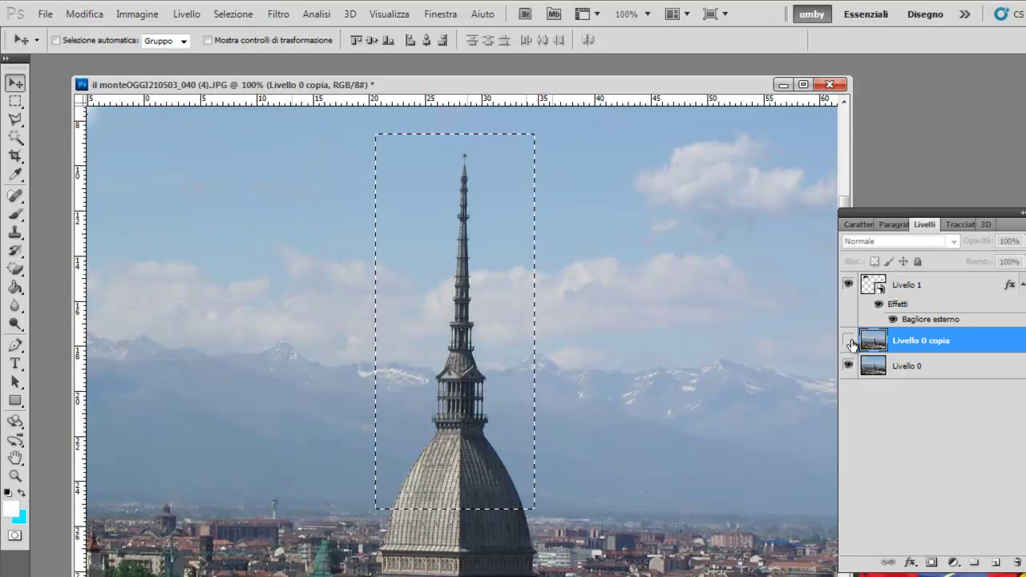
pyautogui.click(921, 368)
pyautogui.click(932, 343)
# Step: Delete Livello 0 copia, deselect, and paste the spire in place as a new layer
pyautogui.rightClick(933, 343)
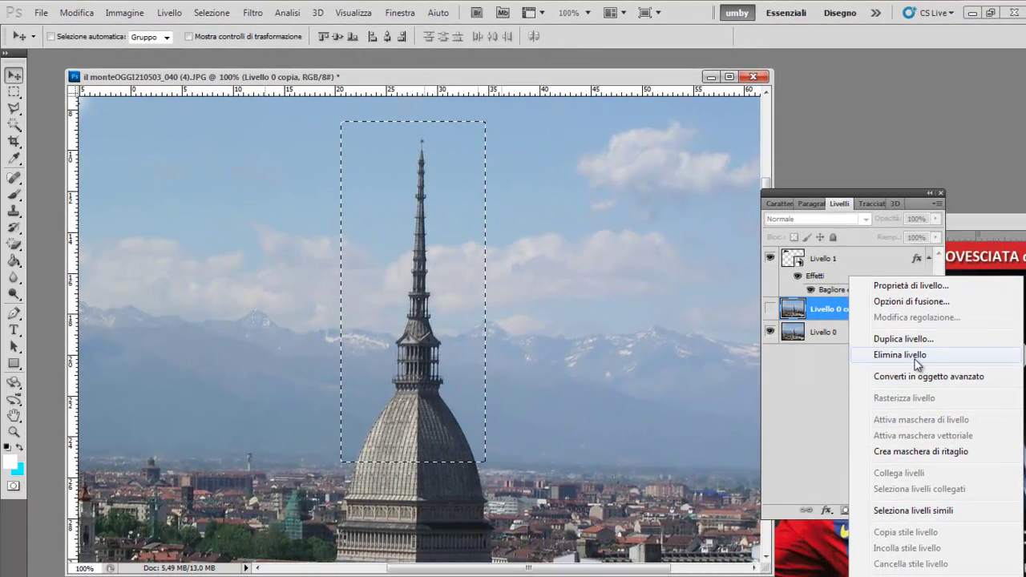
pyautogui.click(889, 368)
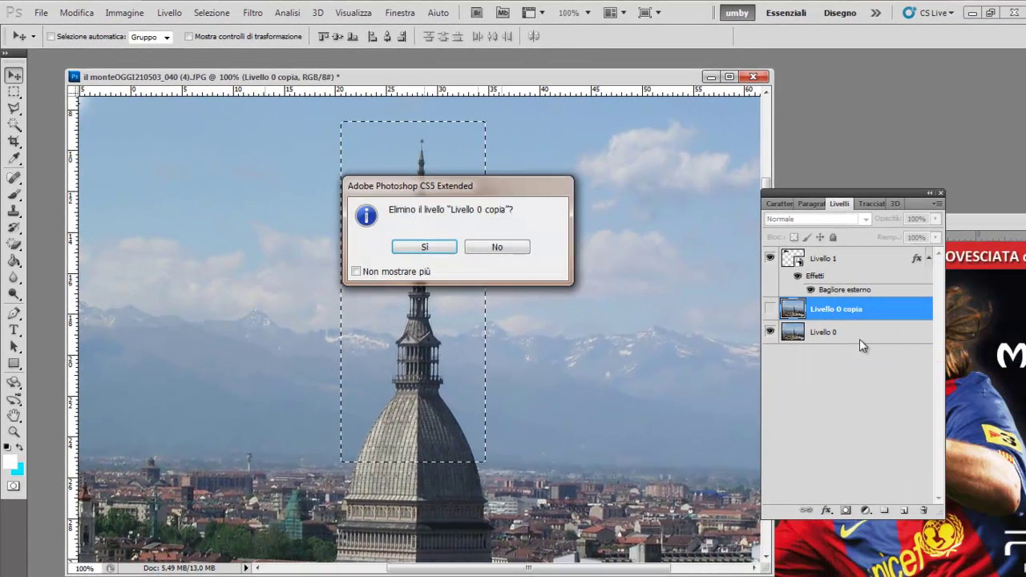
pyautogui.click(448, 250)
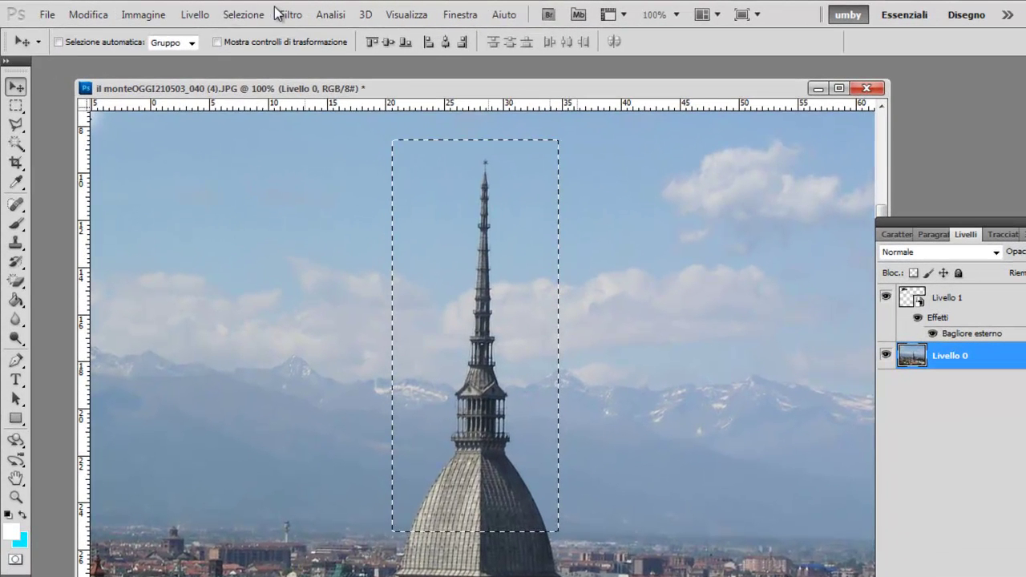
pyautogui.click(243, 14)
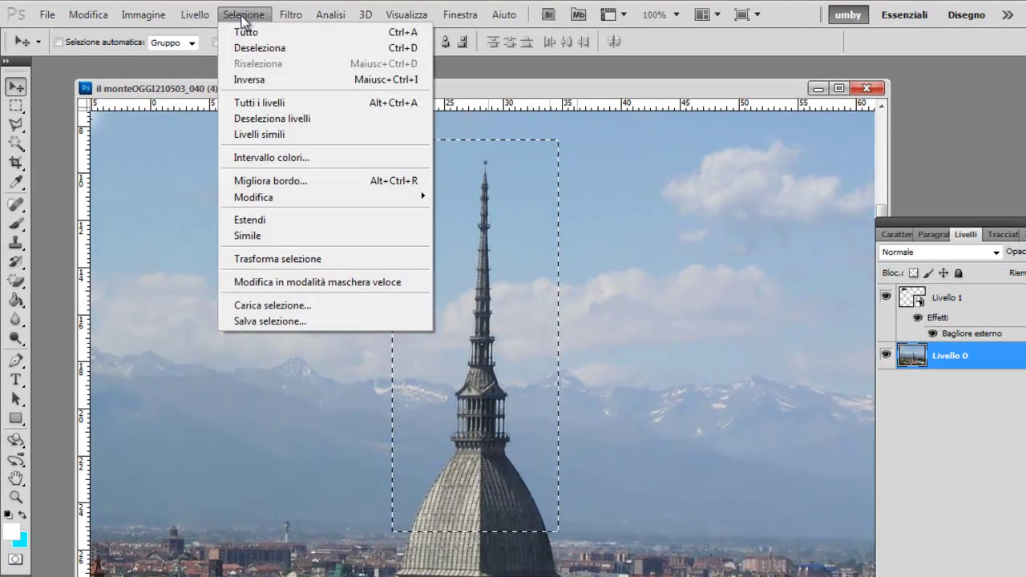
pyautogui.click(258, 50)
pyautogui.click(89, 15)
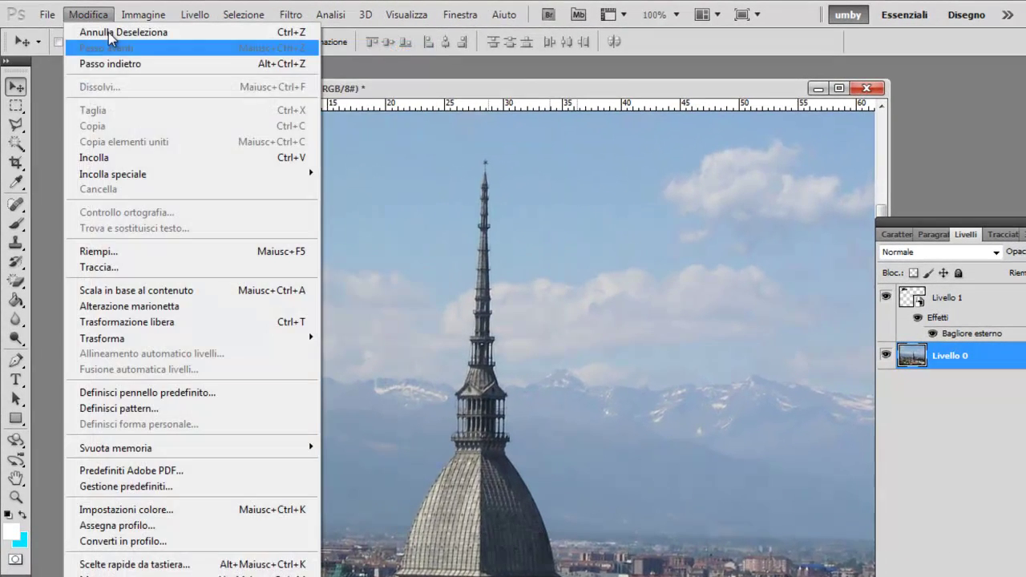
pyautogui.click(358, 170)
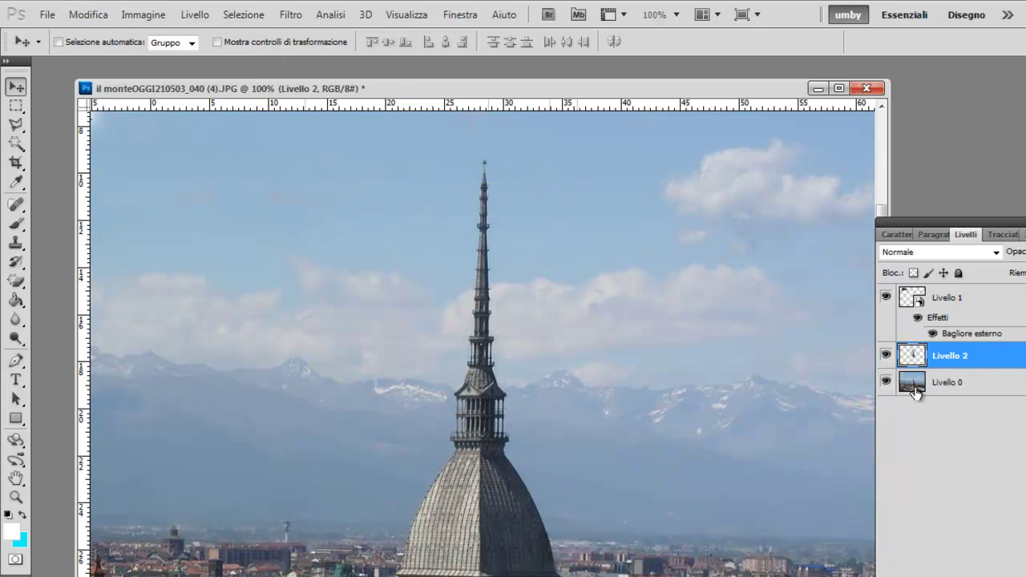
# Step: Toggle Livello 0 to compare, leave it hidden, and zoom the spire to 200%
pyautogui.click(888, 384)
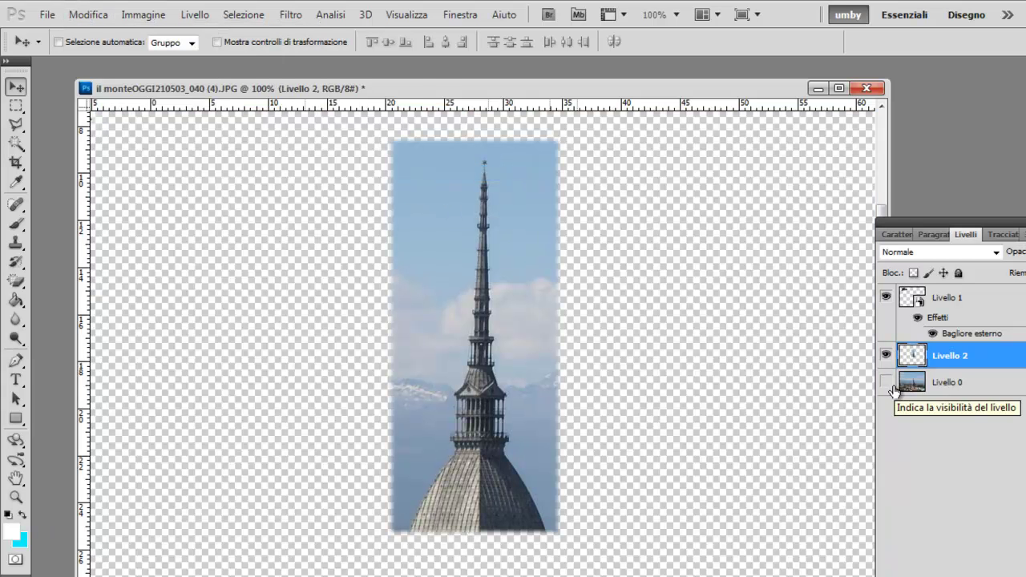
pyautogui.click(888, 384)
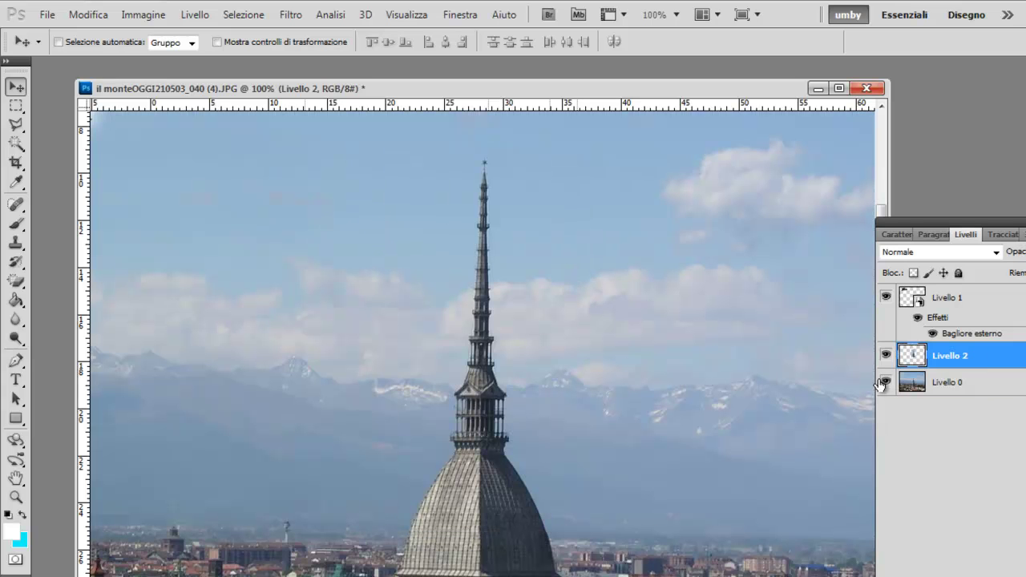
pyautogui.click(886, 383)
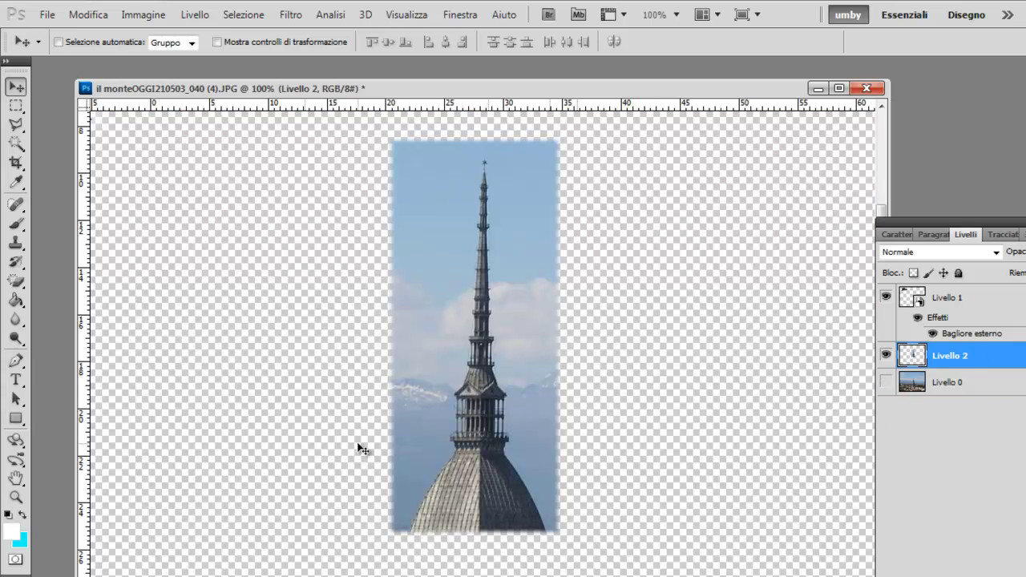
pyautogui.click(16, 497)
pyautogui.click(531, 517)
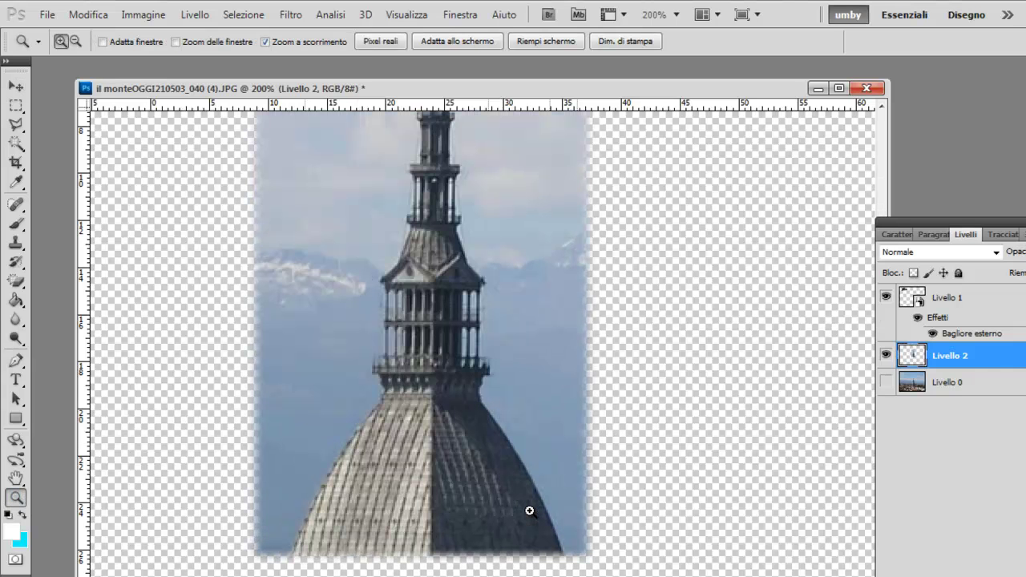
# Step: Try a Quick Selection of the sky left of the tower, then drop it
pyautogui.click(18, 278)
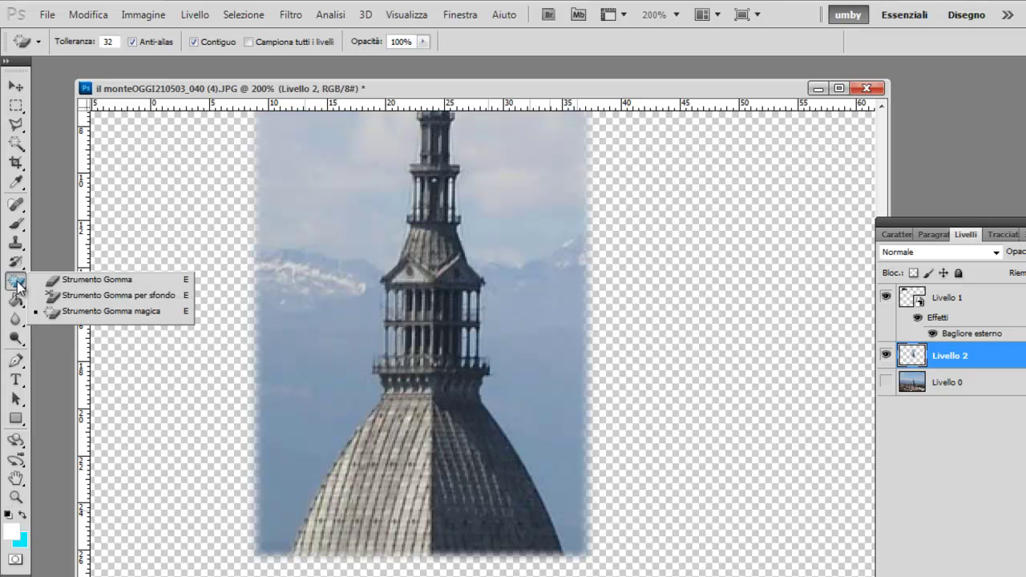
pyautogui.click(16, 143)
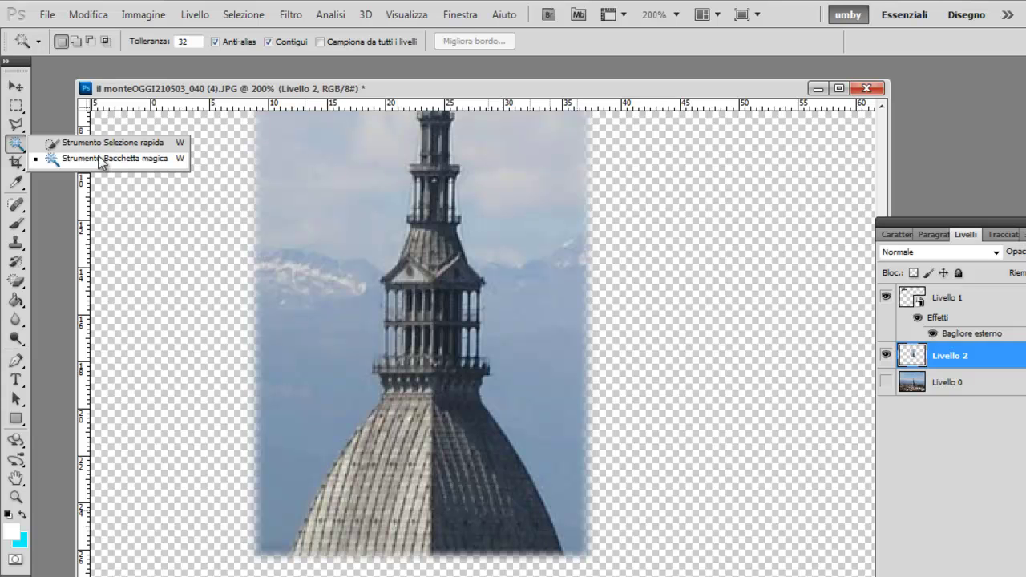
pyautogui.click(104, 142)
pyautogui.moveTo(303, 545); pyautogui.dragTo(392, 345)
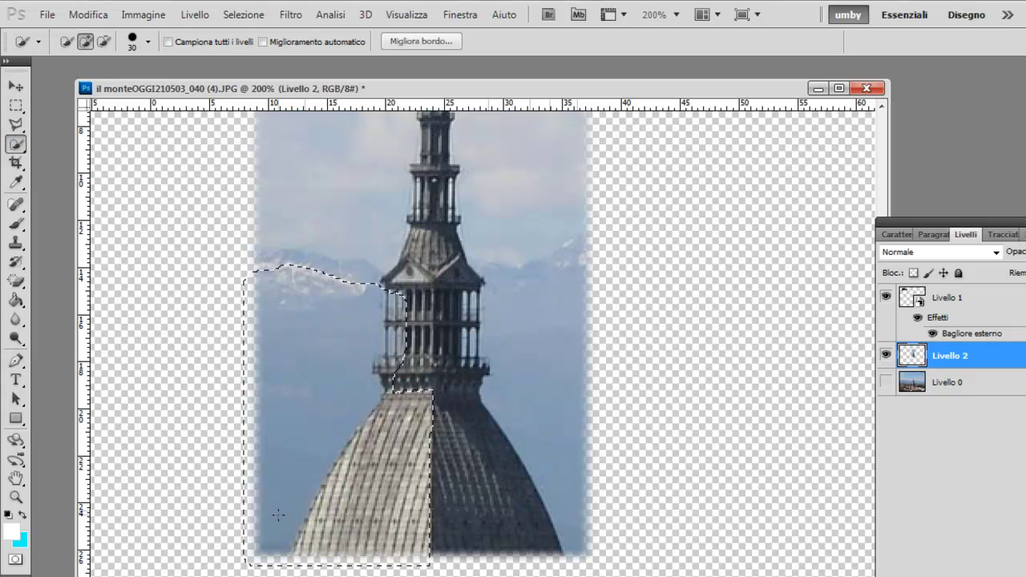
pyautogui.click(243, 15)
pyautogui.click(248, 44)
# Step: Select the sky left of the dome with the Magic Wand, erase it, then deselect
pyautogui.rightClick(16, 144)
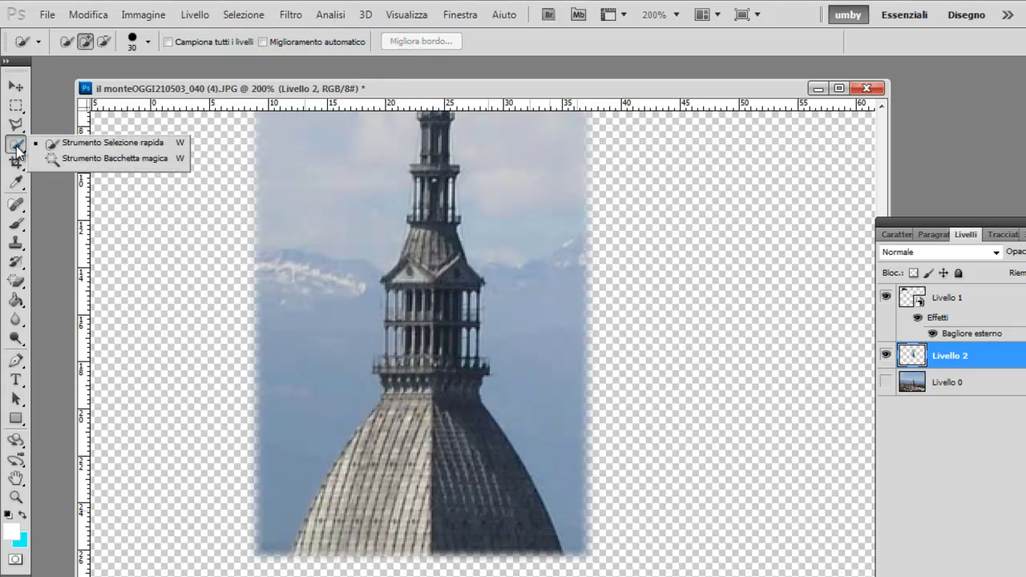
pyautogui.click(79, 160)
pyautogui.click(298, 459)
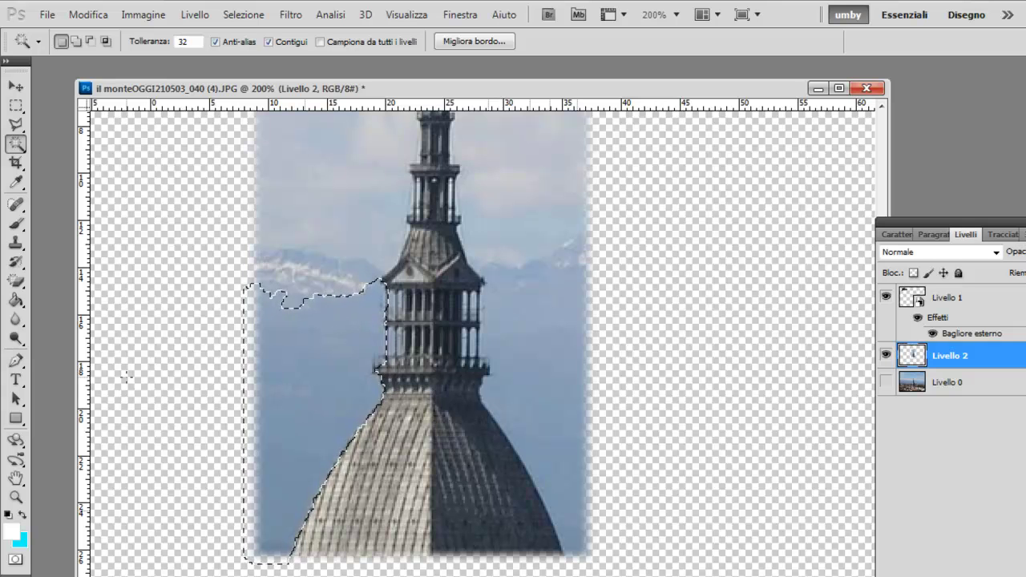
pyautogui.click(16, 280)
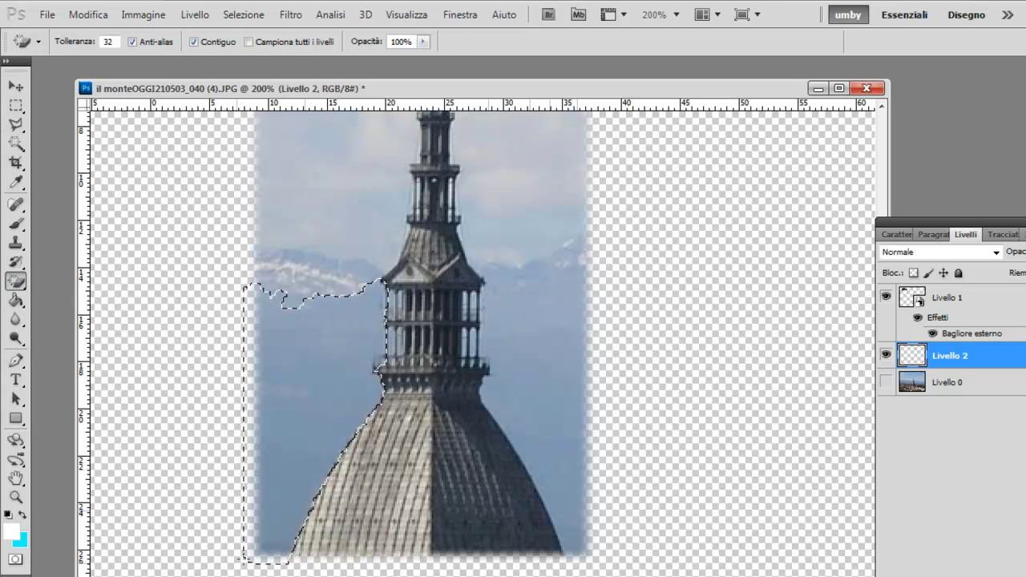
pyautogui.click(305, 369)
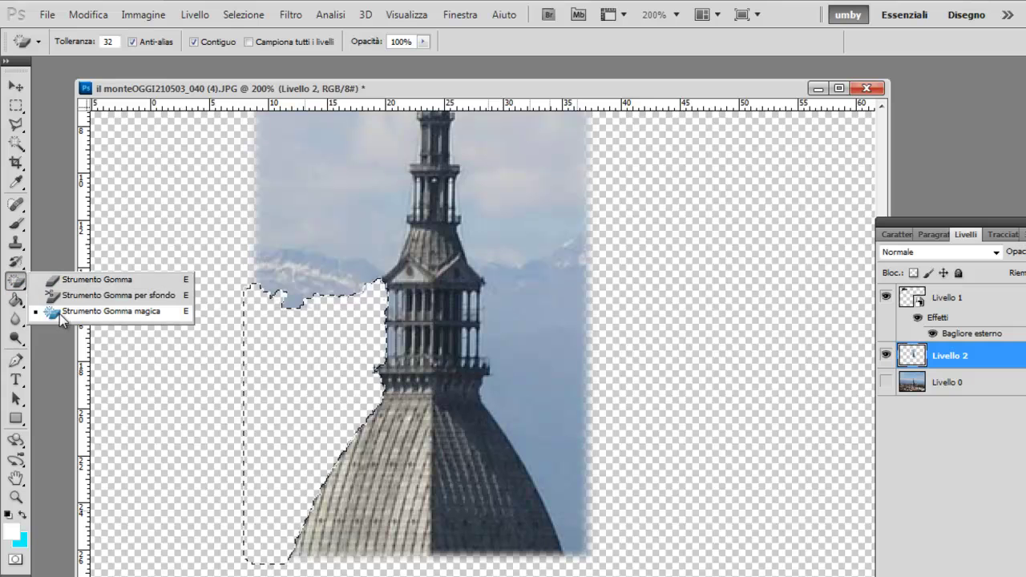
pyautogui.click(88, 280)
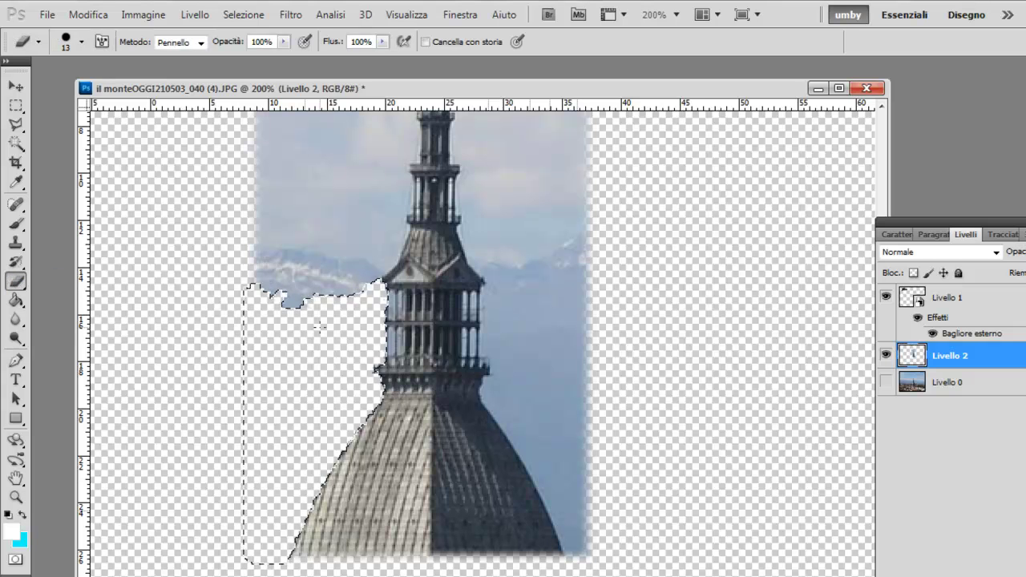
pyautogui.click(243, 15)
pyautogui.click(243, 32)
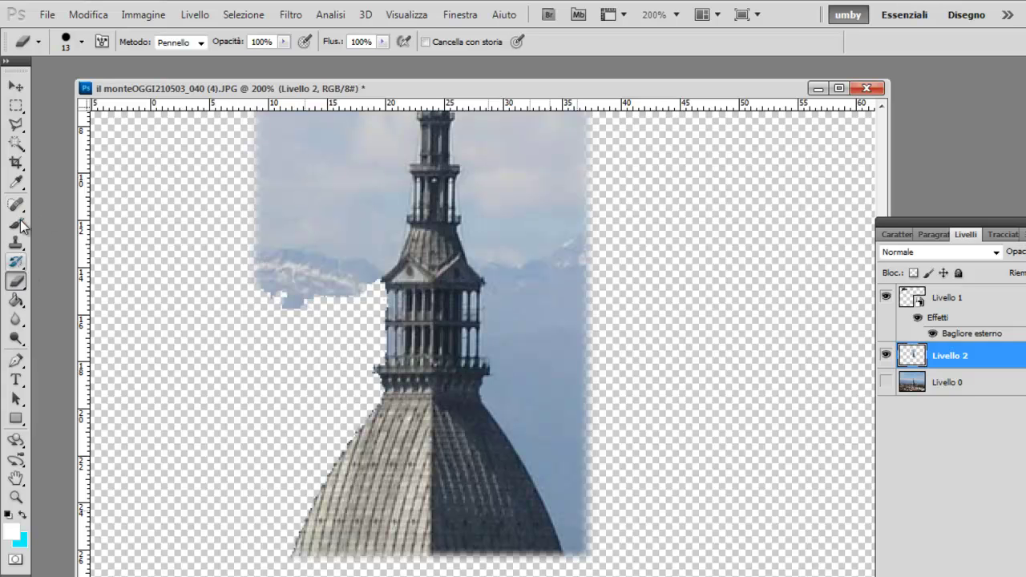
# Step: Select the sky right of the dome with the Magic Wand and delete it
pyautogui.click(16, 143)
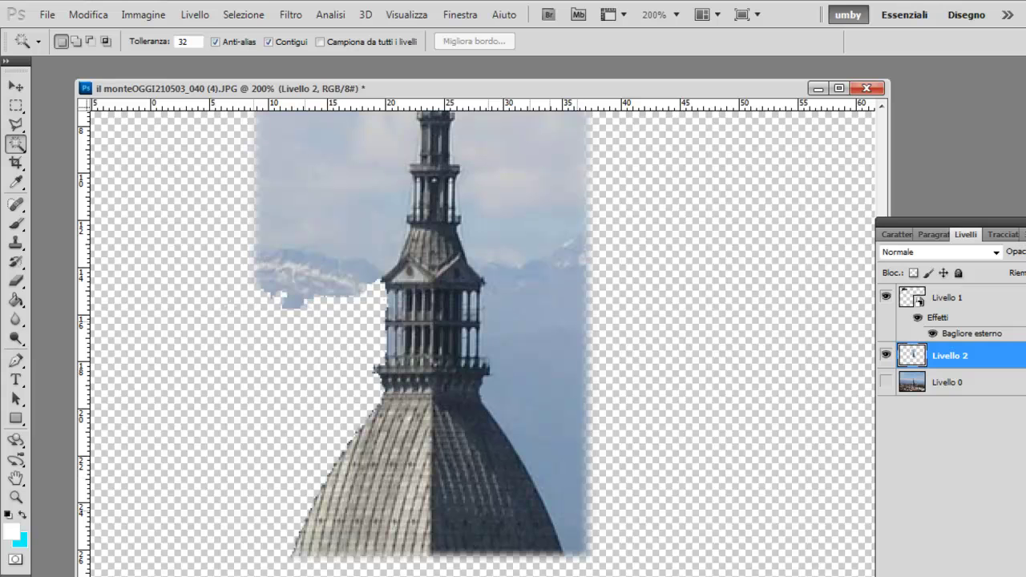
pyautogui.click(551, 394)
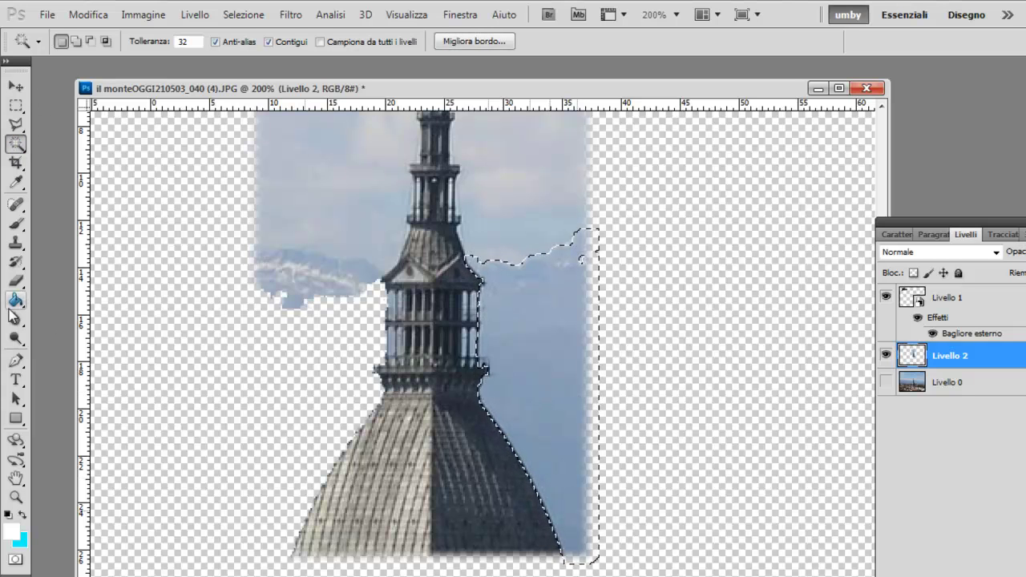
pyautogui.click(15, 281)
pyautogui.press('Delete')
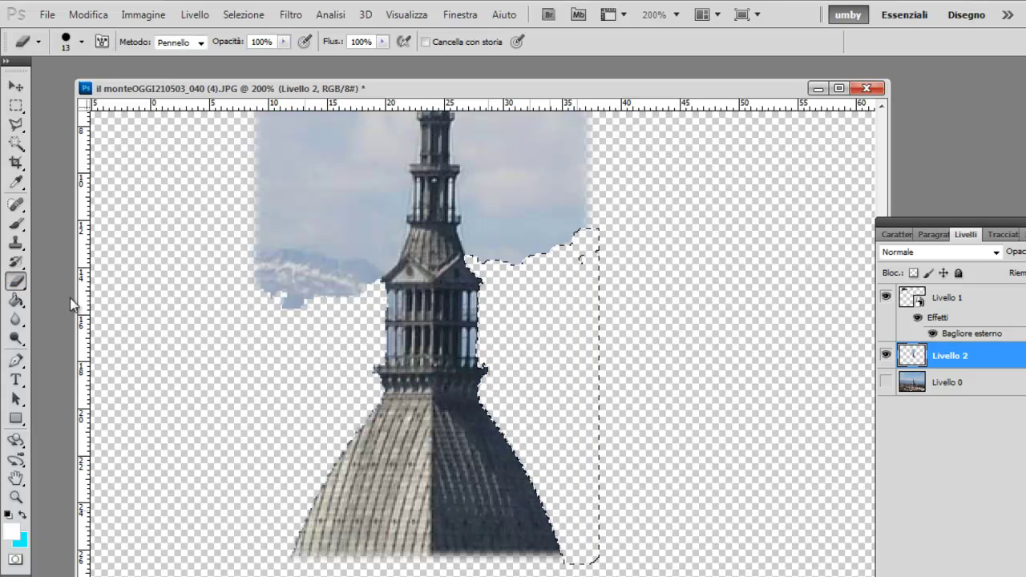
pyautogui.scroll(2, 344, 344)
pyautogui.scroll(2, 345, 345)
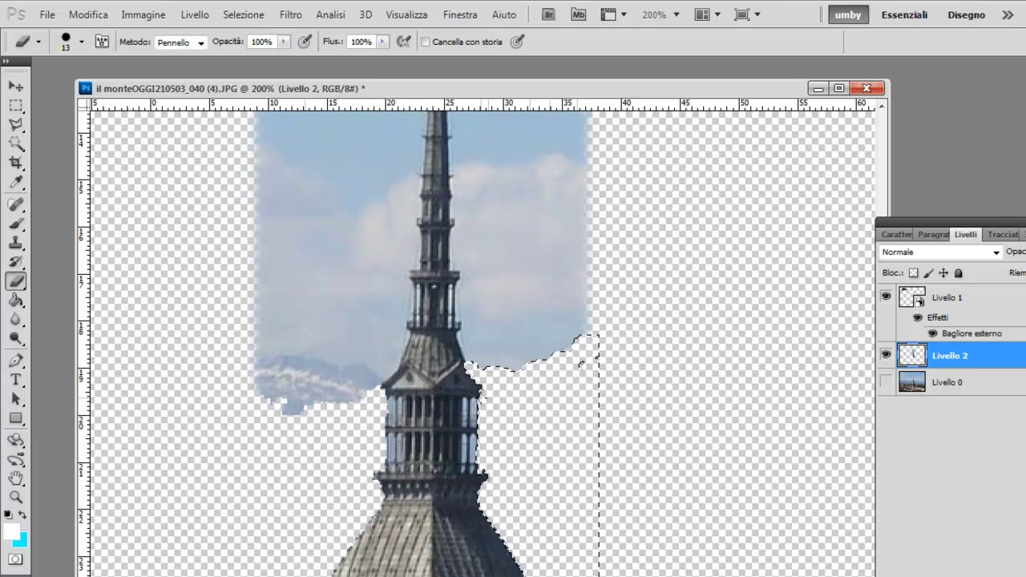
pyautogui.scroll(3, 481, 398)
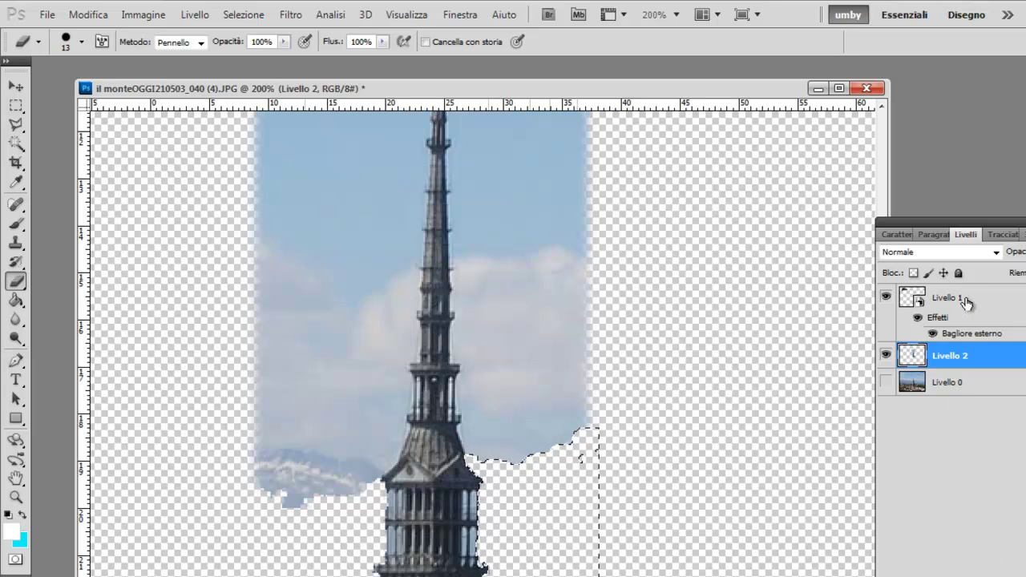
pyautogui.click(243, 14)
# Step: Deselect, set the Pen tool to Shape Layers mode, and add empty Livello 3
pyautogui.click(255, 48)
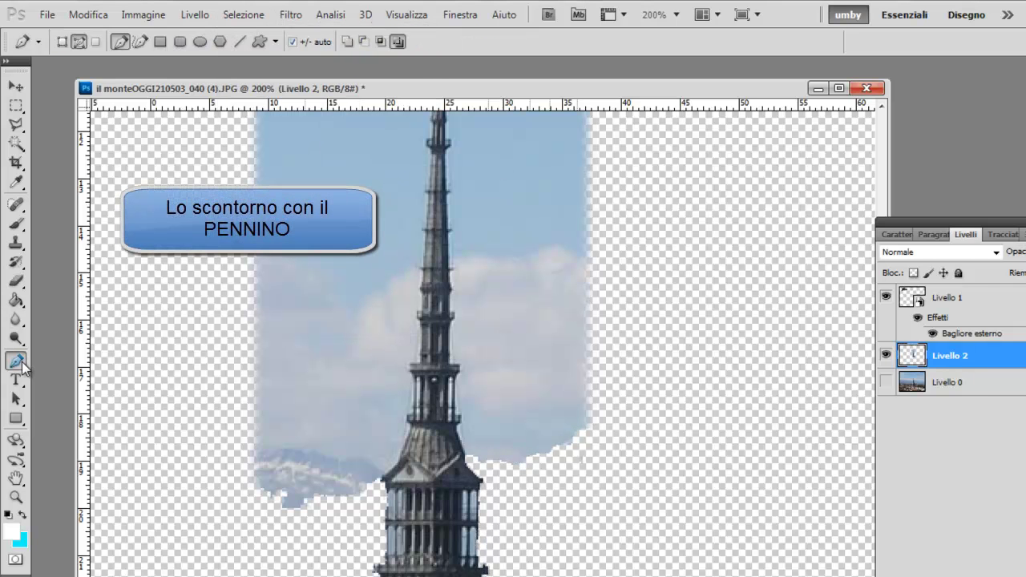
pyautogui.moveTo(16, 360); pyautogui.dragTo(48, 359)
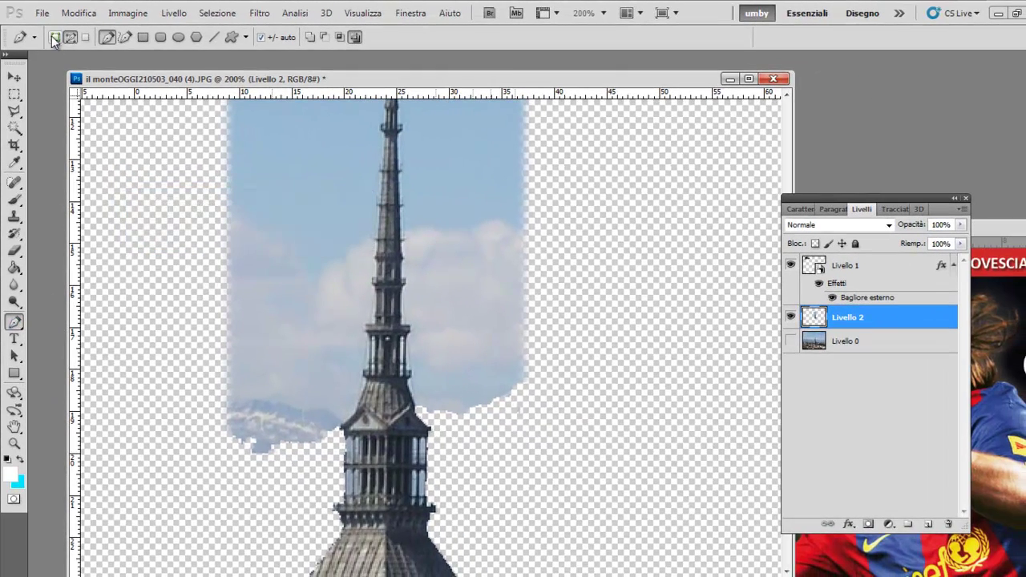
pyautogui.click(55, 37)
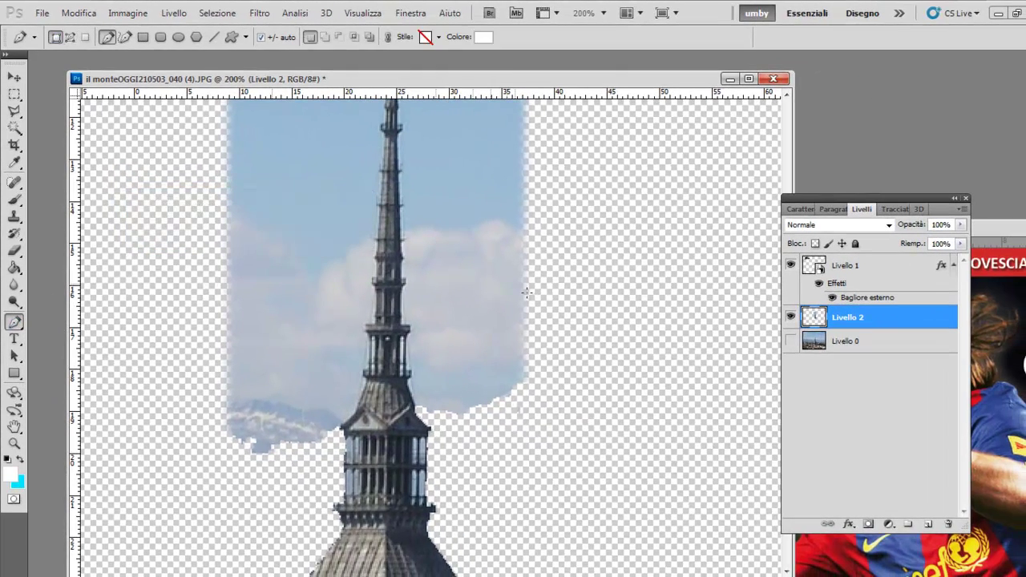
pyautogui.click(929, 524)
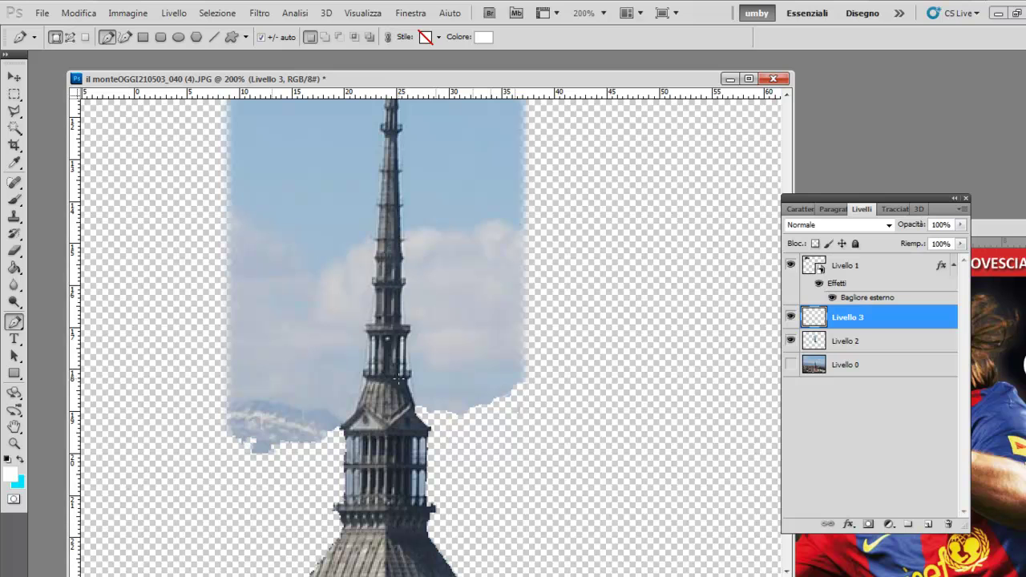
# Step: Set the foreground colour to pure red (ff0000)
pyautogui.scroll(2, 439, 288)
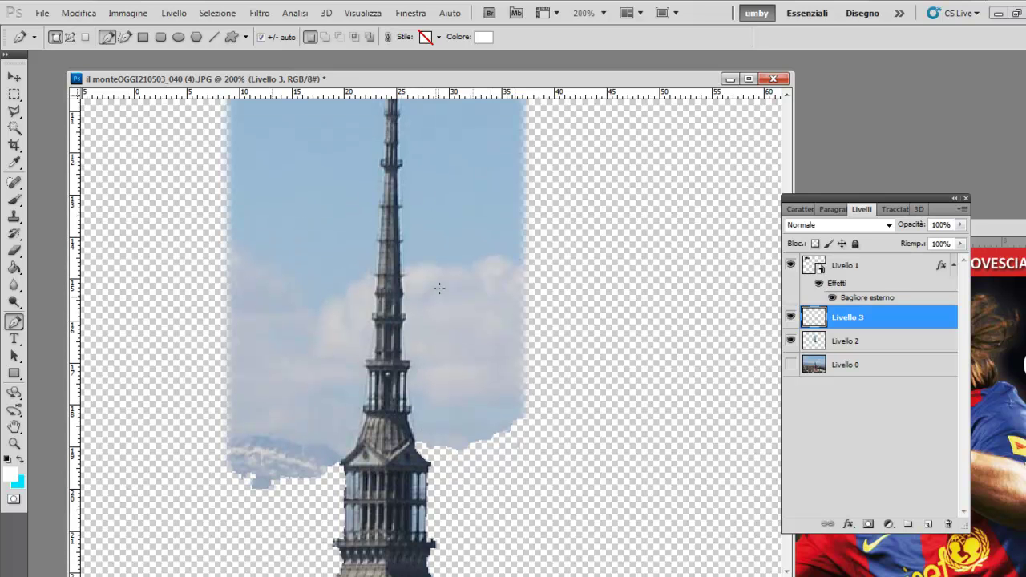
pyautogui.scroll(2, 364, 263)
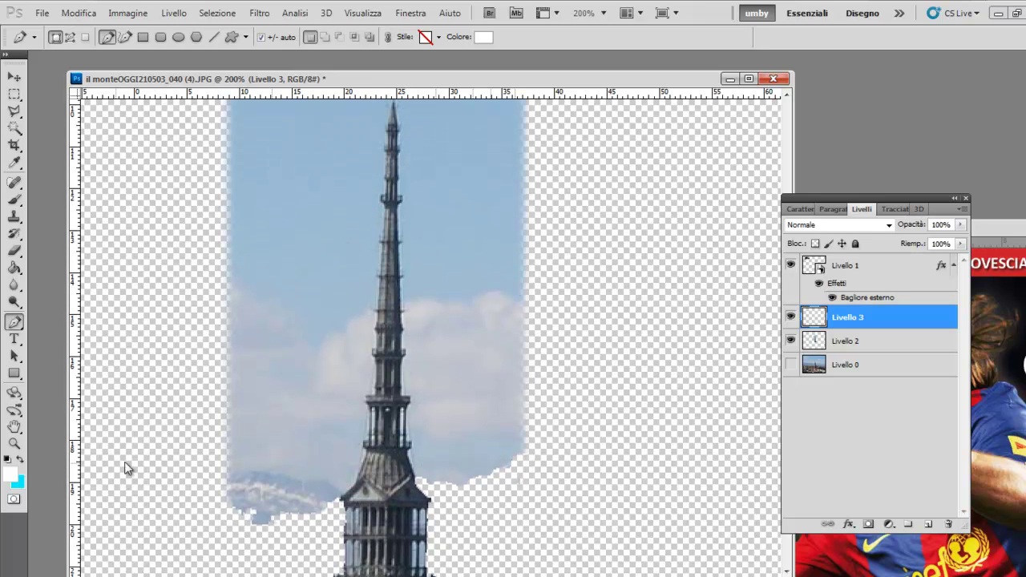
pyautogui.click(11, 476)
pyautogui.click(838, 287)
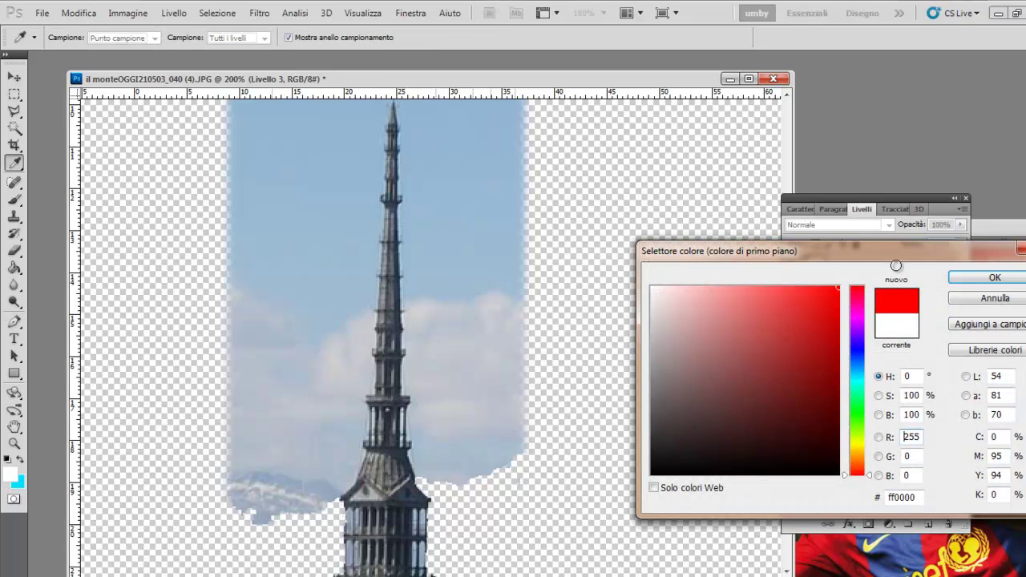
pyautogui.click(994, 277)
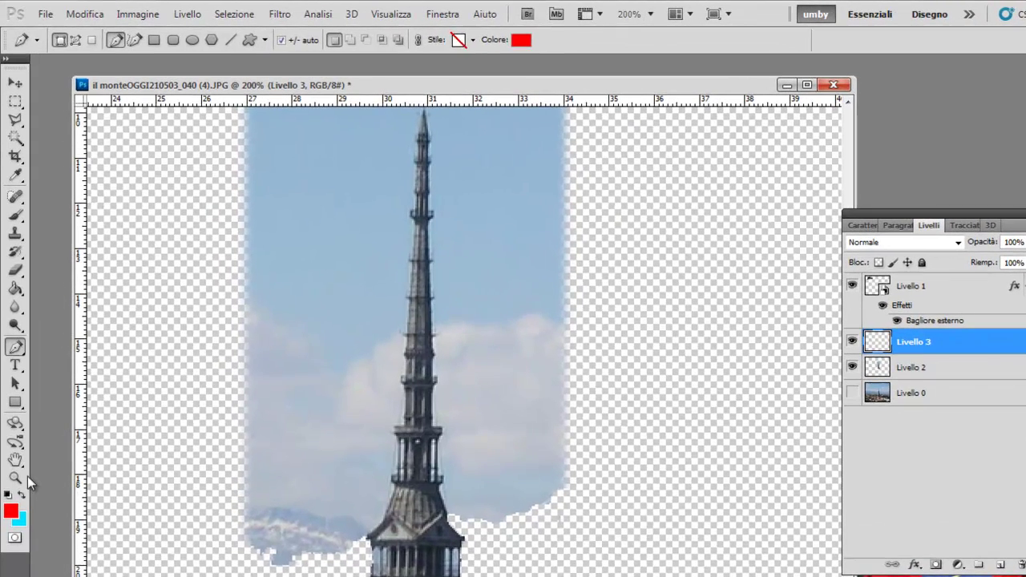
# Step: Zoom to 400% at the spire base and start Forma 2 along the roof's left edge
pyautogui.click(15, 478)
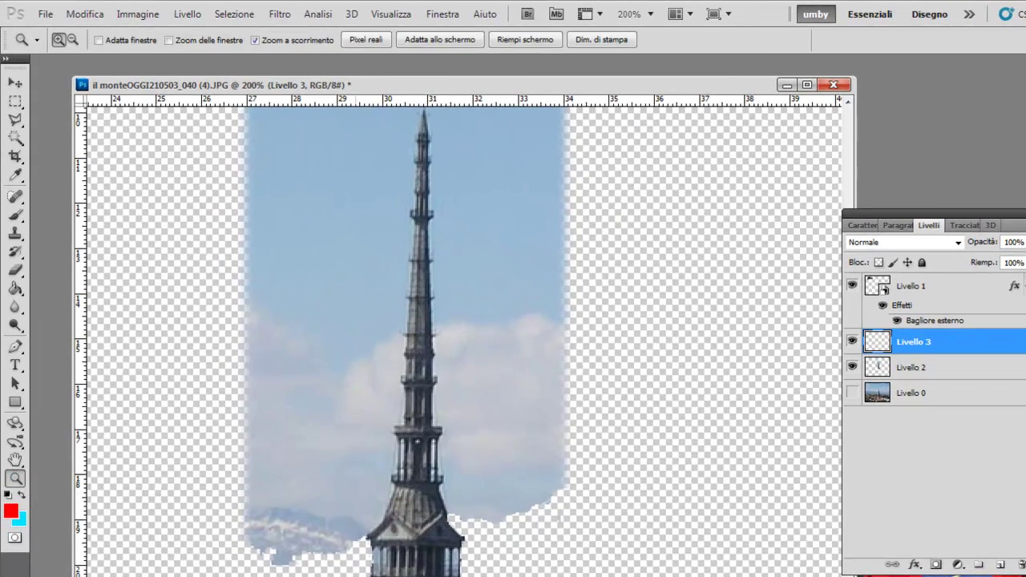
pyautogui.moveTo(394, 554); pyautogui.dragTo(373, 526)
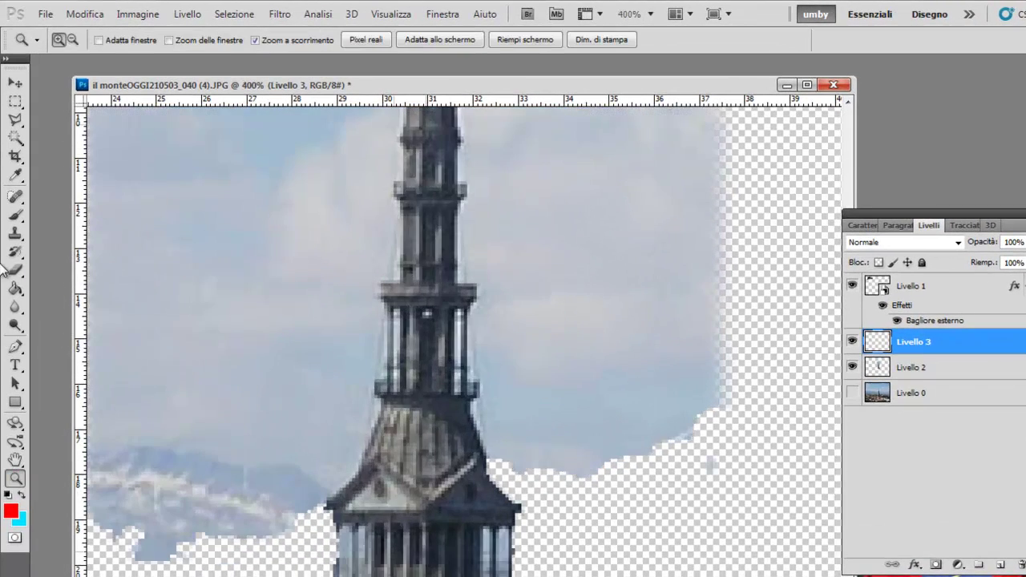
pyautogui.click(15, 346)
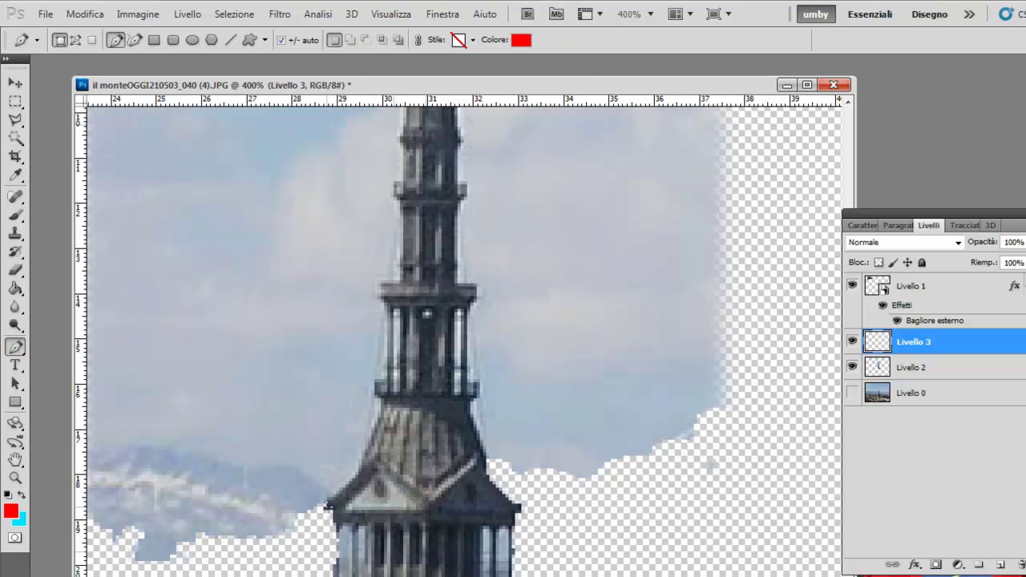
pyautogui.click(325, 504)
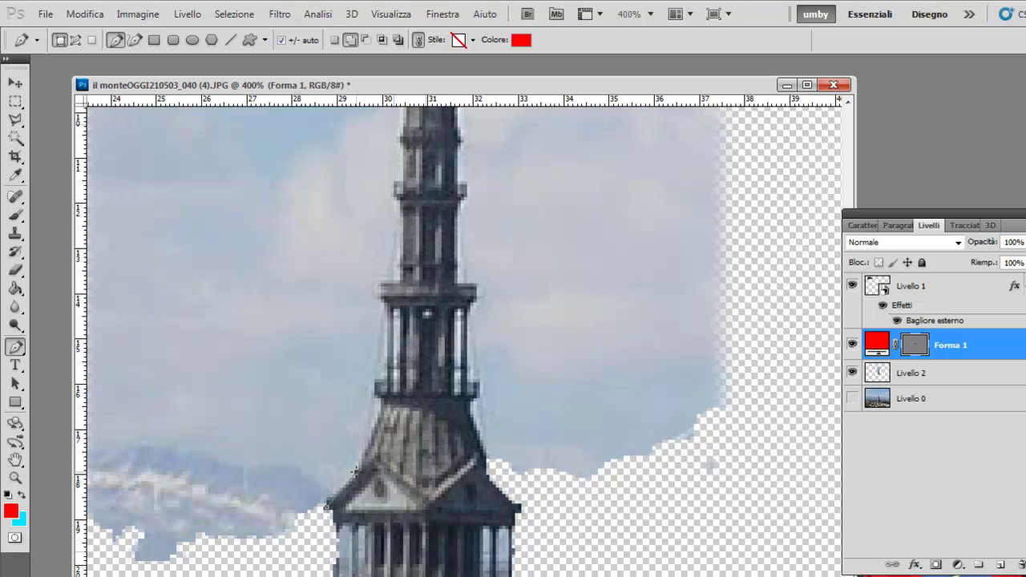
pyautogui.press('Return')
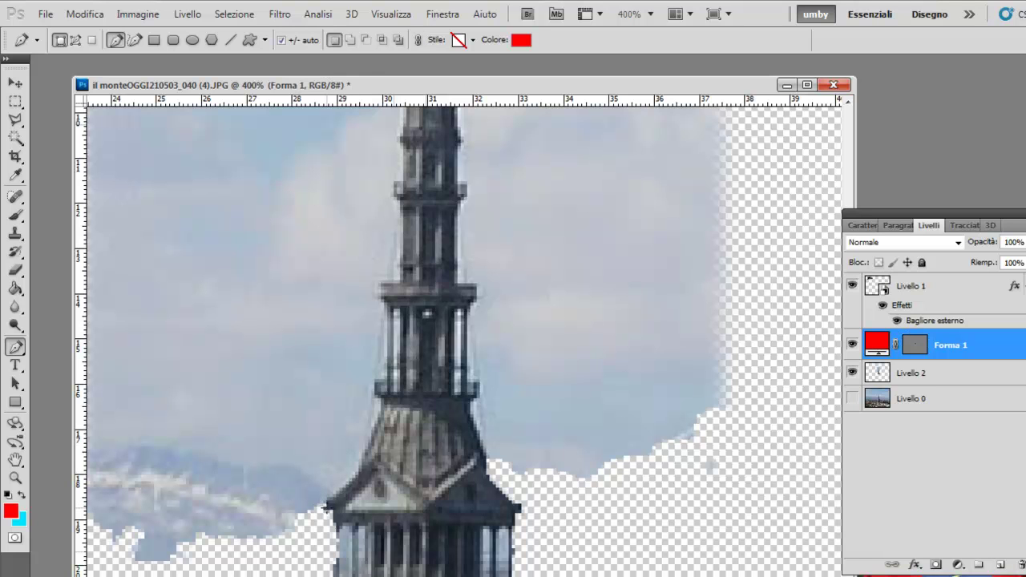
pyautogui.moveTo(325, 509)
pyautogui.mouseDown()
pyautogui.moveTo(350, 484)
pyautogui.moveTo(324, 507)
pyautogui.mouseUp()
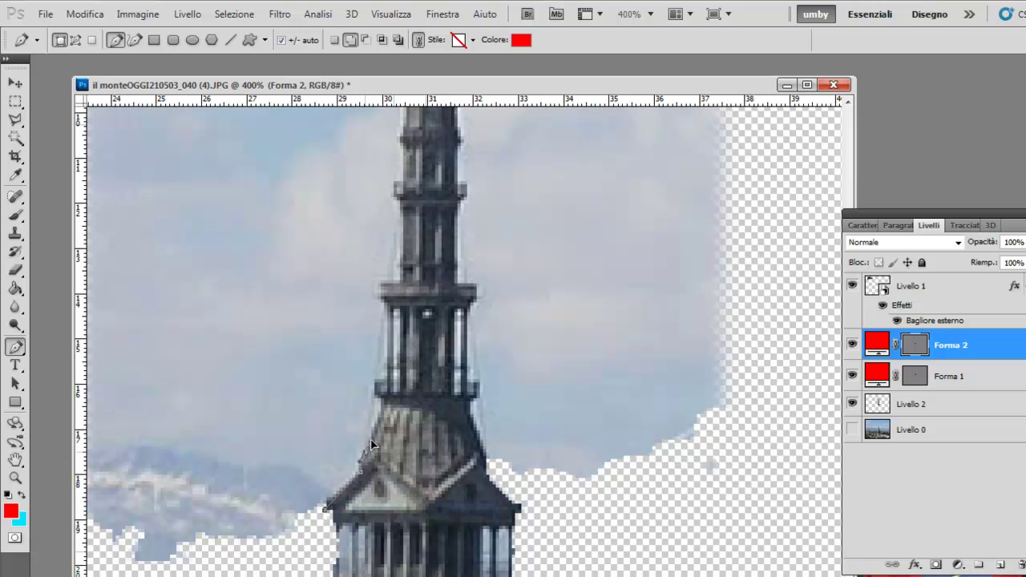
pyautogui.moveTo(370, 439); pyautogui.dragTo(377, 397)
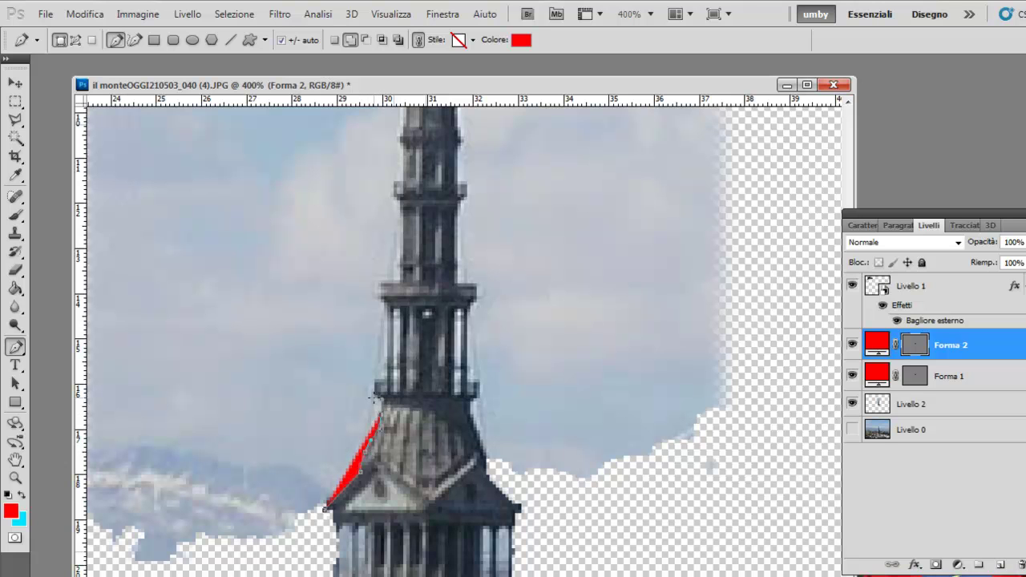
# Step: Trace the red outline from the roof top past the balcony and colonnade ledges
pyautogui.click(377, 400)
pyautogui.click(374, 379)
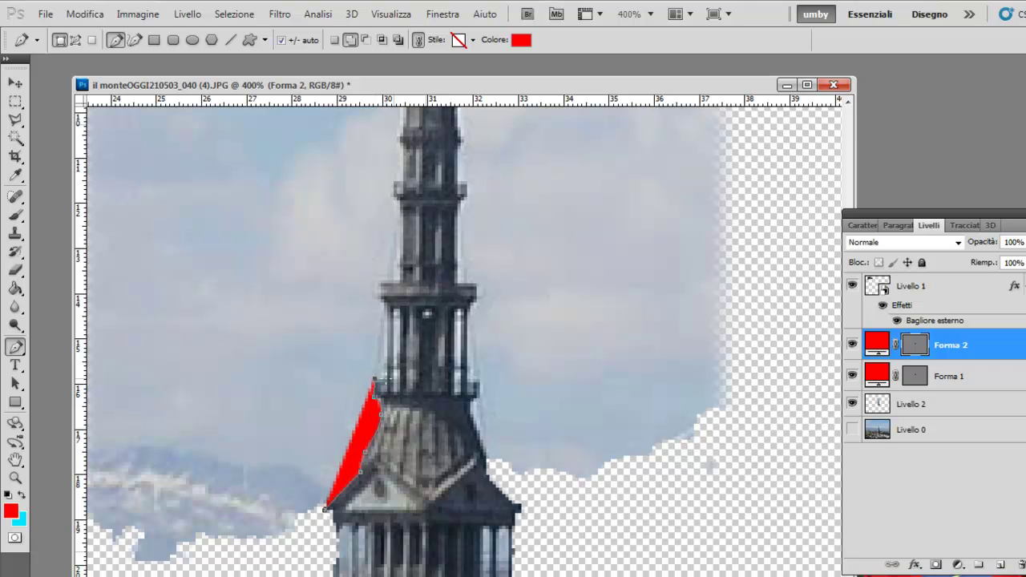
pyautogui.click(385, 381)
pyautogui.click(381, 304)
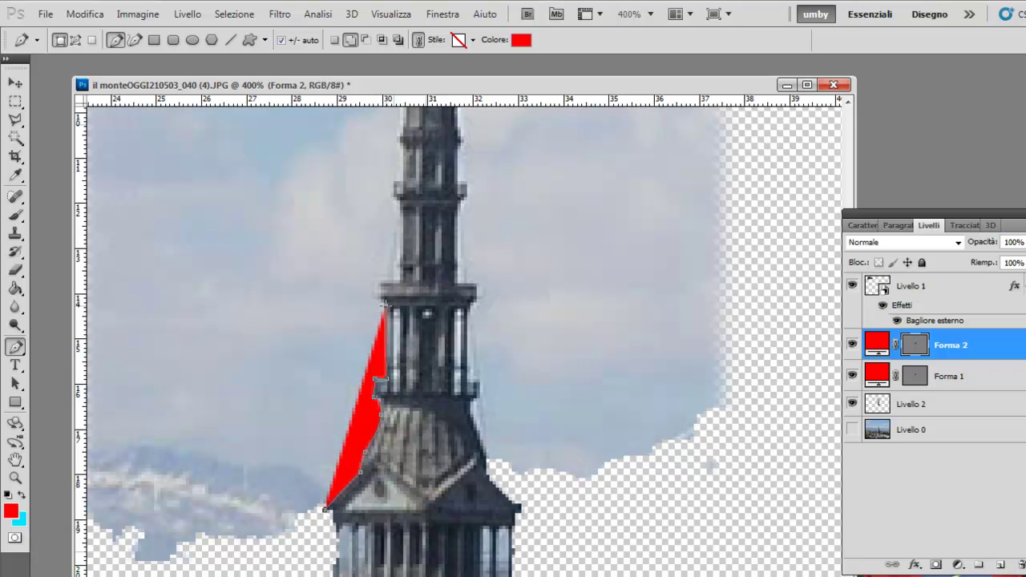
pyautogui.click(380, 283)
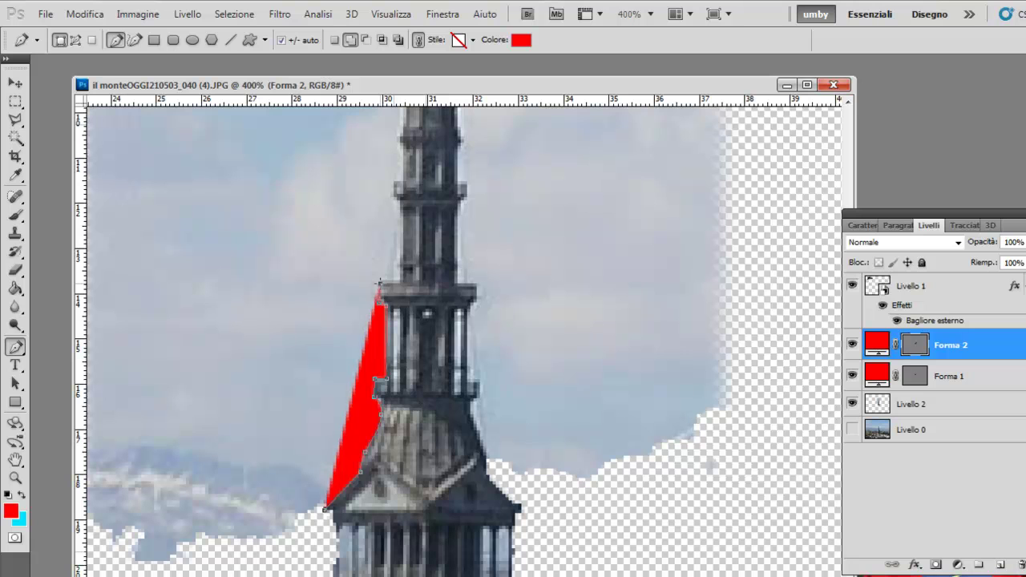
pyautogui.click(398, 283)
pyautogui.scroll(3, 410, 350)
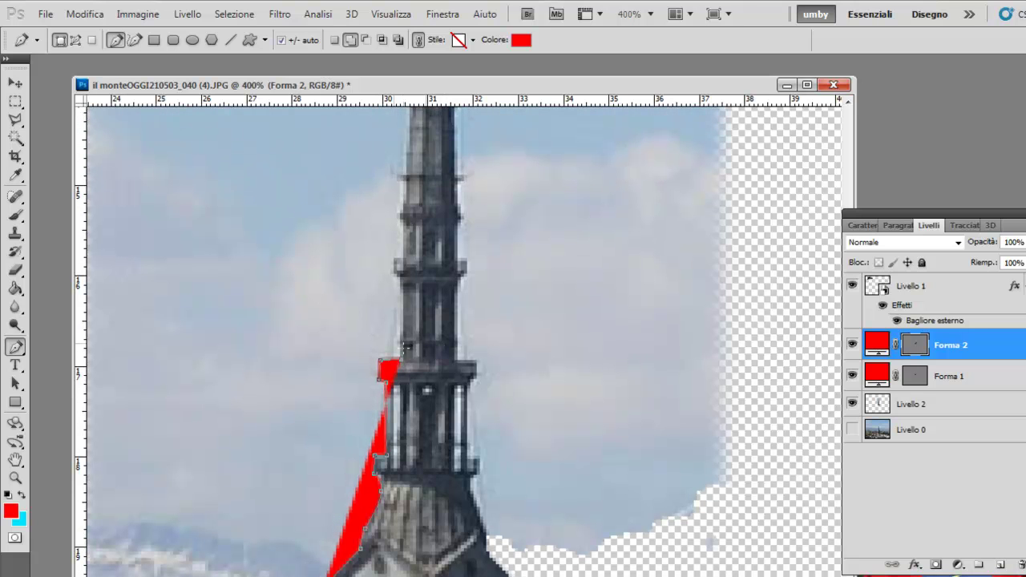
pyautogui.click(401, 279)
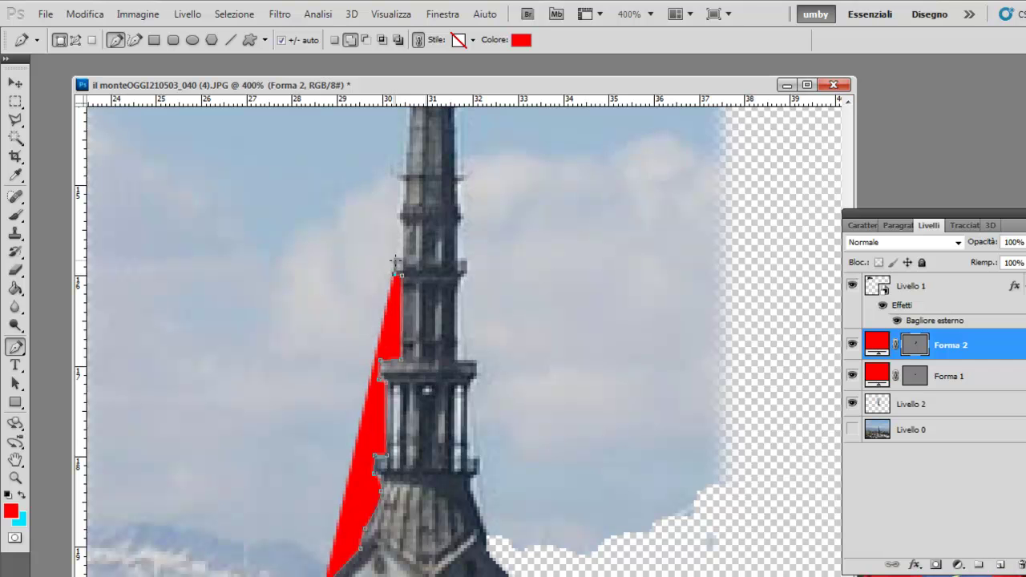
pyautogui.click(394, 257)
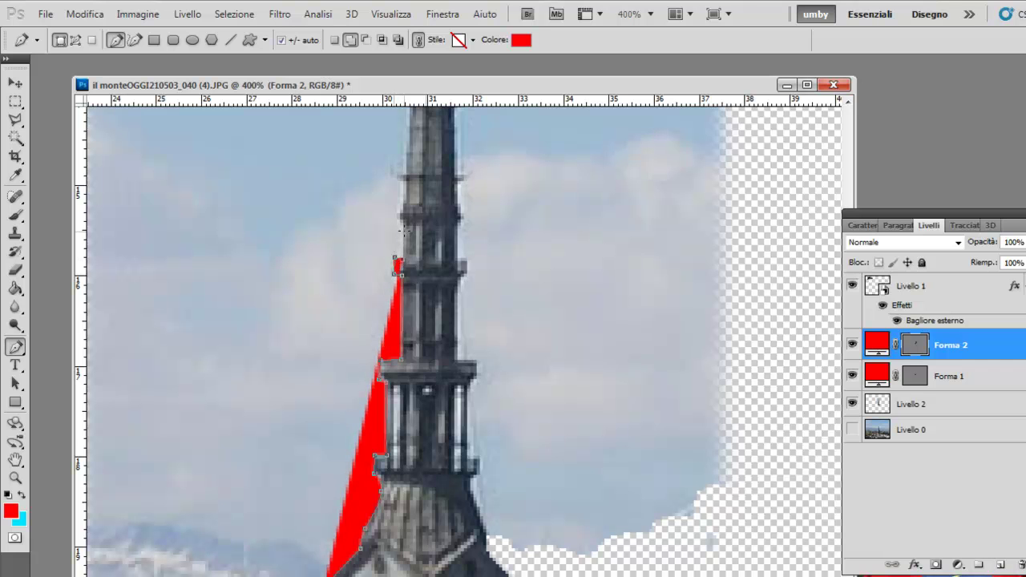
# Step: Continue the red outline up the spire's left edge past its upper ledge
pyautogui.click(401, 206)
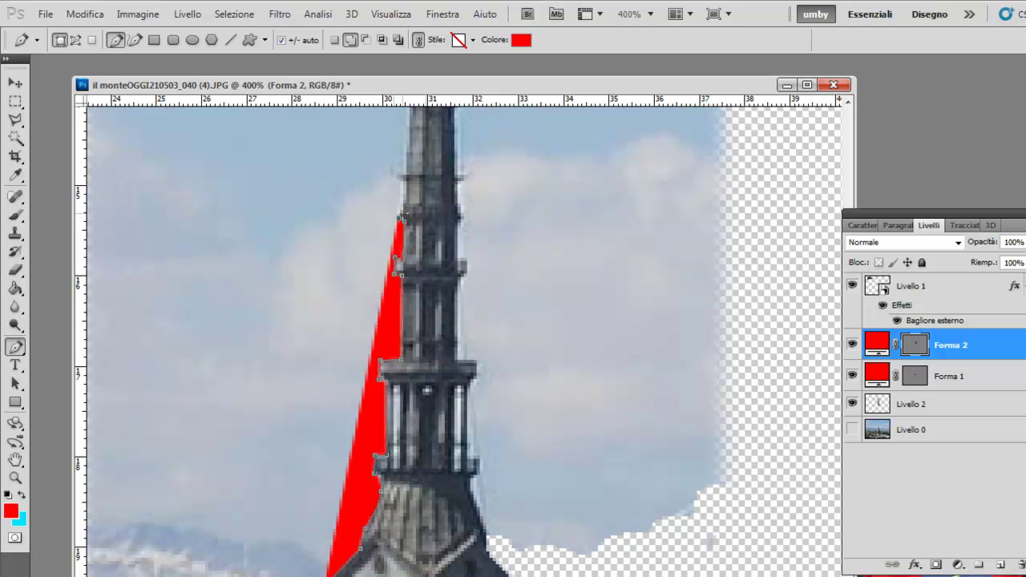
pyautogui.scroll(3, 401, 200)
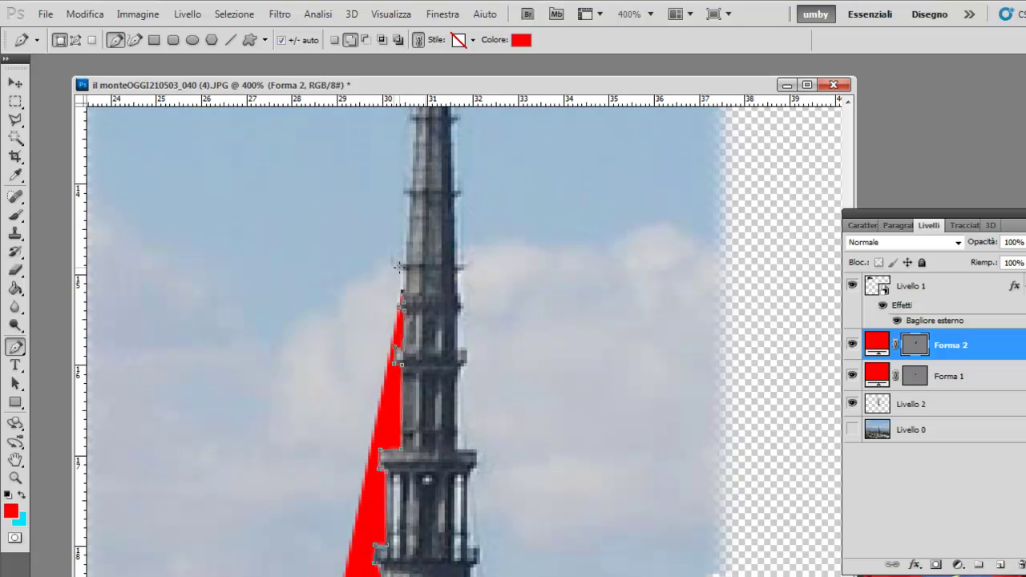
pyautogui.click(402, 271)
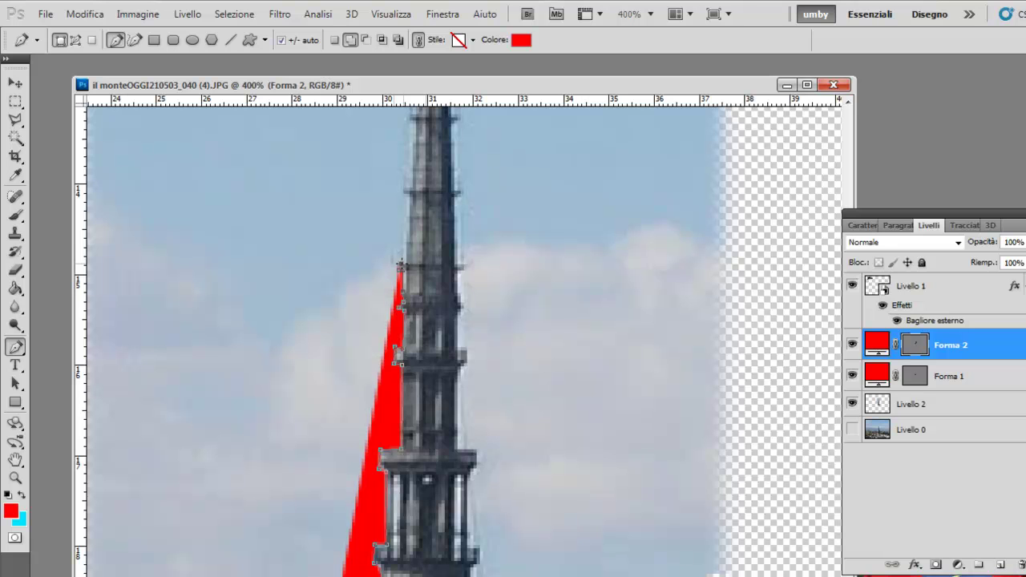
pyautogui.click(407, 196)
pyautogui.scroll(3, 411, 224)
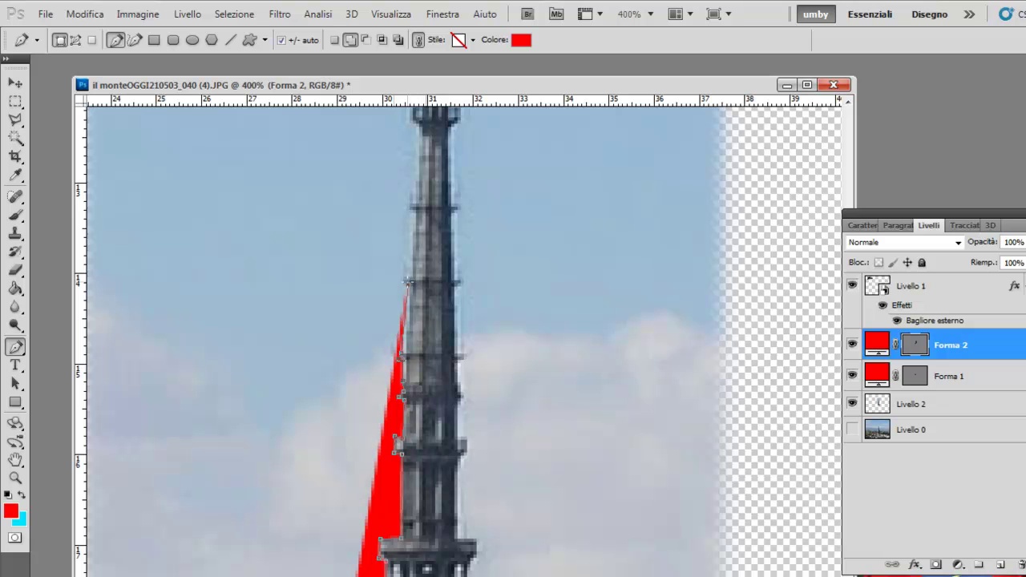
pyautogui.click(410, 208)
pyautogui.scroll(3, 413, 208)
pyautogui.click(421, 202)
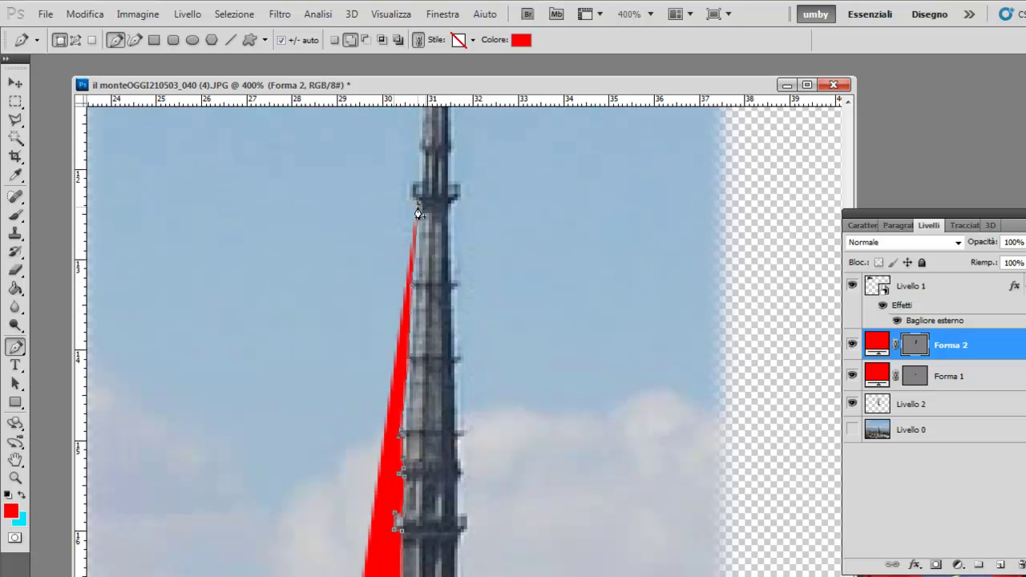
pyautogui.scroll(2, 415, 215)
pyautogui.click(416, 235)
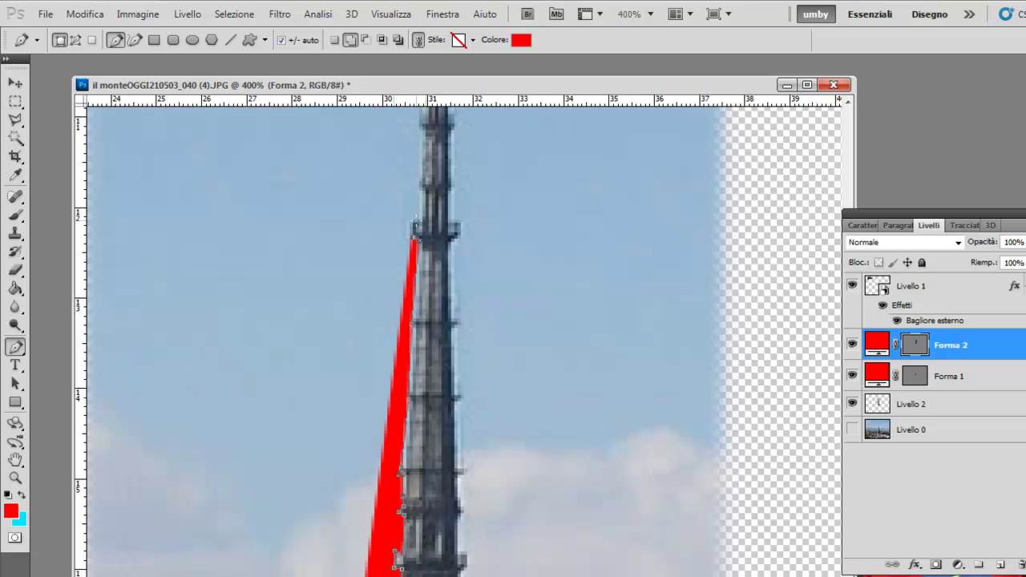
pyautogui.click(414, 222)
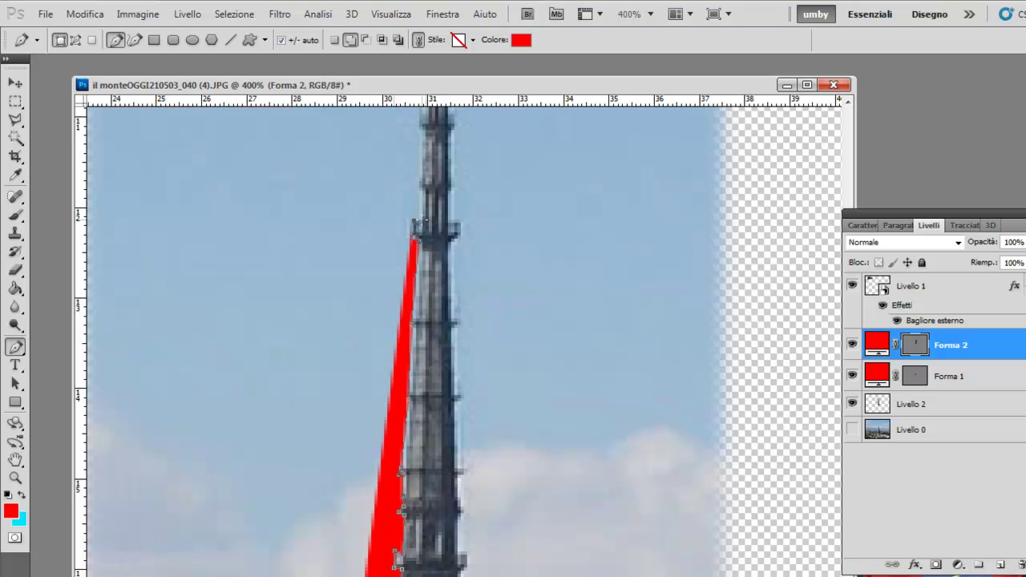
# Step: Carry the outline up the slender spire to the star at its tip
pyautogui.scroll(4, 417, 218)
pyautogui.scroll(1, 420, 272)
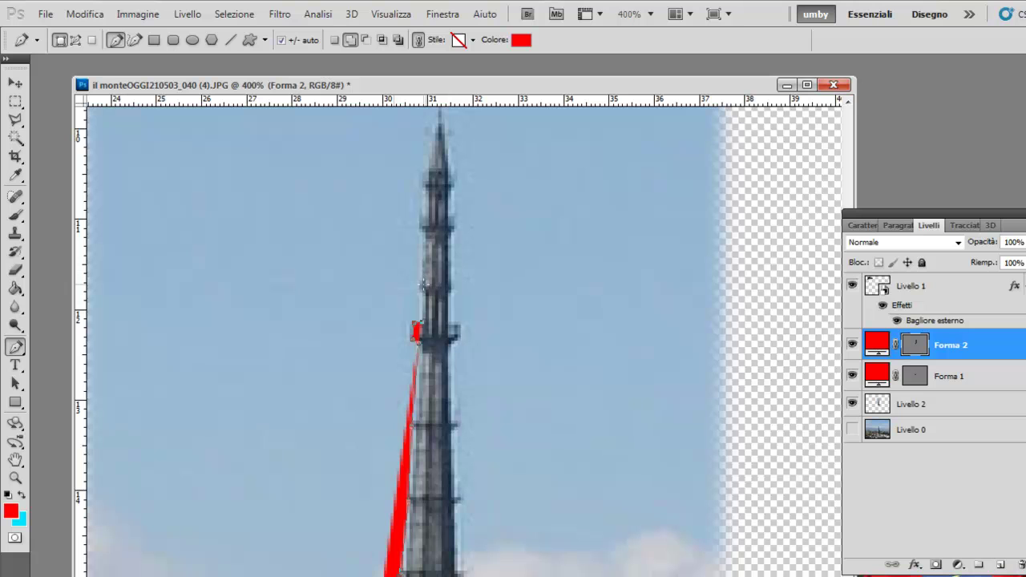
pyautogui.click(423, 289)
pyautogui.click(425, 230)
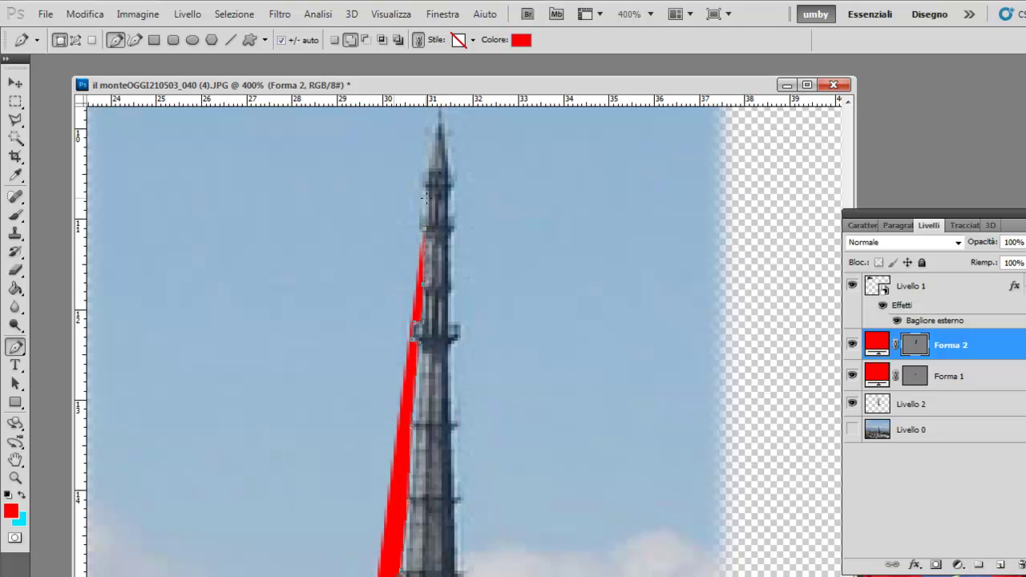
pyautogui.click(425, 190)
pyautogui.scroll(4, 423, 186)
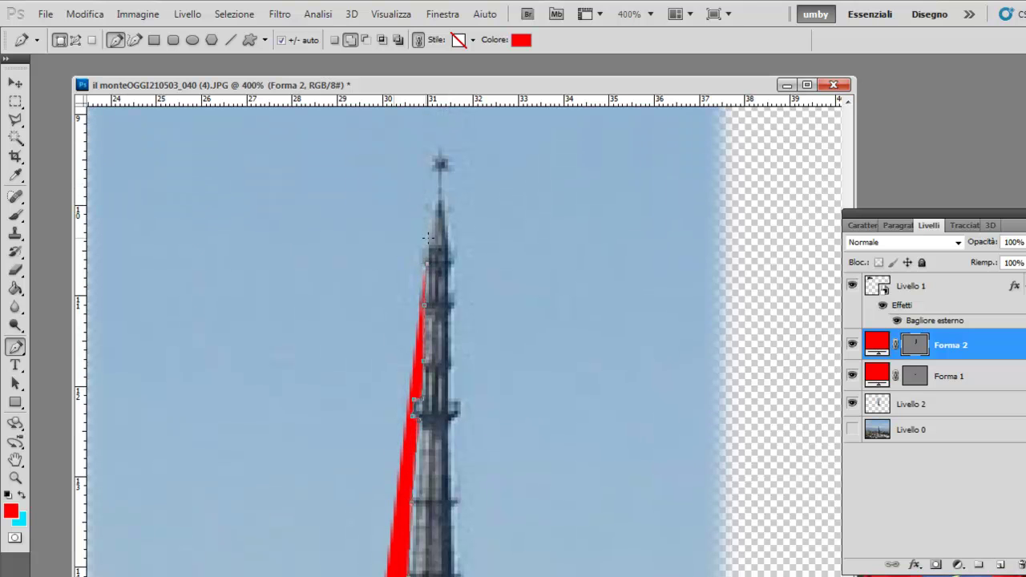
pyautogui.click(436, 202)
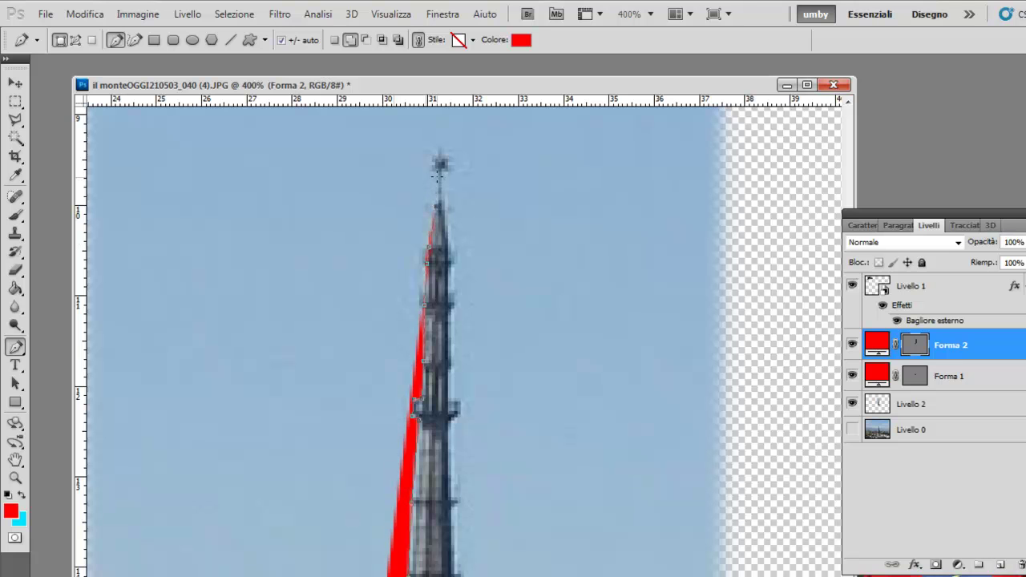
pyautogui.click(439, 166)
pyautogui.click(431, 170)
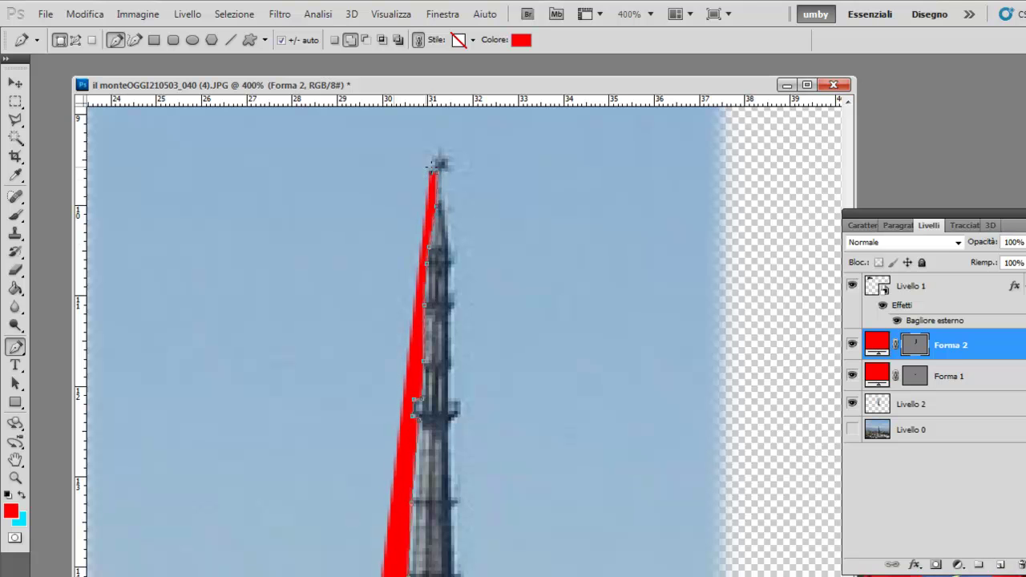
pyautogui.click(438, 150)
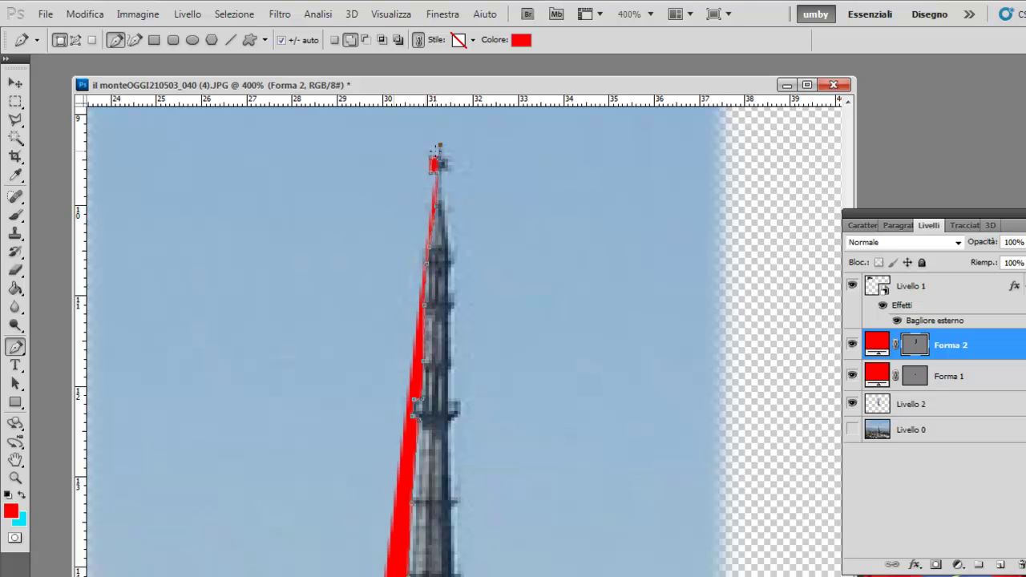
# Step: Zoom out and close Forma 2 as a large polygon left of the spire
pyautogui.hotkey('ctrl', '-')
pyautogui.hotkey('ctrl', '-')
pyautogui.hotkey('ctrl', '-')
pyautogui.hotkey('ctrl', '-')
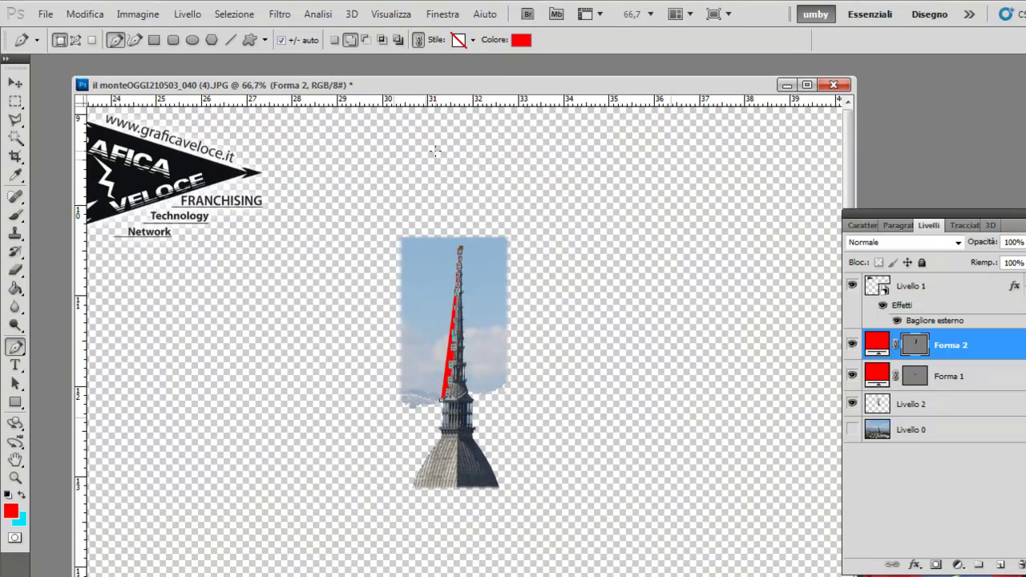
pyautogui.click(453, 196)
pyautogui.click(367, 210)
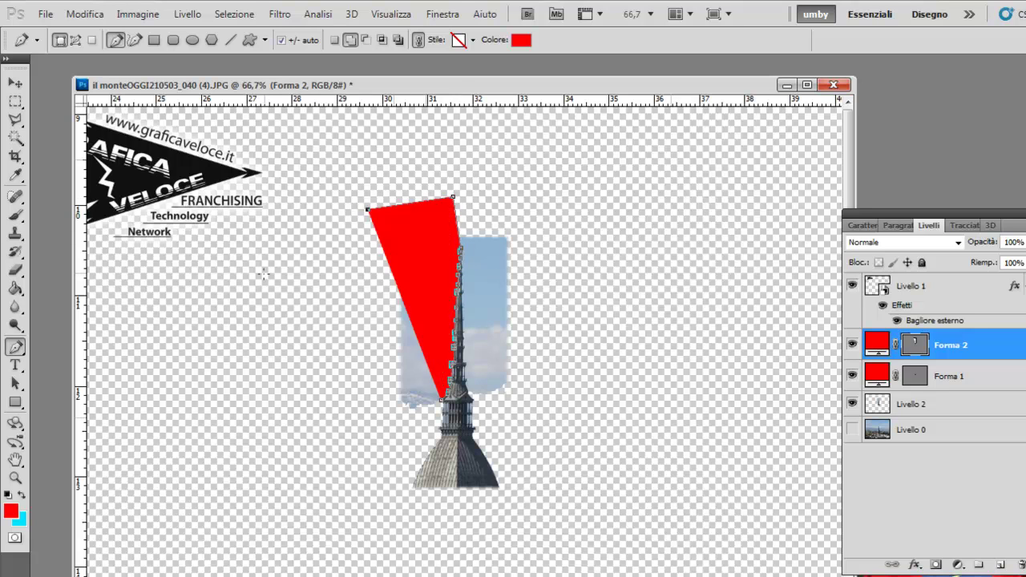
pyautogui.click(263, 274)
pyautogui.click(217, 356)
pyautogui.click(254, 416)
pyautogui.click(328, 433)
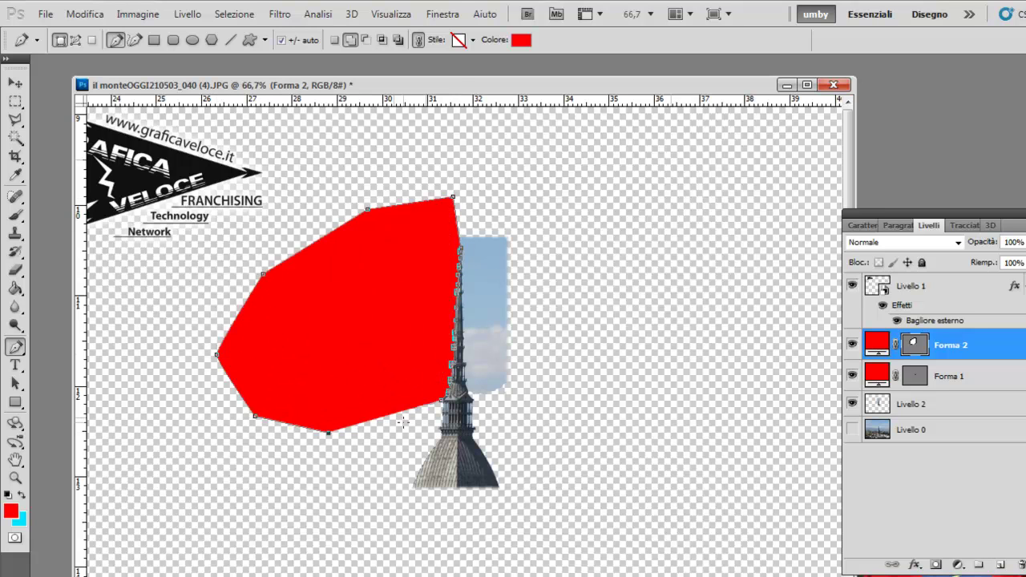
pyautogui.click(425, 424)
# Step: Switch to the Move tool and hide the Livello 1 logo layer
pyautogui.click(15, 83)
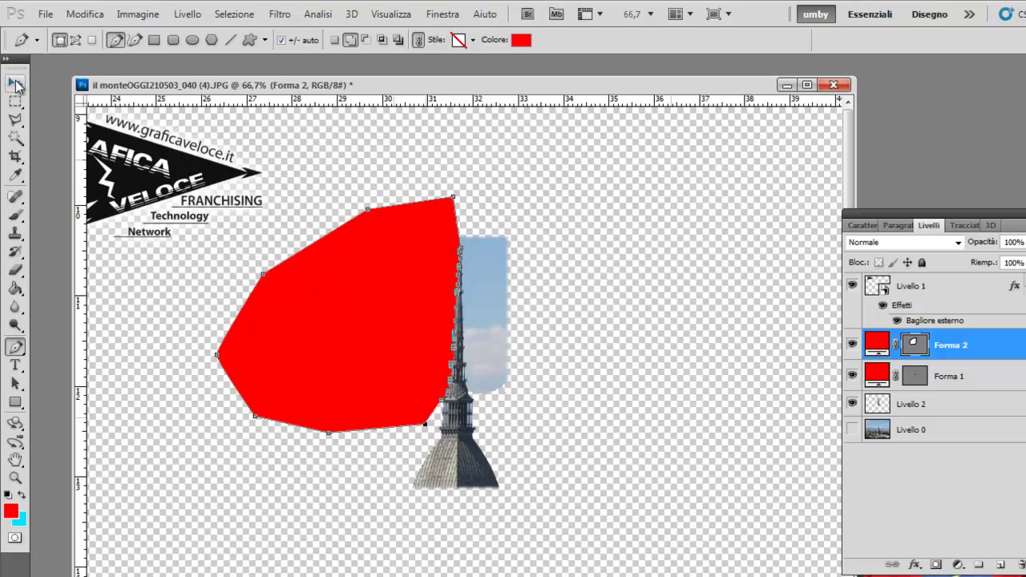
pyautogui.click(187, 13)
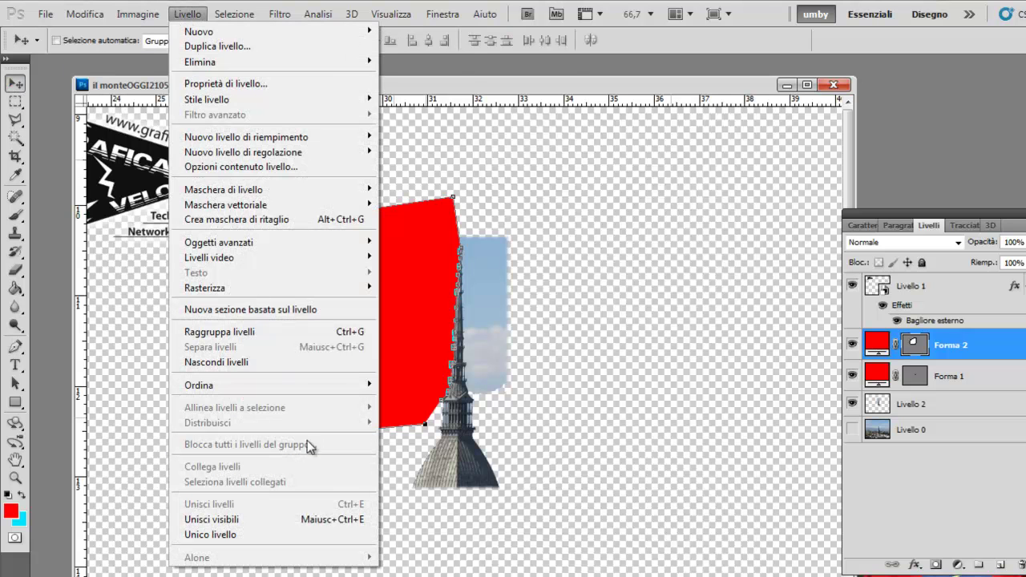
pyautogui.click(853, 287)
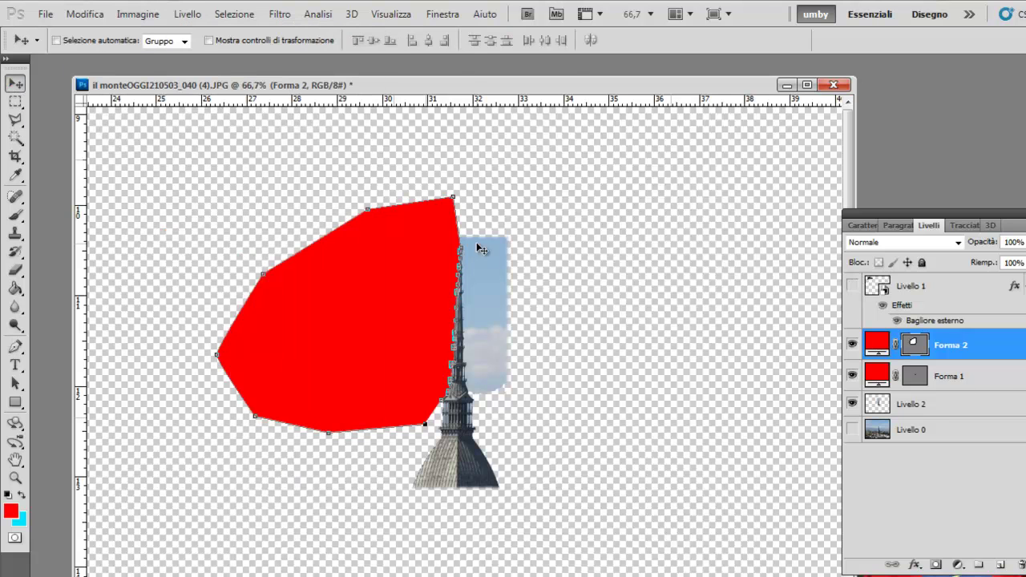
# Step: Merge the visible layers into a single Forma 2 layer with Livello > Unisci visibili
pyautogui.click(187, 14)
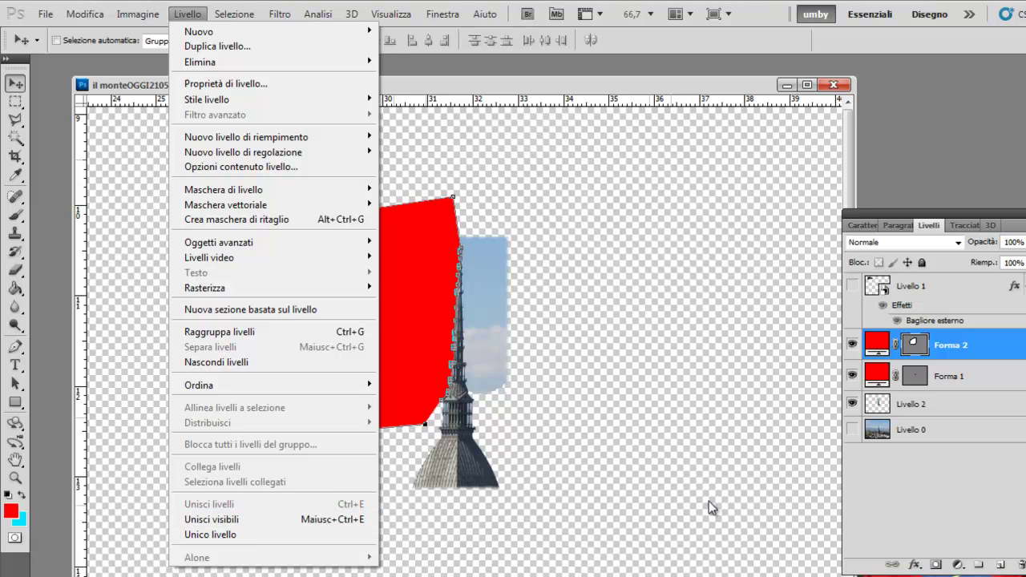
pyautogui.click(888, 474)
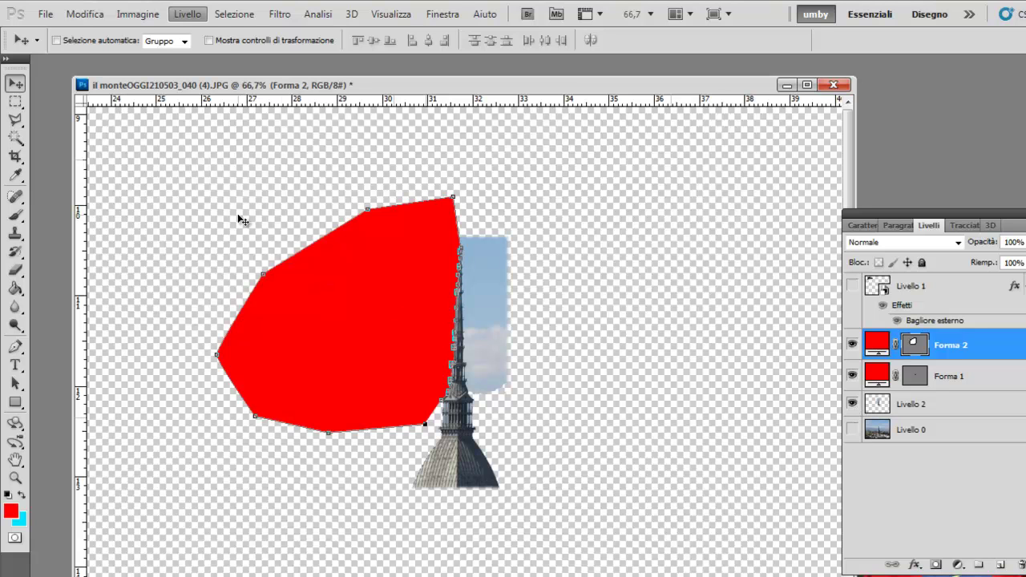
pyautogui.click(187, 14)
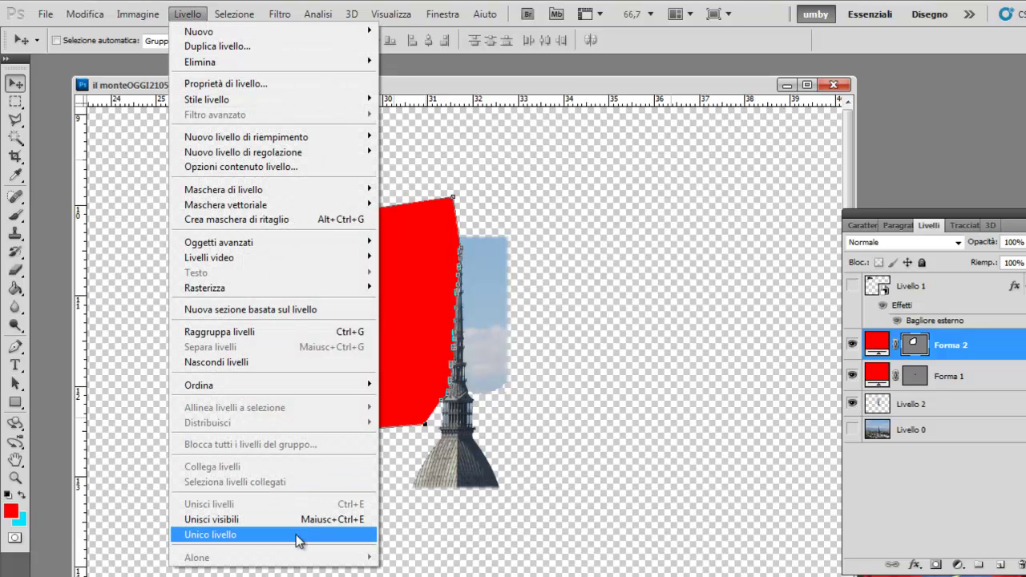
pyautogui.click(296, 520)
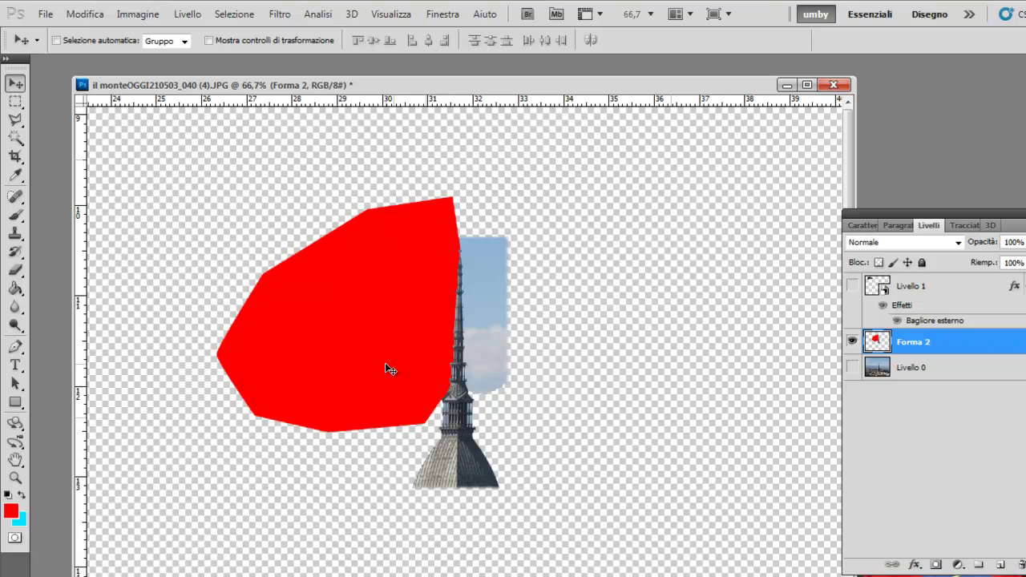
pyautogui.press('Delete')
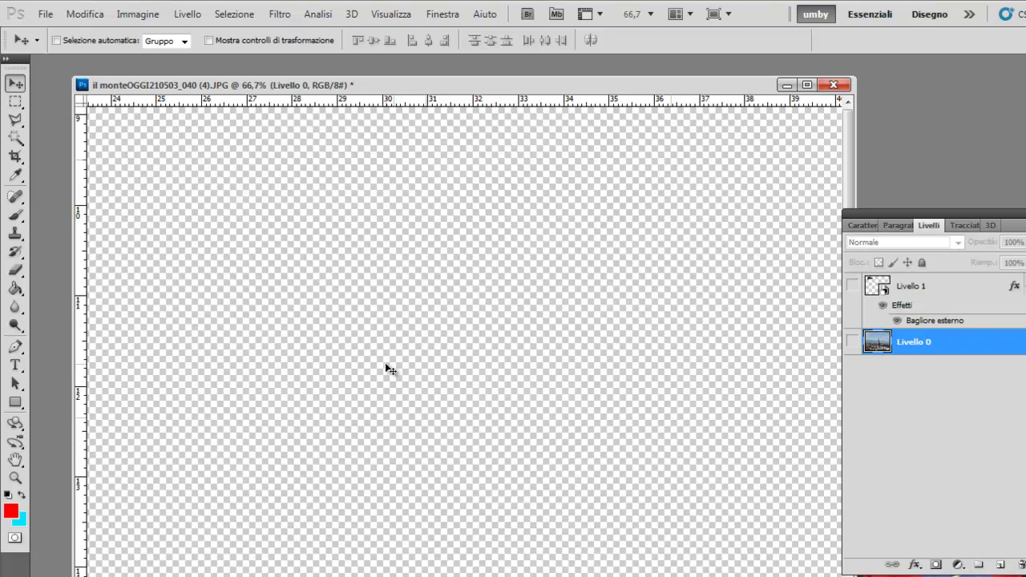
pyautogui.hotkey('ctrl', 'z')
# Step: Erase the red fill with the Magic Eraser, leaving the spire and a sky strip
pyautogui.click(16, 270)
pyautogui.click(96, 299)
pyautogui.click(362, 312)
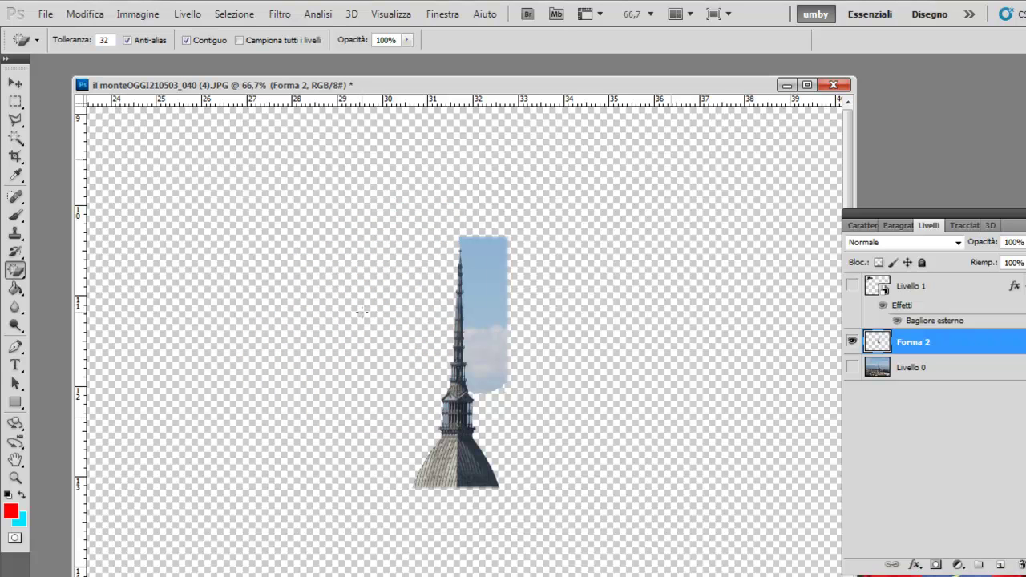
# Step: Zoom in to 200% on the spire and add a new empty layer
pyautogui.click(16, 479)
pyautogui.click(604, 349)
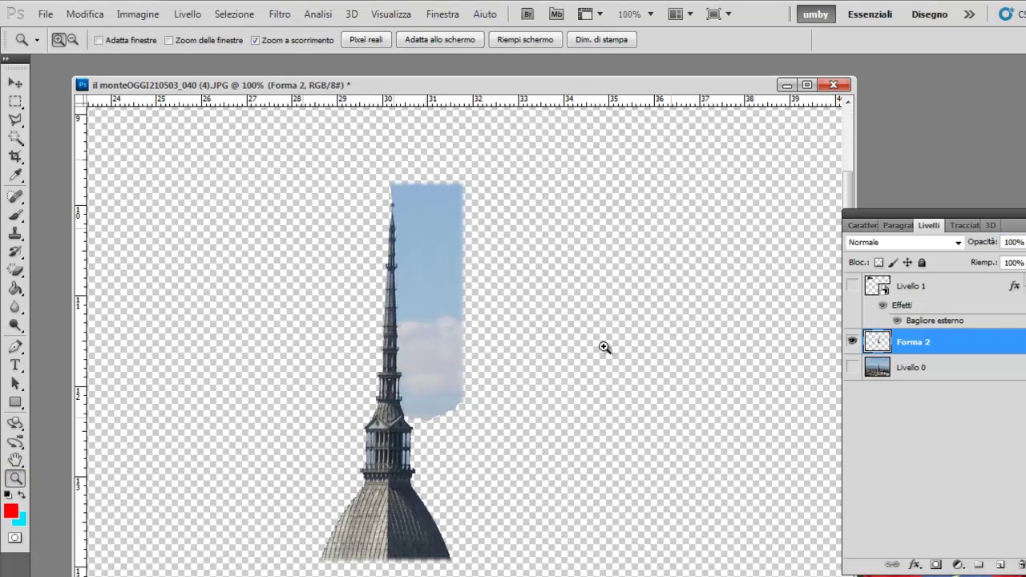
pyautogui.click(604, 349)
pyautogui.scroll(-3, 198, 517)
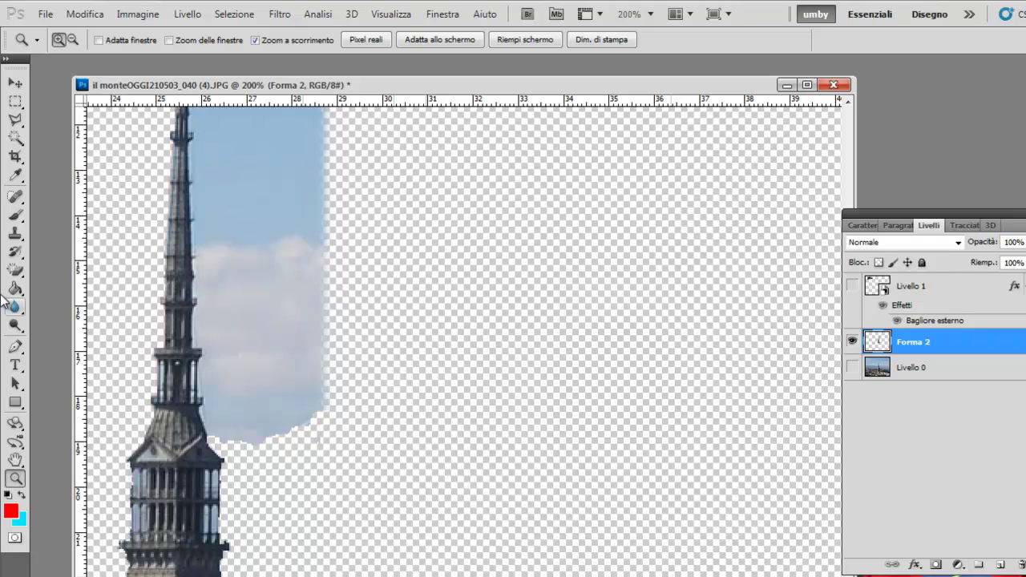
pyautogui.click(15, 345)
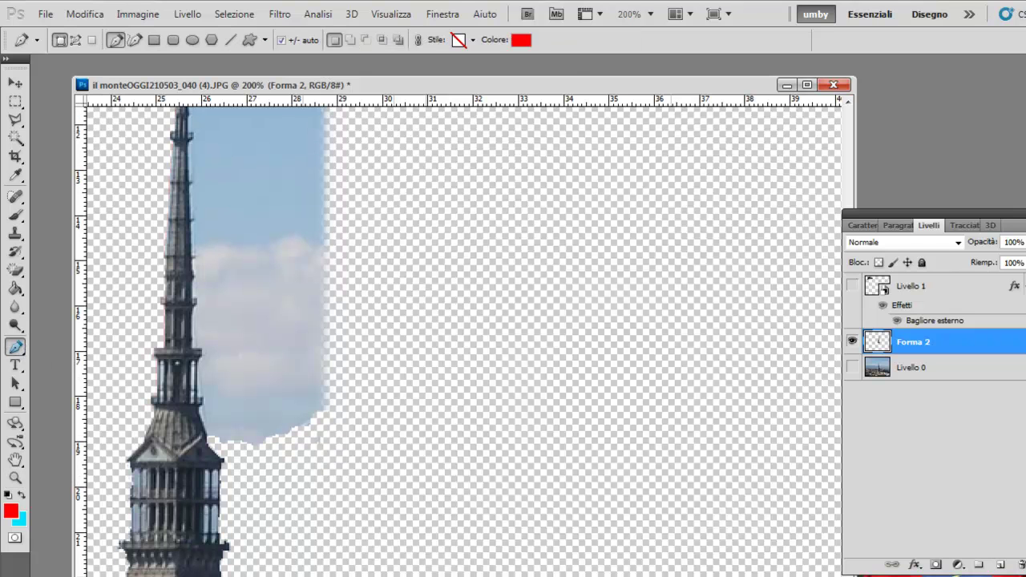
pyautogui.click(1000, 565)
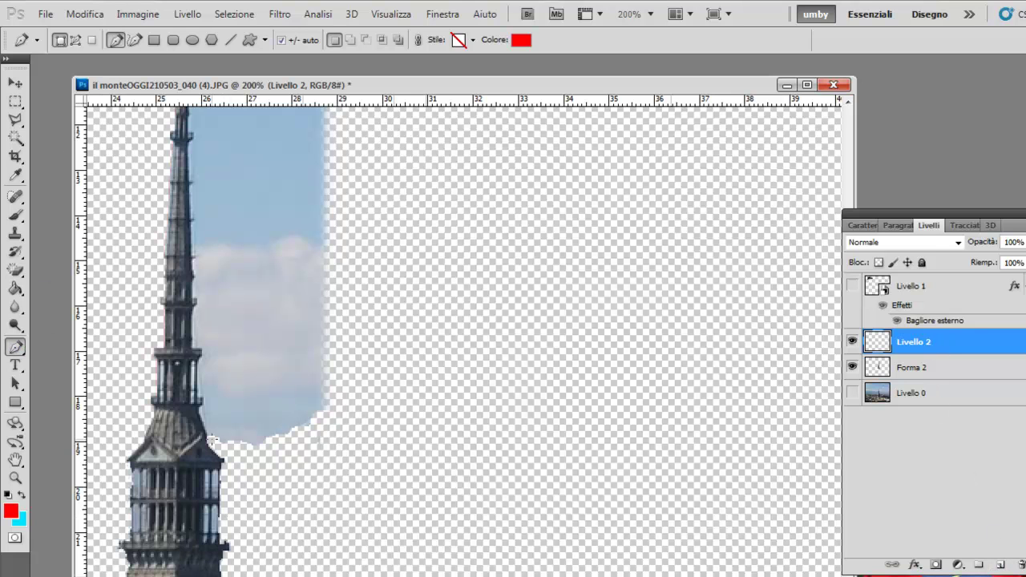
# Step: With the Pen tool, place anchors up the lower and middle spire's right edge
pyautogui.click(207, 439)
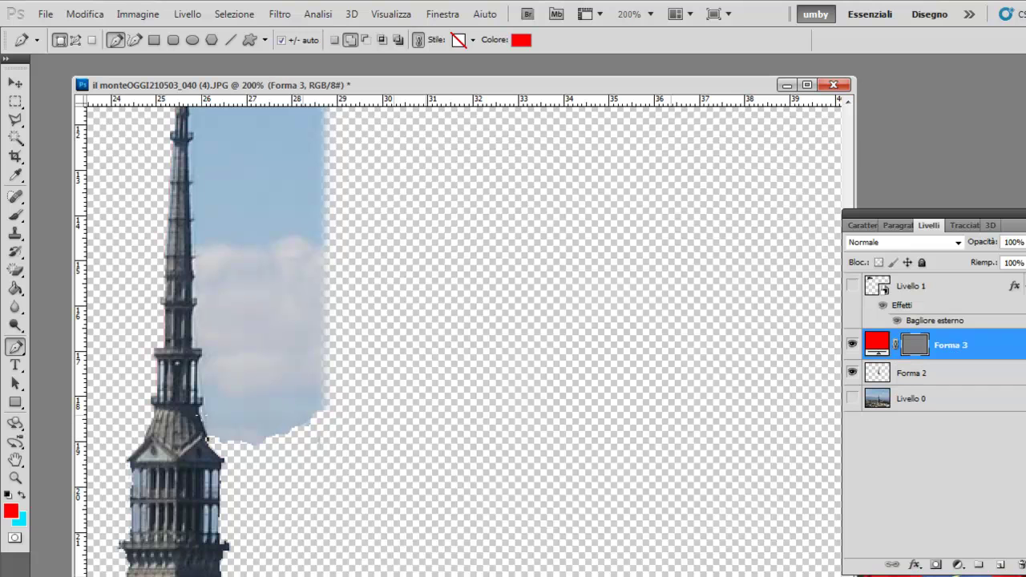
pyautogui.click(198, 408)
pyautogui.click(203, 397)
pyautogui.click(197, 359)
pyautogui.click(200, 351)
pyautogui.click(197, 353)
pyautogui.click(193, 303)
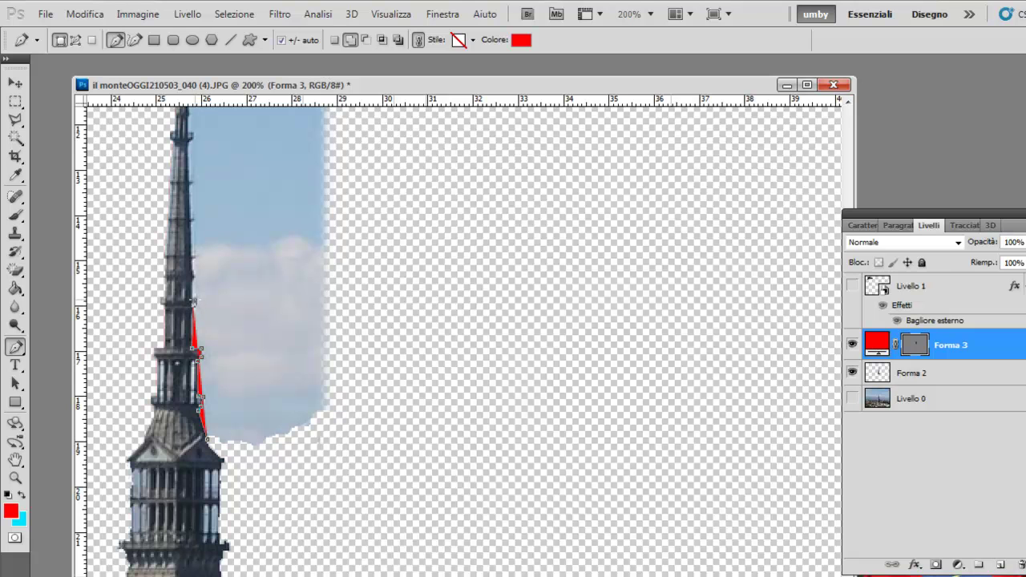
pyautogui.click(194, 302)
pyautogui.click(190, 275)
pyautogui.click(191, 218)
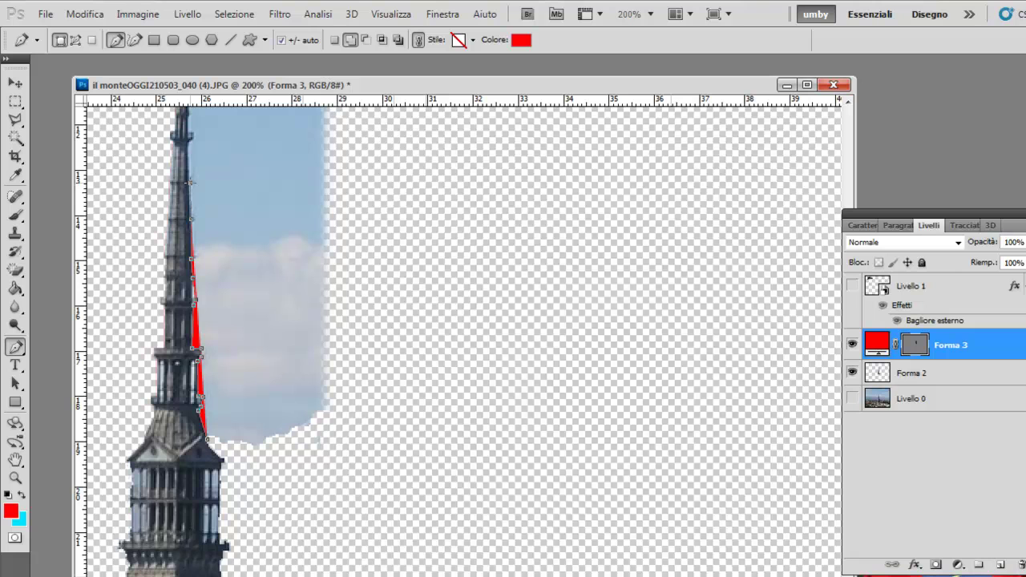
pyautogui.click(190, 182)
pyautogui.scroll(3, 194, 188)
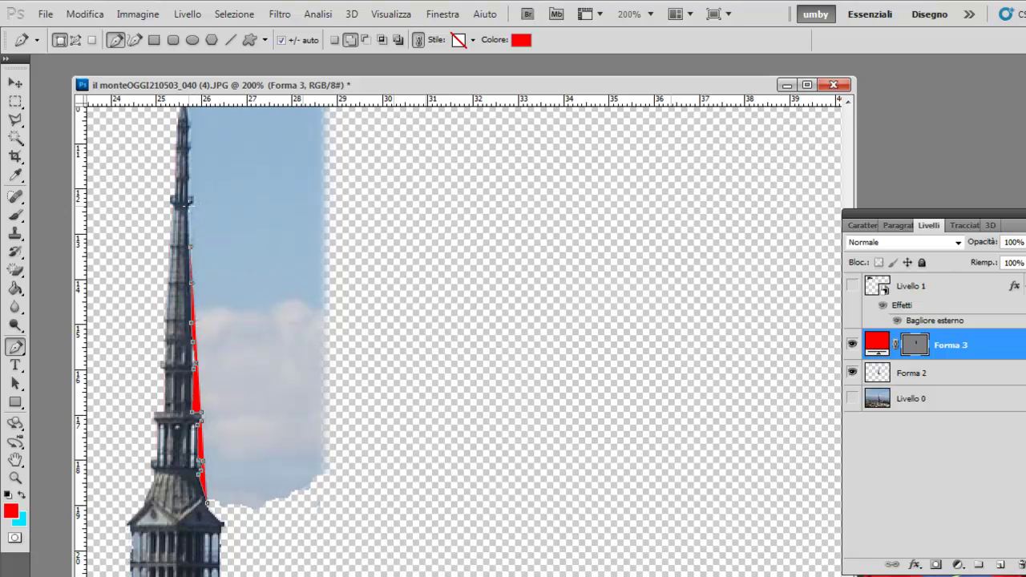
pyautogui.click(191, 199)
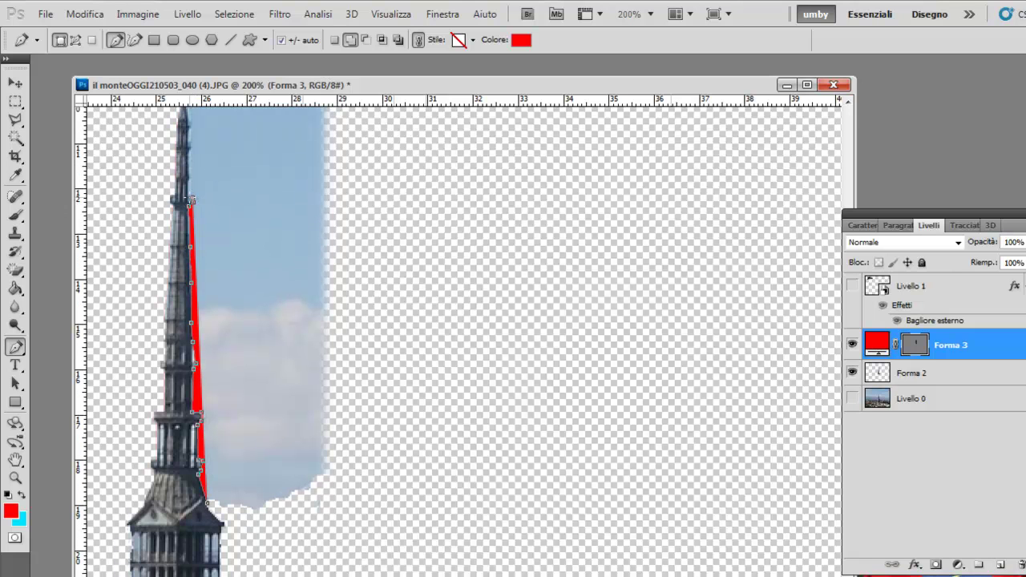
# Step: Trace up to the spire tip, swing out across the sky and close the red Forma 3 shape
pyautogui.scroll(3, 192, 201)
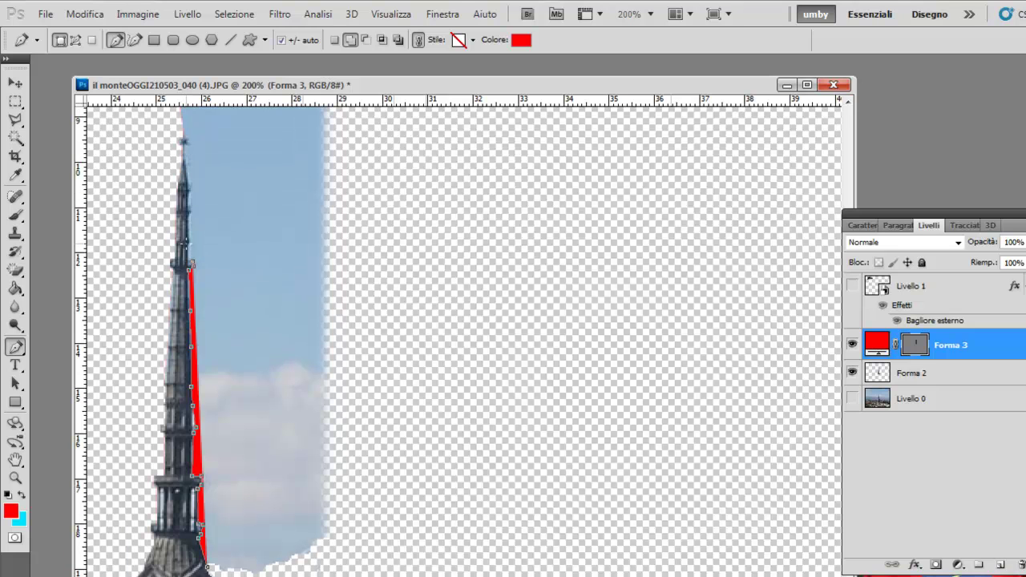
pyautogui.click(189, 243)
pyautogui.click(189, 212)
pyautogui.click(183, 161)
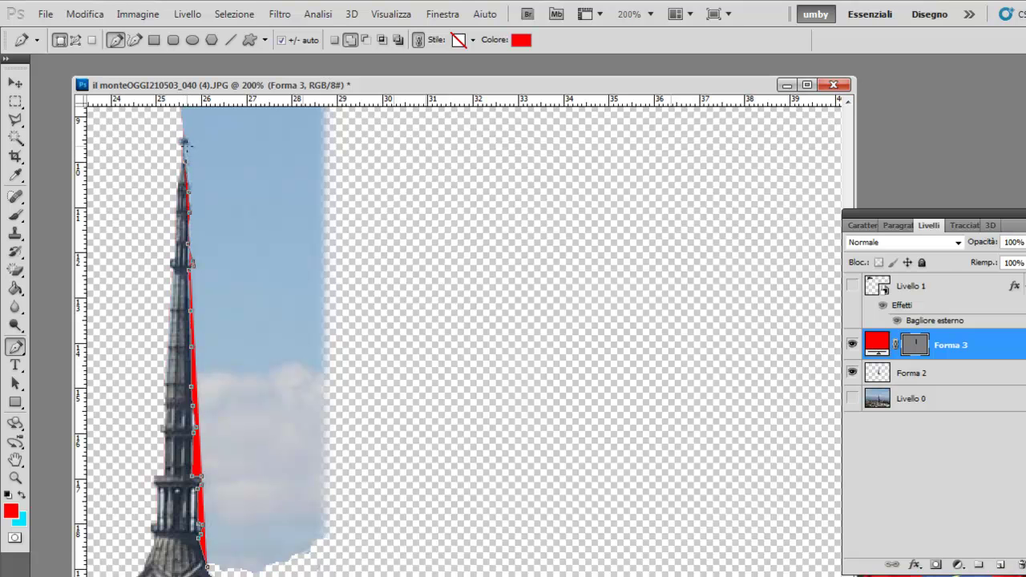
pyautogui.click(183, 144)
pyautogui.click(184, 143)
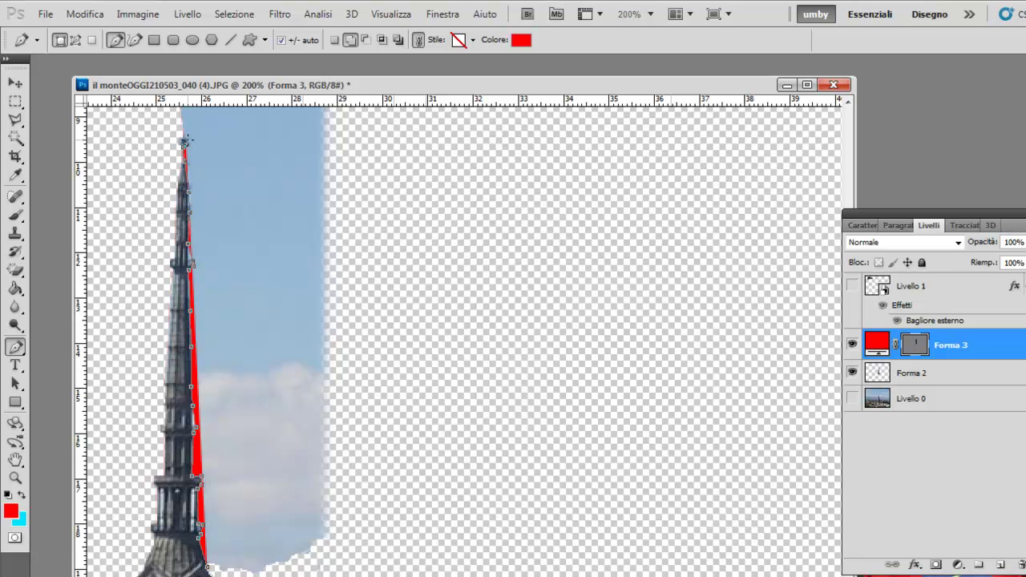
pyautogui.scroll(4, 184, 140)
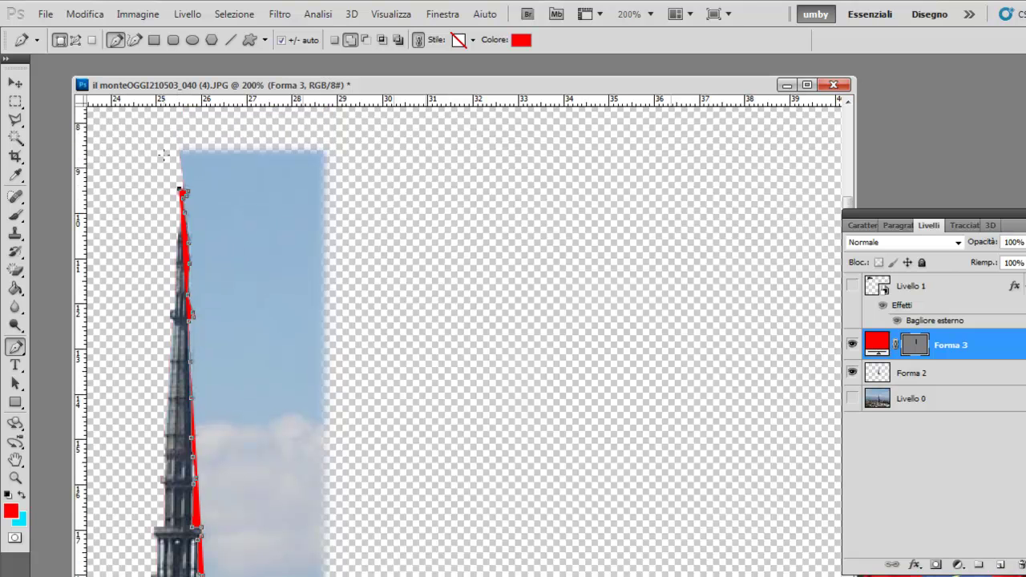
pyautogui.click(167, 146)
pyautogui.click(332, 137)
pyautogui.moveTo(435, 215); pyautogui.dragTo(457, 251)
pyautogui.moveTo(504, 405); pyautogui.dragTo(499, 553)
pyautogui.scroll(-5, 435, 544)
pyautogui.click(436, 544)
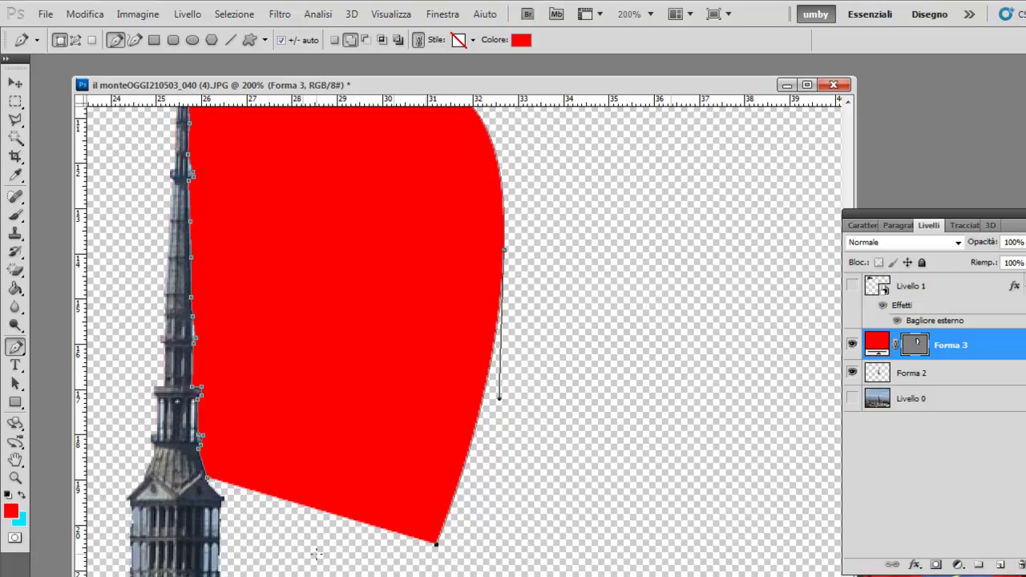
pyautogui.press('Return')
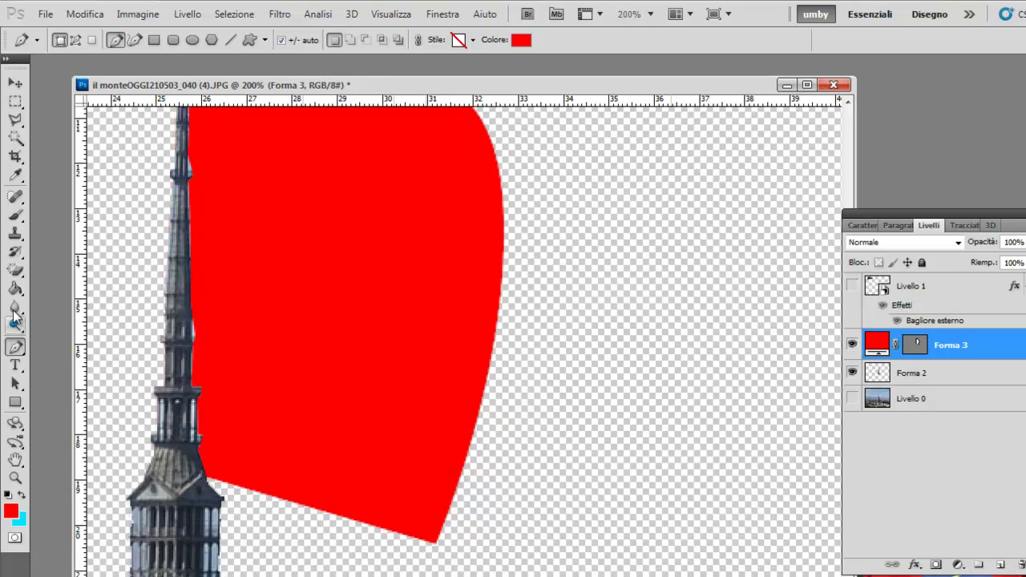
# Step: Pick the Magic Eraser and rasterize the Forma 3 shape so it can be erased
pyautogui.rightClick(16, 271)
pyautogui.click(80, 296)
pyautogui.click(372, 319)
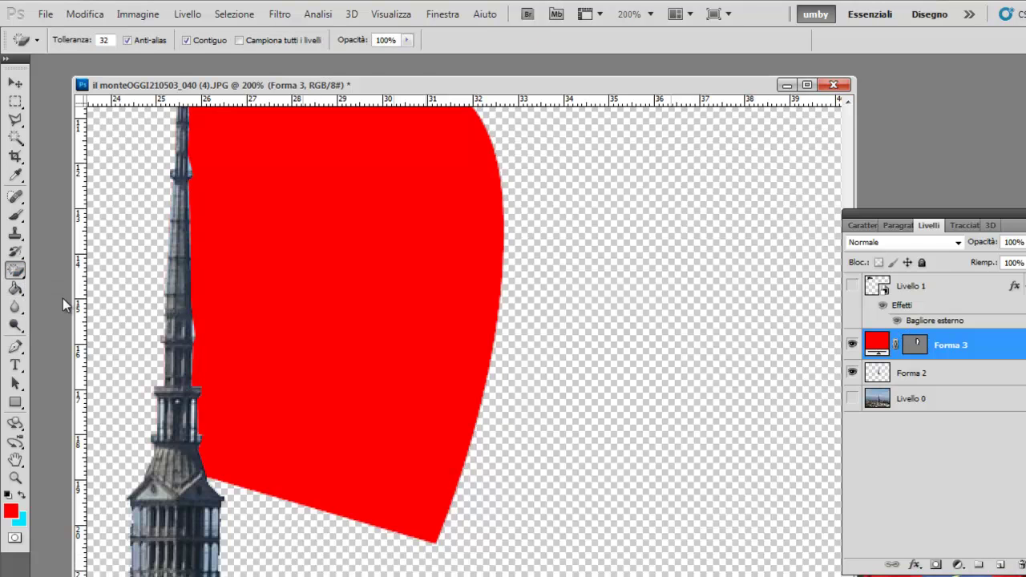
pyautogui.click(503, 282)
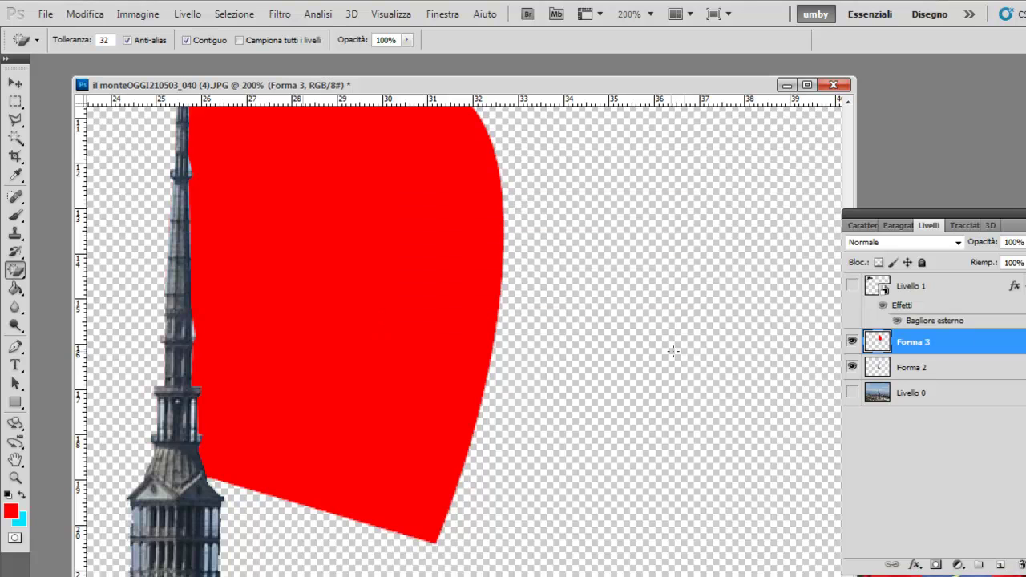
pyautogui.click(471, 318)
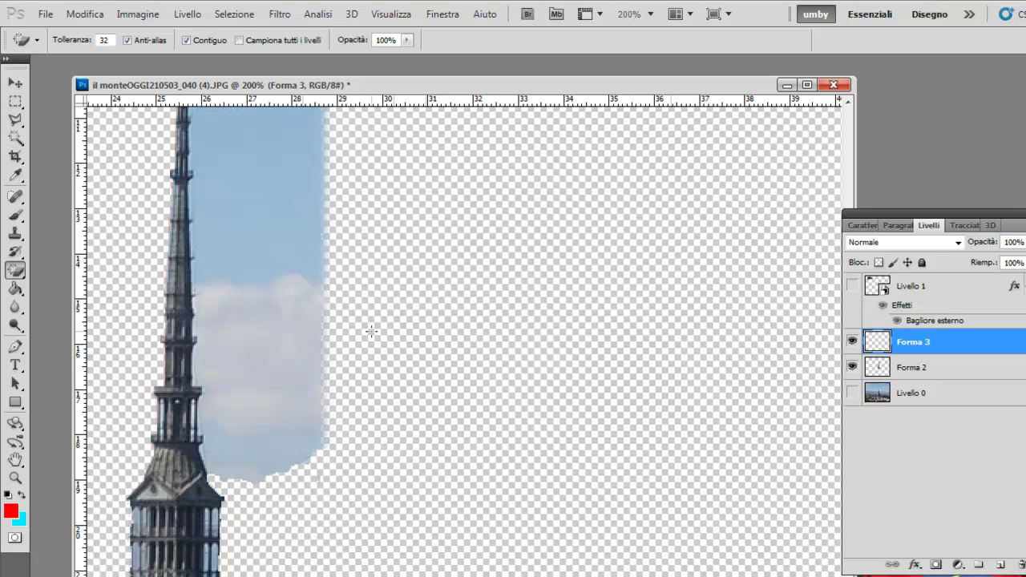
pyautogui.hotkey('ctrl', 'z')
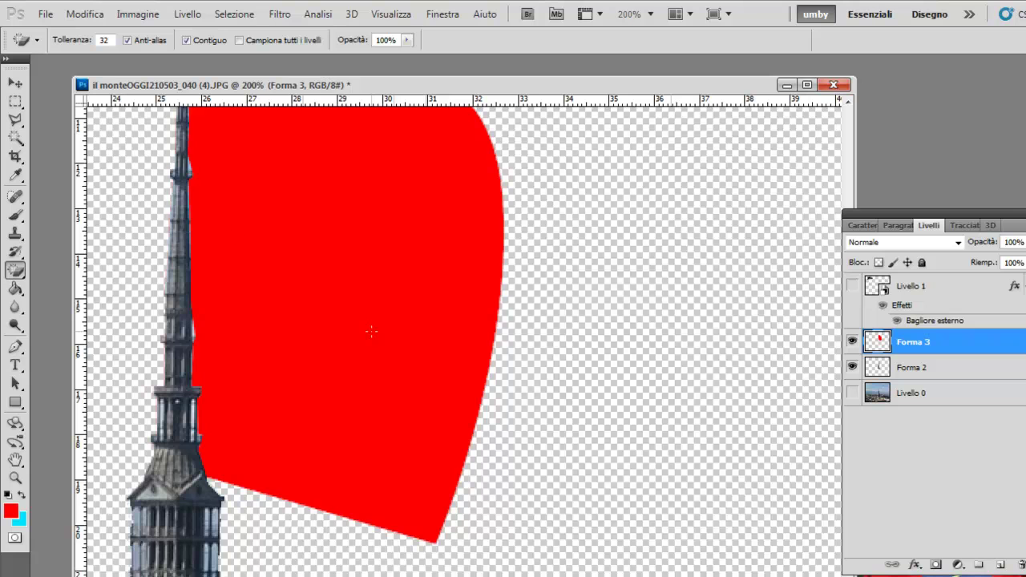
# Step: Merge Forma 2 and Forma 3, erase the red area beside the spire, and zoom out
pyautogui.click(187, 14)
pyautogui.click(276, 517)
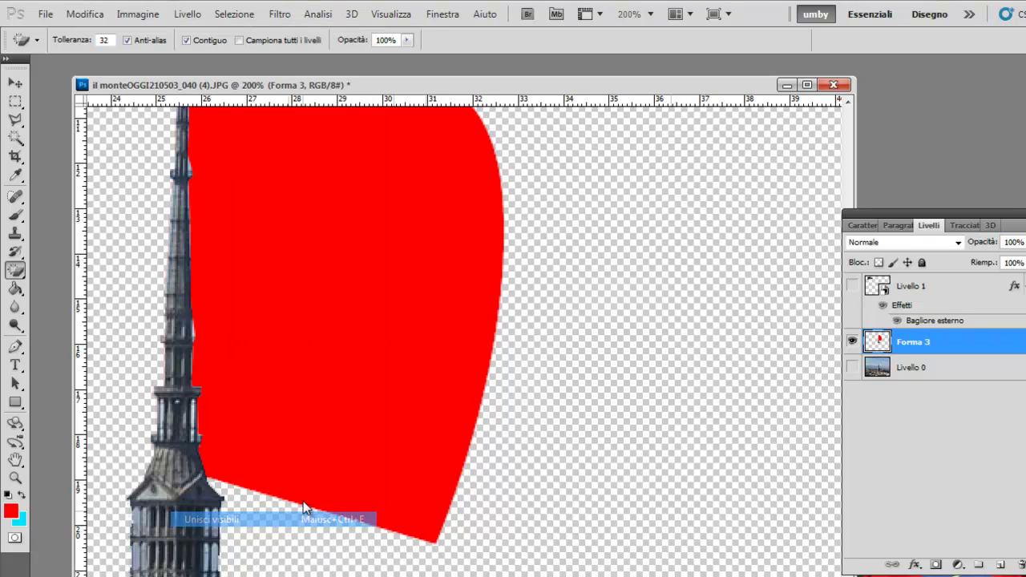
pyautogui.click(380, 301)
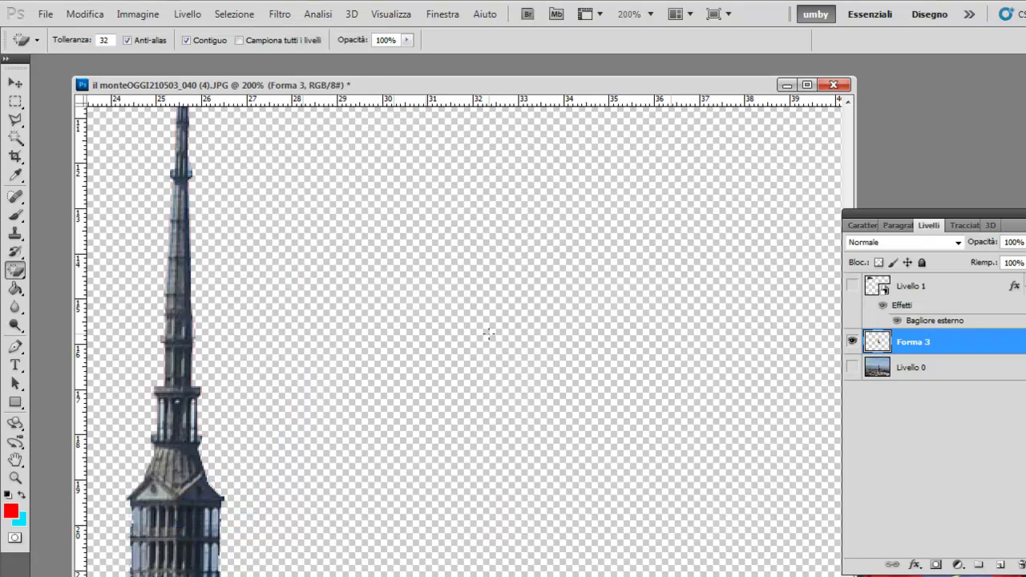
pyautogui.hotkey('ctrl', '-')
pyautogui.hotkey('ctrl', '-')
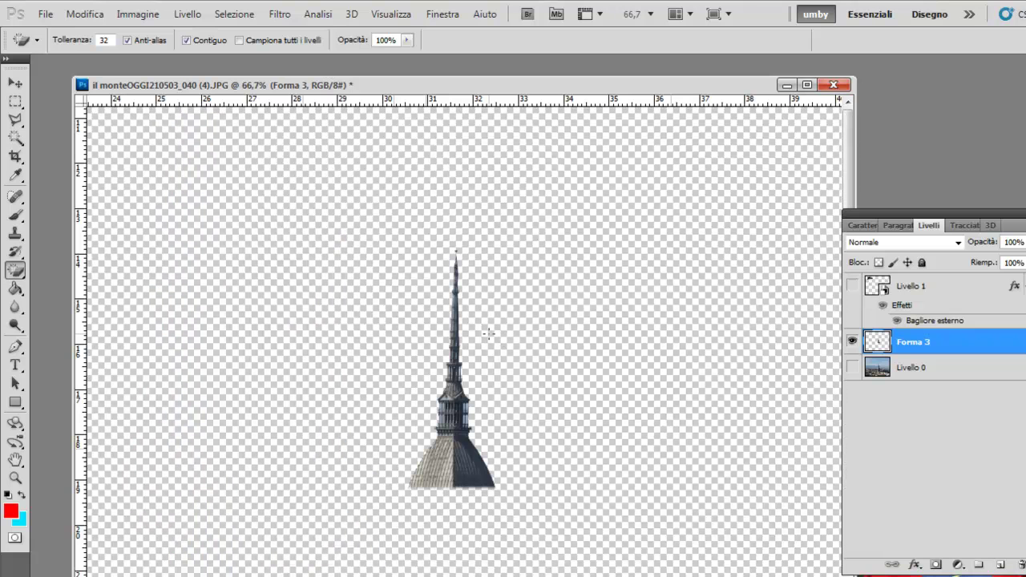
# Step: Zoom in to 400% on the cut-out spire, back out to 100%, then show Livello 0
pyautogui.click(15, 477)
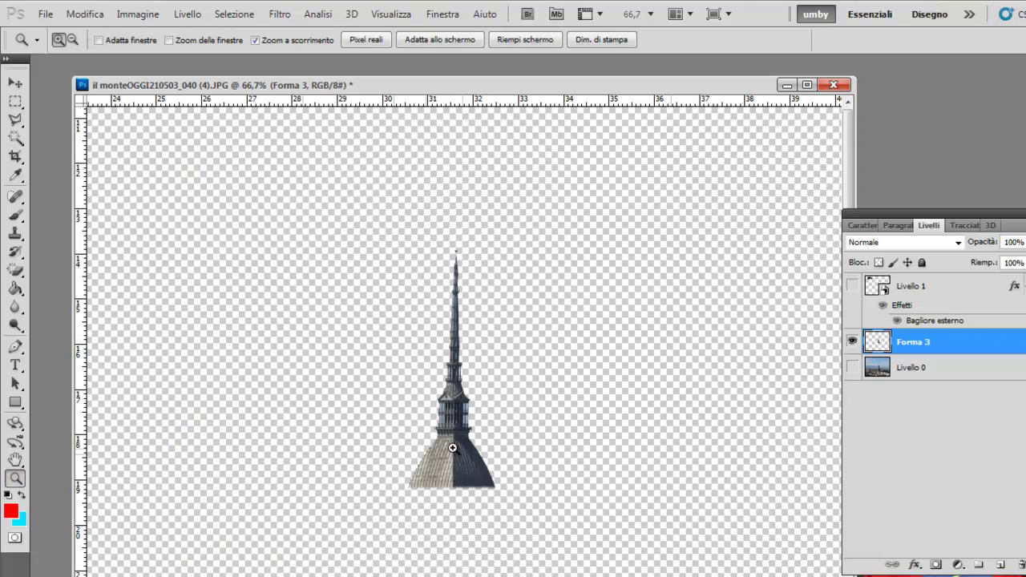
pyautogui.click(451, 442)
pyautogui.click(471, 405)
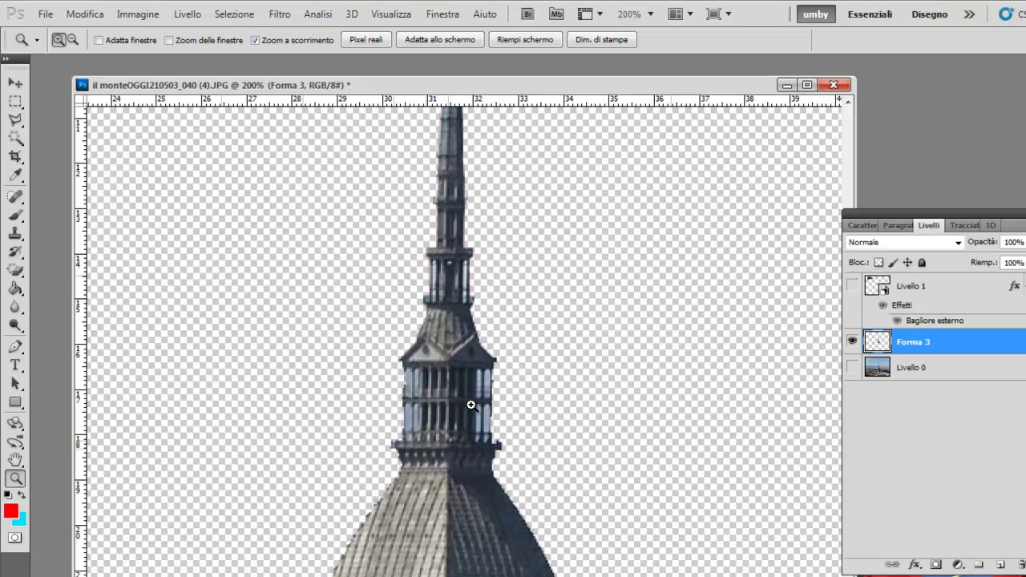
pyautogui.click(470, 405)
pyautogui.click(471, 405)
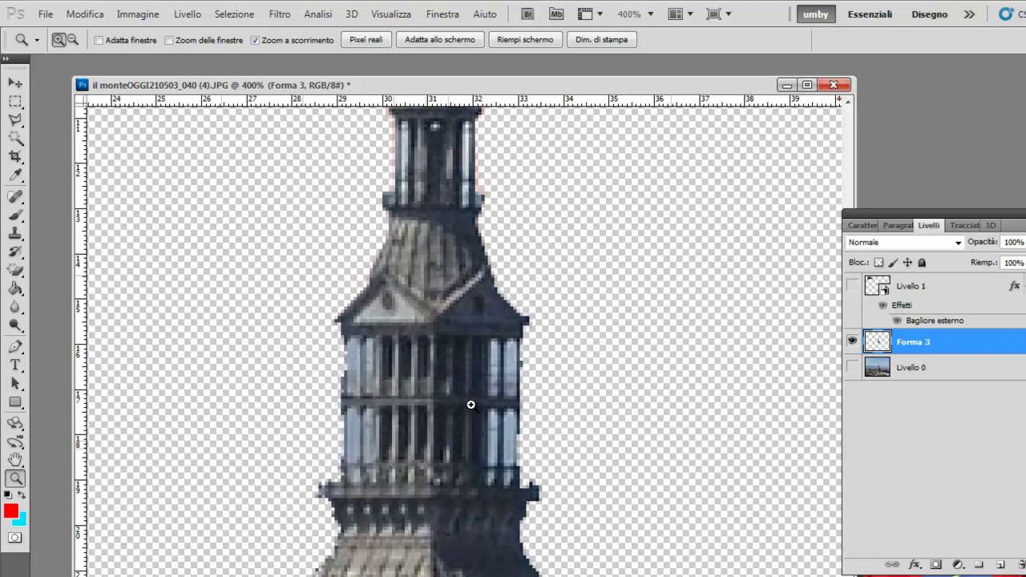
pyautogui.keyDown('alt'); pyautogui.click(487, 397); pyautogui.keyUp('alt')
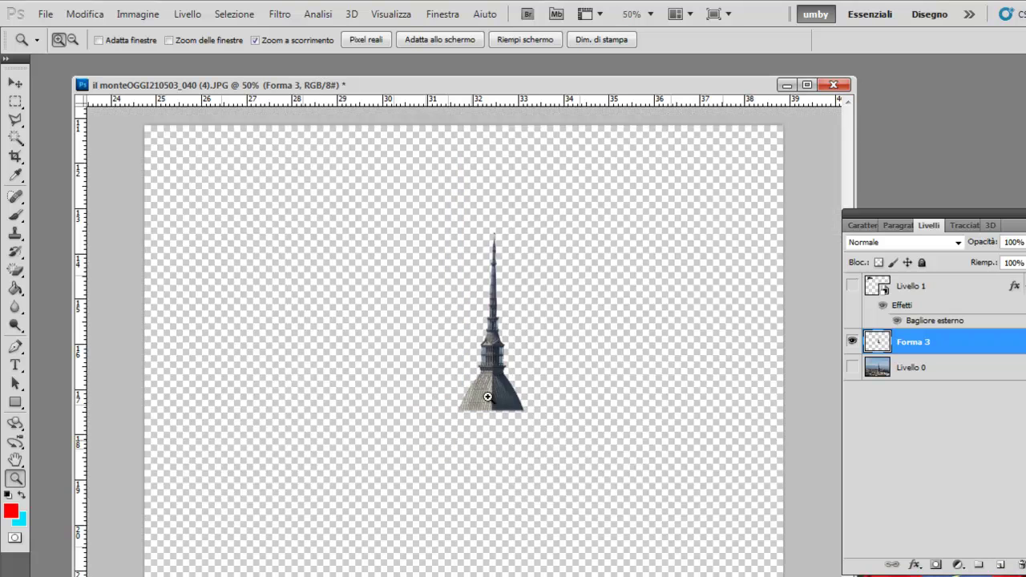
pyautogui.moveTo(488, 396); pyautogui.dragTo(551, 359)
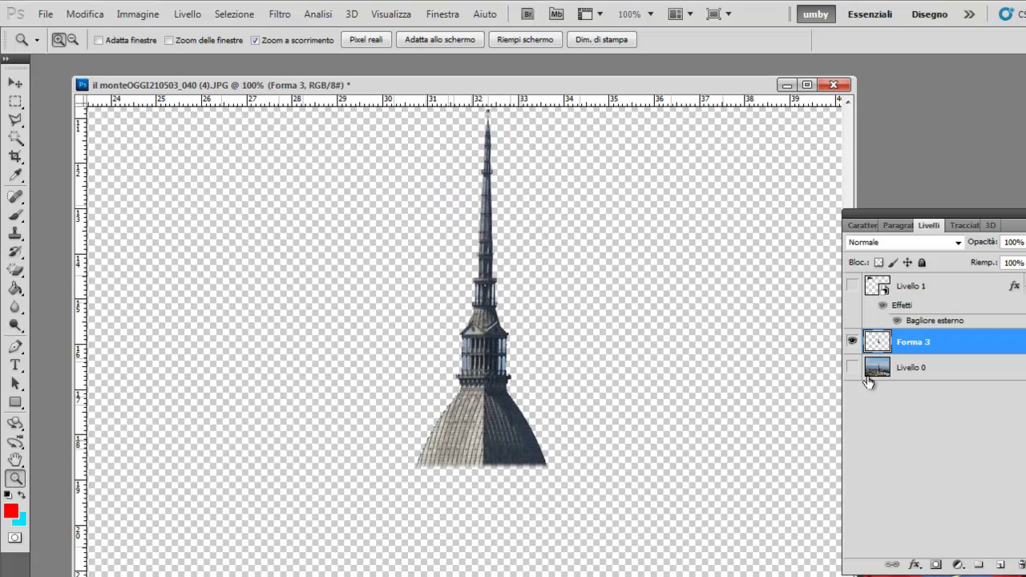
pyautogui.click(852, 368)
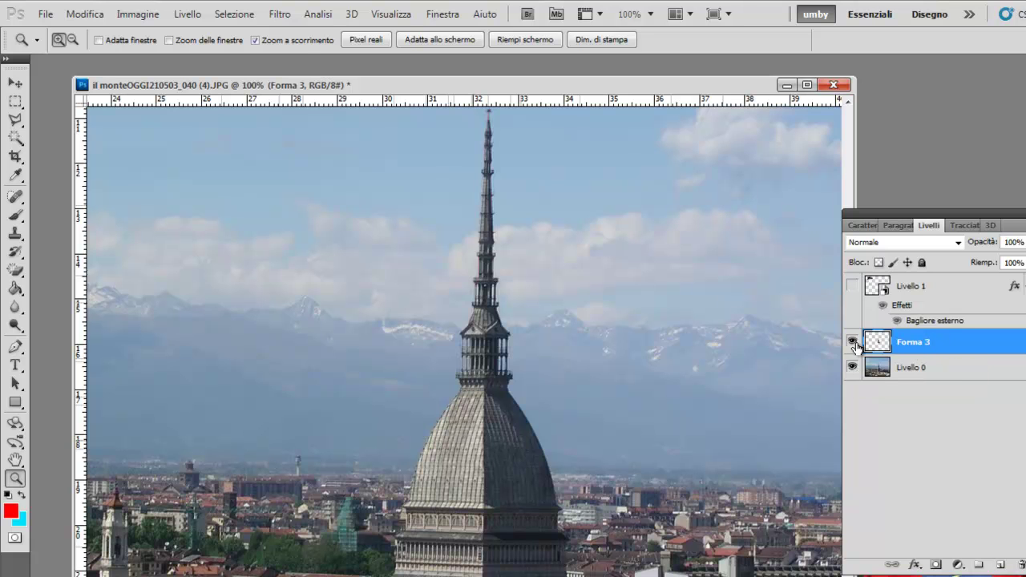
pyautogui.click(94, 15)
pyautogui.moveTo(98, 325)
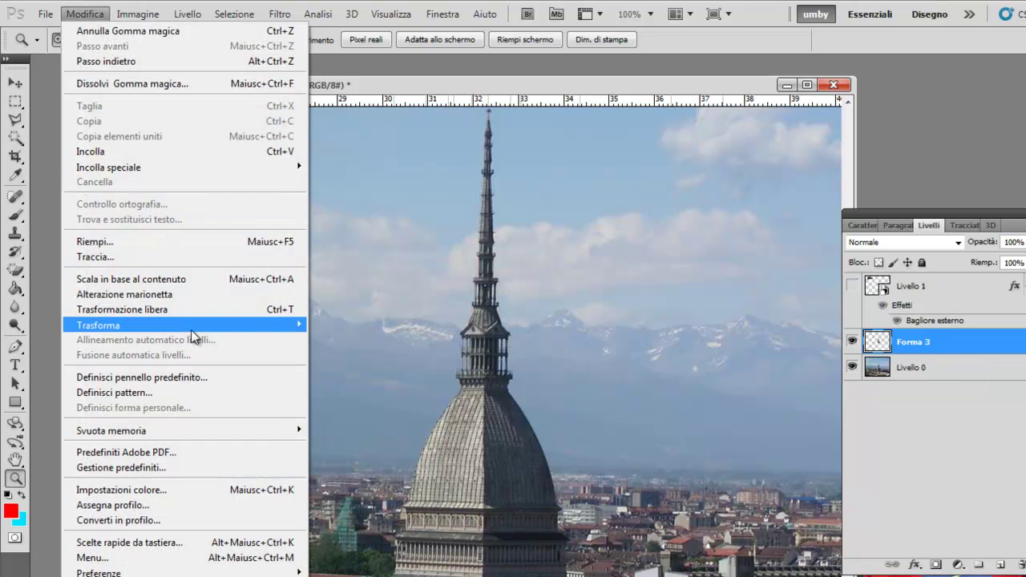
pyautogui.click(331, 353)
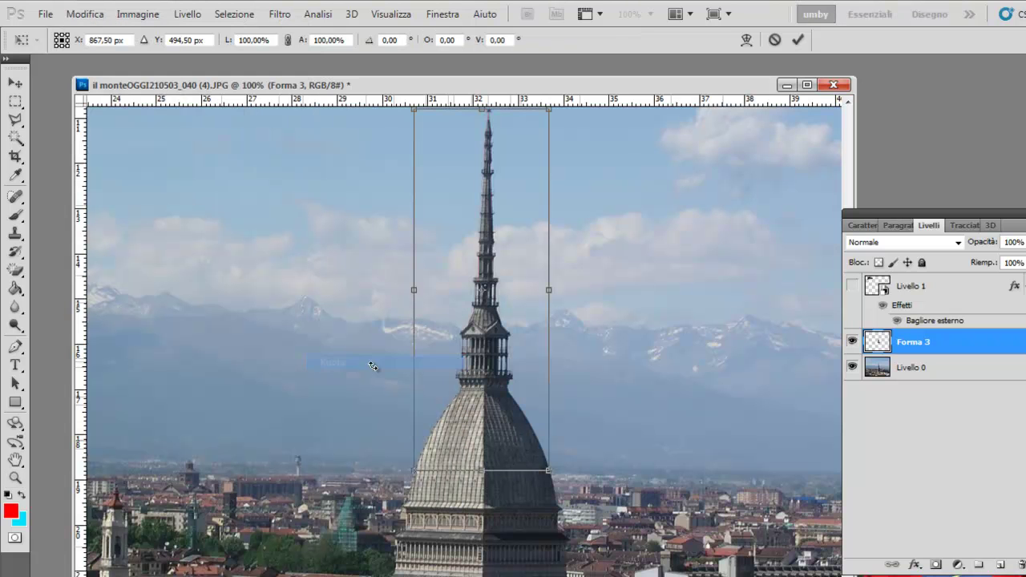
pyautogui.moveTo(412, 123); pyautogui.dragTo(335, 156)
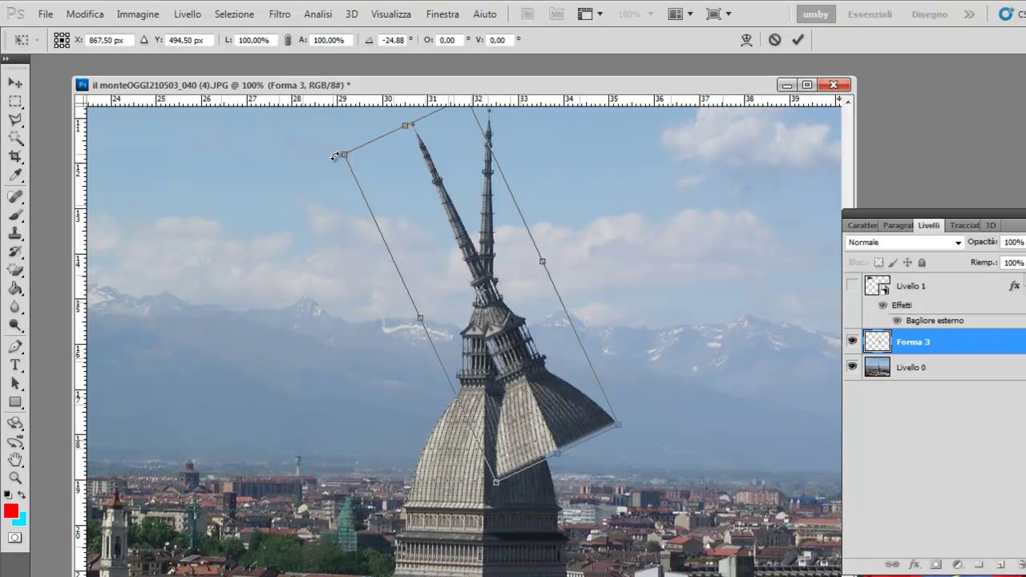
pyautogui.press('Return')
pyautogui.press('z')
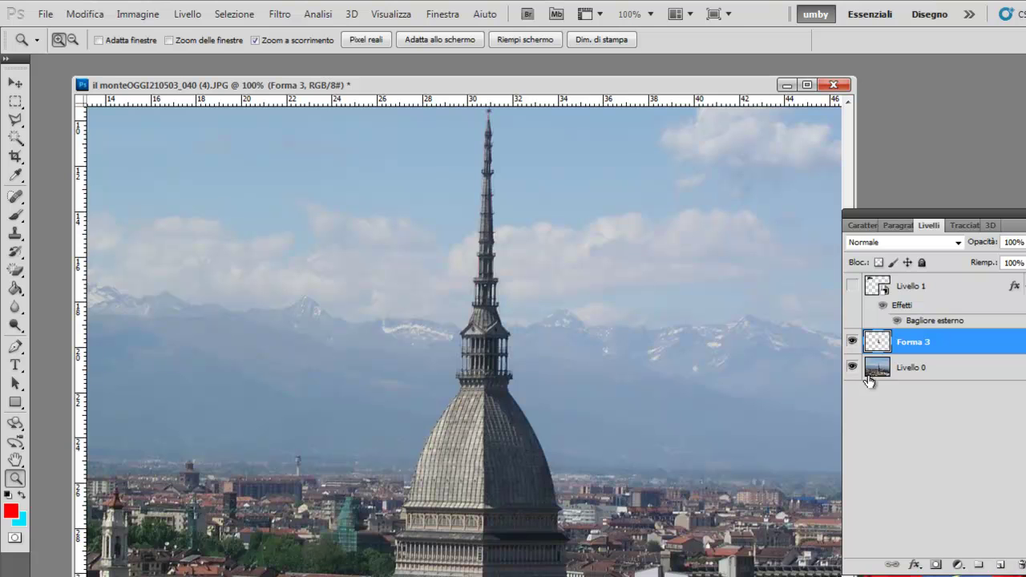
# Step: Toggle the spire layer's visibility to compare, then set Livello 0 opacity to 66%
pyautogui.click(852, 343)
pyautogui.click(916, 374)
pyautogui.click(853, 342)
pyautogui.click(941, 346)
pyautogui.click(938, 372)
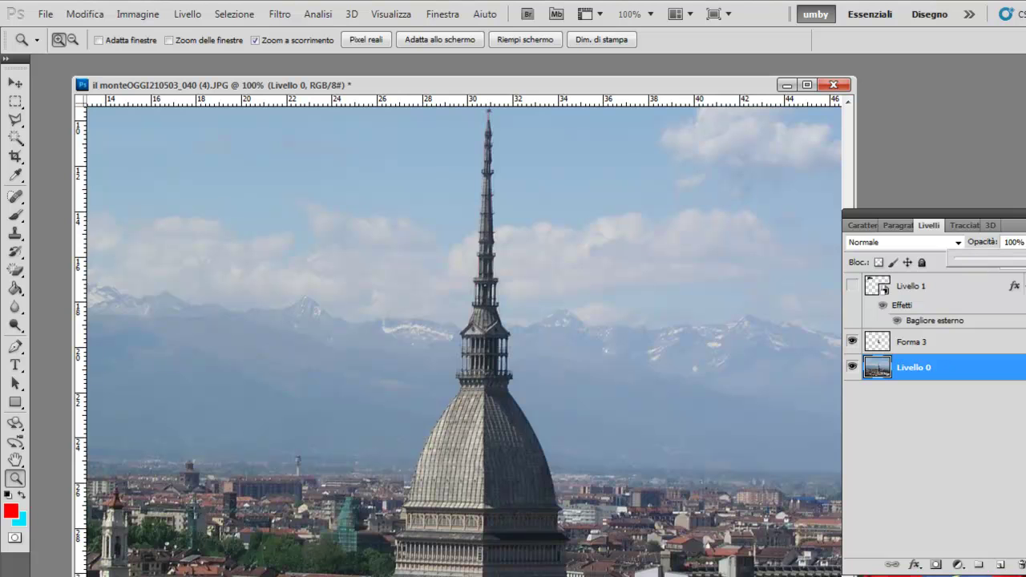
pyautogui.moveTo(1020, 261); pyautogui.dragTo(1010, 261)
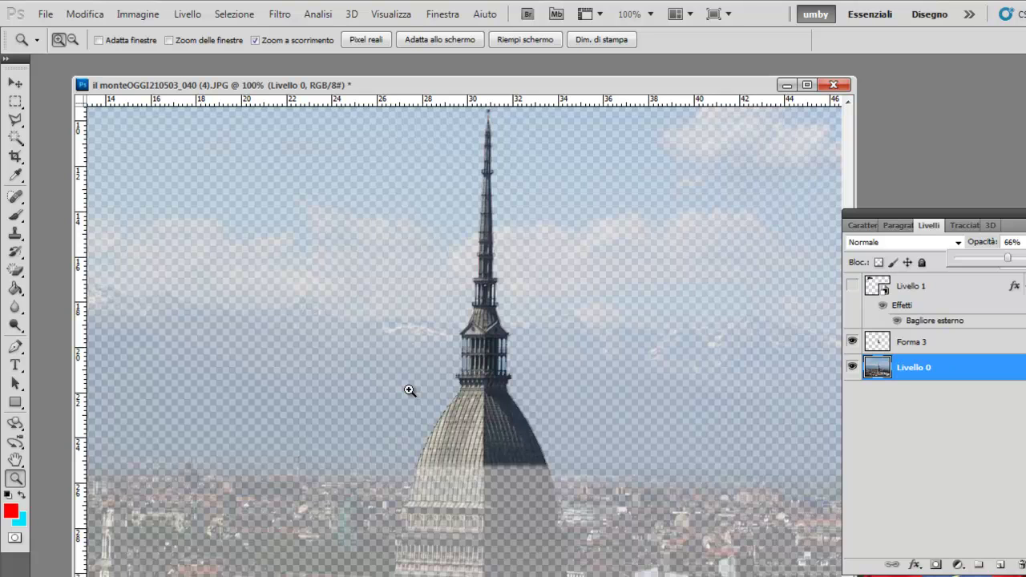
# Step: Zoom the view out to 66.7% and then 50% from the right-click menu
pyautogui.rightClick(510, 366)
pyautogui.click(558, 451)
pyautogui.rightClick(580, 420)
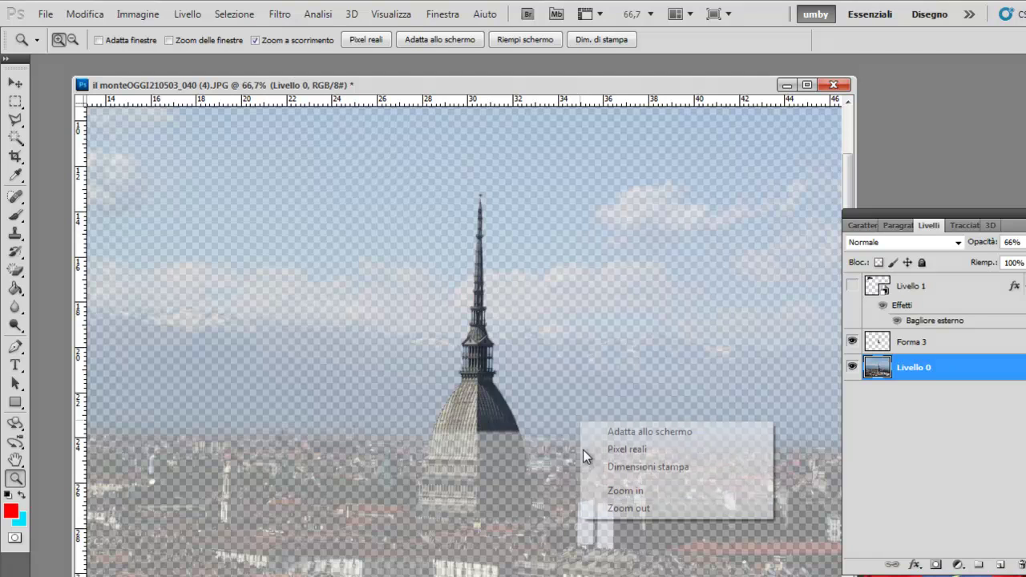
pyautogui.click(619, 508)
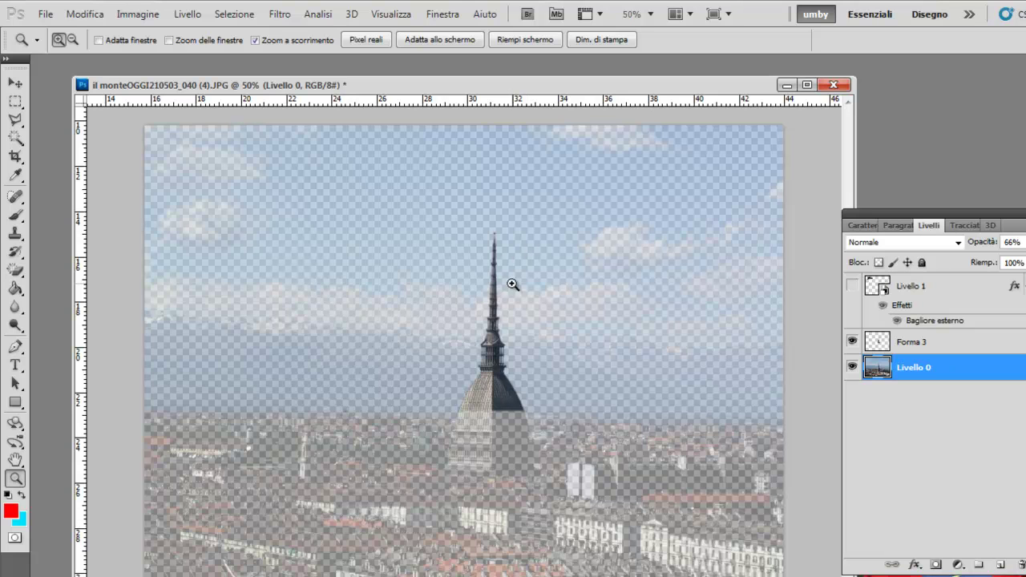
pyautogui.click(14, 104)
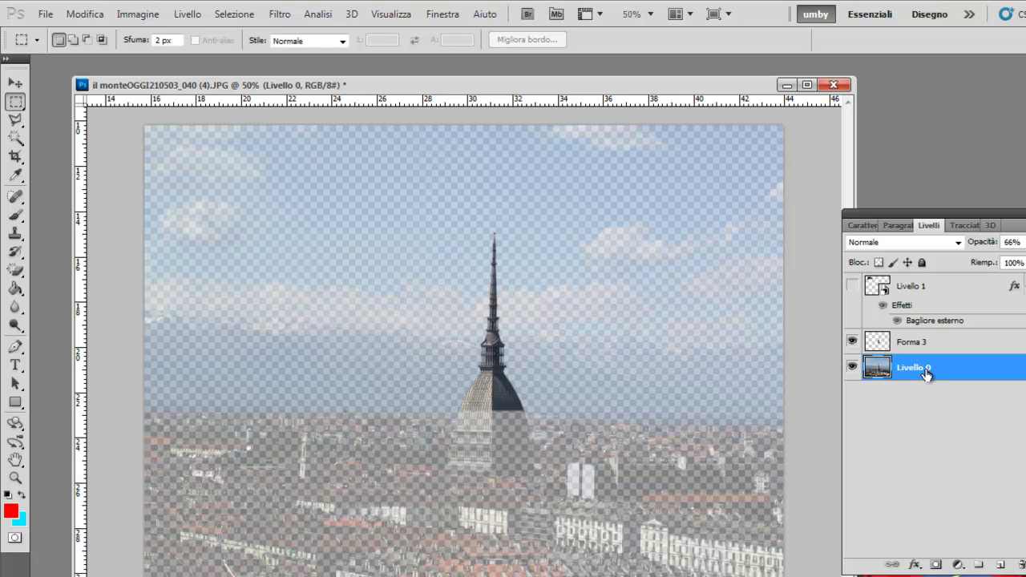
# Step: Select a rectangle around the spire and narrow it with Selezione > Trasforma selezione
pyautogui.moveTo(485, 319)
pyautogui.mouseDown()
pyautogui.moveTo(577, 377)
pyautogui.moveTo(595, 411)
pyautogui.mouseUp()
pyautogui.click(234, 13)
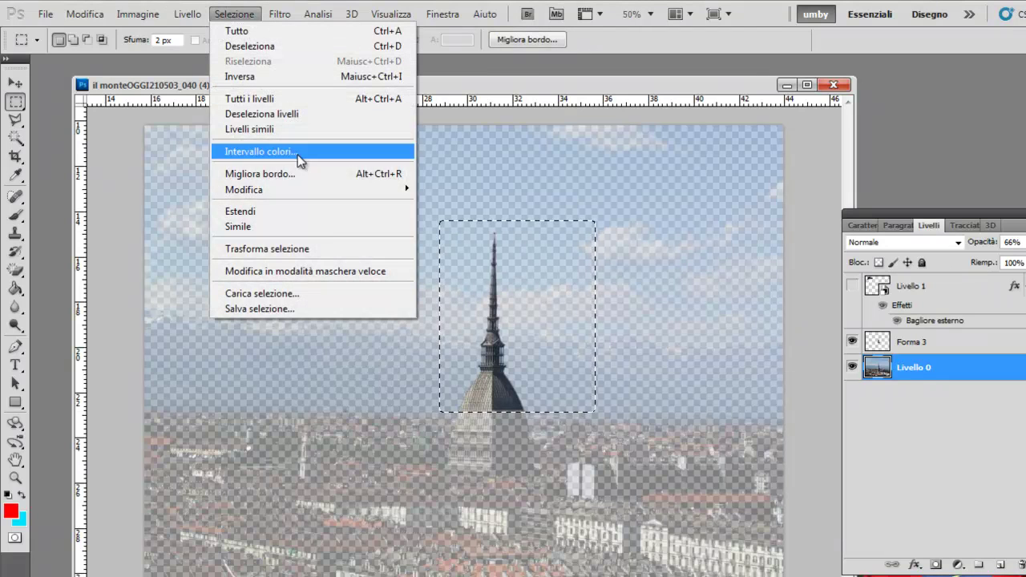
pyautogui.click(332, 249)
pyautogui.moveTo(594, 318); pyautogui.dragTo(531, 318)
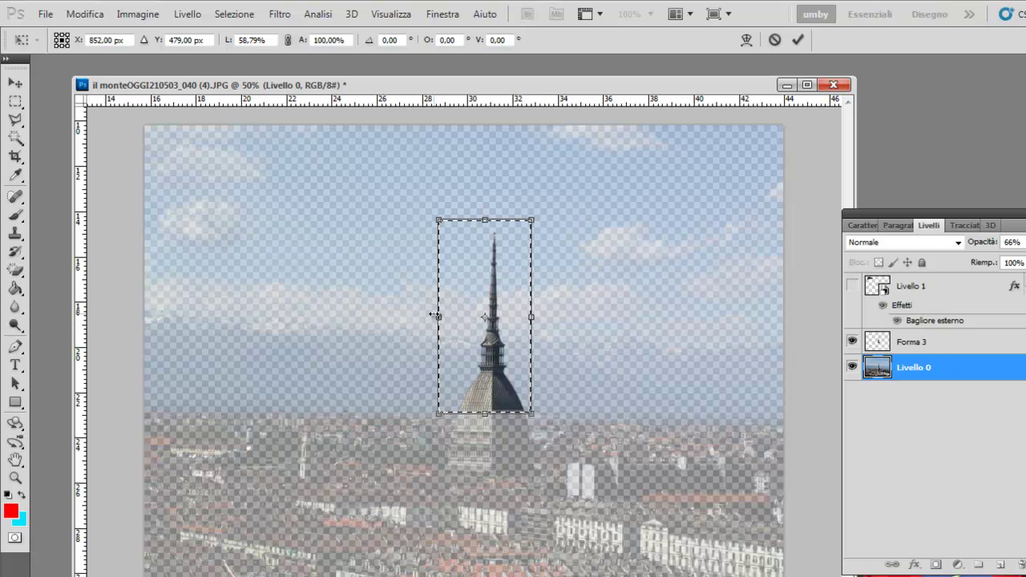
pyautogui.moveTo(433, 315); pyautogui.dragTo(451, 318)
pyautogui.click(15, 83)
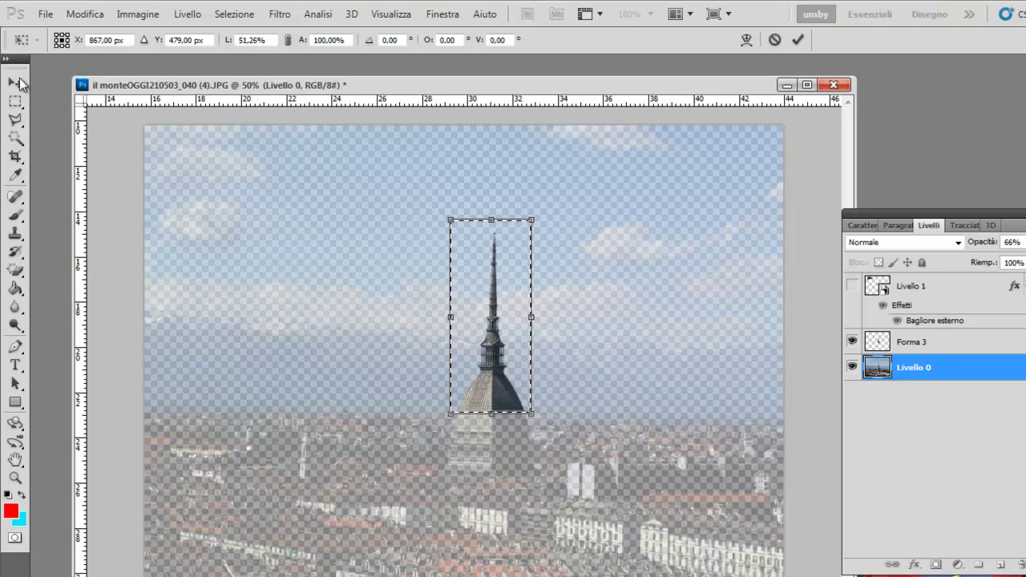
pyautogui.click(492, 271)
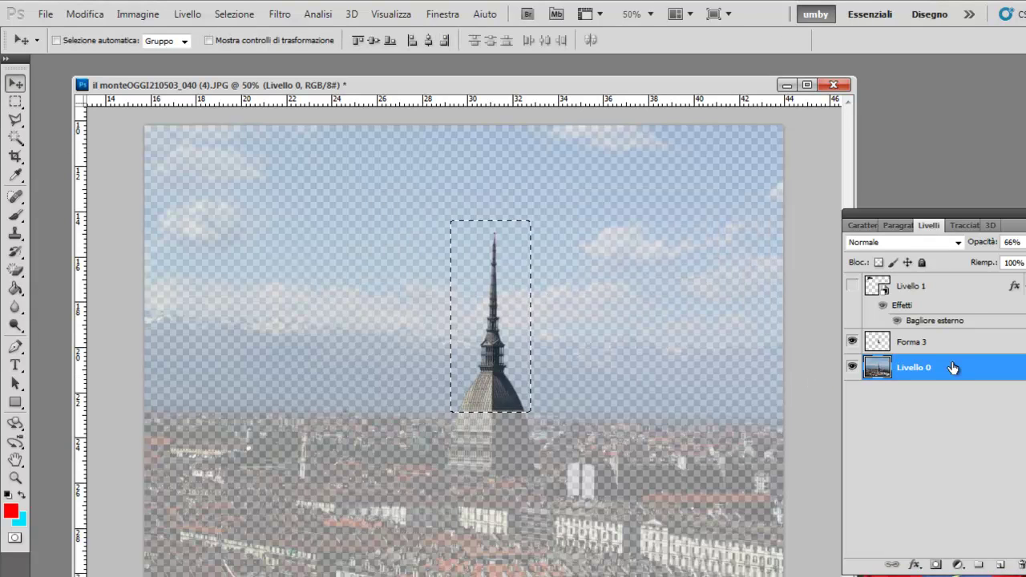
# Step: Delete the photo pixels inside the selection, deselect, and restore Livello 0 opacity to 100%
pyautogui.press('Delete')
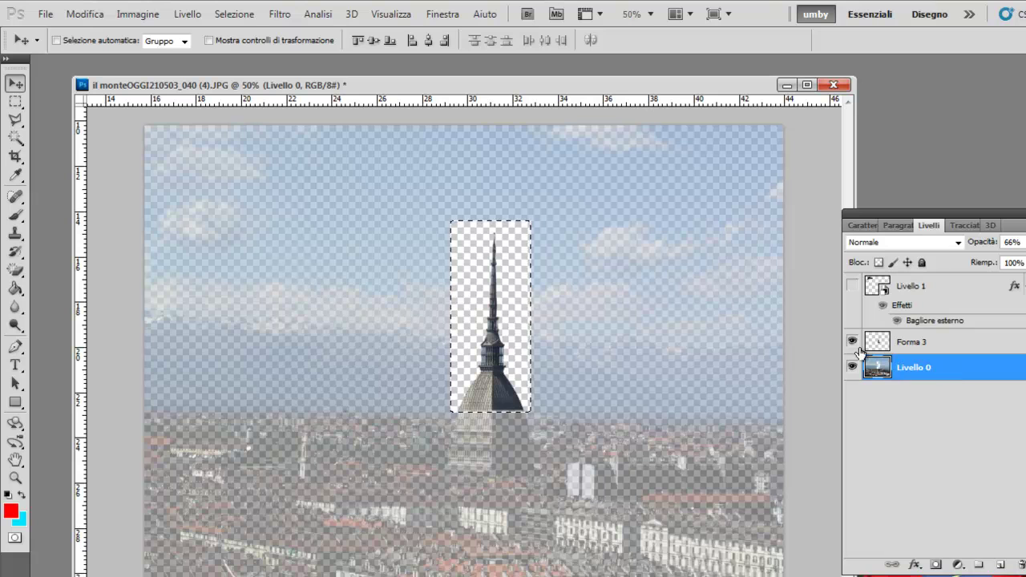
pyautogui.click(248, 15)
pyautogui.click(257, 46)
pyautogui.moveTo(1023, 242); pyautogui.dragTo(1024, 258)
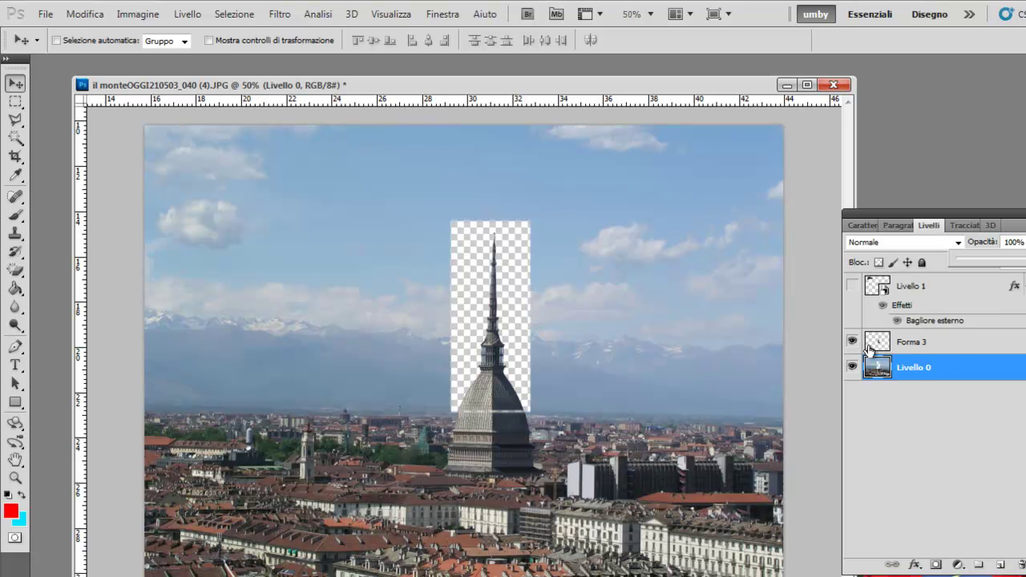
# Step: Nudge Forma 3 to meet the building, zoom to 66.7%, hide it and select Livello 0
pyautogui.click(915, 345)
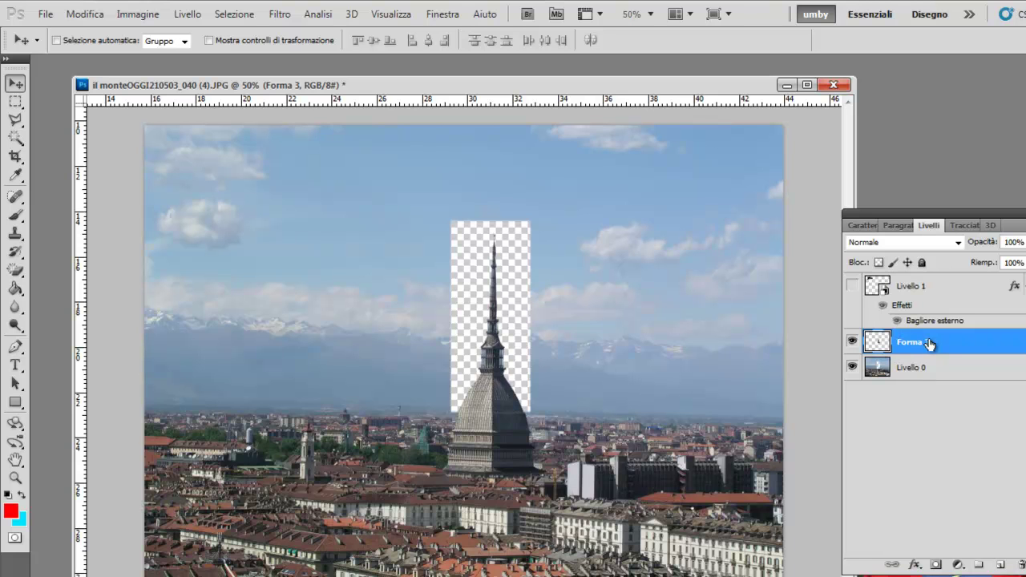
pyautogui.hotkey('shift', 'Up')
pyautogui.hotkey('shift', 'Up')
pyautogui.hotkey('shift', 'Up')
pyautogui.hotkey('shift', 'Up')
pyautogui.press('Down')
pyautogui.press('Down')
pyautogui.press('Down')
pyautogui.press('Down')
pyautogui.press('Down')
pyautogui.press('Down')
pyautogui.press('Down')
pyautogui.press('Down')
pyautogui.press('Down')
pyautogui.press('Down')
pyautogui.press('Down')
pyautogui.press('Down')
pyautogui.press('Down')
pyautogui.press('Down')
pyautogui.press('Down')
pyautogui.press('Down')
pyautogui.click(15, 479)
pyautogui.click(595, 332)
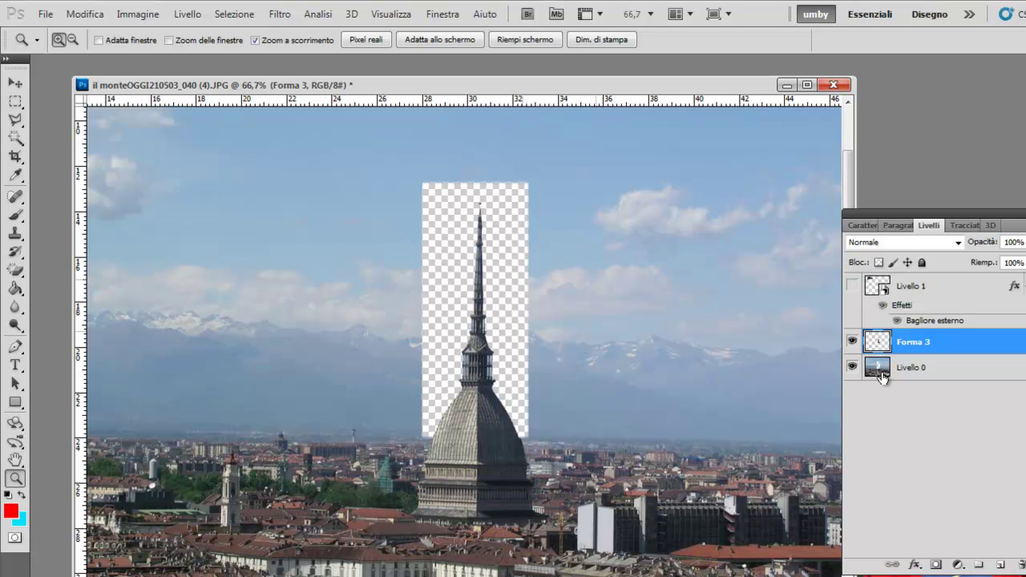
pyautogui.click(854, 342)
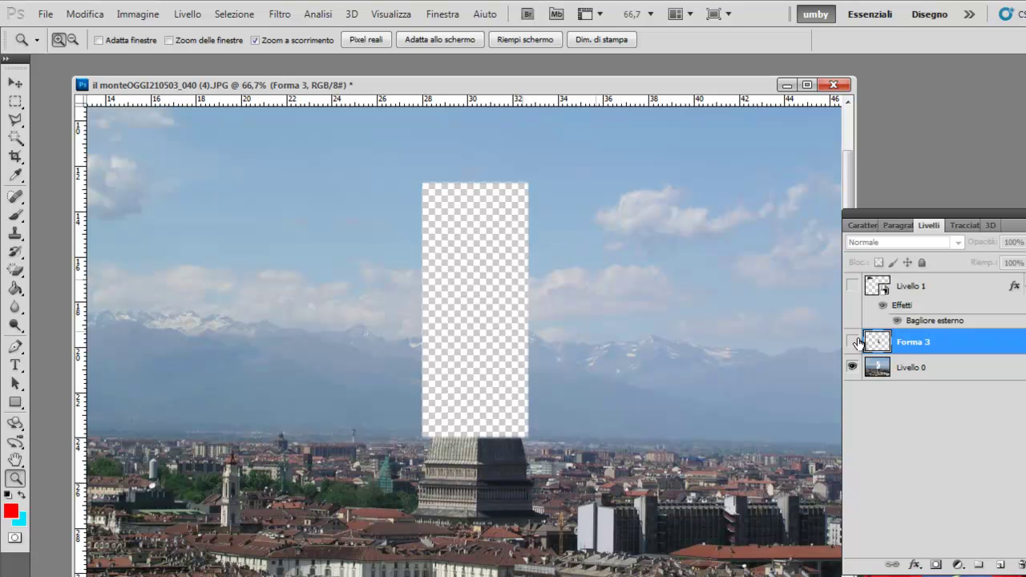
pyautogui.click(911, 367)
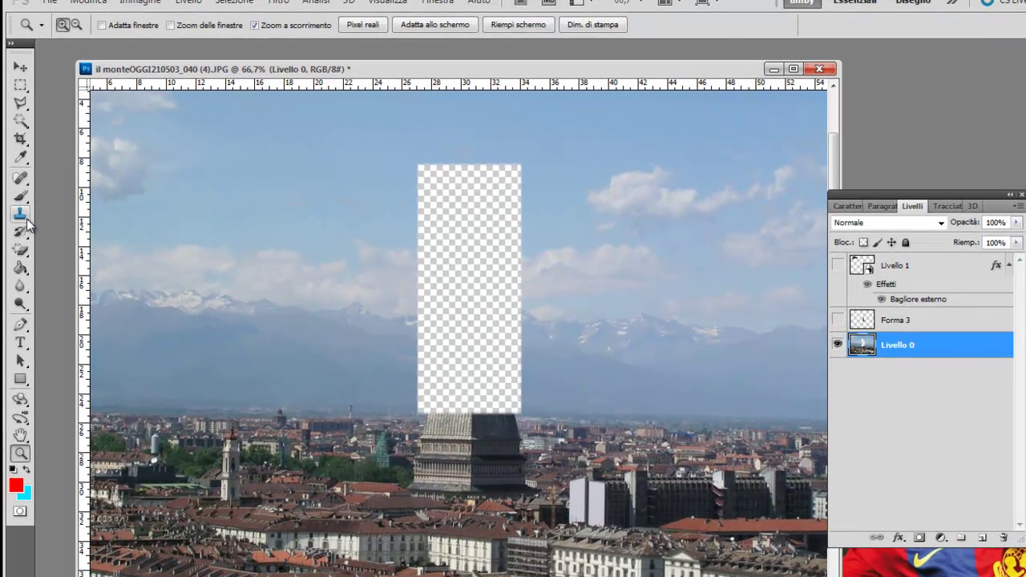
# Step: Choose the Clone Stamp tool and enlarge its brush size
pyautogui.click(20, 202)
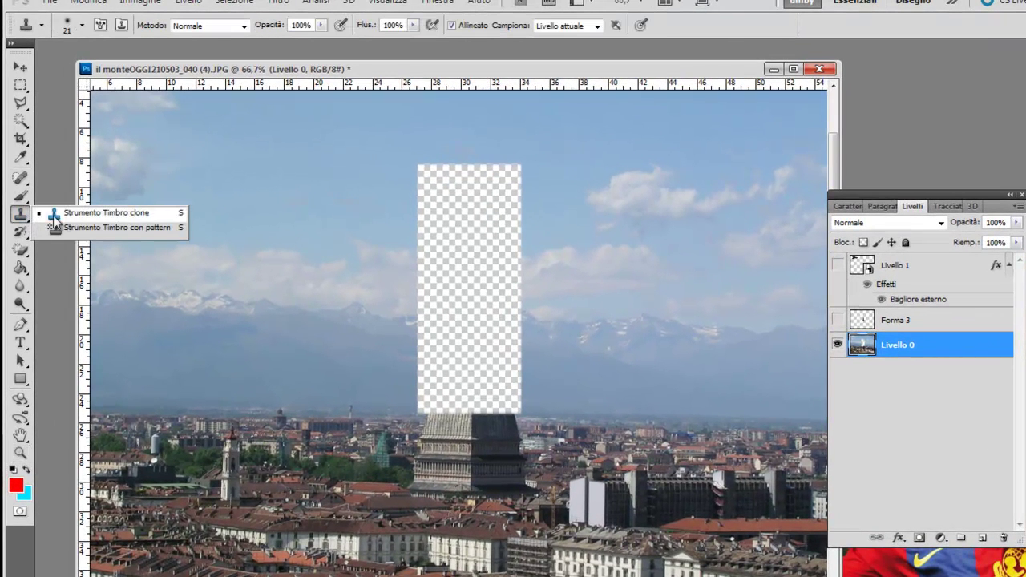
pyautogui.click(54, 215)
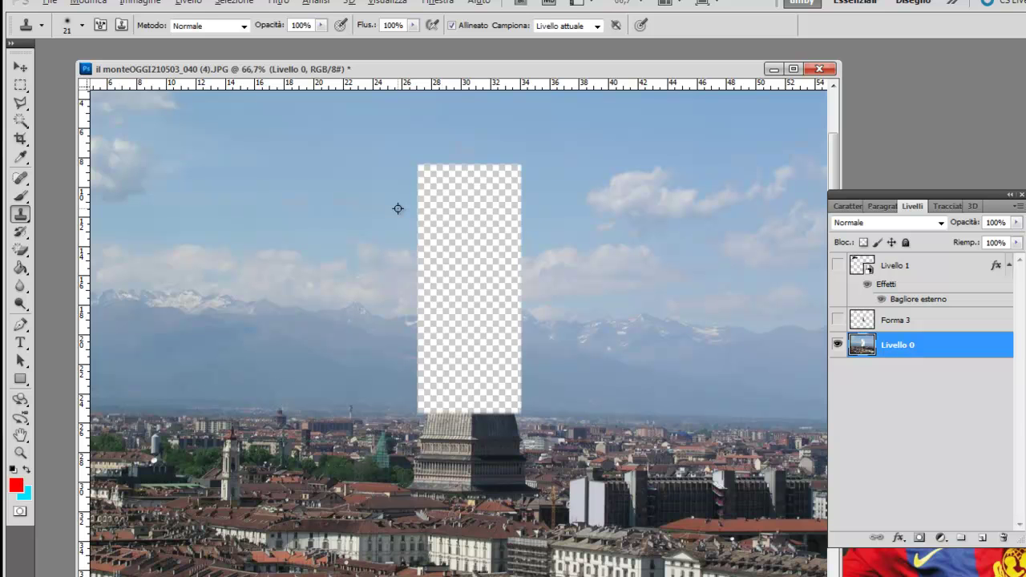
pyautogui.rightClick(398, 208)
pyautogui.moveTo(432, 239); pyautogui.dragTo(471, 238)
pyautogui.click(371, 197)
# Step: Paint cloned sky over the top of the transparent gap, then enlarge the brush further
pyautogui.moveTo(397, 196)
pyautogui.mouseDown()
pyautogui.moveTo(445, 198)
pyautogui.moveTo(473, 178)
pyautogui.mouseUp()
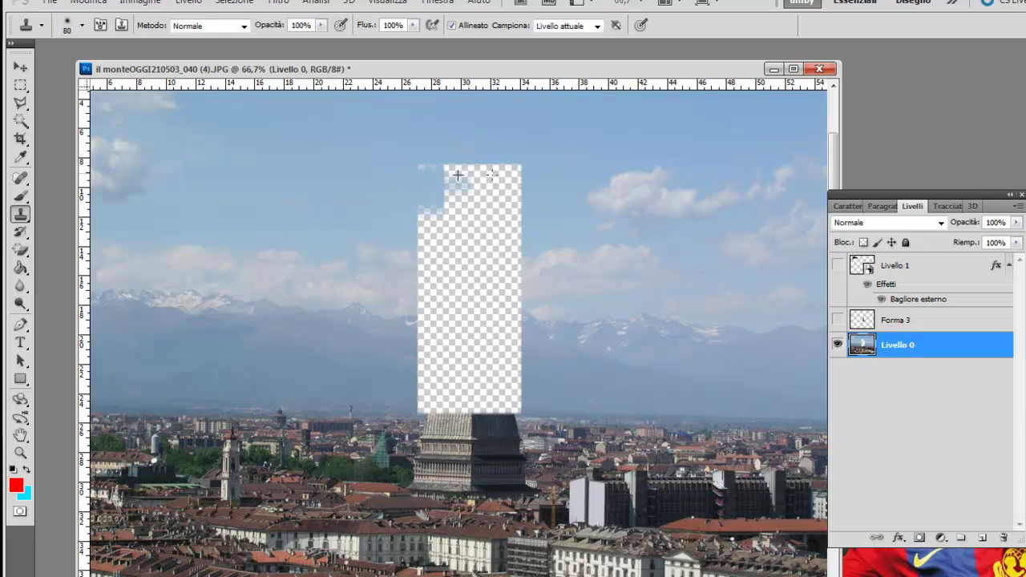
pyautogui.moveTo(433, 169)
pyautogui.mouseDown()
pyautogui.moveTo(529, 168)
pyautogui.moveTo(446, 179)
pyautogui.mouseUp()
pyautogui.moveTo(552, 178); pyautogui.dragTo(495, 176)
pyautogui.rightClick(569, 175)
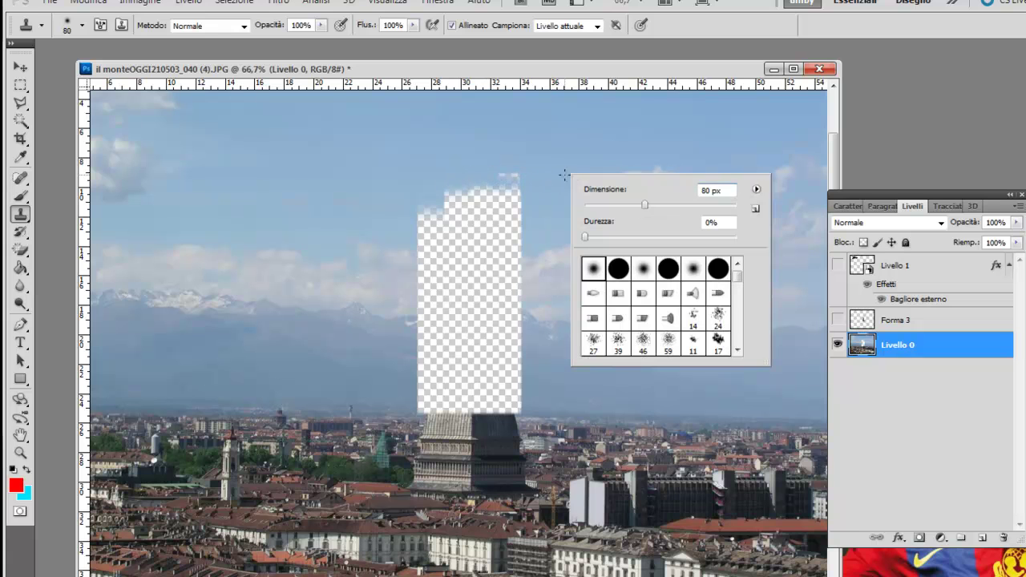
pyautogui.moveTo(639, 205); pyautogui.dragTo(679, 207)
# Step: Clone sky over the upper part of the transparent gap
pyautogui.click(544, 159)
pyautogui.moveTo(533, 181)
pyautogui.mouseDown()
pyautogui.moveTo(467, 199)
pyautogui.moveTo(438, 223)
pyautogui.mouseUp()
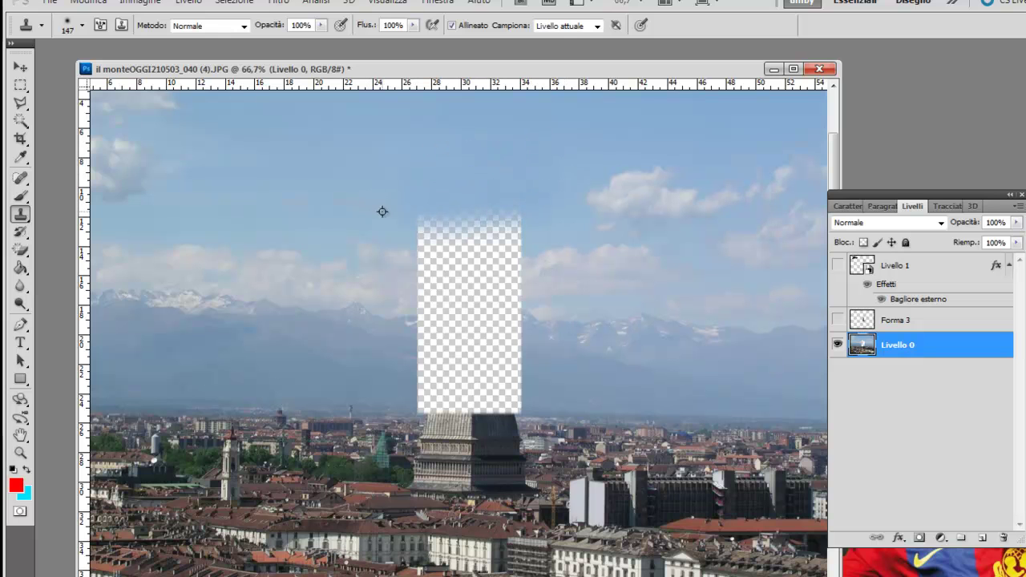
pyautogui.moveTo(383, 211)
pyautogui.mouseDown()
pyautogui.moveTo(481, 208)
pyautogui.moveTo(406, 233)
pyautogui.mouseUp()
pyautogui.keyDown('alt'); pyautogui.click(560, 225); pyautogui.keyUp('alt')
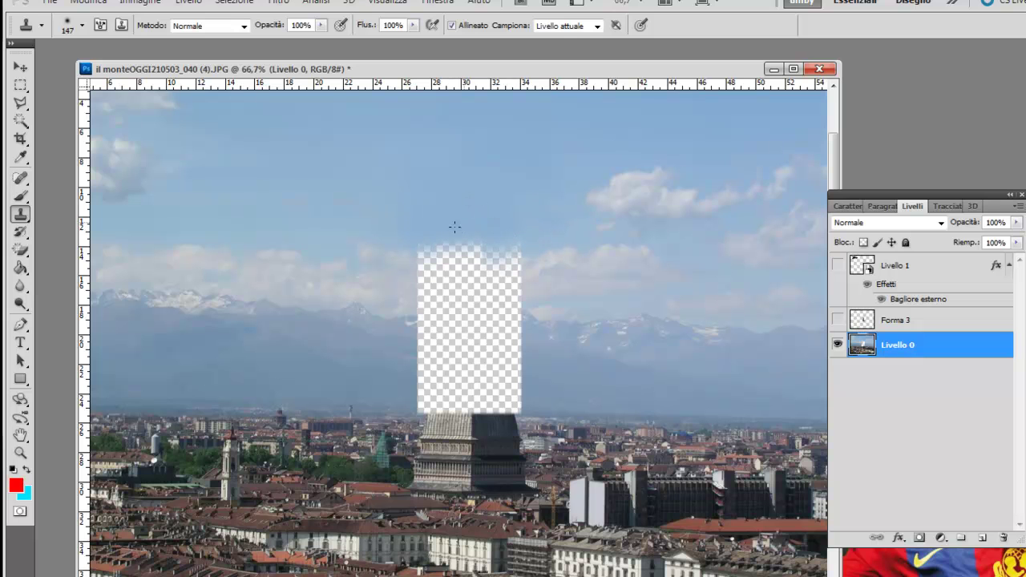
pyautogui.keyDown('alt'); pyautogui.click(388, 270); pyautogui.keyUp('alt')
pyautogui.moveTo(422, 273); pyautogui.dragTo(459, 263)
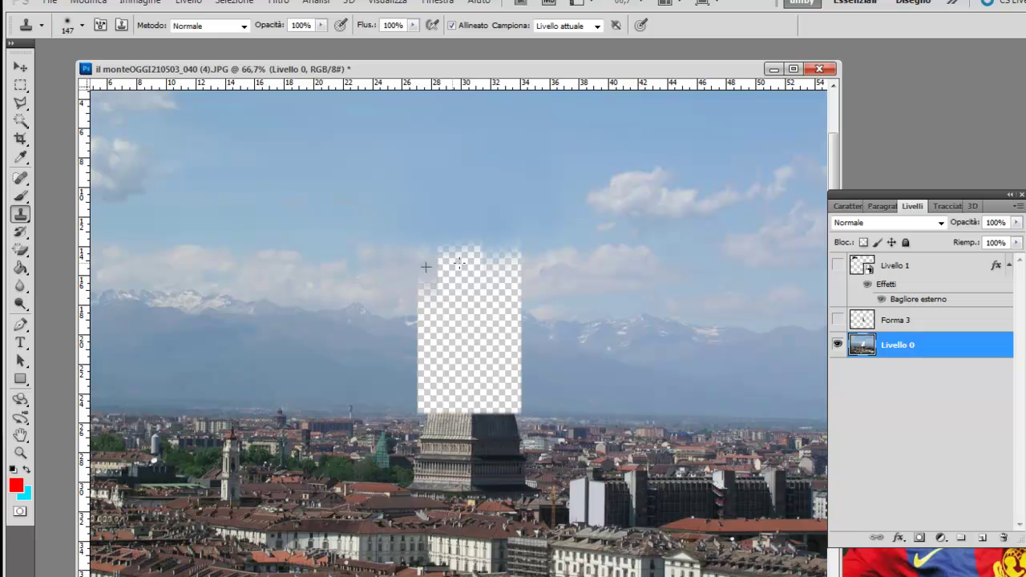
pyautogui.moveTo(548, 256); pyautogui.dragTo(472, 264)
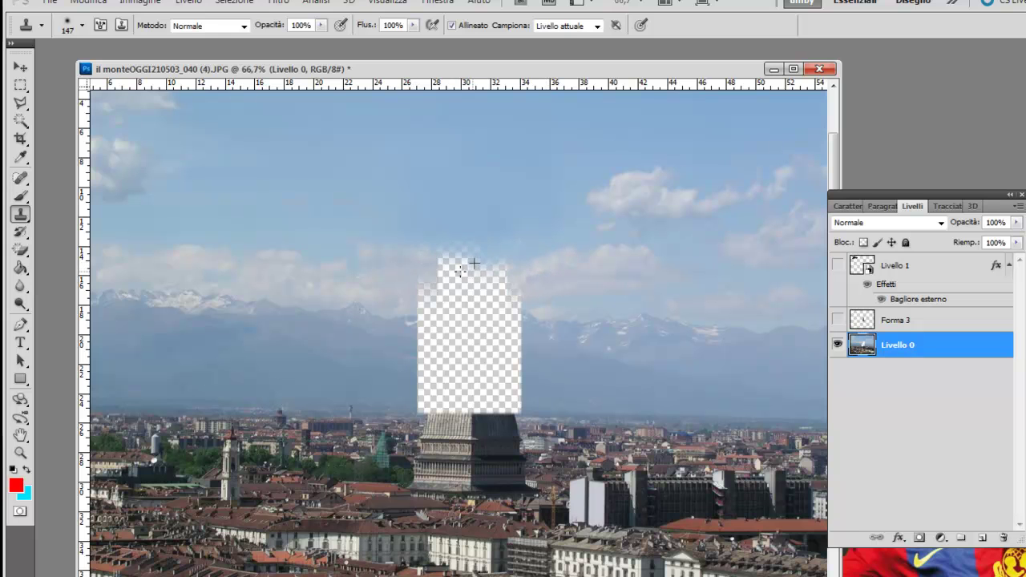
pyautogui.moveTo(545, 282)
pyautogui.mouseDown()
pyautogui.moveTo(449, 280)
pyautogui.moveTo(473, 264)
pyautogui.mouseUp()
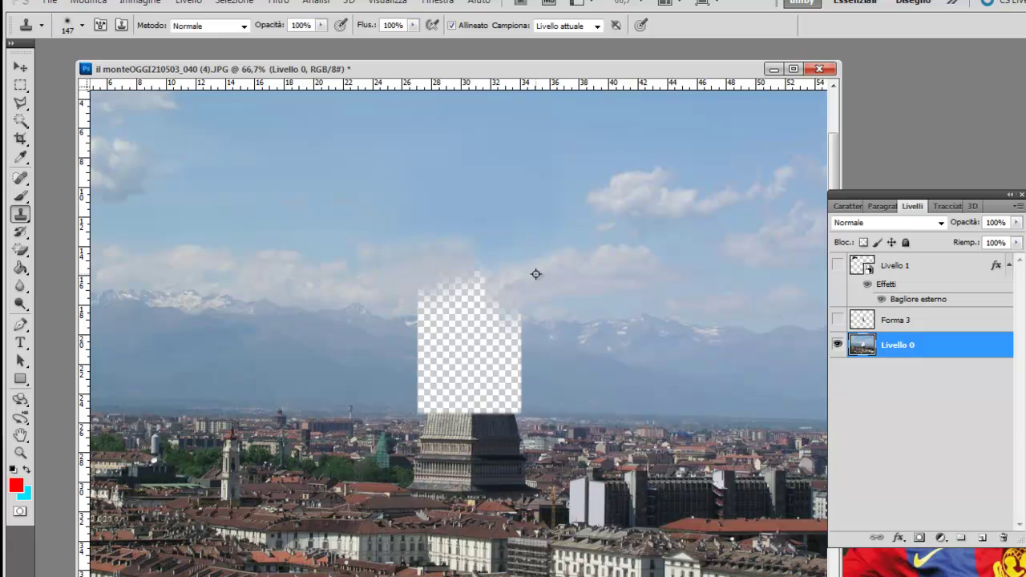
pyautogui.moveTo(519, 281); pyautogui.dragTo(458, 279)
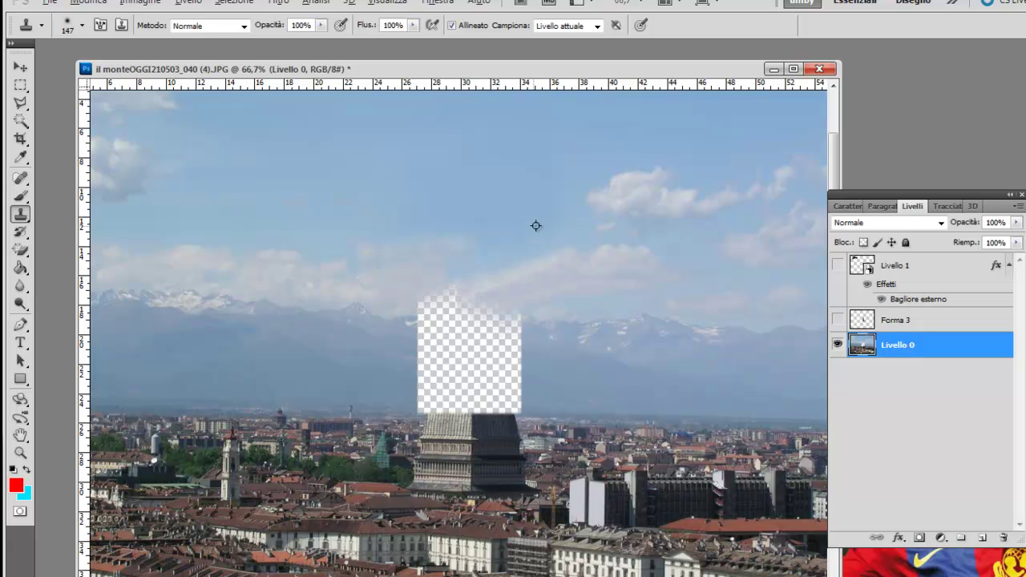
pyautogui.moveTo(499, 222)
pyautogui.mouseDown()
pyautogui.moveTo(428, 268)
pyautogui.moveTo(522, 299)
pyautogui.mouseUp()
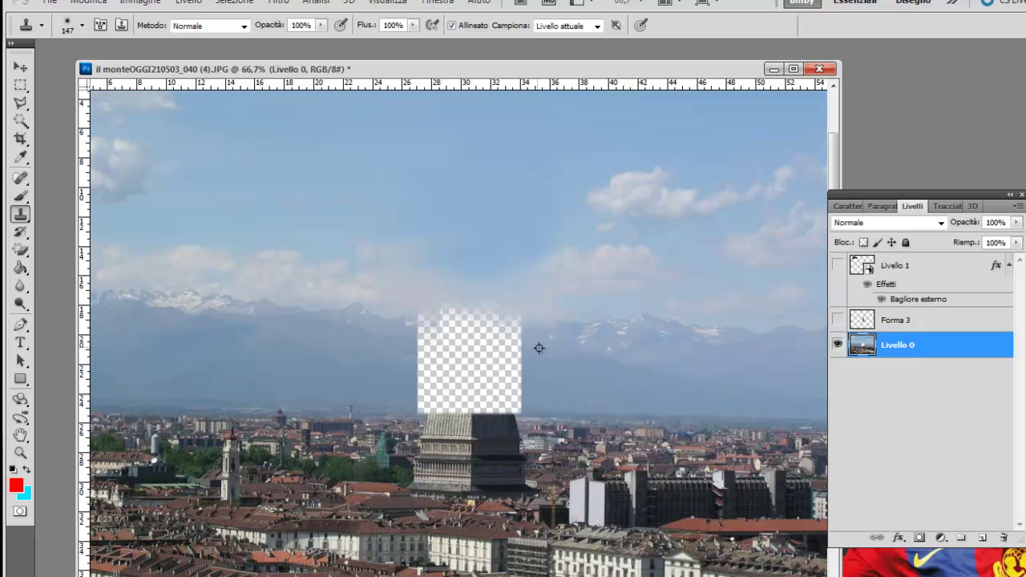
# Step: Clone mountains and sky into the lower gap, undoing the bad strokes
pyautogui.keyDown('alt'); pyautogui.click(386, 349); pyautogui.keyUp('alt')
pyautogui.moveTo(409, 352); pyautogui.dragTo(453, 348)
pyautogui.moveTo(551, 351); pyautogui.dragTo(515, 321)
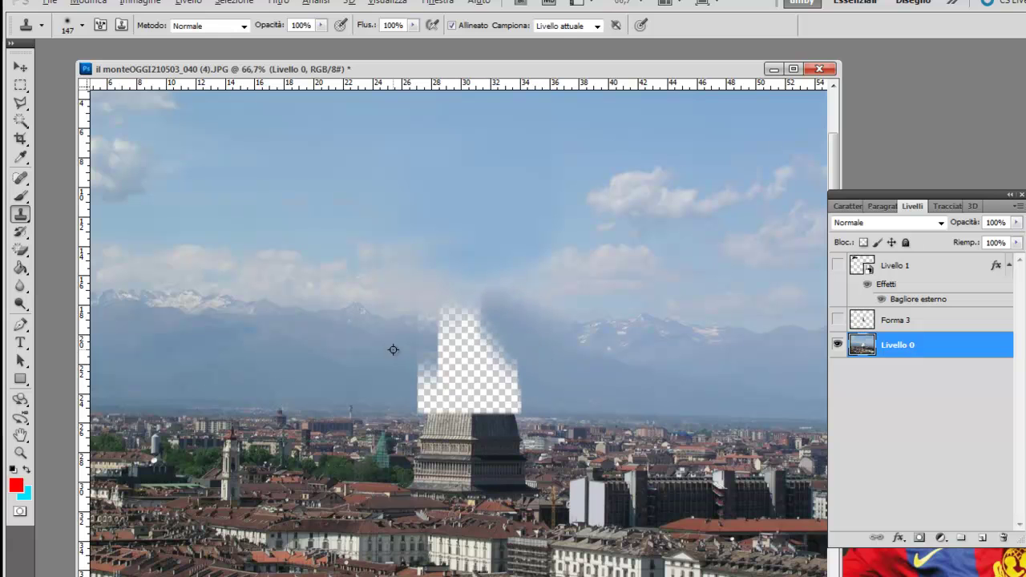
pyautogui.moveTo(437, 353)
pyautogui.mouseDown()
pyautogui.moveTo(459, 311)
pyautogui.moveTo(475, 329)
pyautogui.mouseUp()
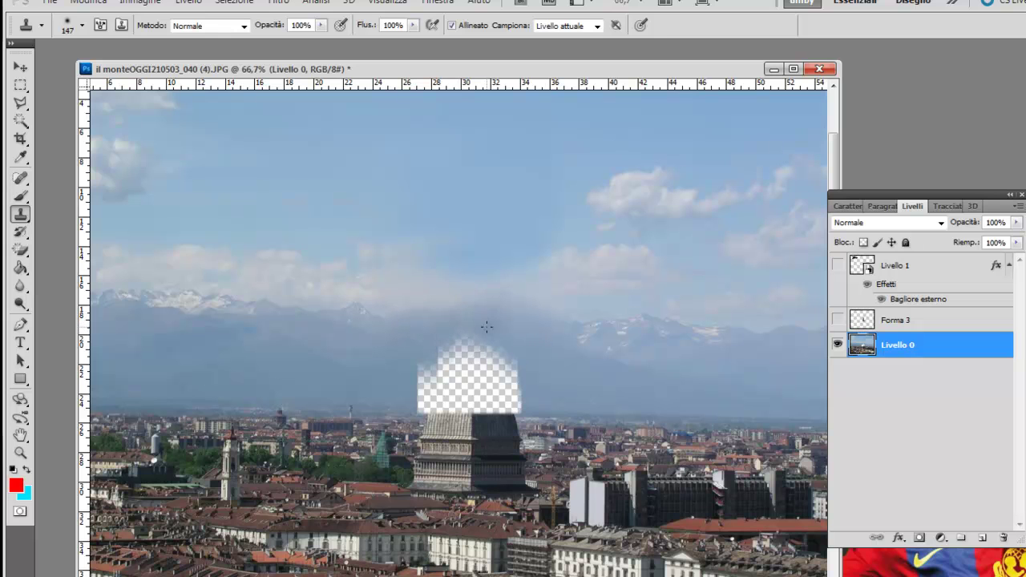
pyautogui.hotkey('ctrl', 'z')
pyautogui.hotkey('ctrl', 'z')
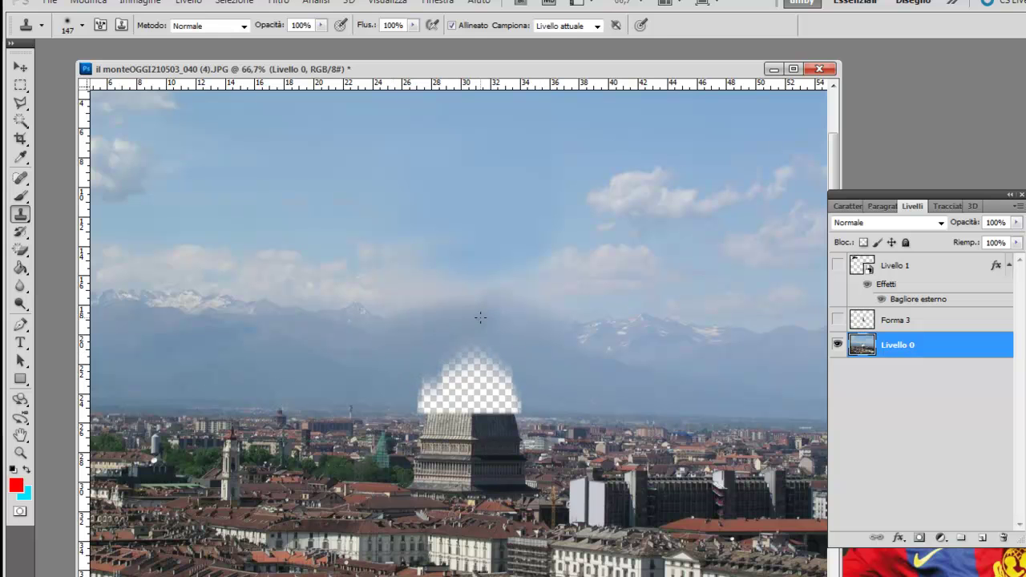
pyautogui.hotkey('ctrl', 'z')
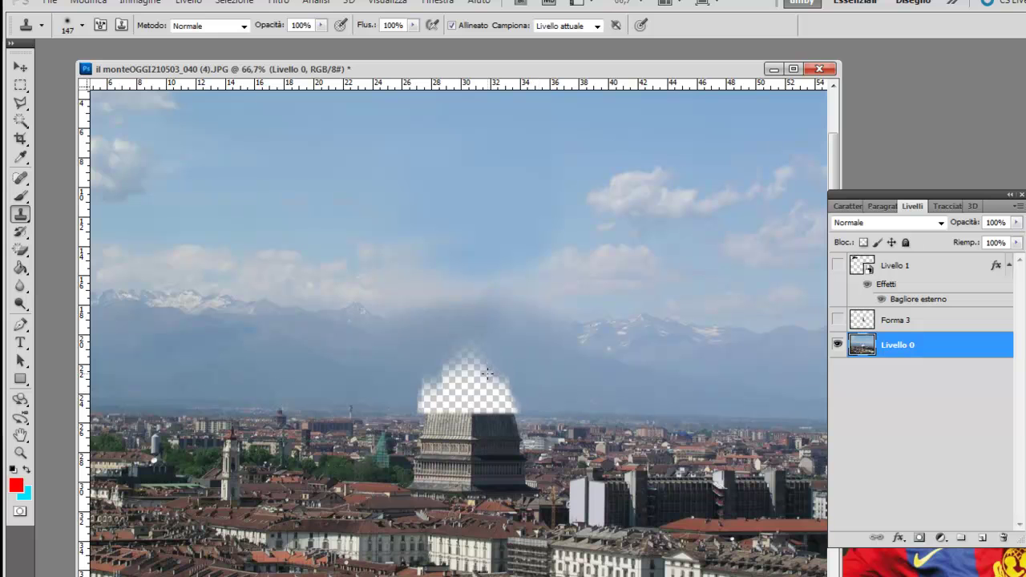
pyautogui.moveTo(498, 374); pyautogui.dragTo(497, 349)
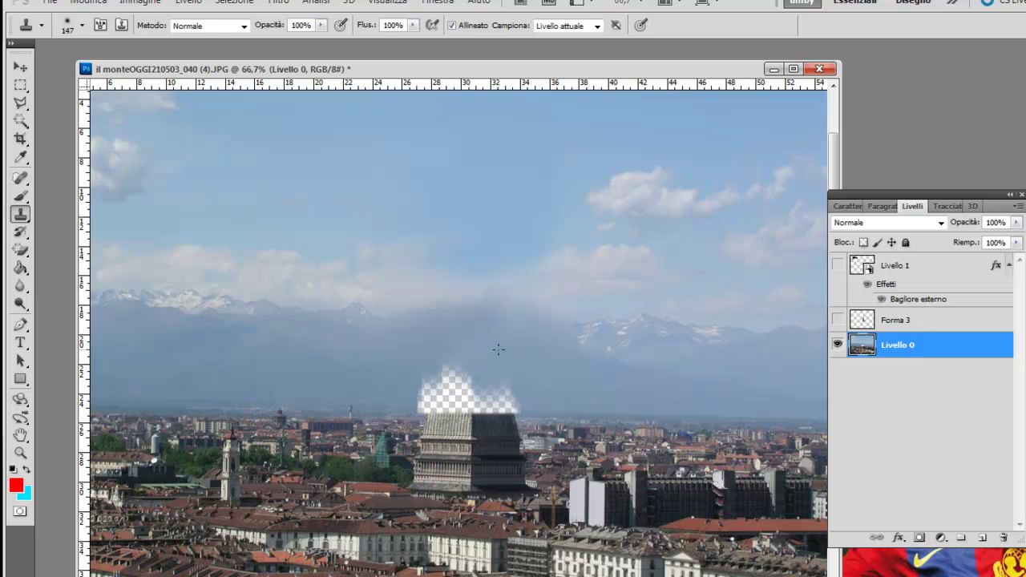
pyautogui.hotkey('ctrl', 'alt', 'z')
pyautogui.hotkey('ctrl', 'alt', 'z')
pyautogui.hotkey('ctrl', 'alt', 'z')
pyautogui.hotkey('ctrl', 'alt', 'z')
pyautogui.hotkey('ctrl', 'alt', 'z')
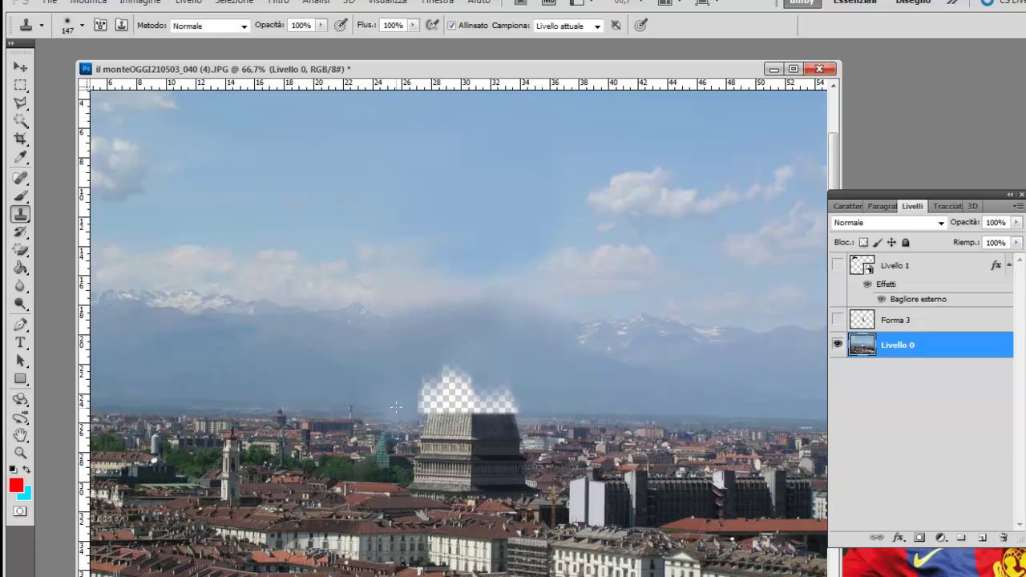
pyautogui.click(21, 85)
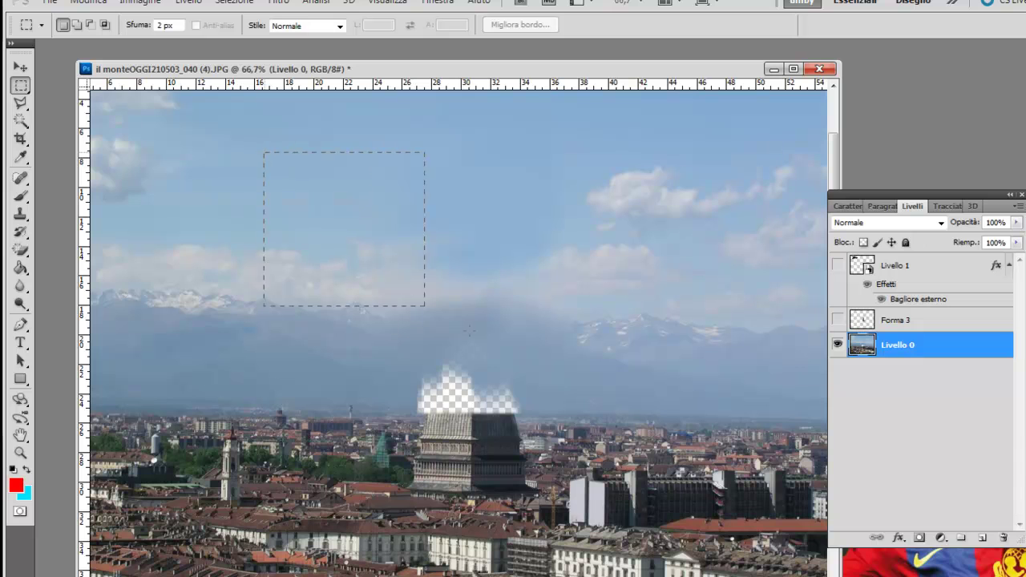
# Step: Marquee the area around the remaining hole, clone sky over it, then deselect
pyautogui.moveTo(684, 412); pyautogui.dragTo(683, 415)
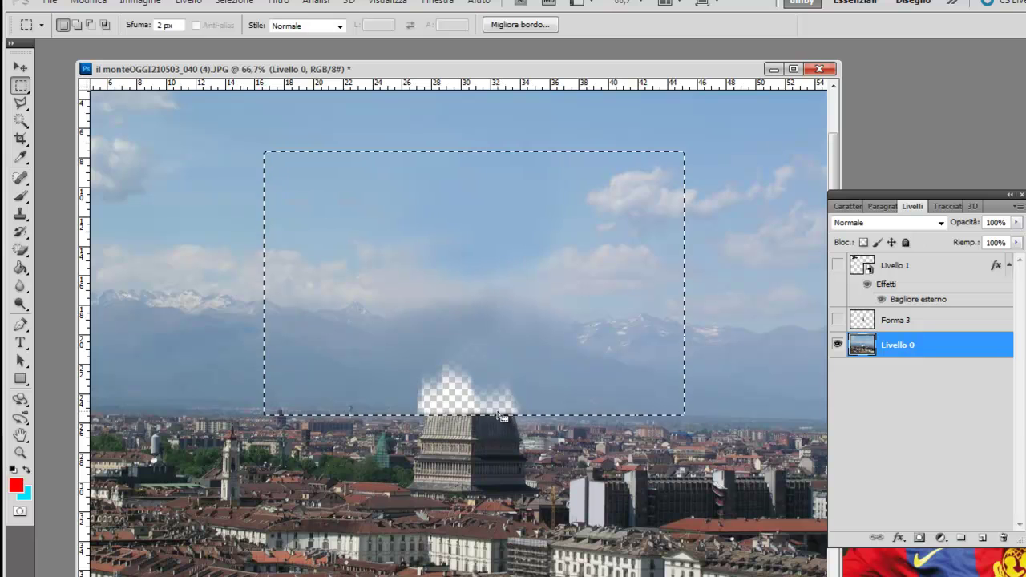
pyautogui.click(20, 217)
pyautogui.moveTo(396, 390)
pyautogui.mouseDown()
pyautogui.moveTo(486, 387)
pyautogui.moveTo(416, 390)
pyautogui.mouseUp()
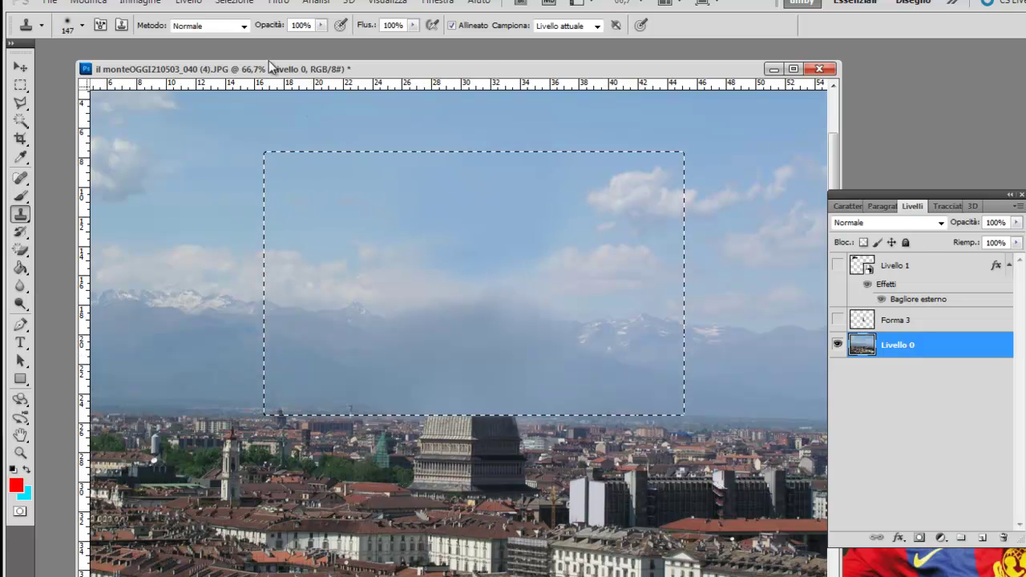
pyautogui.click(234, 1)
pyautogui.click(250, 30)
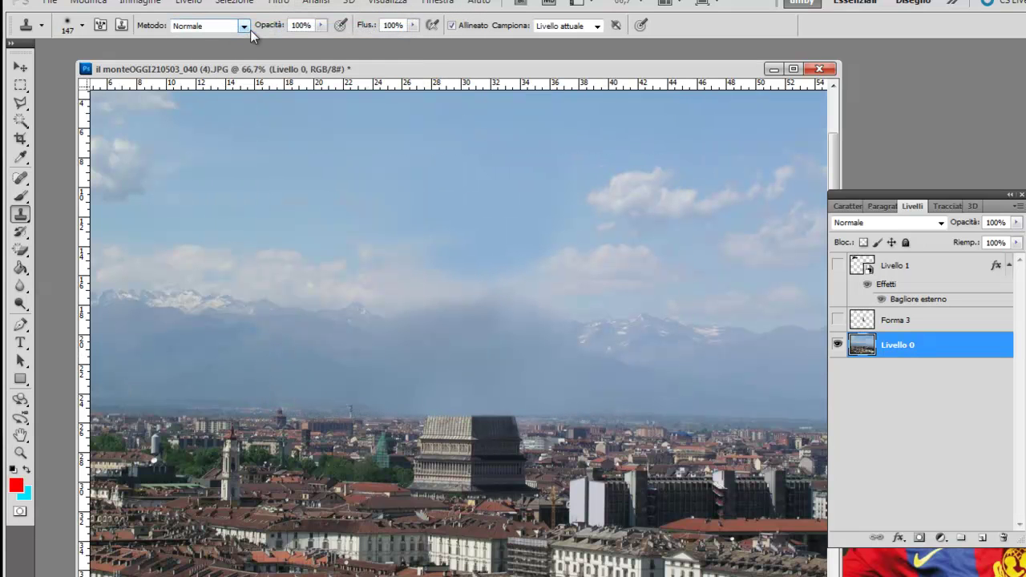
# Step: Show the Forma 3 spire layer and nudge it two pixels right over the dome base
pyautogui.click(838, 321)
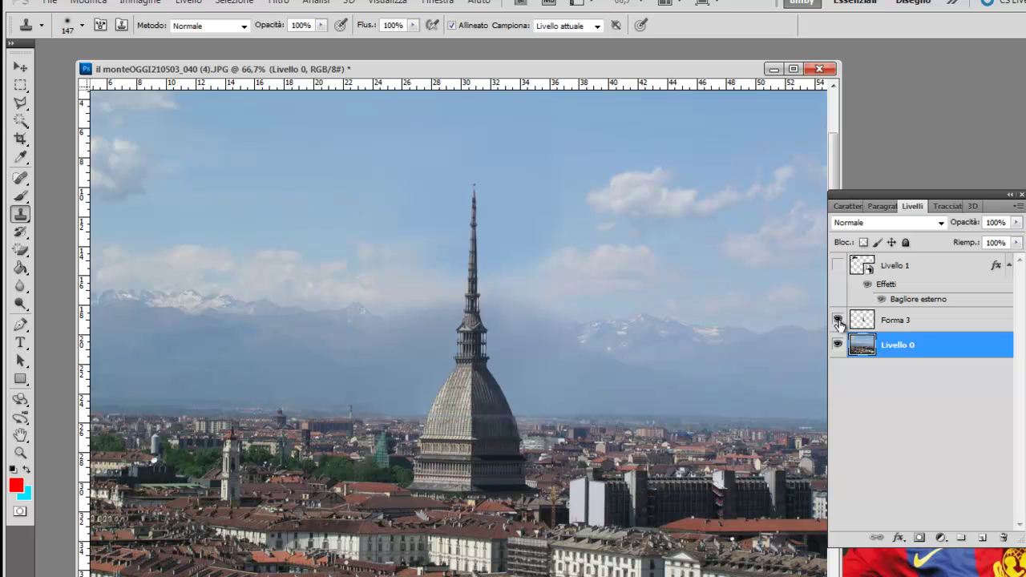
pyautogui.click(20, 68)
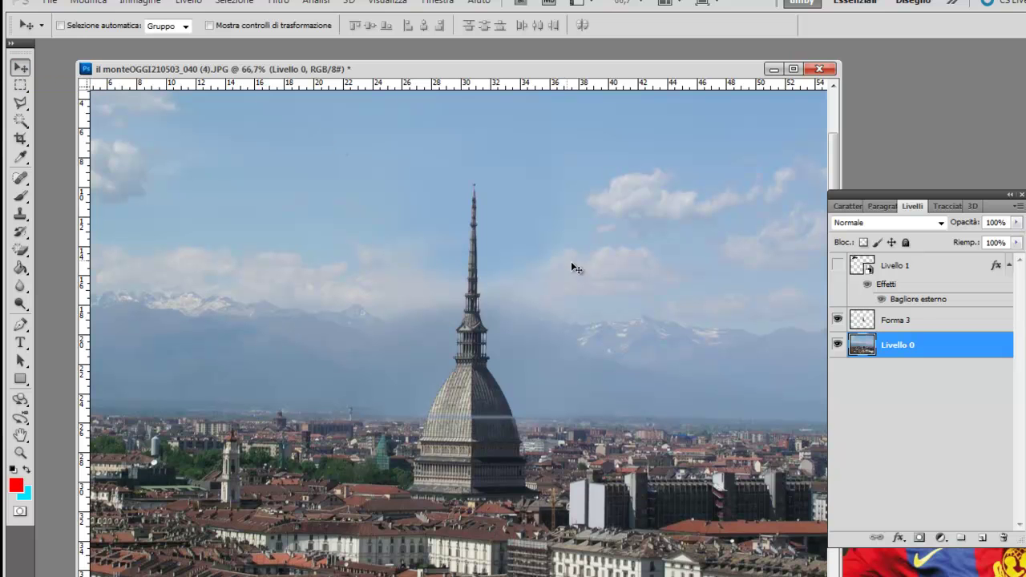
pyautogui.click(905, 319)
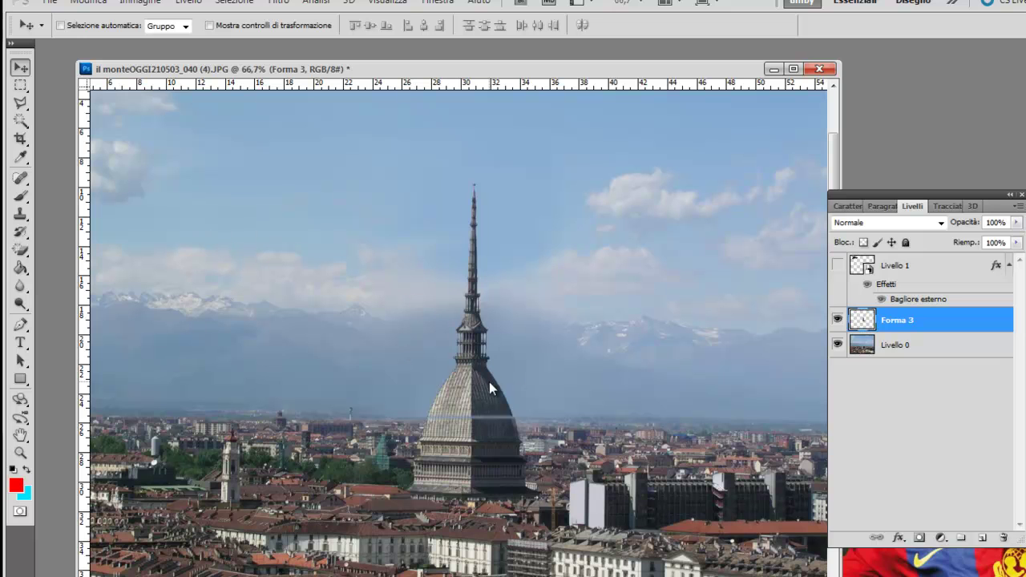
pyautogui.press('Right')
pyautogui.press('Right')
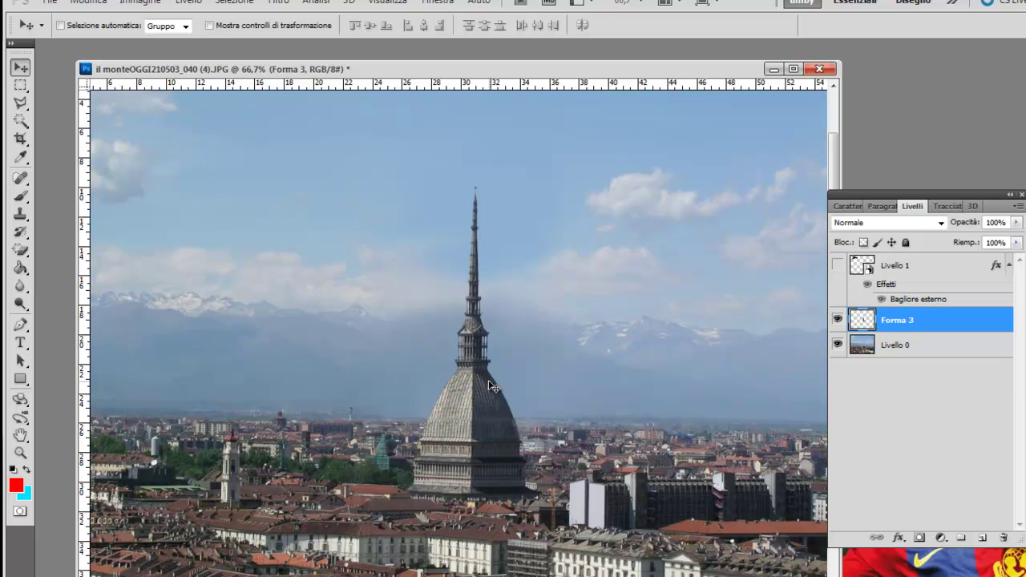
pyautogui.press('Right')
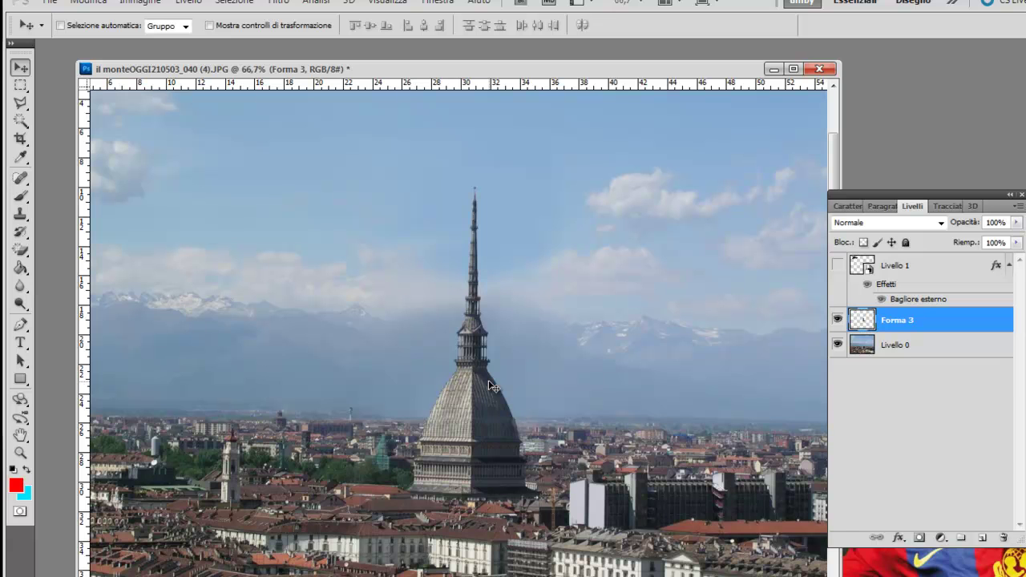
pyautogui.hotkey('ctrl', '-')
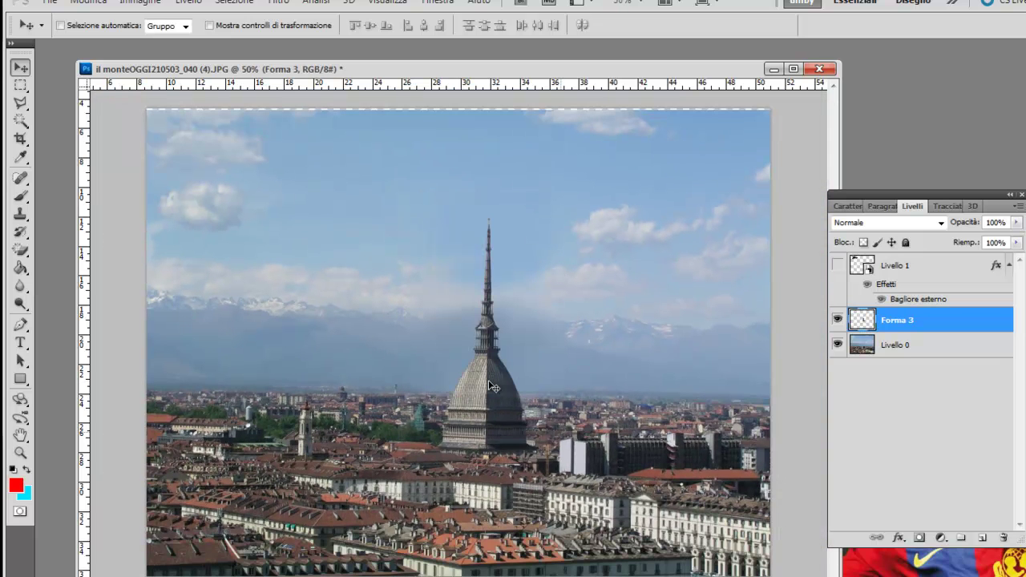
# Step: Try a distort transform slanting the spire's top sideways, then undo it
pyautogui.click(838, 319)
pyautogui.click(838, 319)
pyautogui.click(92, 6)
pyautogui.moveTo(184, 303)
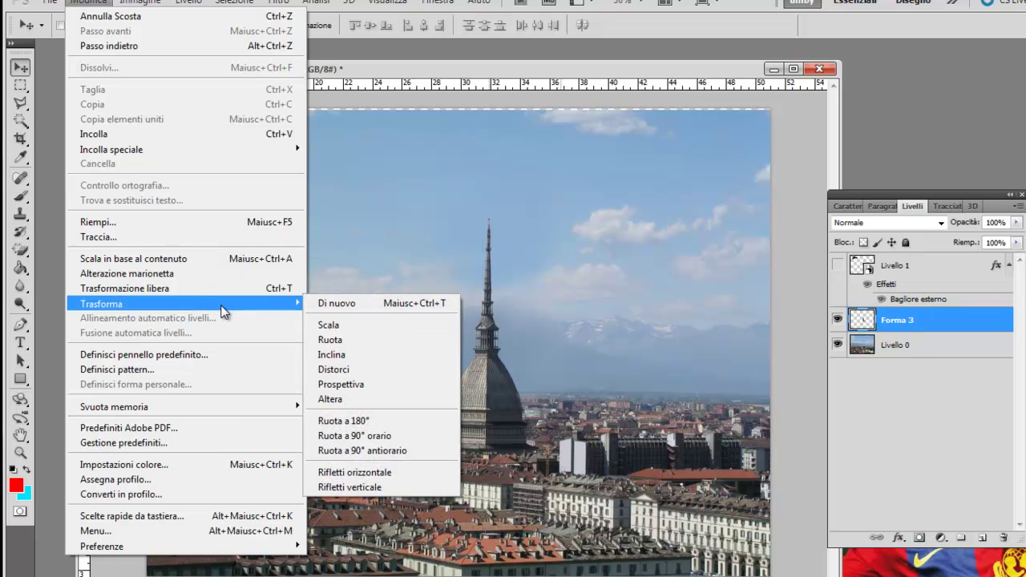
pyautogui.click(345, 370)
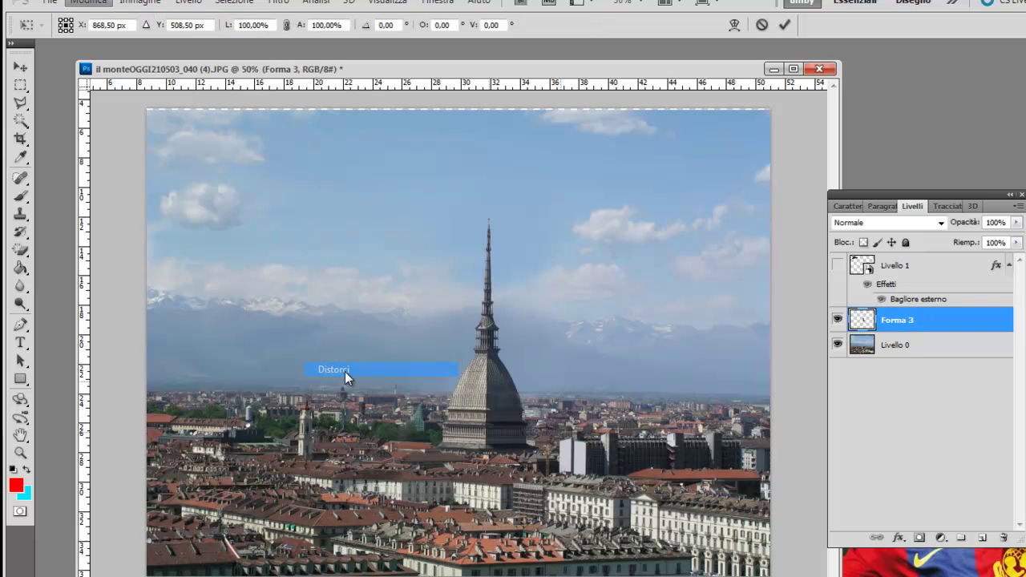
pyautogui.moveTo(453, 221)
pyautogui.mouseDown()
pyautogui.moveTo(405, 230)
pyautogui.moveTo(514, 221)
pyautogui.mouseUp()
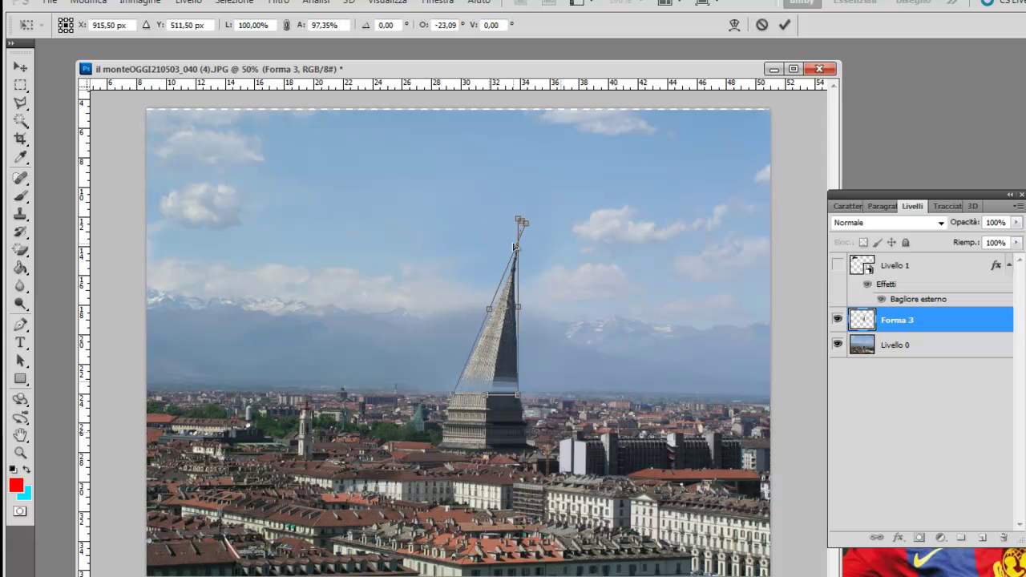
pyautogui.hotkey('ctrl', 'z')
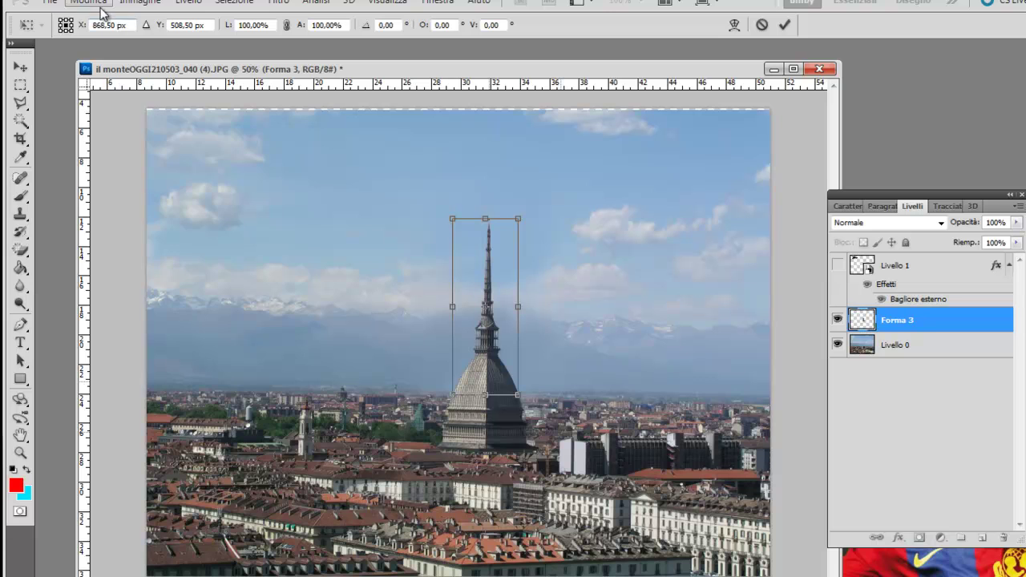
# Step: Rotate the spire about 13° counter-clockwise and apply it, then undo the tilt
pyautogui.click(89, 1)
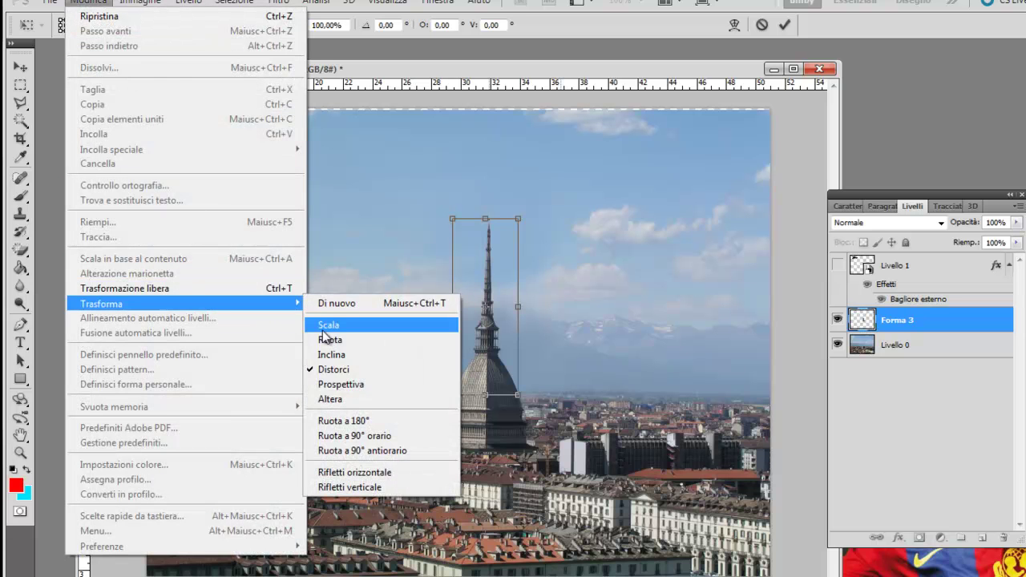
pyautogui.click(329, 339)
pyautogui.moveTo(458, 219); pyautogui.dragTo(434, 229)
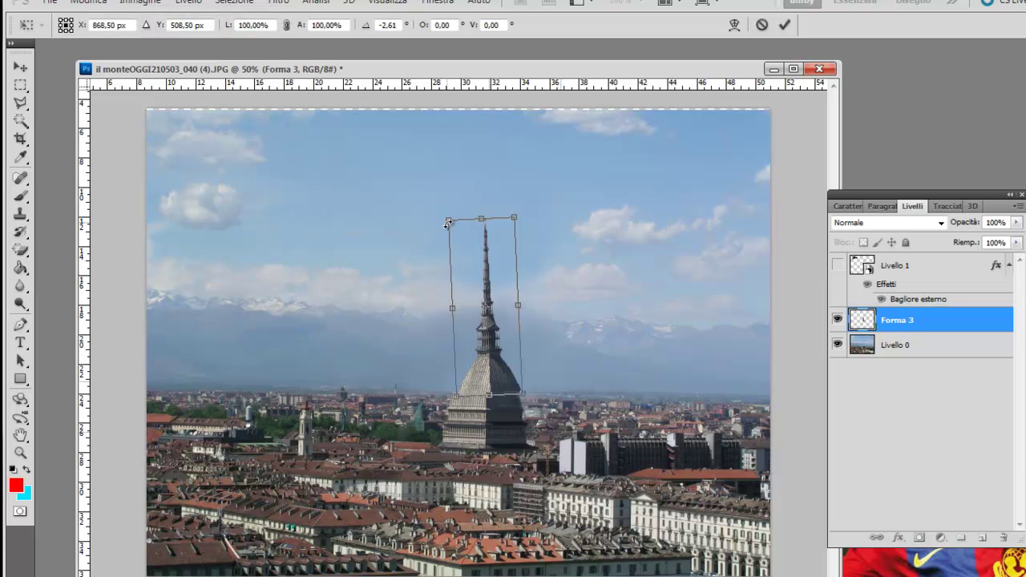
pyautogui.click(20, 67)
pyautogui.click(482, 254)
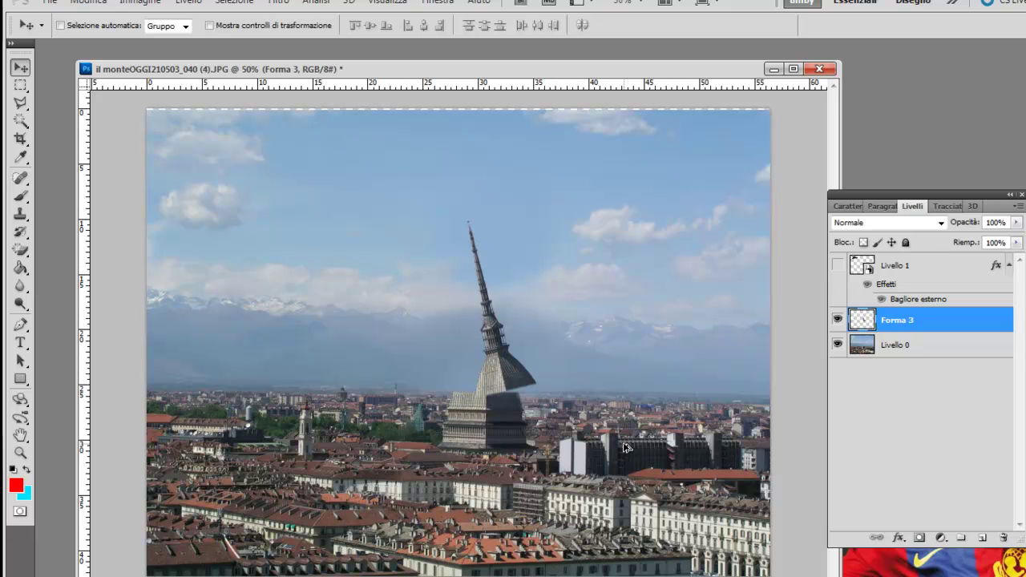
pyautogui.hotkey('ctrl', 'z')
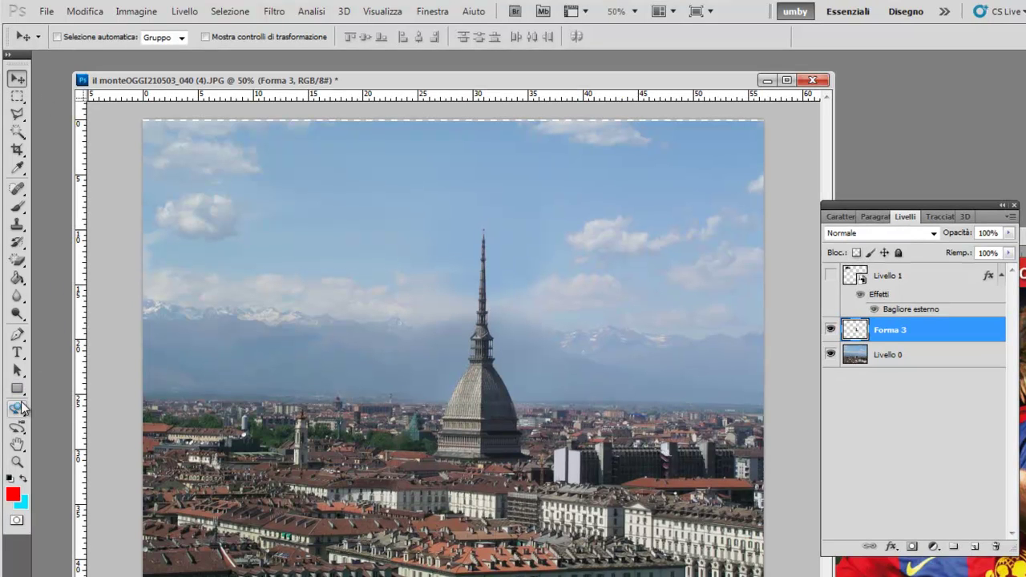
# Step: Show the Grafica Veloce logo layer and drag it right of the Mole above the rooftops
pyautogui.click(830, 276)
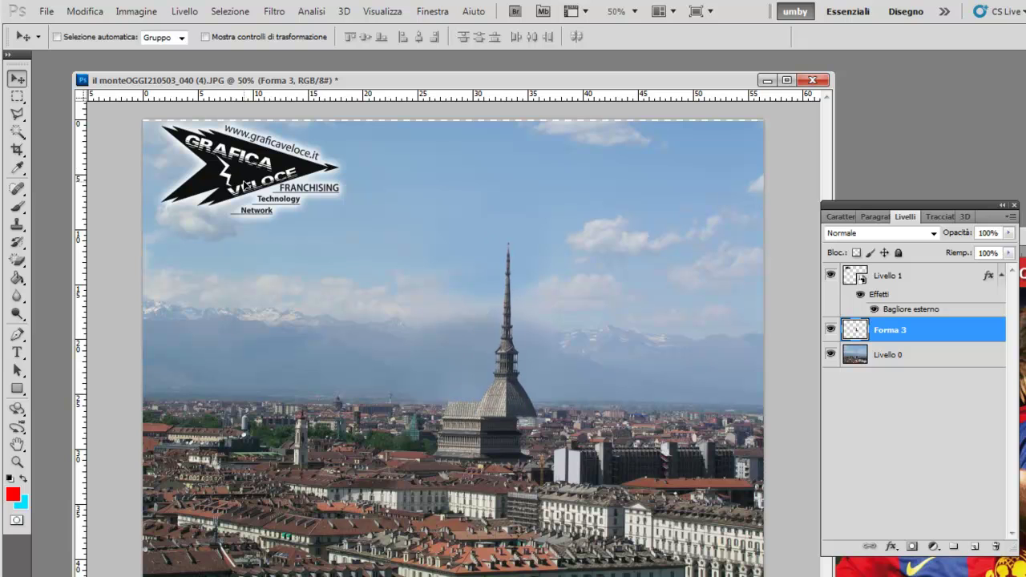
pyautogui.click(890, 275)
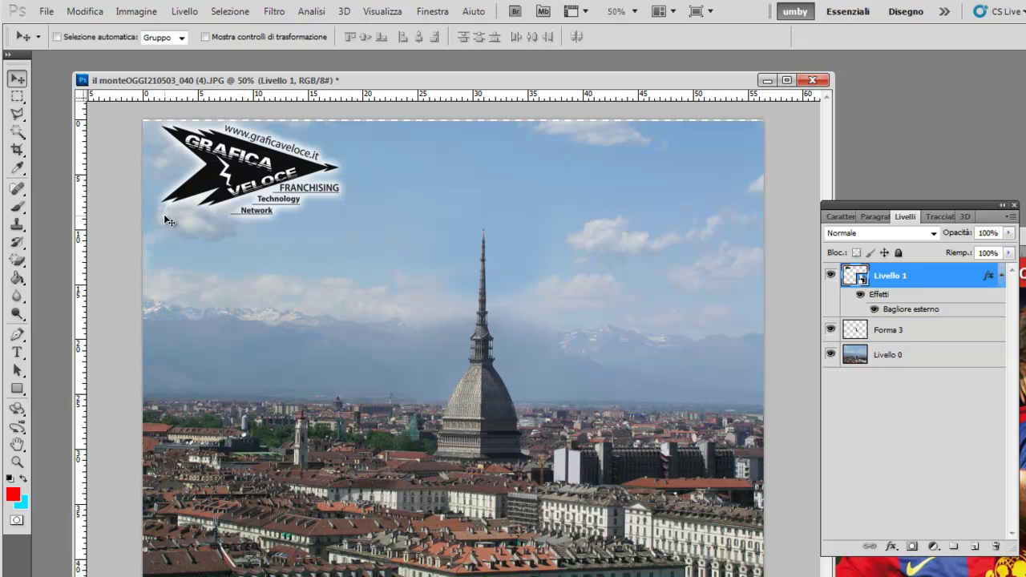
pyautogui.moveTo(228, 217)
pyautogui.mouseDown()
pyautogui.moveTo(251, 248)
pyautogui.moveTo(265, 380)
pyautogui.moveTo(370, 397)
pyautogui.moveTo(601, 397)
pyautogui.mouseUp()
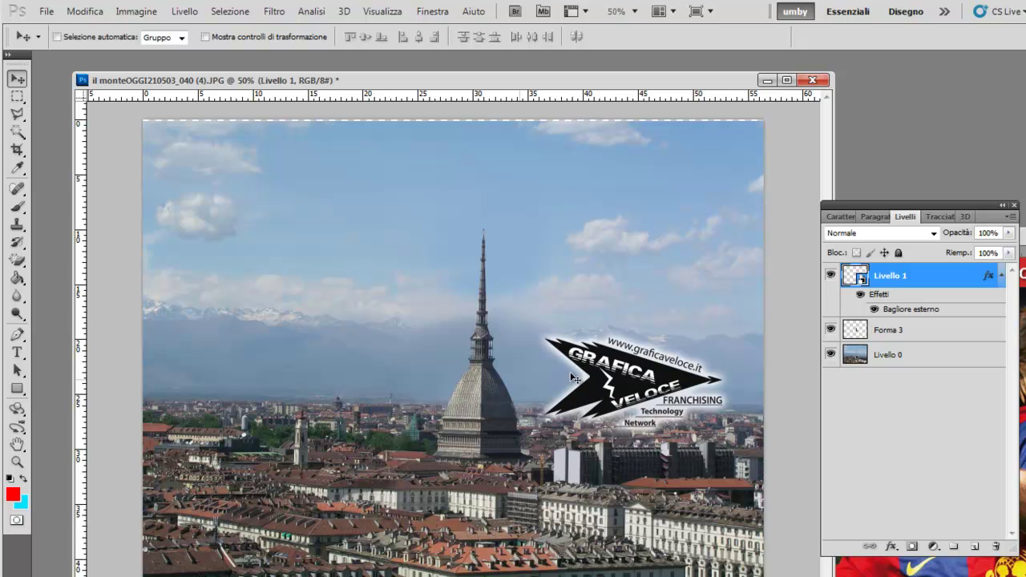
pyautogui.click(850, 339)
# Step: Rotate the Forma 3 spire to tilt rightward, apply it, and shift it right
pyautogui.rightClick(481, 395)
pyautogui.click(501, 401)
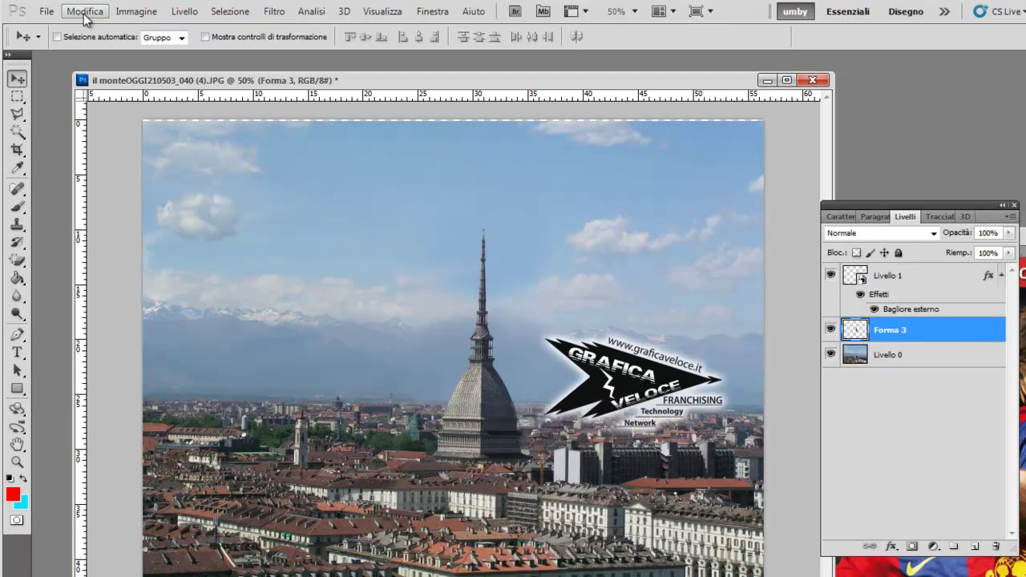
pyautogui.click(86, 16)
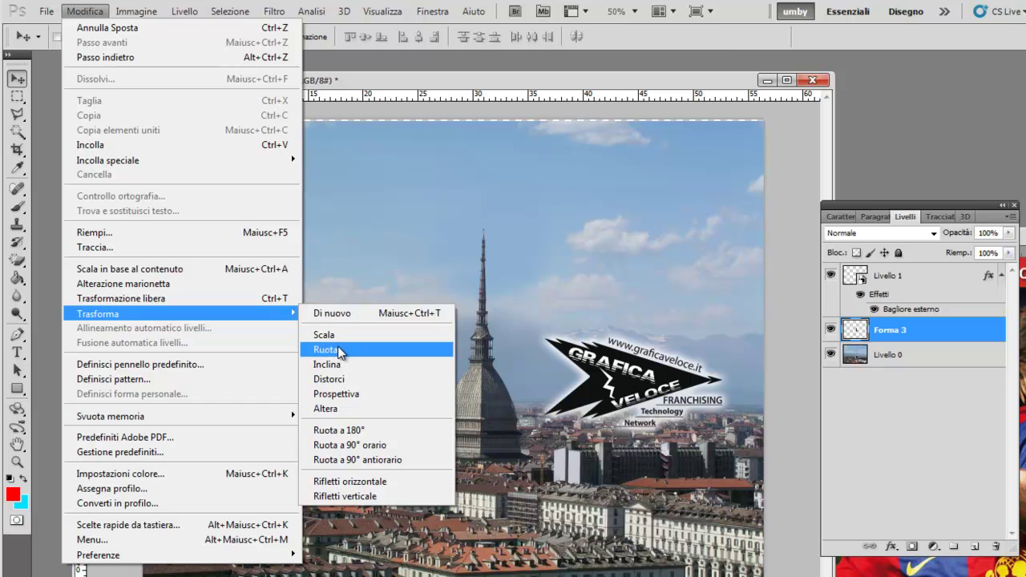
pyautogui.click(340, 350)
pyautogui.moveTo(550, 229); pyautogui.dragTo(595, 249)
pyautogui.click(16, 78)
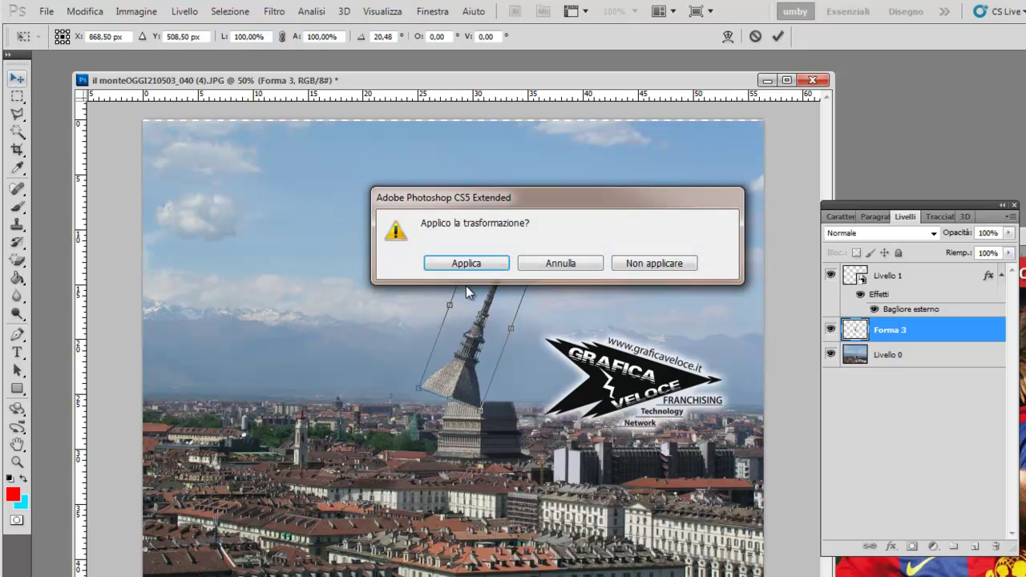
pyautogui.click(465, 263)
pyautogui.moveTo(467, 388); pyautogui.dragTo(497, 383)
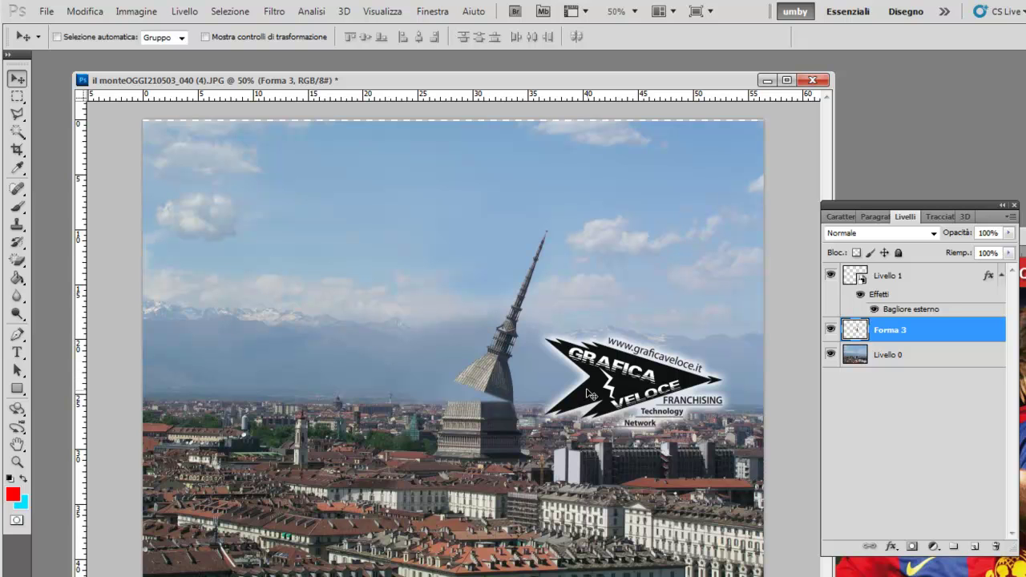
# Step: Move the Livello 1 logo slightly left toward the tilted spire
pyautogui.rightClick(616, 383)
pyautogui.click(629, 388)
pyautogui.moveTo(630, 387)
pyautogui.mouseDown()
pyautogui.moveTo(626, 377)
pyautogui.moveTo(369, 388)
pyautogui.moveTo(359, 400)
pyautogui.moveTo(400, 404)
pyautogui.moveTo(336, 389)
pyautogui.moveTo(665, 376)
pyautogui.moveTo(282, 374)
pyautogui.moveTo(624, 370)
pyautogui.mouseUp()
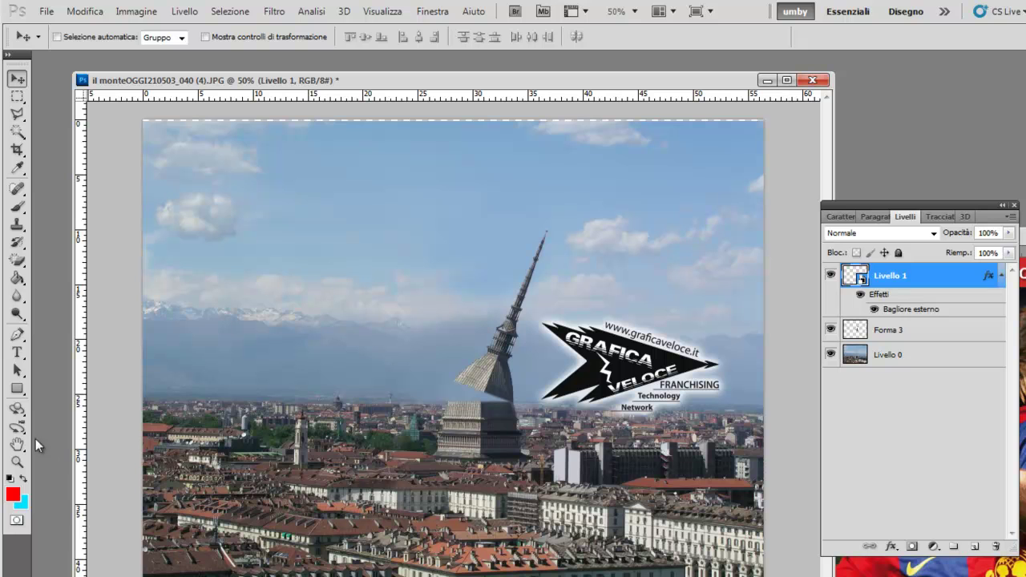
# Step: Zoom in close on the tilted dome and select the Forma 3 spire layer
pyautogui.click(16, 461)
pyautogui.click(545, 347)
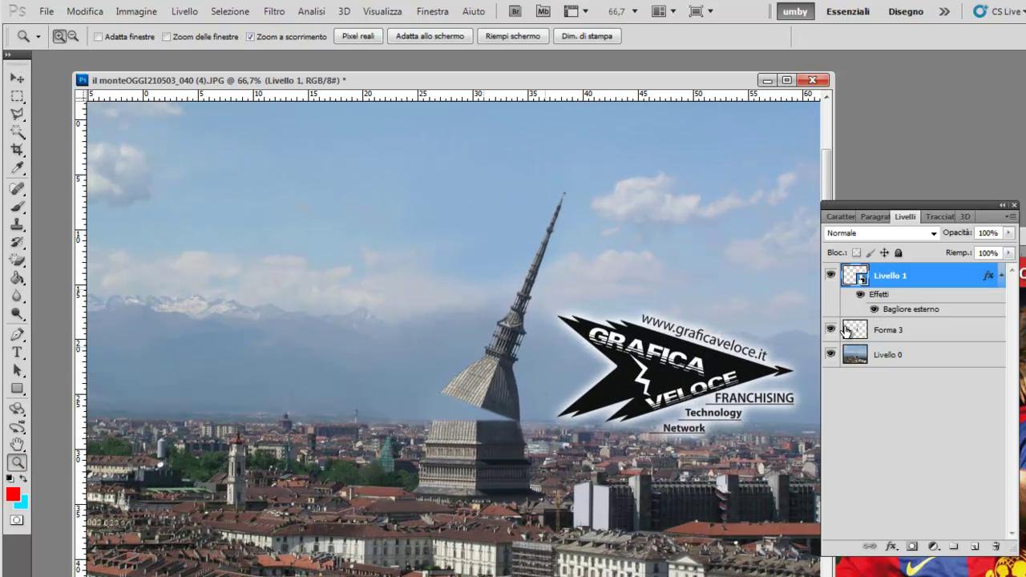
pyautogui.click(831, 274)
pyautogui.click(831, 274)
pyautogui.click(830, 329)
pyautogui.click(831, 330)
pyautogui.click(874, 331)
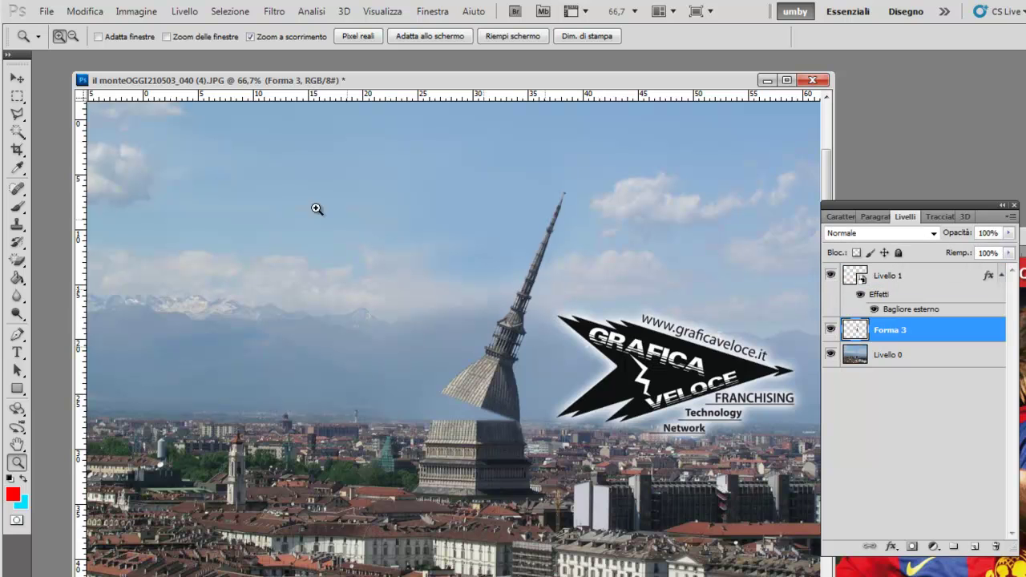
pyautogui.click(17, 78)
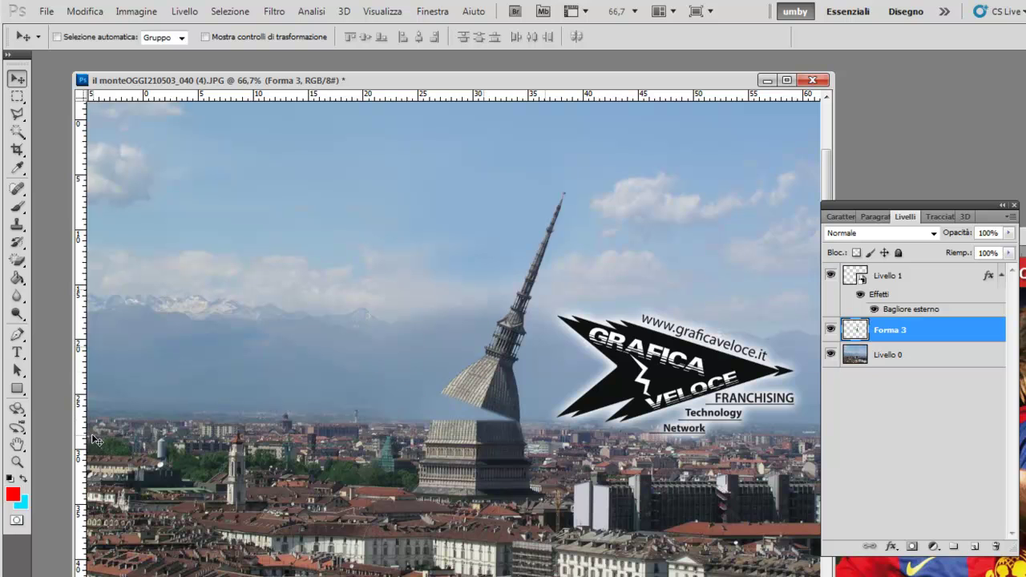
pyautogui.click(16, 462)
pyautogui.click(516, 394)
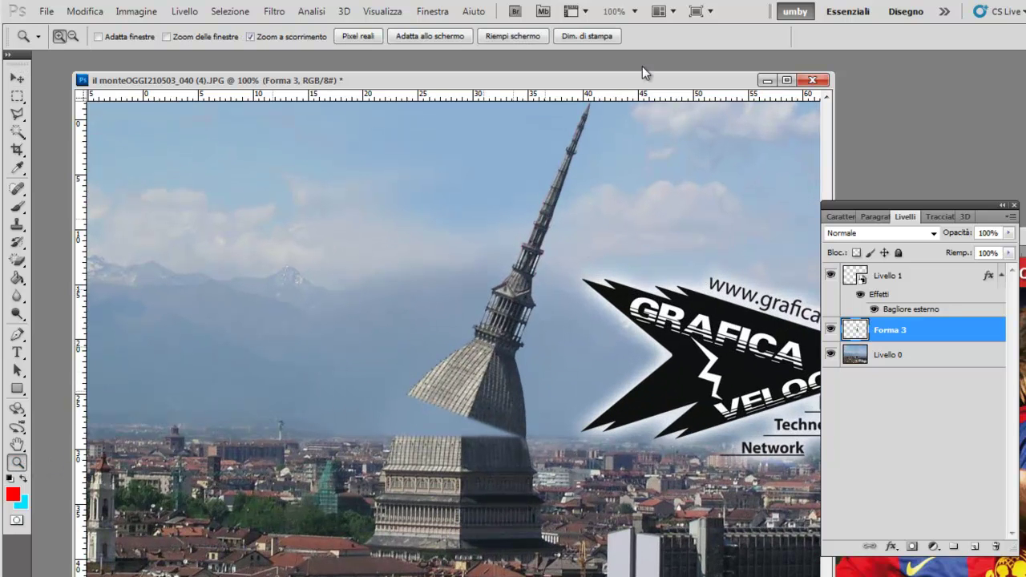
# Step: Polygonal-lasso the dome's left corner, cut it, and paste it in place as Livello 2
pyautogui.click(18, 114)
pyautogui.rightClick(19, 117)
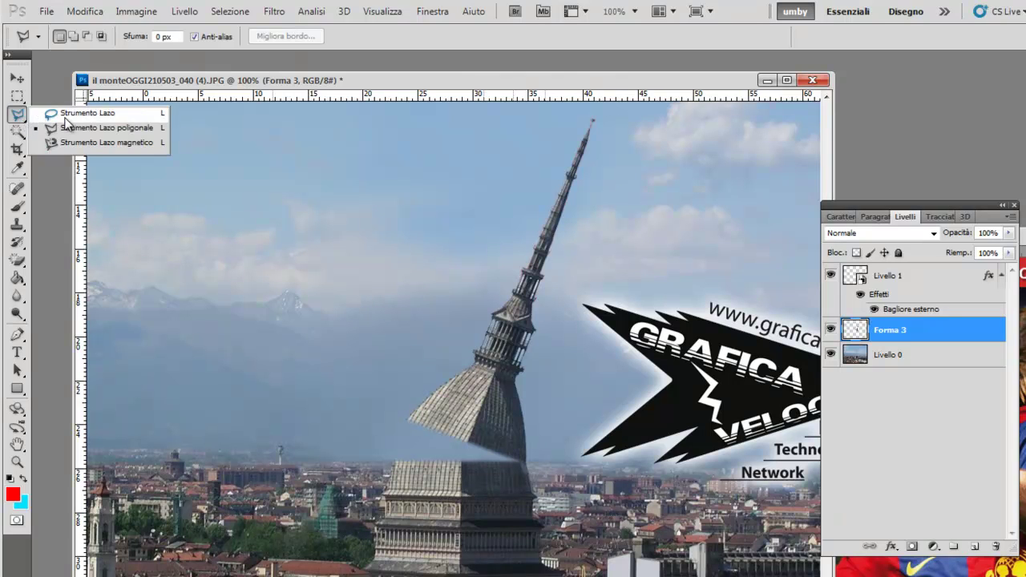
pyautogui.click(74, 129)
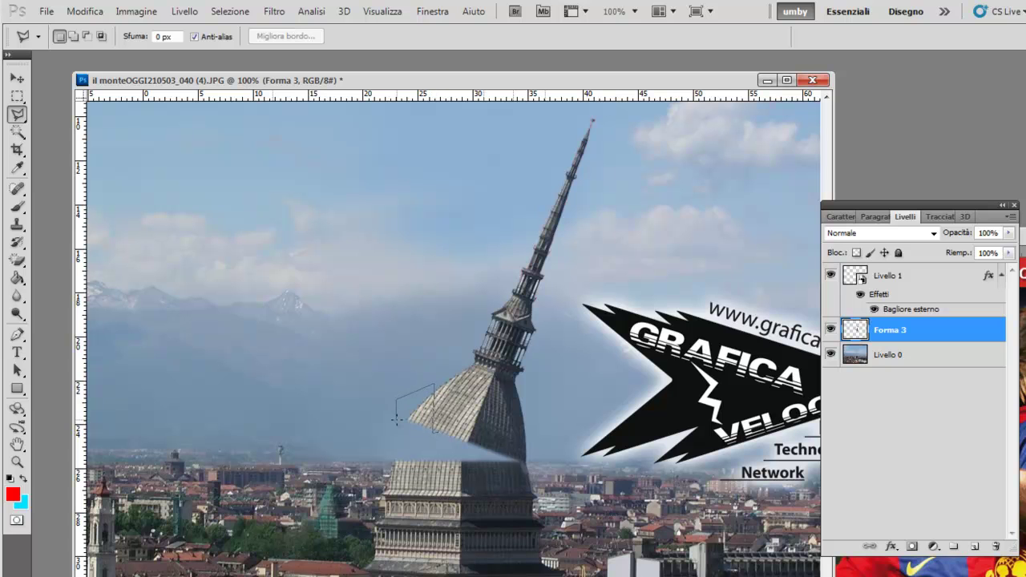
pyautogui.click(431, 435)
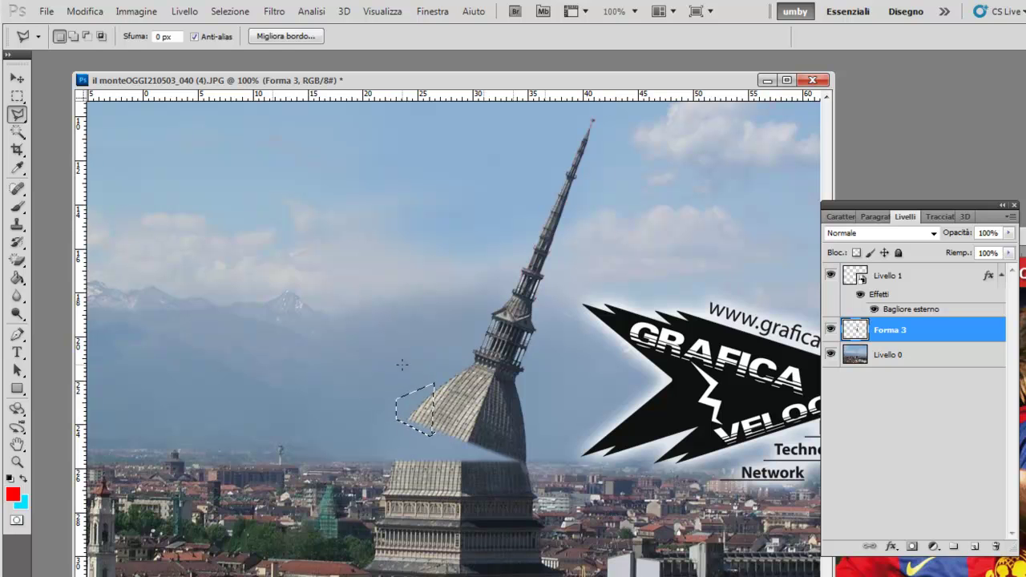
pyautogui.click(85, 11)
pyautogui.click(117, 100)
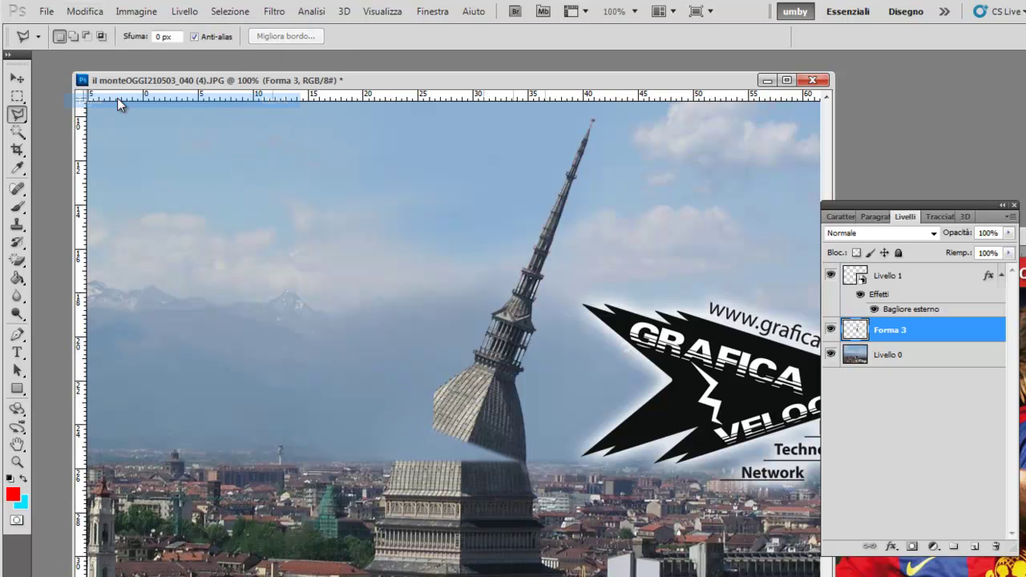
pyautogui.click(85, 12)
pyautogui.moveTo(109, 159)
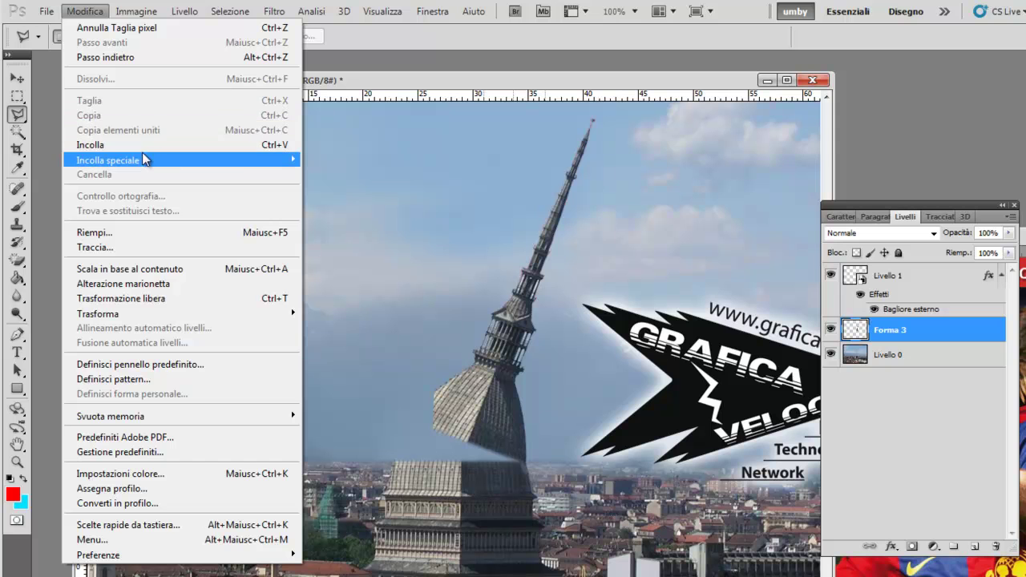
pyautogui.click(345, 160)
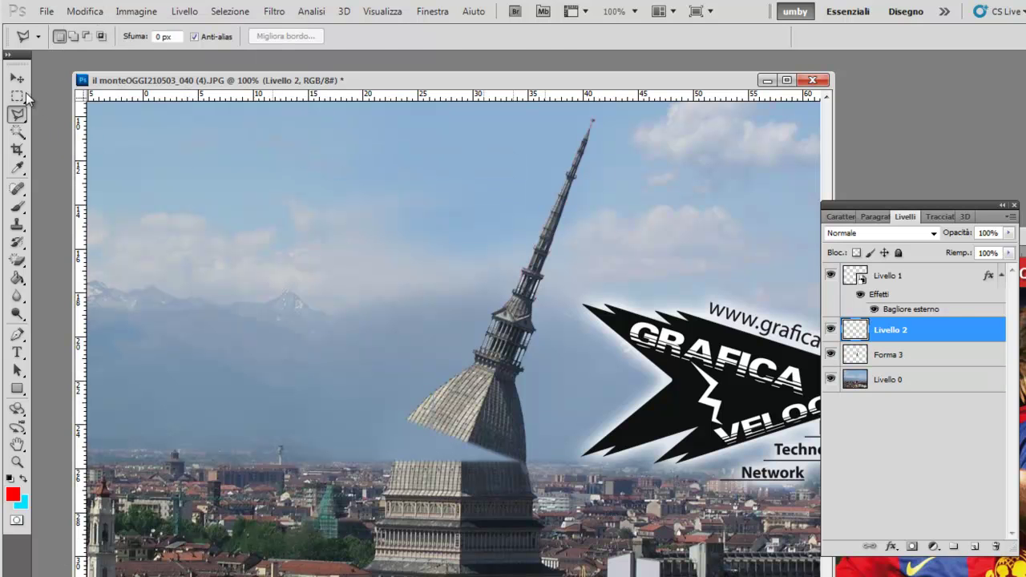
# Step: Rotate the Livello 2 fragment about -30° and commit it
pyautogui.press('v')
pyautogui.click(85, 11)
pyautogui.moveTo(98, 313)
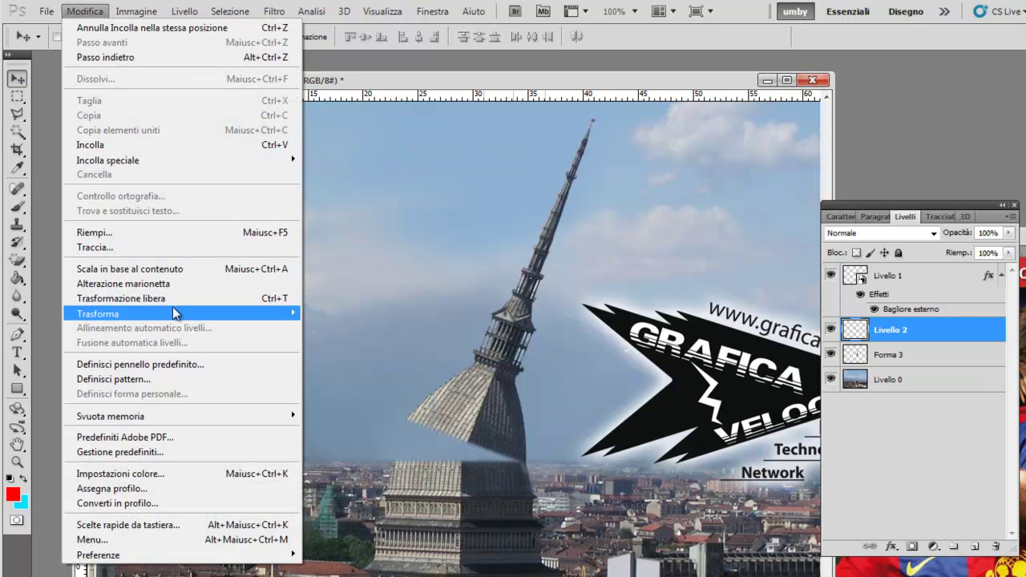
pyautogui.click(343, 356)
pyautogui.moveTo(355, 414)
pyautogui.mouseDown()
pyautogui.moveTo(382, 449)
pyautogui.moveTo(418, 434)
pyautogui.mouseUp()
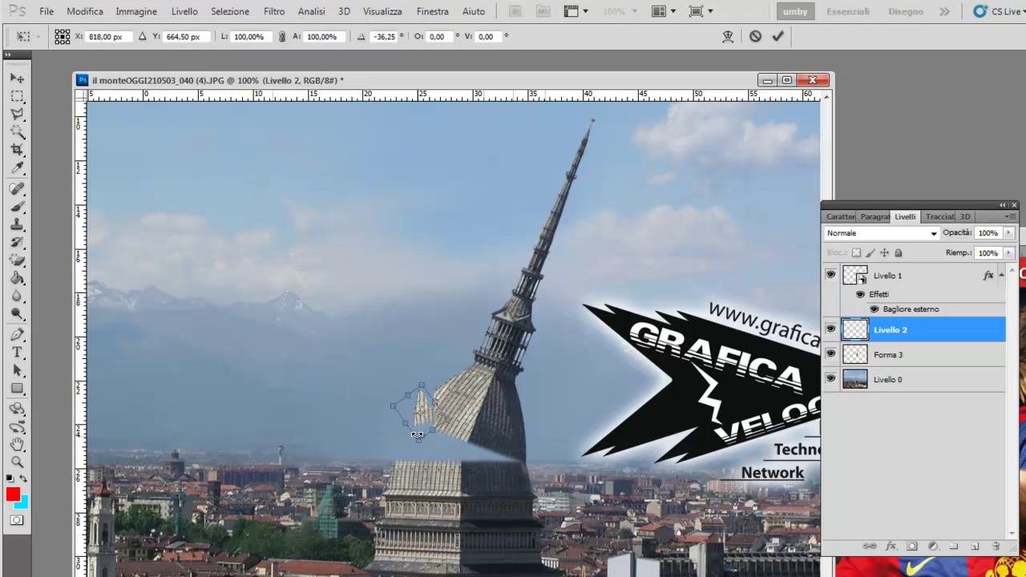
pyautogui.press('Return')
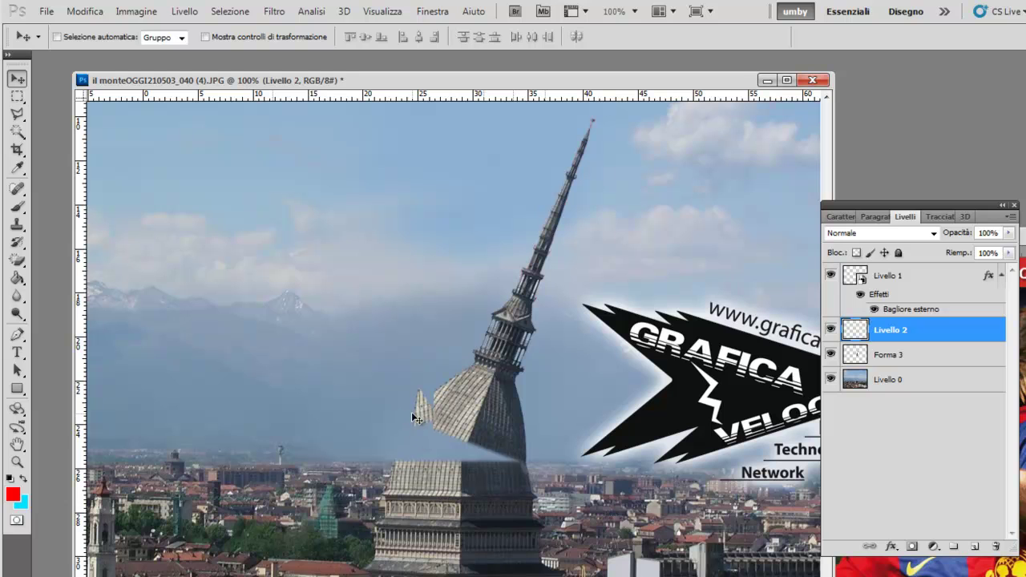
# Step: Rotate the fragment twice more, ending at about -33°, committing each turn
pyautogui.click(86, 11)
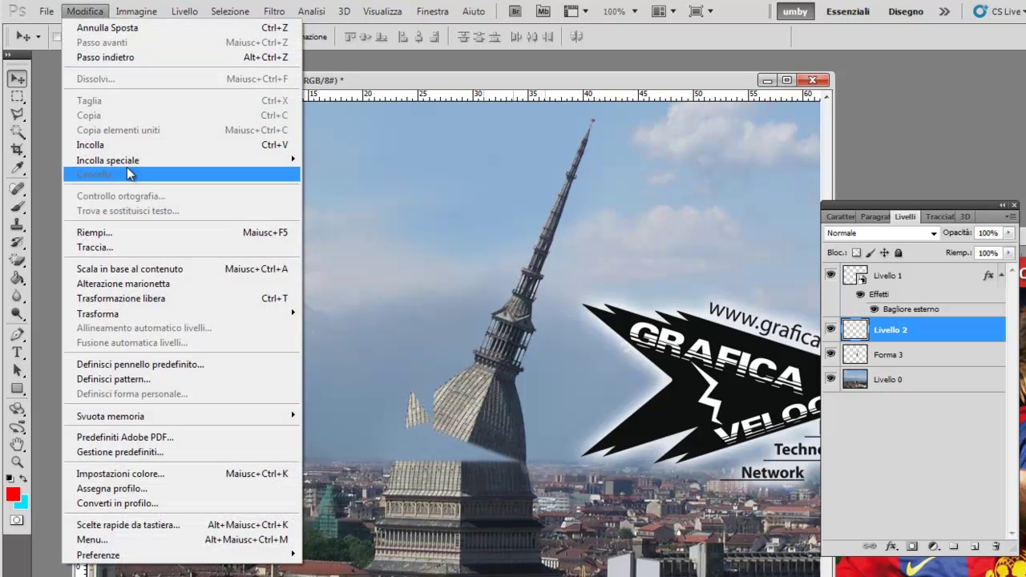
pyautogui.moveTo(97, 313)
pyautogui.click(323, 350)
pyautogui.moveTo(388, 417); pyautogui.dragTo(410, 461)
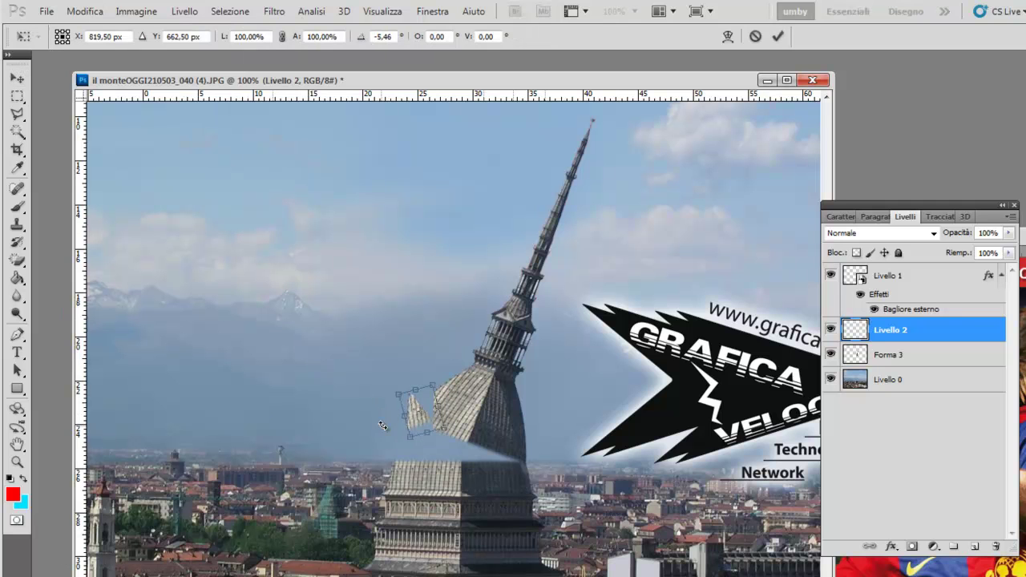
pyautogui.press('Return')
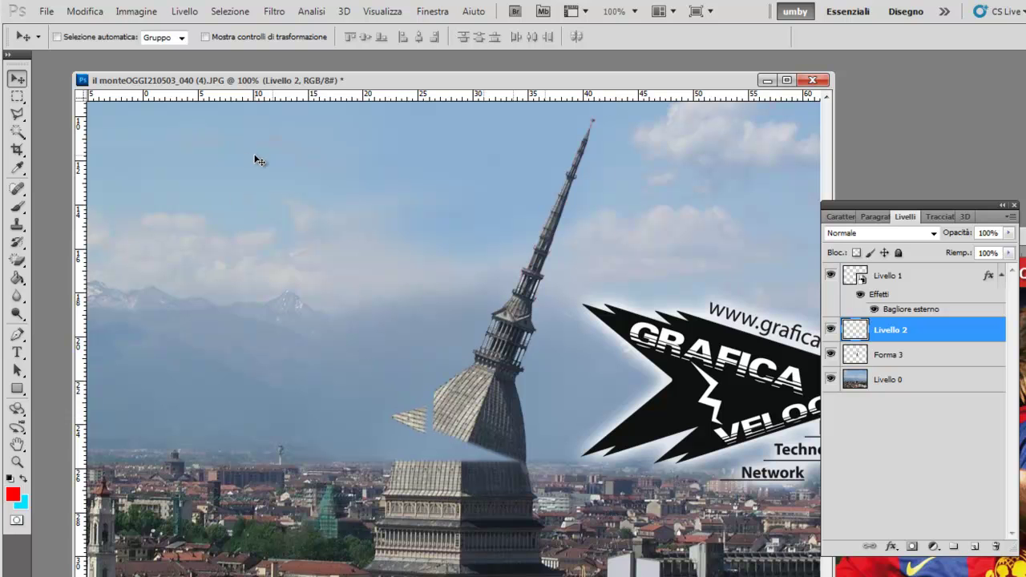
pyautogui.click(84, 11)
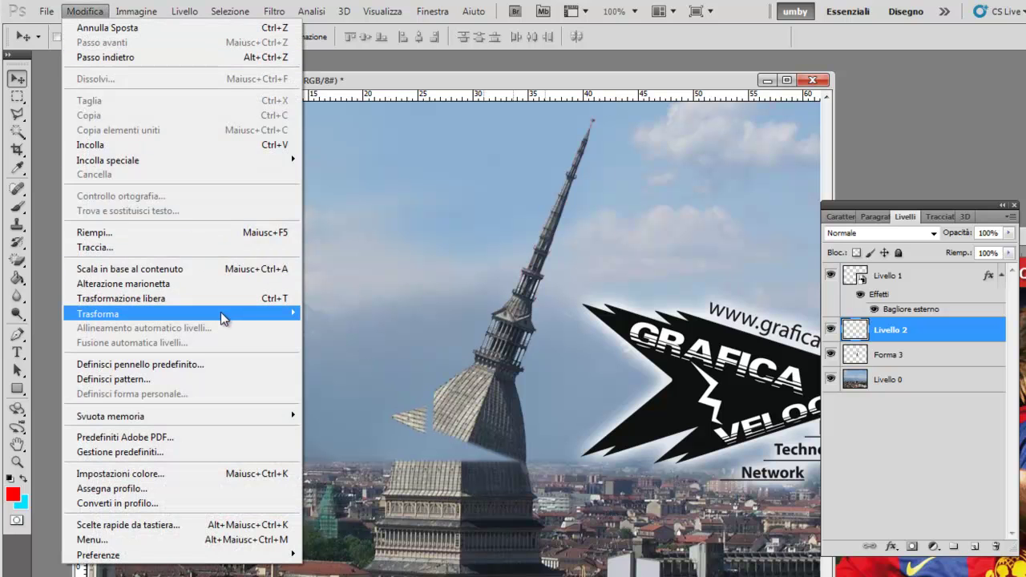
pyautogui.moveTo(120, 313)
pyautogui.click(353, 350)
pyautogui.moveTo(393, 435); pyautogui.dragTo(385, 466)
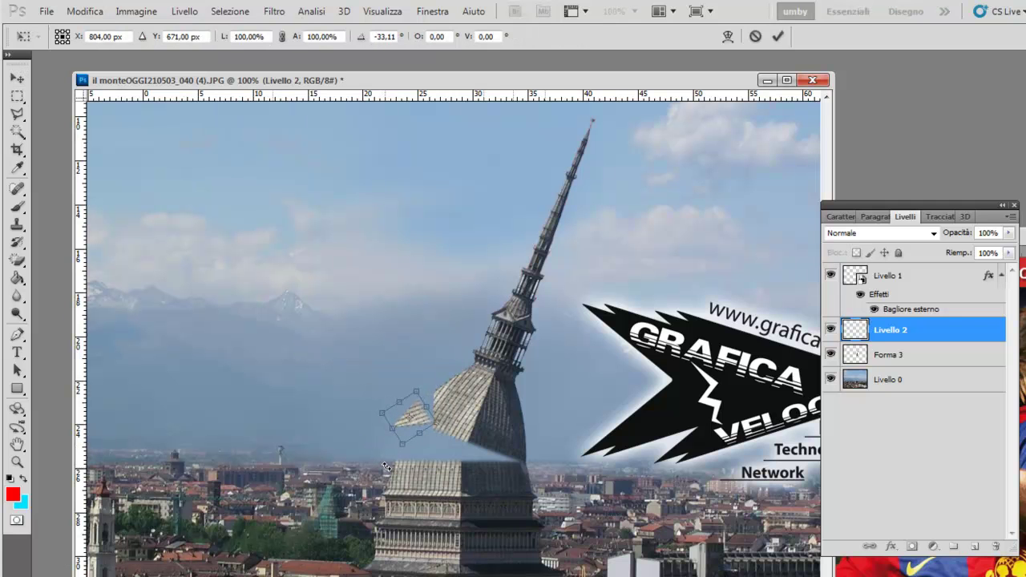
pyautogui.press('Return')
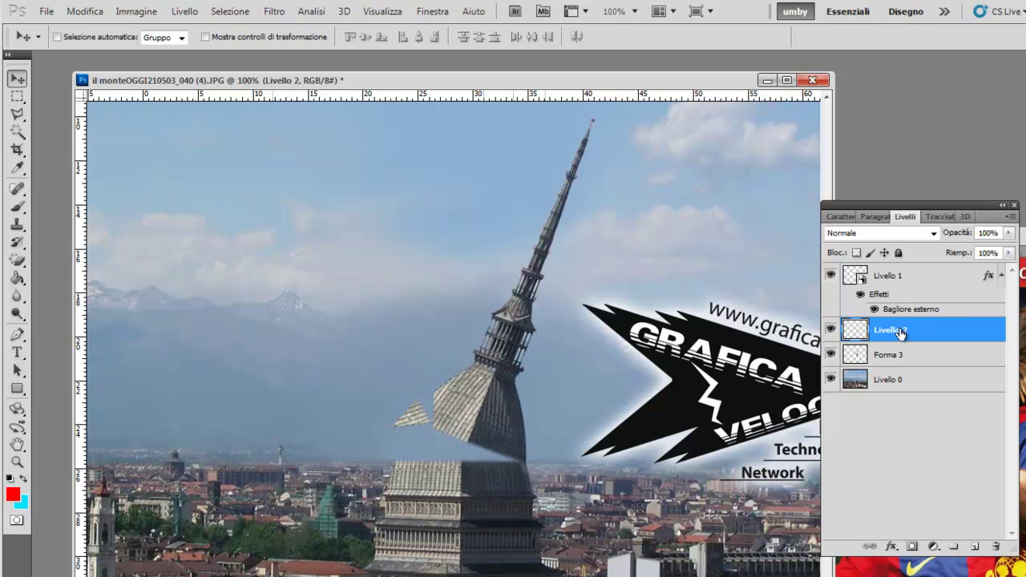
# Step: Create a new layer group named ESPLOSIONE MOLE GRAFICAVELOCE
pyautogui.click(954, 546)
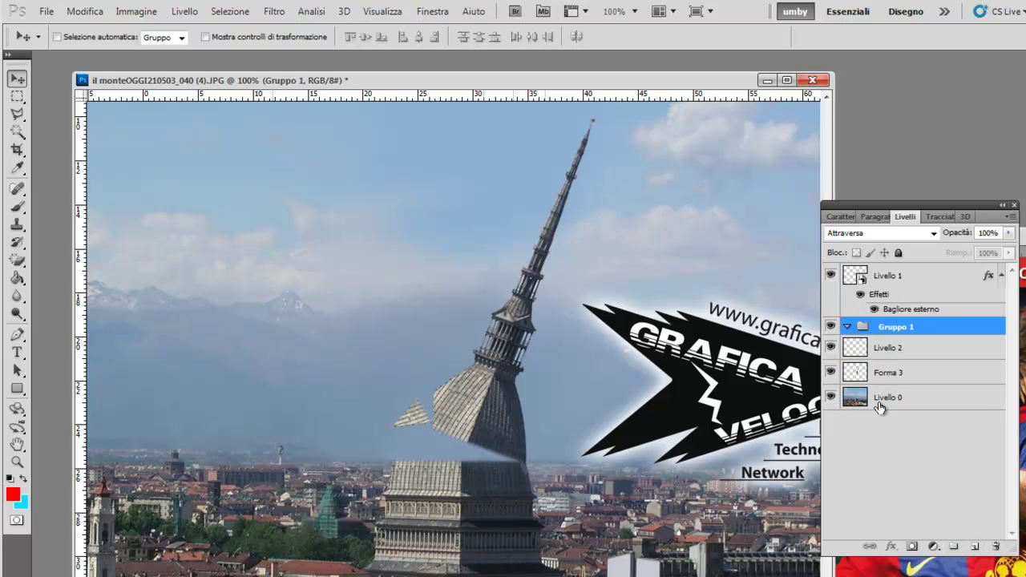
pyautogui.doubleClick(898, 327)
pyautogui.write('ESPLOSIONE')
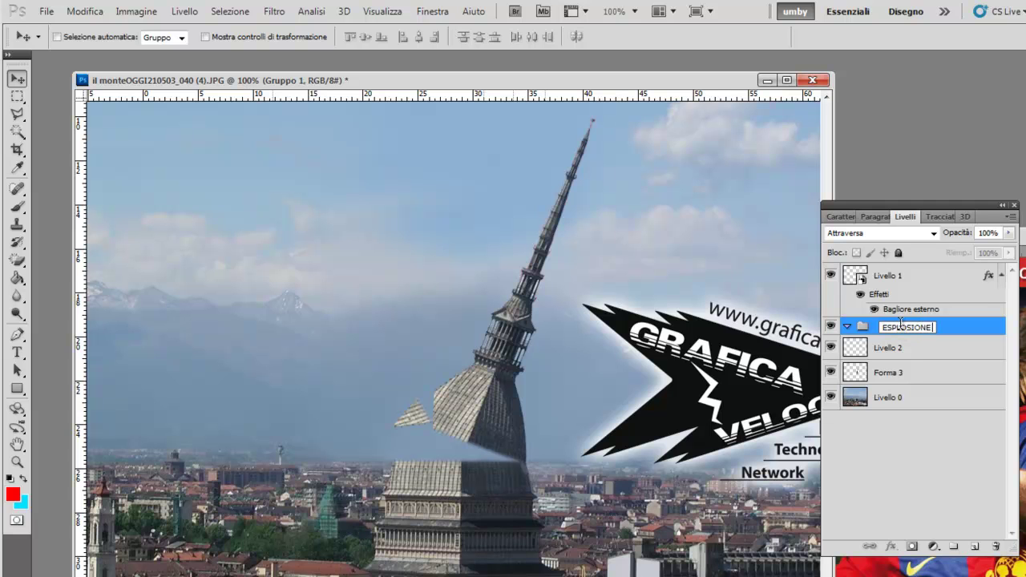
pyautogui.write('OLE')
pyautogui.write('ICAVELOCE')
pyautogui.press('Return')
# Step: Make Livello 2 visible and drag it into the ESPLOSIONE group
pyautogui.click(889, 347)
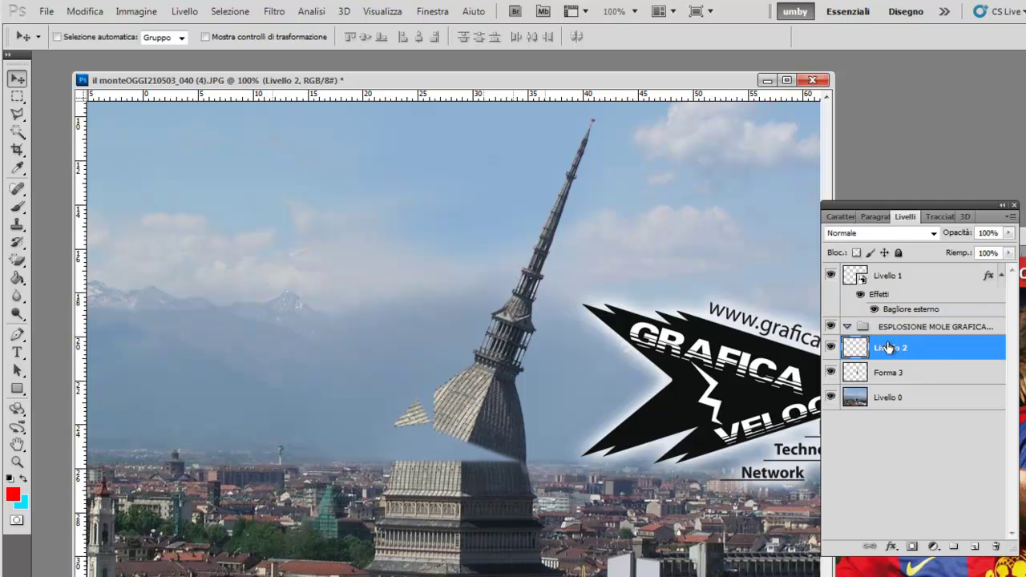
pyautogui.click(829, 348)
pyautogui.moveTo(900, 350); pyautogui.dragTo(909, 331)
pyautogui.click(17, 113)
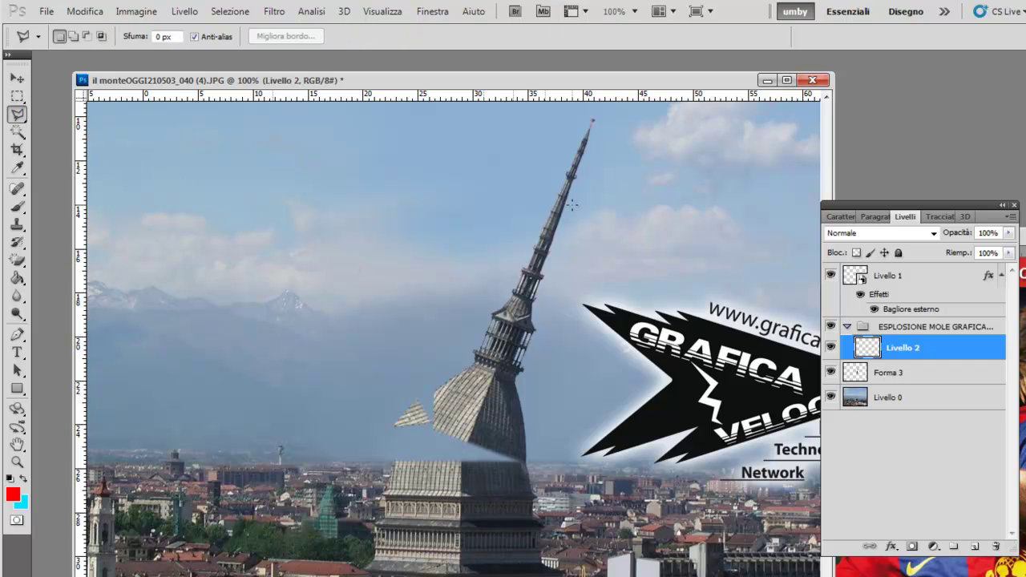
# Step: Polygonal-lasso the spire tip on Forma 3, cut it, and paste it in place as Livello 3
pyautogui.click(886, 377)
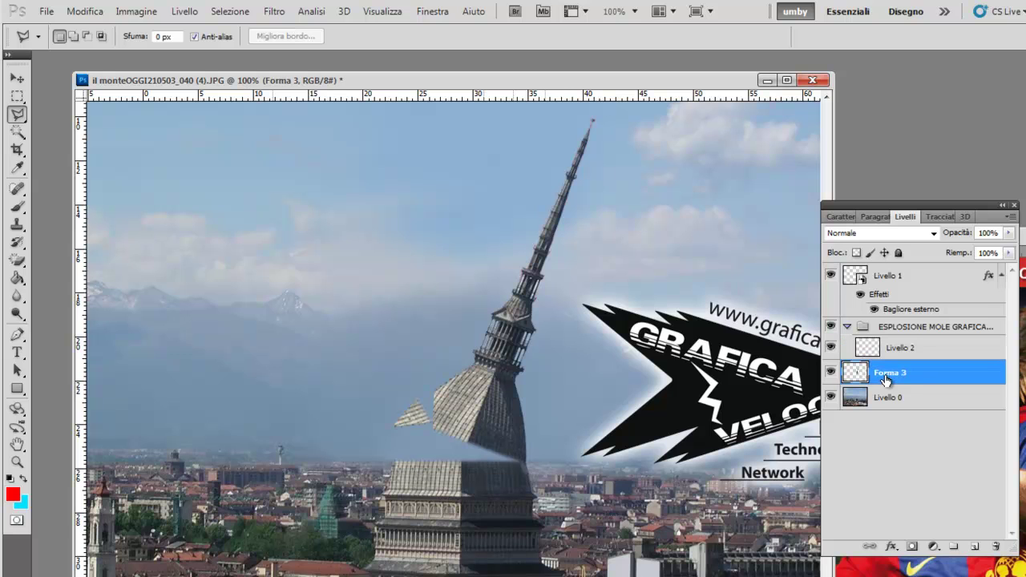
pyautogui.click(550, 161)
pyautogui.click(584, 219)
pyautogui.doubleClick(551, 137)
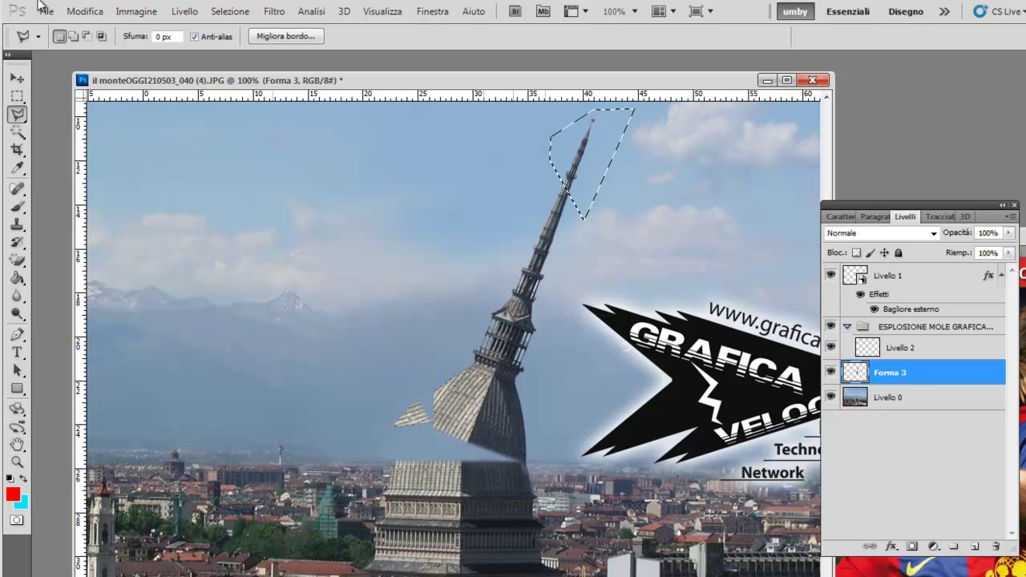
pyautogui.click(85, 11)
pyautogui.click(132, 100)
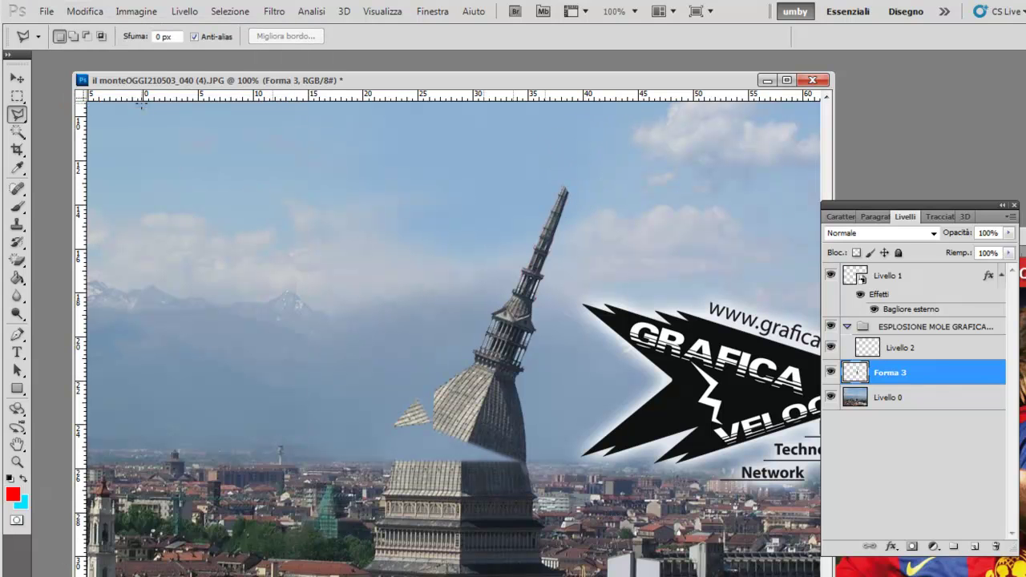
pyautogui.click(90, 12)
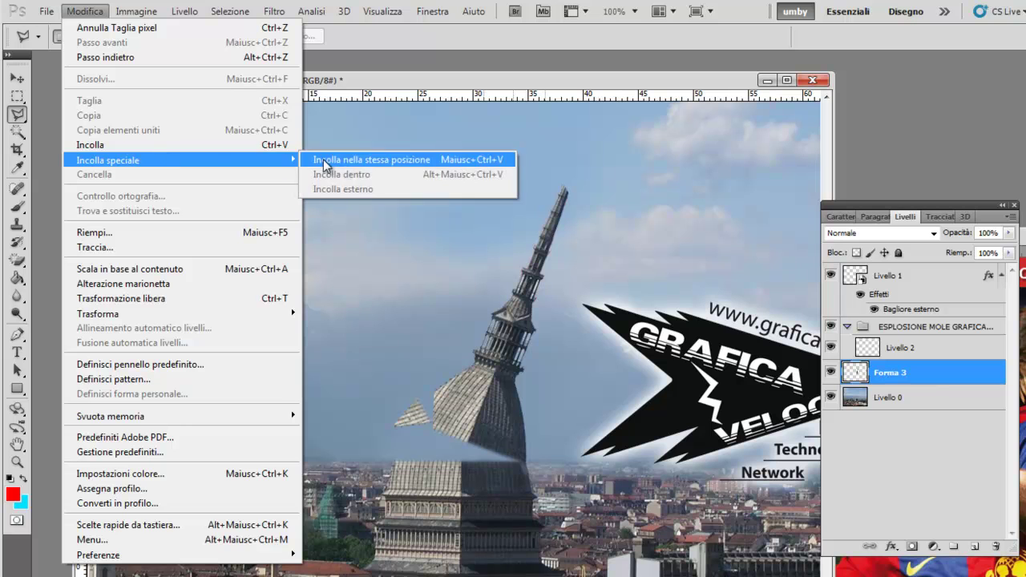
pyautogui.click(341, 160)
# Step: Rotate the tip about 116°, move it down-right, and put Livello 3 into the explosion group
pyautogui.press('v')
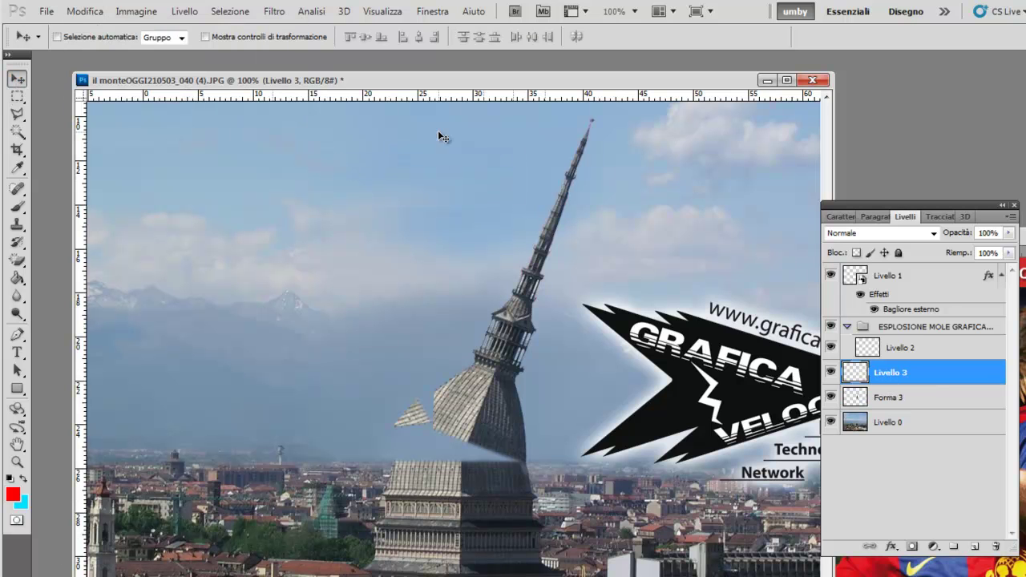
pyautogui.click(84, 11)
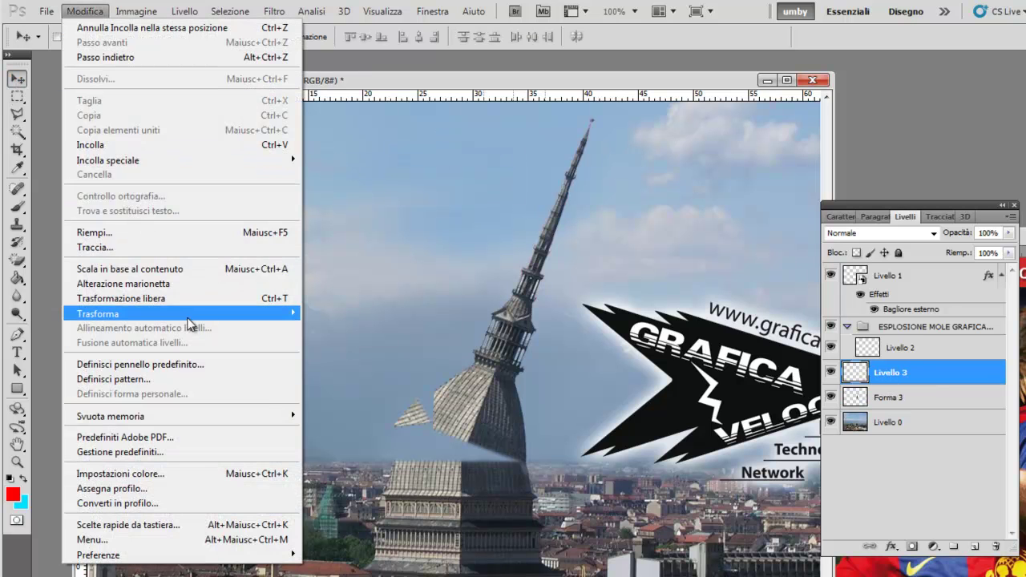
pyautogui.click(375, 334)
pyautogui.moveTo(641, 144)
pyautogui.mouseDown()
pyautogui.moveTo(662, 161)
pyautogui.moveTo(576, 338)
pyautogui.mouseUp()
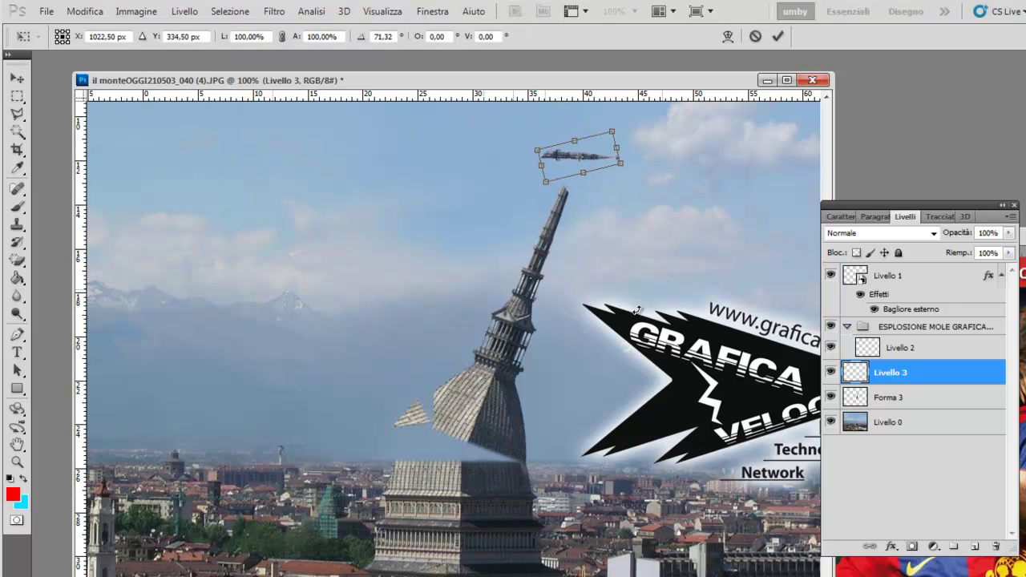
pyautogui.moveTo(575, 337); pyautogui.dragTo(526, 330)
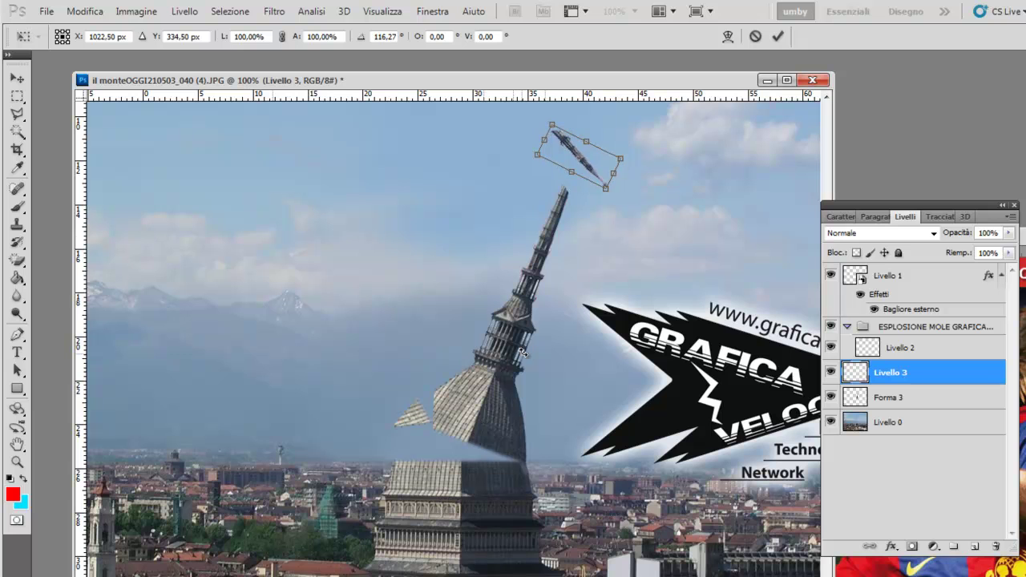
pyautogui.click(17, 78)
pyautogui.click(466, 261)
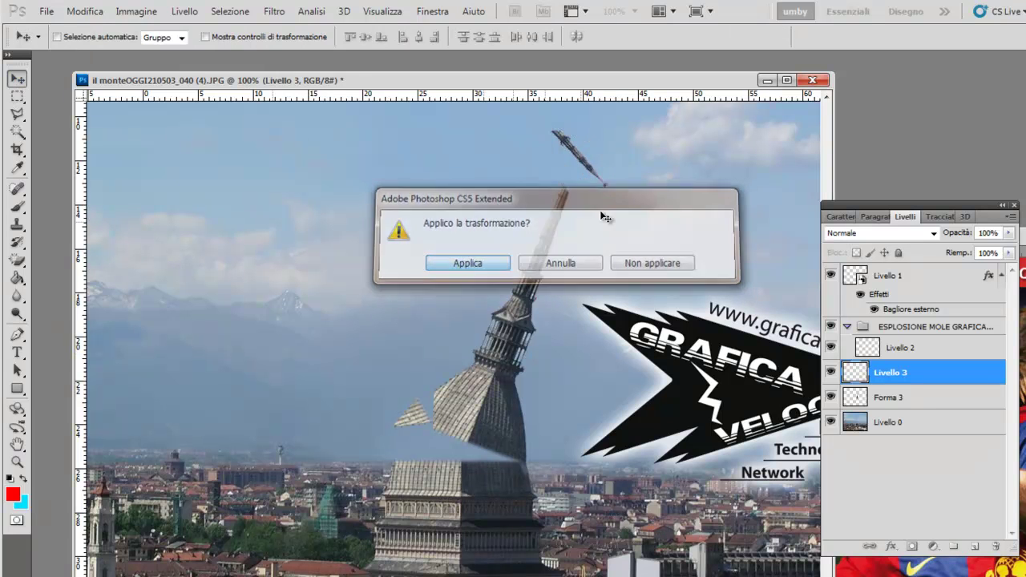
pyautogui.moveTo(587, 172)
pyautogui.mouseDown()
pyautogui.moveTo(612, 218)
pyautogui.moveTo(611, 255)
pyautogui.mouseUp()
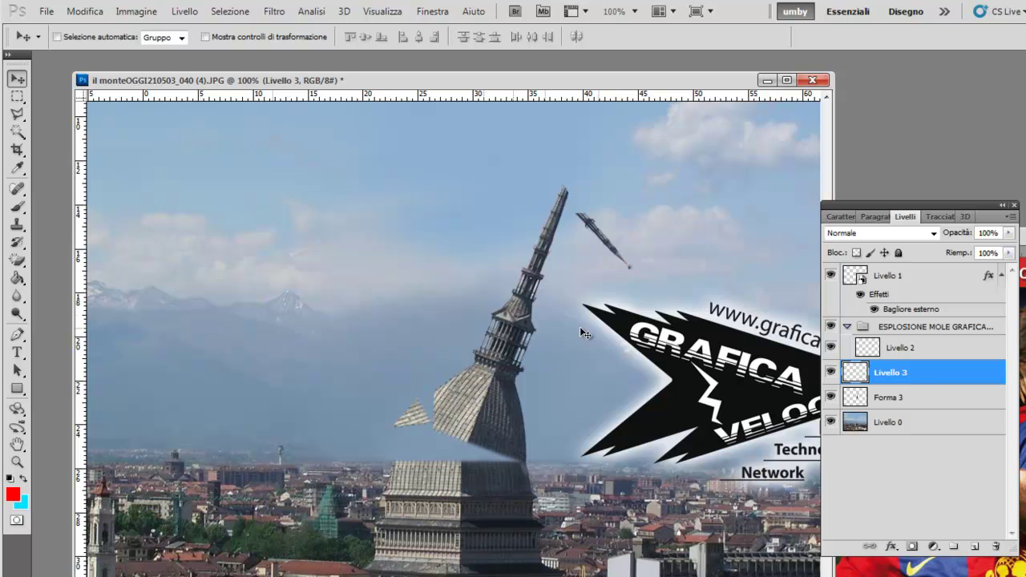
pyautogui.moveTo(903, 374); pyautogui.dragTo(903, 329)
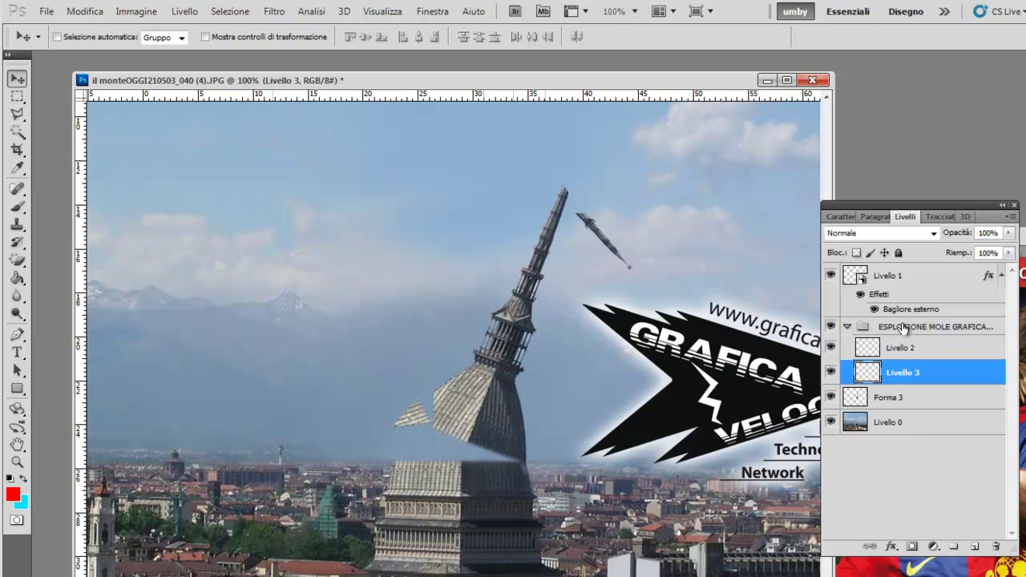
pyautogui.click(900, 398)
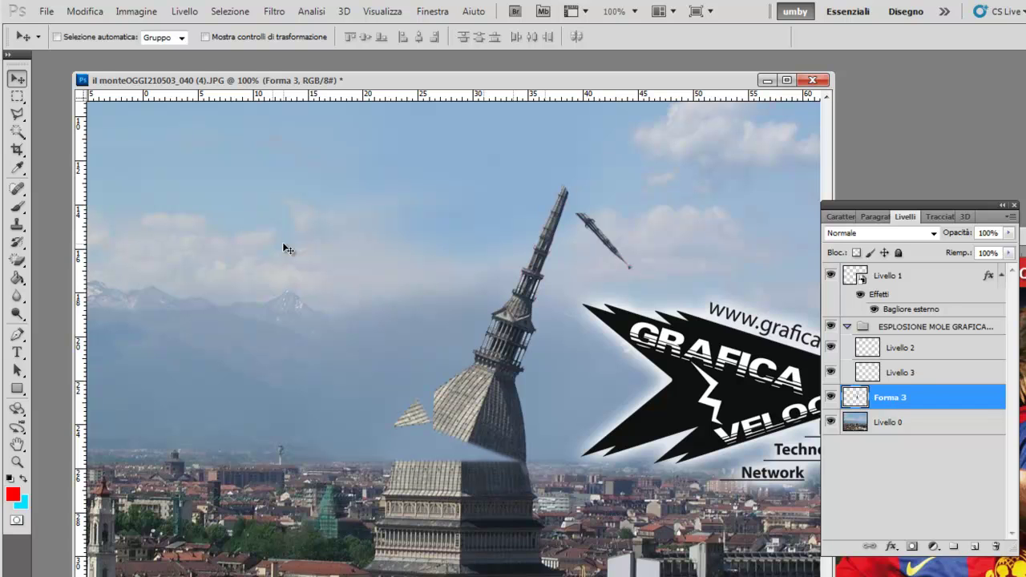
# Step: Lasso a chunk from the middle of the spire, cut it, and paste it in place as Livello 4
pyautogui.click(17, 114)
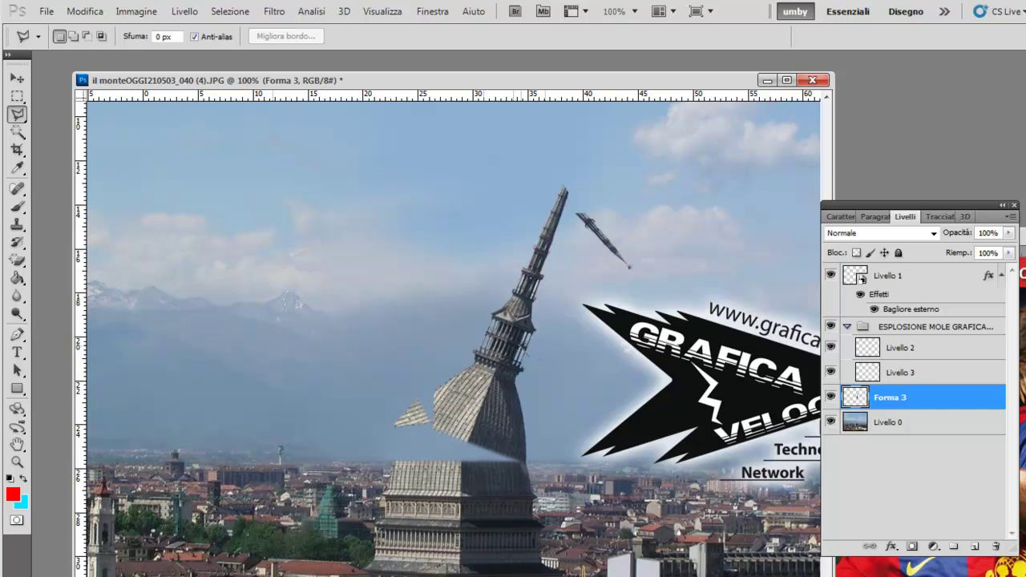
pyautogui.doubleClick(533, 361)
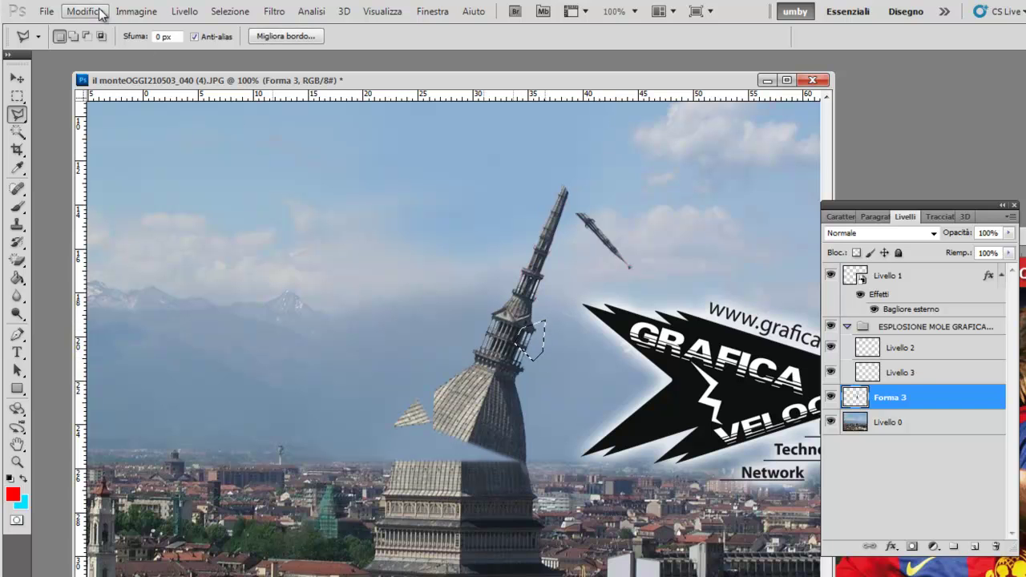
pyautogui.click(84, 11)
pyautogui.click(132, 104)
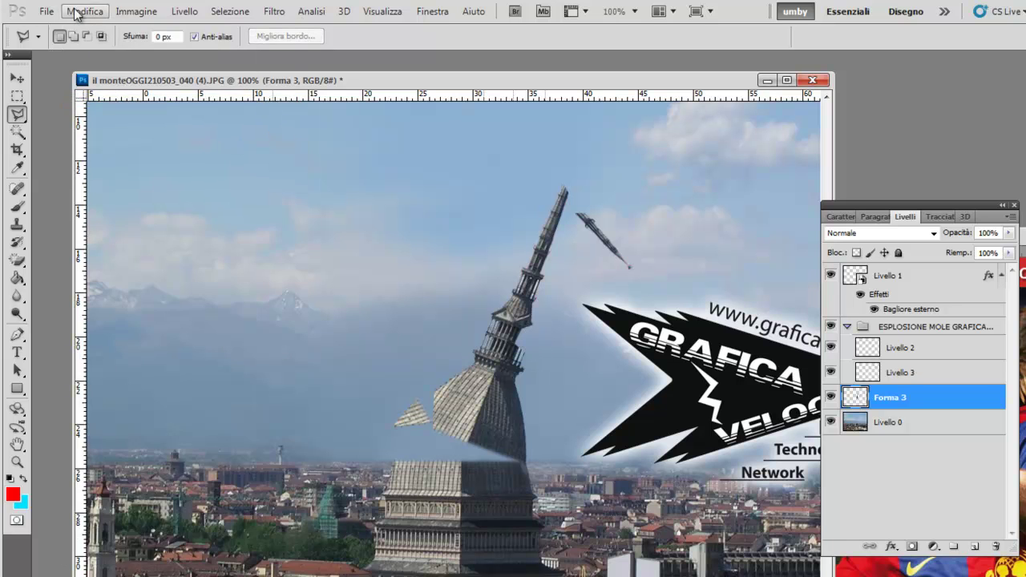
pyautogui.click(74, 11)
pyautogui.click(377, 162)
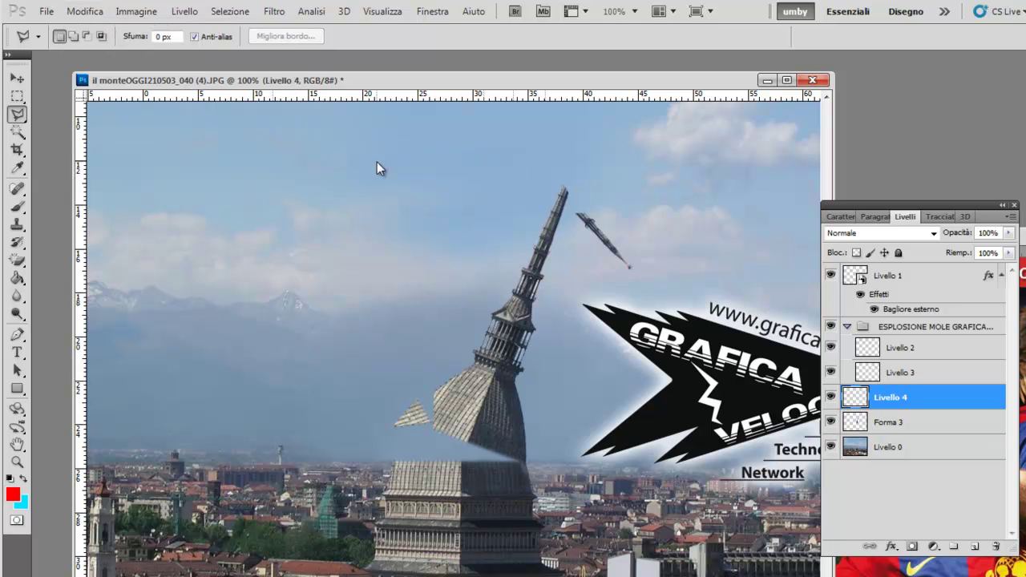
# Step: Rotate the Livello 4 chunk about 47° so it juts outward, and apply
pyautogui.click(16, 78)
pyautogui.click(84, 11)
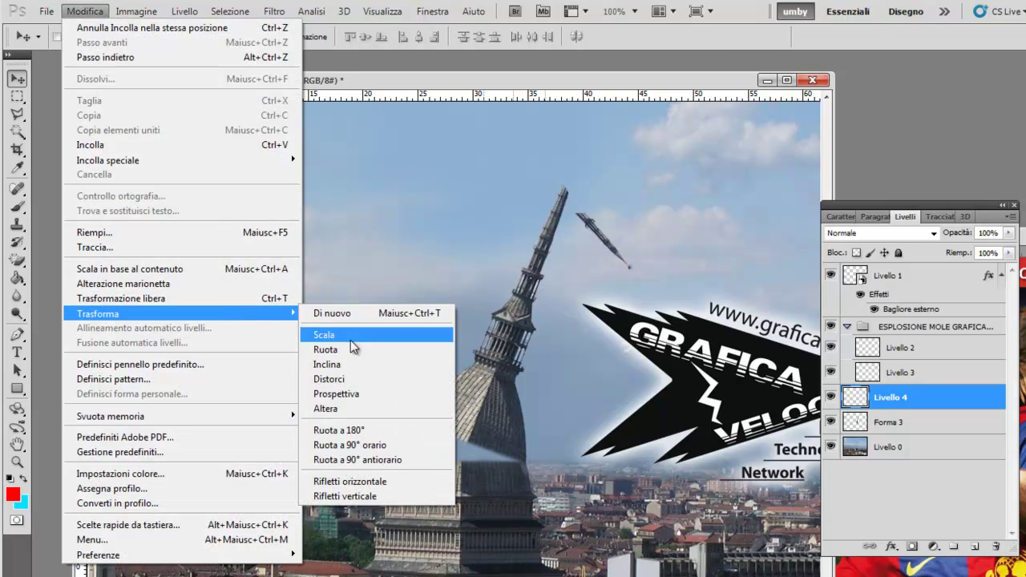
pyautogui.click(399, 347)
pyautogui.moveTo(570, 353); pyautogui.dragTo(547, 389)
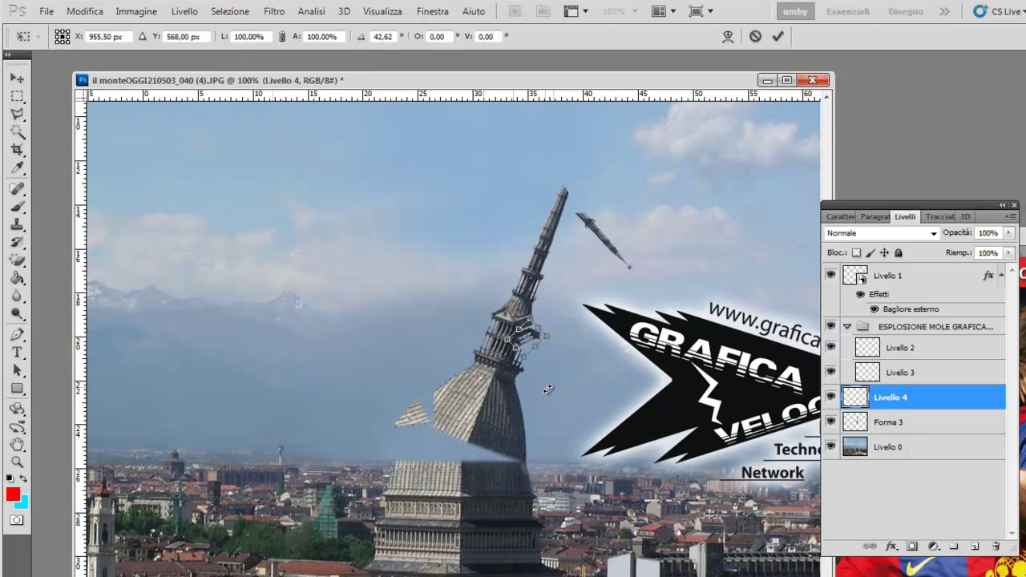
pyautogui.click(17, 78)
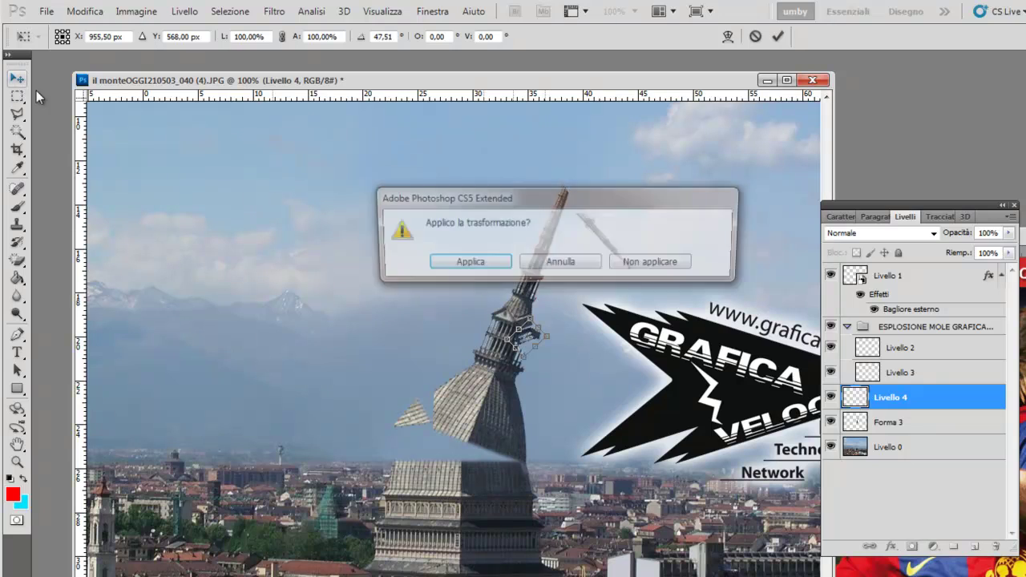
pyautogui.click(470, 264)
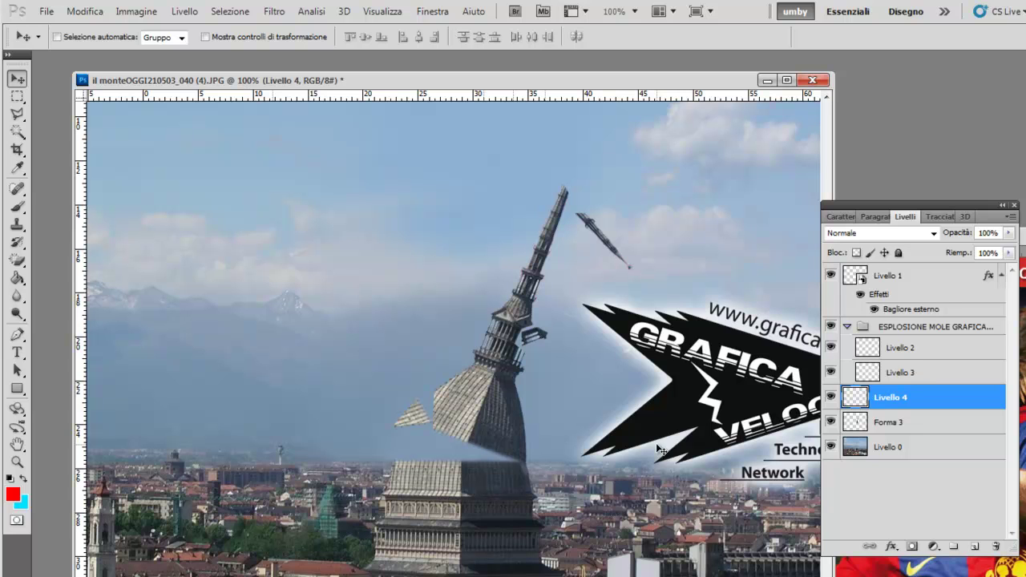
pyautogui.click(901, 425)
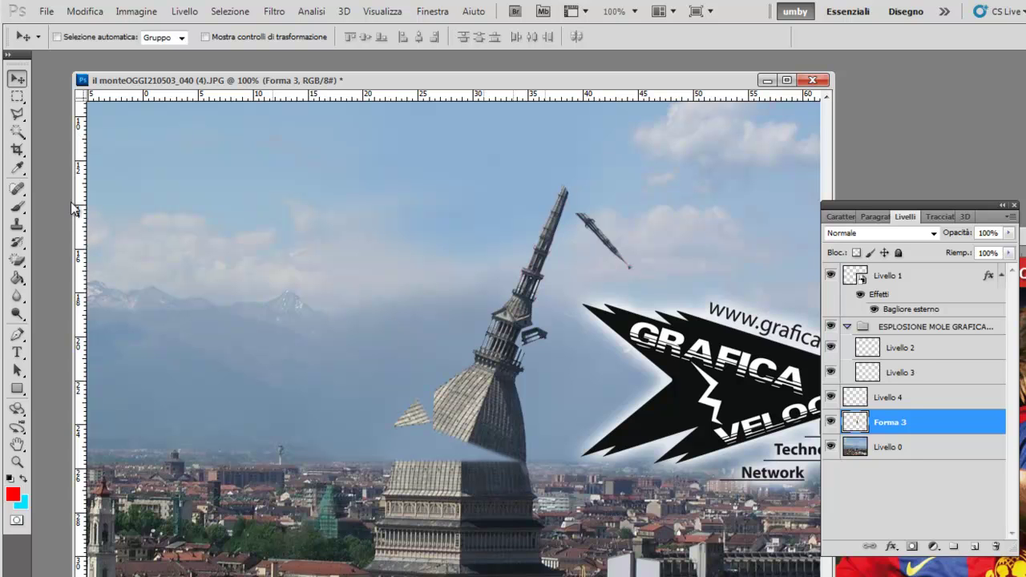
# Step: On Livello 2, lasso part of the roof fragment, cut it, and paste it in place as Livello 5
pyautogui.rightClick(409, 416)
pyautogui.click(427, 427)
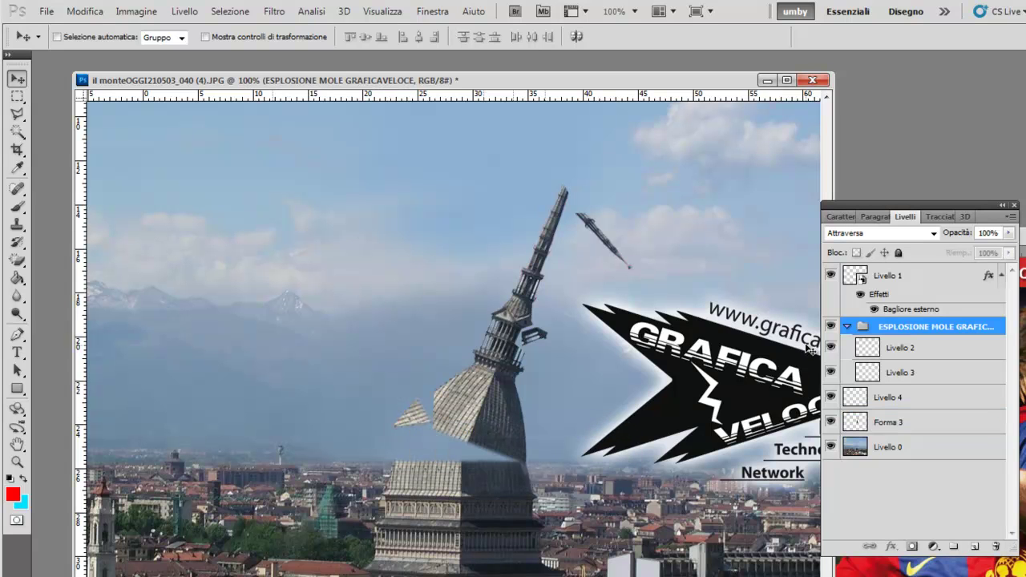
pyautogui.click(917, 356)
pyautogui.click(16, 114)
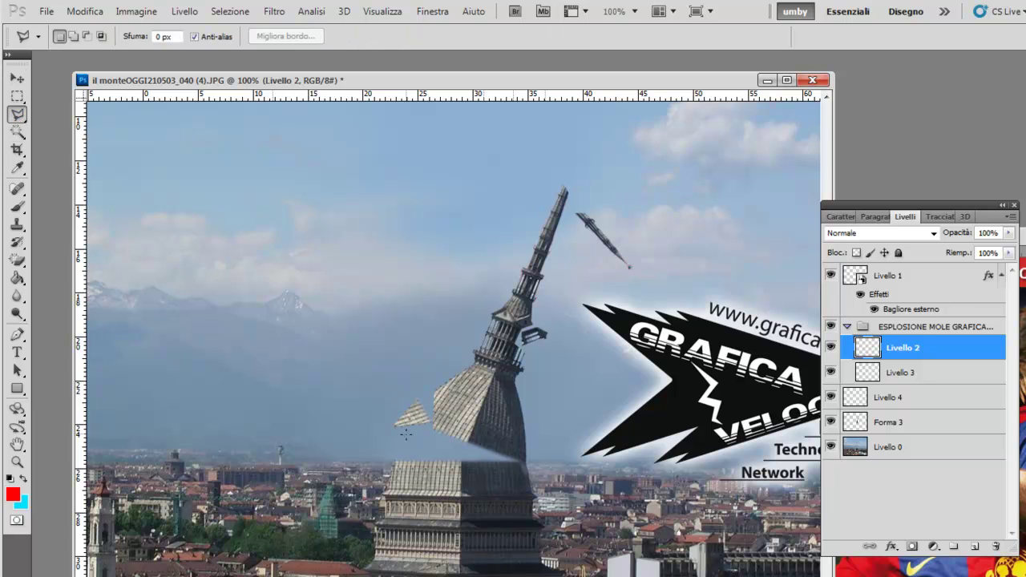
pyautogui.click(385, 417)
pyautogui.click(84, 11)
pyautogui.click(102, 105)
pyautogui.click(83, 11)
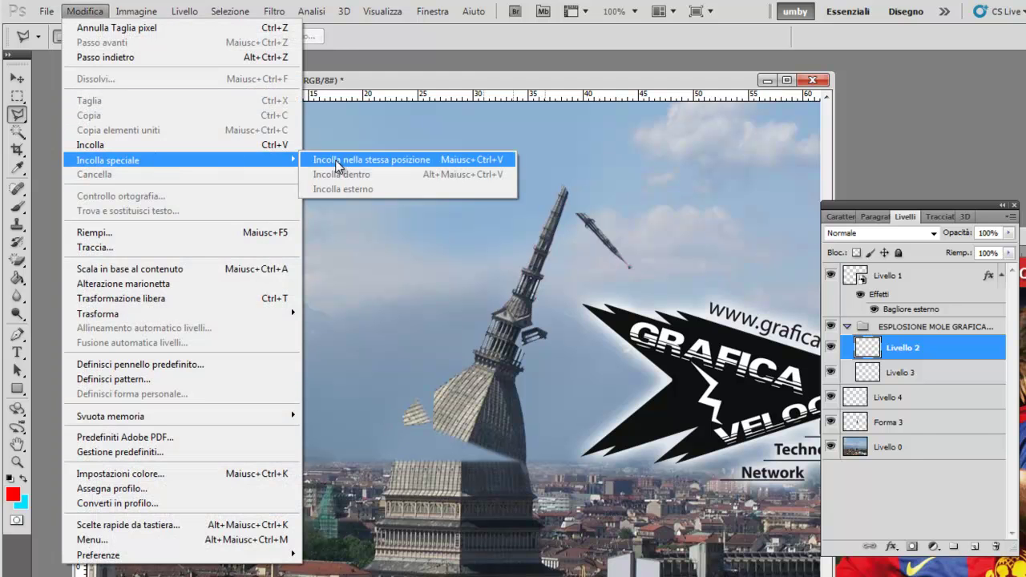
pyautogui.click(352, 160)
# Step: Rotate the Livello 5 roof piece by -32.49° and commit it
pyautogui.click(84, 12)
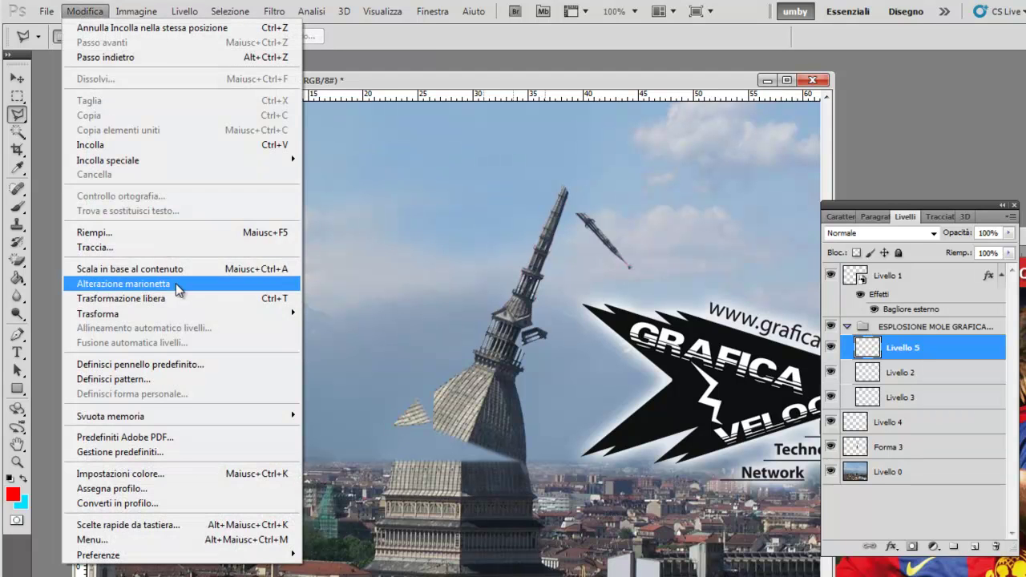
pyautogui.click(325, 350)
pyautogui.moveTo(363, 442); pyautogui.dragTo(383, 458)
pyautogui.press('Return')
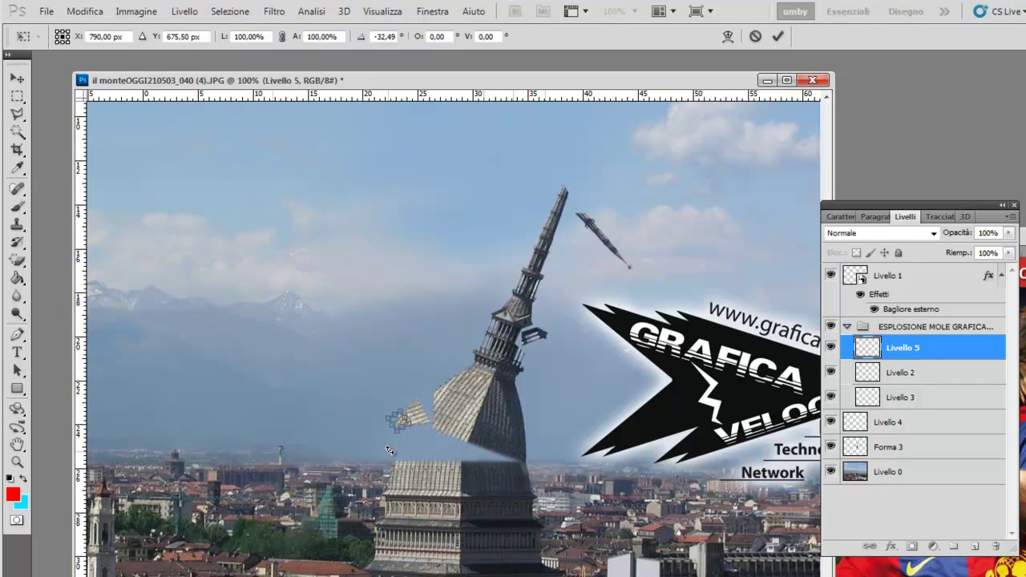
pyautogui.press('l')
pyautogui.press('v')
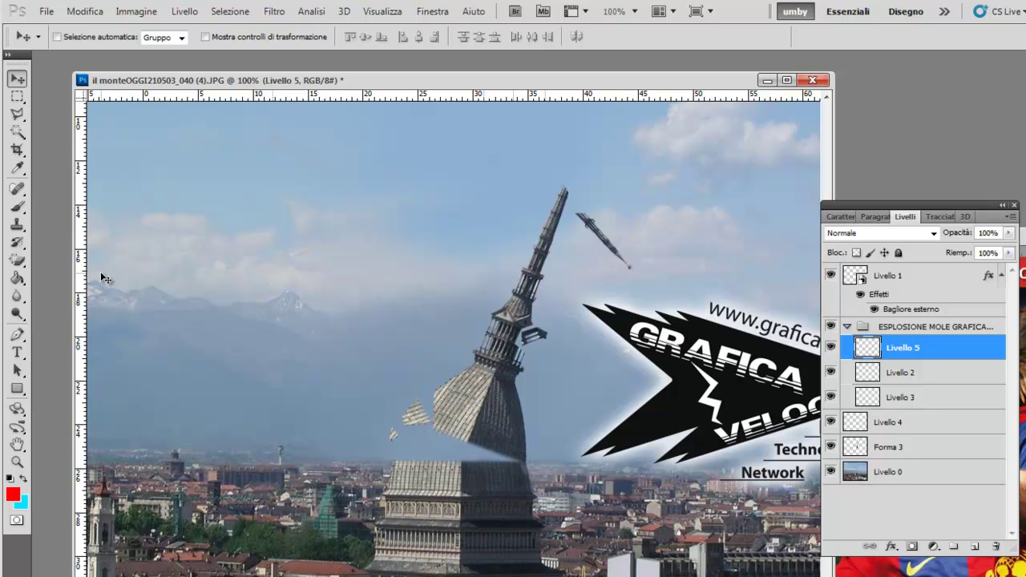
# Step: With Polygonal Lasso active, check the Livello 3, Livello 4 and Forma 3 layers' visibility and select Forma 3
pyautogui.click(18, 114)
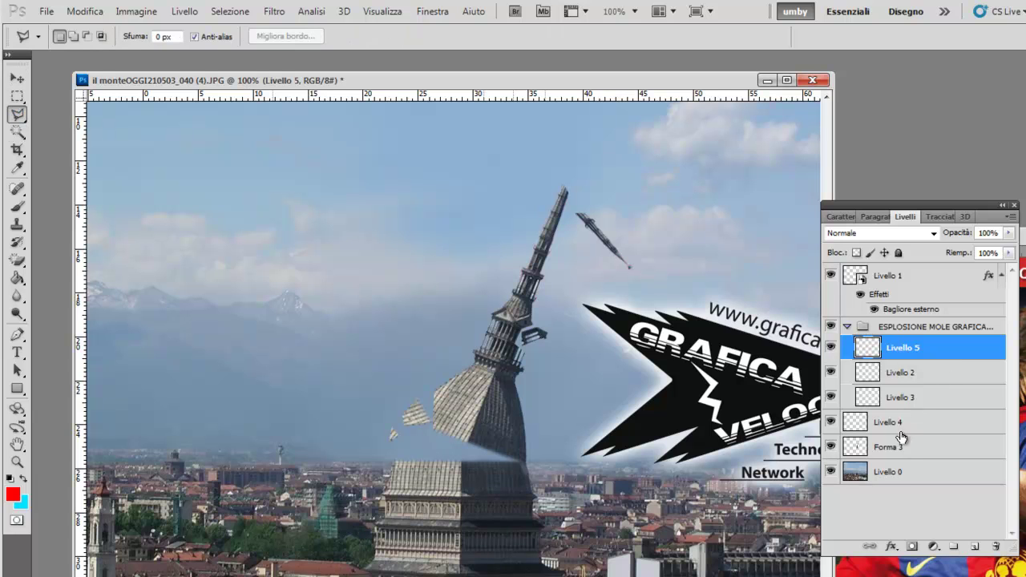
pyautogui.click(830, 397)
pyautogui.click(830, 397)
pyautogui.click(832, 422)
pyautogui.click(832, 422)
pyautogui.click(898, 423)
pyautogui.click(835, 449)
pyautogui.click(835, 449)
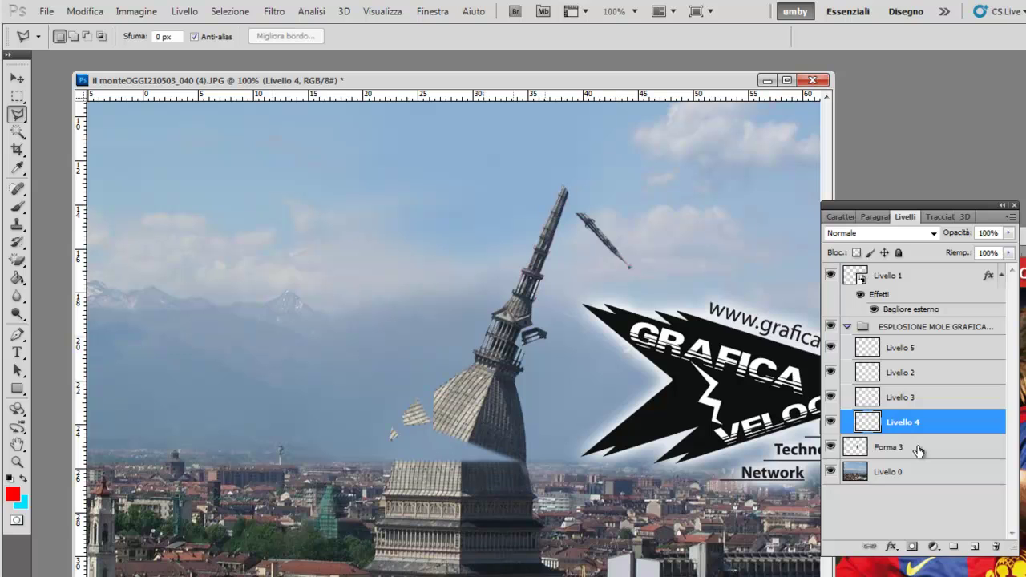
pyautogui.click(890, 447)
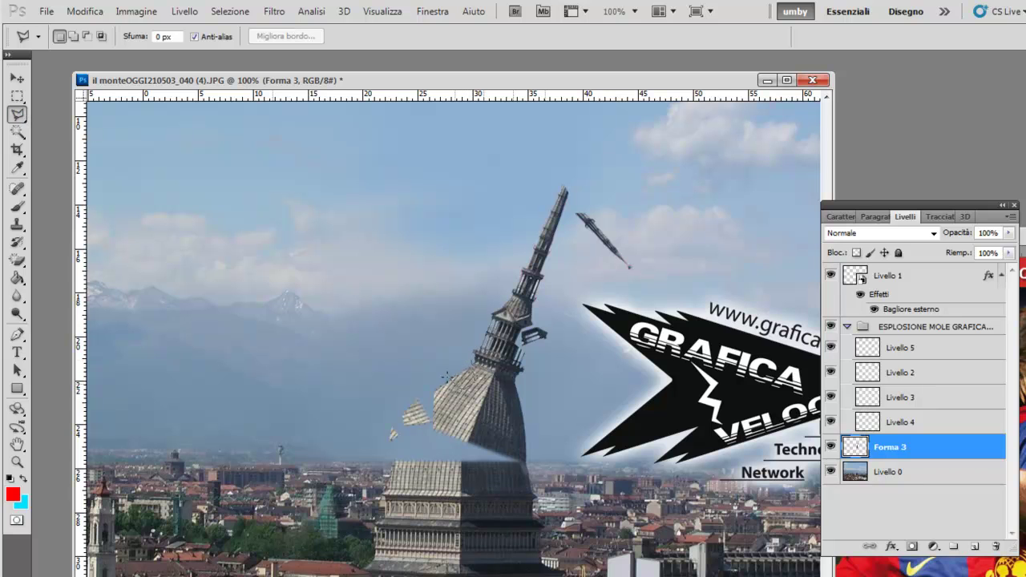
# Step: Cut a dome piece from Forma 3, paste it in place as Livello 6, and nudge it up-left
pyautogui.click(463, 358)
pyautogui.click(84, 11)
pyautogui.click(112, 105)
pyautogui.click(86, 12)
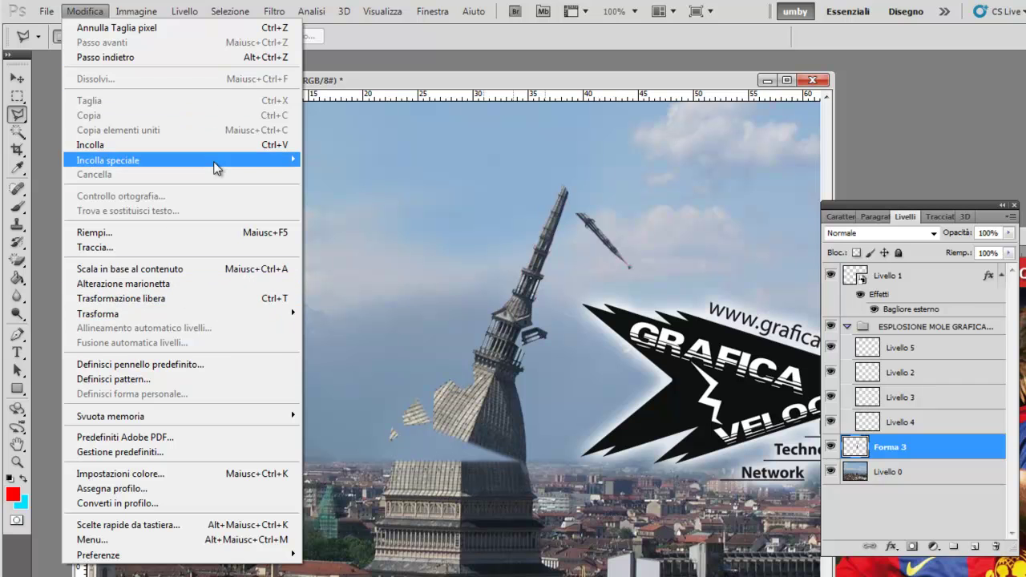
pyautogui.moveTo(181, 160)
pyautogui.click(350, 160)
pyautogui.click(17, 78)
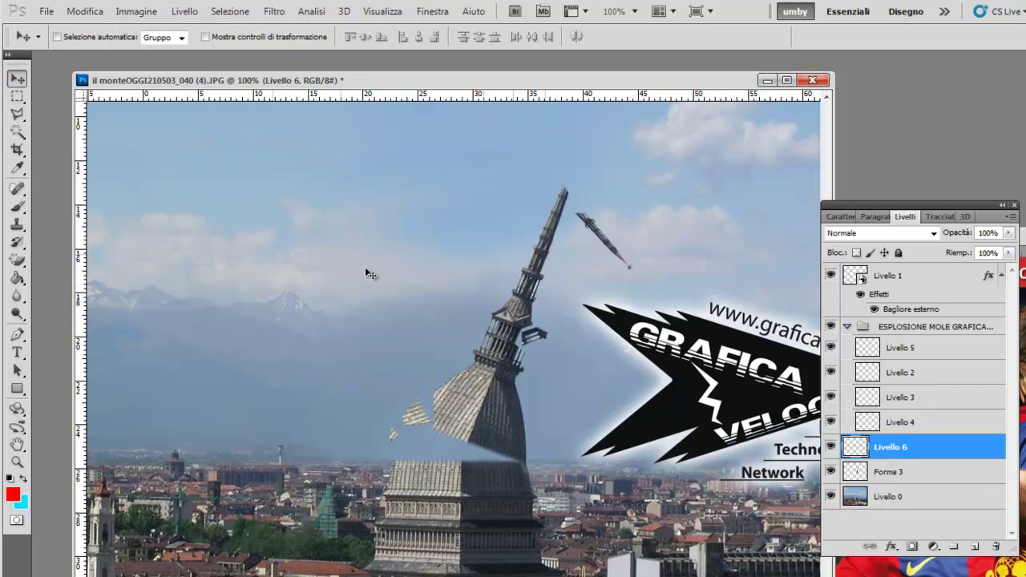
pyautogui.moveTo(455, 371); pyautogui.dragTo(445, 362)
# Step: Lasso a smaller part of the dome fragment and copy it
pyautogui.click(18, 115)
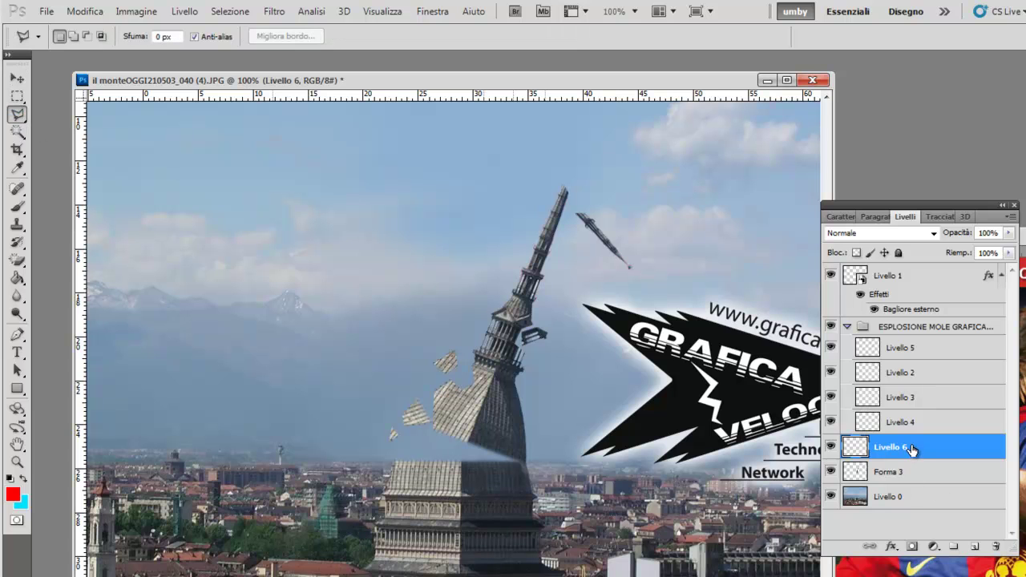
pyautogui.click(446, 344)
pyautogui.doubleClick(451, 339)
pyautogui.click(84, 11)
pyautogui.click(118, 116)
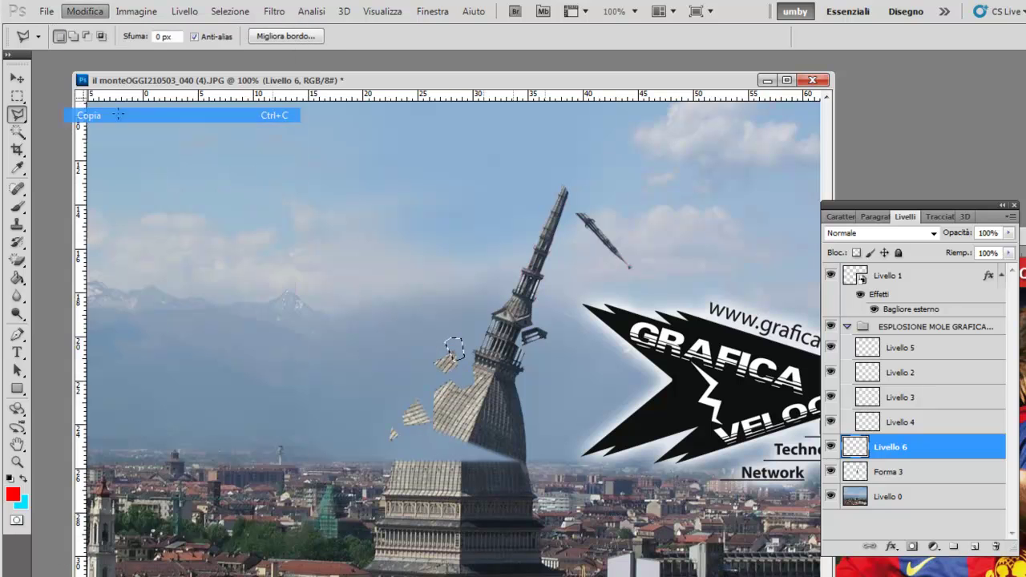
pyautogui.click(84, 11)
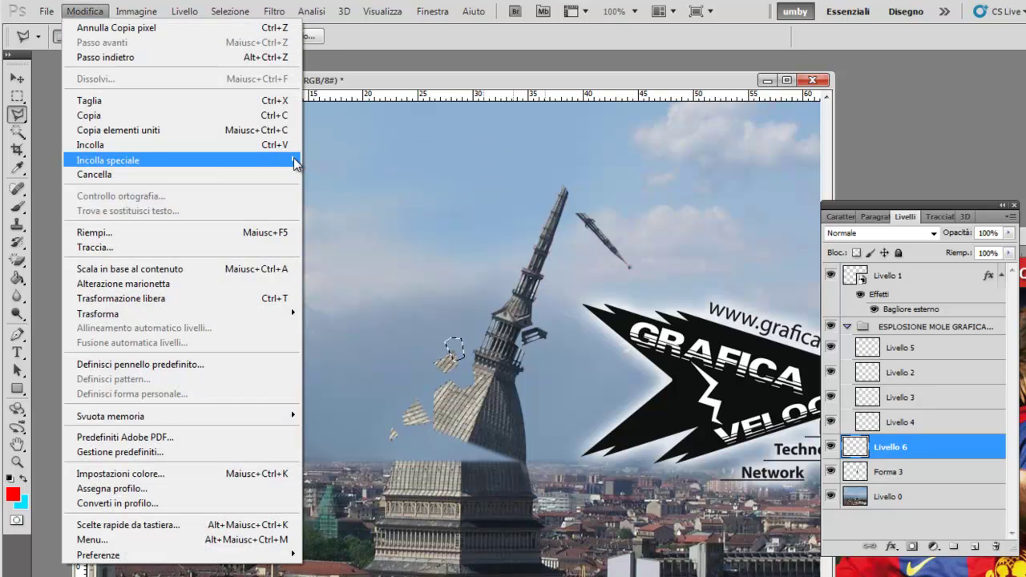
# Step: Paste the small piece in place as Livello 7 and rotate it about 60°
pyautogui.moveTo(160, 160)
pyautogui.click(353, 160)
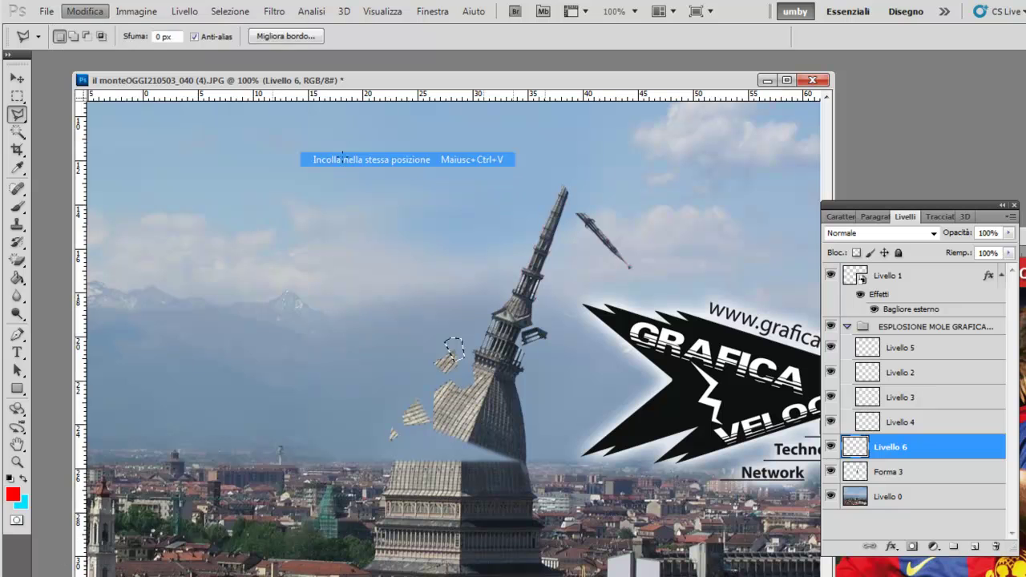
pyautogui.click(17, 80)
pyautogui.click(84, 11)
pyautogui.moveTo(98, 314)
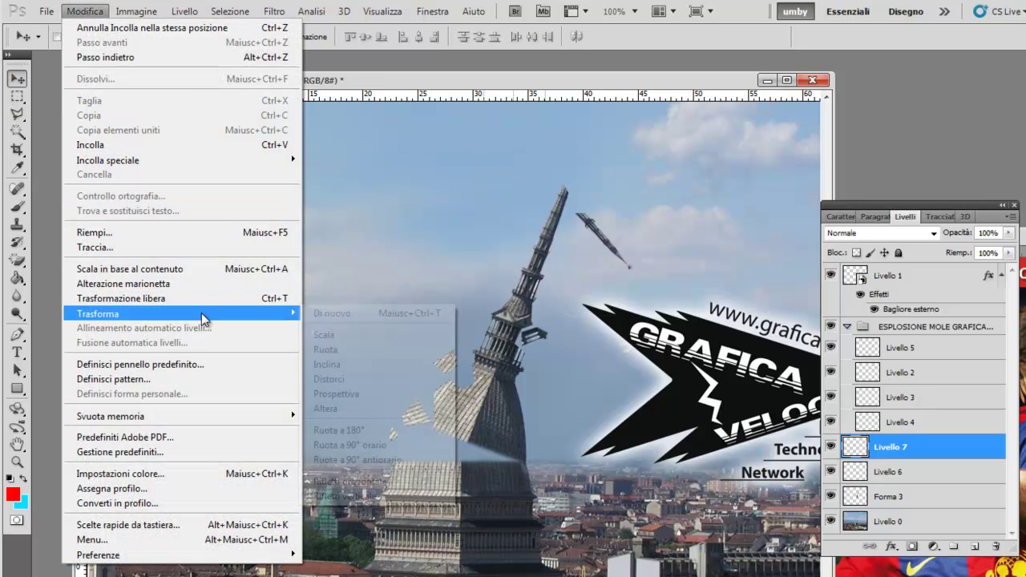
pyautogui.click(360, 350)
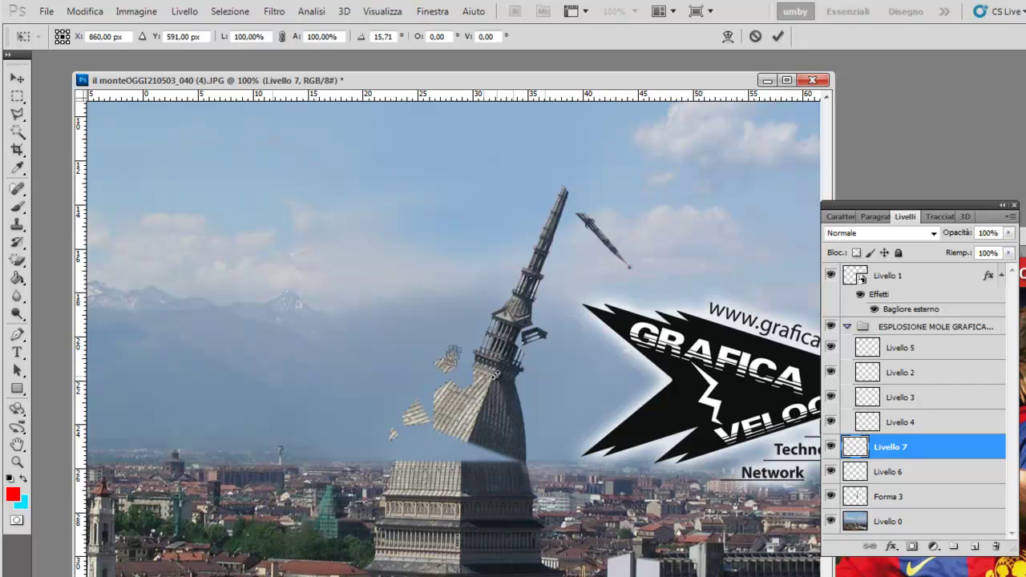
pyautogui.moveTo(496, 375); pyautogui.dragTo(473, 407)
pyautogui.click(16, 79)
pyautogui.press('Return')
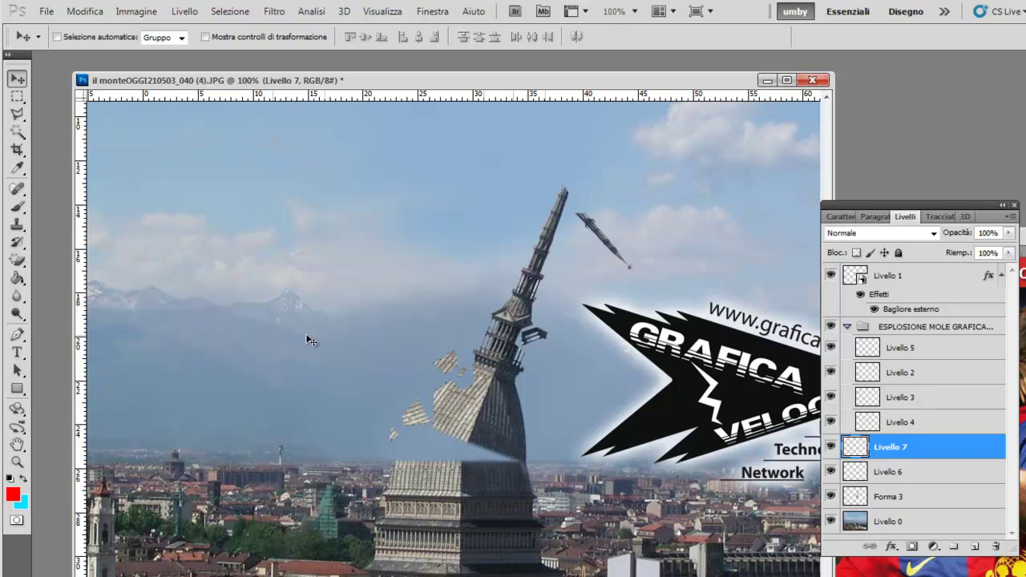
# Step: Move Livello 7 into the ESPLOSIONE MOLE GRAFICAVELOCE group, then select Livello 6 from the canvas
pyautogui.moveTo(944, 446); pyautogui.dragTo(944, 332)
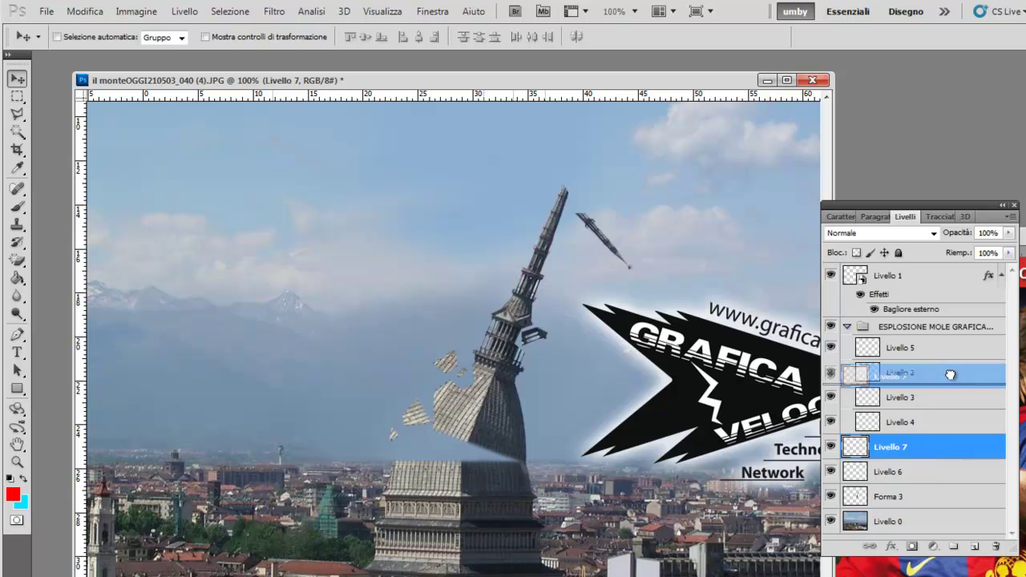
pyautogui.click(828, 449)
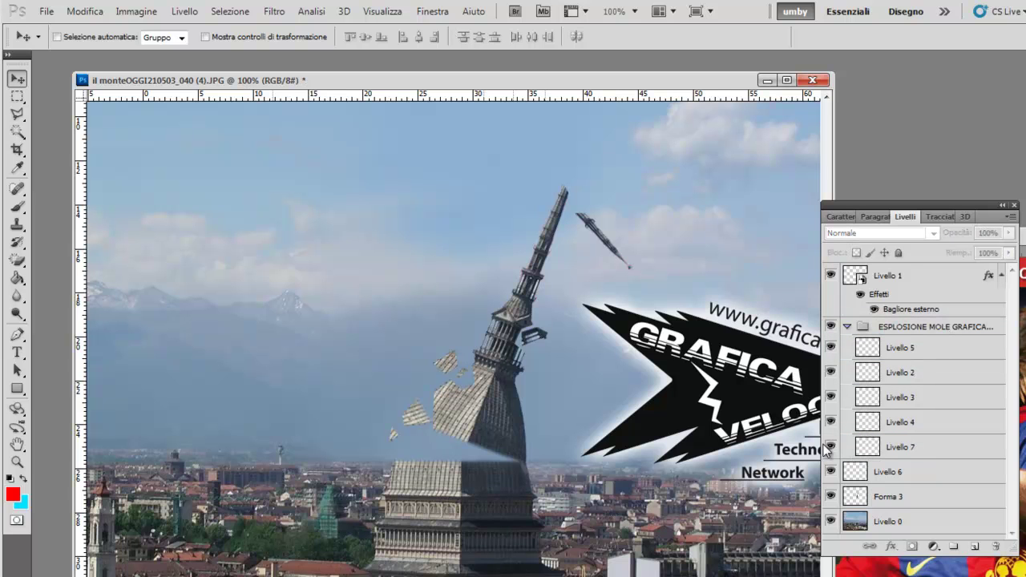
pyautogui.click(830, 447)
pyautogui.rightClick(450, 366)
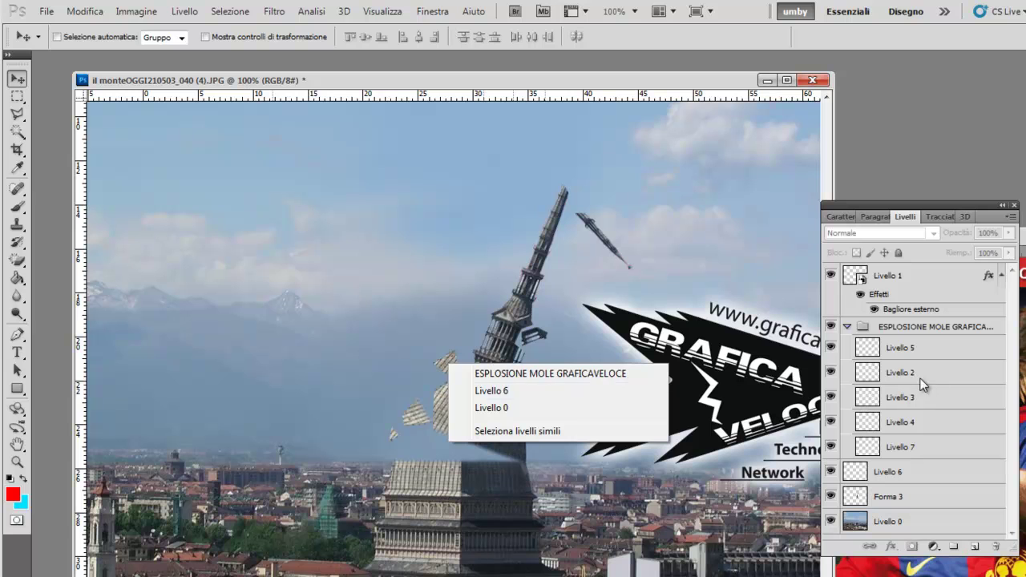
pyautogui.click(561, 372)
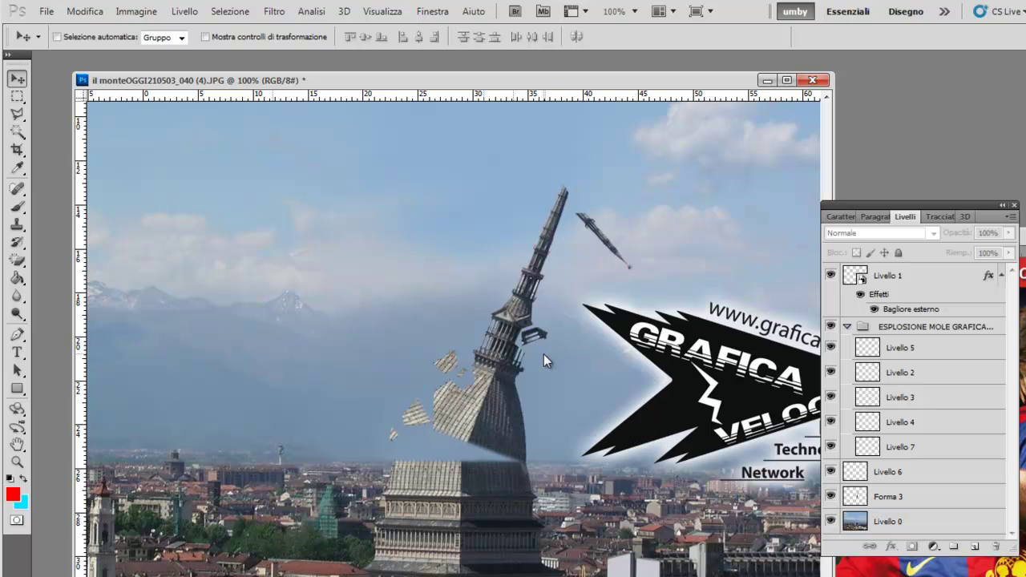
pyautogui.rightClick(450, 366)
pyautogui.click(485, 390)
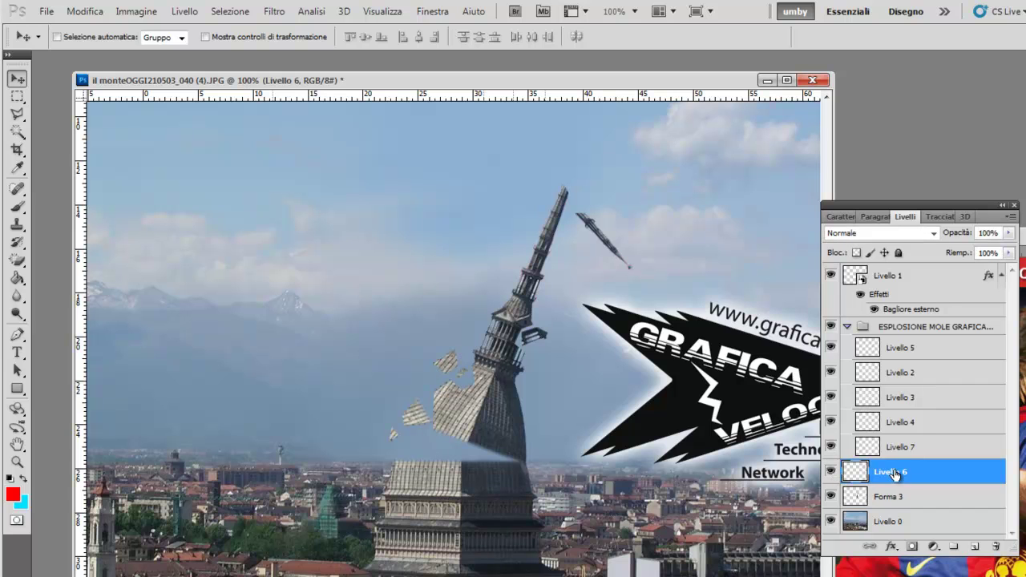
# Step: Cut a triangular piece from Livello 6 and paste it in place as Livello 8
pyautogui.click(17, 114)
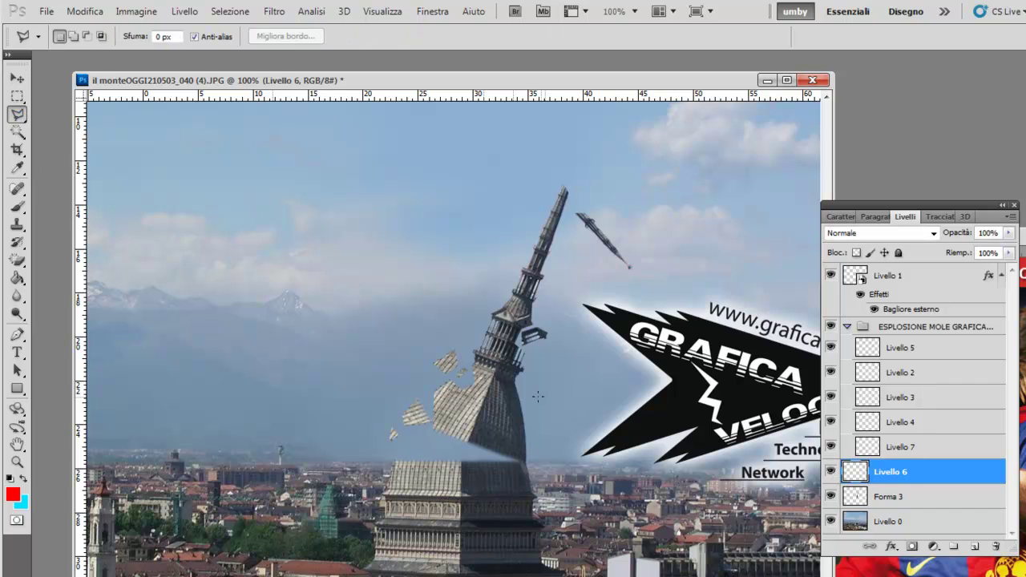
pyautogui.click(439, 372)
pyautogui.click(424, 367)
pyautogui.click(431, 350)
pyautogui.click(84, 11)
pyautogui.click(118, 103)
pyautogui.click(84, 11)
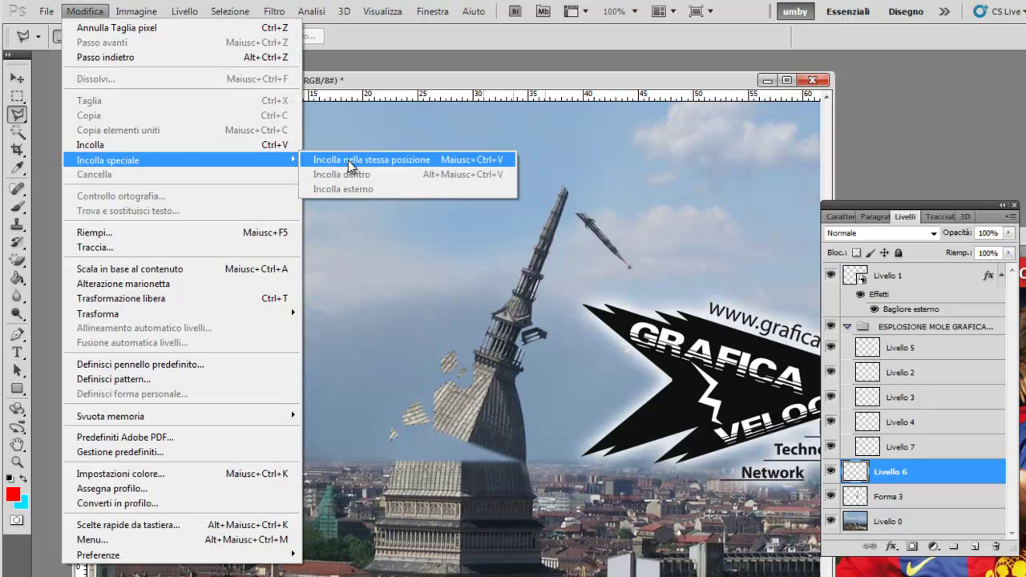
pyautogui.click(348, 160)
# Step: Rotate the Livello 8 piece about -55° and zoom out to 66.7%
pyautogui.click(17, 77)
pyautogui.click(84, 12)
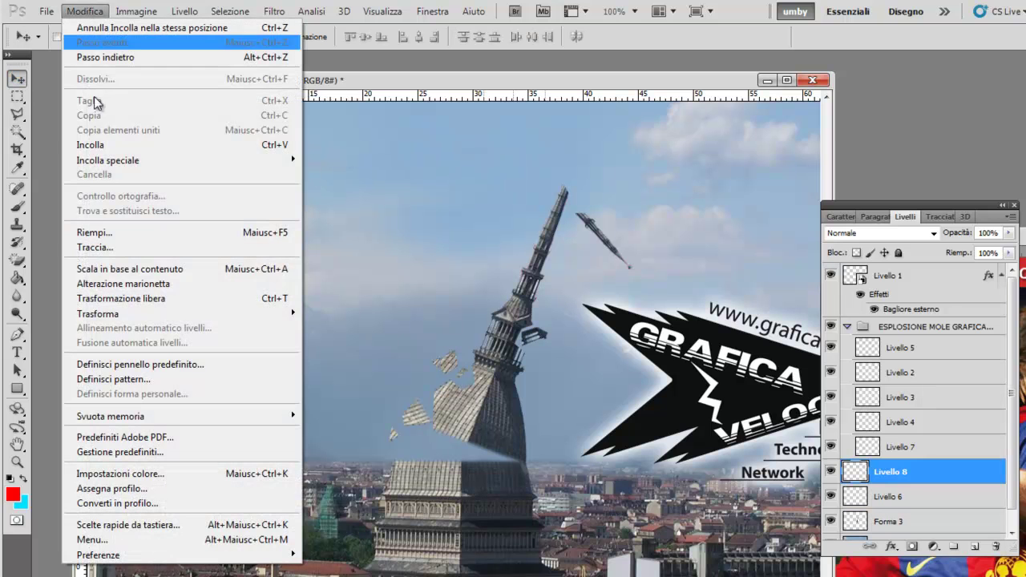
pyautogui.click(324, 350)
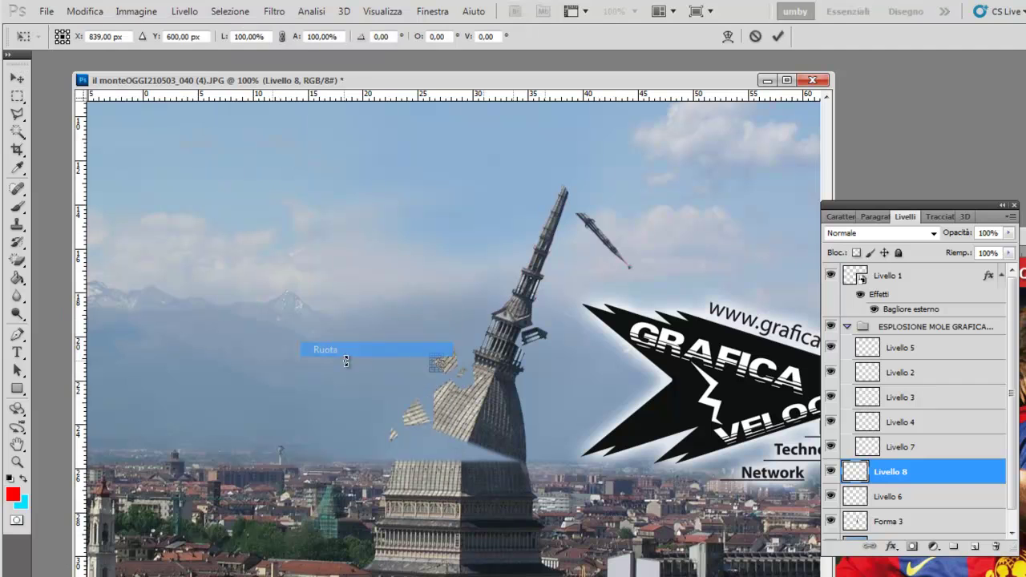
pyautogui.moveTo(402, 384); pyautogui.dragTo(416, 402)
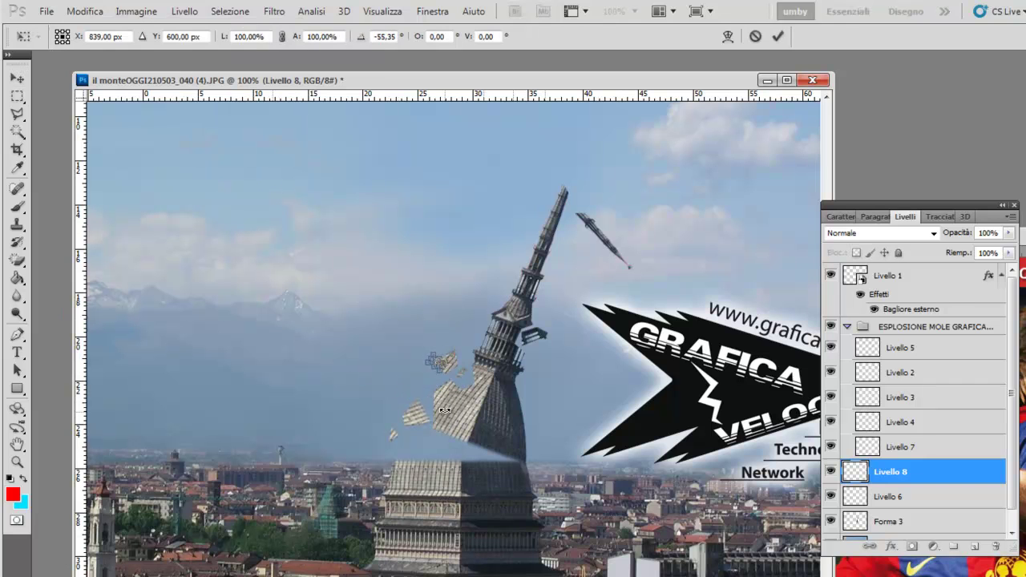
pyautogui.press('Return')
pyautogui.scroll(1, 449, 415)
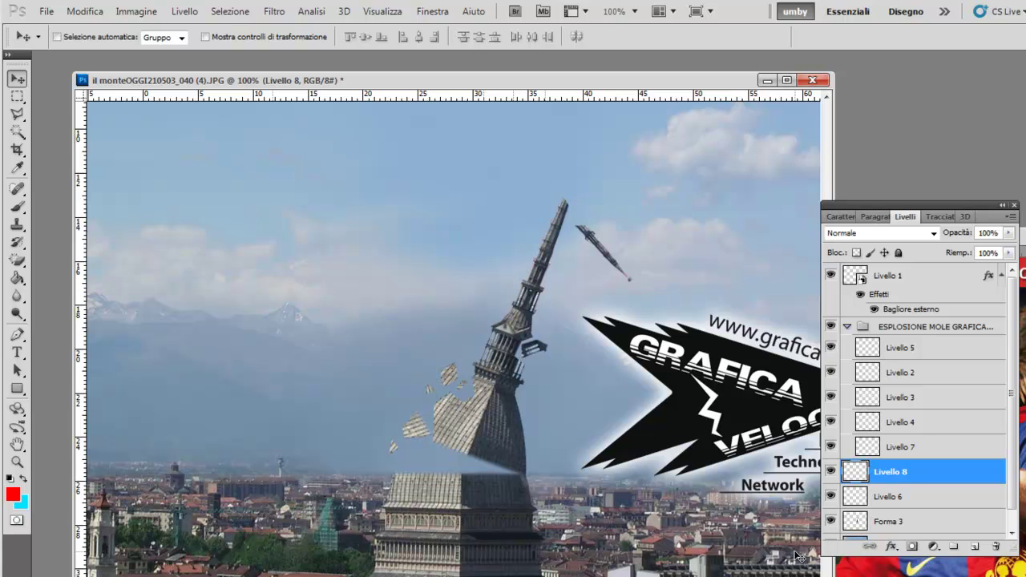
pyautogui.hotkey('ctrl', '-')
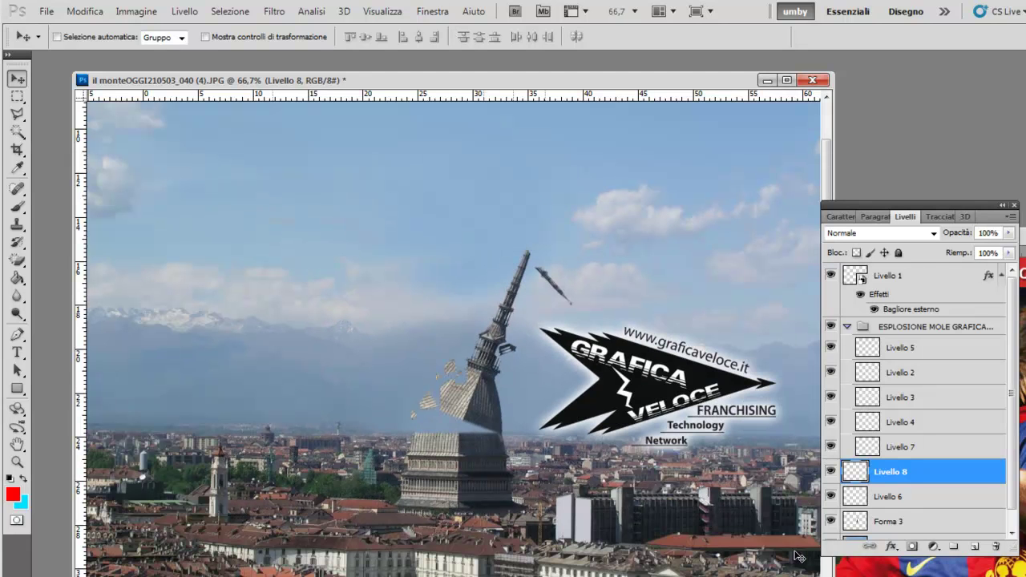
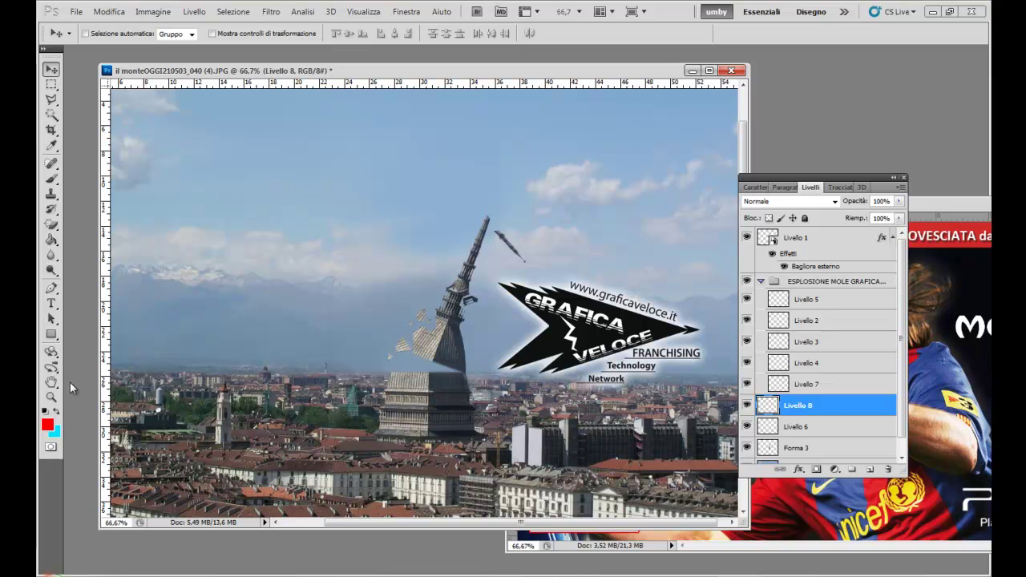
# Step: Zoom in to 200% on the Mole tower
pyautogui.click(52, 397)
pyautogui.click(491, 358)
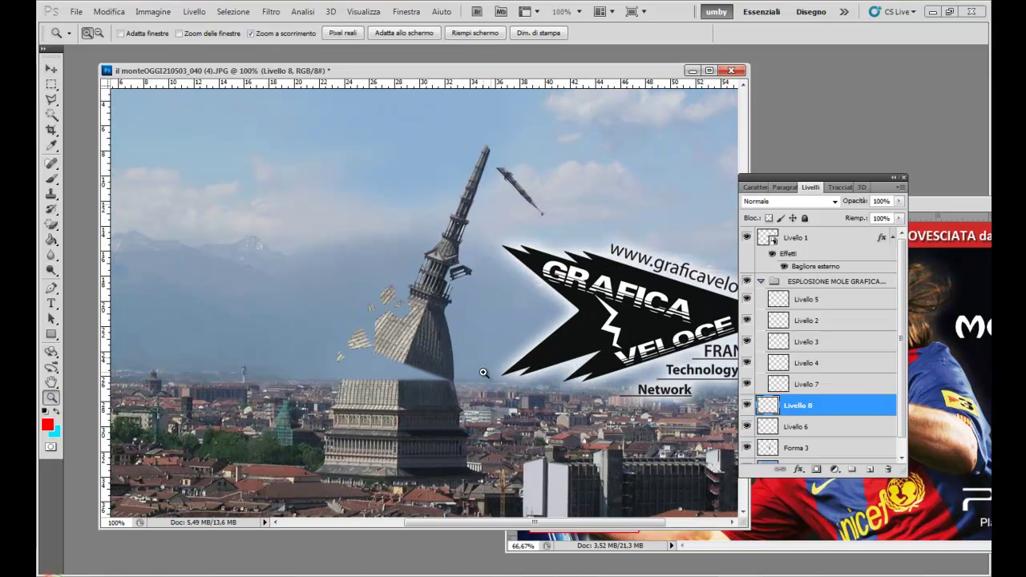
pyautogui.click(481, 374)
pyautogui.click(51, 99)
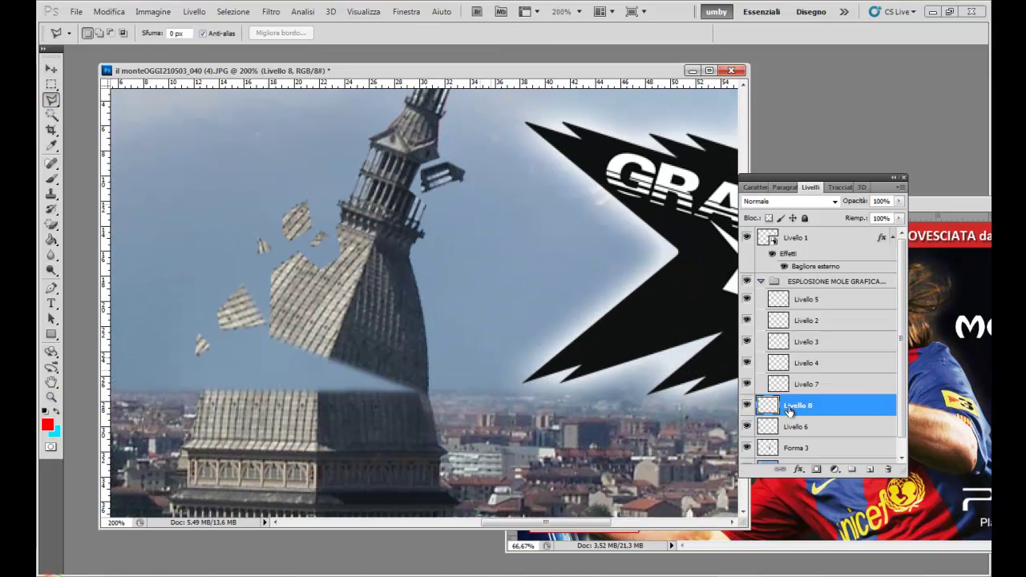
pyautogui.click(51, 68)
# Step: Select the tower's Forma 3 layer and rename it MOLE
pyautogui.rightClick(359, 289)
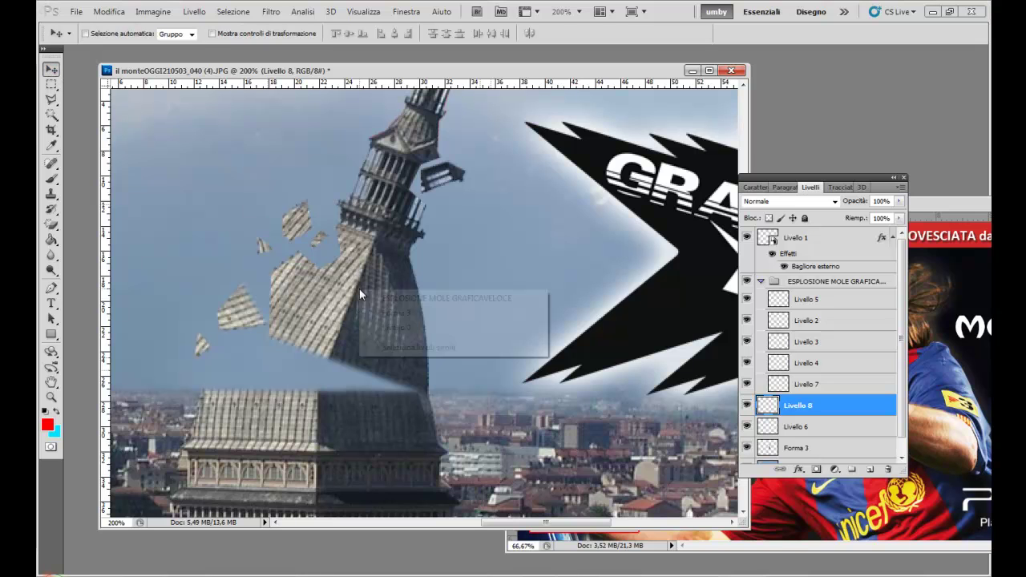
pyautogui.click(390, 302)
pyautogui.rightClick(389, 316)
pyautogui.click(412, 341)
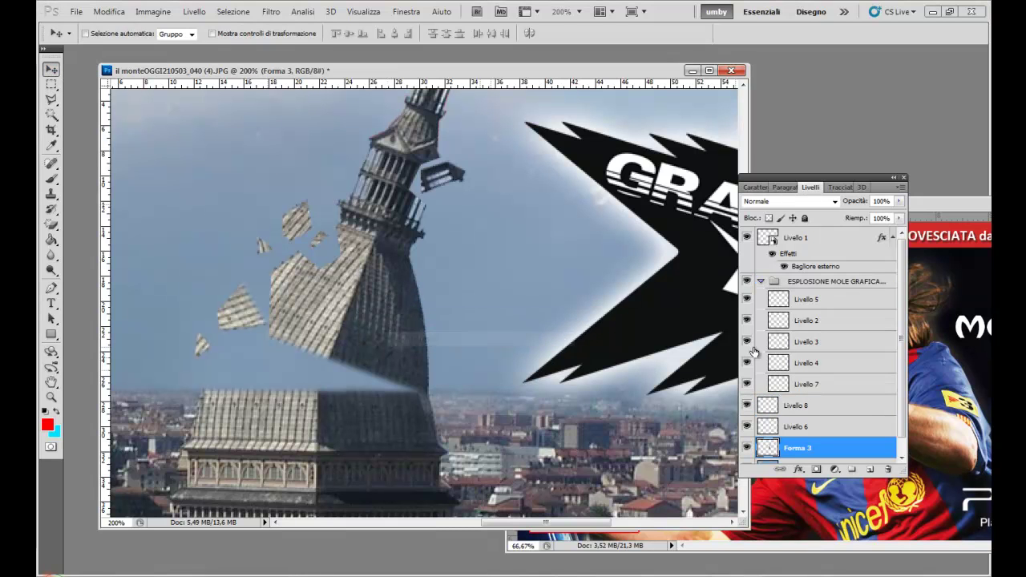
pyautogui.click(748, 448)
pyautogui.click(748, 448)
pyautogui.doubleClick(799, 449)
pyautogui.write('MOLE')
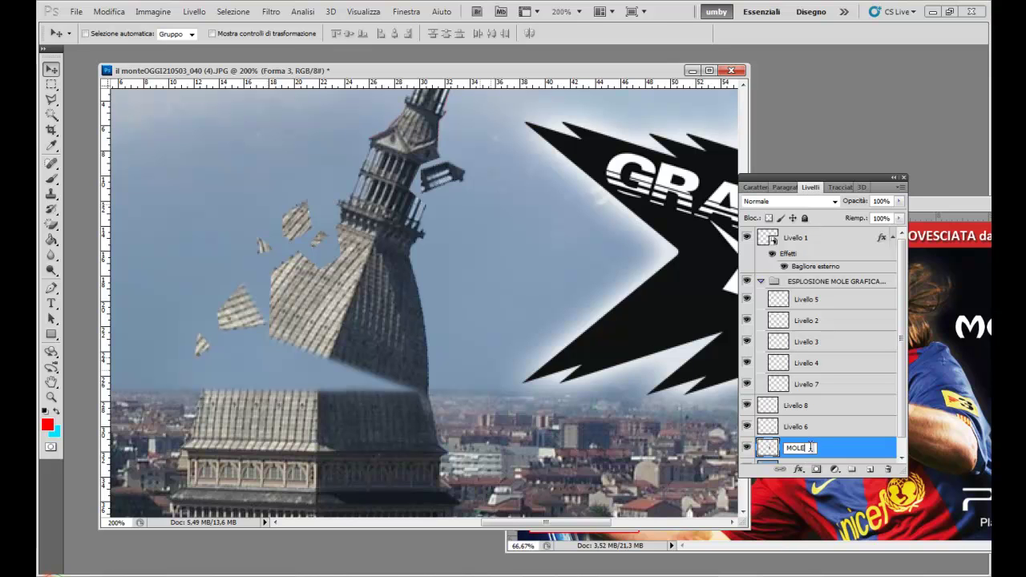
pyautogui.press('Return')
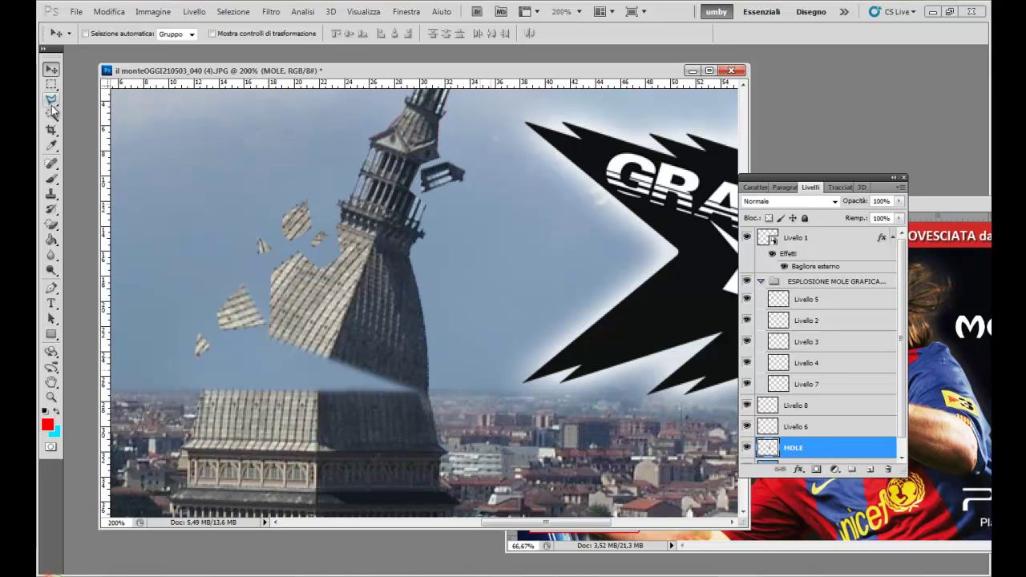
# Step: Move the Livello 1 Grafica Veloce logo down-left over the Mole, then hide its layer
pyautogui.click(51, 103)
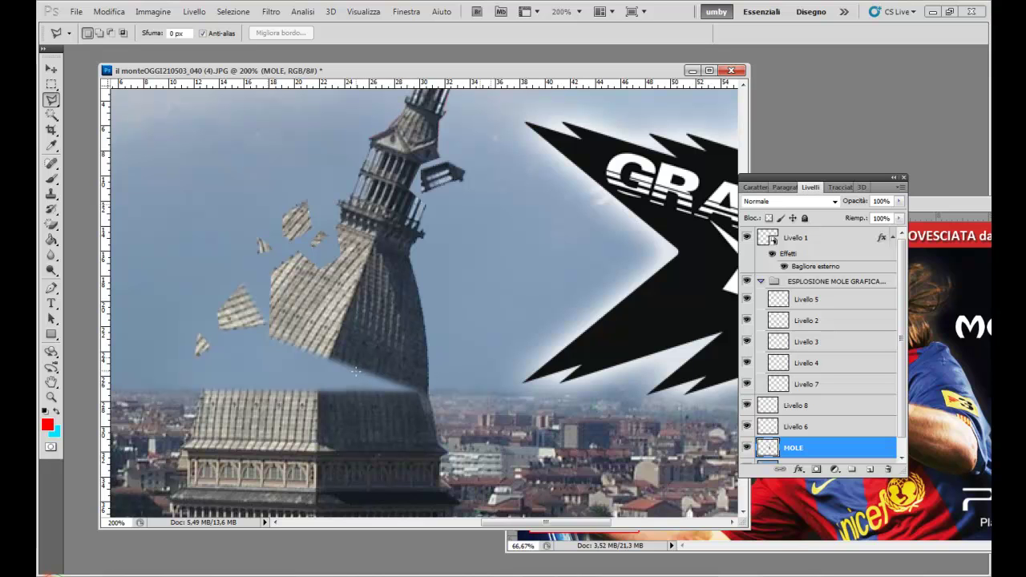
pyautogui.click(51, 70)
pyautogui.rightClick(701, 199)
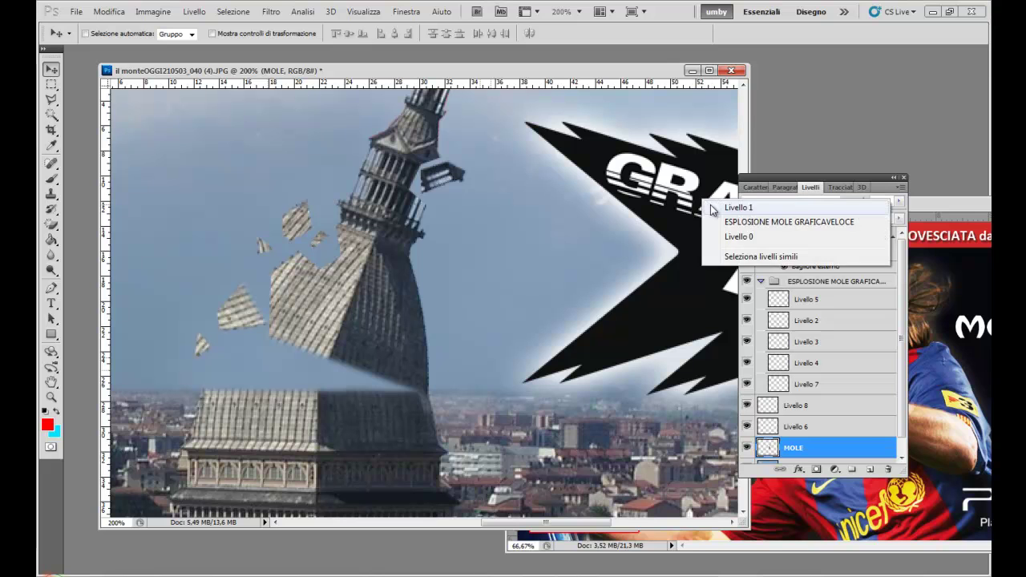
pyautogui.click(707, 203)
pyautogui.moveTo(702, 204); pyautogui.dragTo(158, 316)
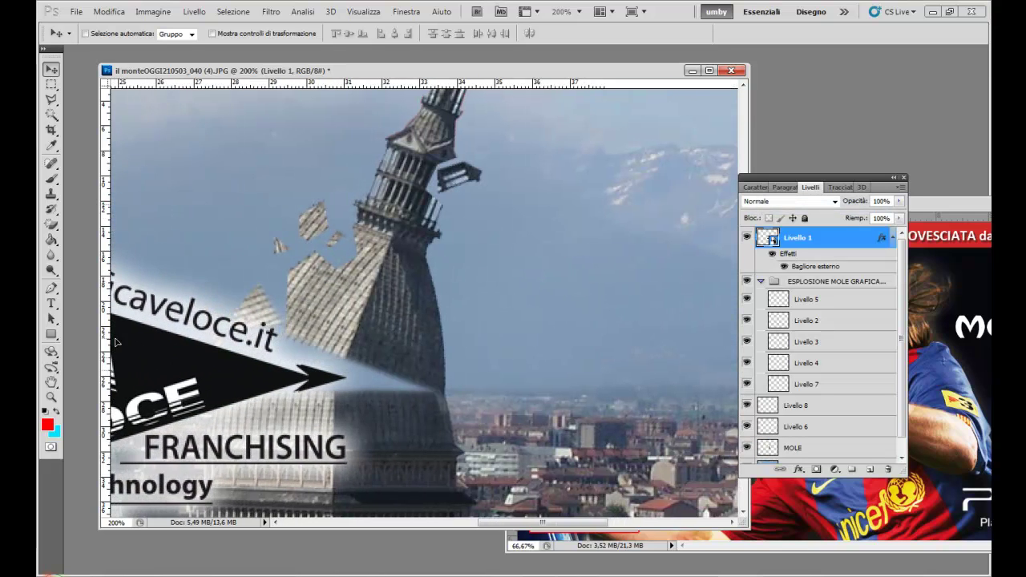
pyautogui.moveTo(158, 315)
pyautogui.mouseDown()
pyautogui.moveTo(191, 344)
pyautogui.moveTo(356, 354)
pyautogui.mouseUp()
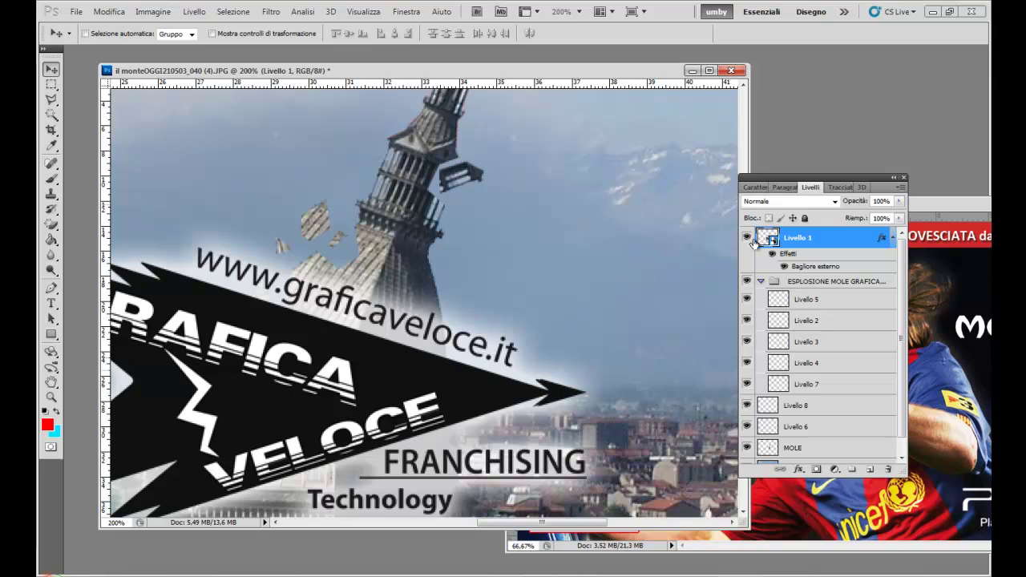
pyautogui.click(746, 237)
# Step: Cut the lasso-selected spire base from MOLE and paste it in place as Livello 9
pyautogui.click(51, 99)
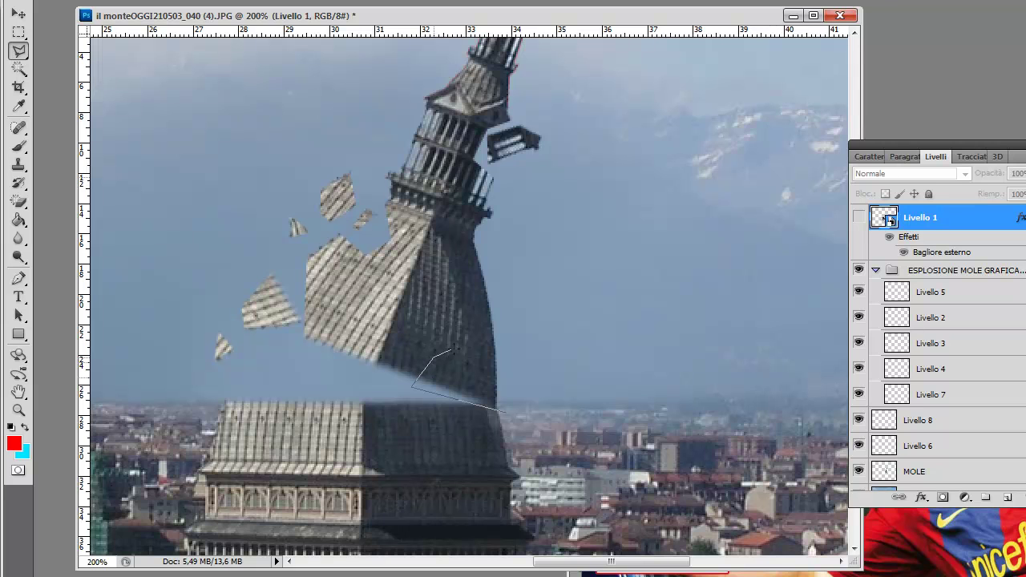
pyautogui.click(522, 335)
pyautogui.doubleClick(521, 409)
pyautogui.click(84, 0)
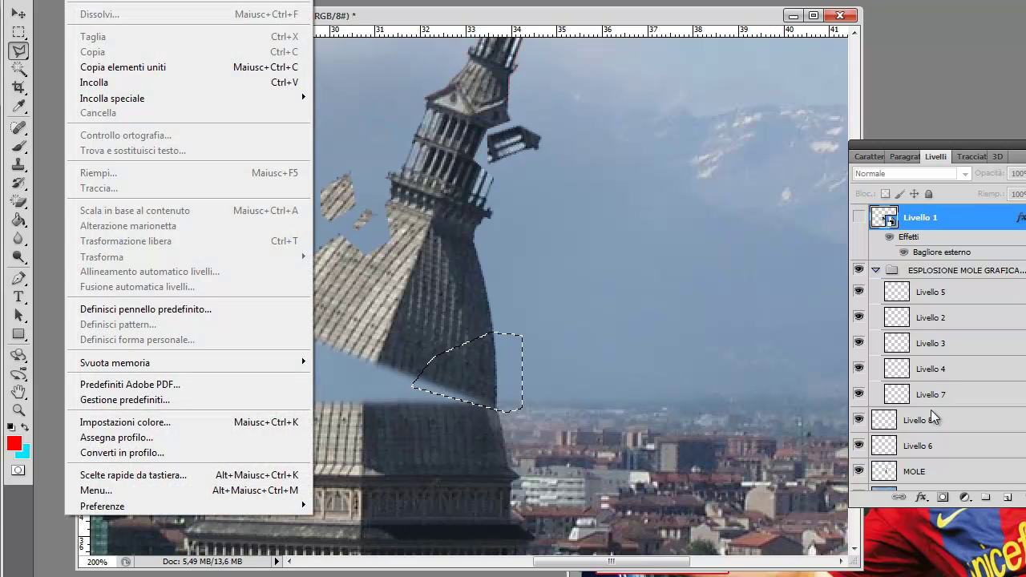
pyautogui.click(932, 469)
pyautogui.click(84, 0)
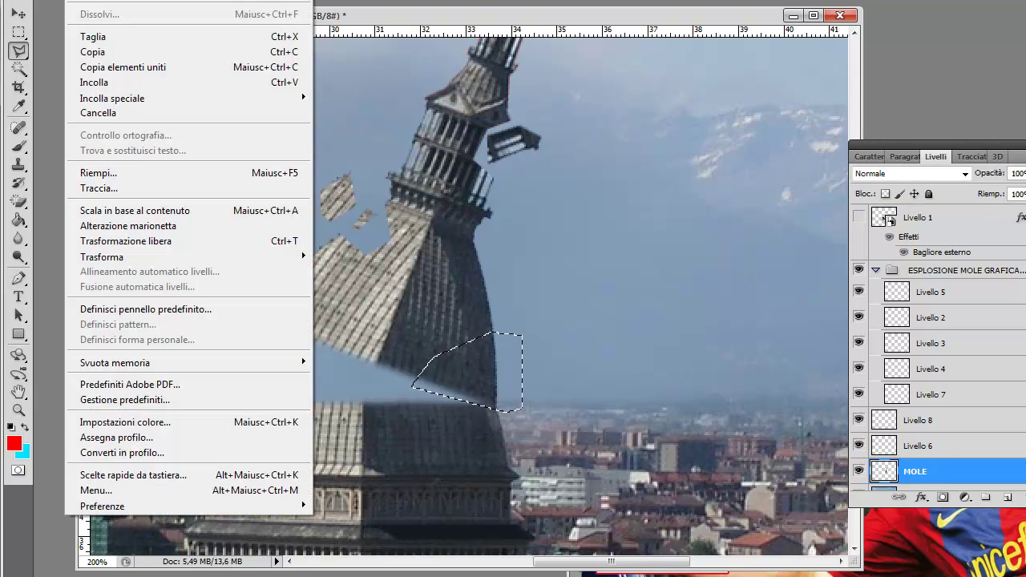
pyautogui.click(128, 33)
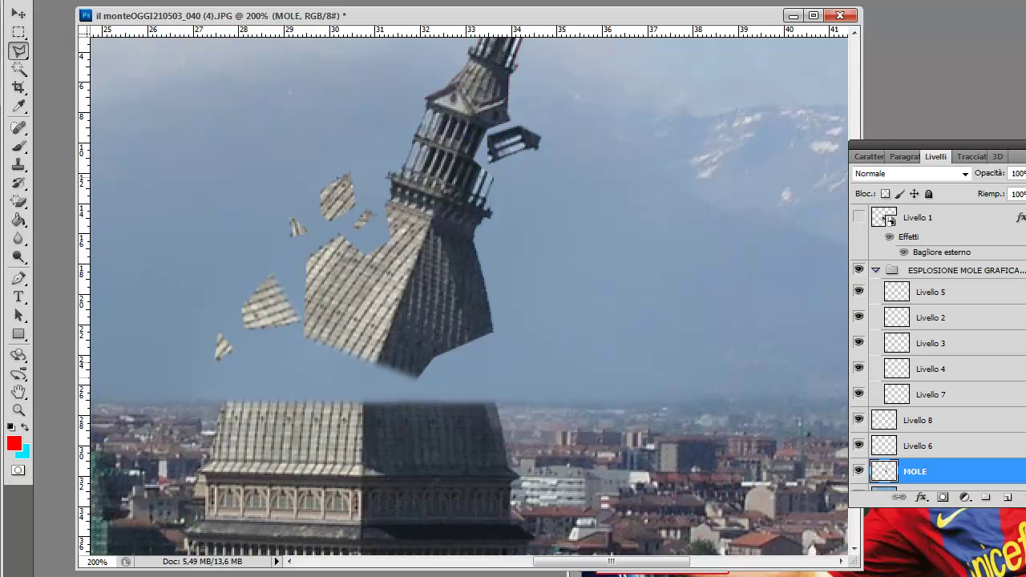
pyautogui.click(84, 0)
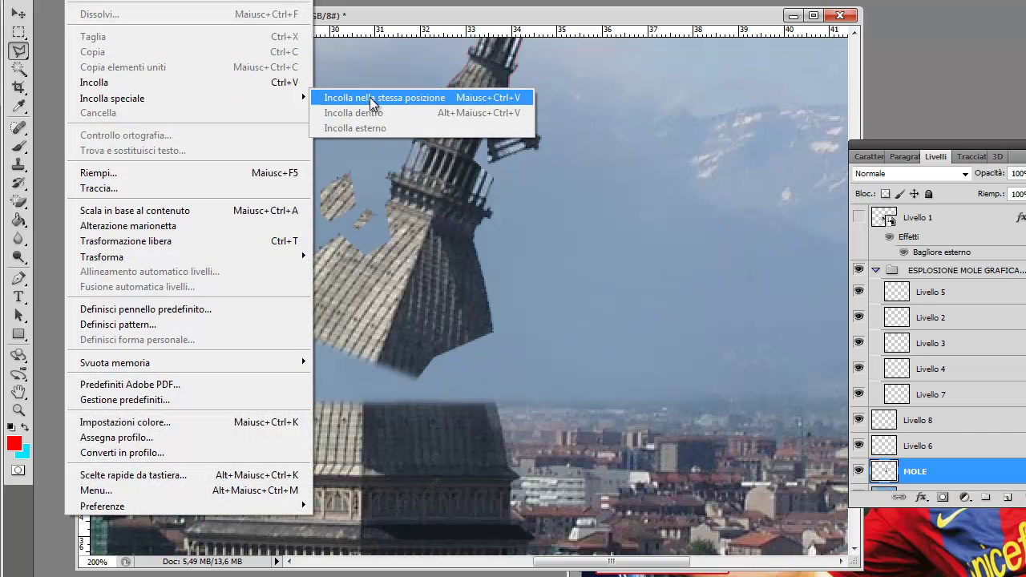
pyautogui.click(371, 98)
# Step: Push the Livello 9 fragment right, rotate it to a tilt, then nudge it further right and down
pyautogui.press('v')
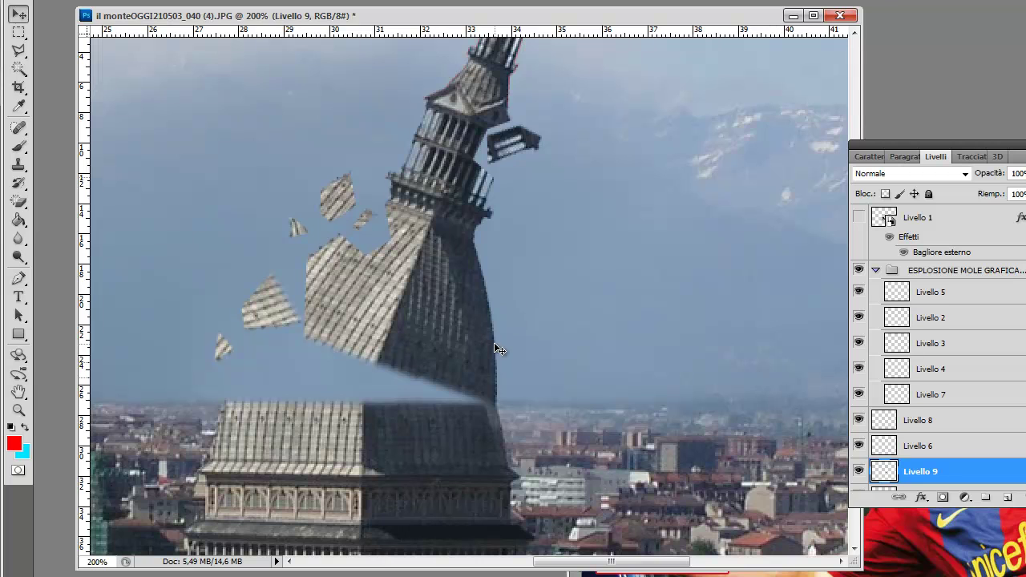
pyautogui.moveTo(488, 377)
pyautogui.mouseDown()
pyautogui.moveTo(545, 404)
pyautogui.moveTo(540, 412)
pyautogui.mouseUp()
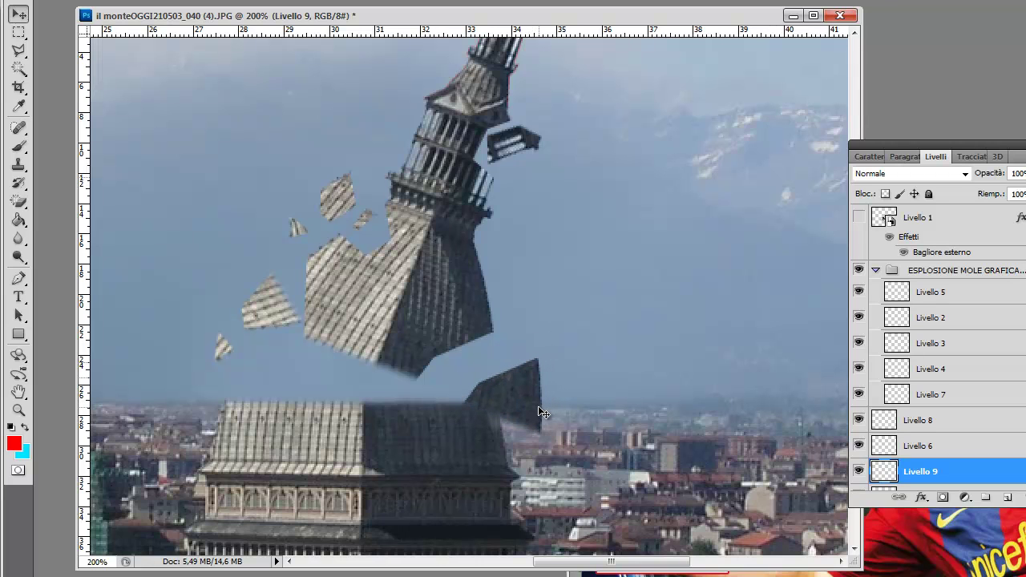
pyautogui.click(80, 1)
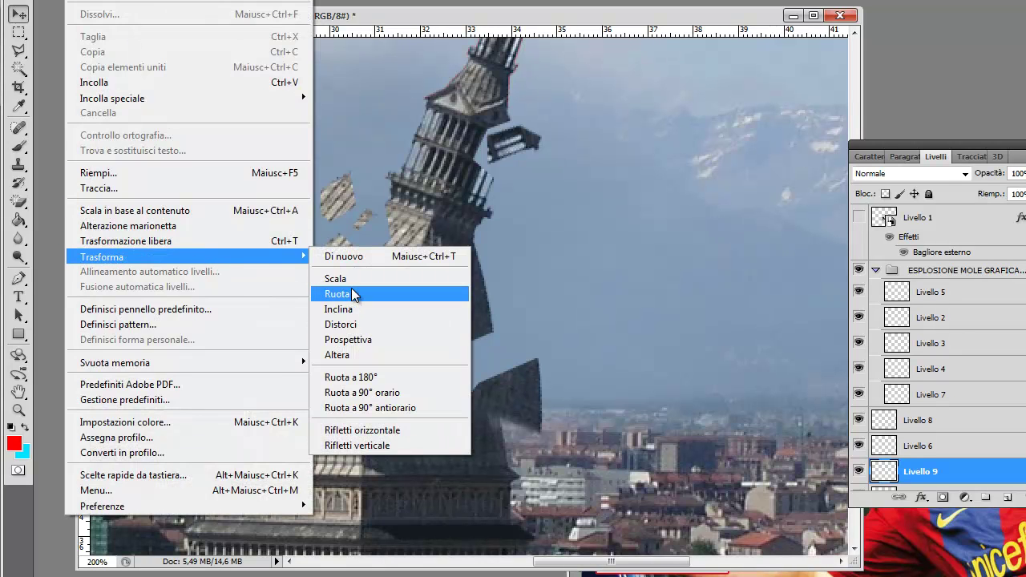
pyautogui.click(351, 293)
pyautogui.moveTo(574, 355); pyautogui.dragTo(598, 377)
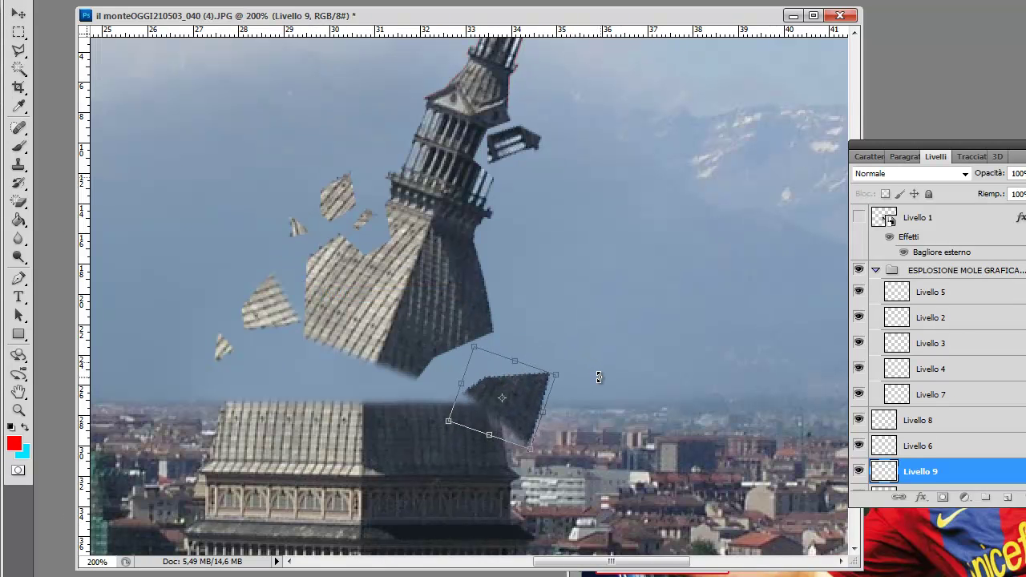
pyautogui.press('Return')
pyautogui.moveTo(539, 399); pyautogui.dragTo(580, 415)
pyautogui.scroll(-2, 620, 390)
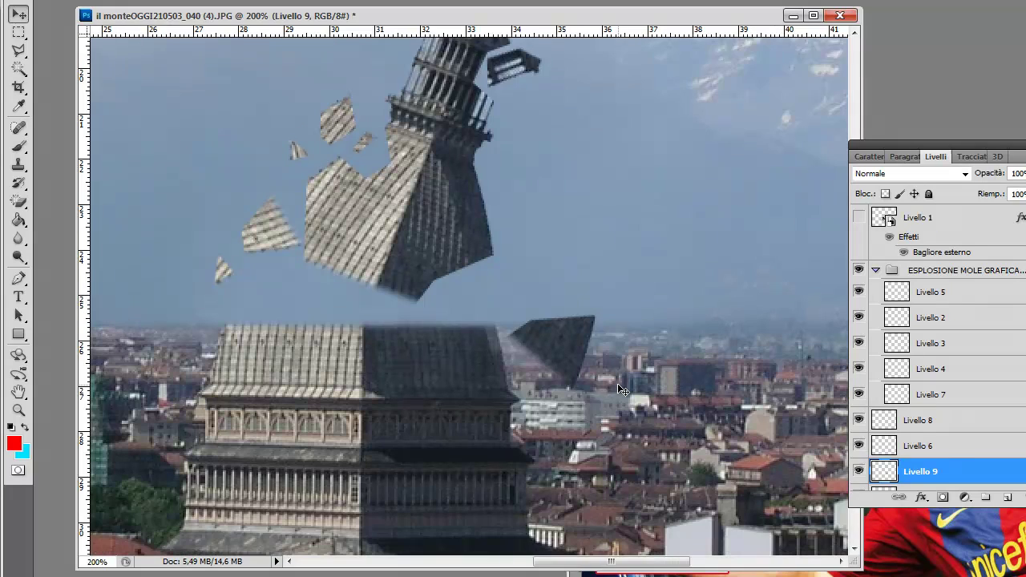
pyautogui.scroll(-1, 618, 385)
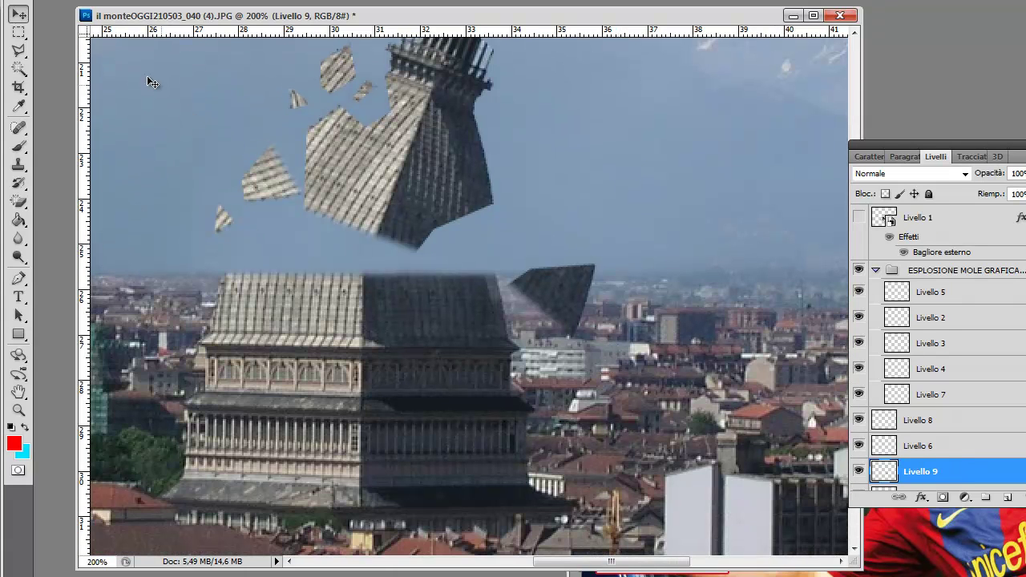
pyautogui.click(17, 51)
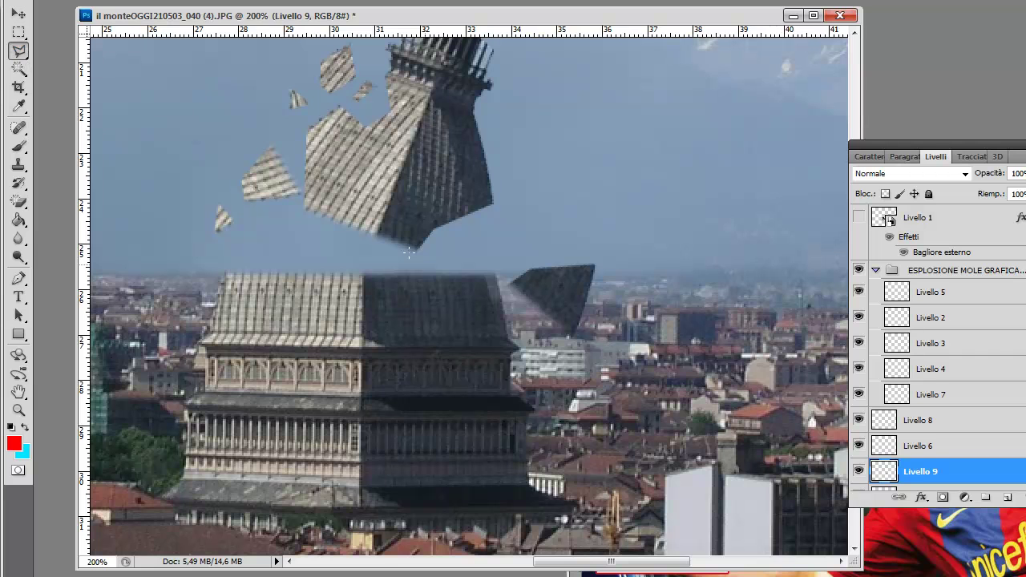
# Step: Copy a lassoed part of the fragment and paste it in place as Livello 10
pyautogui.click(539, 339)
pyautogui.click(117, 6)
pyautogui.click(124, 52)
pyautogui.click(116, 7)
pyautogui.click(359, 98)
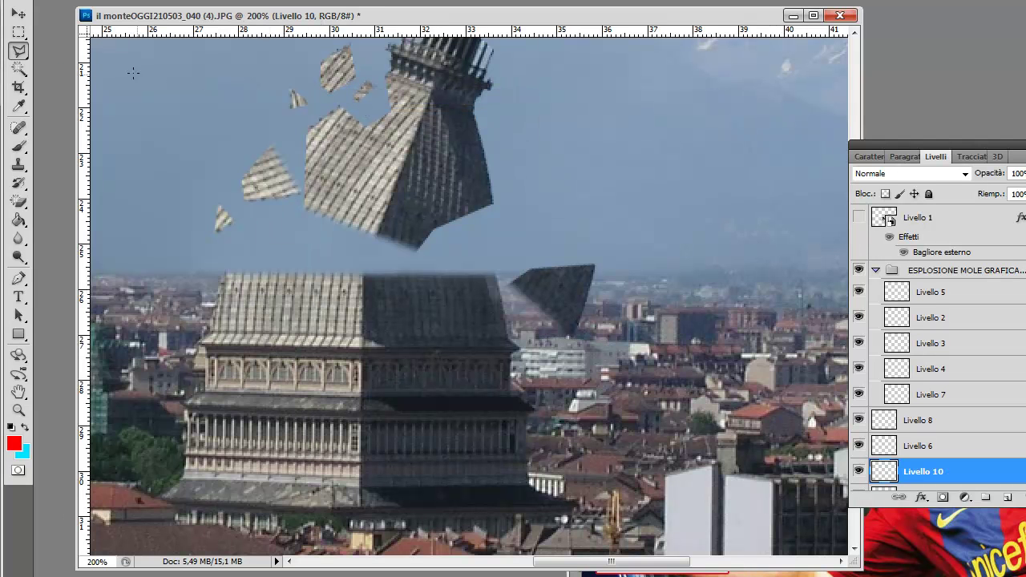
pyautogui.click(21, 16)
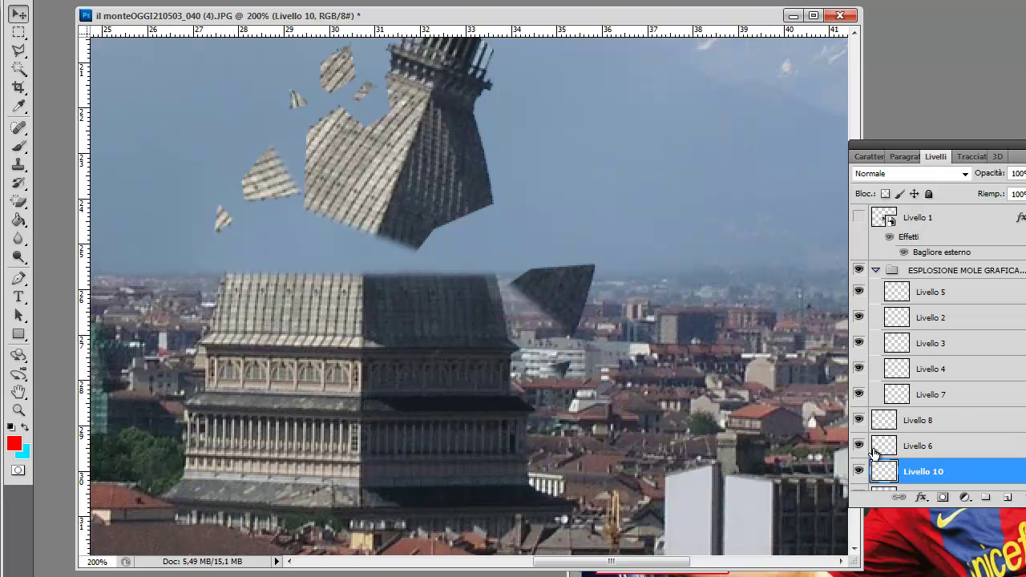
# Step: Reselect Livello 9, then copy another lassoed area and paste it in place as Livello 11
pyautogui.rightClick(570, 295)
pyautogui.click(593, 302)
pyautogui.rightClick(570, 295)
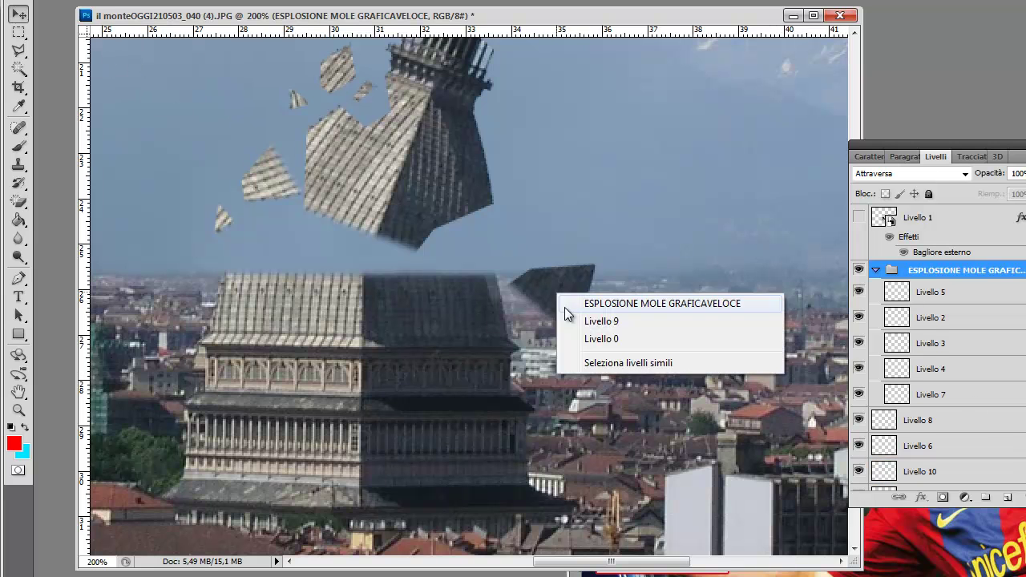
pyautogui.click(577, 320)
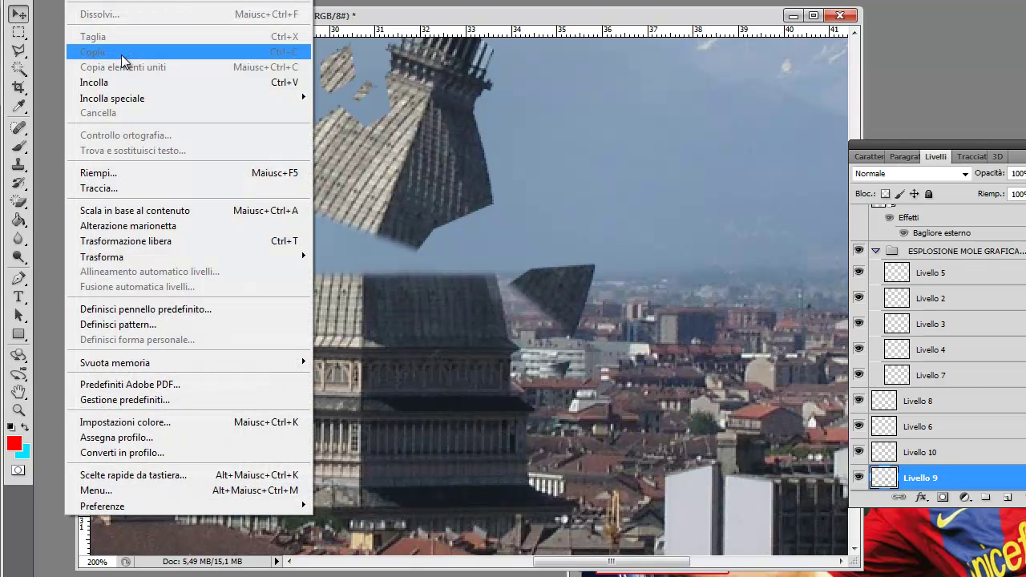
pyautogui.press('l')
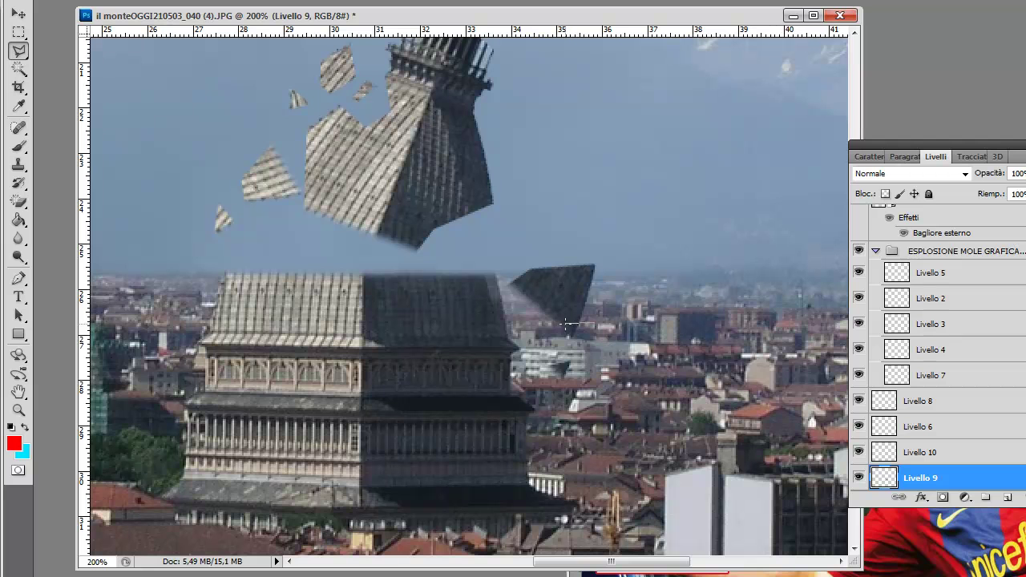
pyautogui.doubleClick(603, 322)
pyautogui.click(116, 1)
pyautogui.click(122, 51)
pyautogui.click(120, 1)
pyautogui.click(389, 99)
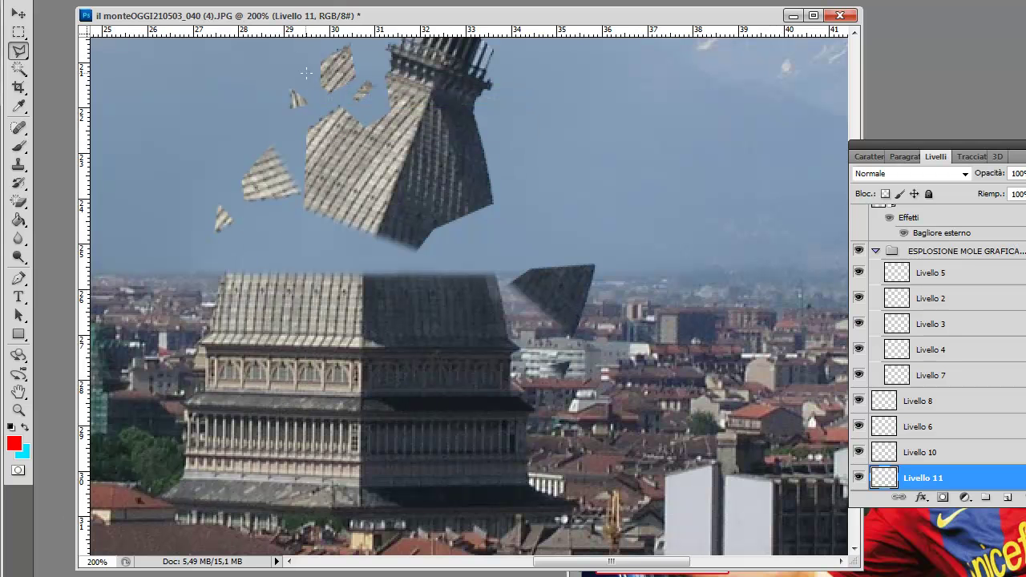
pyautogui.click(20, 13)
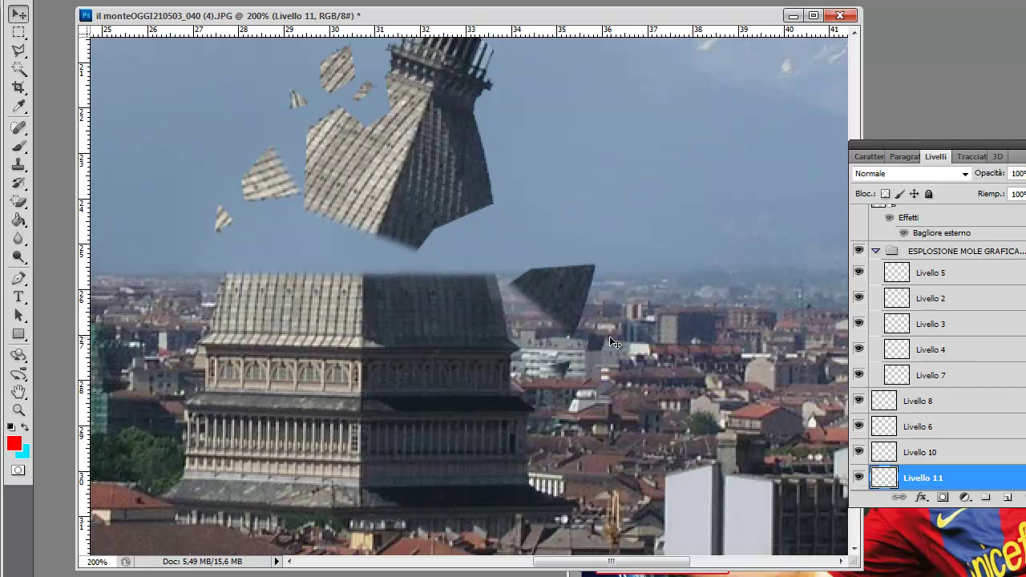
pyautogui.click(80, 1)
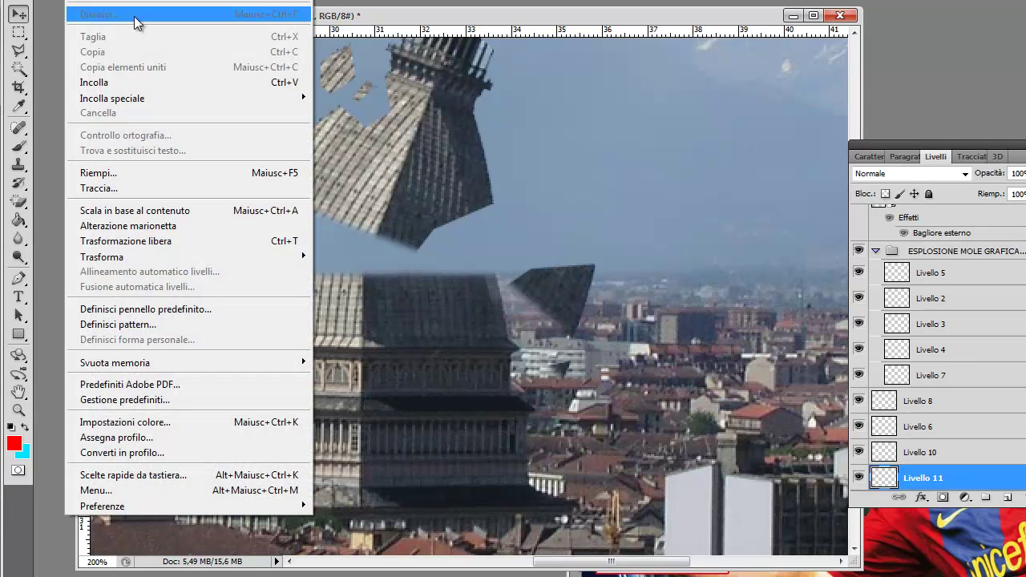
pyautogui.click(183, 61)
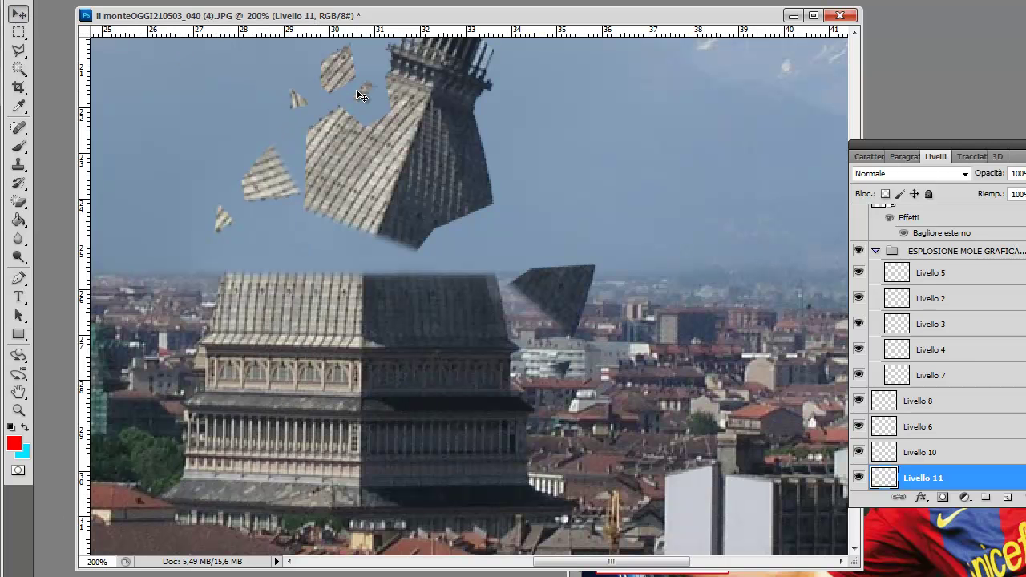
# Step: Undo the last paste, then cut the roof selection and paste it back in place, rotated
pyautogui.hotkey('ctrl', 'z')
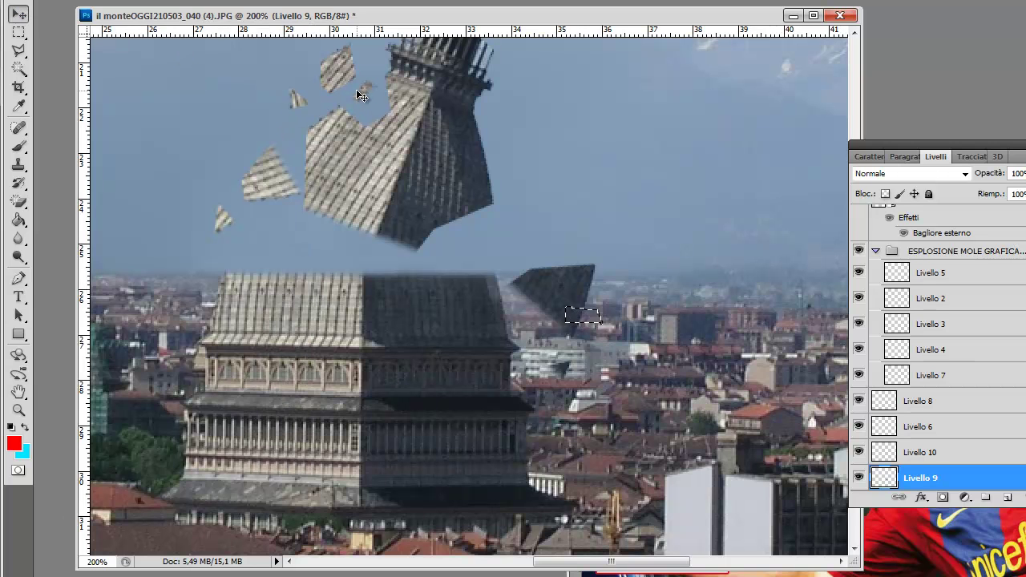
pyautogui.click(80, 0)
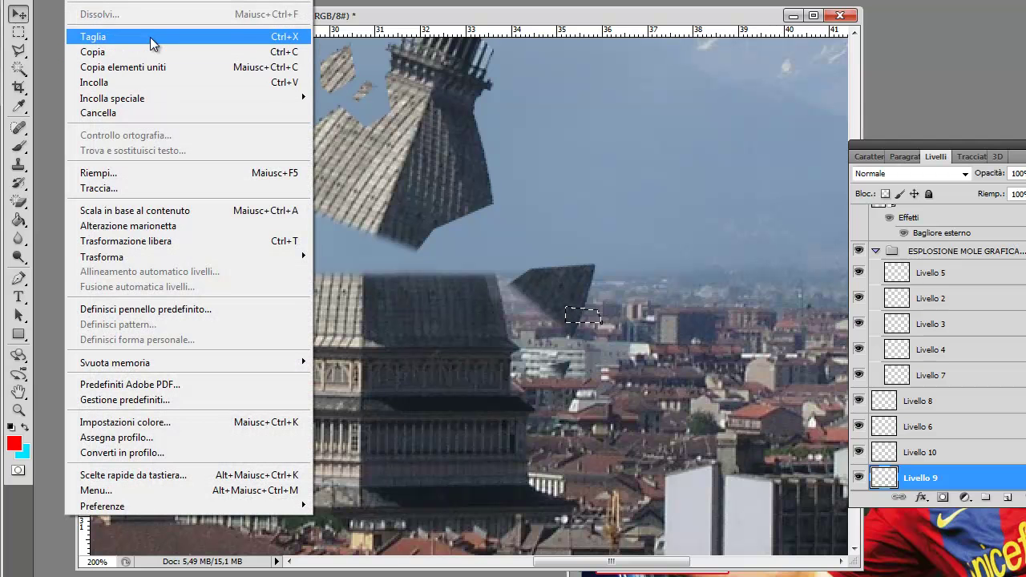
pyautogui.click(150, 37)
pyautogui.click(80, 0)
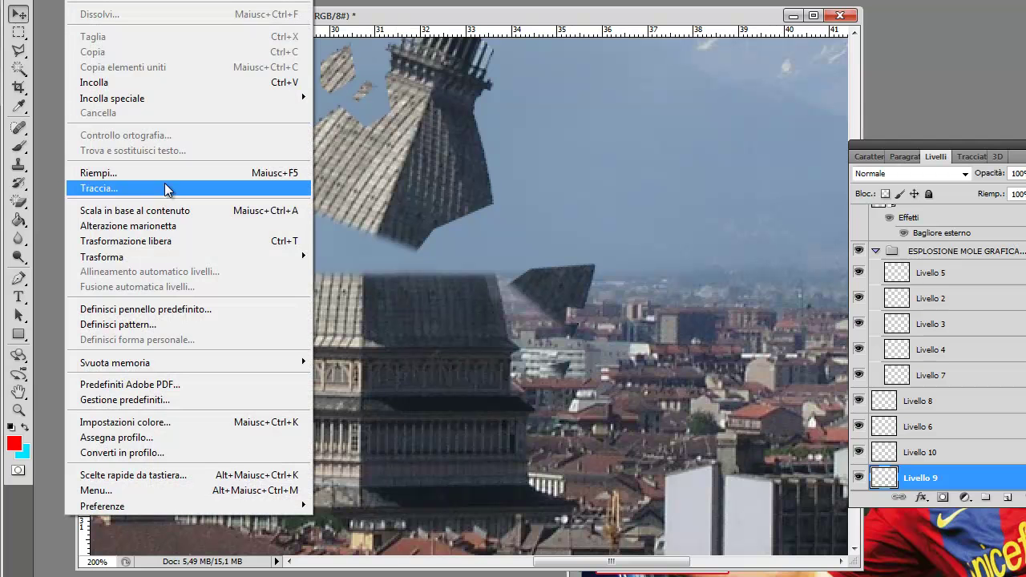
pyautogui.moveTo(113, 98)
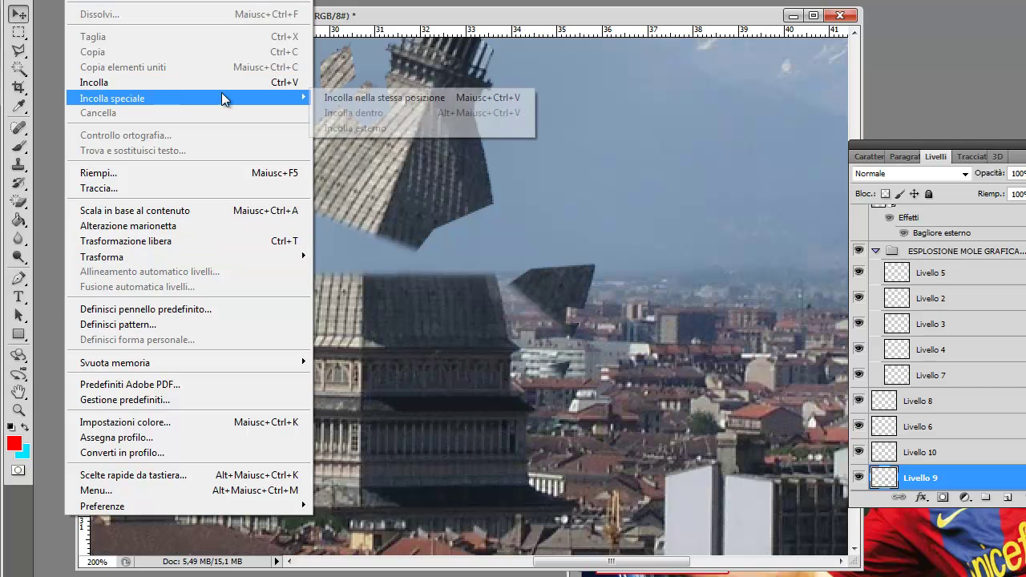
pyautogui.click(356, 98)
pyautogui.click(81, 0)
pyautogui.moveTo(102, 256)
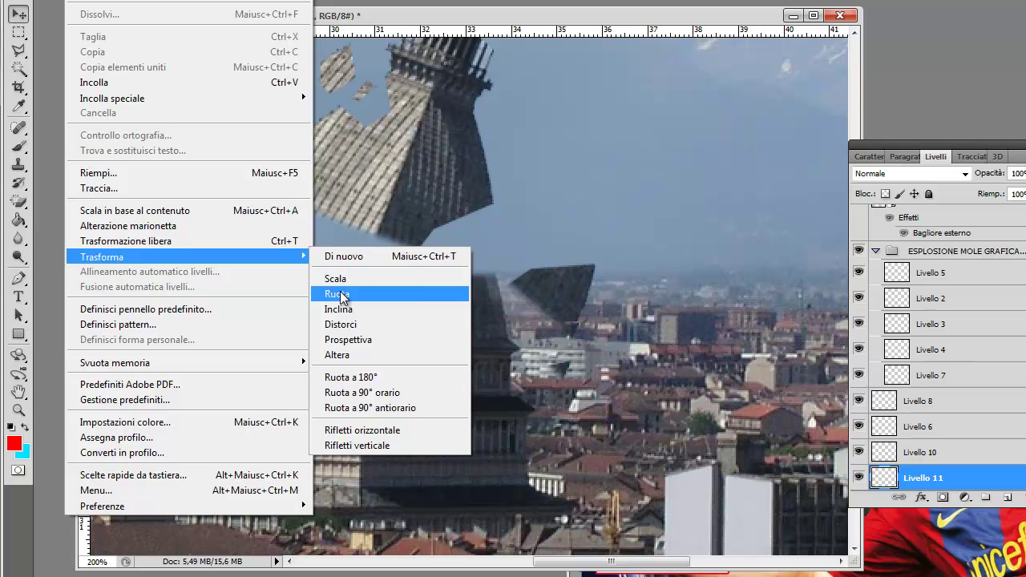
pyautogui.click(338, 294)
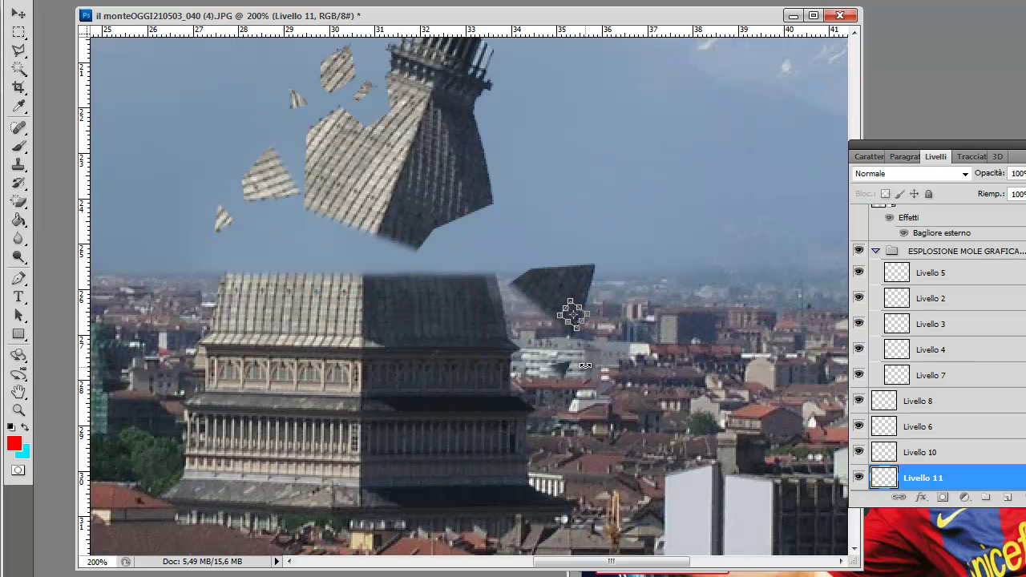
pyautogui.press('Return')
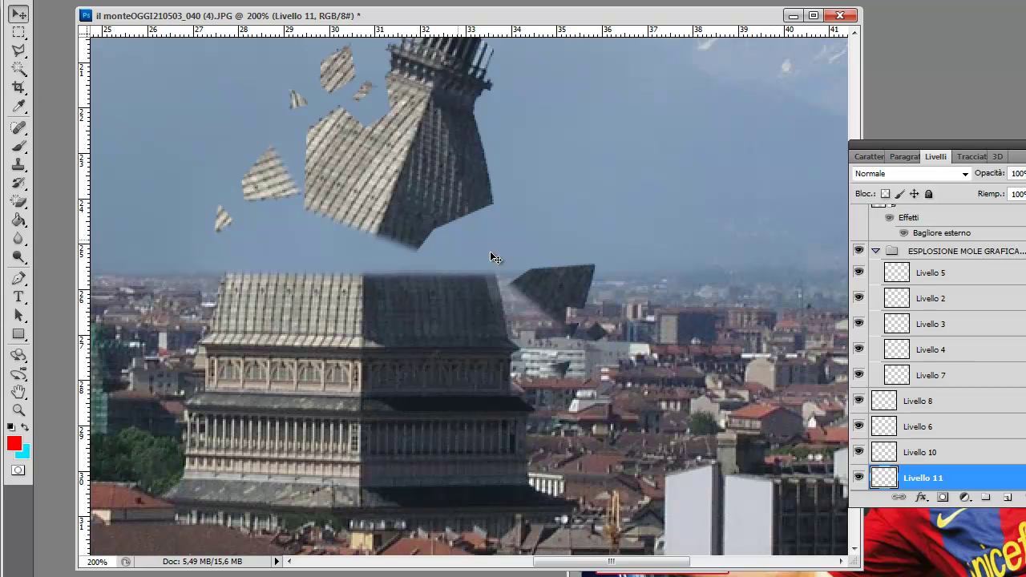
# Step: Select Livello 9 and lasso a small chunk by the dome, undoing a trial copy-paste
pyautogui.rightClick(545, 280)
pyautogui.click(574, 310)
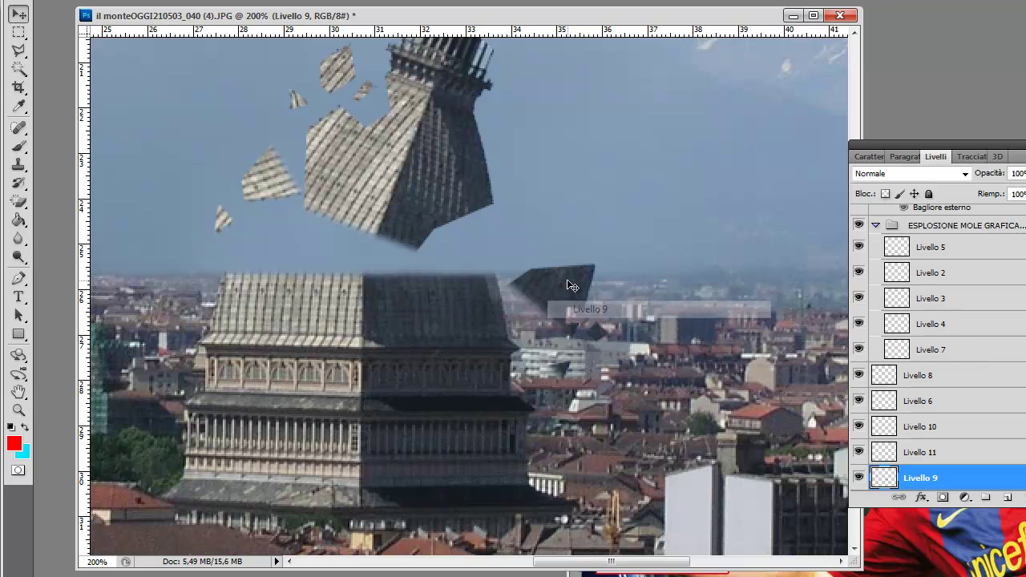
pyautogui.click(19, 51)
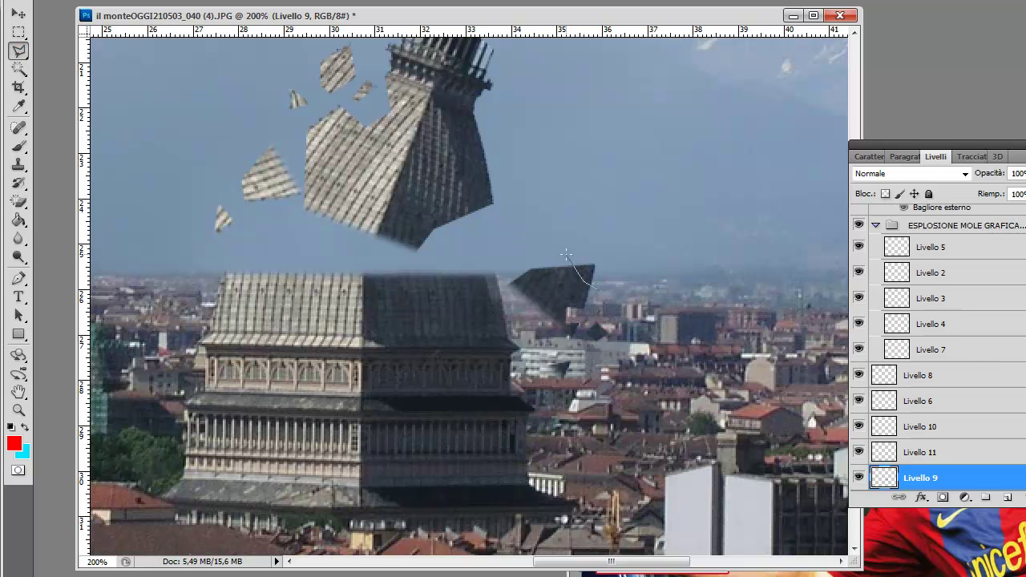
pyautogui.doubleClick(619, 292)
pyautogui.click(94, 4)
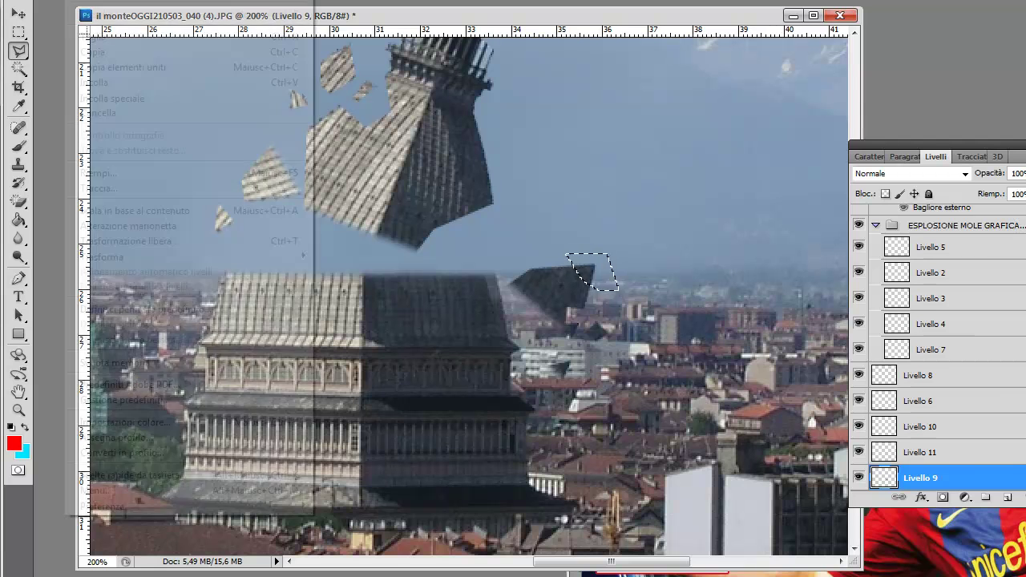
pyautogui.click(92, 51)
pyautogui.click(94, 5)
pyautogui.moveTo(112, 98)
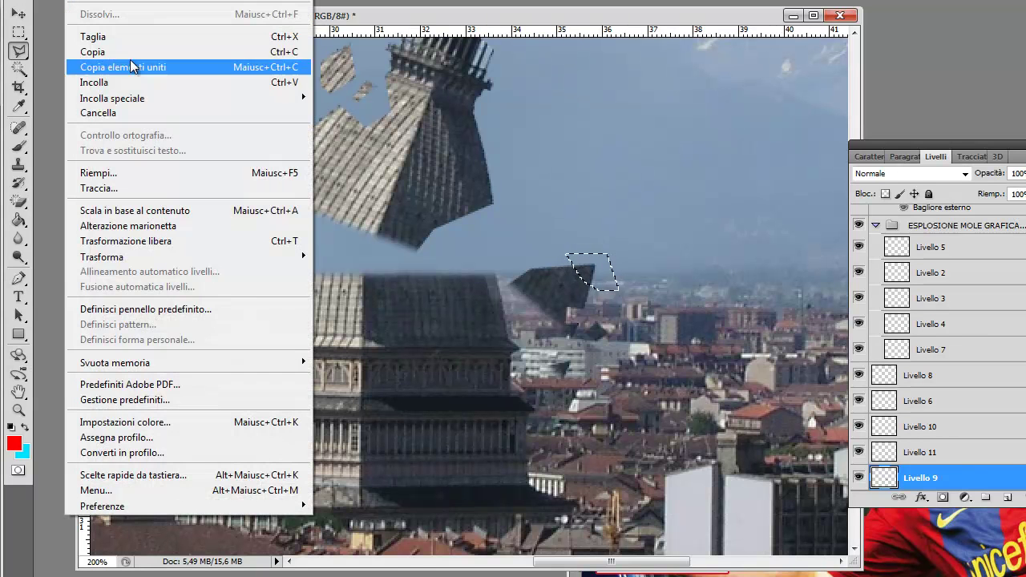
pyautogui.click(375, 100)
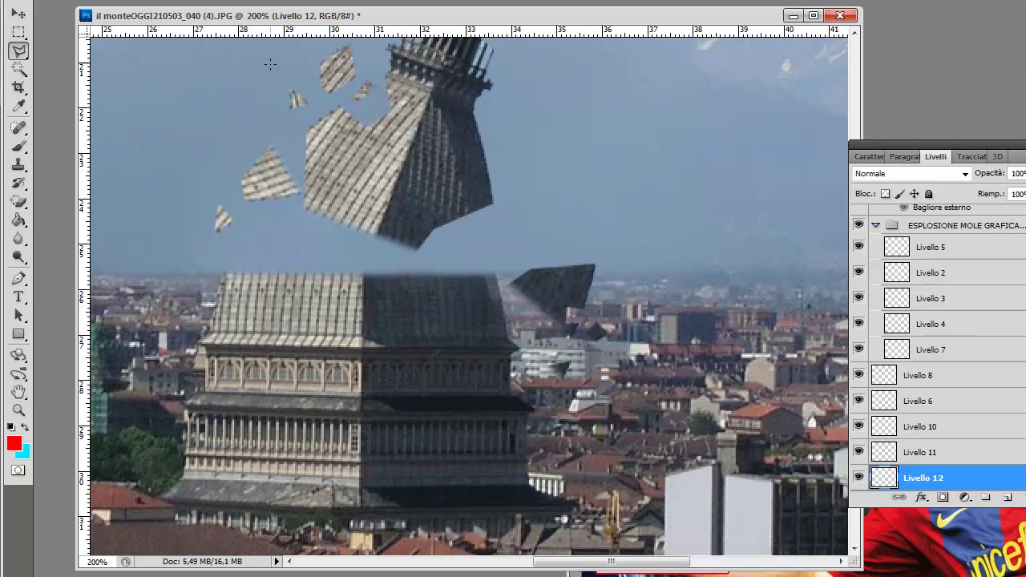
pyautogui.hotkey('ctrl', 'z')
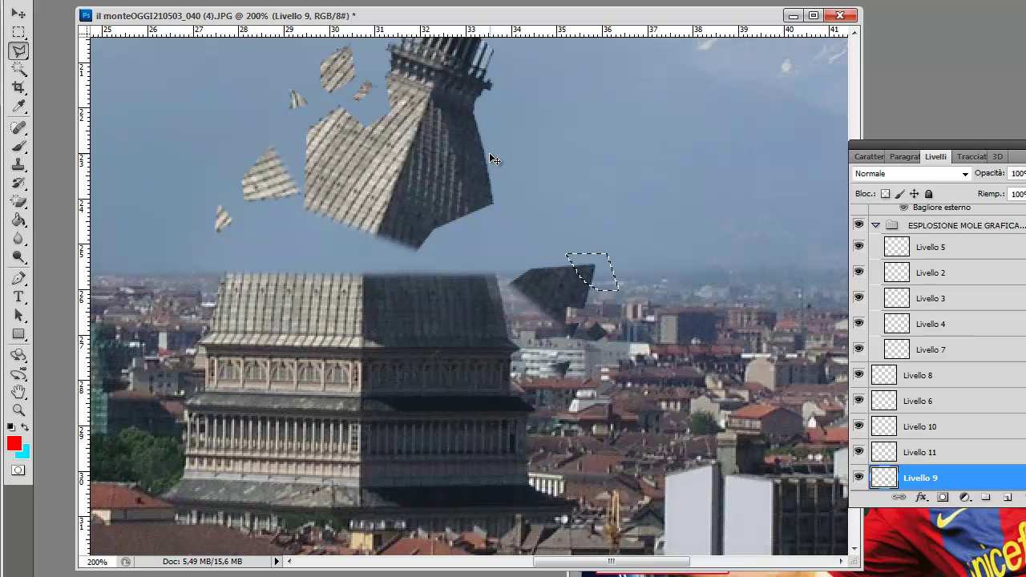
# Step: Cut the chunk, paste it in place as Livello 12, and scale it smaller
pyautogui.click(94, 4)
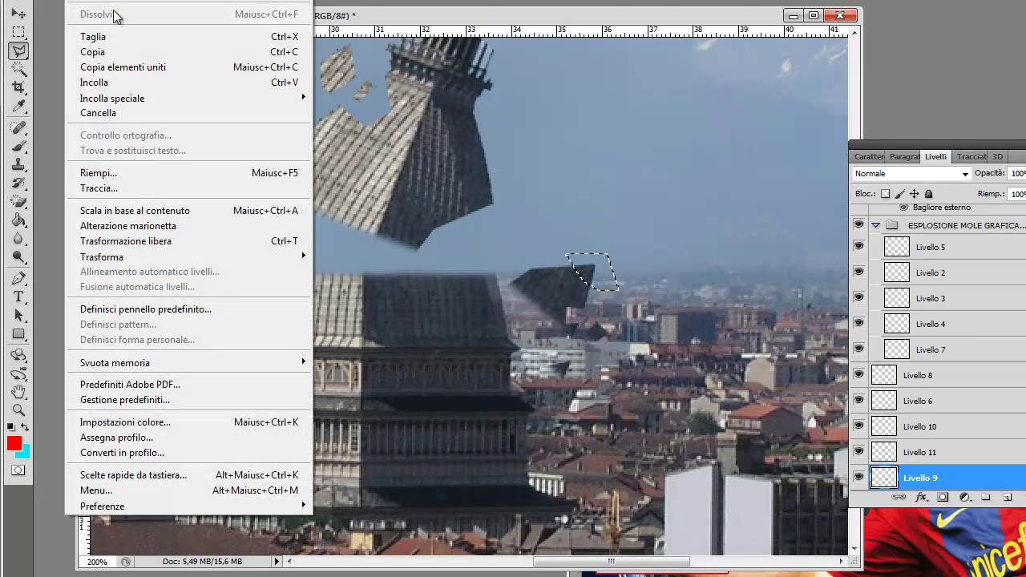
pyautogui.click(121, 41)
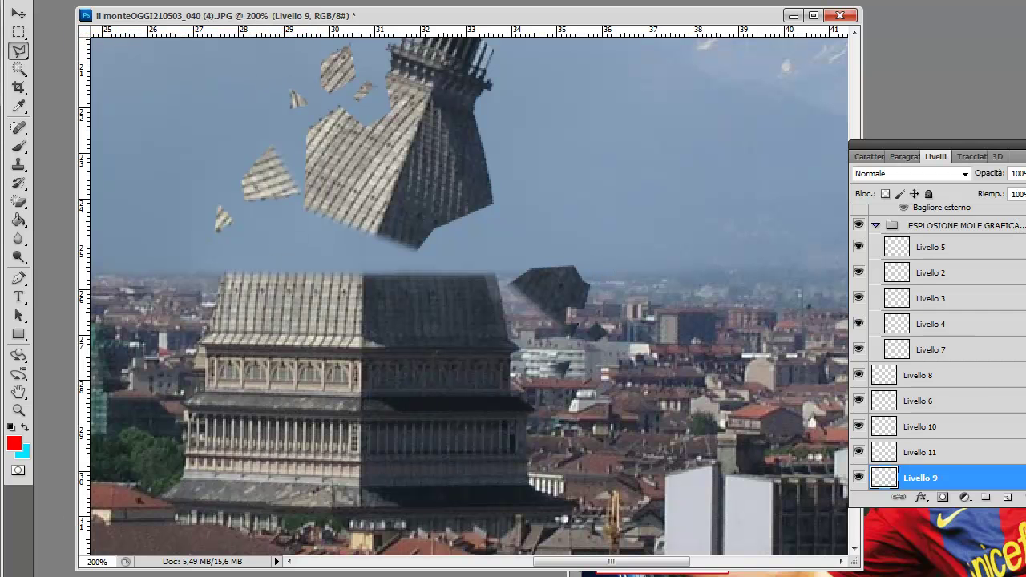
pyautogui.click(96, 5)
pyautogui.moveTo(112, 98)
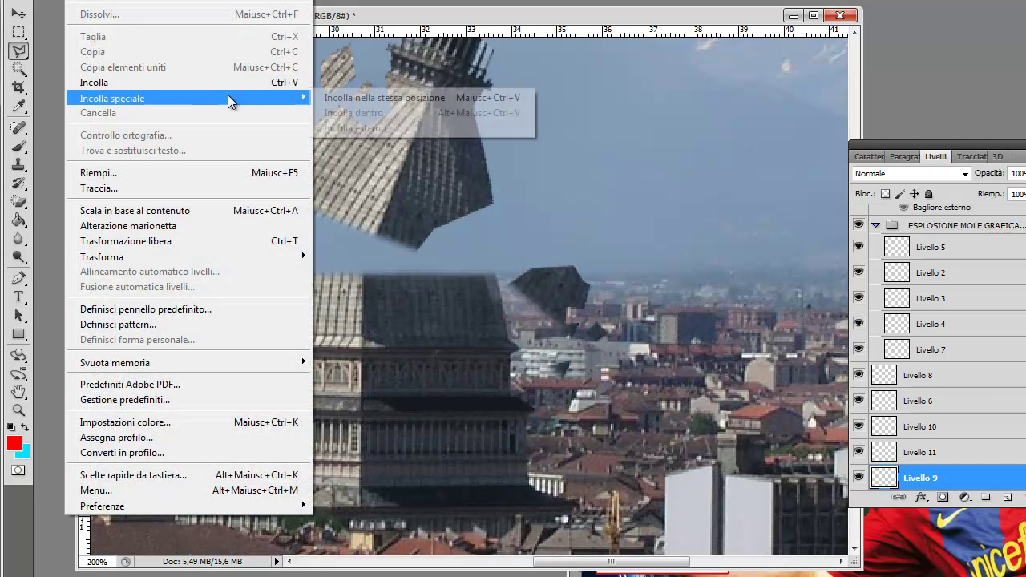
pyautogui.click(335, 99)
pyautogui.press('v')
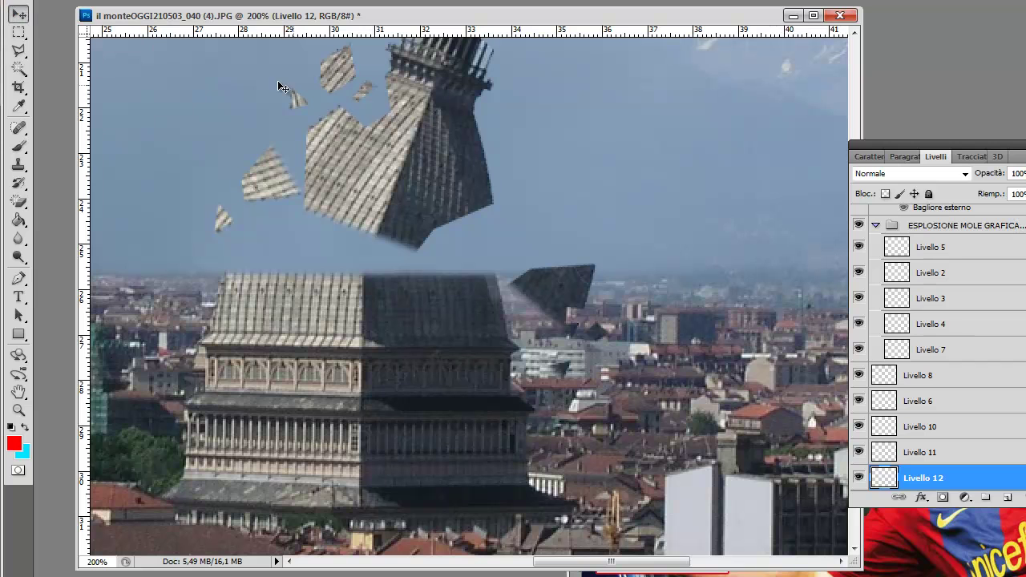
pyautogui.click(96, 5)
pyautogui.moveTo(102, 257)
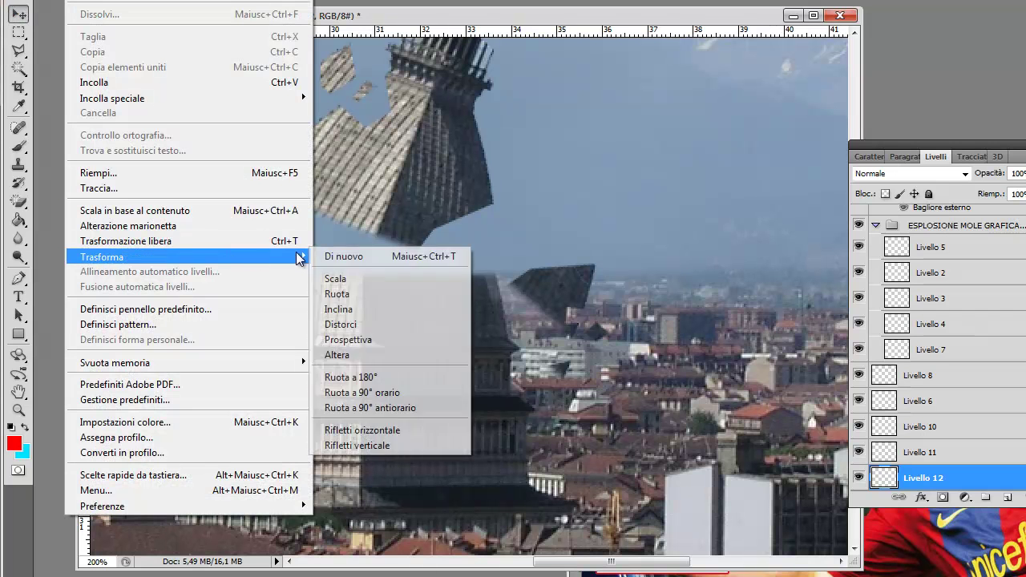
pyautogui.click(361, 280)
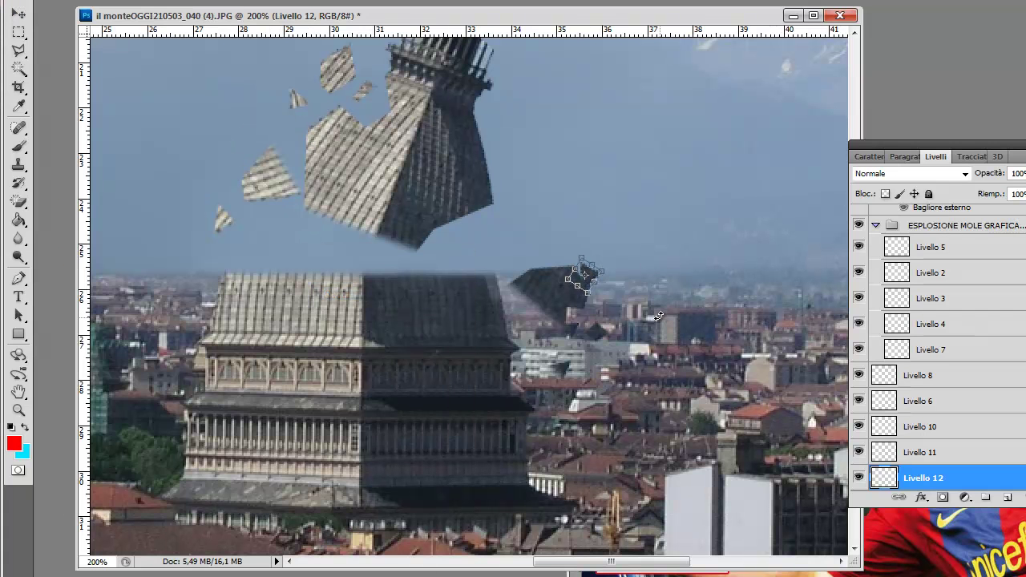
pyautogui.press('Return')
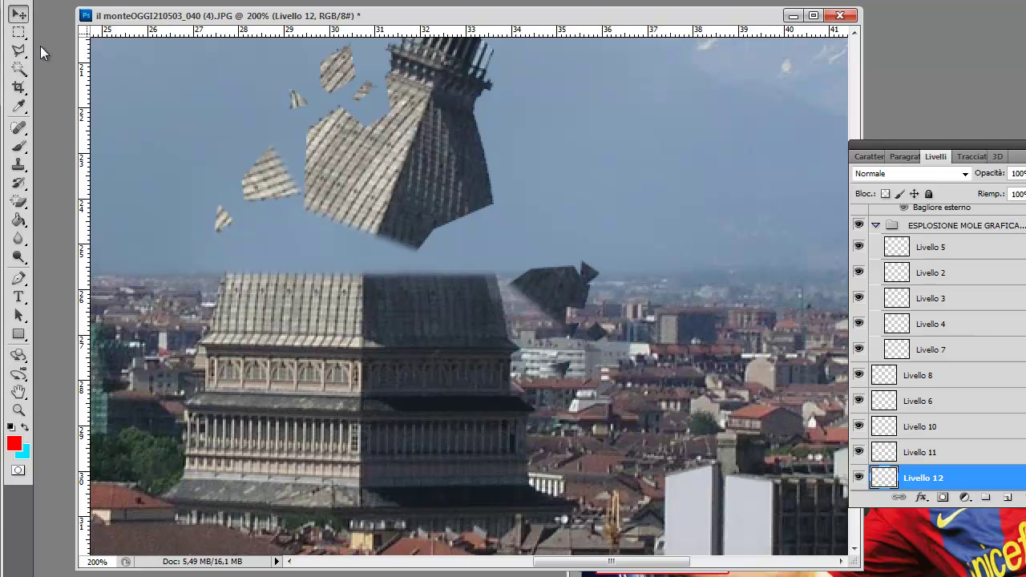
# Step: Reselect Livello 12 and move the small chunk further right and down
pyautogui.rightClick(607, 281)
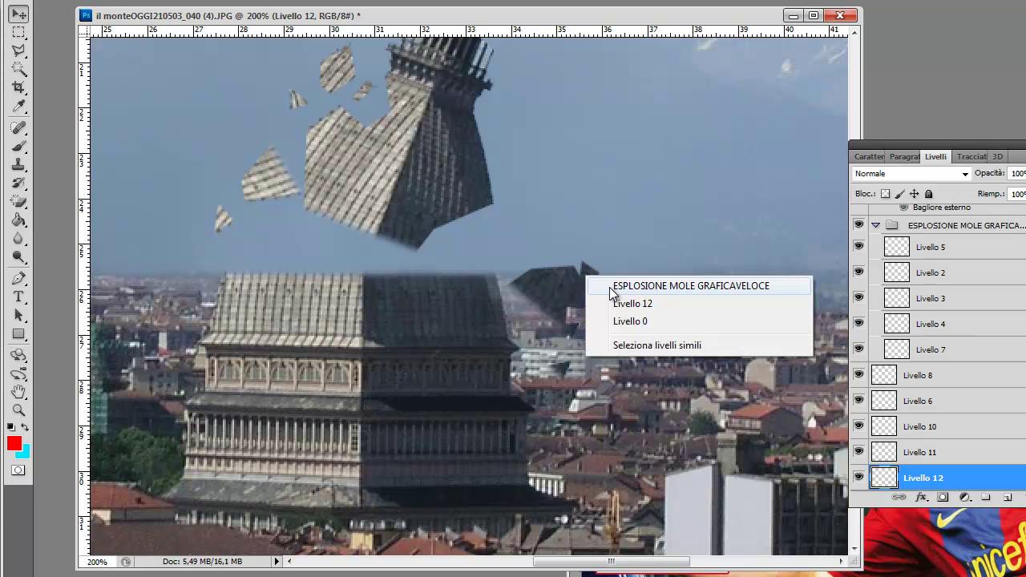
pyautogui.click(611, 286)
pyautogui.rightClick(584, 271)
pyautogui.click(598, 298)
pyautogui.moveTo(595, 273); pyautogui.dragTo(637, 302)
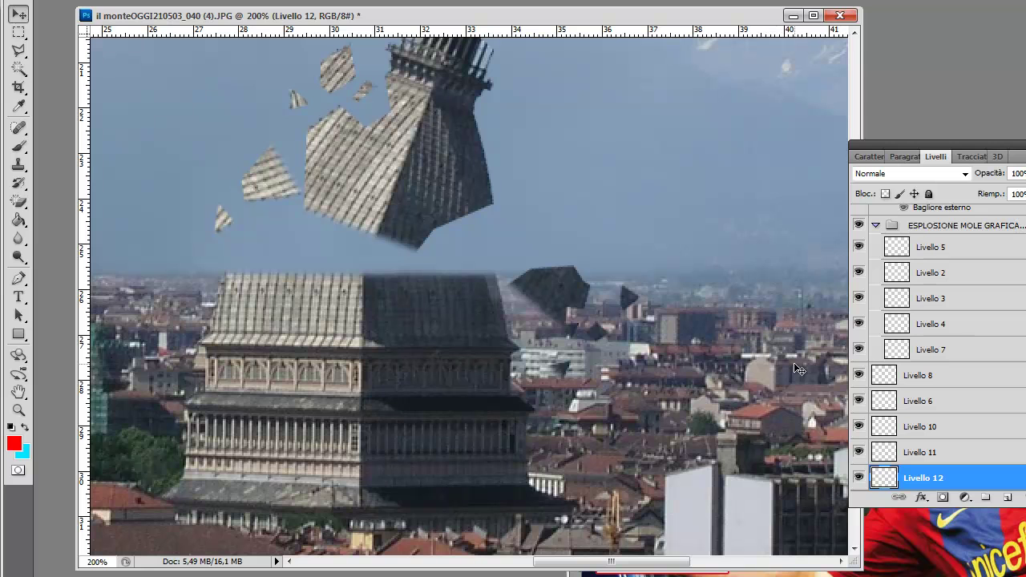
pyautogui.hotkey('ctrl', '-')
pyautogui.hotkey('ctrl', '-')
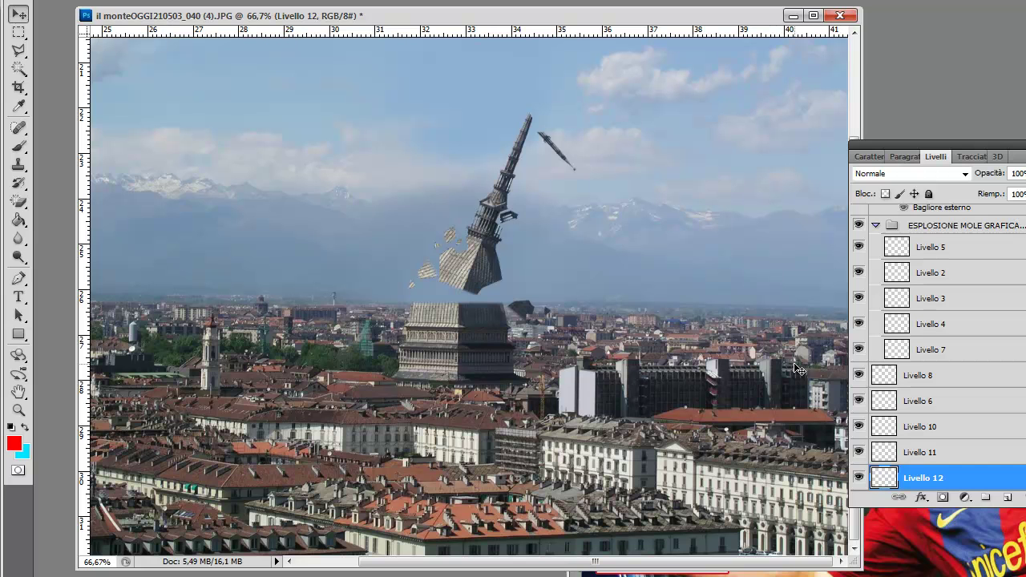
pyautogui.click(19, 409)
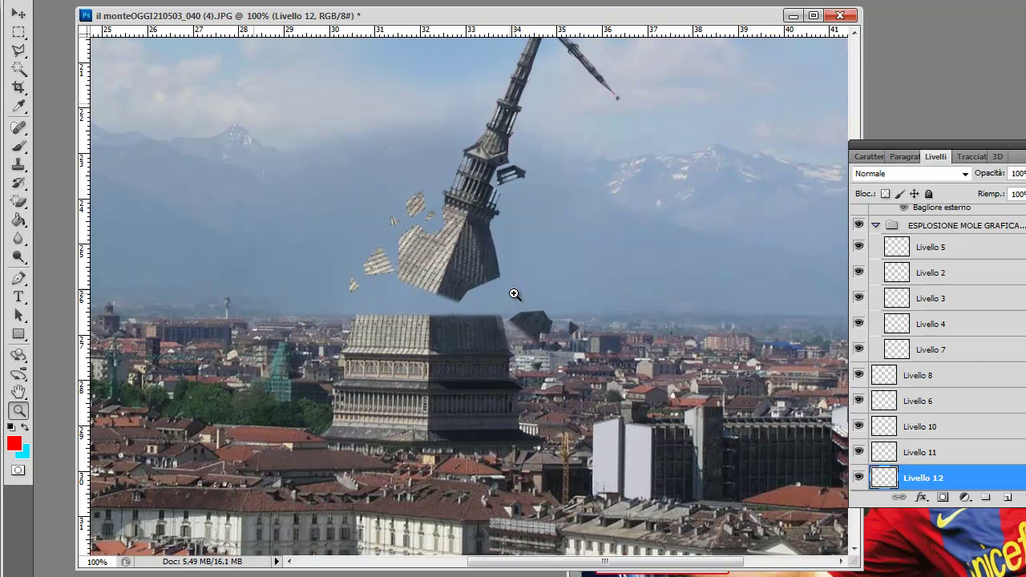
pyautogui.click(514, 293)
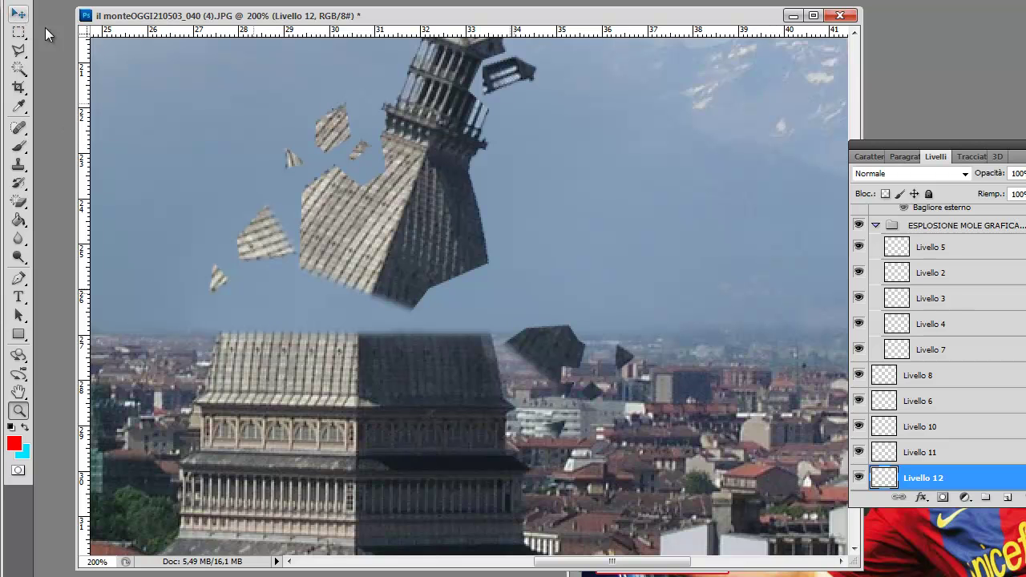
pyautogui.scroll(2, 641, 224)
pyautogui.scroll(2, 640, 225)
pyautogui.scroll(2, 641, 225)
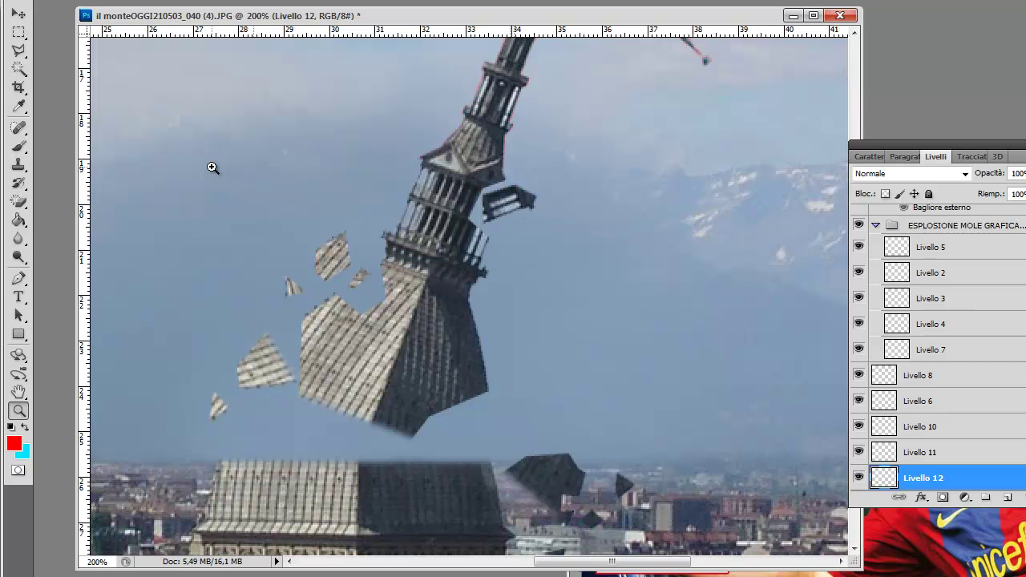
pyautogui.scroll(2, 413, 243)
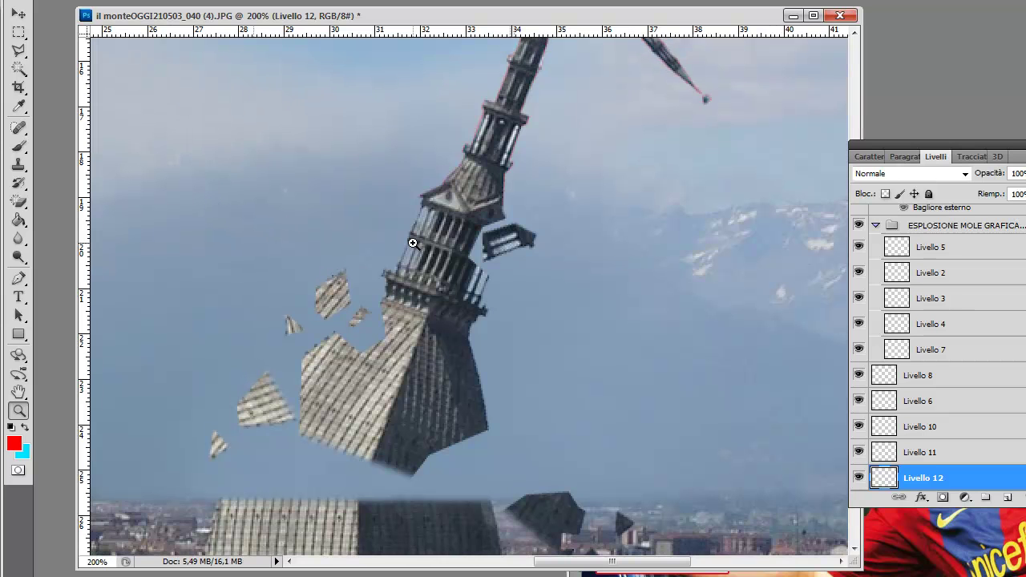
pyautogui.scroll(2, 412, 243)
pyautogui.scroll(1, 416, 244)
pyautogui.scroll(2, 418, 245)
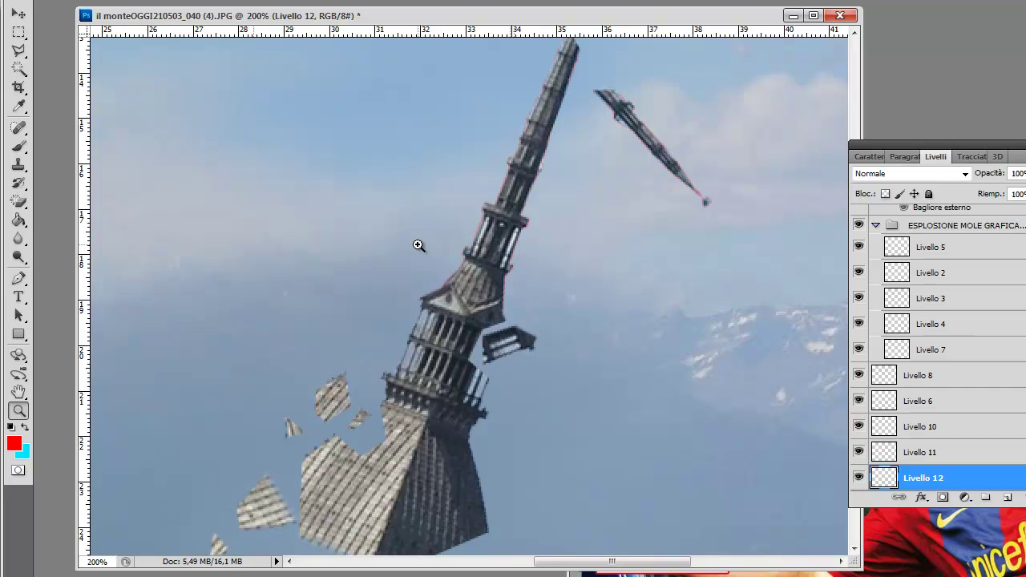
pyautogui.scroll(-2, 543, 348)
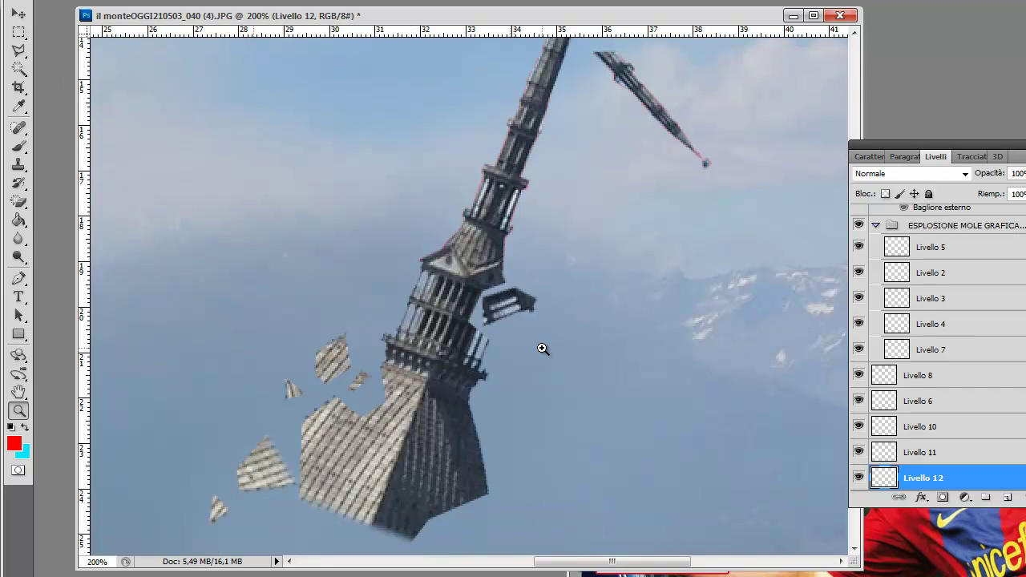
pyautogui.scroll(-2, 543, 347)
pyautogui.scroll(-1, 543, 348)
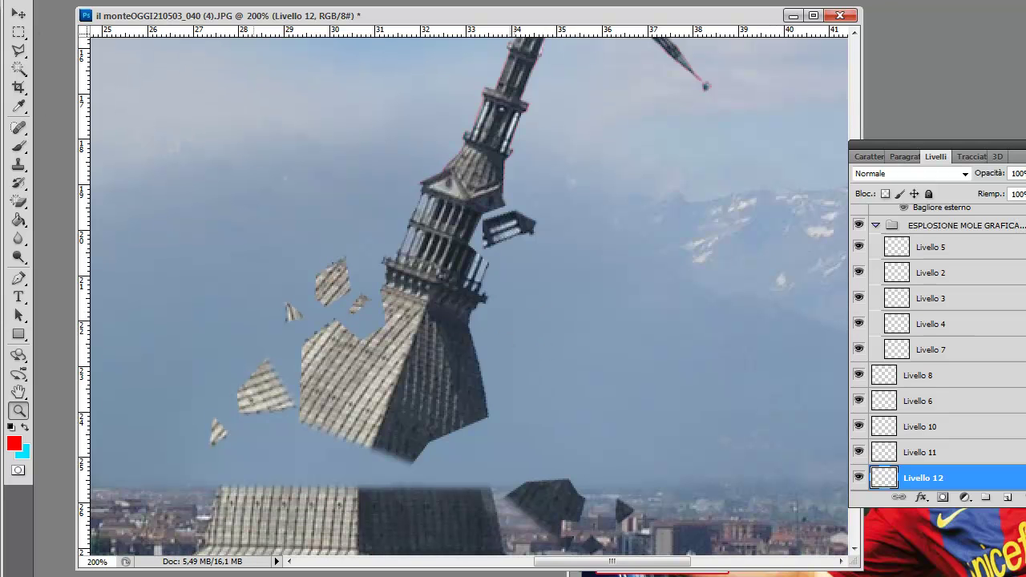
# Step: Cut a lassoed piece of the MOLE layer's dark lower face and paste it in place as Livello 13
pyautogui.click(19, 14)
pyautogui.rightClick(429, 362)
pyautogui.click(459, 384)
pyautogui.press('l')
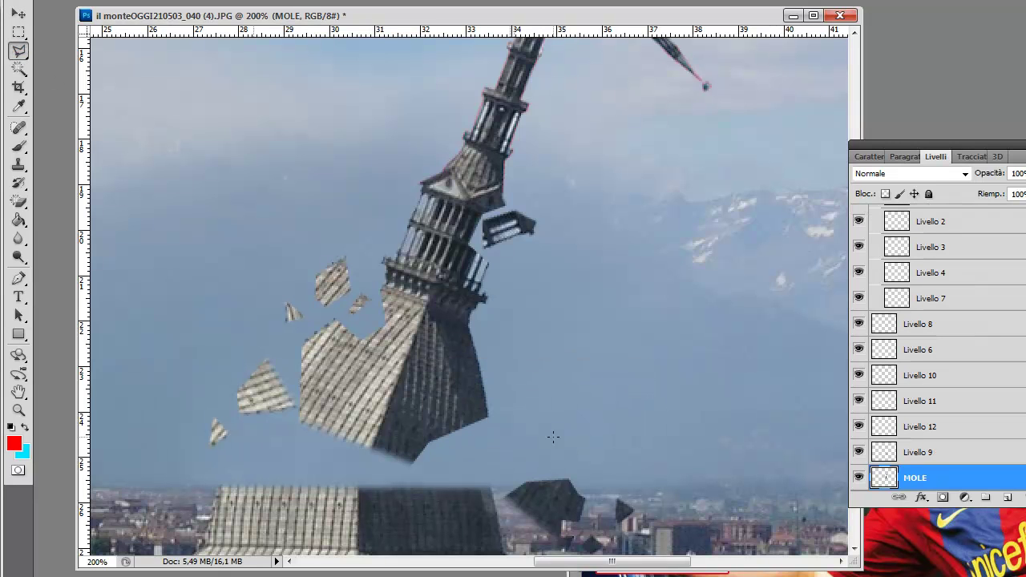
pyautogui.click(497, 409)
pyautogui.click(463, 357)
pyautogui.click(510, 356)
pyautogui.doubleClick(511, 404)
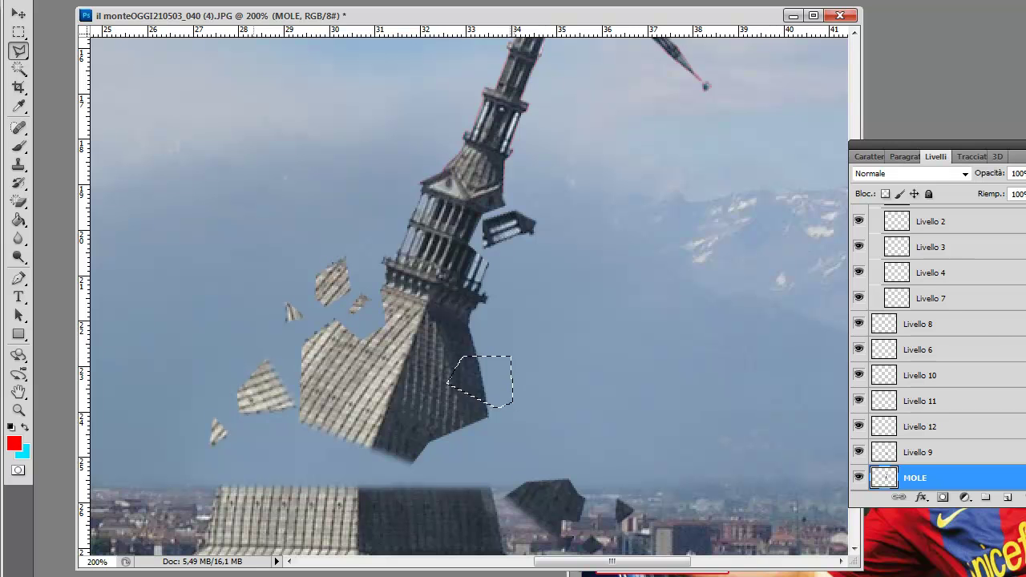
pyautogui.click(80, 1)
pyautogui.click(137, 34)
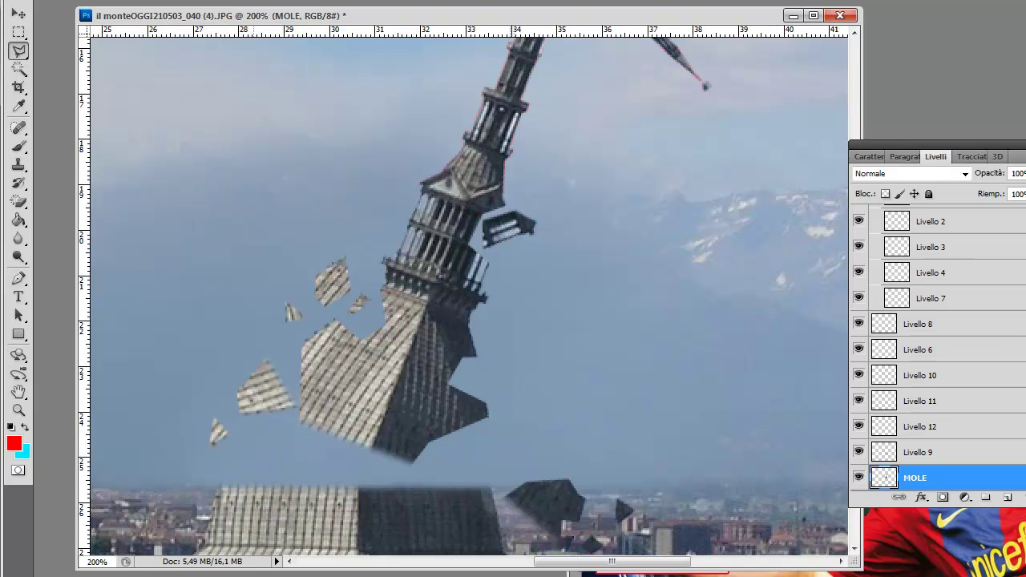
pyautogui.click(80, 2)
pyautogui.moveTo(112, 98)
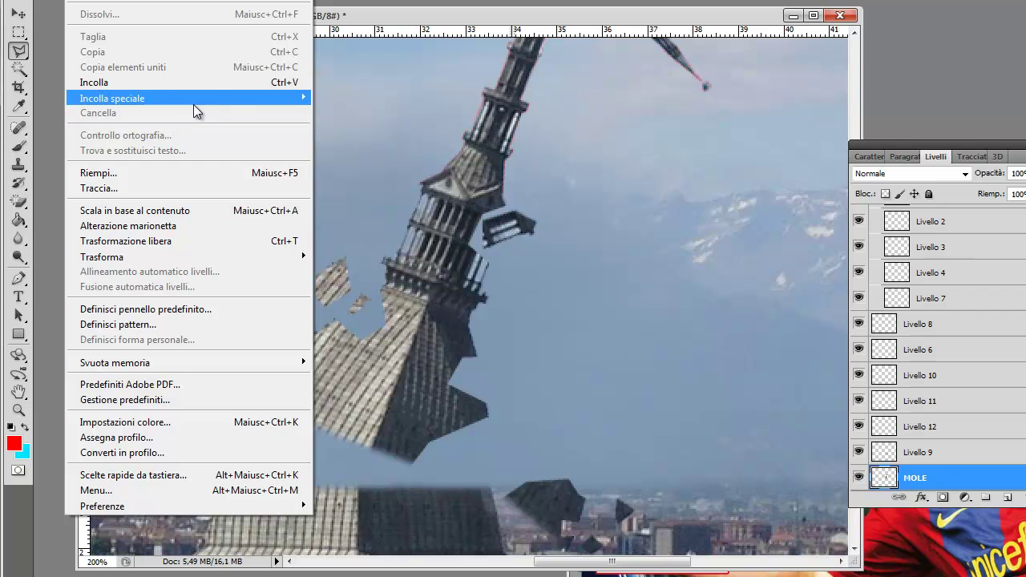
pyautogui.click(348, 99)
# Step: Rotate the Livello 13 shard to a tilt and move it right, away from the tower
pyautogui.click(18, 14)
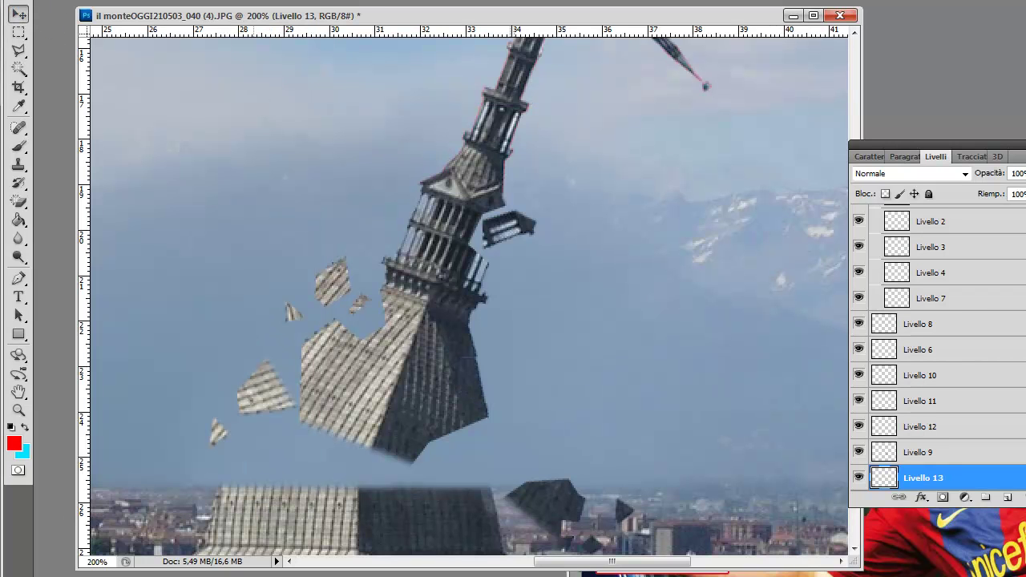
pyautogui.click(80, 1)
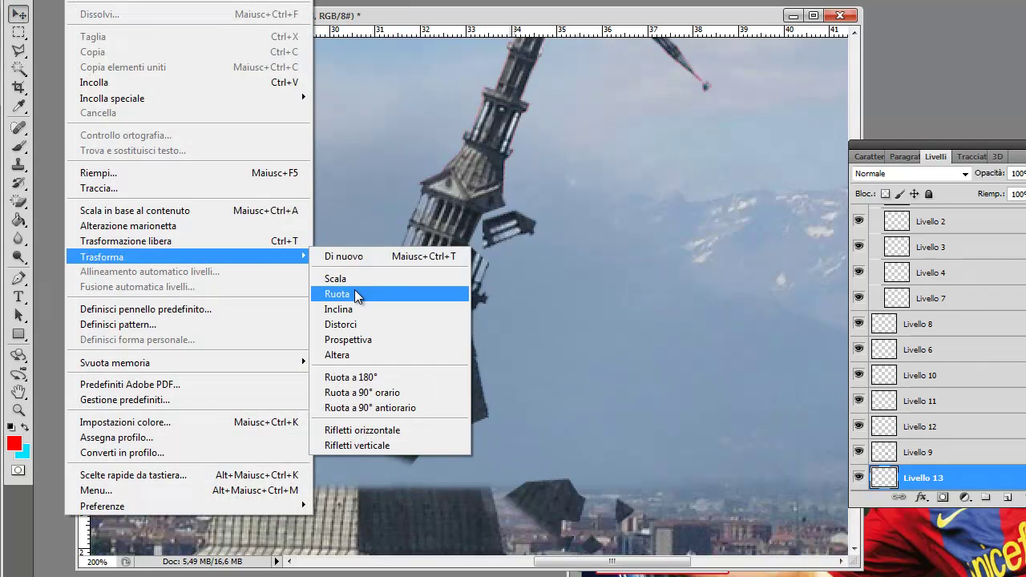
pyautogui.click(355, 293)
pyautogui.moveTo(526, 390); pyautogui.dragTo(526, 427)
pyautogui.press('Return')
pyautogui.moveTo(473, 389)
pyautogui.mouseDown()
pyautogui.moveTo(513, 400)
pyautogui.moveTo(516, 392)
pyautogui.mouseUp()
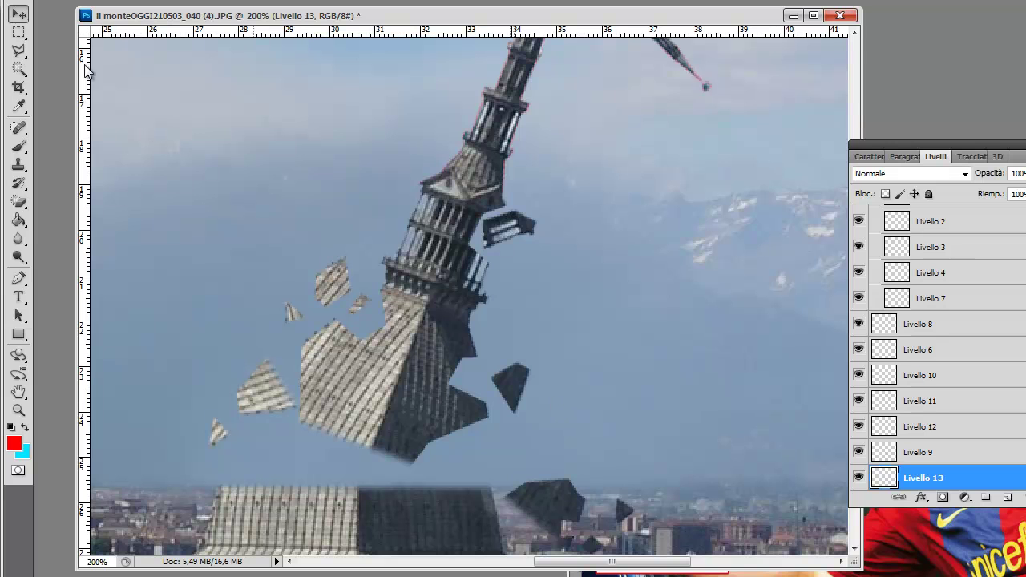
pyautogui.rightClick(514, 388)
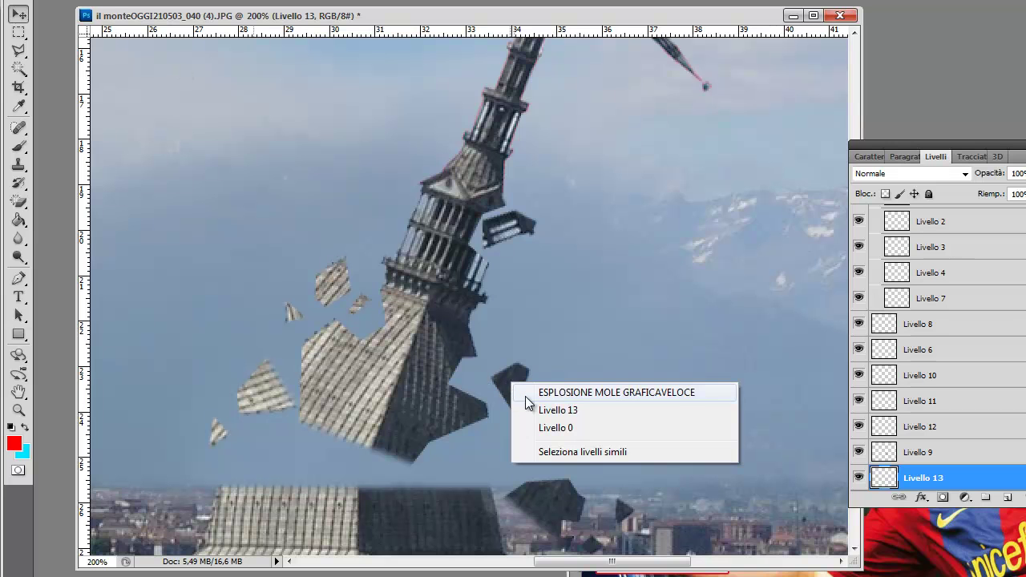
pyautogui.click(532, 409)
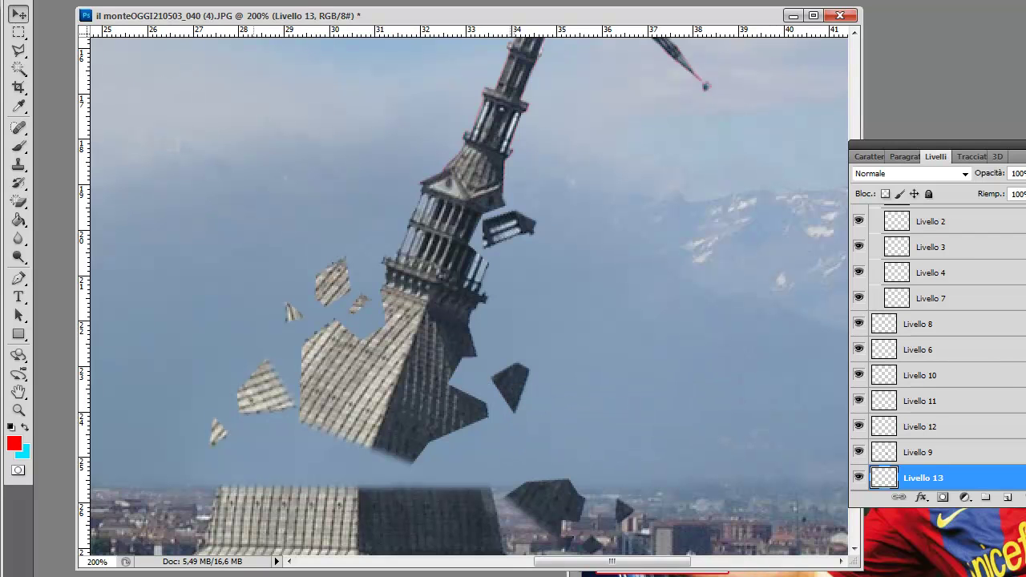
pyautogui.click(18, 50)
# Step: Cut a small lassoed fragment off the shard and paste it in place as Livello 14
pyautogui.click(519, 381)
pyautogui.click(529, 358)
pyautogui.click(550, 379)
pyautogui.click(540, 405)
pyautogui.click(520, 382)
pyautogui.click(81, 2)
pyautogui.click(128, 36)
pyautogui.click(80, 2)
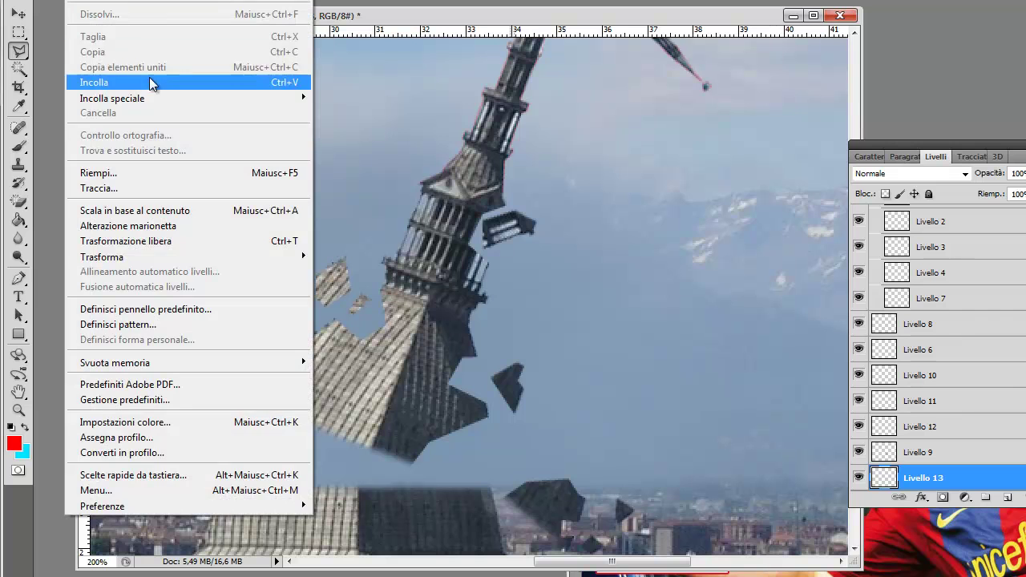
pyautogui.click(376, 98)
# Step: Rotate the Livello 14 chip, move it beside the triangular shard, and reselect its layer
pyautogui.click(80, 2)
pyautogui.moveTo(102, 256)
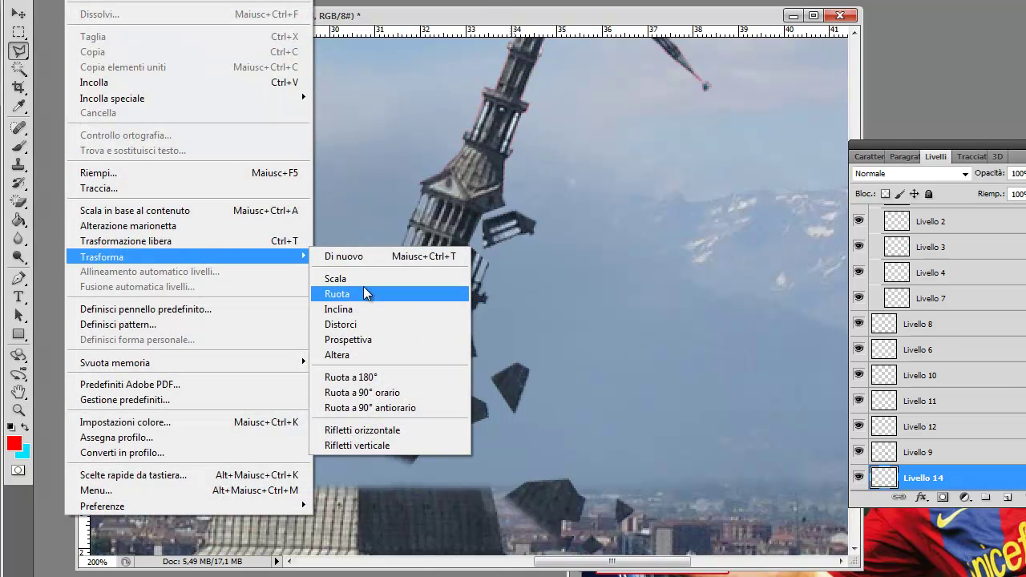
pyautogui.click(365, 293)
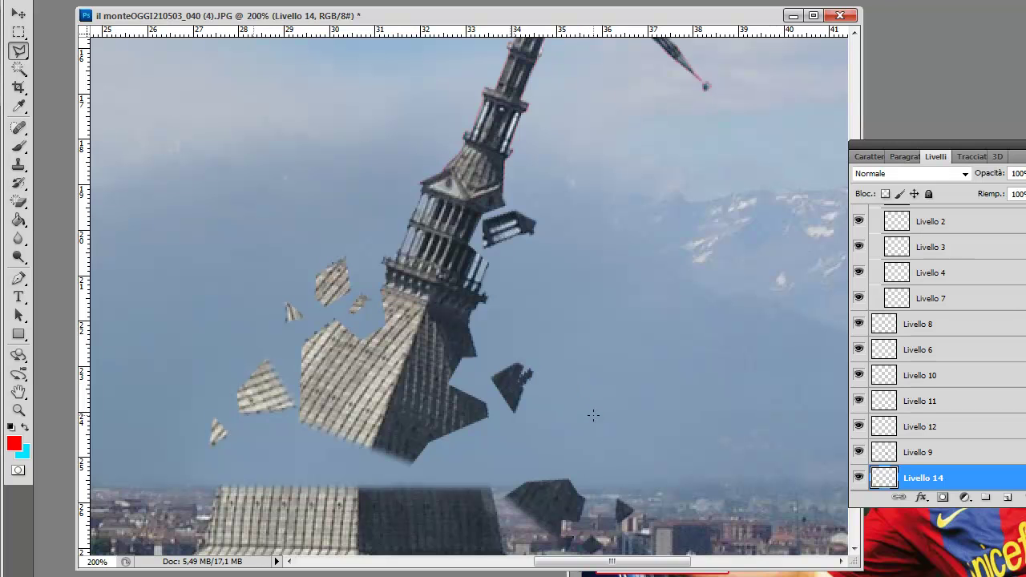
pyautogui.click(18, 14)
pyautogui.moveTo(536, 373); pyautogui.dragTo(544, 380)
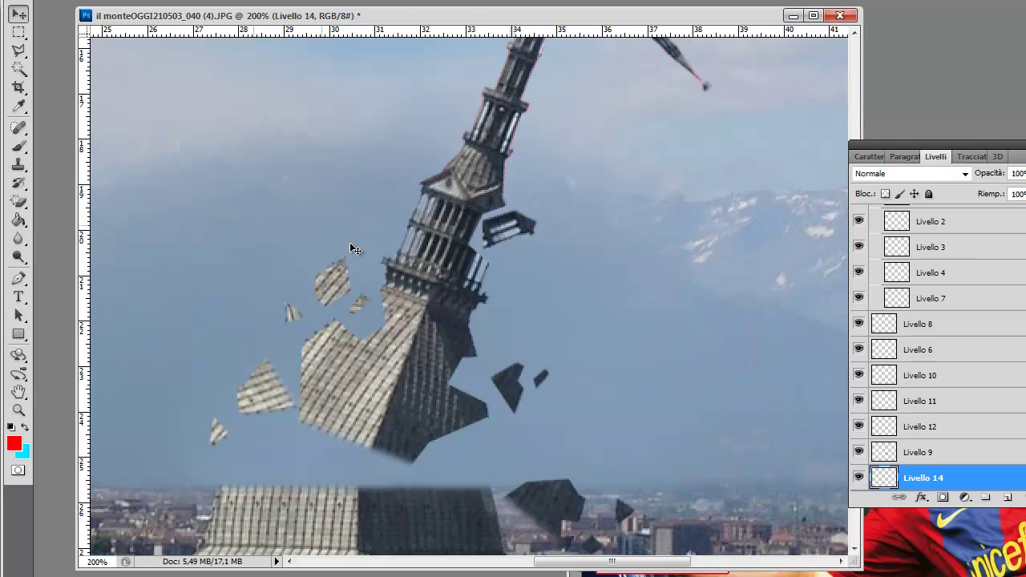
pyautogui.rightClick(509, 389)
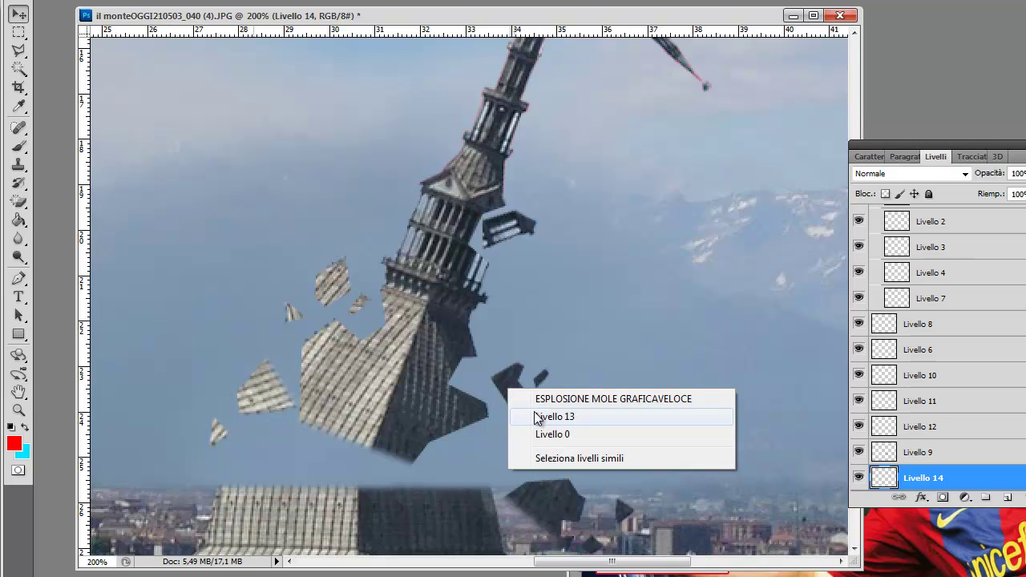
pyautogui.click(552, 387)
pyautogui.rightClick(543, 383)
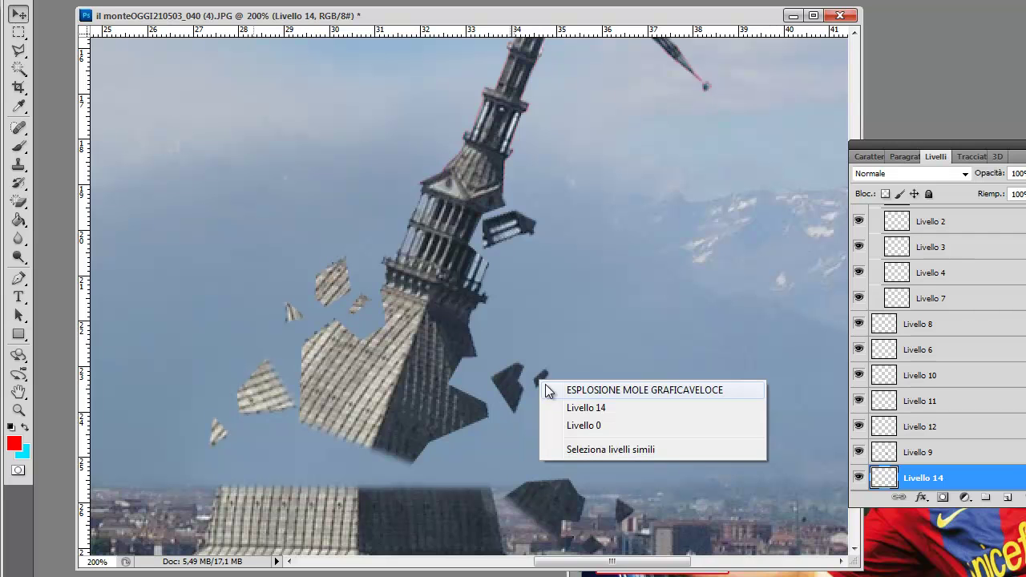
pyautogui.click(559, 391)
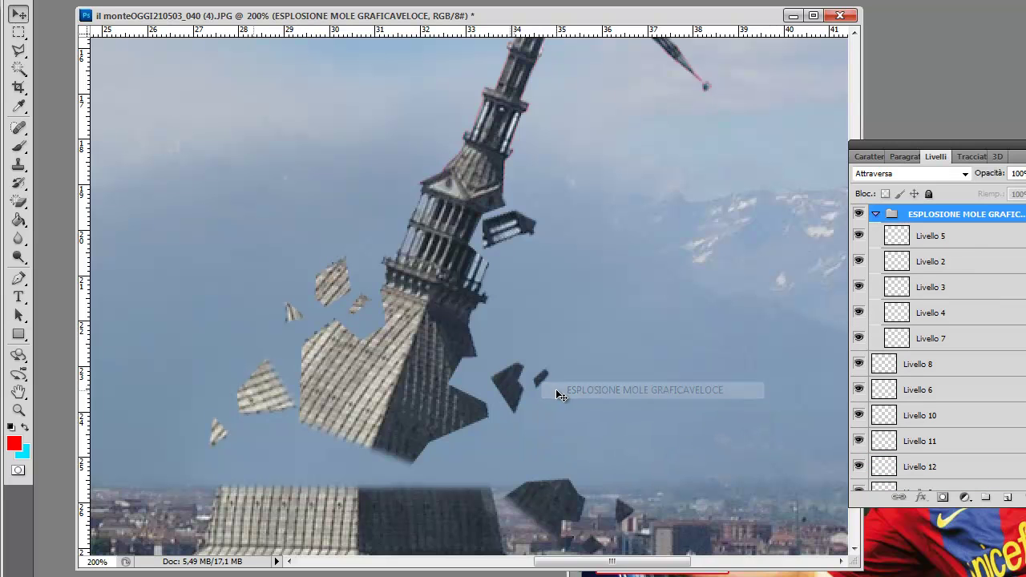
pyautogui.rightClick(544, 378)
pyautogui.click(589, 402)
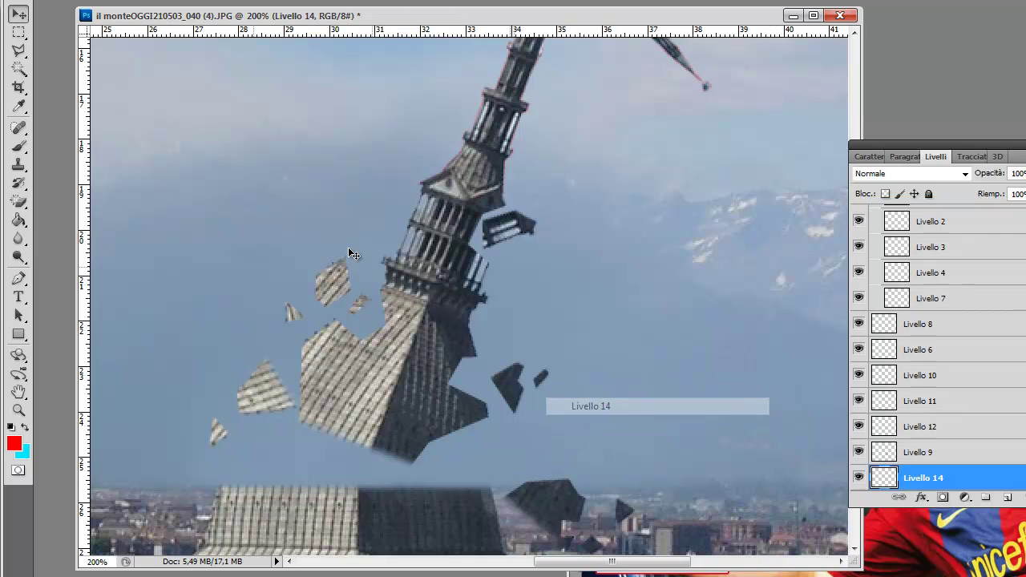
# Step: Cut a lassoed bit of Livello 14 and paste it in place as Livello 15
pyautogui.press('l')
pyautogui.click(549, 391)
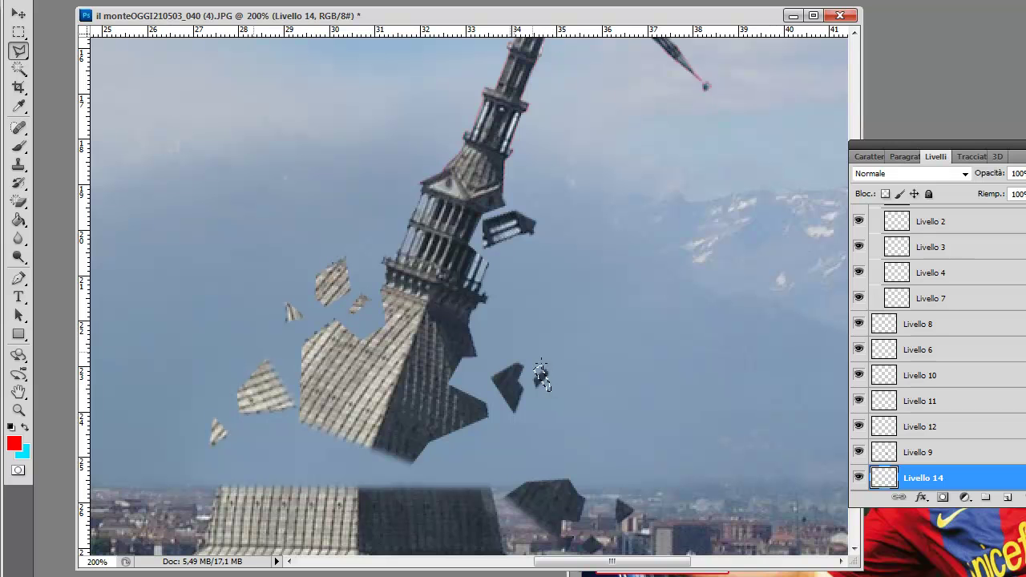
pyautogui.hotkey('alt', 'm')
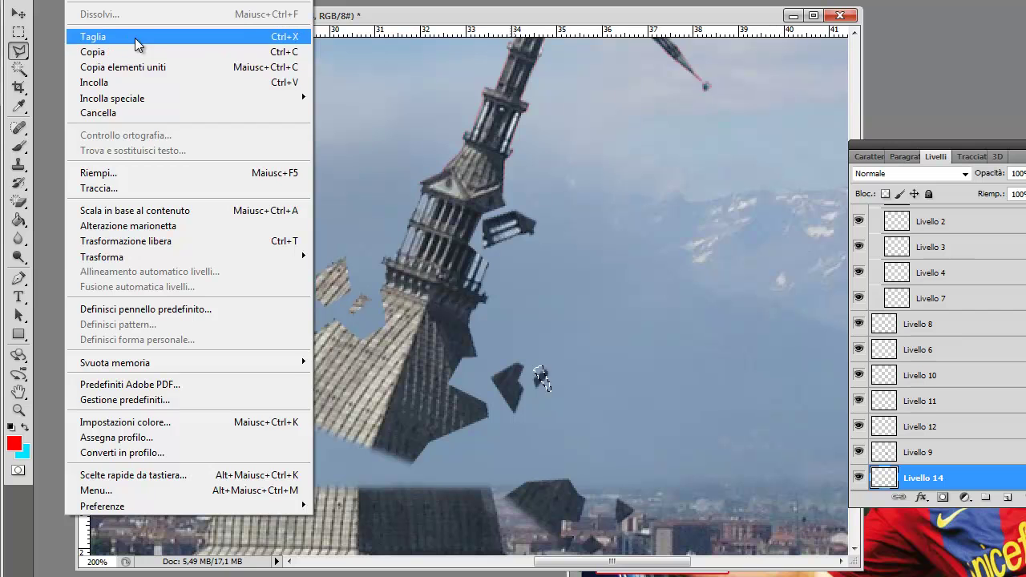
pyautogui.click(132, 38)
pyautogui.hotkey('alt', 'm')
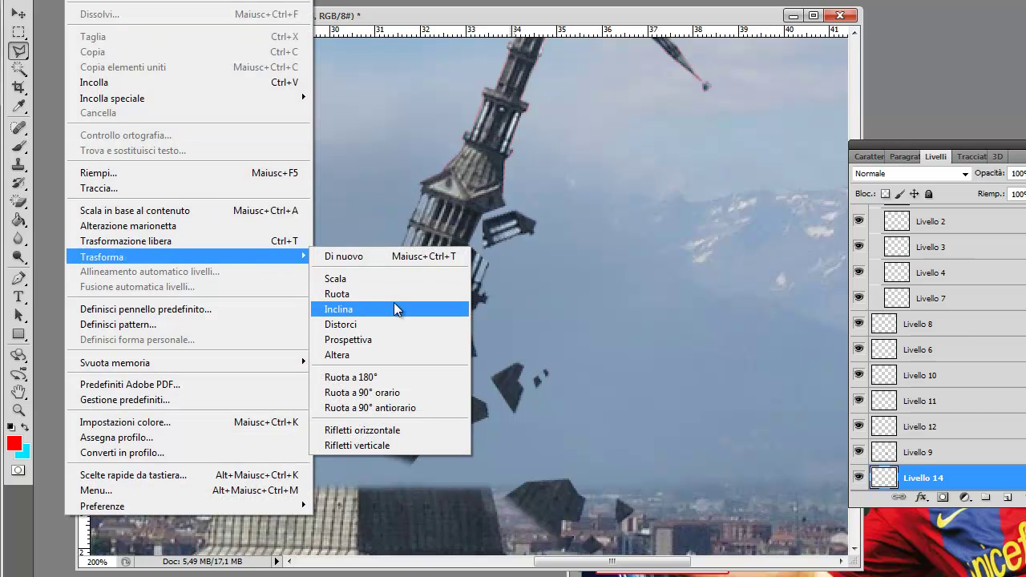
pyautogui.moveTo(128, 98)
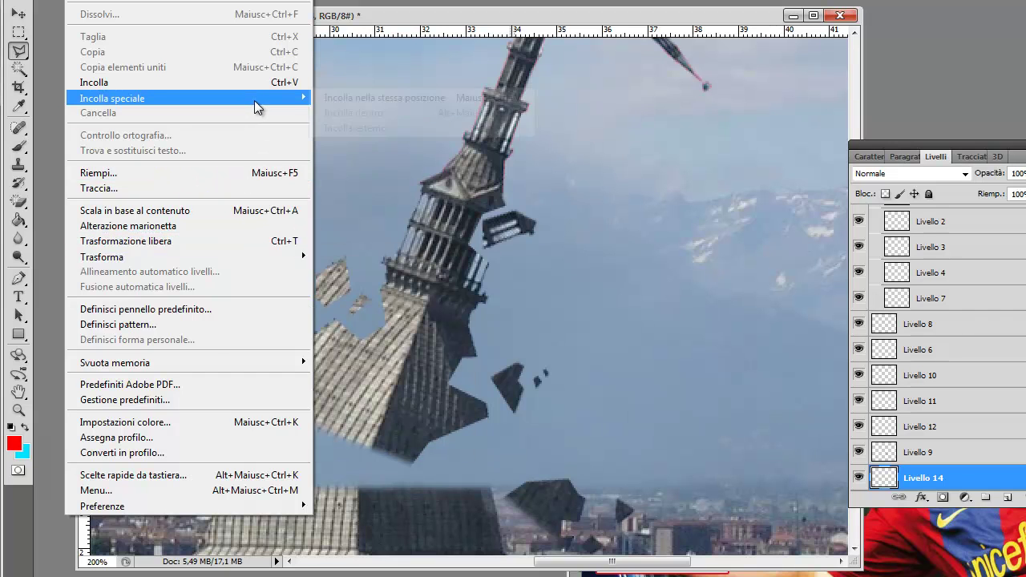
pyautogui.click(364, 99)
pyautogui.press('v')
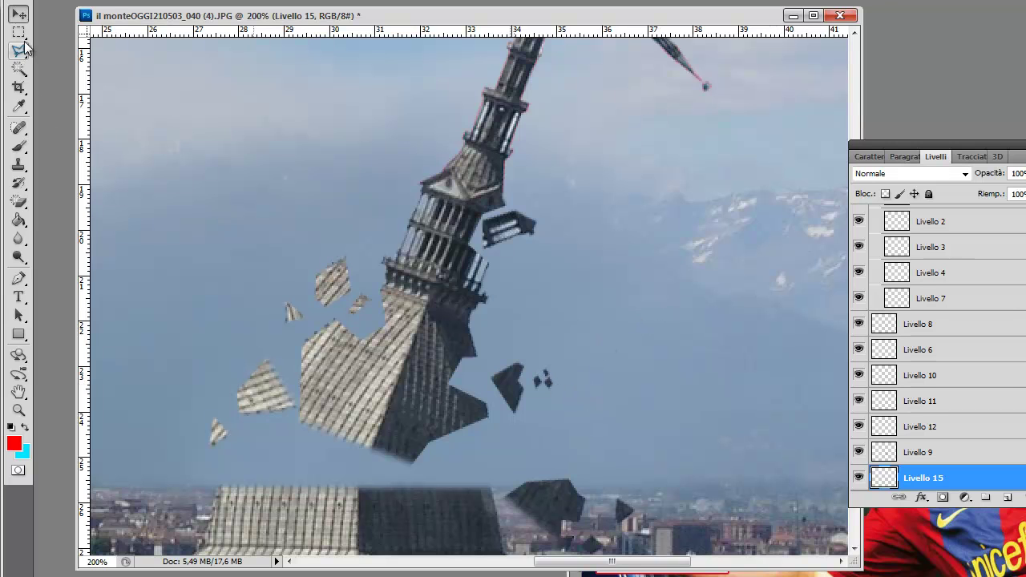
pyautogui.rightClick(507, 391)
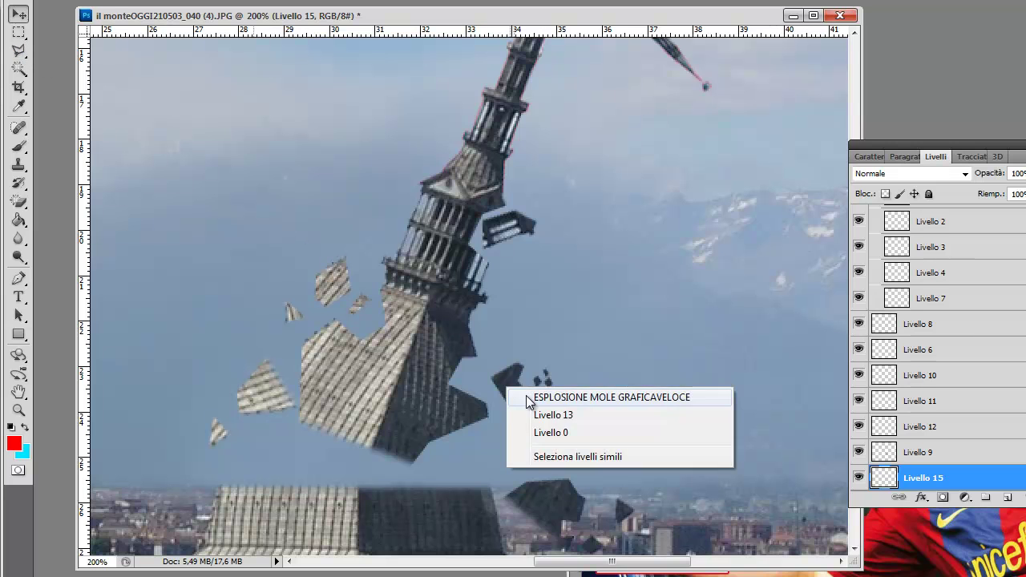
pyautogui.click(526, 394)
pyautogui.click(19, 52)
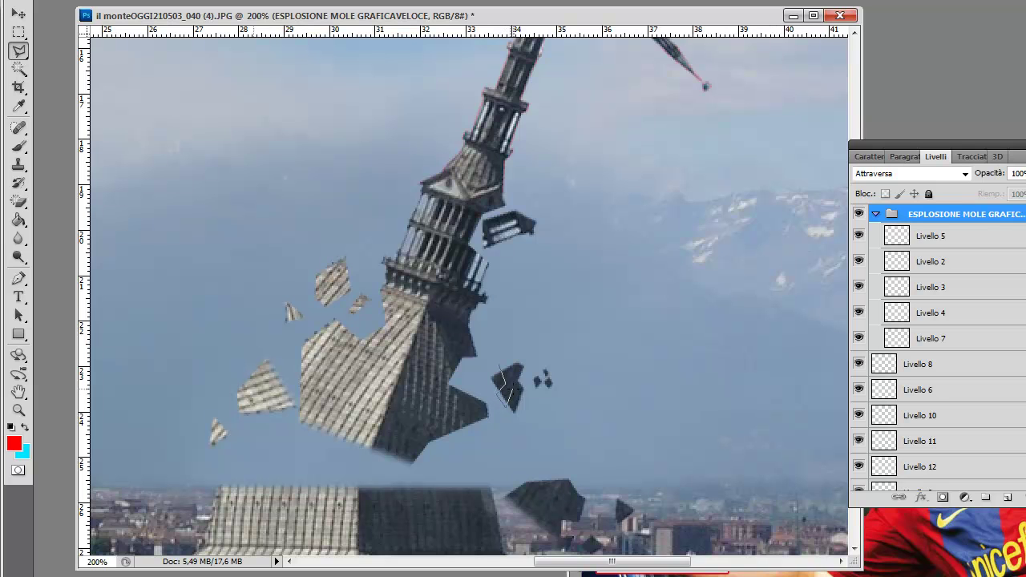
pyautogui.click(505, 362)
pyautogui.click(117, 4)
pyautogui.click(114, 36)
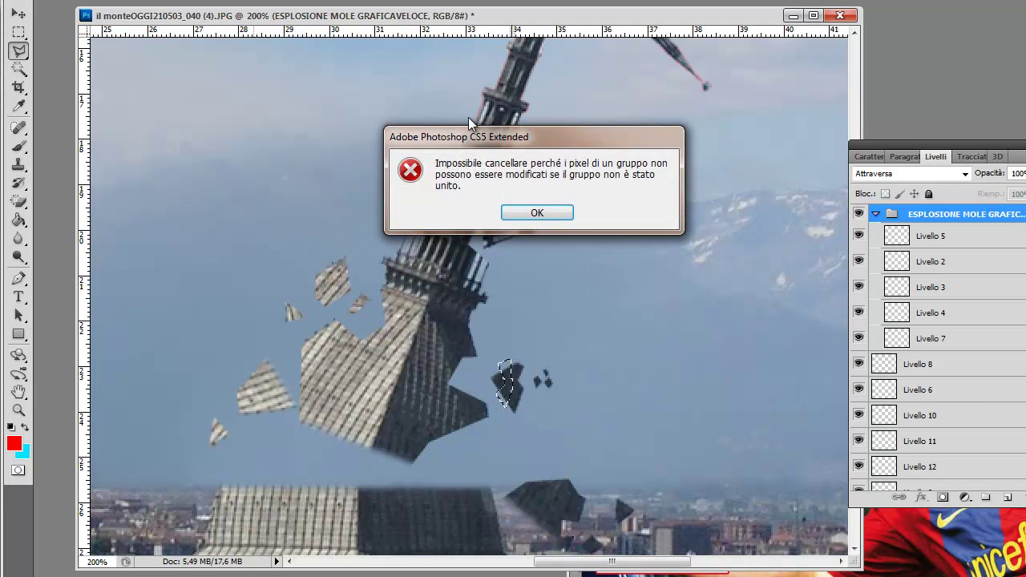
pyautogui.click(541, 217)
pyautogui.press('v')
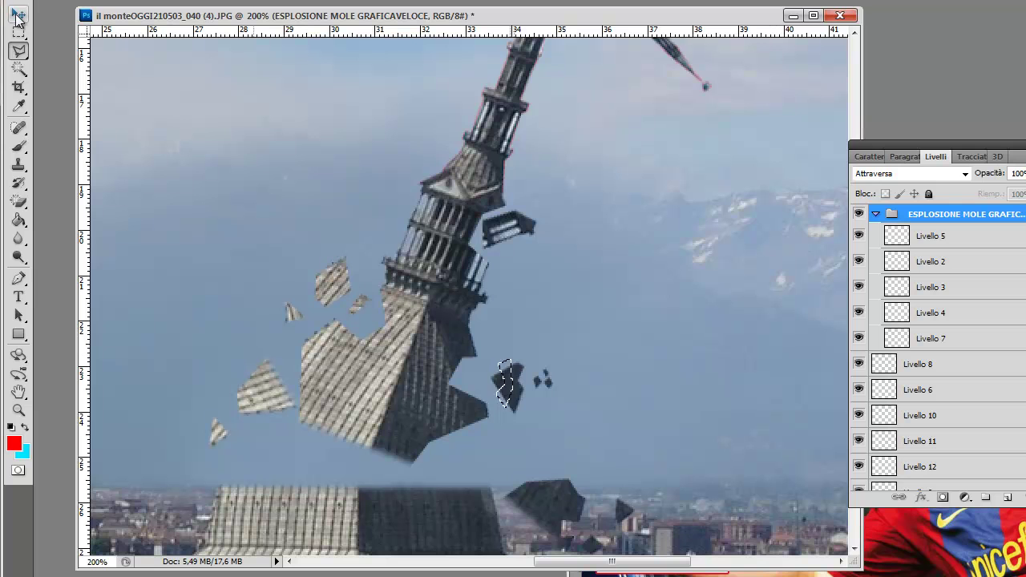
pyautogui.moveTo(506, 388); pyautogui.dragTo(517, 395)
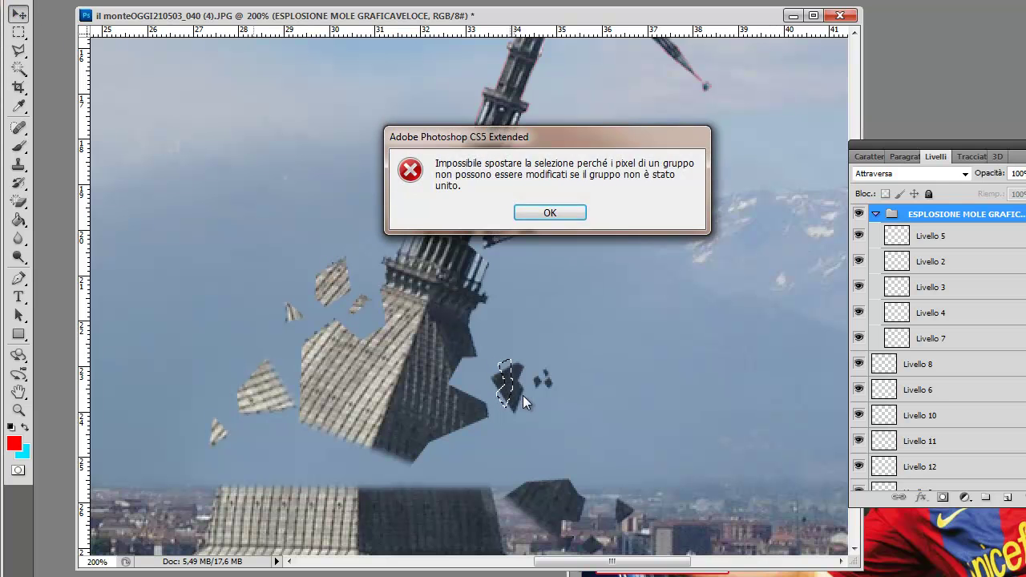
pyautogui.click(550, 214)
pyautogui.click(229, 1)
pyautogui.hotkey('ctrl', 'd')
pyautogui.rightClick(510, 403)
# Step: Cut a fragment from Livello 13, paste it in place as Livello 16, and nudge it left
pyautogui.click(551, 432)
pyautogui.press('l')
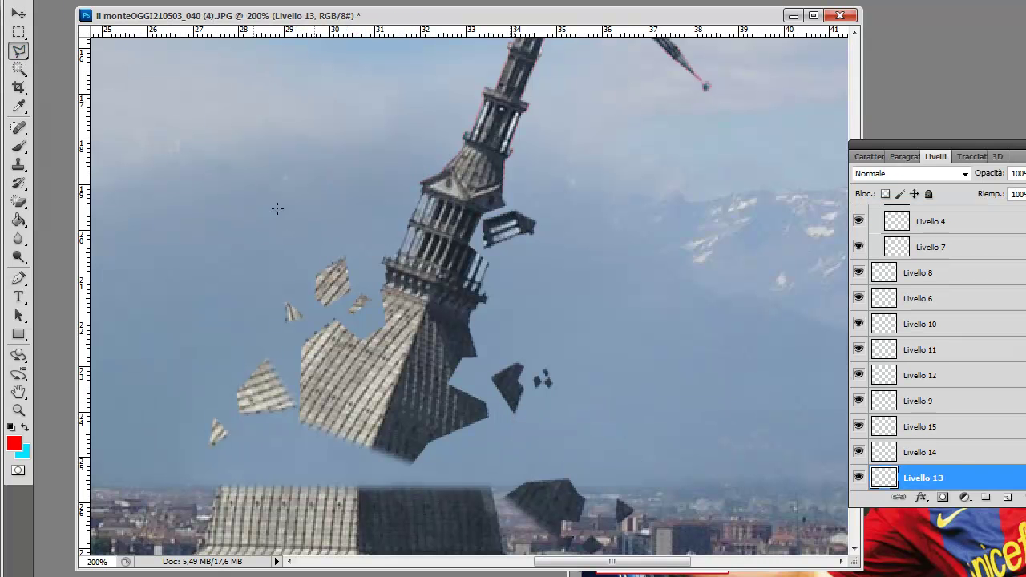
pyautogui.click(532, 407)
pyautogui.click(498, 399)
pyautogui.click(497, 417)
pyautogui.doubleClick(537, 421)
pyautogui.click(80, 2)
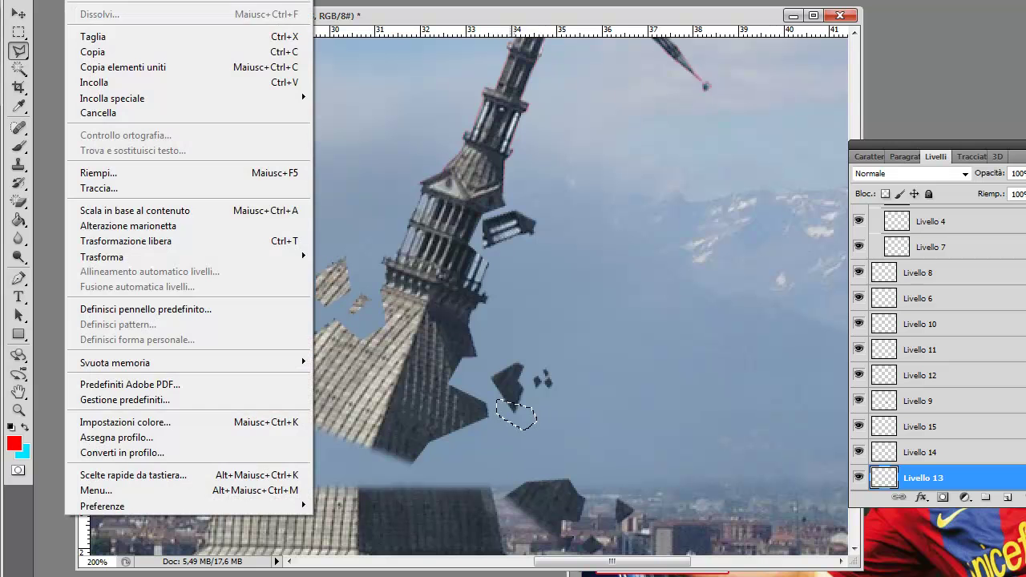
pyautogui.click(138, 44)
pyautogui.click(80, 2)
pyautogui.moveTo(112, 98)
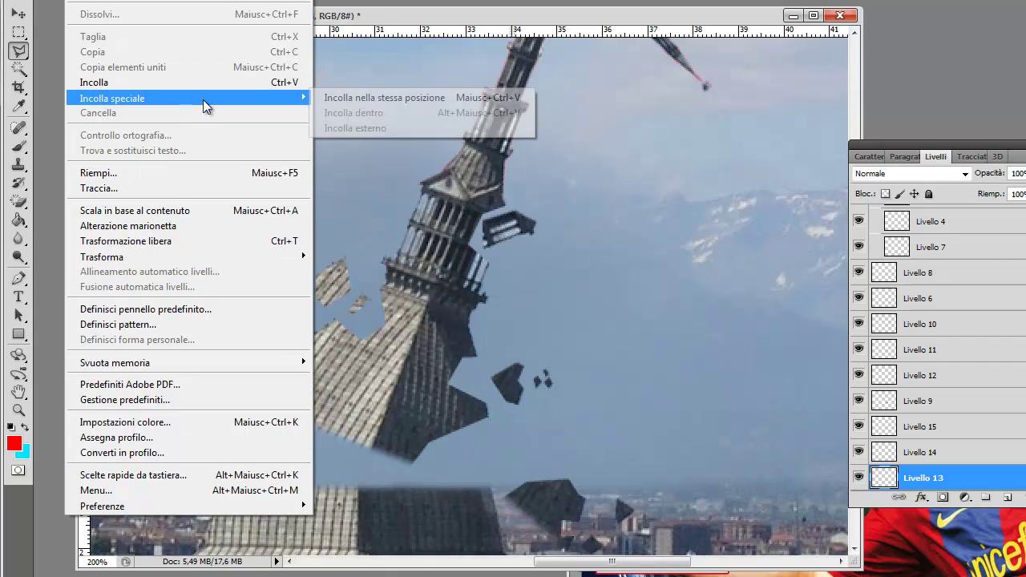
pyautogui.click(369, 98)
pyautogui.click(19, 13)
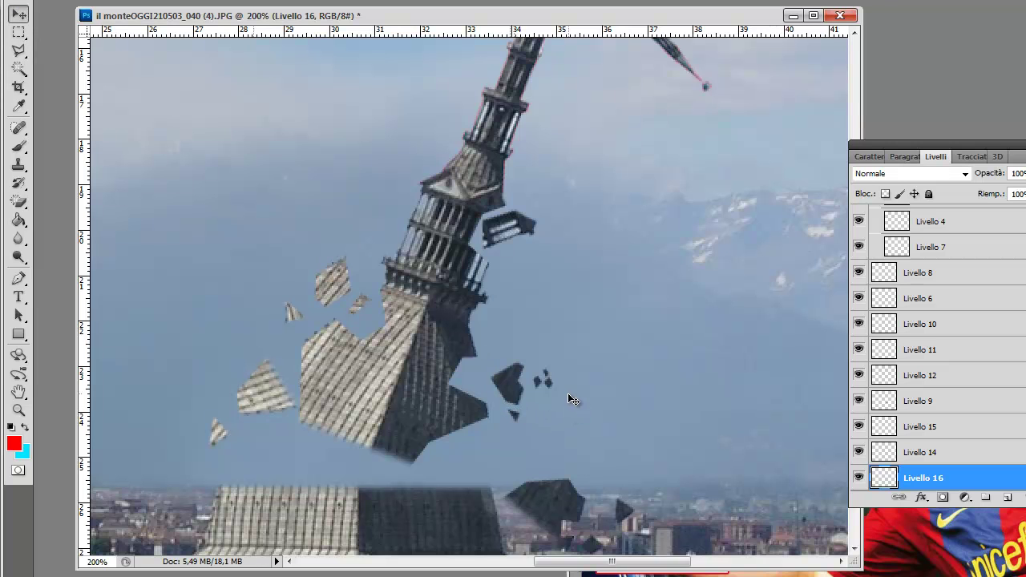
pyautogui.moveTo(516, 415); pyautogui.dragTo(510, 416)
# Step: Cut a MOLE tower piece into Livello 17, drop it below the broken spire, and zoom out
pyautogui.rightClick(421, 373)
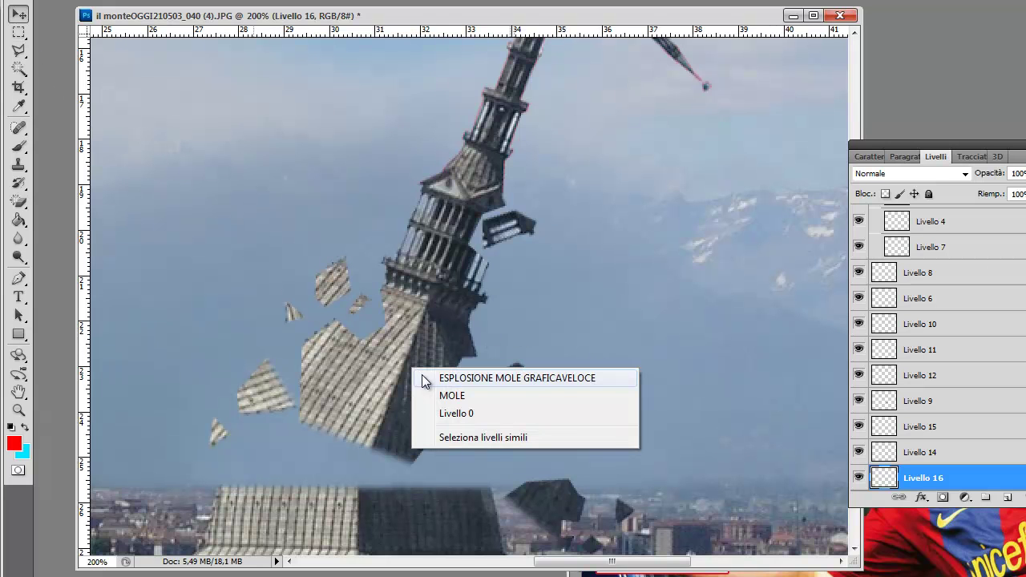
pyautogui.click(430, 398)
pyautogui.press('l')
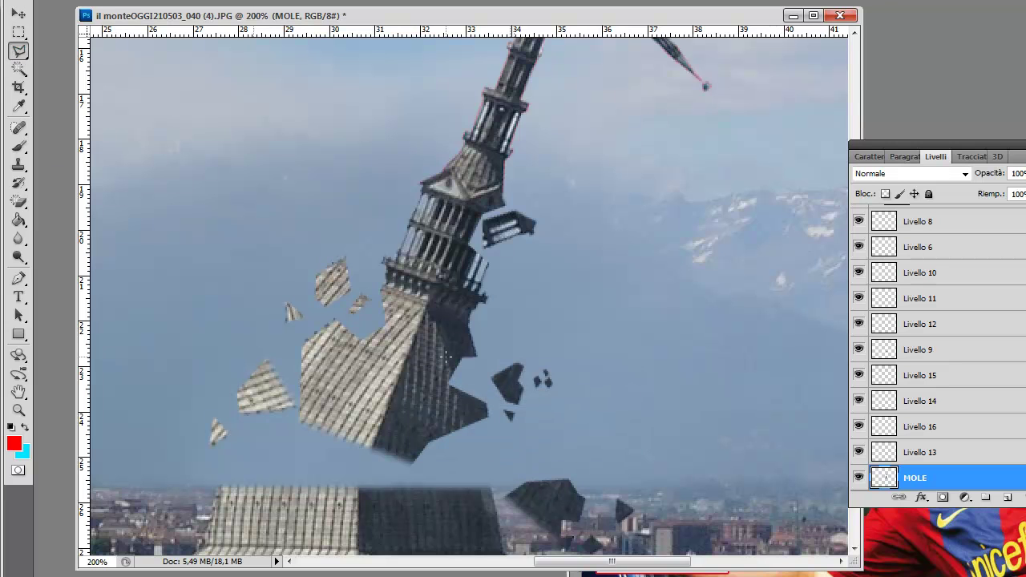
pyautogui.click(454, 381)
pyautogui.click(454, 380)
pyautogui.click(128, 2)
pyautogui.click(135, 37)
pyautogui.click(128, 2)
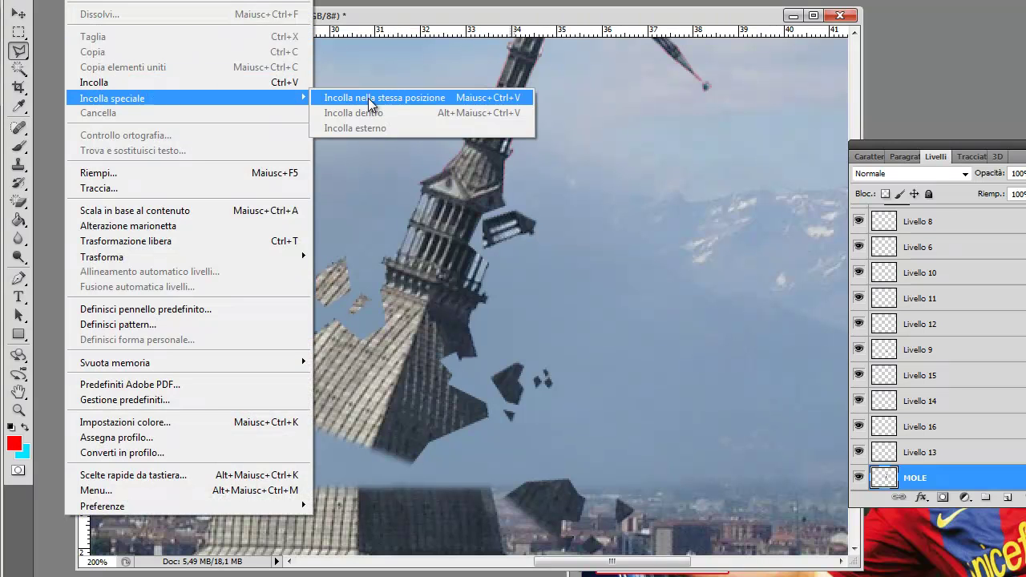
pyautogui.click(368, 98)
pyautogui.click(18, 14)
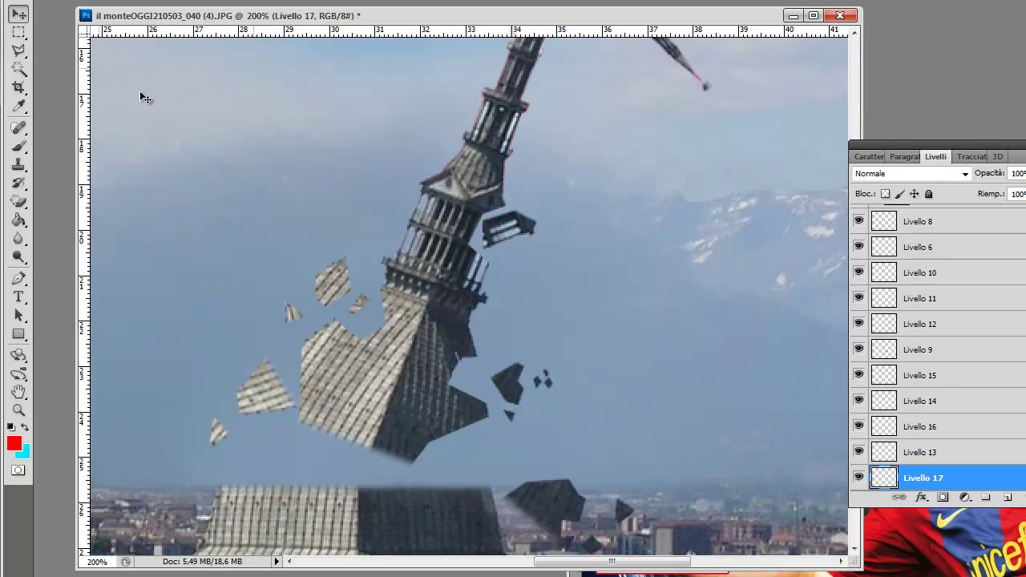
pyautogui.moveTo(455, 367); pyautogui.dragTo(496, 442)
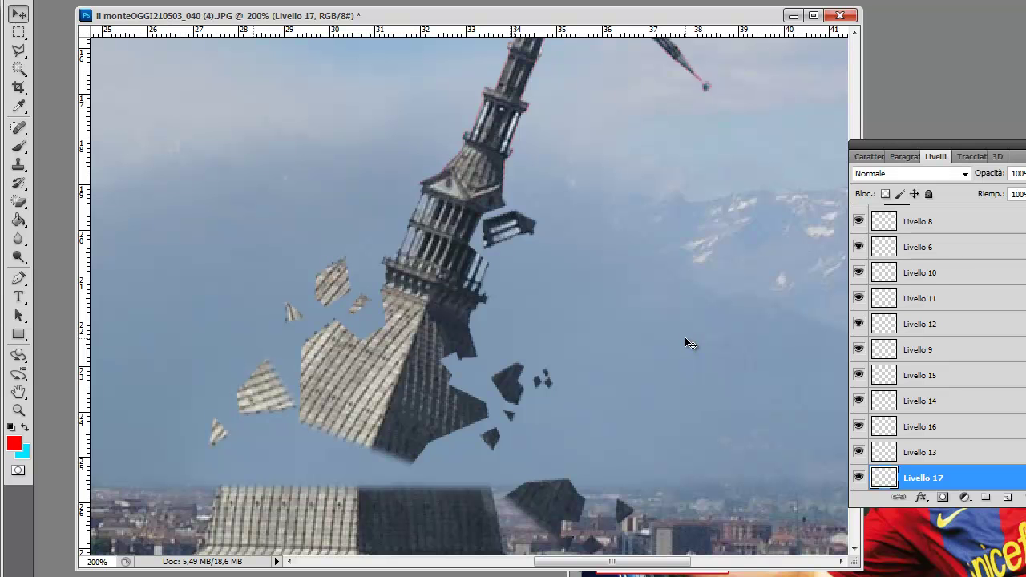
pyautogui.hotkey('ctrl', '-')
pyautogui.hotkey('ctrl', '-')
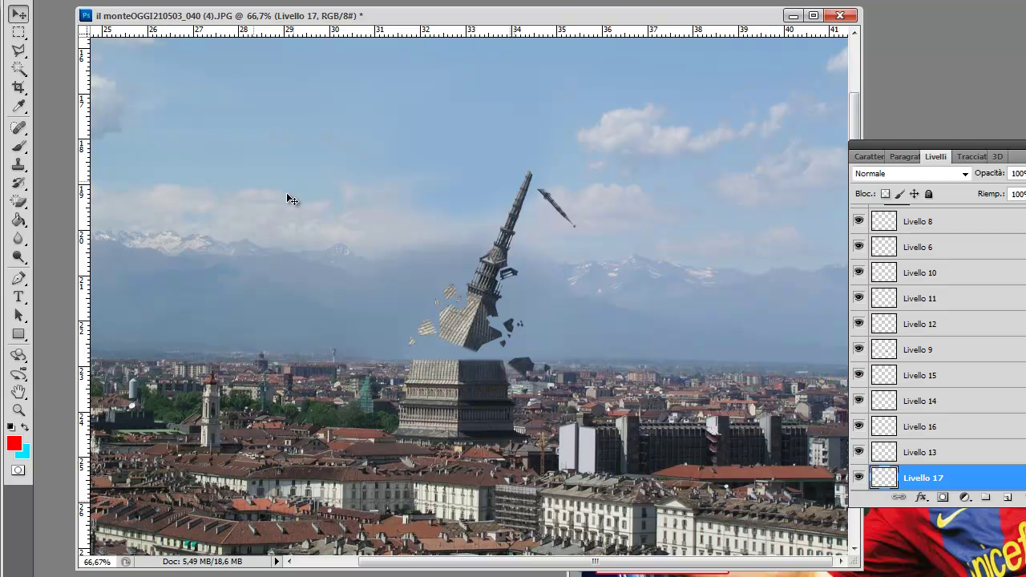
# Step: Zoom to 100% and outline a chunk near the spire's base on MOLE
pyautogui.click(21, 413)
pyautogui.click(488, 349)
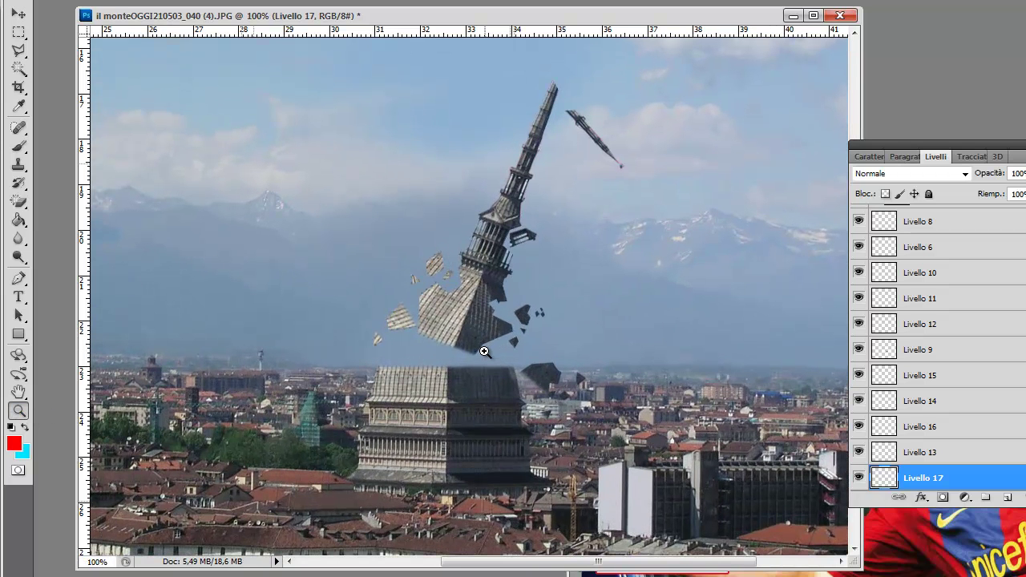
pyautogui.click(17, 15)
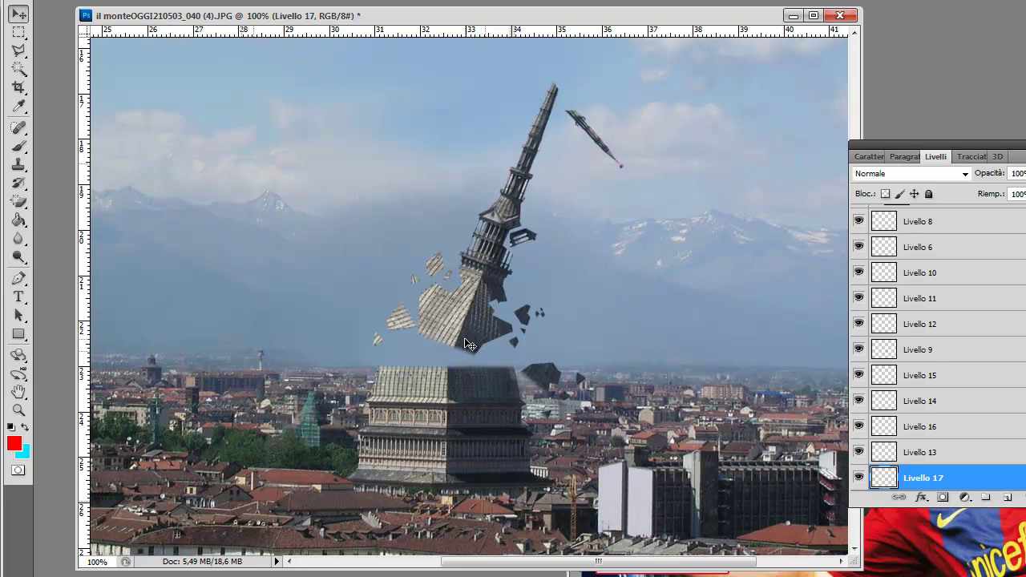
pyautogui.rightClick(465, 341)
pyautogui.click(505, 369)
pyautogui.click(17, 49)
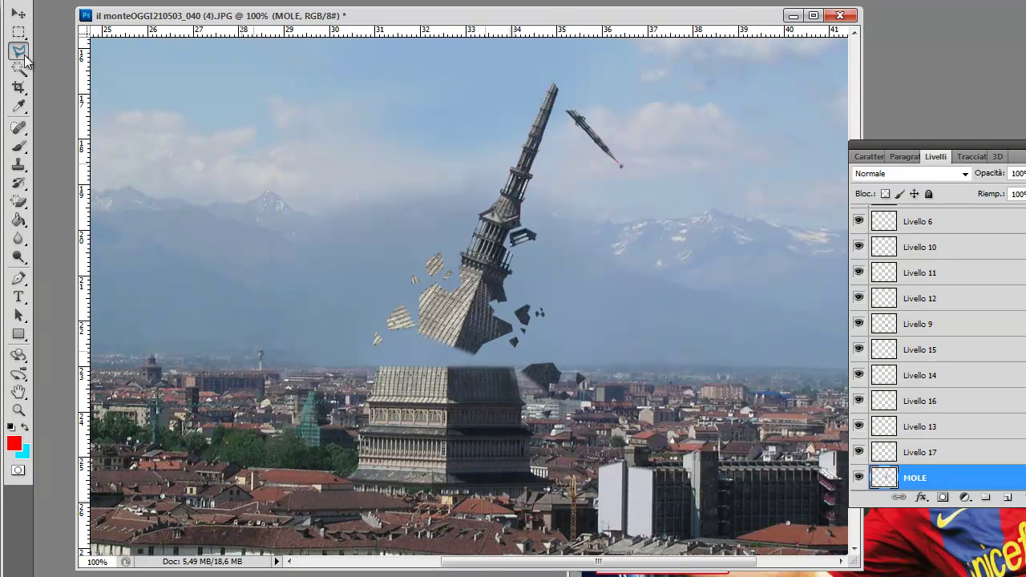
pyautogui.click(480, 355)
pyautogui.click(477, 323)
pyautogui.click(449, 313)
pyautogui.click(421, 340)
pyautogui.click(479, 355)
# Step: Cut the chunk and paste it in place as Livello 18, keeping it on the broken base
pyautogui.click(88, 2)
pyautogui.click(114, 37)
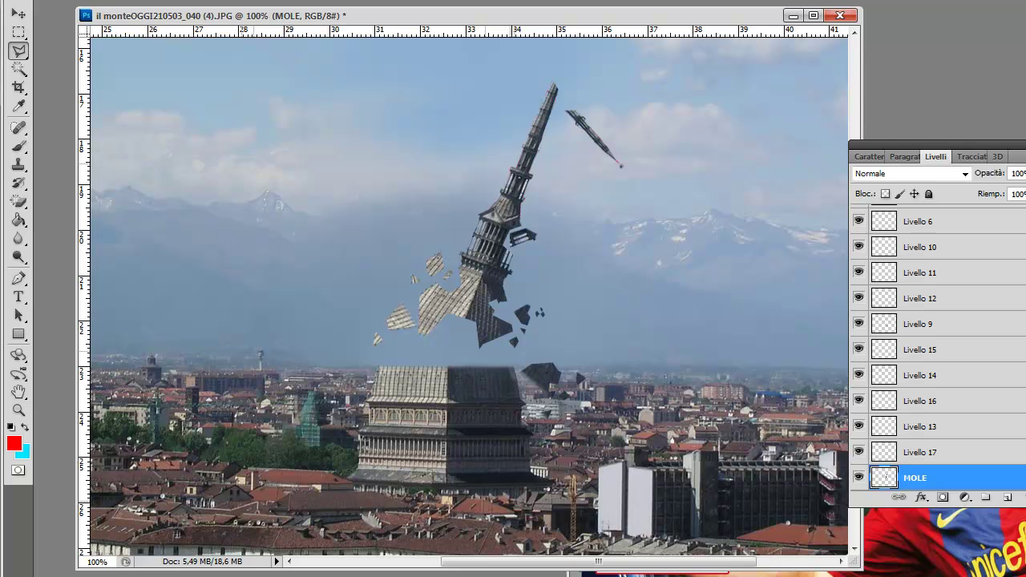
pyautogui.click(84, 0)
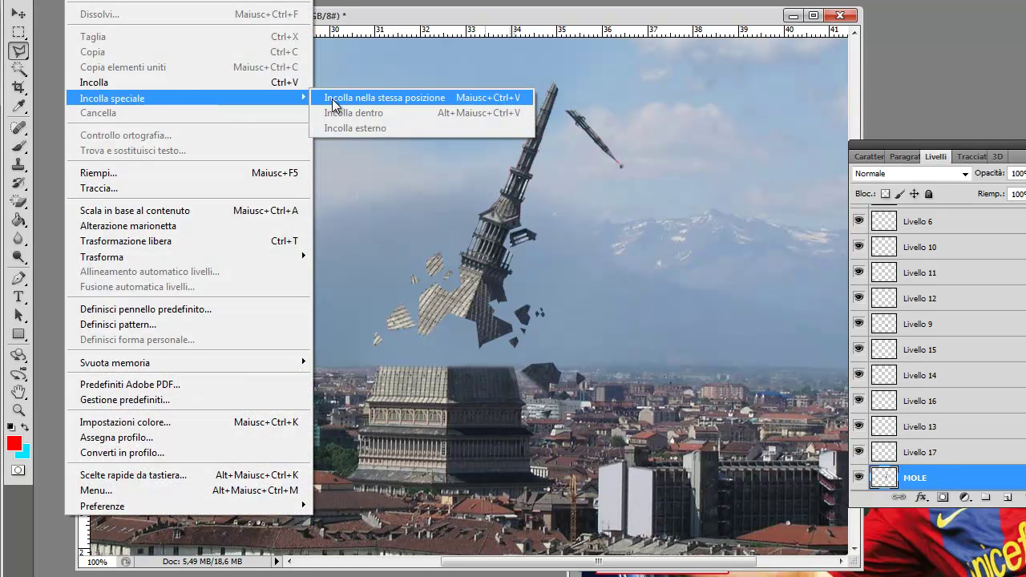
pyautogui.click(334, 100)
pyautogui.moveTo(481, 375)
pyautogui.mouseDown()
pyautogui.moveTo(479, 351)
pyautogui.moveTo(452, 367)
pyautogui.moveTo(526, 405)
pyautogui.moveTo(500, 409)
pyautogui.moveTo(449, 375)
pyautogui.mouseUp()
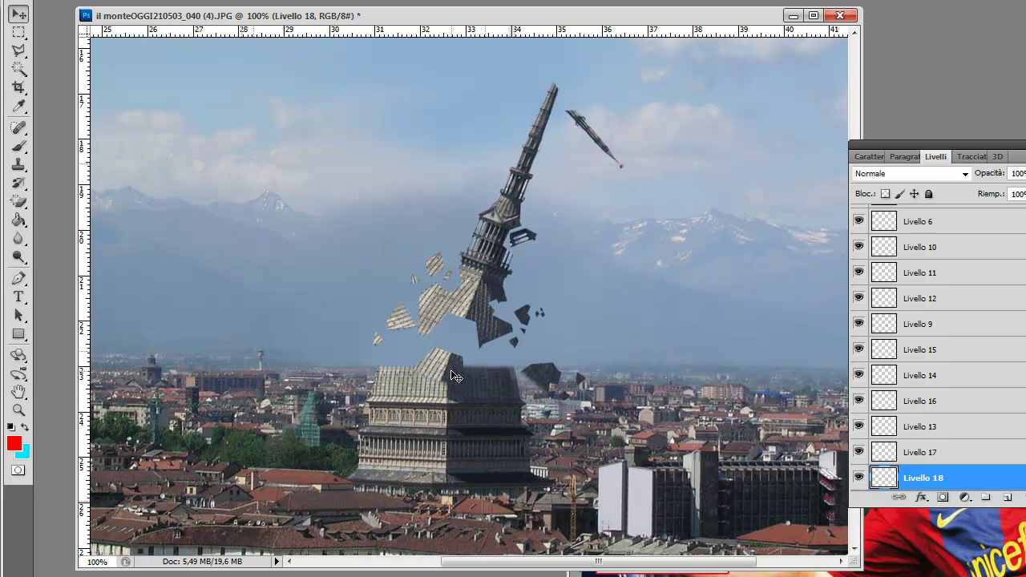
pyautogui.hotkey('ctrl', 'alt', 'z')
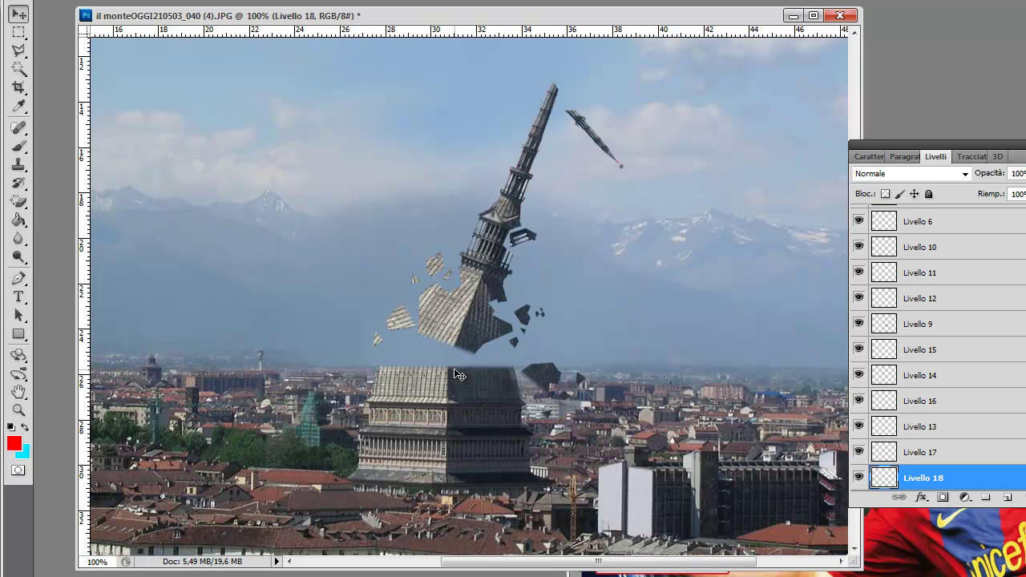
# Step: Cut an upper shaft section from MOLE and paste it in place as Livello 19
pyautogui.rightClick(514, 185)
pyautogui.click(539, 210)
pyautogui.press('l')
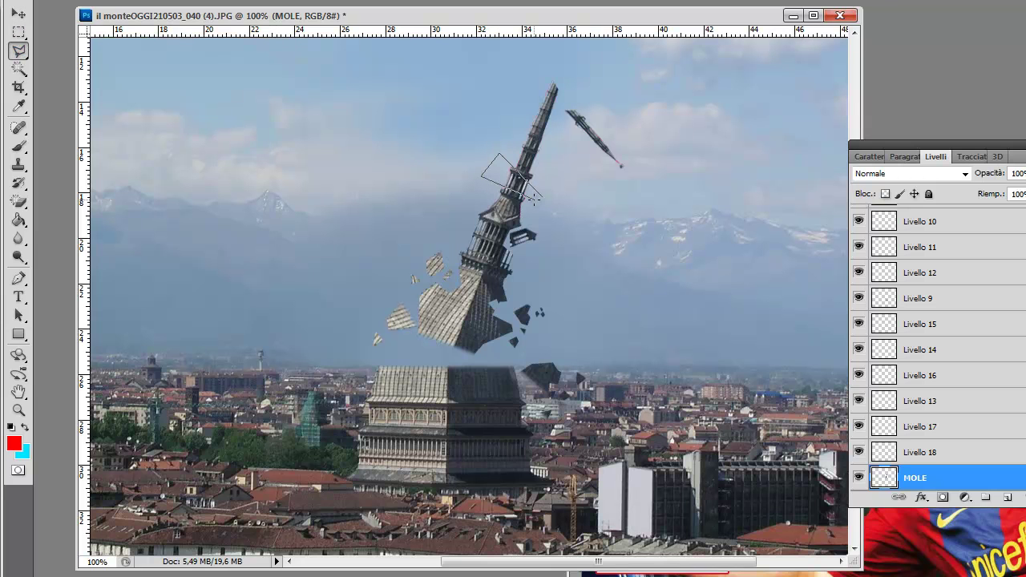
pyautogui.doubleClick(540, 199)
pyautogui.hotkey('ctrl', 'd')
pyautogui.hotkey('alt', 'm')
pyautogui.click(359, 98)
# Step: Transform the Livello 19 piece, nudge it into the shaft, and zoom to 200%
pyautogui.hotkey('alt', 'm')
pyautogui.click(353, 289)
pyautogui.press('Return')
pyautogui.moveTo(547, 248); pyautogui.dragTo(561, 205)
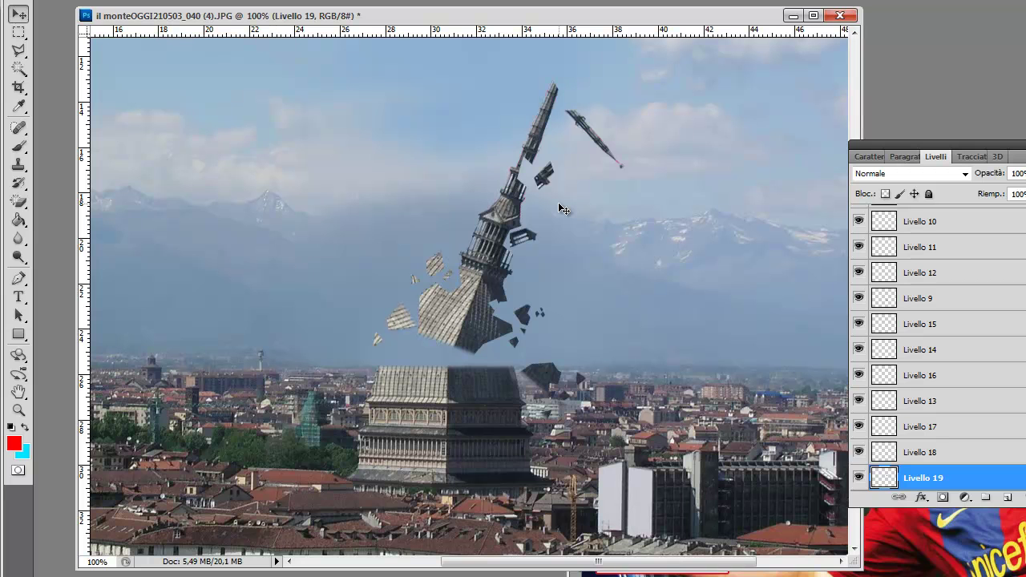
pyautogui.hotkey('shift', 'Left')
pyautogui.hotkey('shift', 'Left')
pyautogui.press('Left')
pyautogui.press('Left')
pyautogui.press('Left')
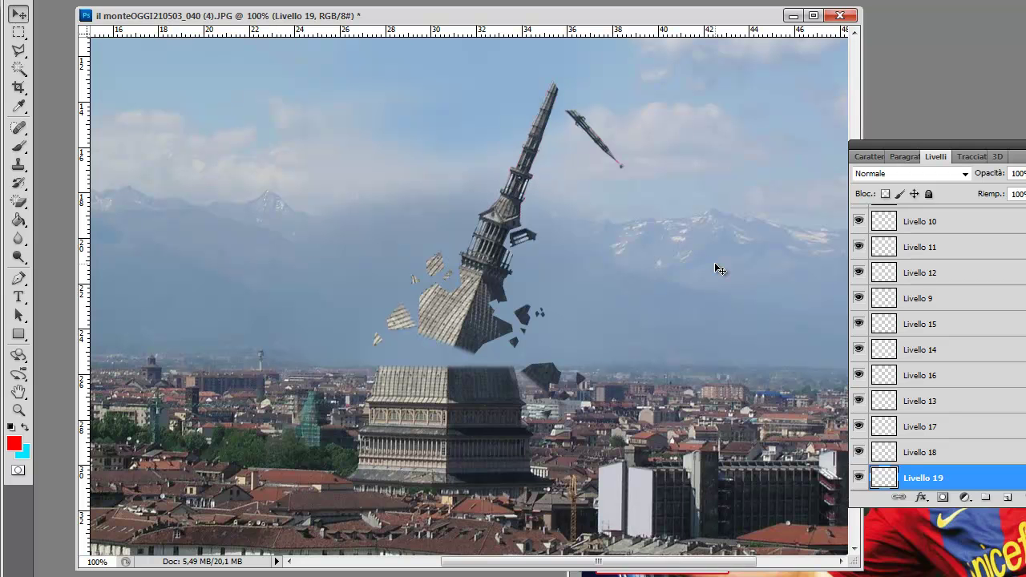
pyautogui.hotkey('ctrl', '+')
pyautogui.keyDown('ctrl'); pyautogui.click(439, 337); pyautogui.keyUp('ctrl')
# Step: Cut an outlined fragment and paste it in place as Livello 21
pyautogui.press('l')
pyautogui.click(77, 0)
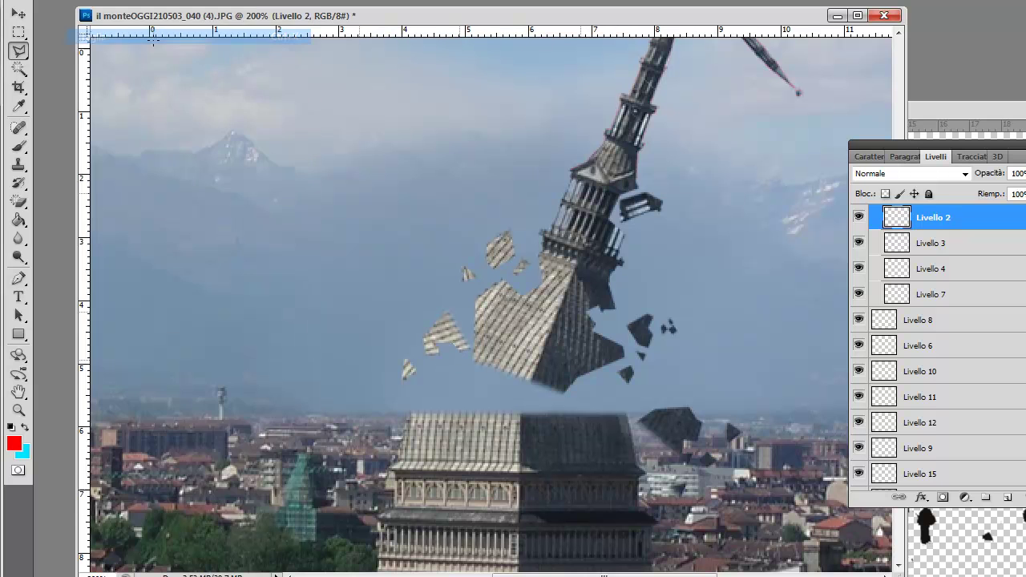
pyautogui.click(77, 0)
pyautogui.click(76, 0)
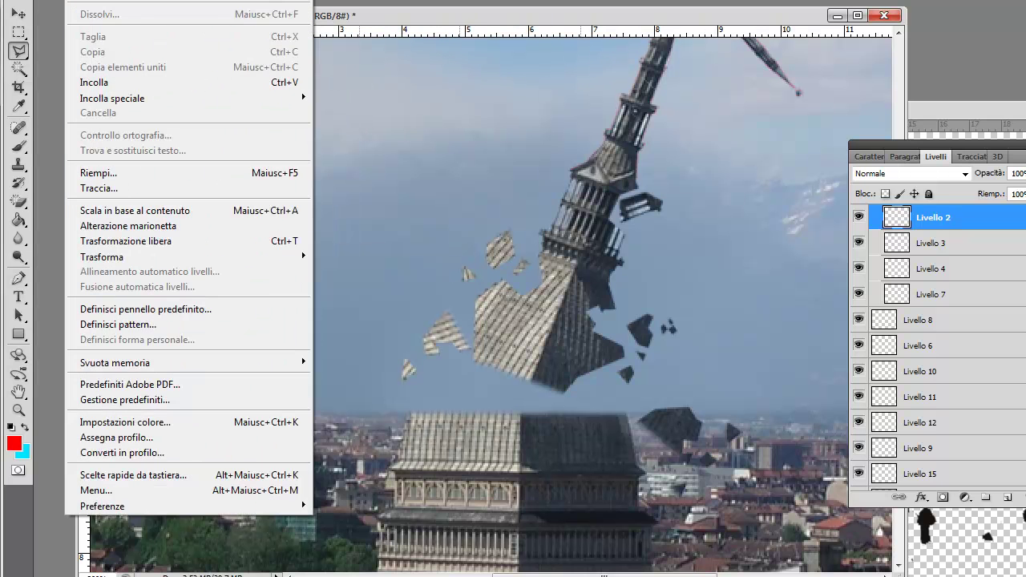
pyautogui.moveTo(112, 97)
pyautogui.click(353, 96)
pyautogui.press('v')
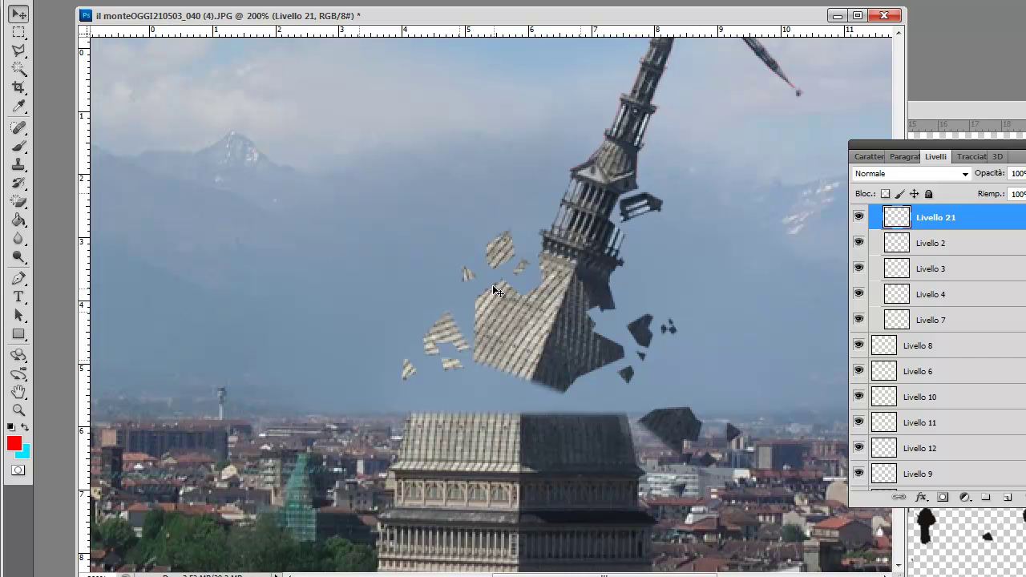
pyautogui.scroll(3, 520, 330)
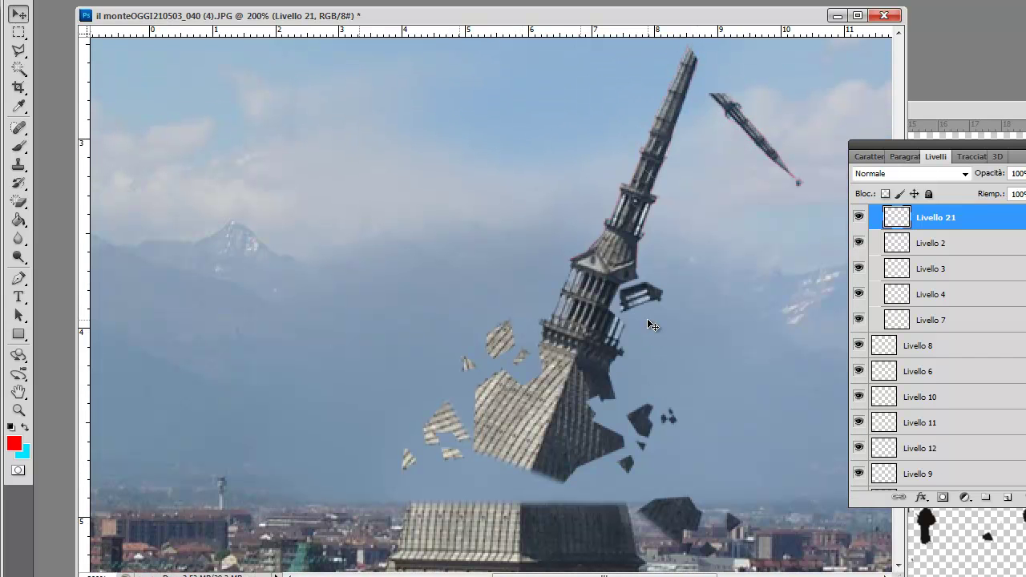
# Step: Paste another fragment from Livello 2 in place as Livello 22
pyautogui.keyDown('ctrl'); pyautogui.click(454, 425); pyautogui.keyUp('ctrl')
pyautogui.press('l')
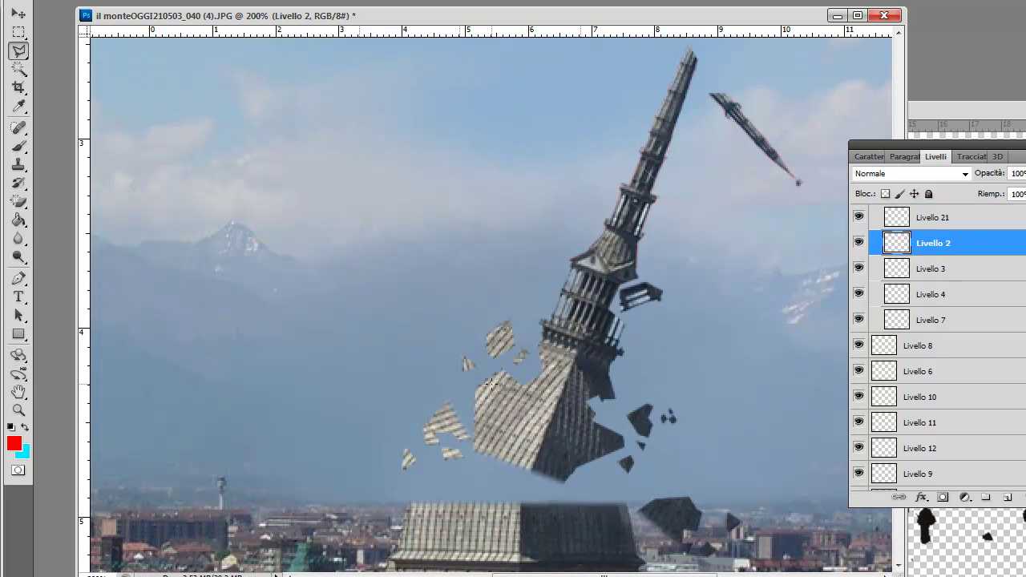
pyautogui.click(88, 2)
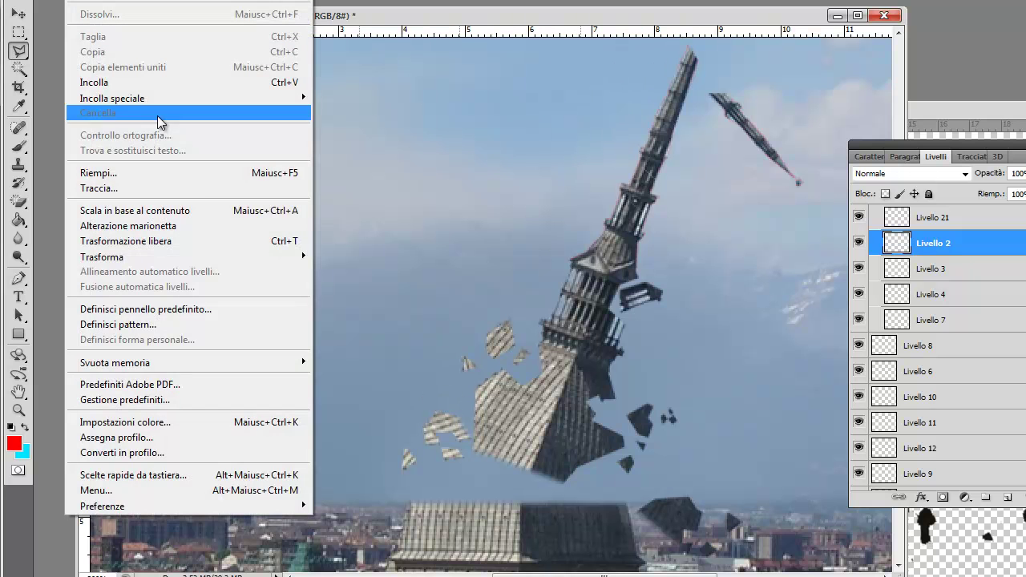
pyautogui.click(377, 97)
pyautogui.press('v')
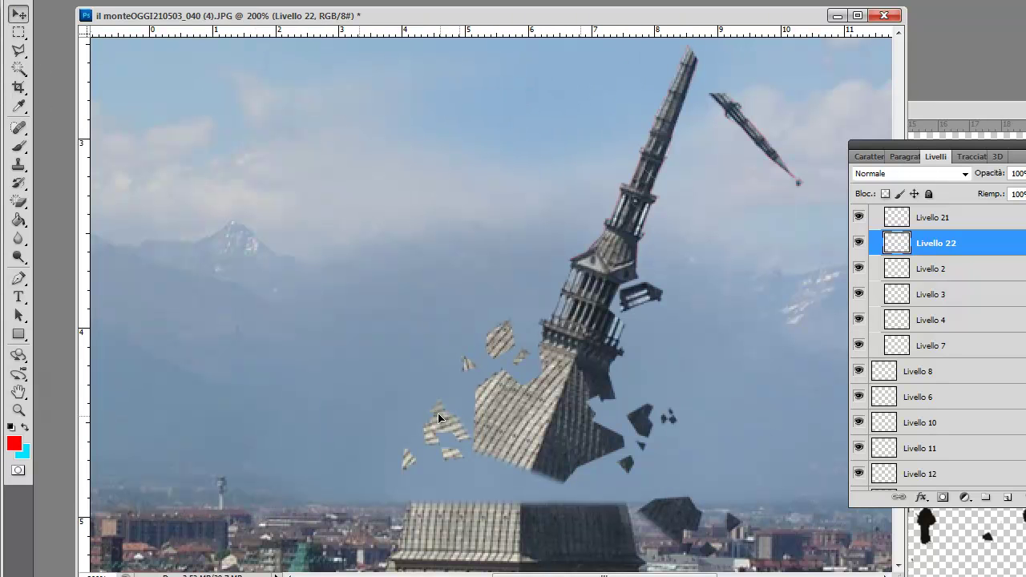
# Step: Cut a striped fragment from Livello 2 into its own layer, Livello 23
pyautogui.rightClick(443, 422)
pyautogui.click(482, 450)
pyautogui.press('l')
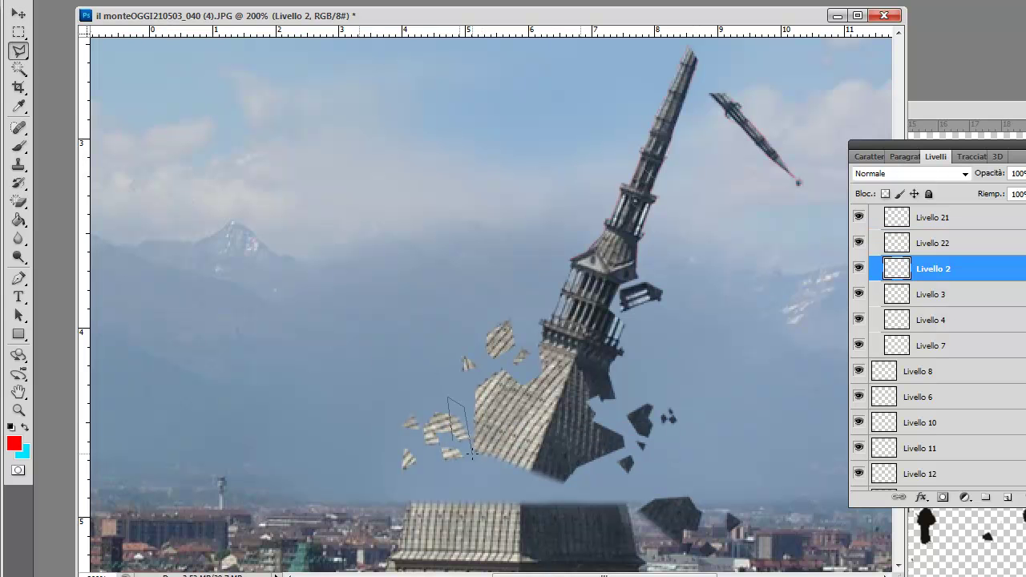
pyautogui.click(88, 2)
pyautogui.click(128, 67)
pyautogui.click(88, 1)
pyautogui.click(377, 97)
pyautogui.press('v')
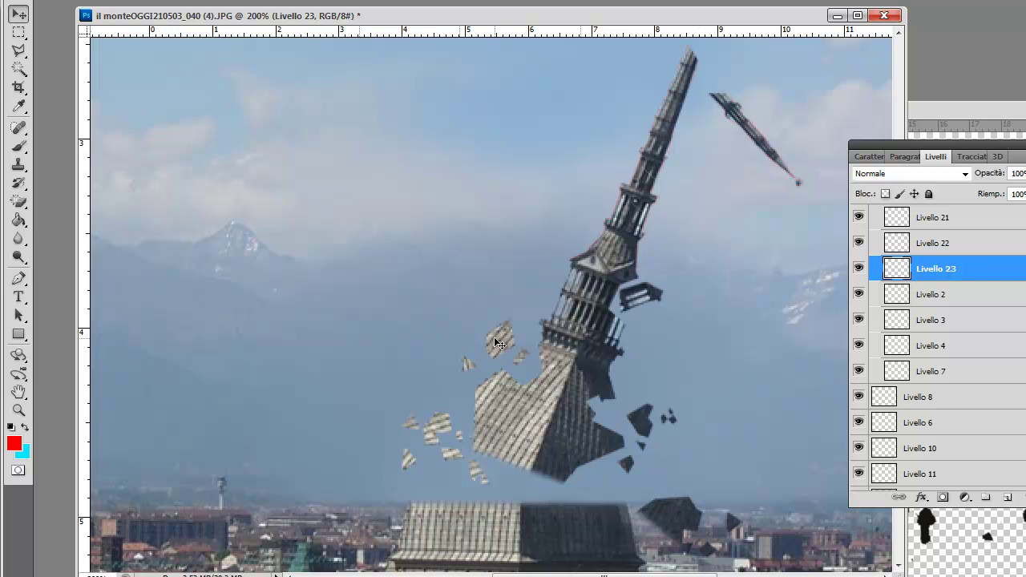
# Step: Cut a tower piece from MOLE and paste it in place as Livello 24
pyautogui.rightClick(544, 375)
pyautogui.click(563, 390)
pyautogui.press('l')
pyautogui.click(88, 2)
pyautogui.click(88, 2)
pyautogui.click(88, 2)
pyautogui.click(353, 98)
pyautogui.press('v')
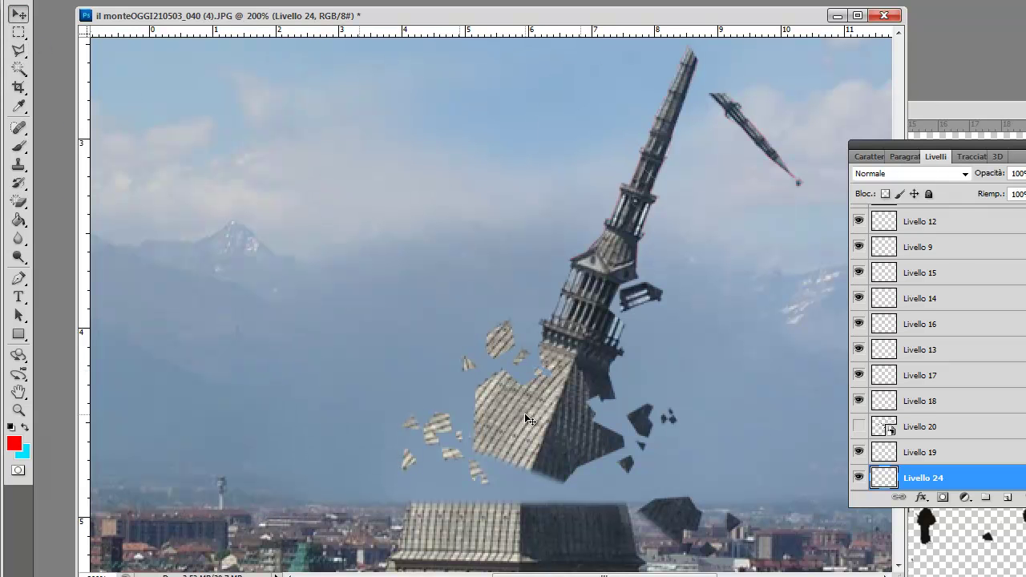
# Step: Paste another MOLE piece in place as Livello 25
pyautogui.hotkey('alt', '[')
pyautogui.press('l')
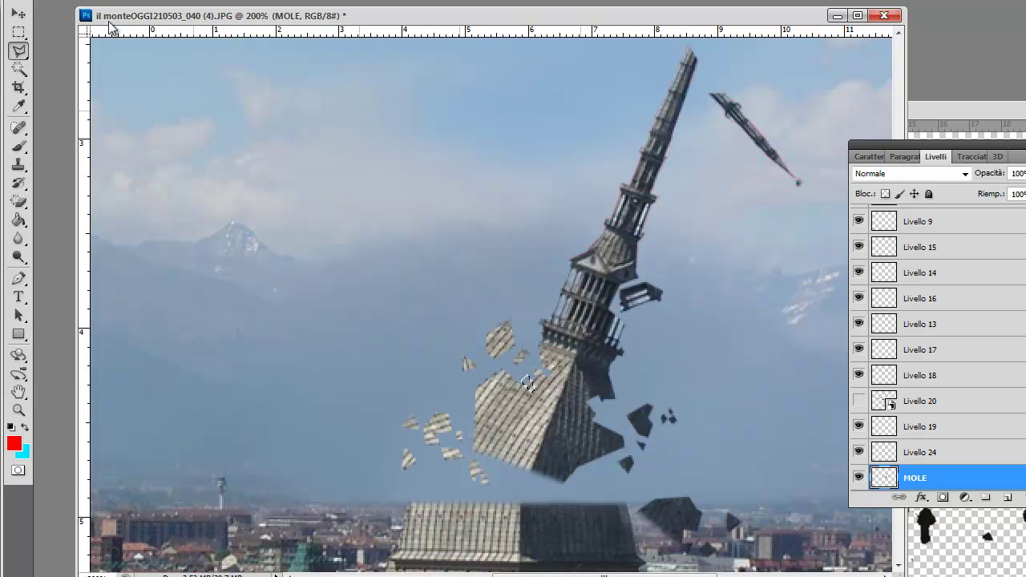
pyautogui.click(88, 1)
pyautogui.click(352, 97)
pyautogui.click(18, 16)
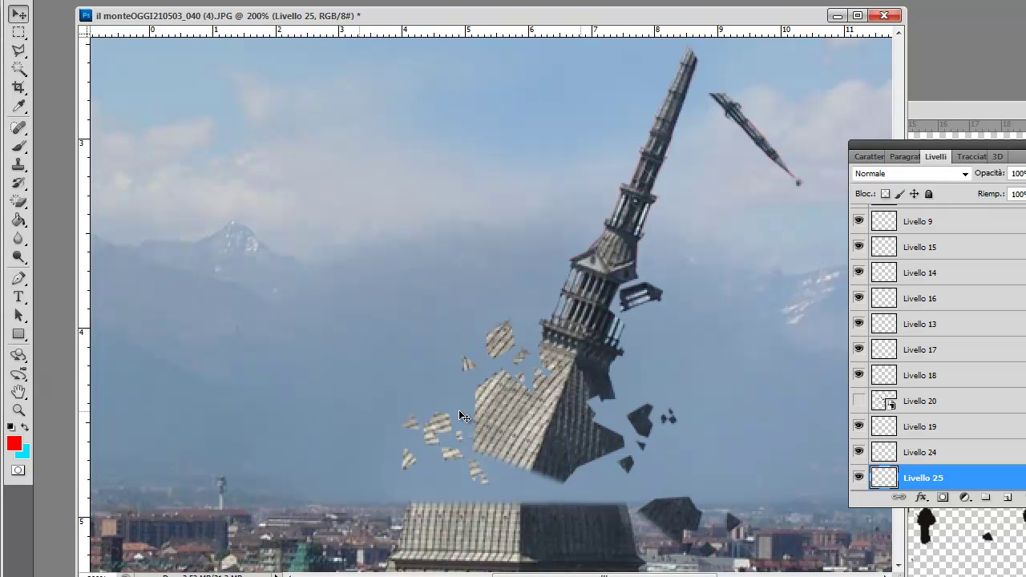
# Step: Cut a fragment near the base from MOLE and paste it in place as Livello 26
pyautogui.rightClick(525, 421)
pyautogui.click(573, 450)
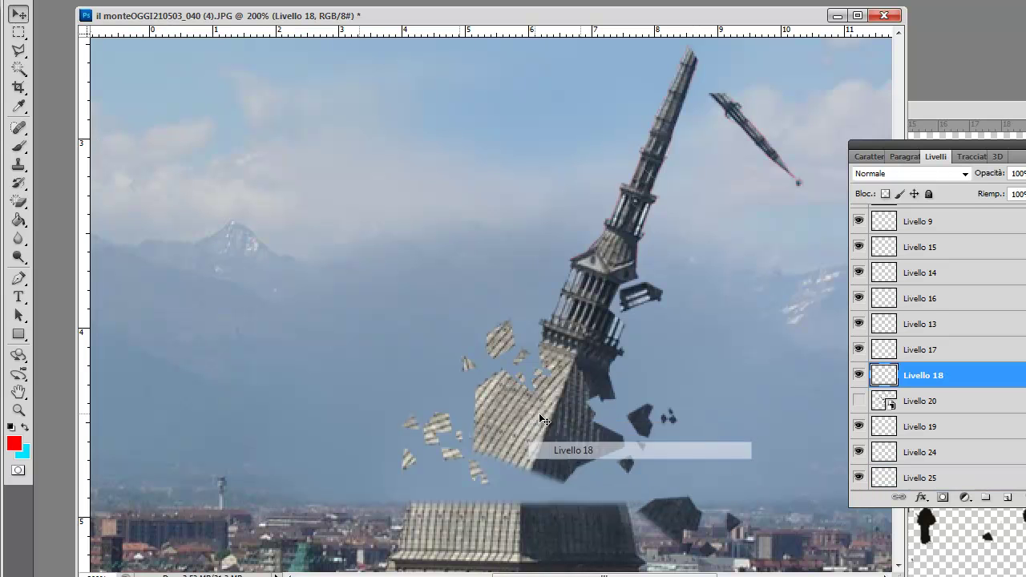
pyautogui.click(542, 419)
pyautogui.click(18, 50)
pyautogui.click(465, 382)
pyautogui.click(231, 4)
pyautogui.click(248, 26)
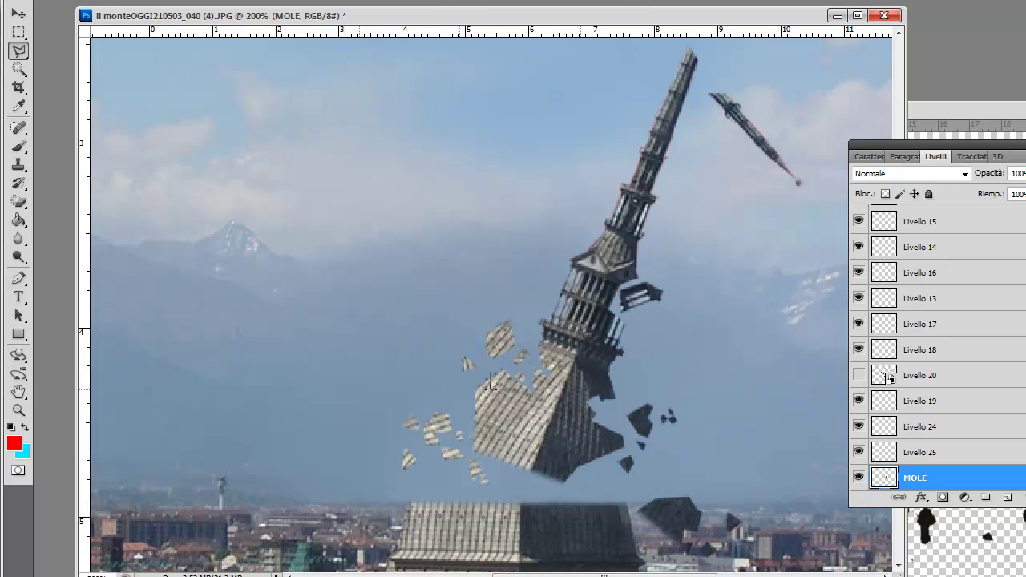
pyautogui.click(459, 393)
pyautogui.click(84, 3)
pyautogui.click(121, 37)
pyautogui.click(84, 2)
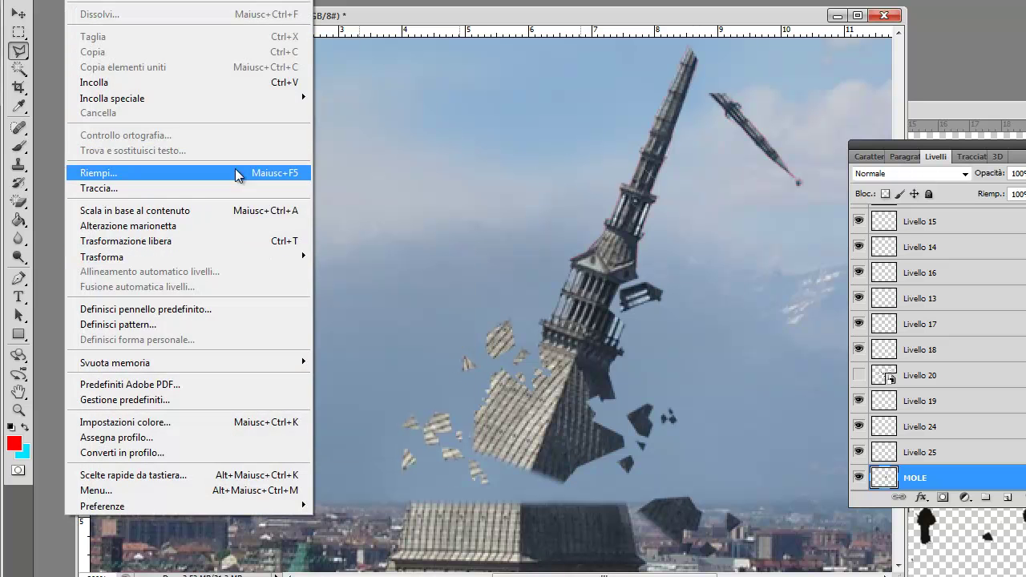
pyautogui.click(369, 97)
pyautogui.press('v')
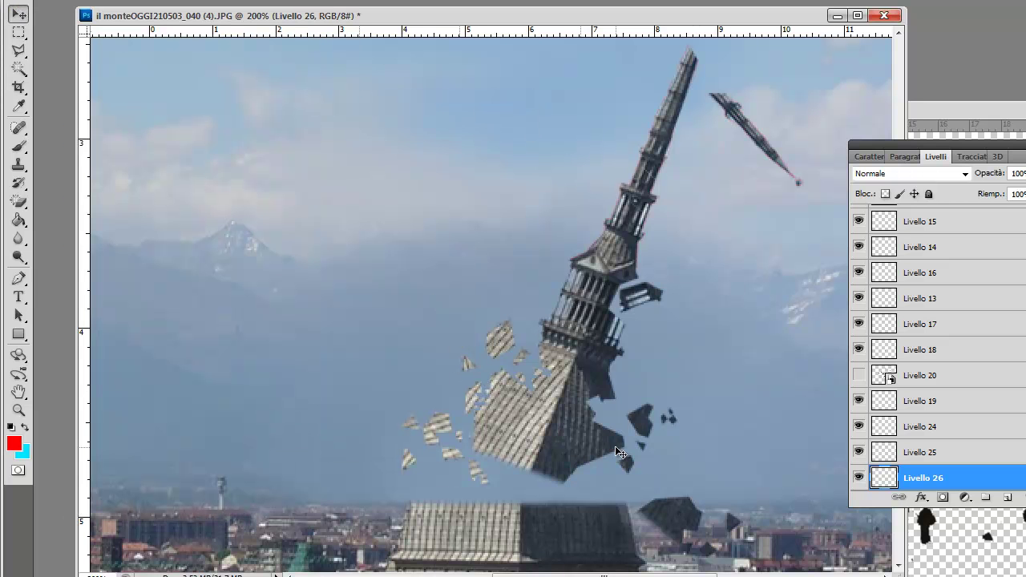
# Step: Cut a piece from Livello 6 into Livello 27 and apply a transform to it
pyautogui.rightClick(503, 337)
pyautogui.click(532, 364)
pyautogui.press('l')
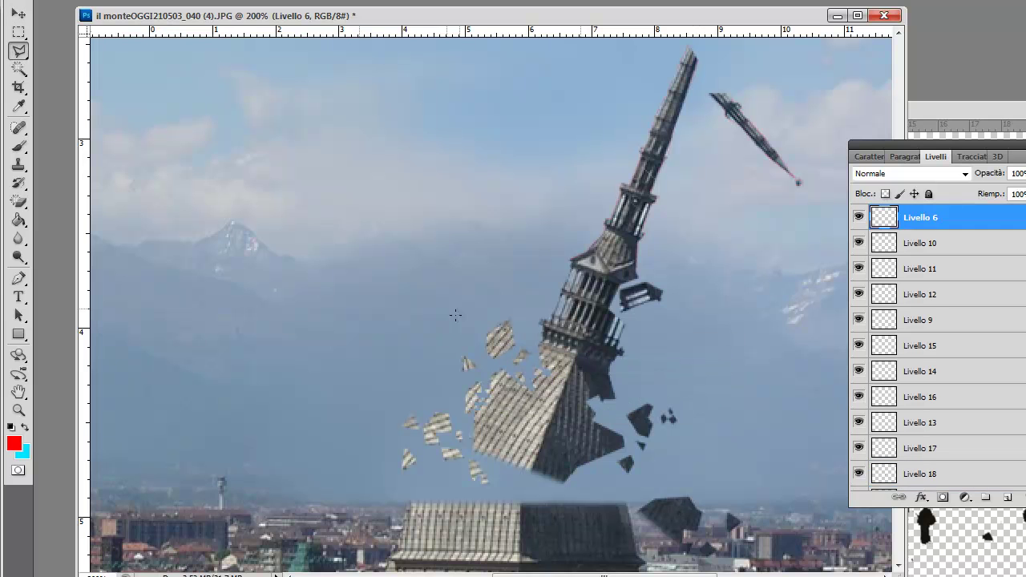
pyautogui.click(129, 4)
pyautogui.click(133, 4)
pyautogui.click(133, 4)
pyautogui.click(324, 98)
pyautogui.press('v')
pyautogui.click(133, 4)
pyautogui.click(352, 292)
pyautogui.press('v')
pyautogui.press('Return')
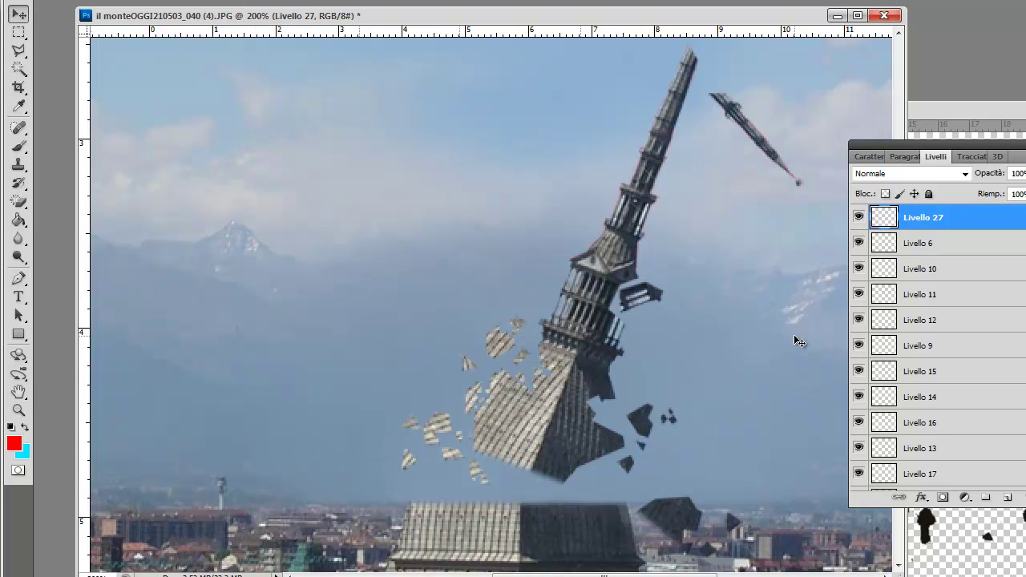
# Step: Attempt to cut a pyramid chunk from MOLE and dismiss the empty-selection error
pyautogui.rightClick(570, 438)
pyautogui.click(609, 515)
pyautogui.click(19, 51)
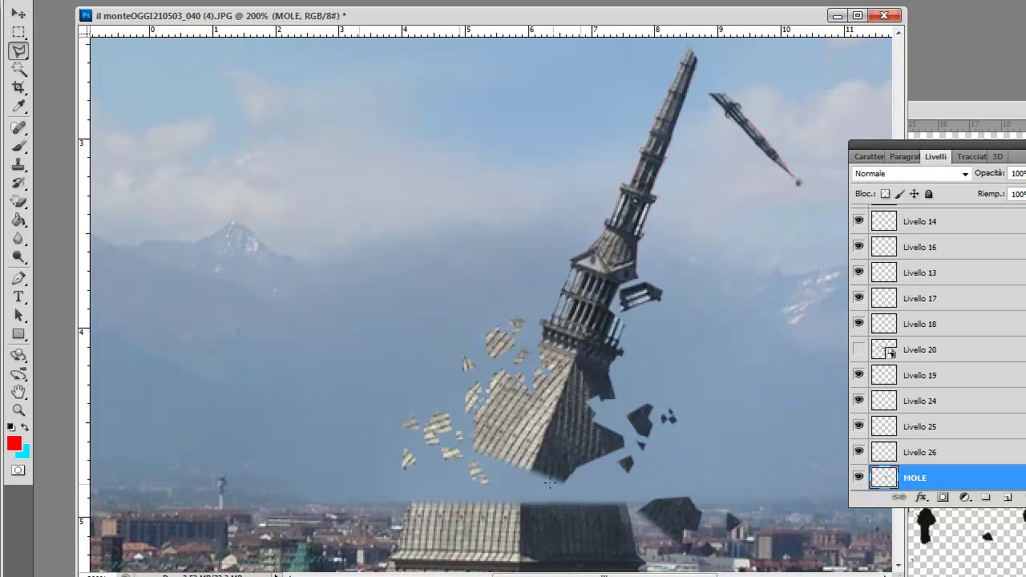
pyautogui.doubleClick(563, 485)
pyautogui.click(133, 4)
pyautogui.click(104, 80)
pyautogui.press('Return')
pyautogui.press('v')
# Step: Retry the cut on another layer, dismiss the error, and toggle MOLE's visibility to check it
pyautogui.rightClick(544, 429)
pyautogui.click(593, 466)
pyautogui.click(133, 4)
pyautogui.click(93, 36)
pyautogui.click(528, 205)
pyautogui.click(858, 477)
pyautogui.click(858, 478)
# Step: Select Livello 18 with the polygonal lasso and zoom on the pyramid's broken base
pyautogui.rightClick(545, 457)
pyautogui.click(585, 486)
pyautogui.click(18, 50)
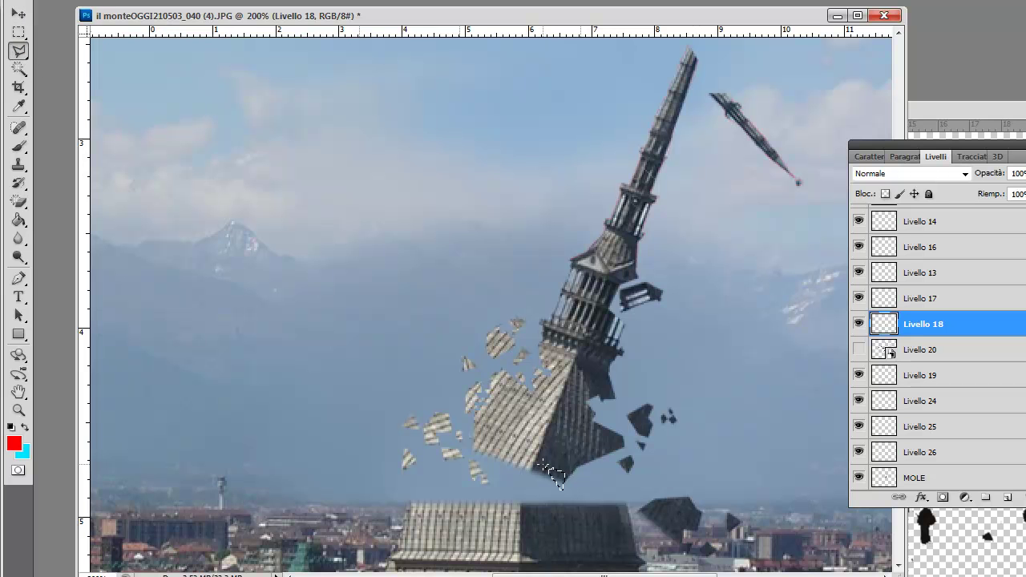
pyautogui.keyDown('ctrl'); pyautogui.click(557, 480); pyautogui.keyUp('ctrl')
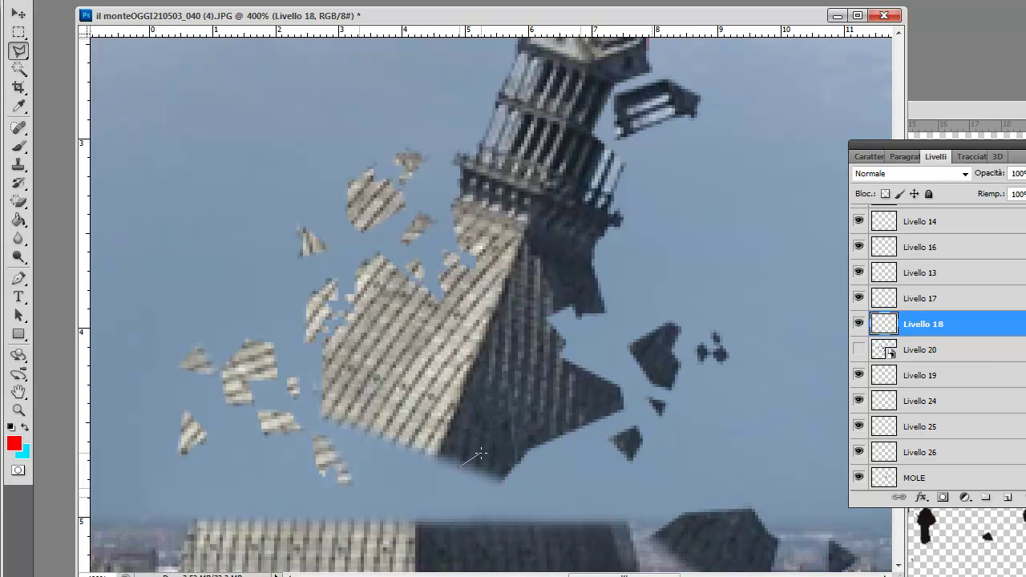
# Step: Cut a pyramid chunk and paste it in place as Livello 28, starting a rotation
pyautogui.doubleClick(462, 489)
pyautogui.click(85, 0)
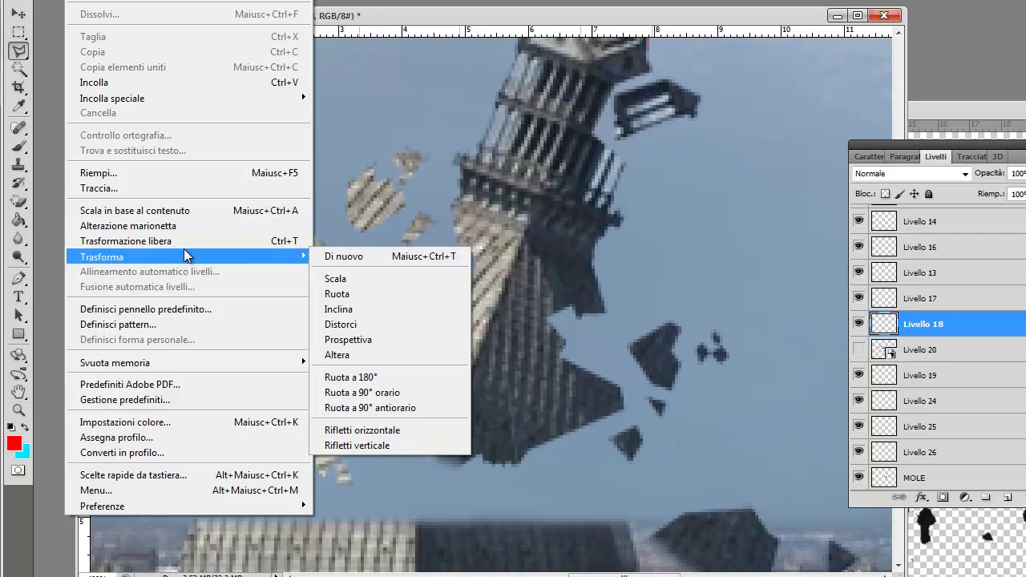
pyautogui.click(345, 98)
pyautogui.press('v')
pyautogui.click(84, 2)
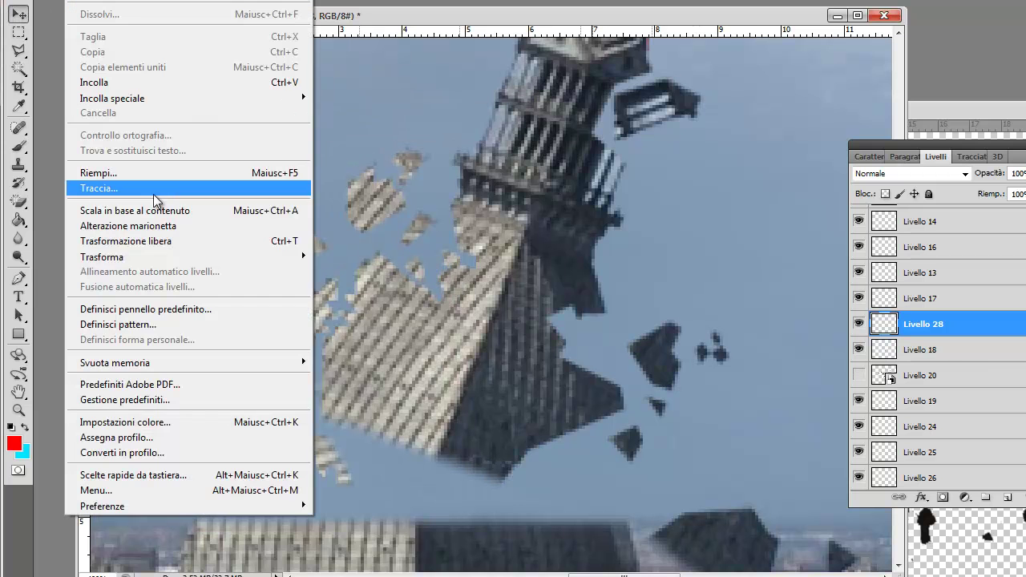
pyautogui.click(336, 291)
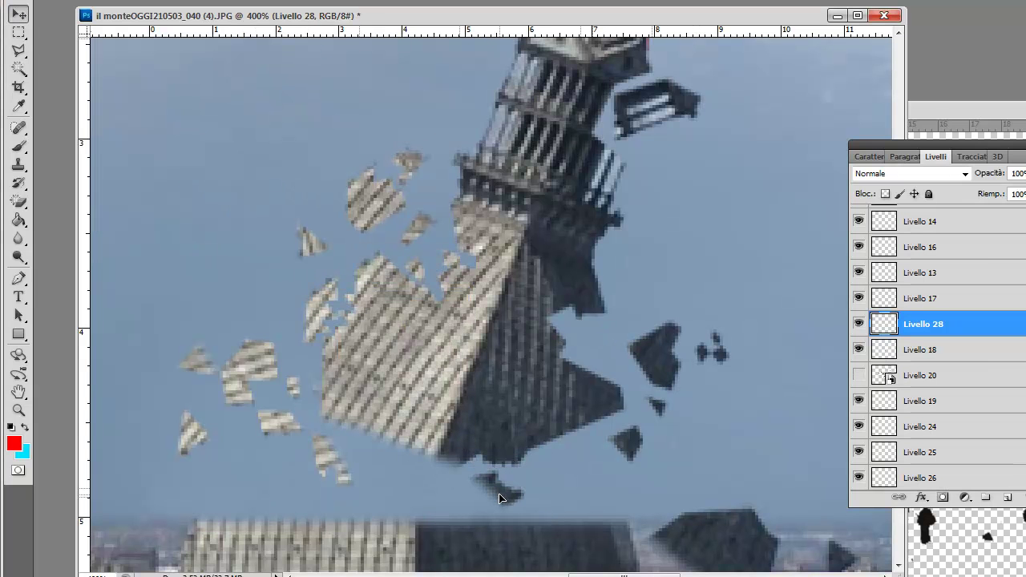
# Step: On the MOLE layer, attempt to cut another chunk and dismiss the empty-selection error
pyautogui.rightClick(631, 363)
pyautogui.click(454, 388)
pyautogui.press('l')
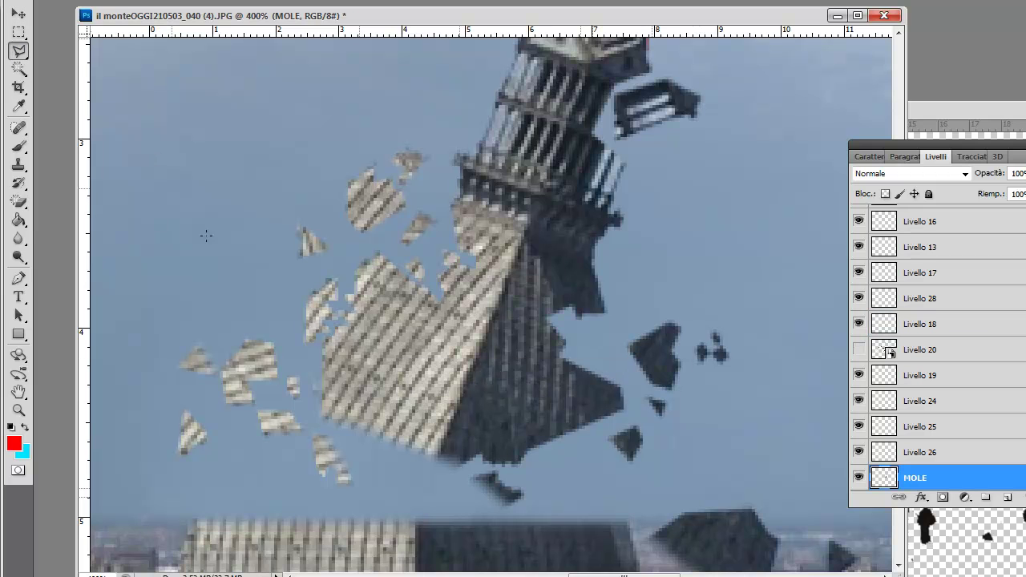
pyautogui.doubleClick(460, 475)
pyautogui.click(84, 2)
pyautogui.click(104, 48)
pyautogui.click(529, 203)
pyautogui.press('v')
pyautogui.click(456, 457)
pyautogui.press('Return')
# Step: On Livello 18, outline a jagged chunk of the pyramid edge, then clear the selection
pyautogui.rightClick(466, 465)
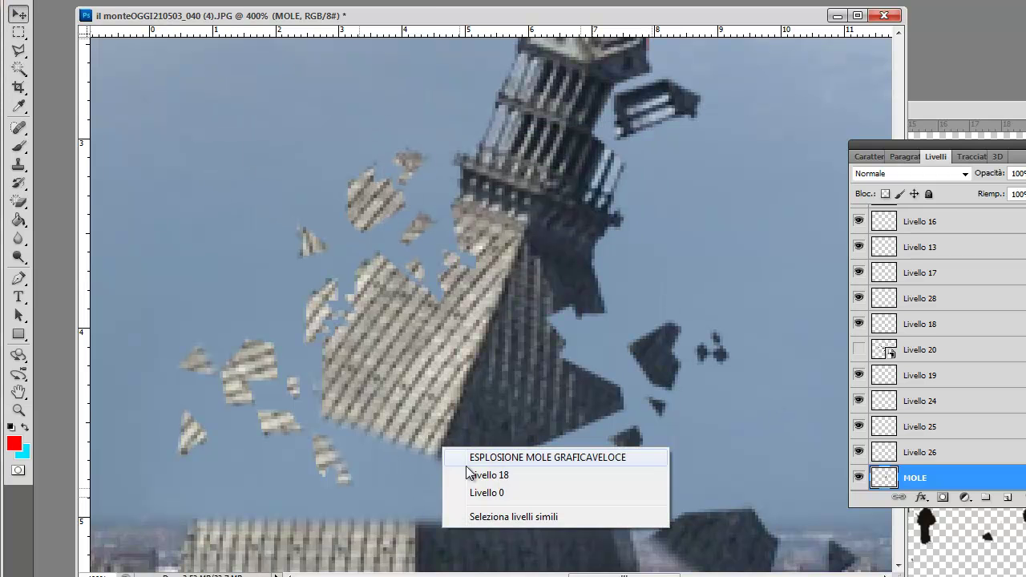
pyautogui.click(473, 474)
pyautogui.press('l')
pyautogui.click(437, 445)
pyautogui.click(426, 418)
pyautogui.click(400, 440)
pyautogui.doubleClick(449, 485)
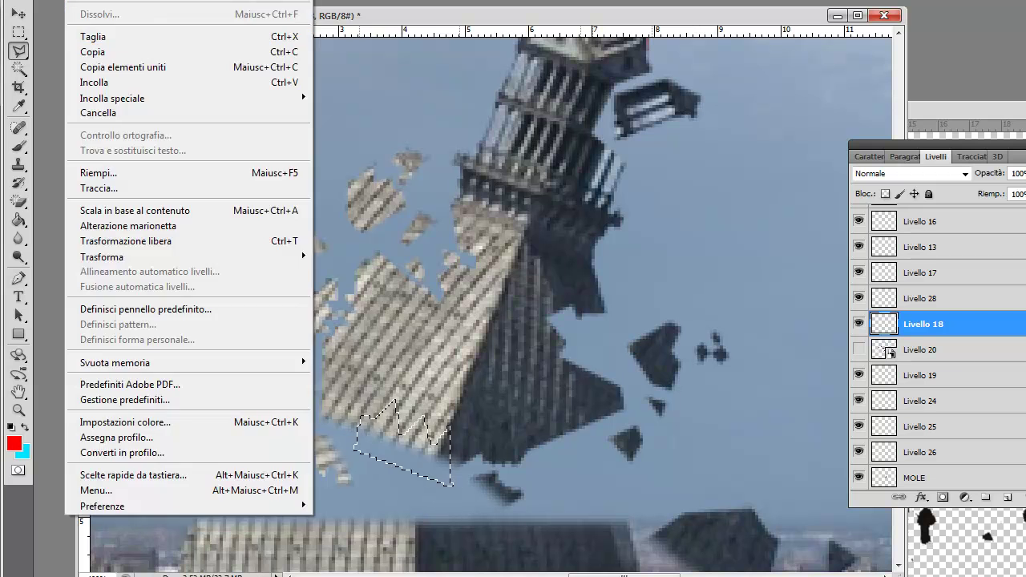
pyautogui.click(96, 2)
pyautogui.click(18, 13)
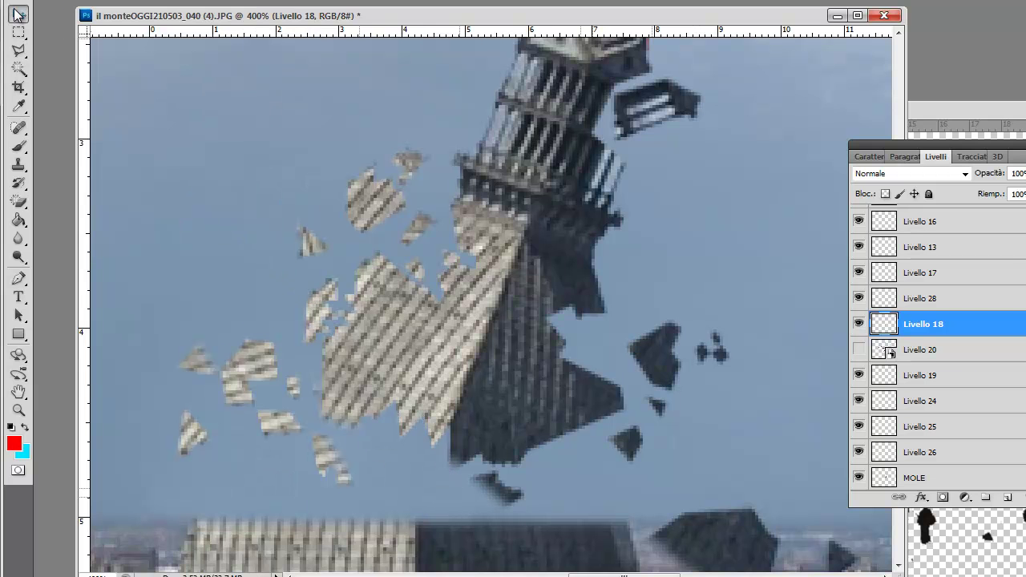
pyautogui.click(245, 2)
pyautogui.hotkey('ctrl', 'd')
# Step: Outline a new pyramid chunk and paste it in place as Livello 29
pyautogui.press('l')
pyautogui.click(433, 438)
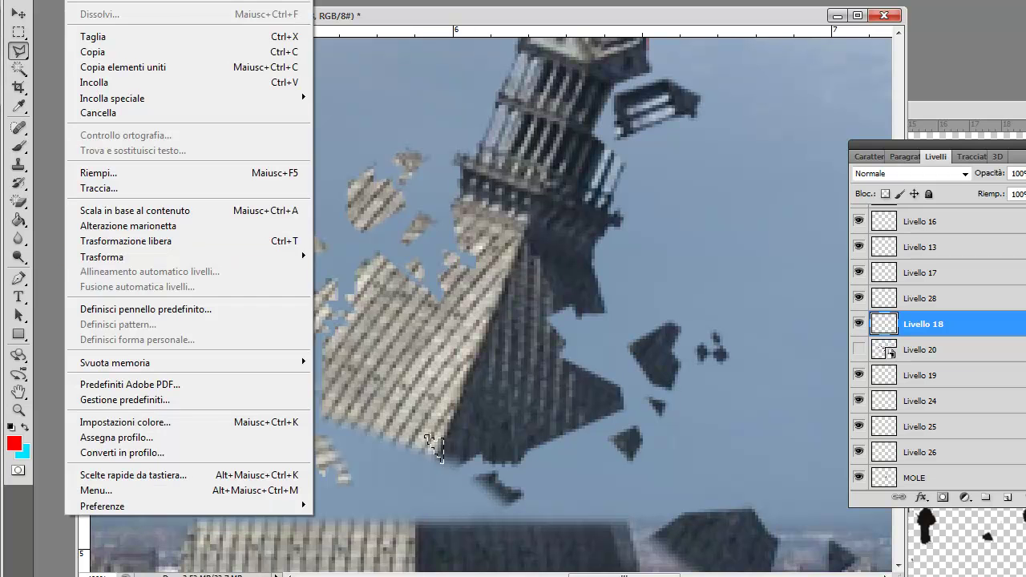
pyautogui.click(89, 1)
pyautogui.moveTo(112, 98)
pyautogui.click(94, 82)
pyautogui.press('v')
# Step: From Livello 18, cut another small chunk and paste it in place as Livello 30
pyautogui.rightClick(386, 412)
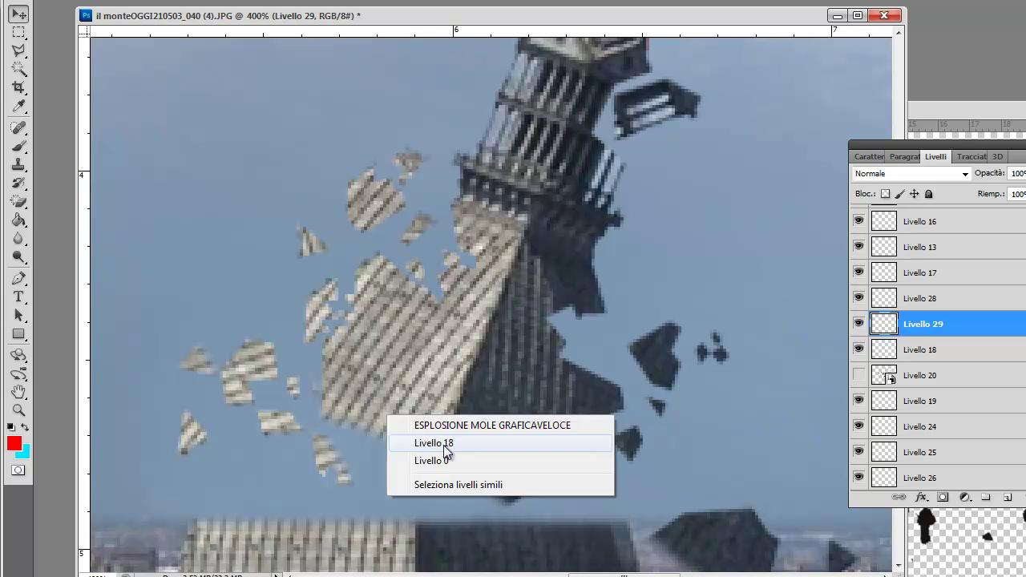
pyautogui.click(416, 440)
pyautogui.press('l')
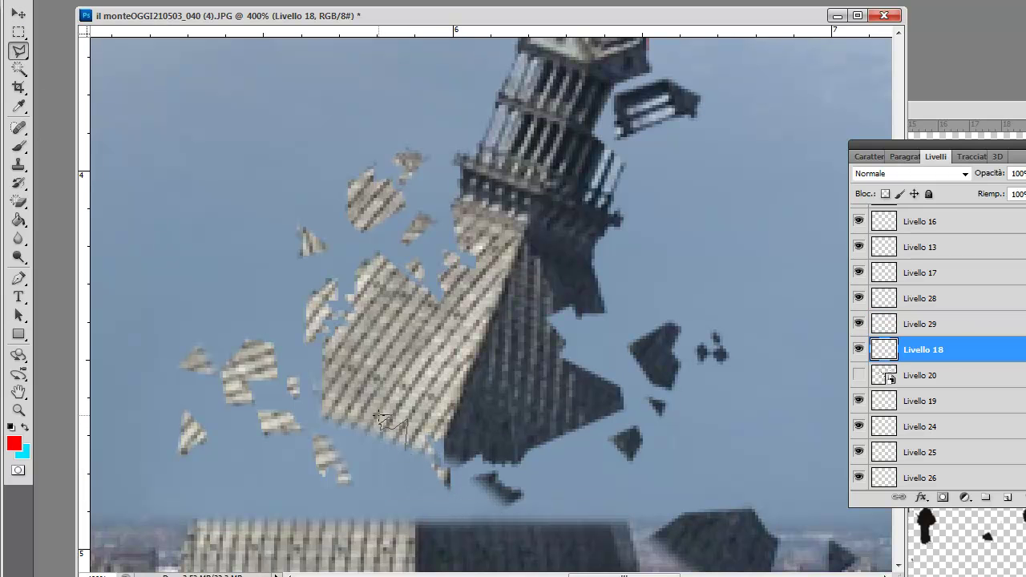
pyautogui.doubleClick(403, 477)
pyautogui.click(88, 1)
pyautogui.click(114, 36)
pyautogui.click(88, 1)
pyautogui.click(377, 98)
# Step: Transform Livello 30, shifting its fragments slightly downward
pyautogui.press('v')
pyautogui.click(88, 2)
pyautogui.click(361, 264)
pyautogui.moveTo(322, 399); pyautogui.dragTo(387, 452)
pyautogui.press('Return')
# Step: Cut one more pyramid chunk and paste it in place as Livello 31
pyautogui.rightClick(381, 460)
pyautogui.press('Escape')
pyautogui.press('l')
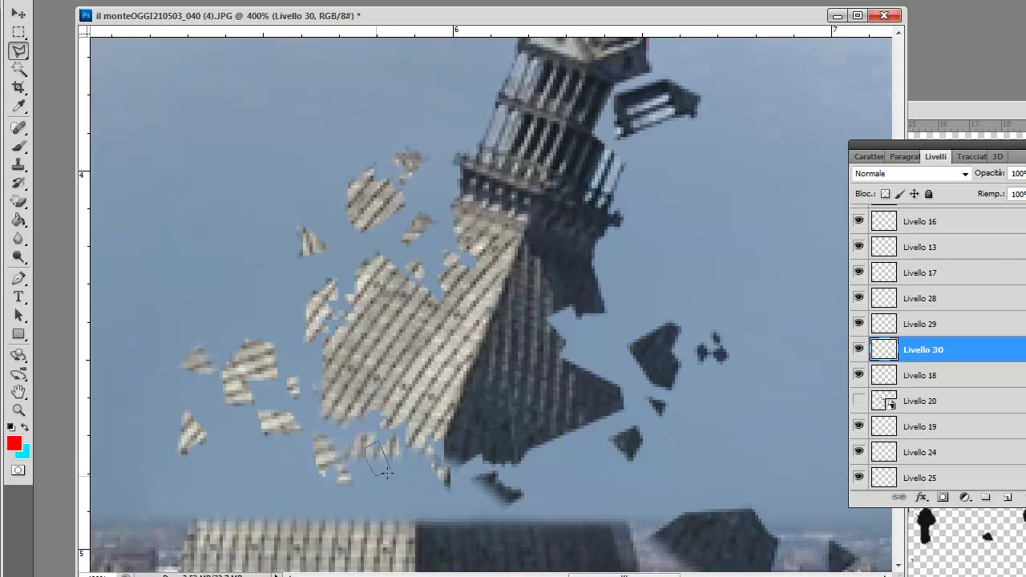
pyautogui.doubleClick(385, 473)
pyautogui.hotkey('ctrl', 'x')
pyautogui.click(88, 1)
pyautogui.click(376, 98)
pyautogui.press('v')
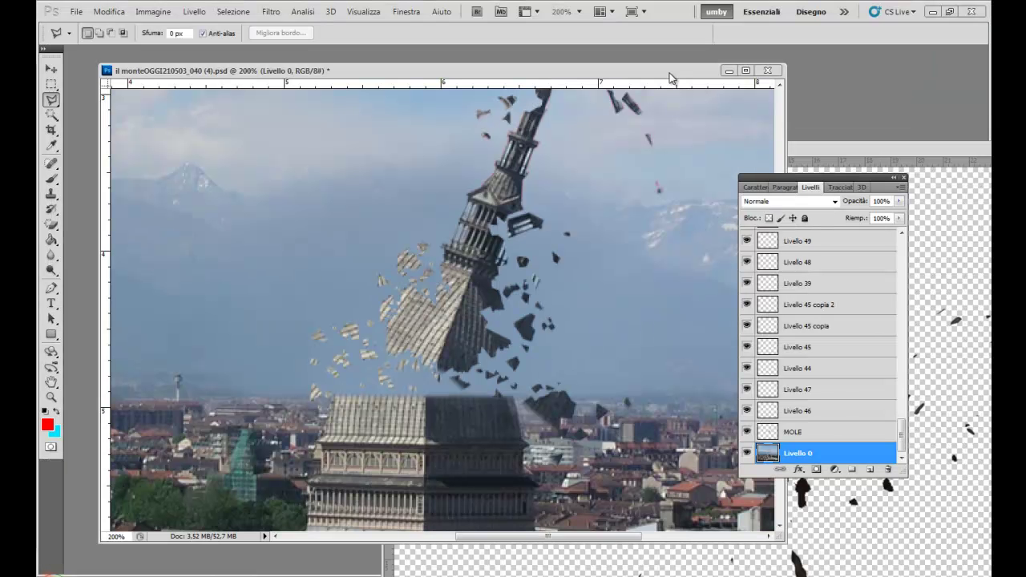
# Step: Reposition the window to review the collapsing spire, then make MOLE active for Polygonal Lasso
pyautogui.moveTo(670, 76); pyautogui.dragTo(608, 84)
pyautogui.moveTo(717, 279); pyautogui.dragTo(725, 228)
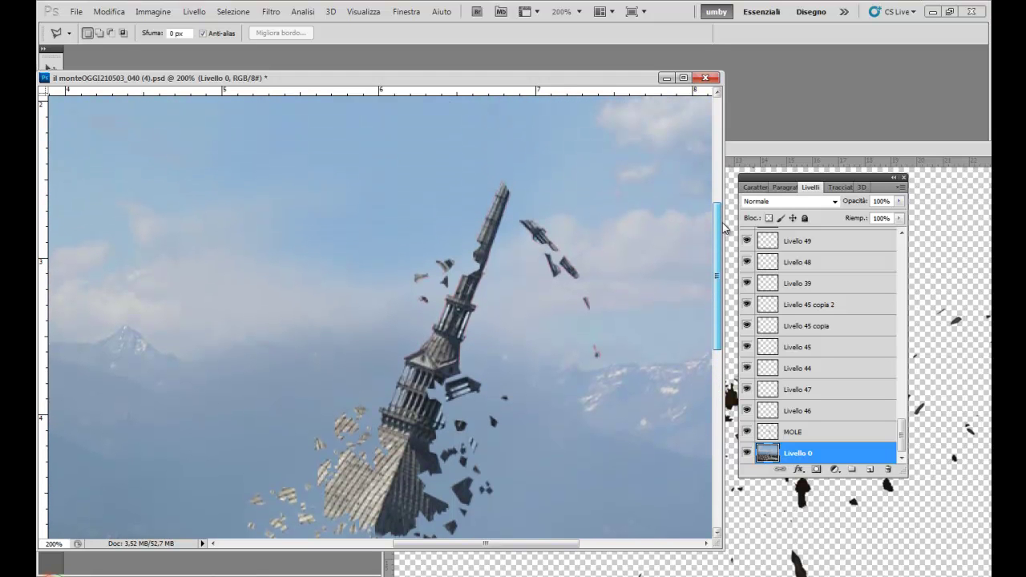
pyautogui.moveTo(724, 228); pyautogui.dragTo(720, 267)
pyautogui.moveTo(436, 85); pyautogui.dragTo(535, 79)
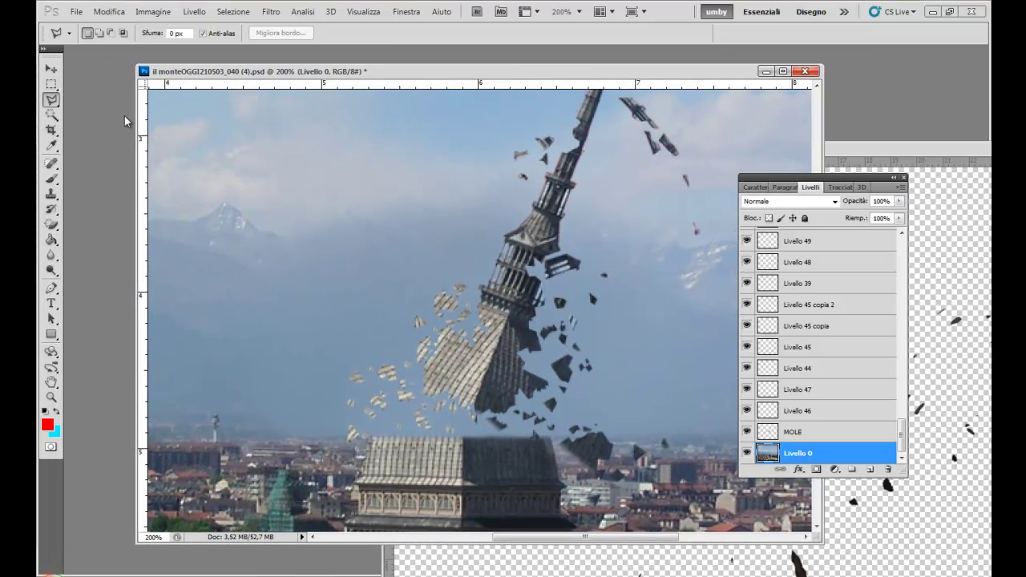
pyautogui.click(52, 71)
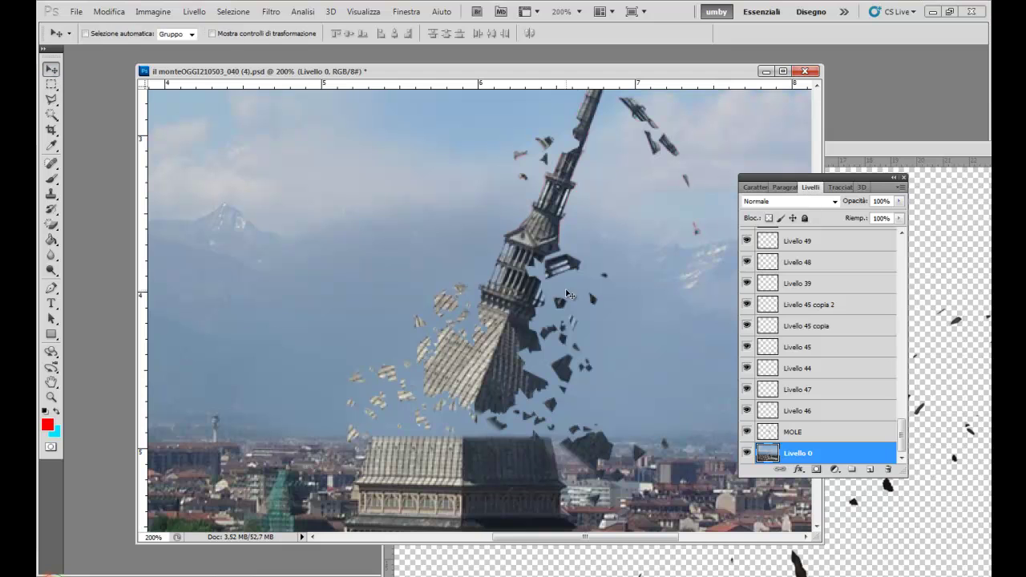
pyautogui.rightClick(527, 261)
pyautogui.click(541, 277)
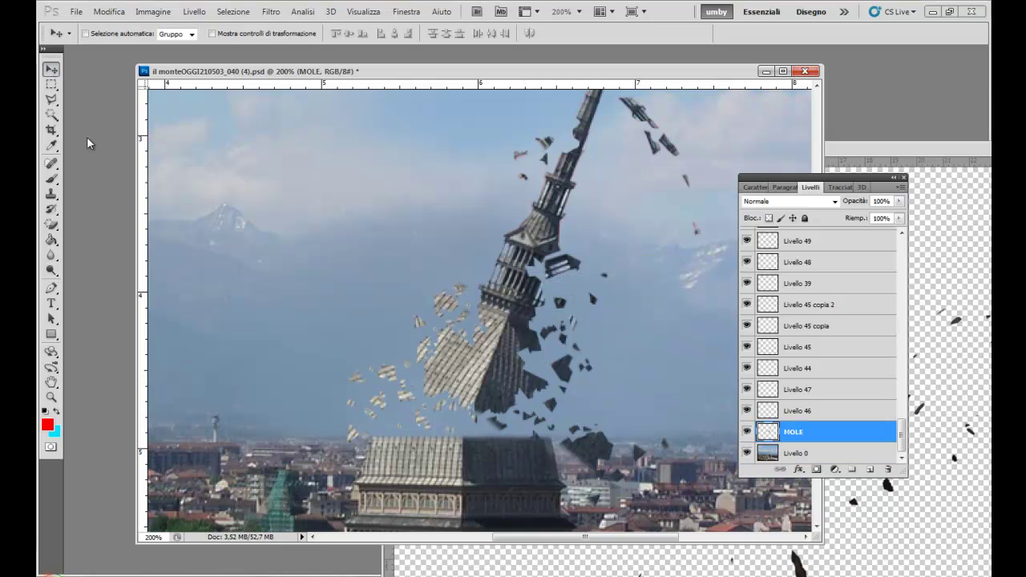
pyautogui.click(51, 99)
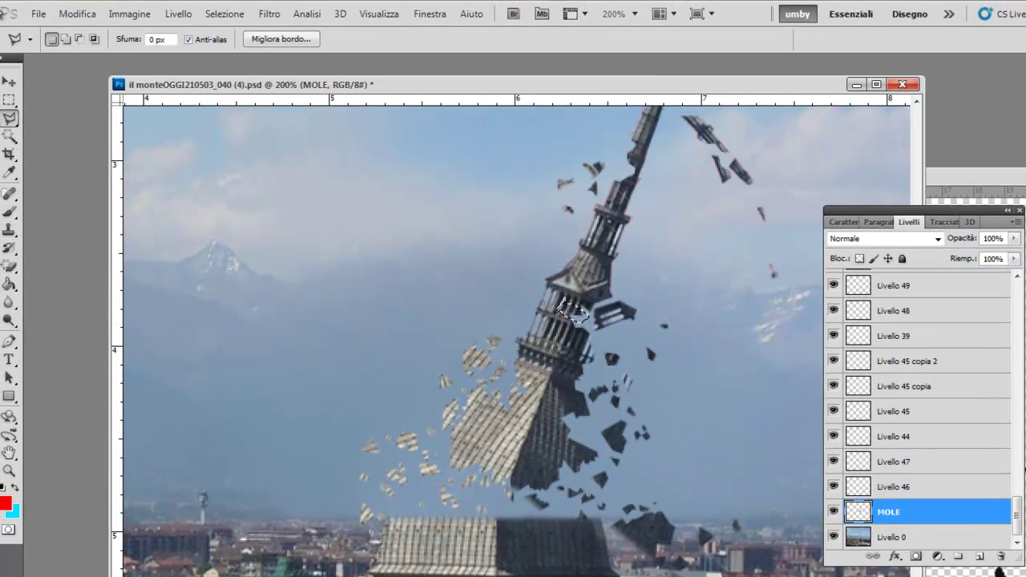
# Step: Cut the outlined tower piece, paste it in place as Livello 53, and nudge it
pyautogui.click(77, 13)
pyautogui.click(85, 103)
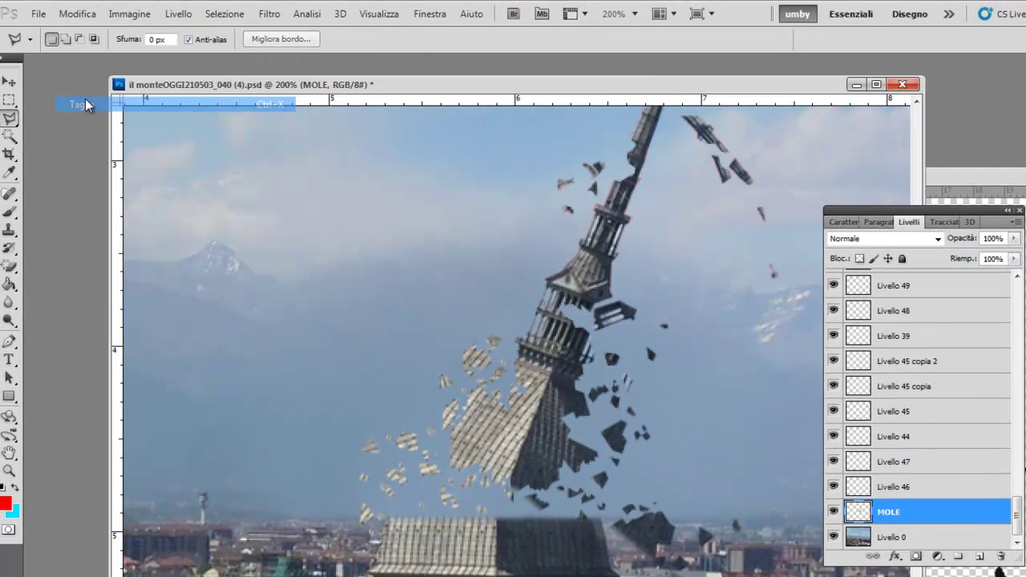
pyautogui.click(8, 79)
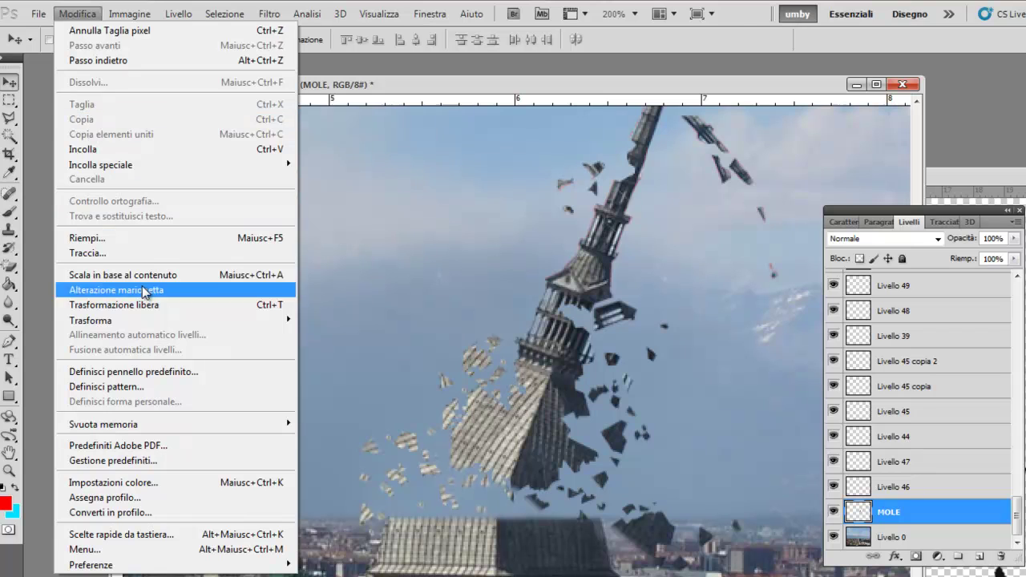
pyautogui.moveTo(100, 164)
pyautogui.click(314, 164)
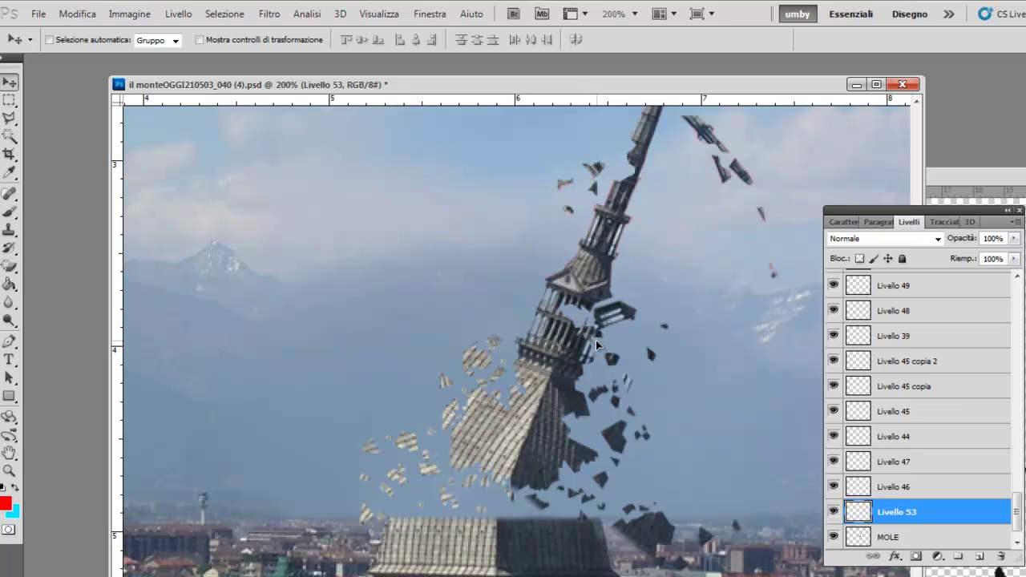
pyautogui.moveTo(614, 351); pyautogui.dragTo(622, 347)
# Step: Cut a second gallery piece and paste it in place as Livello 54
pyautogui.click(8, 118)
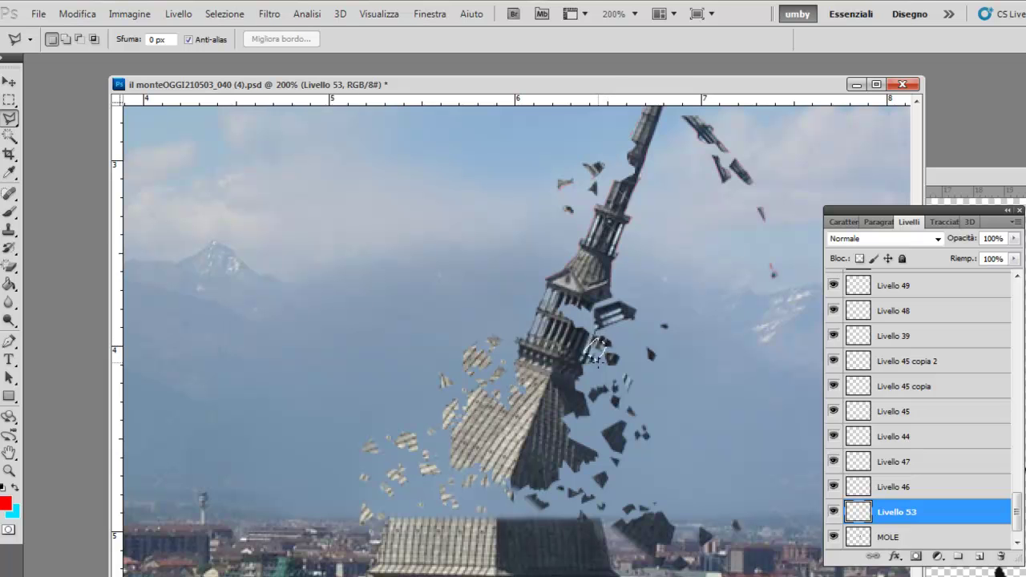
pyautogui.click(69, 14)
pyautogui.click(110, 105)
pyautogui.click(78, 14)
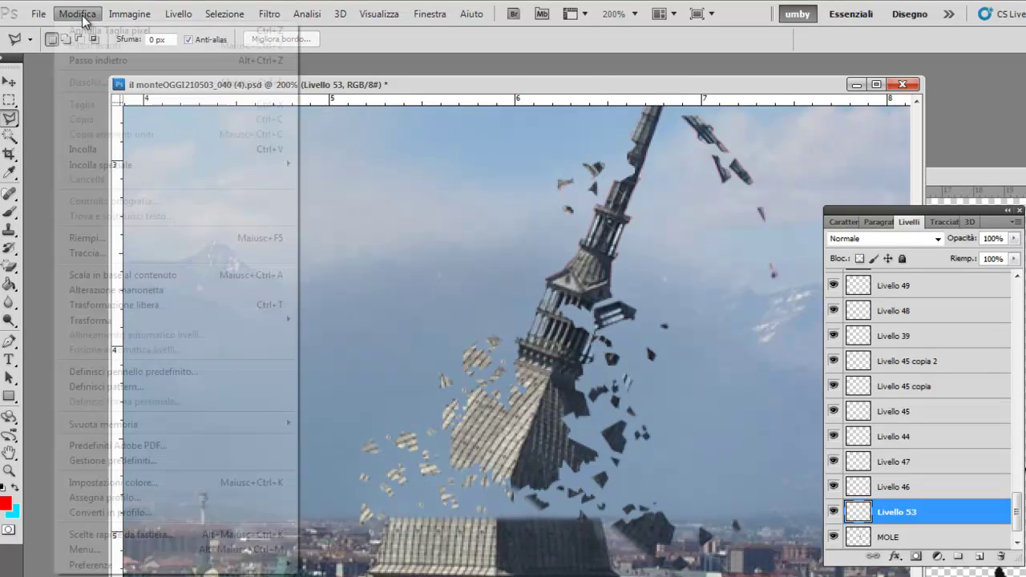
pyautogui.click(377, 164)
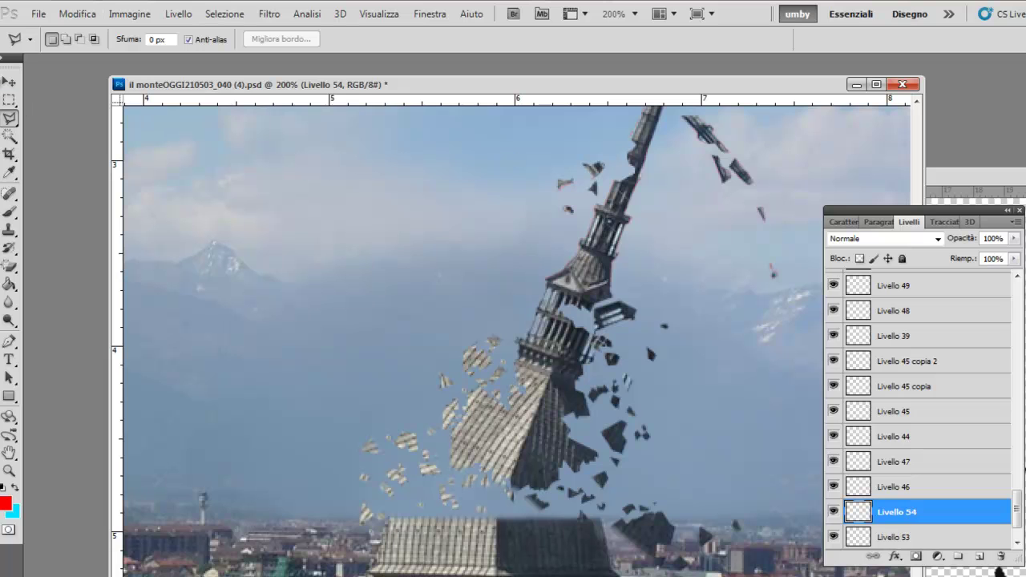
pyautogui.press('v')
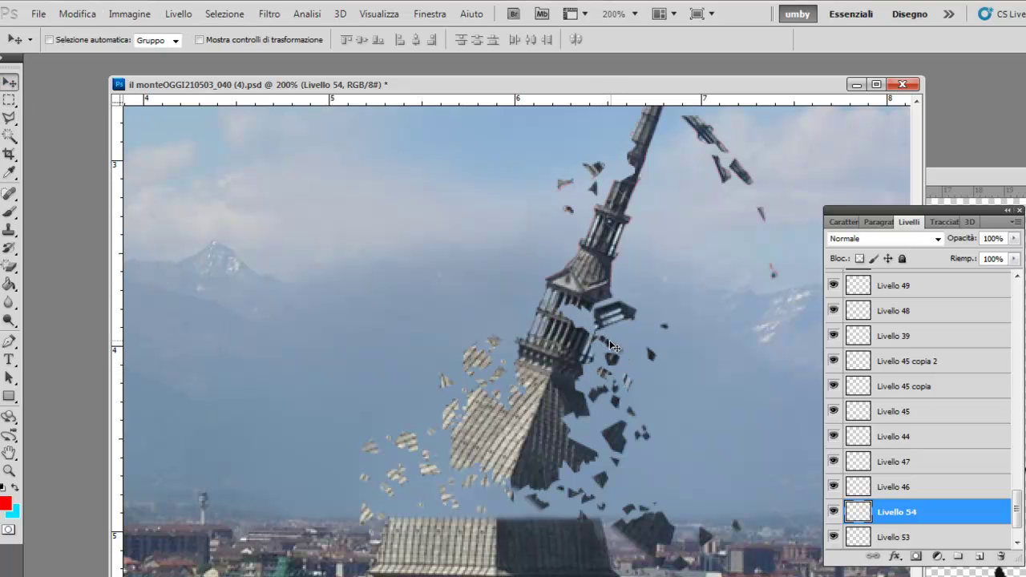
# Step: Select Livello 53 and tilt the small fragment slightly with a rotation
pyautogui.rightClick(608, 341)
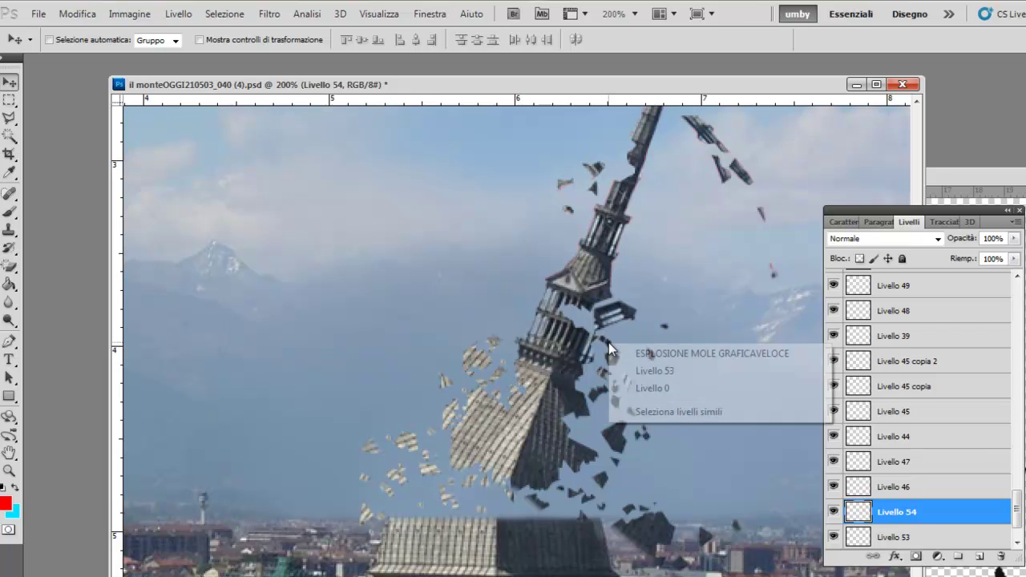
pyautogui.click(646, 370)
pyautogui.click(77, 13)
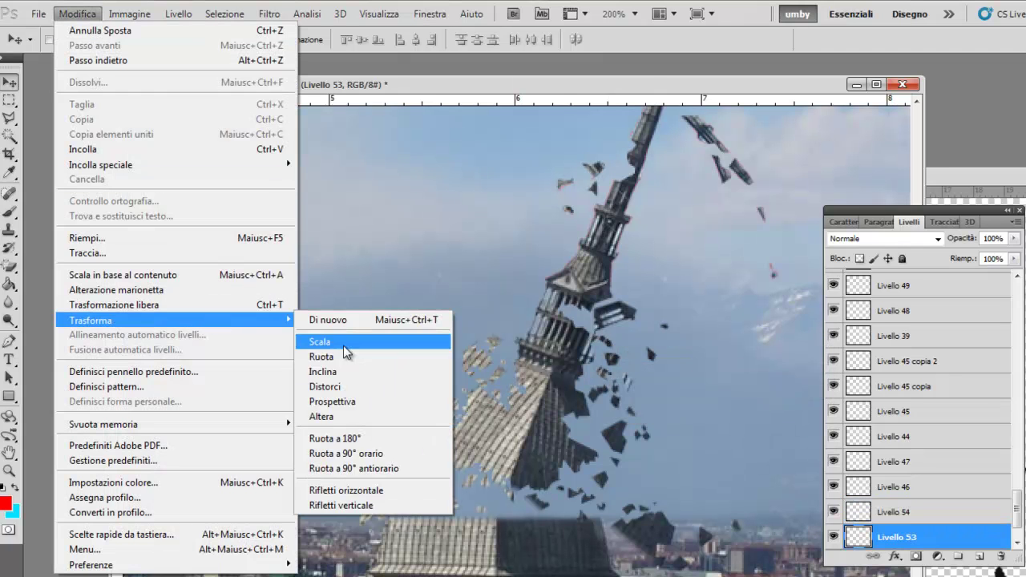
pyautogui.click(410, 353)
pyautogui.moveTo(619, 353); pyautogui.dragTo(632, 387)
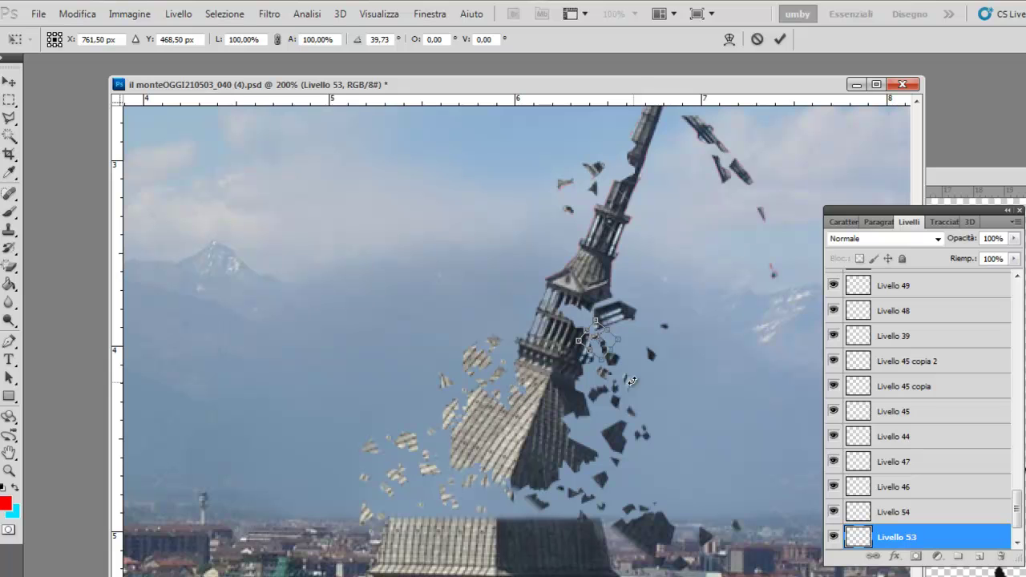
pyautogui.press('Return')
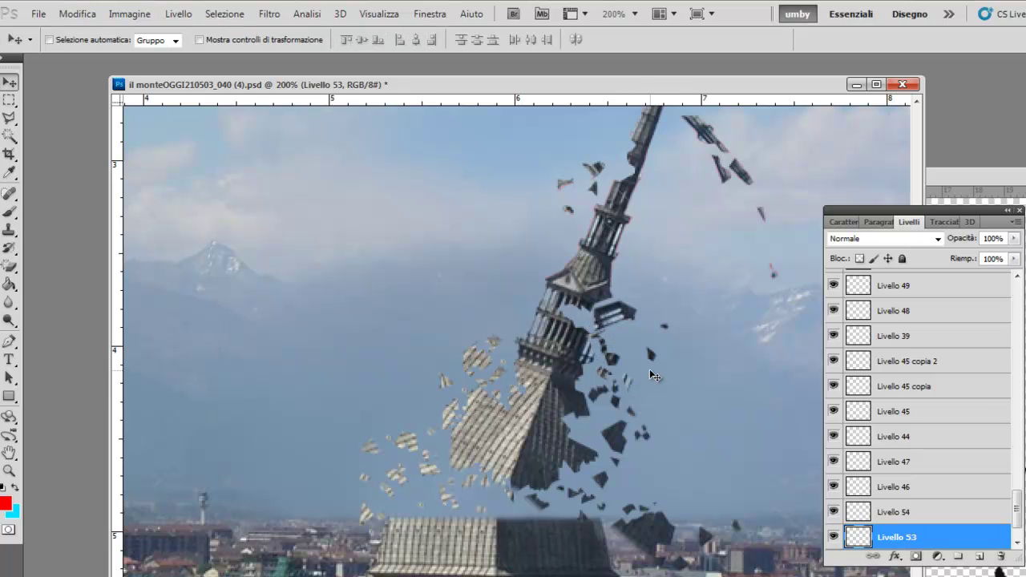
pyautogui.rightClick(613, 362)
# Step: Step through layers at the spire's base until background photo Livello 0 is active
pyautogui.click(626, 385)
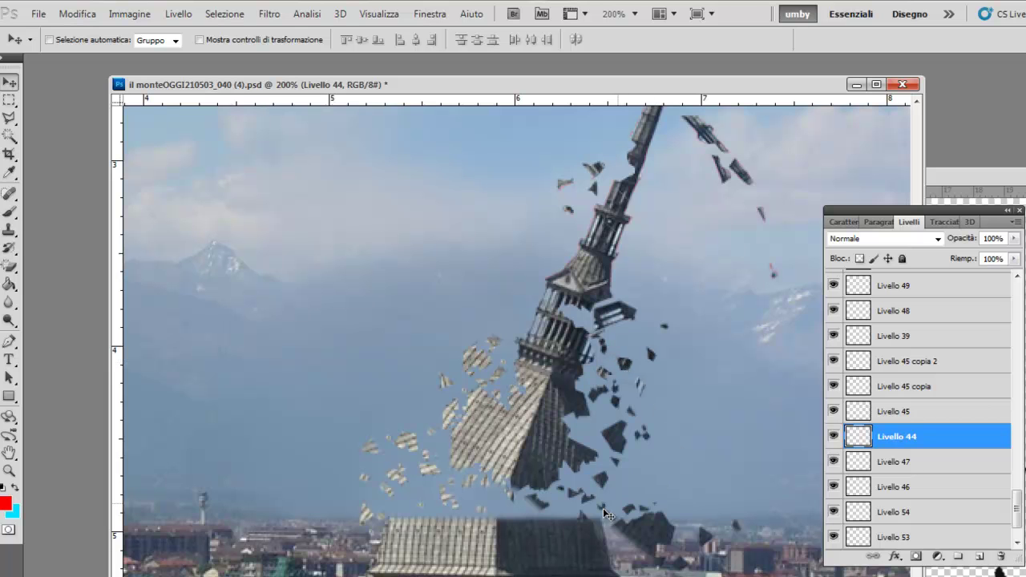
pyautogui.scroll(-1, 555, 533)
pyautogui.rightClick(492, 535)
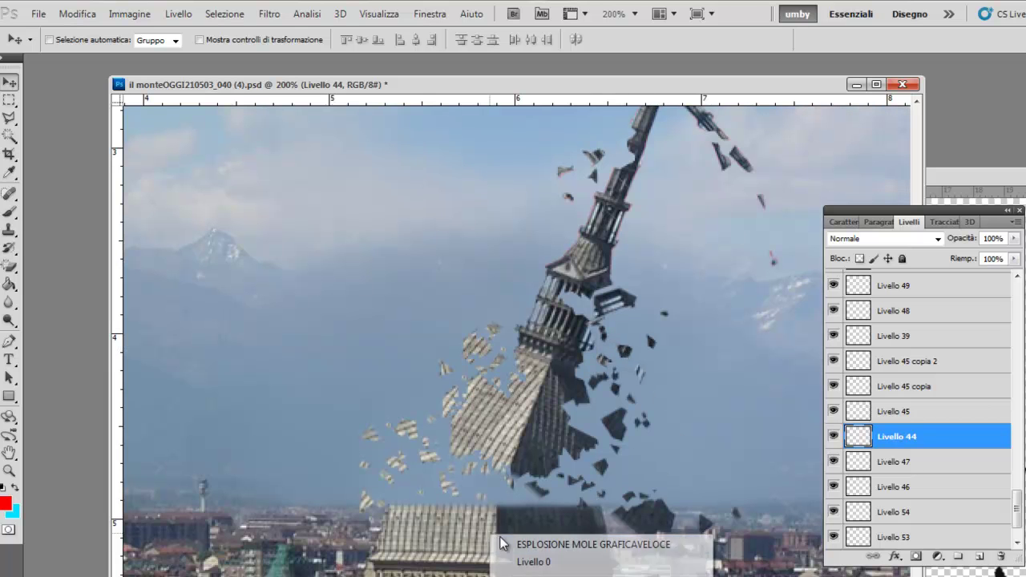
pyautogui.click(544, 547)
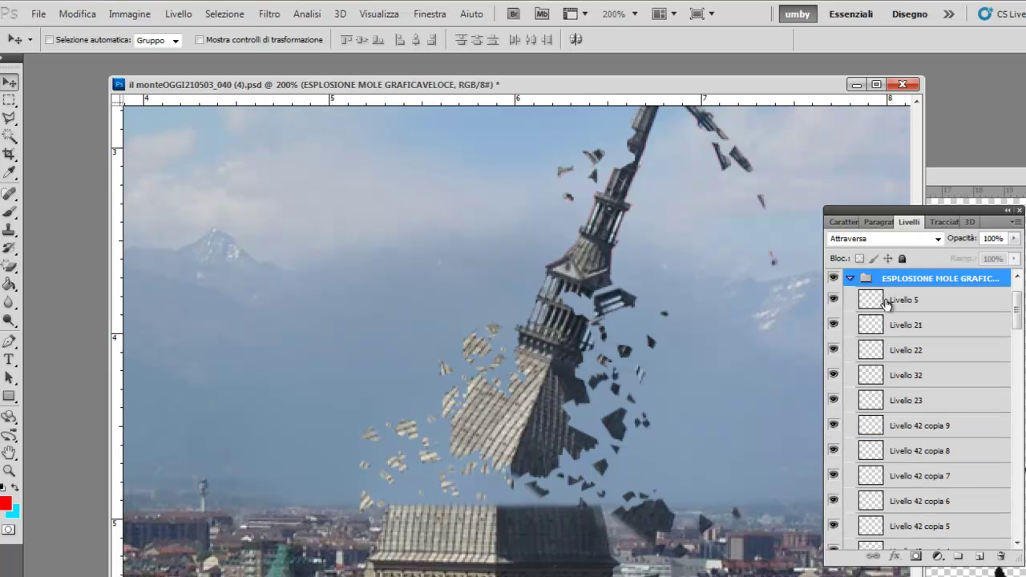
pyautogui.rightClick(529, 565)
pyautogui.click(561, 574)
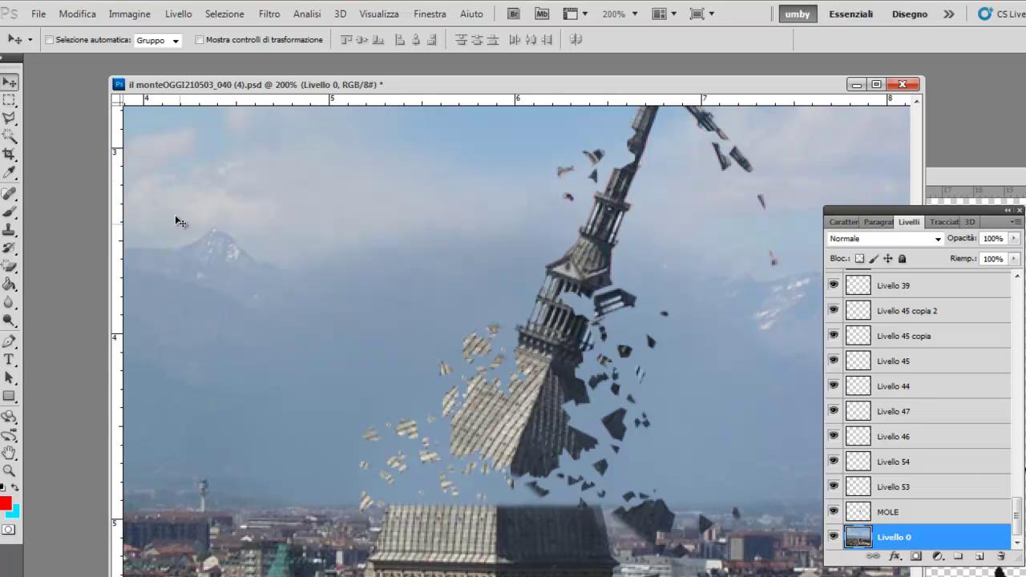
pyautogui.click(10, 118)
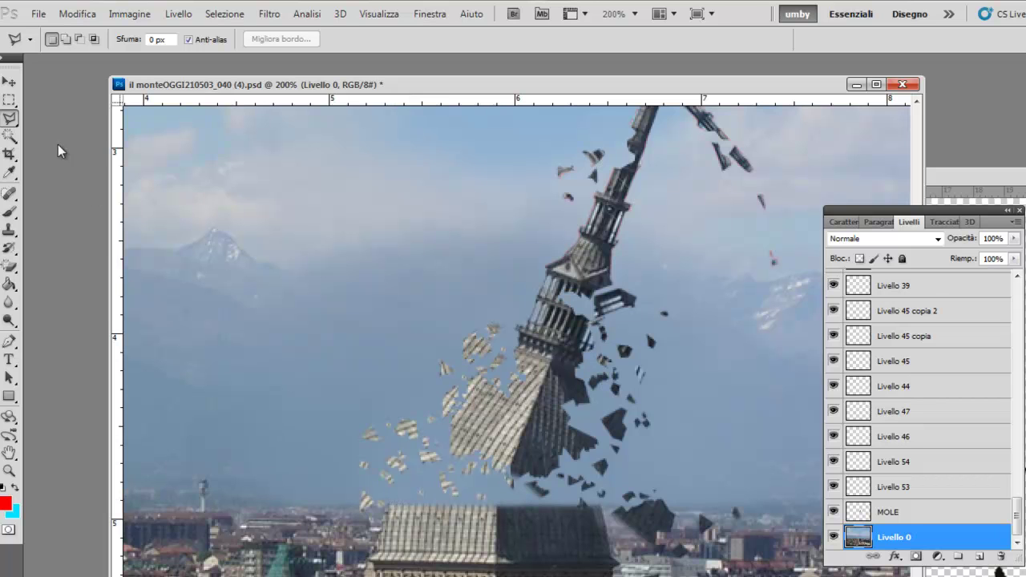
pyautogui.click(10, 173)
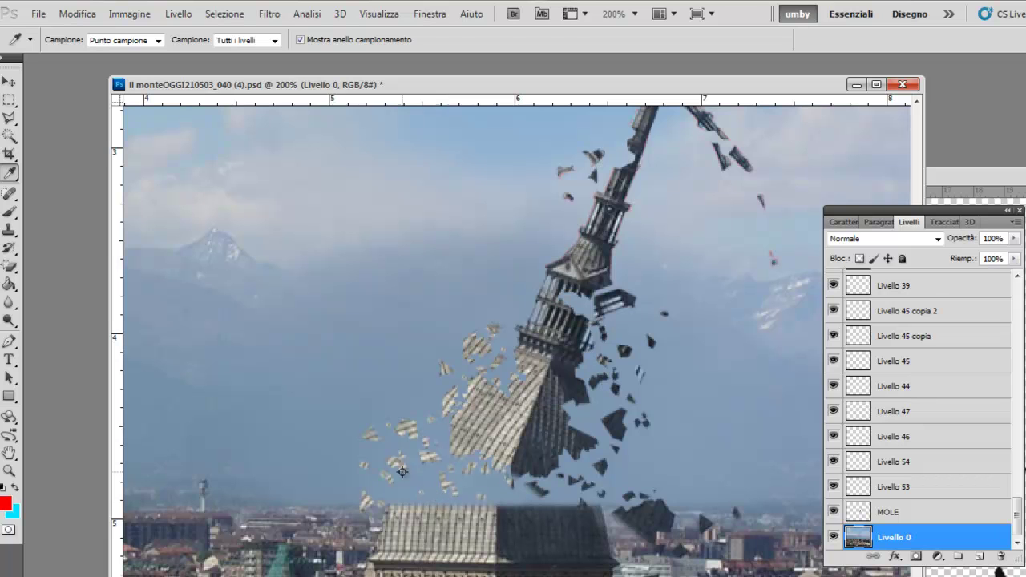
pyautogui.click(9, 83)
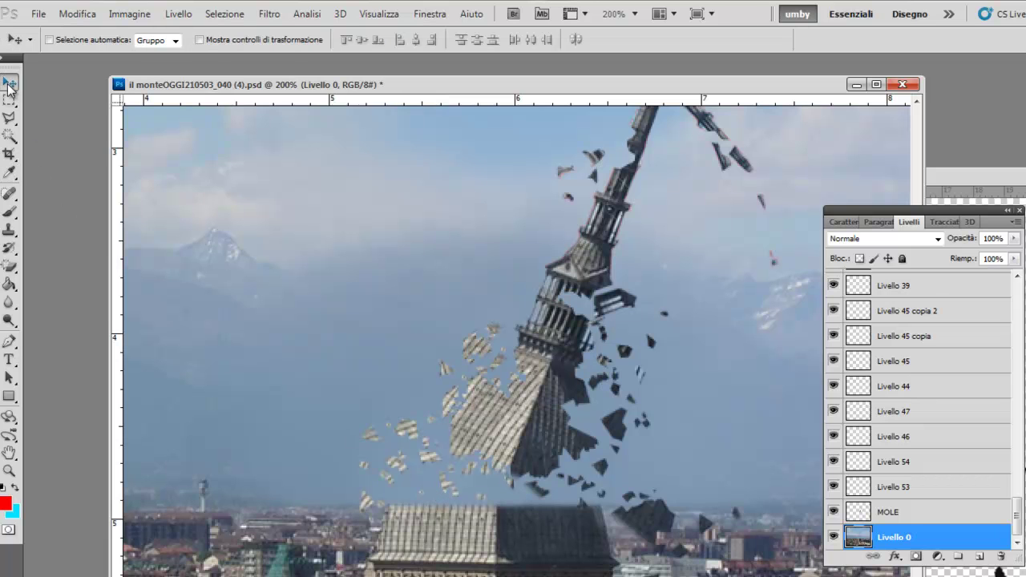
pyautogui.rightClick(432, 497)
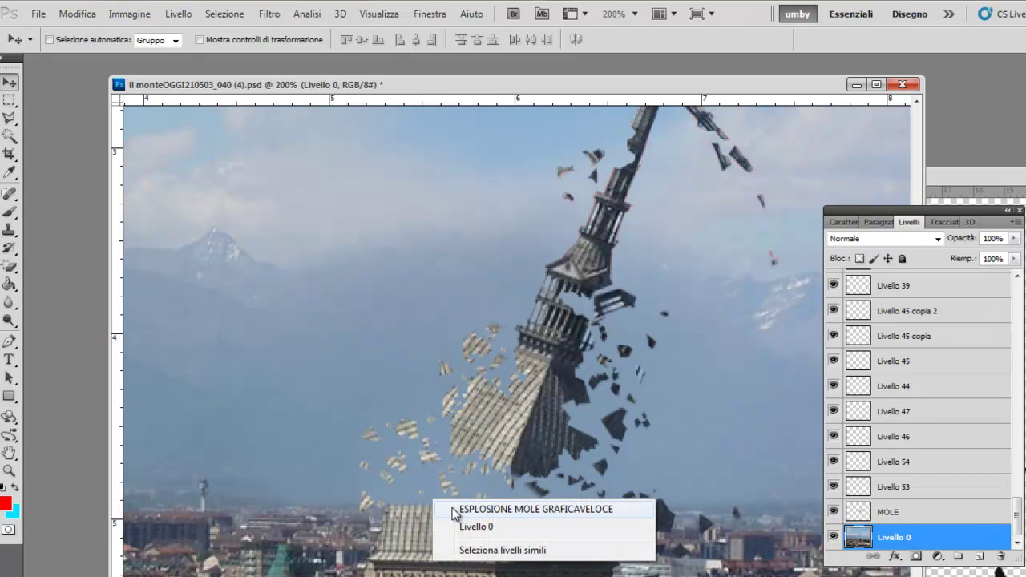
pyautogui.click(424, 517)
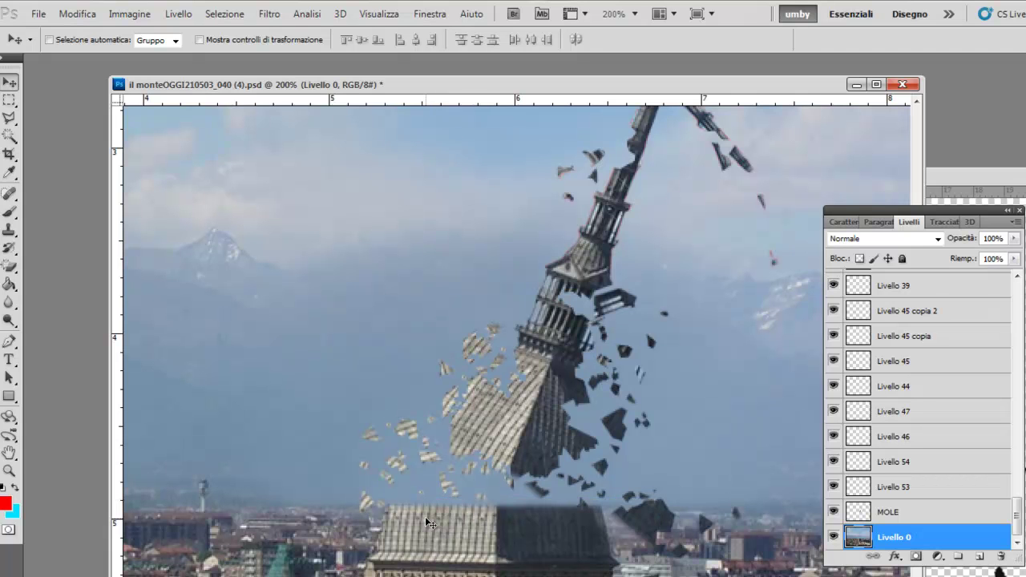
# Step: Test-cut a patch from Livello 0, undo it, deselect, and zoom to 300% on the base
pyautogui.click(9, 118)
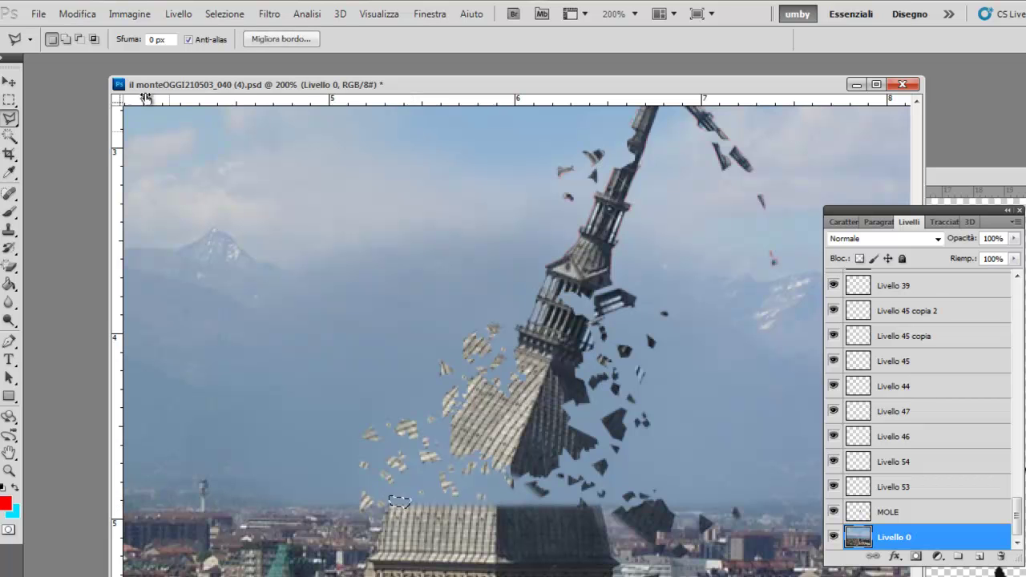
pyautogui.click(77, 14)
pyautogui.click(116, 106)
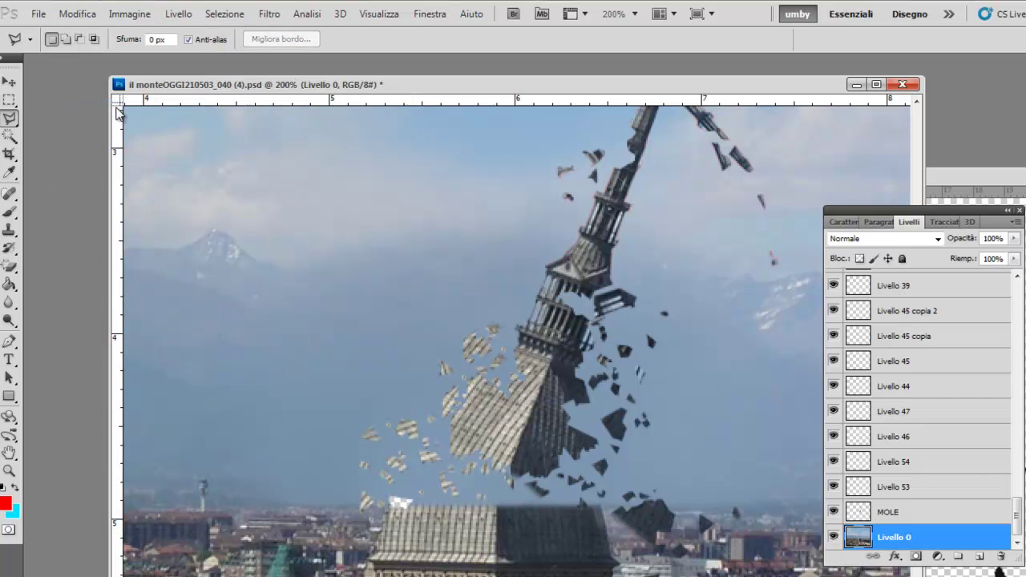
pyautogui.hotkey('ctrl', 'z')
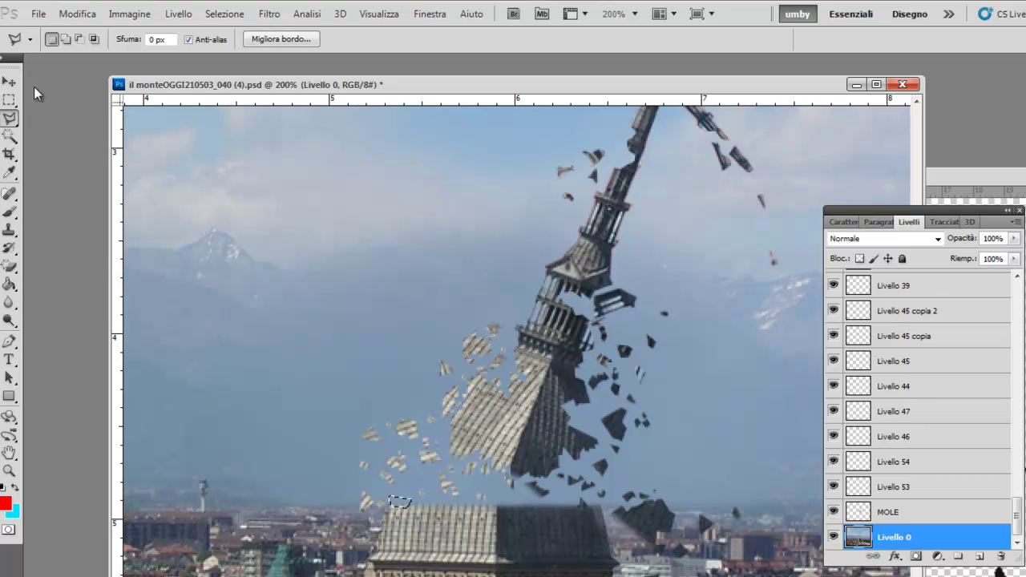
pyautogui.press('v')
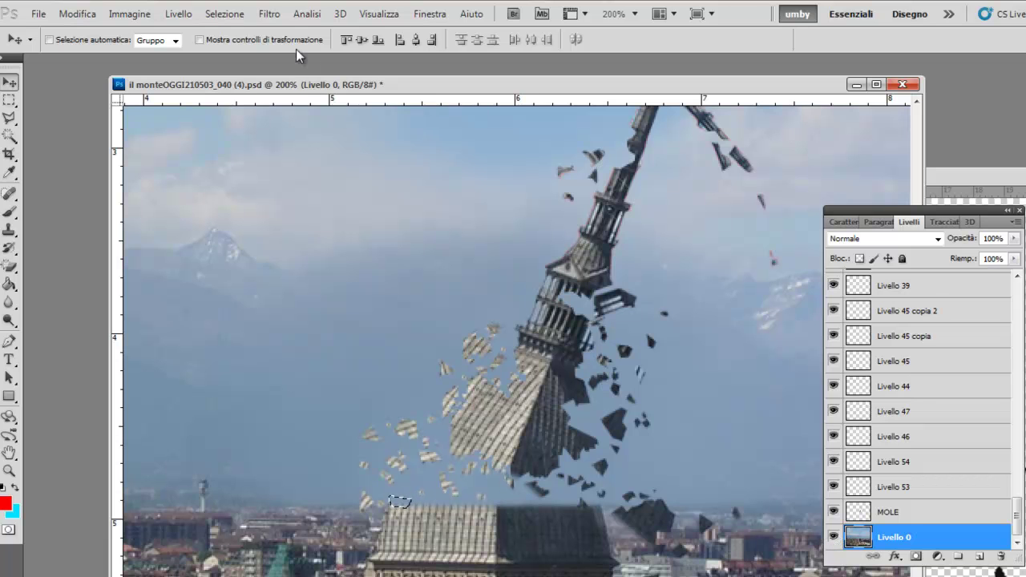
pyautogui.click(225, 14)
pyautogui.click(250, 45)
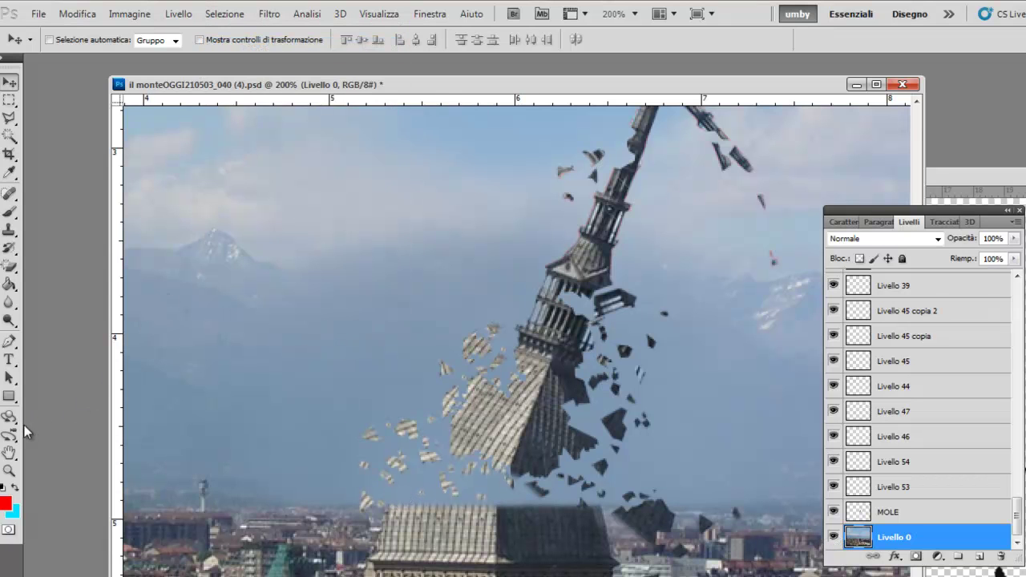
pyautogui.click(8, 470)
pyautogui.click(542, 514)
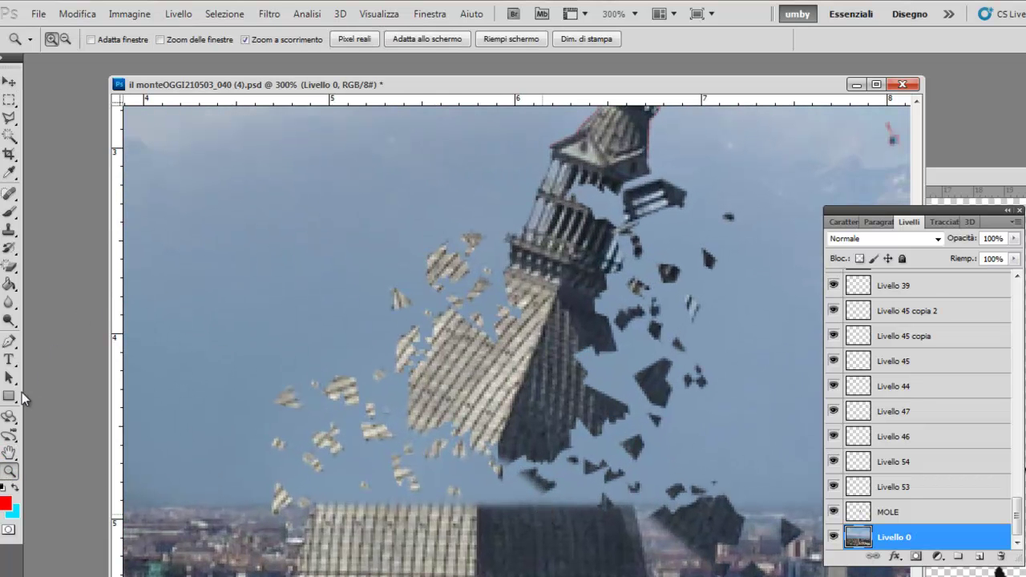
# Step: Pick a large soft brush preset, try a dab on the photo, and undo it
pyautogui.click(17, 215)
pyautogui.rightClick(17, 215)
pyautogui.click(71, 39)
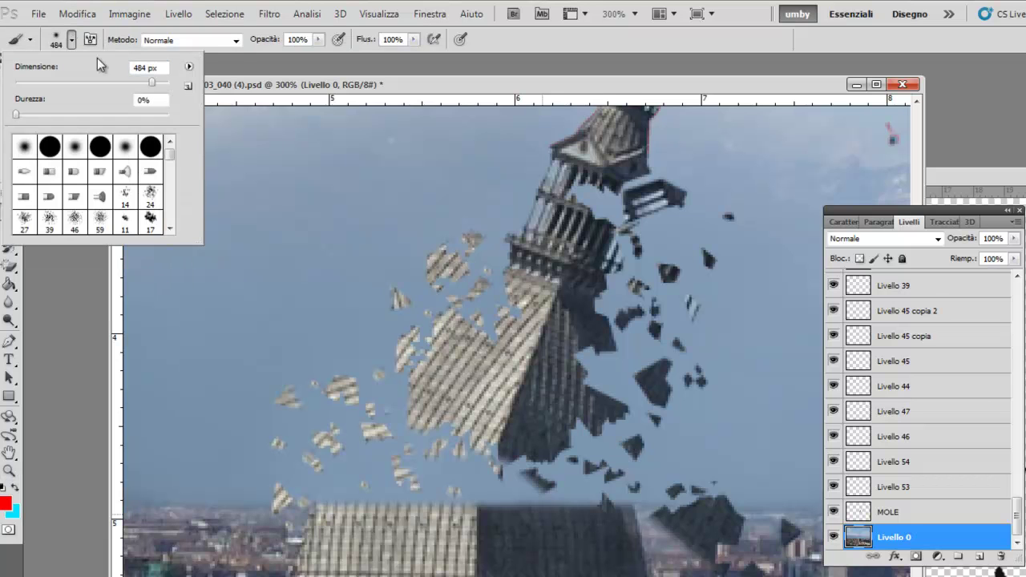
pyautogui.click(175, 168)
pyautogui.moveTo(174, 156); pyautogui.dragTo(174, 166)
pyautogui.scroll(-1, 174, 166)
pyautogui.scroll(-1, 174, 166)
pyautogui.scroll(-1, 174, 166)
pyautogui.scroll(-1, 174, 165)
pyautogui.scroll(-1, 174, 166)
pyautogui.scroll(-2, 174, 166)
pyautogui.scroll(-1, 174, 166)
pyautogui.scroll(-2, 174, 166)
pyautogui.scroll(-2, 174, 166)
pyautogui.scroll(-1, 174, 166)
pyautogui.scroll(-1, 173, 166)
pyautogui.click(226, 198)
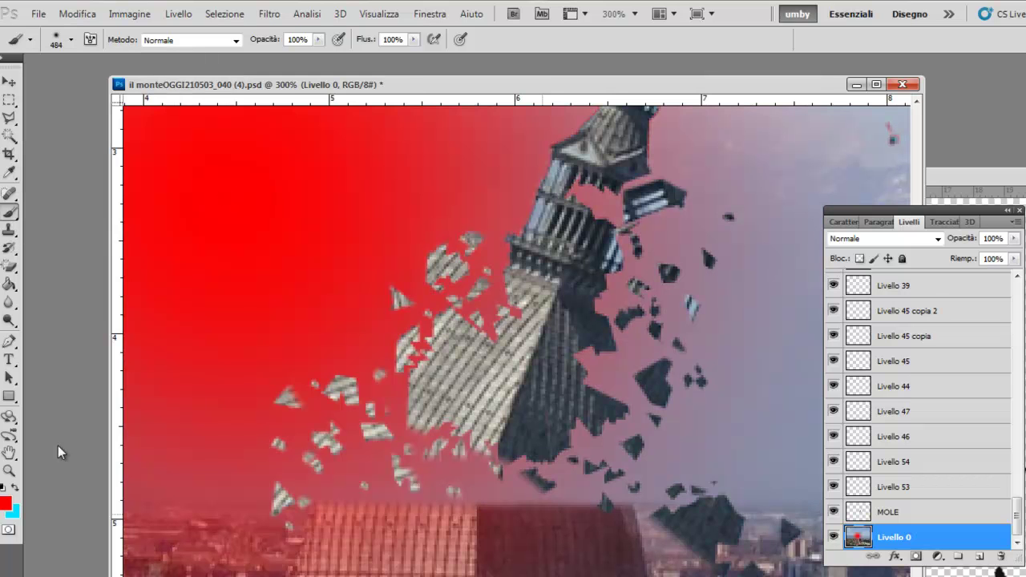
pyautogui.hotkey('ctrl', 'z')
# Step: Add a new layer above Livello 0 and sample the sky's blue-grey as paint colour
pyautogui.press('v')
pyautogui.press('l')
pyautogui.click(980, 555)
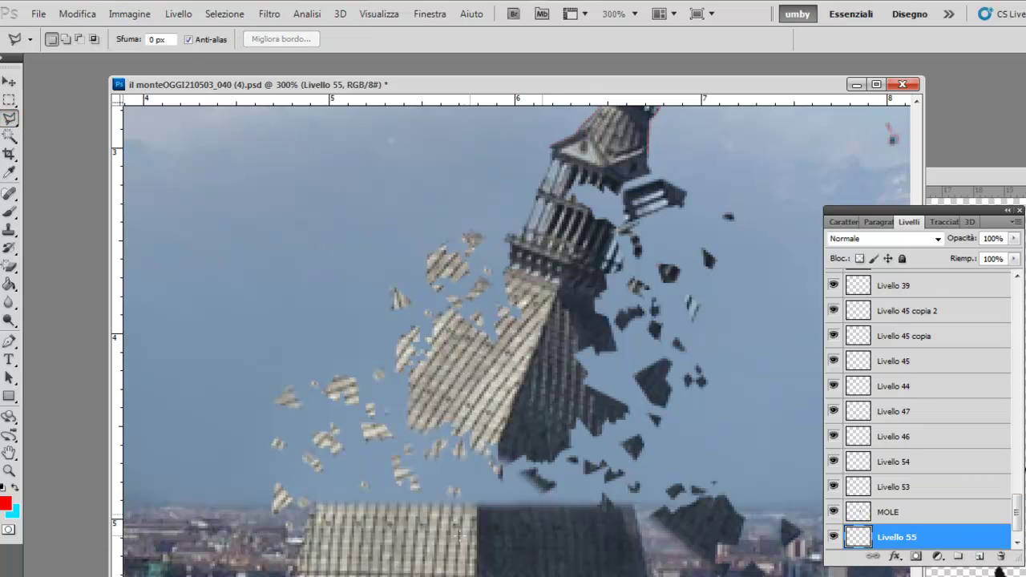
pyautogui.click(10, 172)
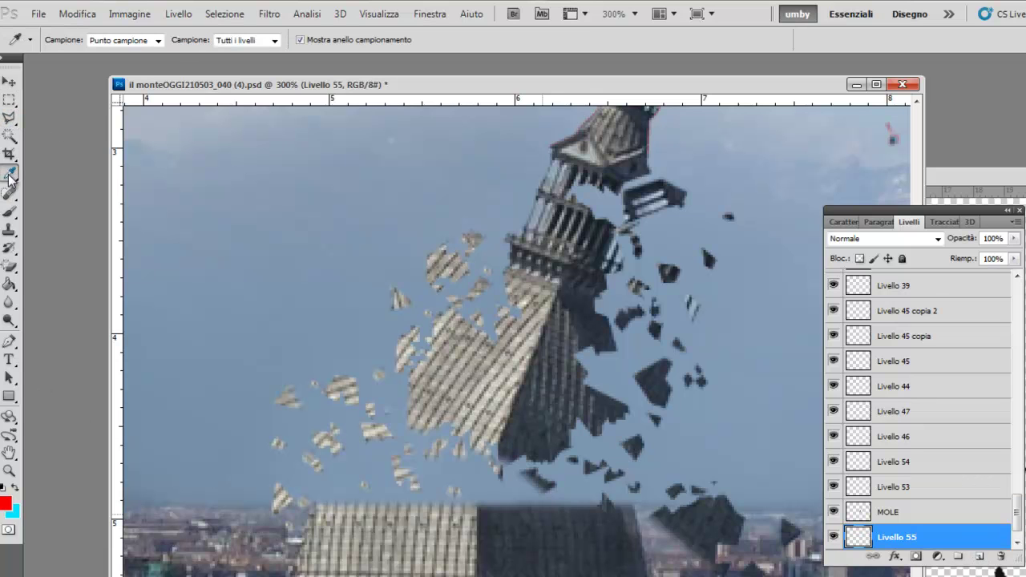
pyautogui.click(345, 479)
# Step: Outline a small sky patch above the lower roof, paint it, and deselect
pyautogui.click(10, 117)
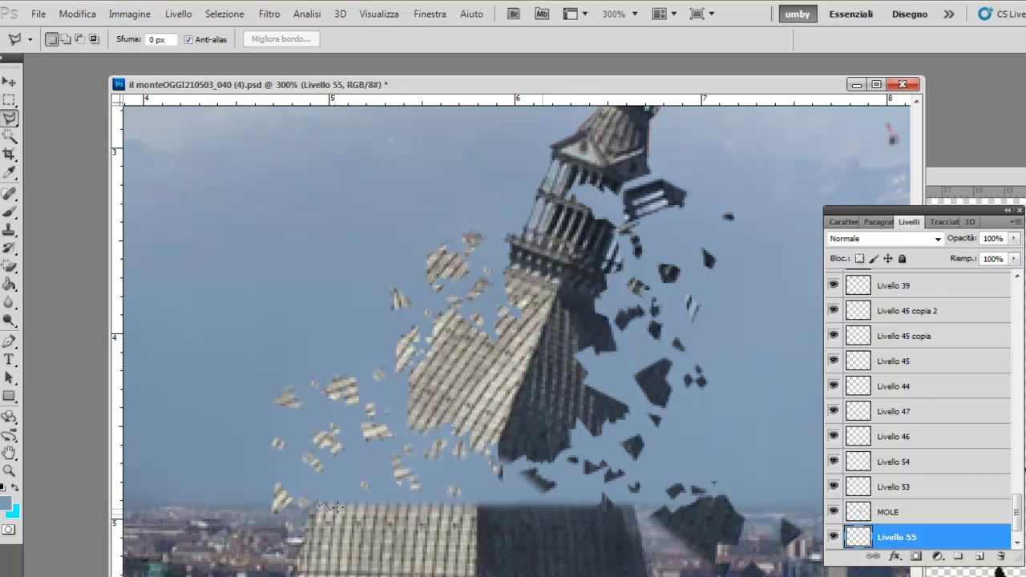
pyautogui.click(336, 495)
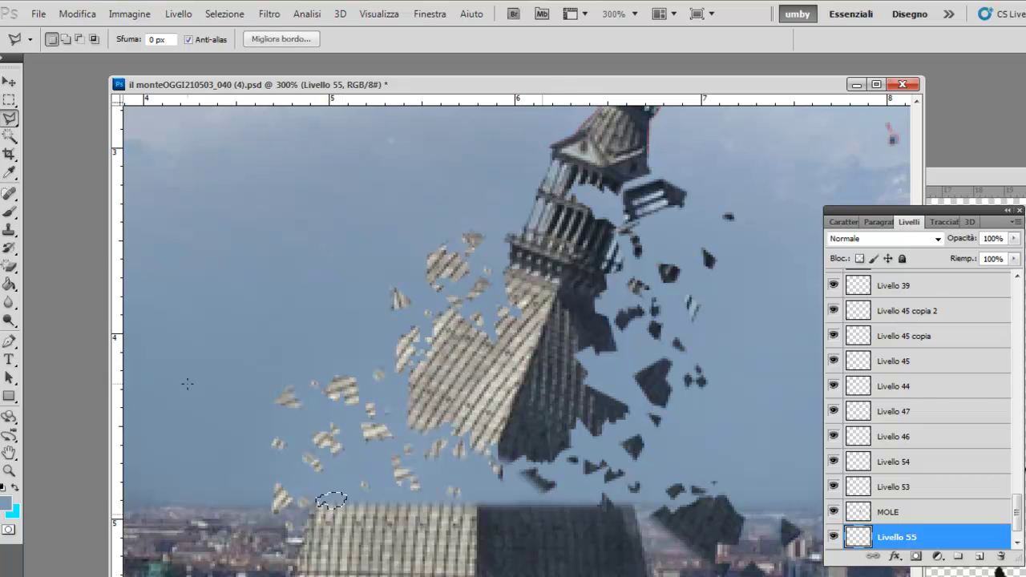
pyautogui.click(10, 210)
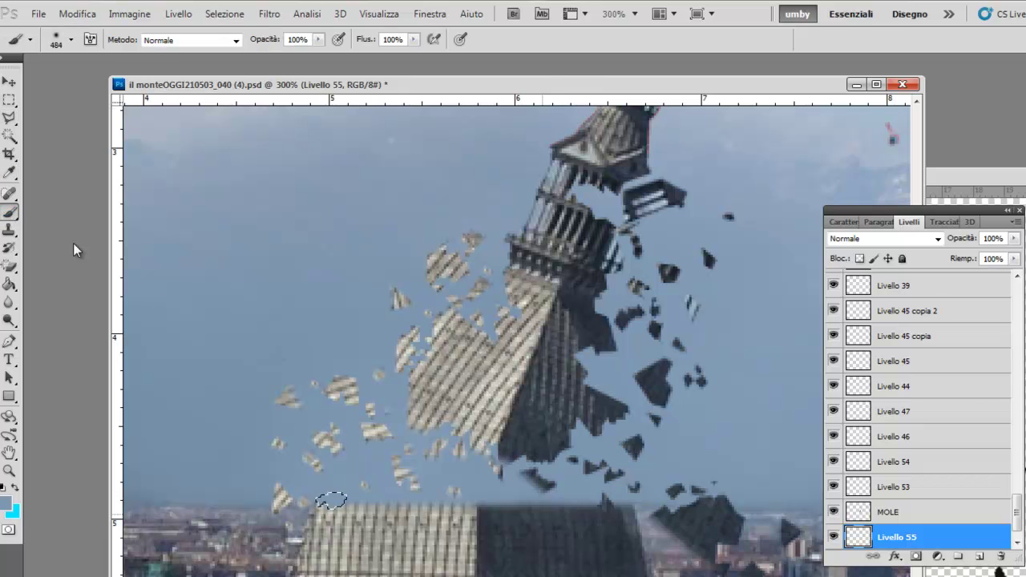
pyautogui.click(224, 14)
pyautogui.click(236, 44)
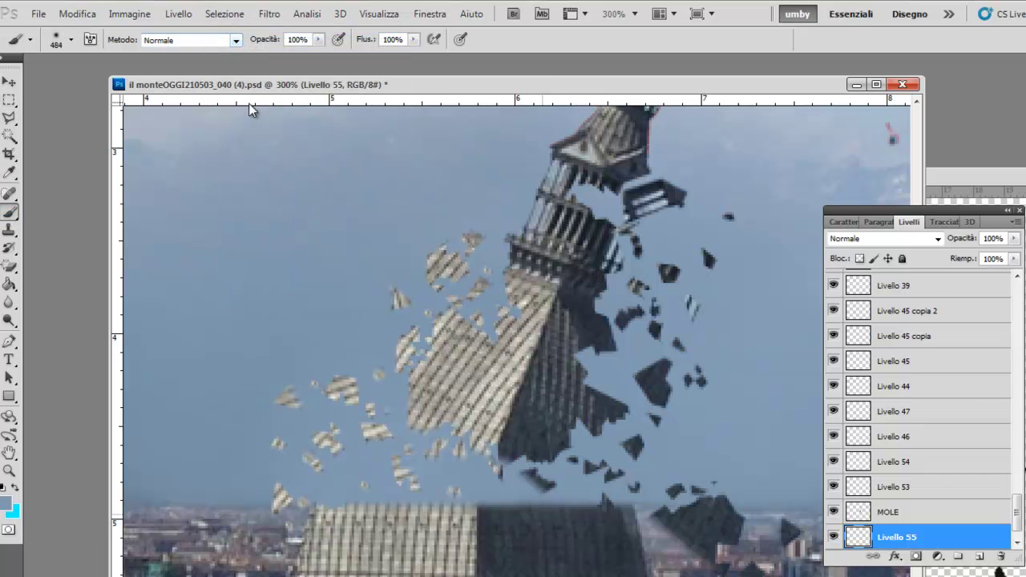
pyautogui.click(9, 118)
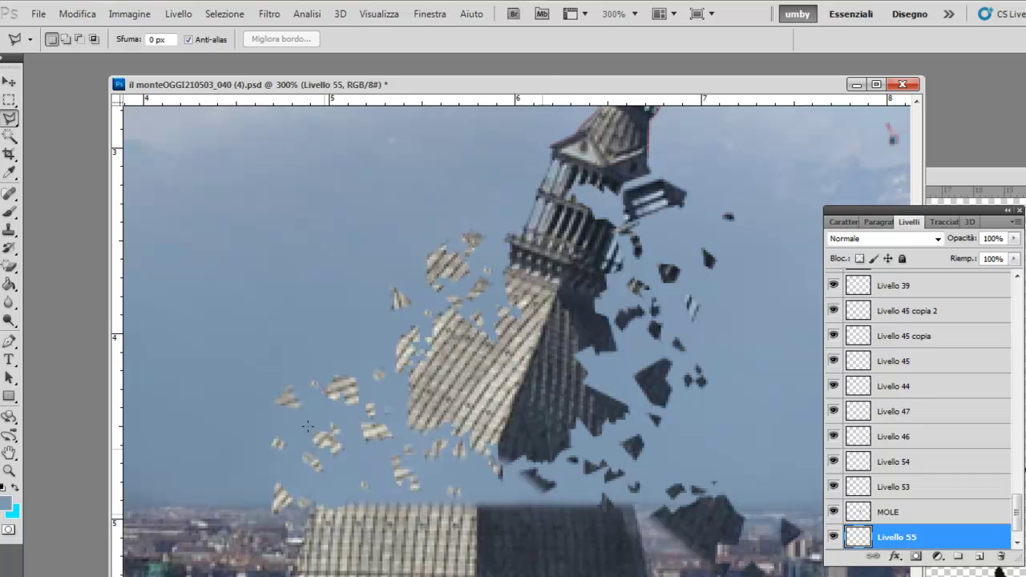
pyautogui.click(9, 81)
# Step: Add new layer Livello 56 and outline another sky patch above the roof
pyautogui.click(979, 556)
pyautogui.click(8, 118)
pyautogui.click(384, 492)
pyautogui.click(346, 483)
pyautogui.click(9, 211)
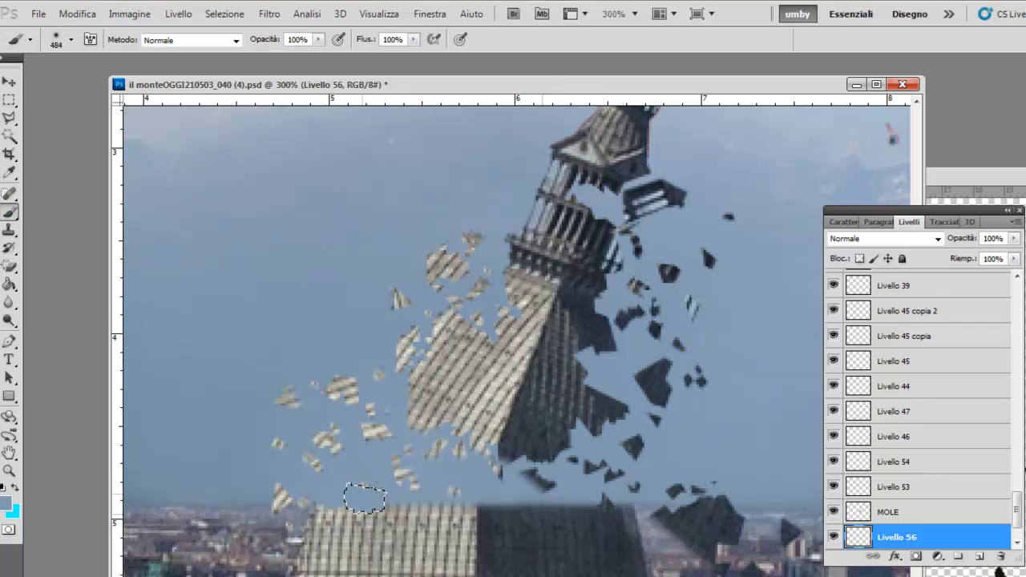
# Step: Outline a first gap above the lower roof with the Polygonal Lasso and paint it on Livello 56
pyautogui.click(225, 14)
pyautogui.click(227, 45)
pyautogui.click(9, 83)
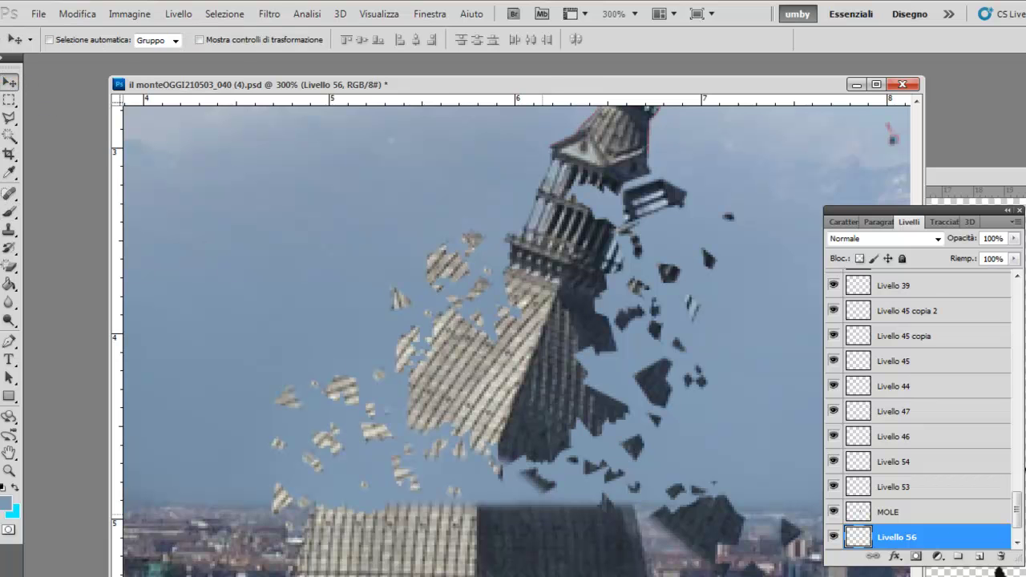
pyautogui.click(9, 118)
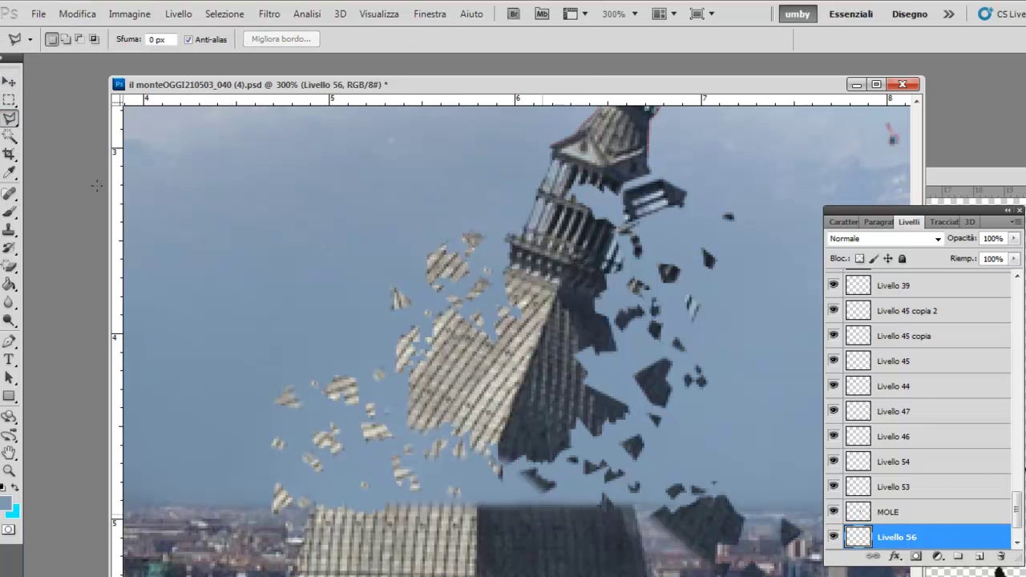
pyautogui.click(405, 510)
pyautogui.click(407, 498)
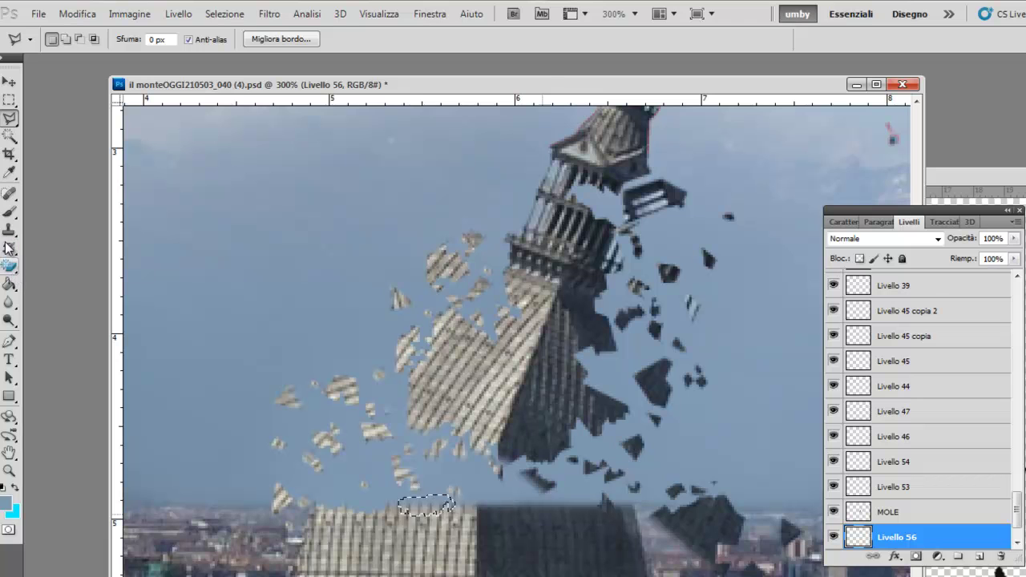
pyautogui.press('b')
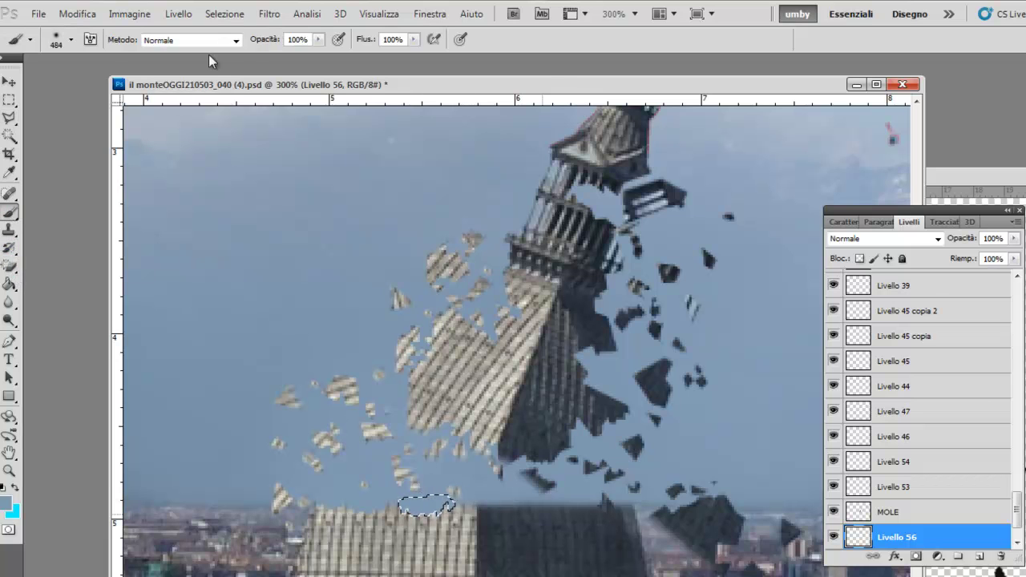
# Step: Select and paint a second gap near the roof top at the Mole's base
pyautogui.click(225, 14)
pyautogui.click(231, 44)
pyautogui.press('l')
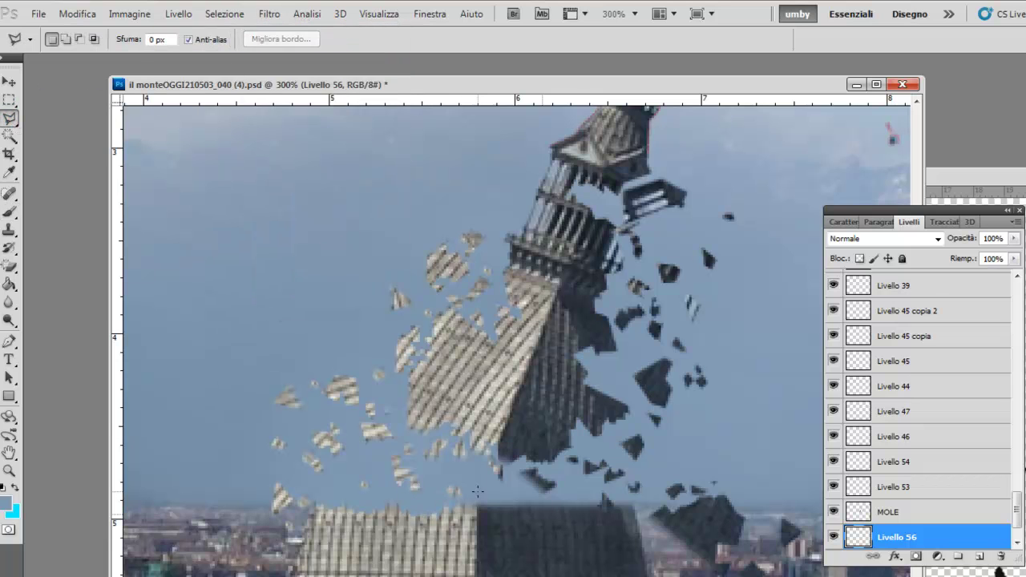
pyautogui.click(476, 507)
pyautogui.click(503, 515)
pyautogui.doubleClick(482, 486)
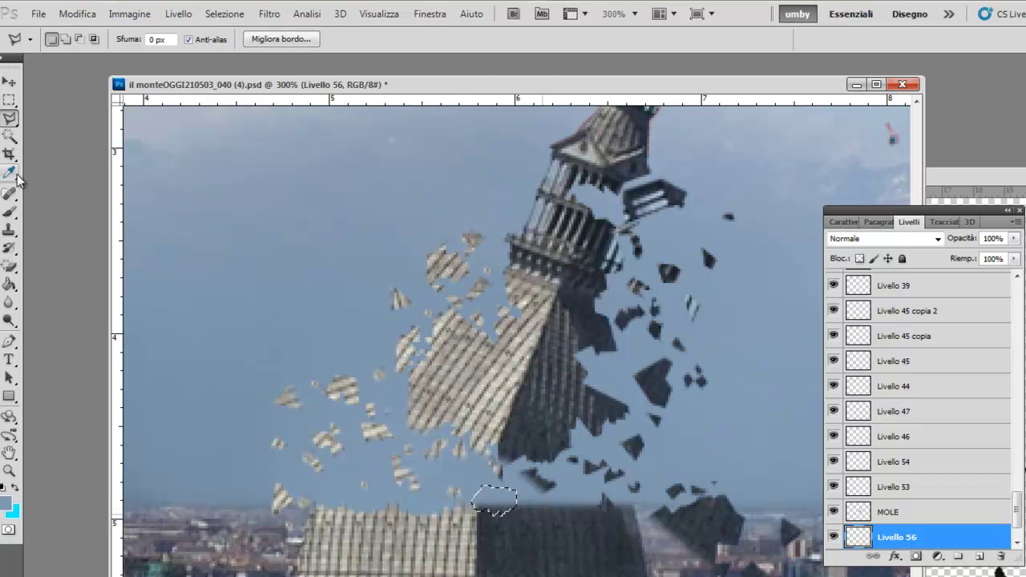
pyautogui.click(10, 212)
# Step: Select and paint a third patch at the tower base, then deselect and view at 100%
pyautogui.click(224, 14)
pyautogui.click(247, 46)
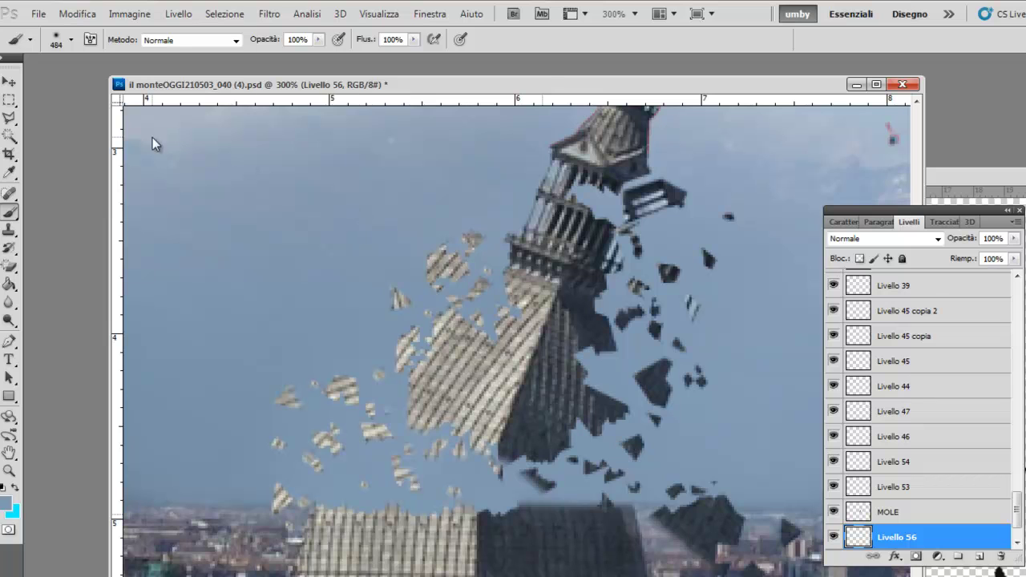
pyautogui.click(10, 119)
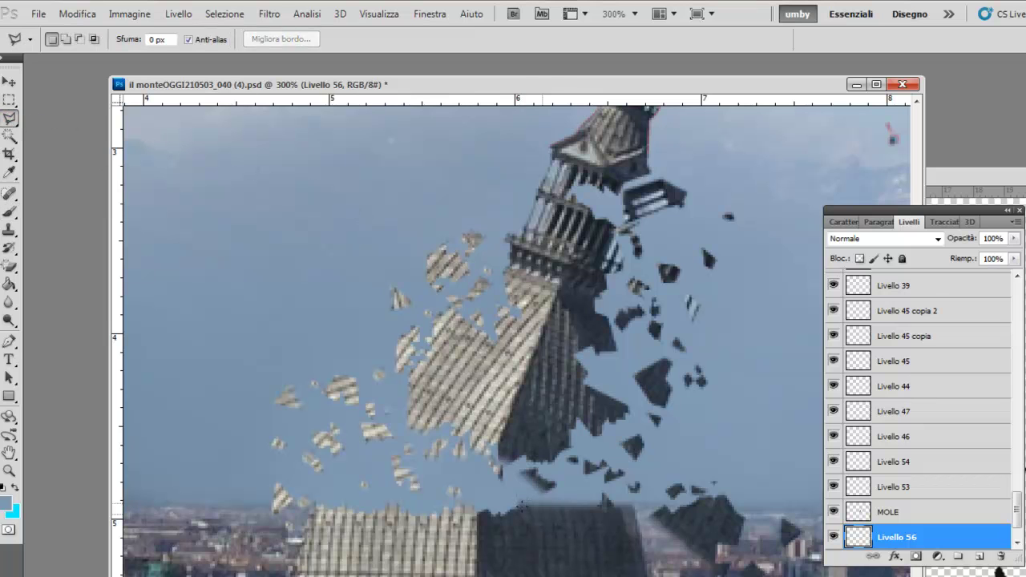
pyautogui.click(549, 519)
pyautogui.click(586, 493)
pyautogui.click(520, 498)
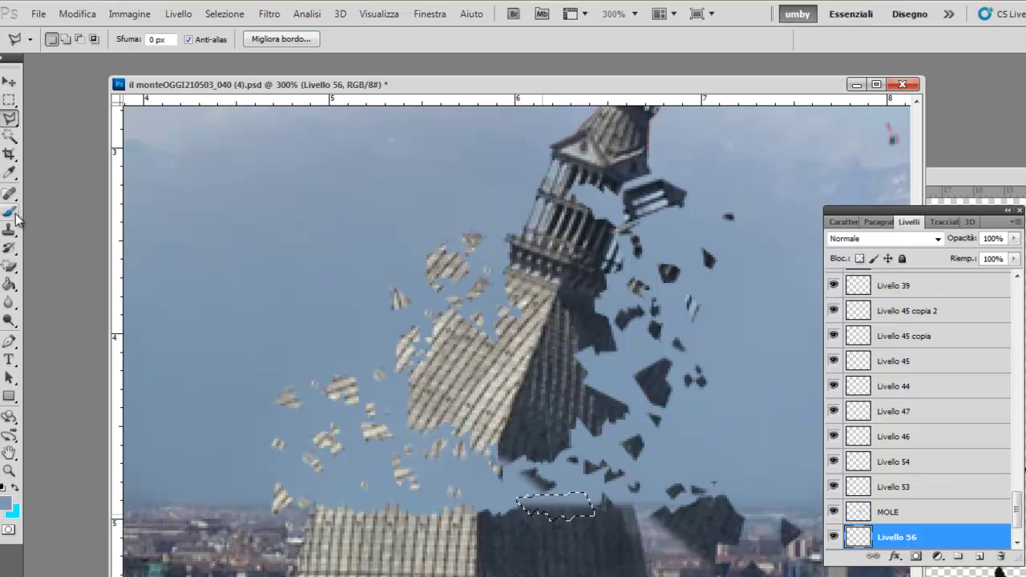
pyautogui.click(9, 212)
pyautogui.click(225, 13)
pyautogui.click(233, 45)
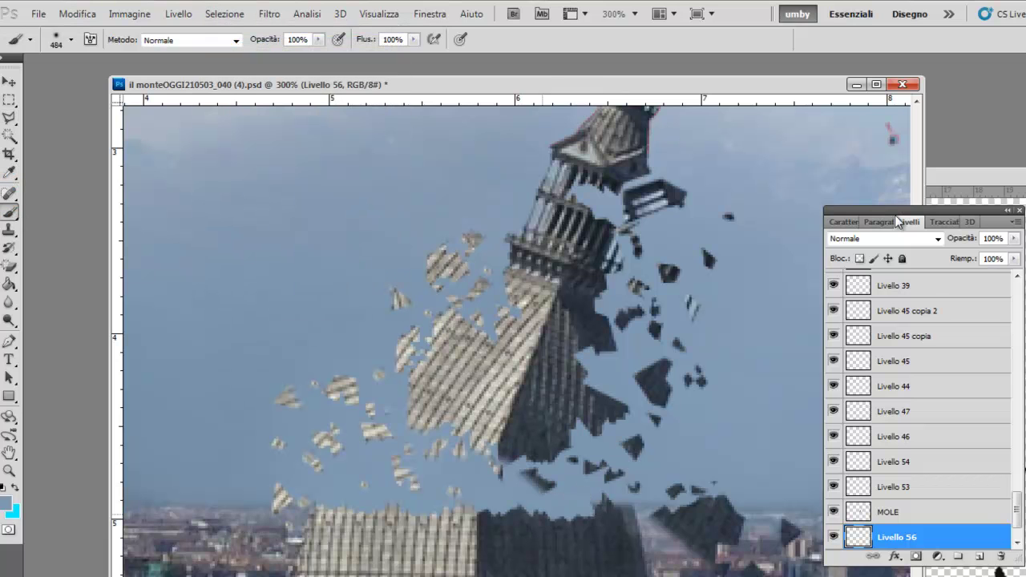
pyautogui.hotkey('ctrl', '1')
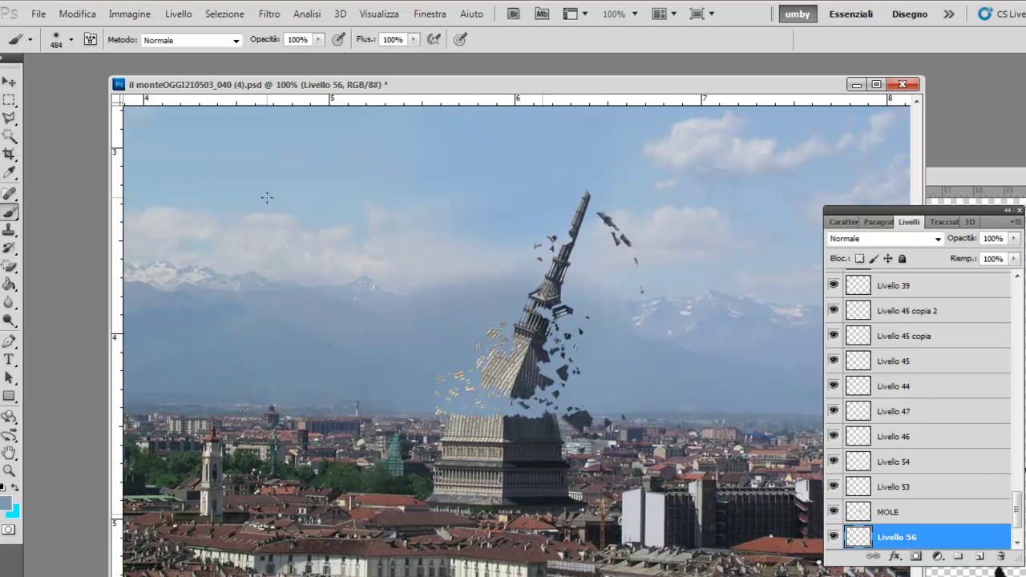
# Step: Zoom to 200% on the Mole's base and paint over a selected patch of the broken edge
pyautogui.press('z')
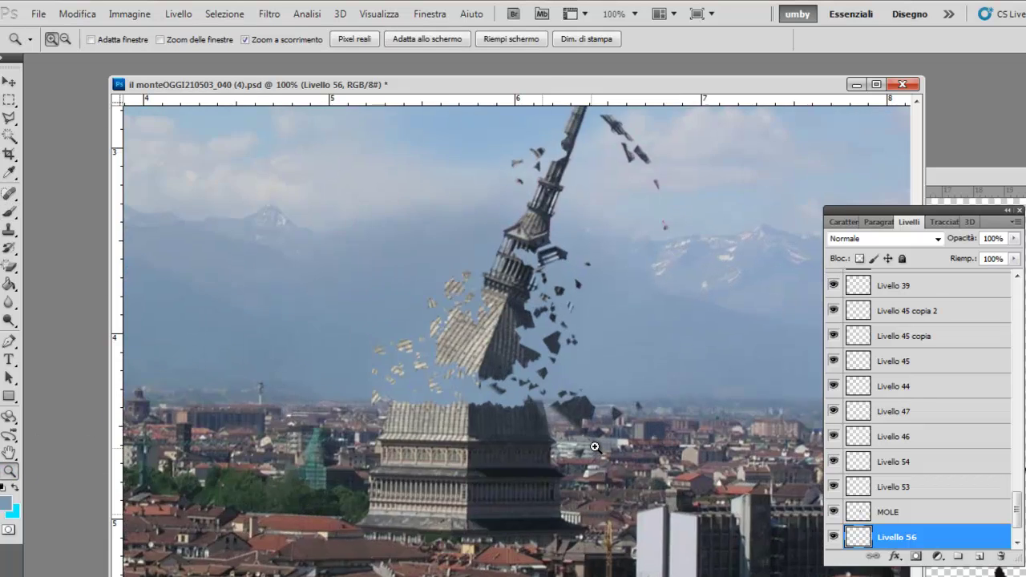
pyautogui.click(589, 447)
pyautogui.click(10, 117)
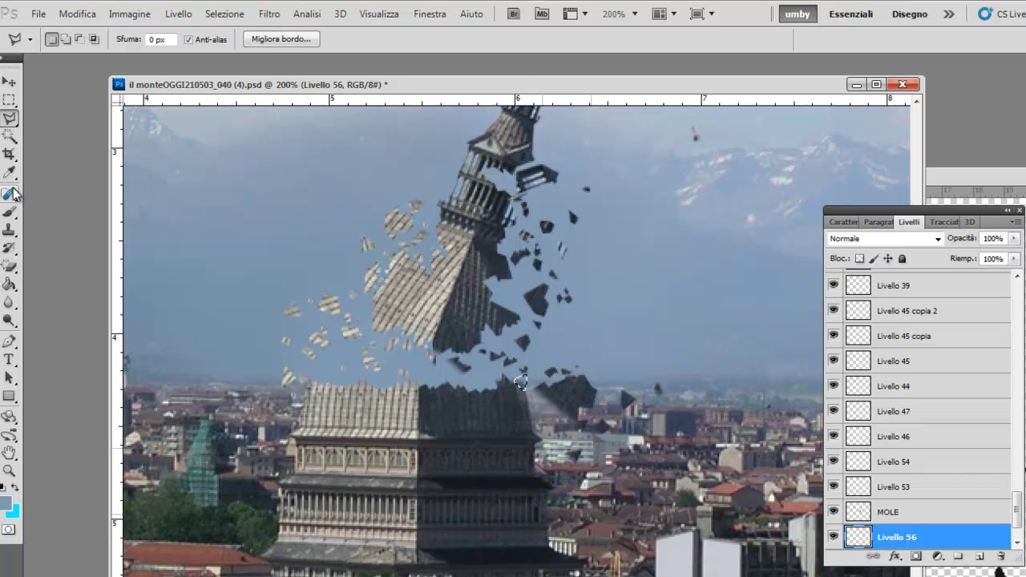
pyautogui.press('b')
pyautogui.click(207, 13)
pyautogui.click(243, 49)
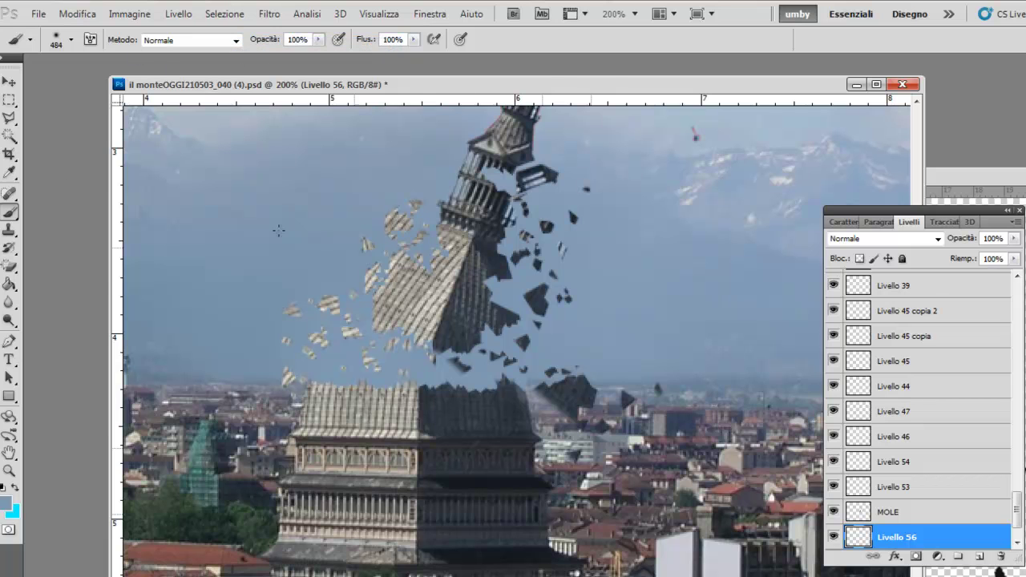
# Step: Select and paint one more patch on the broken edge, then deselect and zoom out
pyautogui.click(9, 118)
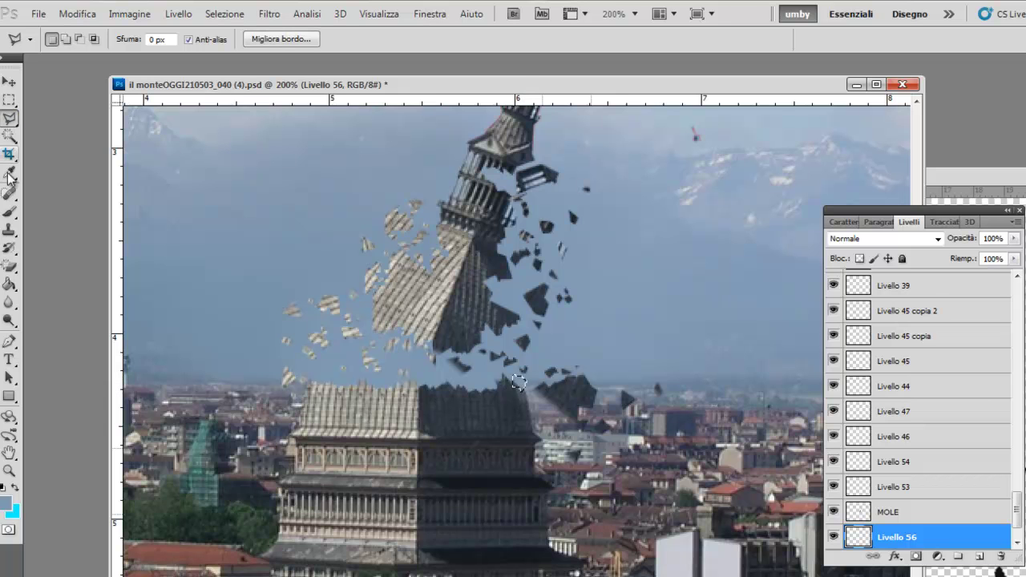
pyautogui.click(10, 211)
pyautogui.click(224, 14)
pyautogui.click(254, 42)
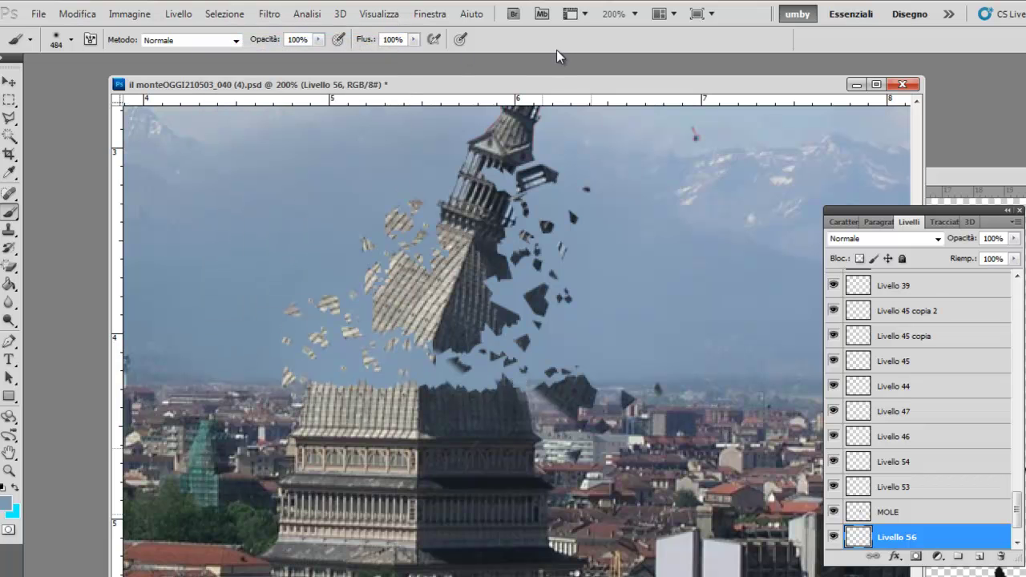
pyautogui.hotkey('ctrl', '-')
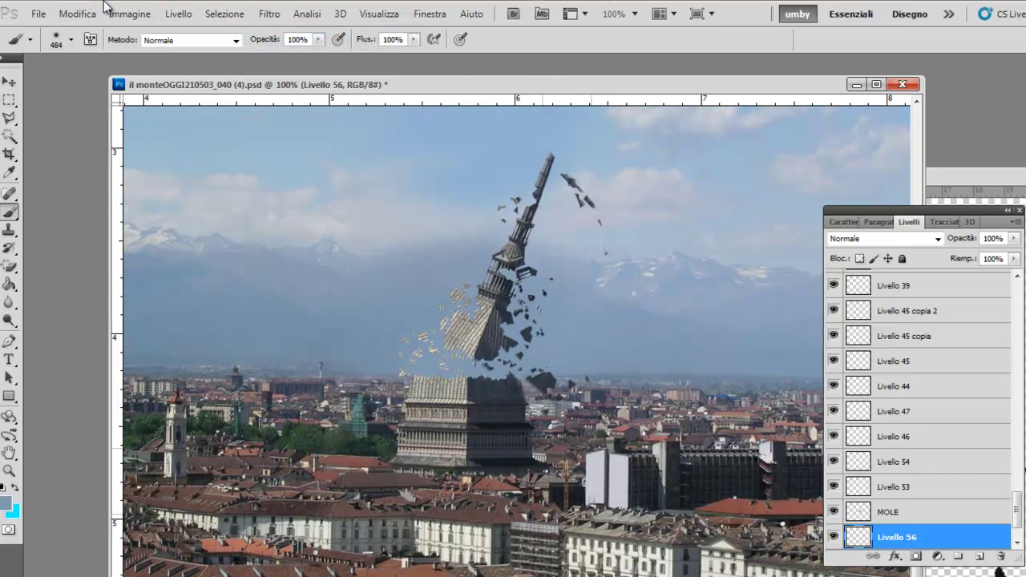
# Step: Save the Turin montage PSD with File > Salva
pyautogui.click(38, 13)
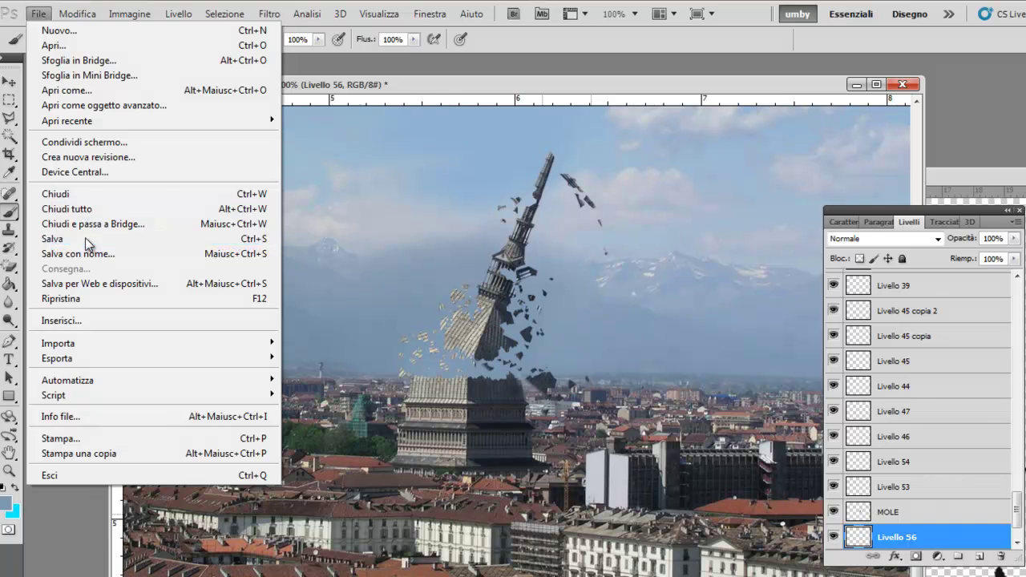
pyautogui.click(85, 237)
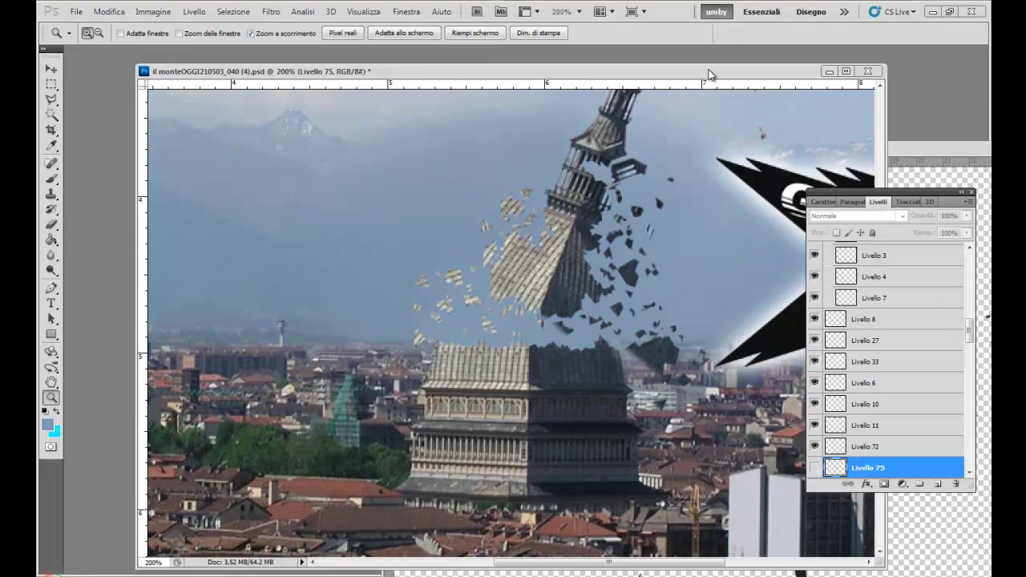
pyautogui.hotkey('ctrl', '-')
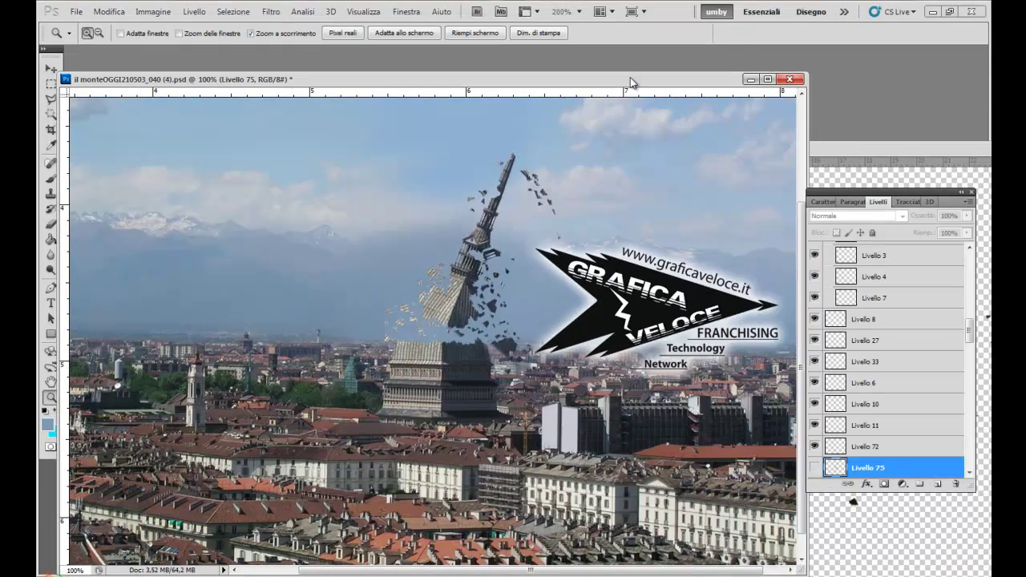
# Step: Open Kaboom_by_joeycool10.jpg and drag the explosion photo into the montage
pyautogui.click(69, 11)
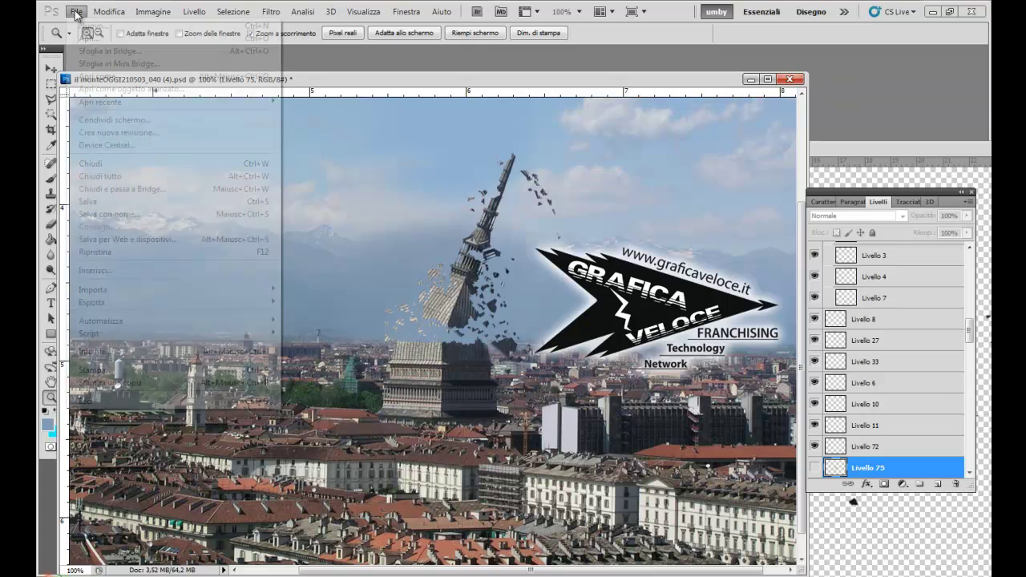
pyautogui.click(88, 38)
pyautogui.doubleClick(425, 248)
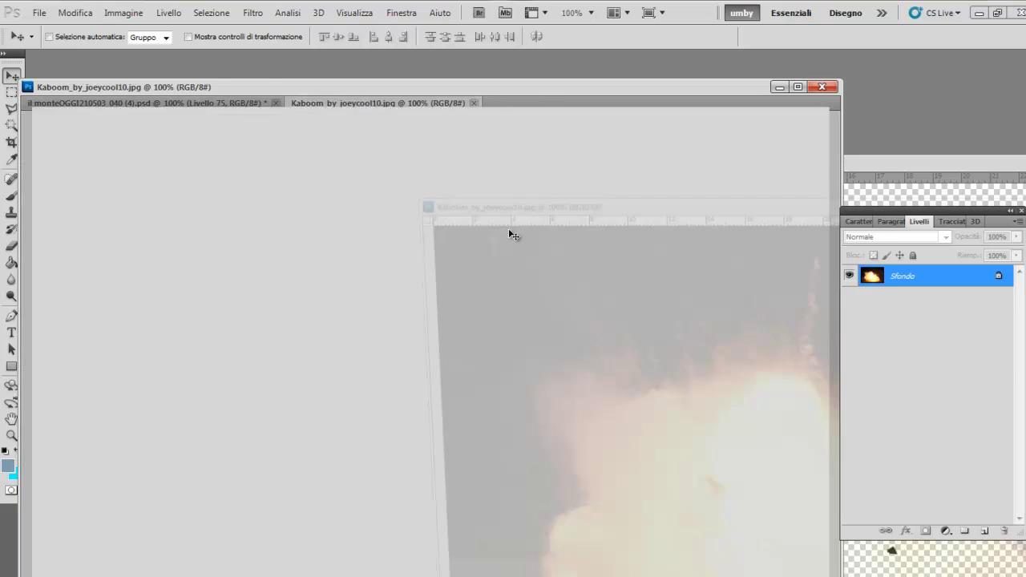
pyautogui.moveTo(377, 103); pyautogui.dragTo(490, 227)
pyautogui.click(305, 343)
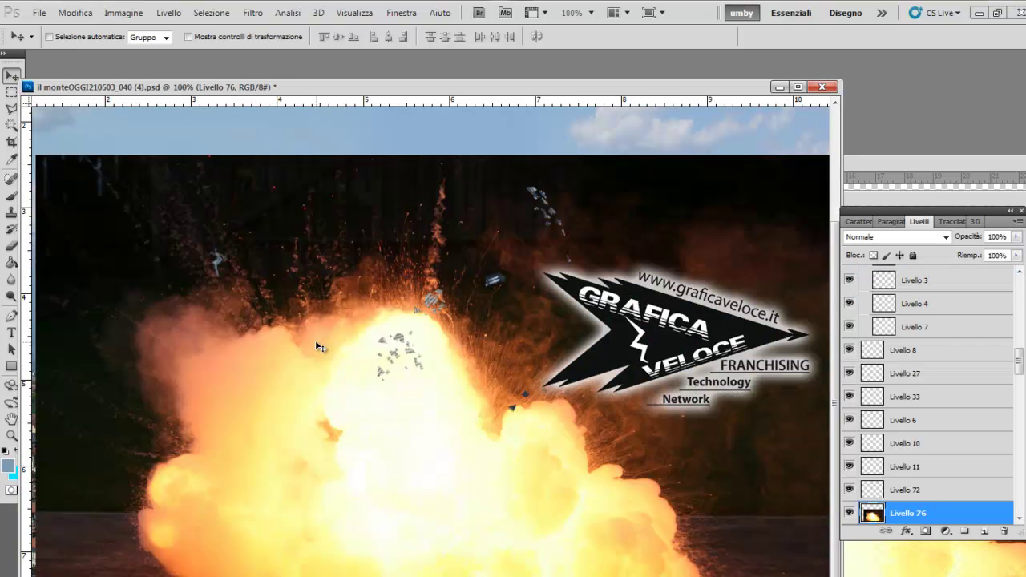
# Step: Convert the new explosion layer Livello 76 into a smart object, ready for transforming
pyautogui.rightClick(899, 505)
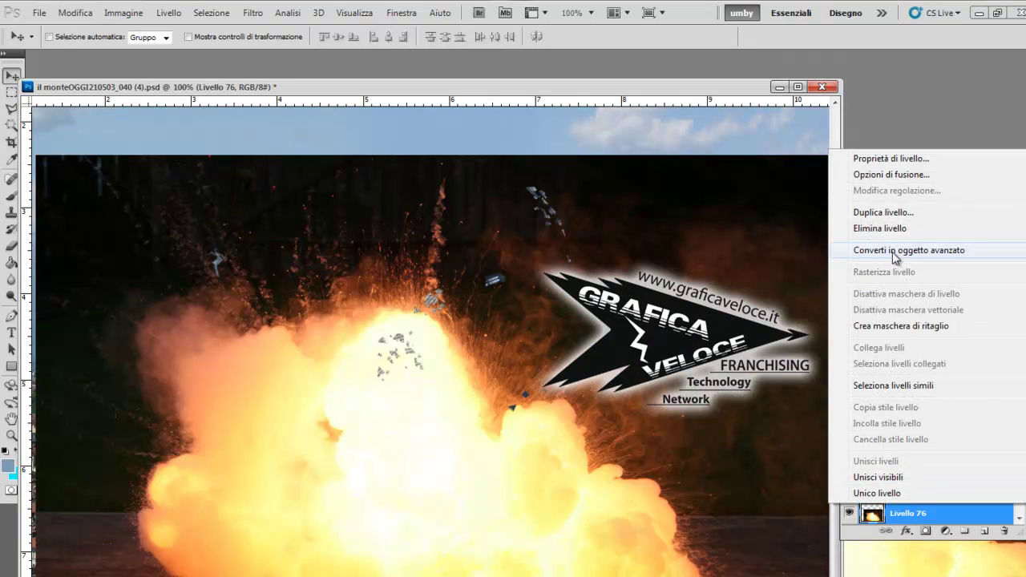
pyautogui.click(892, 251)
pyautogui.hotkey('ctrl', 't')
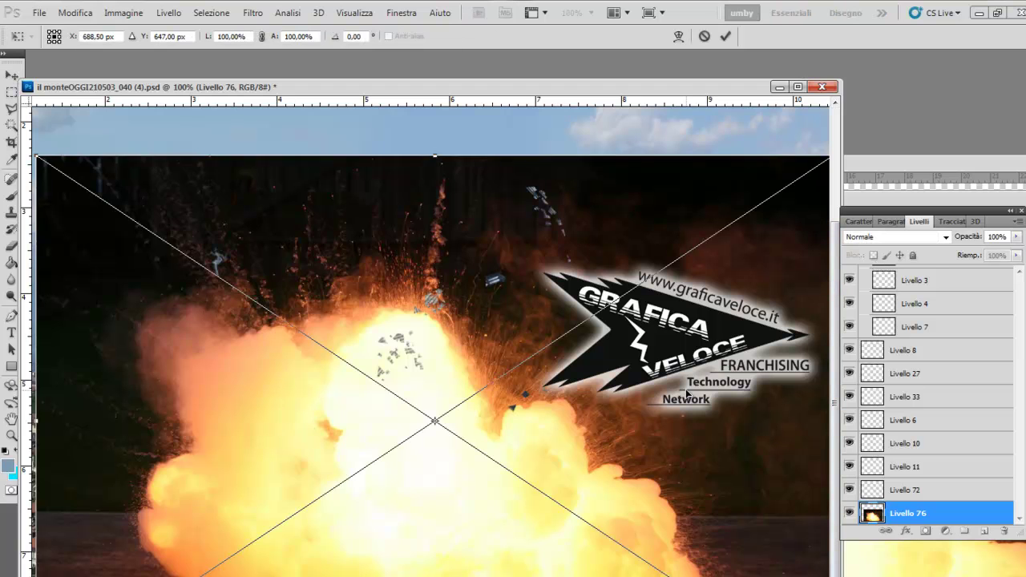
# Step: Scale the explosion layer to about 20.34% and move it onto the Mole's broken base
pyautogui.hotkey('ctrl', '-')
pyautogui.hotkey('ctrl', '-')
pyautogui.hotkey('ctrl', '-')
pyautogui.hotkey('ctrl', '-')
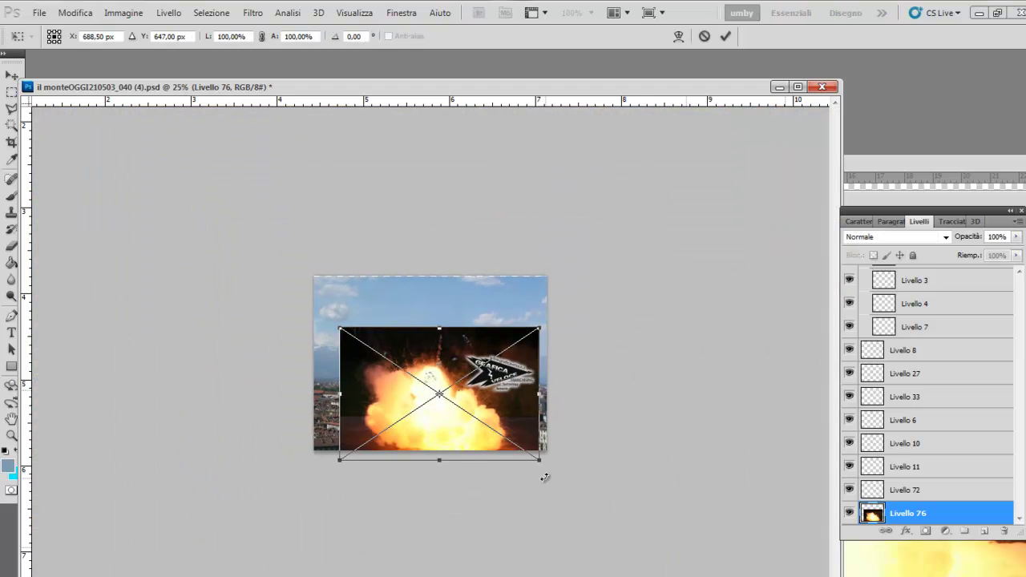
pyautogui.moveTo(542, 463)
pyautogui.mouseDown()
pyautogui.moveTo(449, 380)
pyautogui.moveTo(383, 355)
pyautogui.mouseUp()
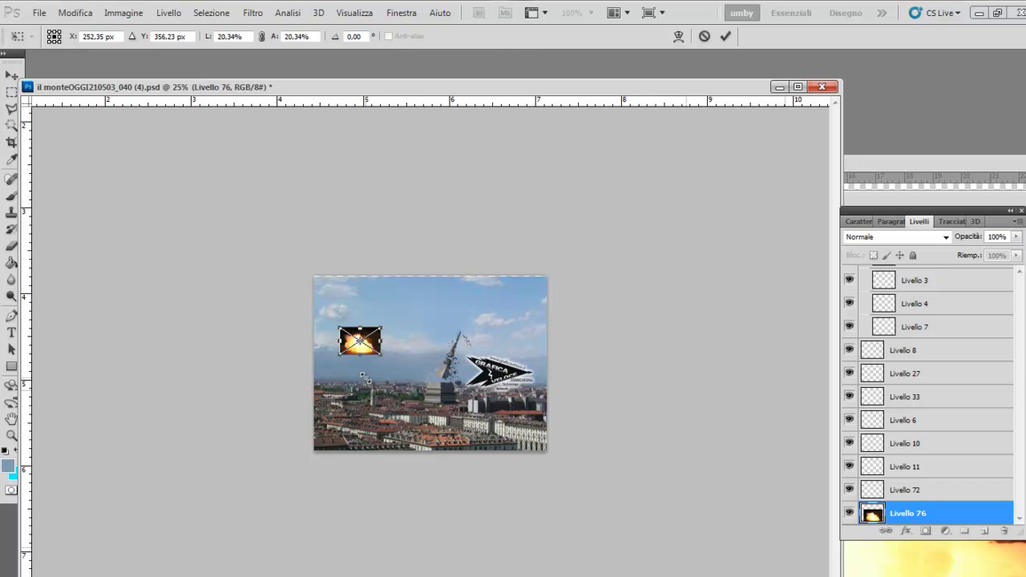
pyautogui.press('Return')
pyautogui.hotkey('ctrl', '+')
pyautogui.hotkey('ctrl', '+')
pyautogui.hotkey('ctrl', '+')
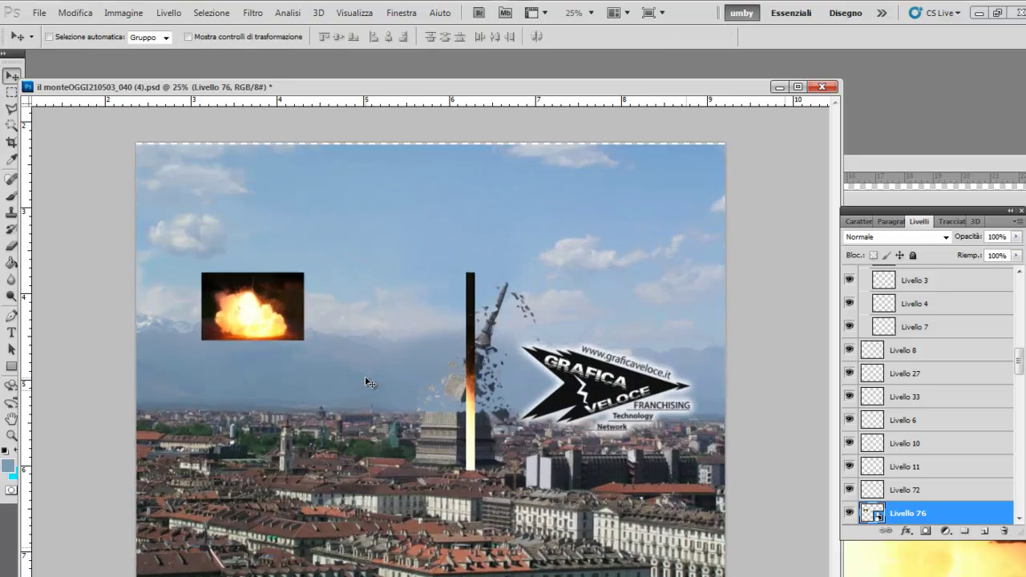
pyautogui.hotkey('ctrl', '+')
pyautogui.moveTo(160, 295); pyautogui.dragTo(484, 423)
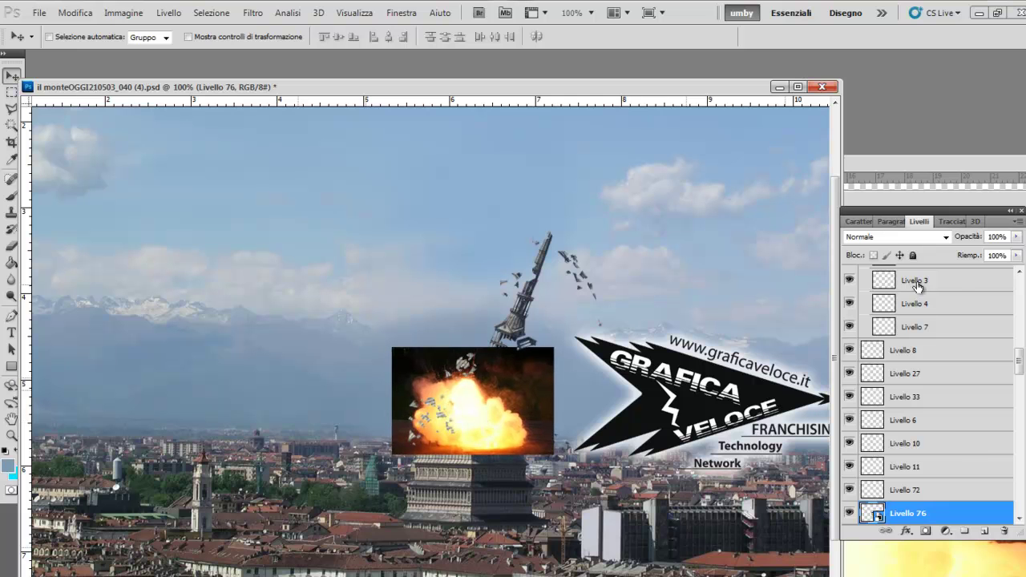
# Step: Set Livello 76's blend mode to Colore scherma and zoom in on the explosion
pyautogui.click(946, 238)
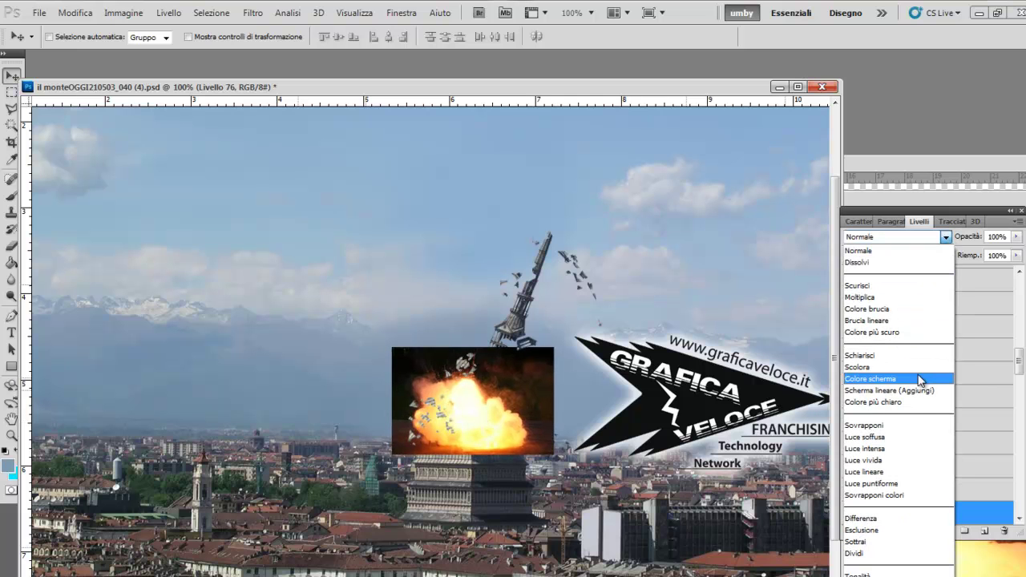
pyautogui.click(920, 380)
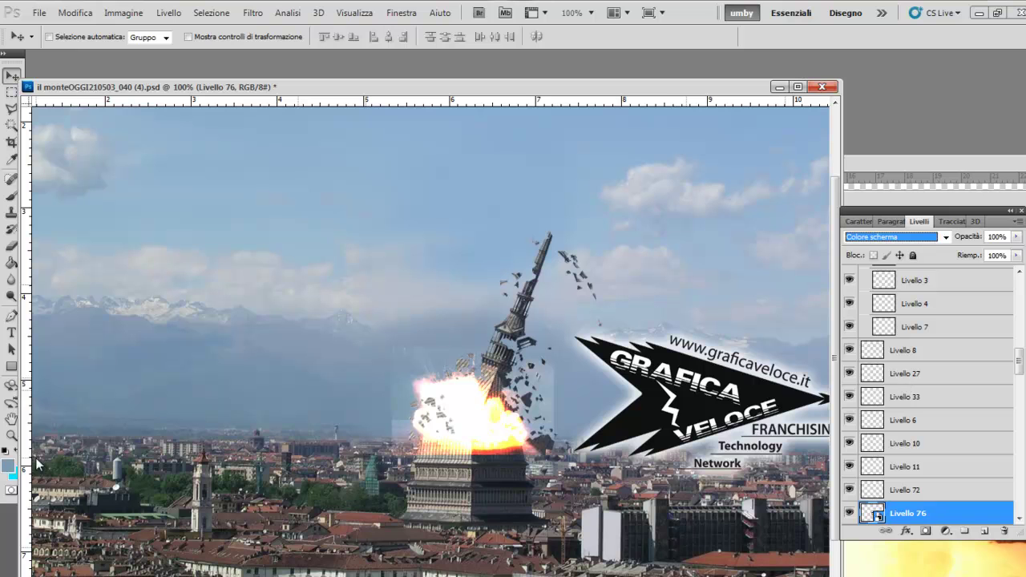
pyautogui.click(11, 435)
pyautogui.click(485, 434)
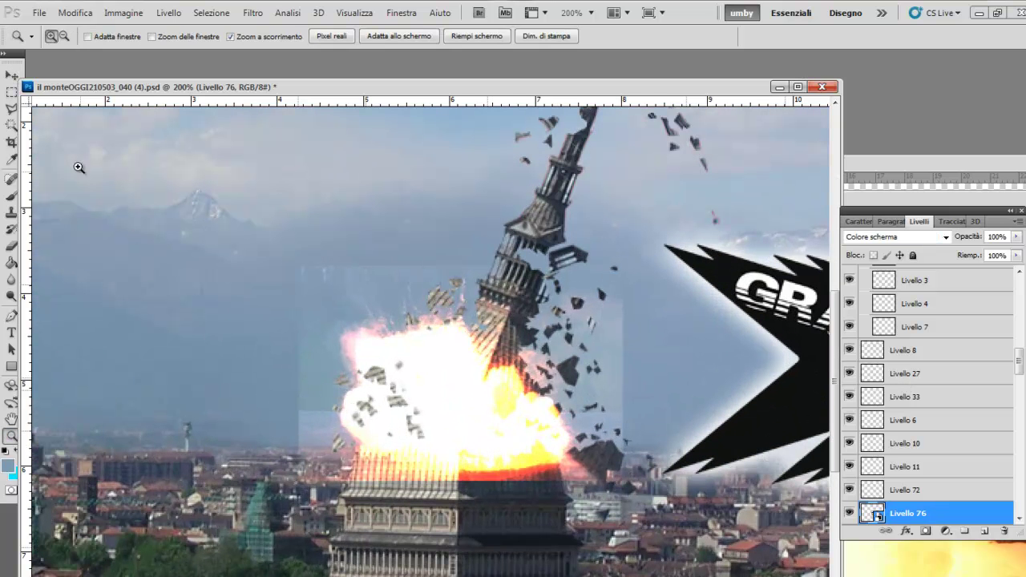
pyautogui.click(11, 77)
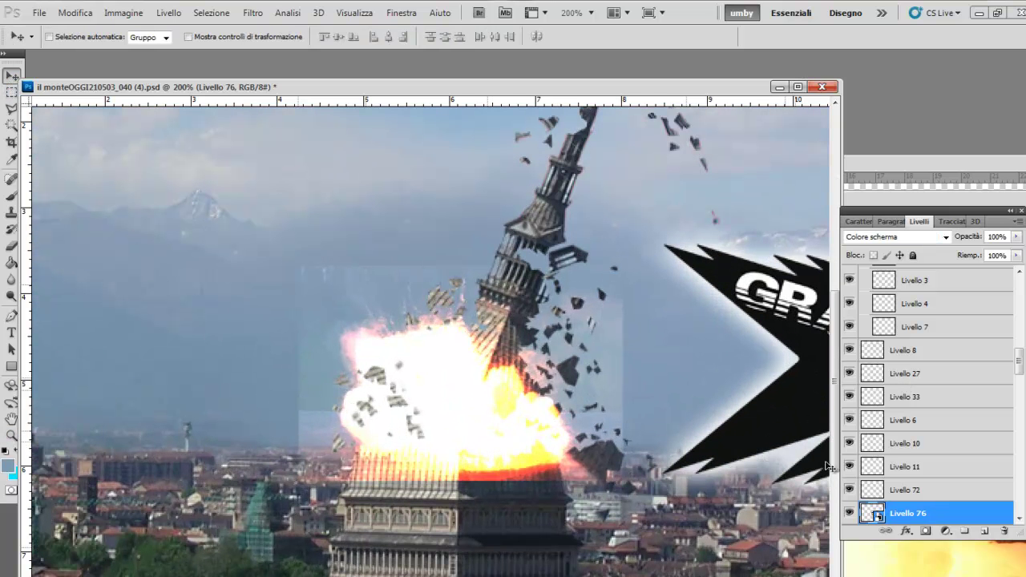
# Step: Add a layer mask to Livello 76 and draw gradients fading the explosion's lower glow
pyautogui.click(926, 528)
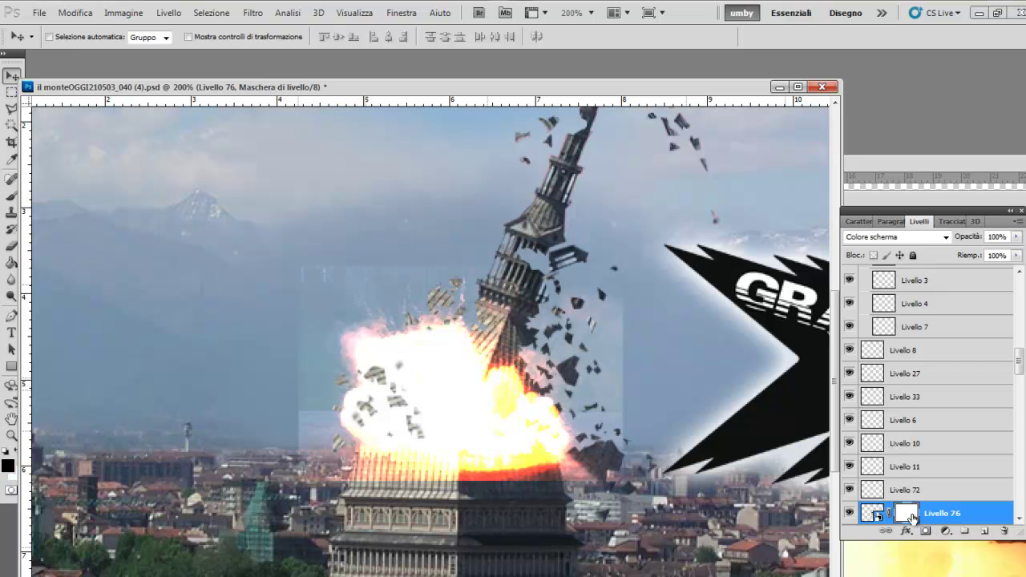
pyautogui.moveTo(126, 87); pyautogui.dragTo(180, 85)
pyautogui.click(11, 263)
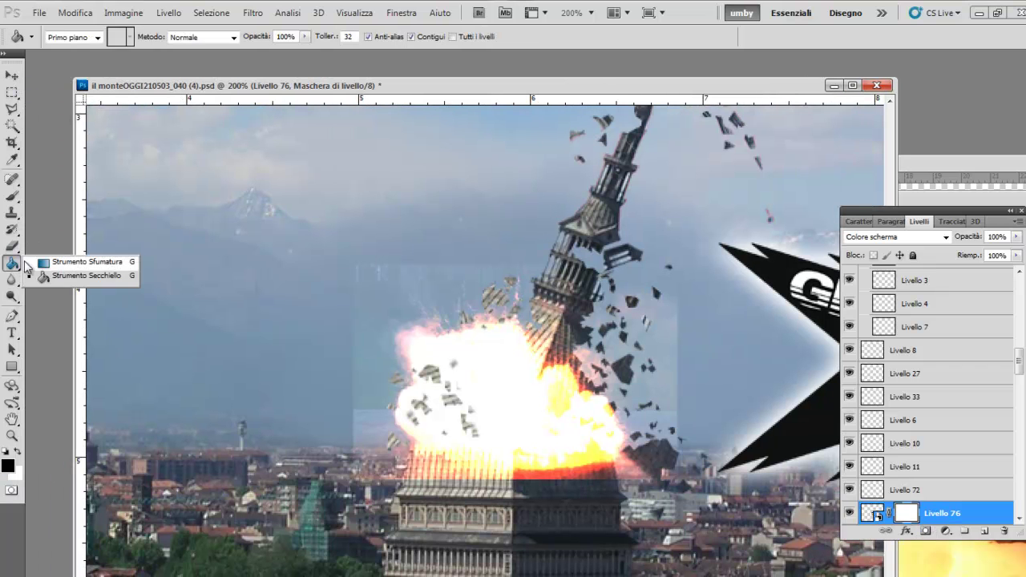
pyautogui.click(80, 262)
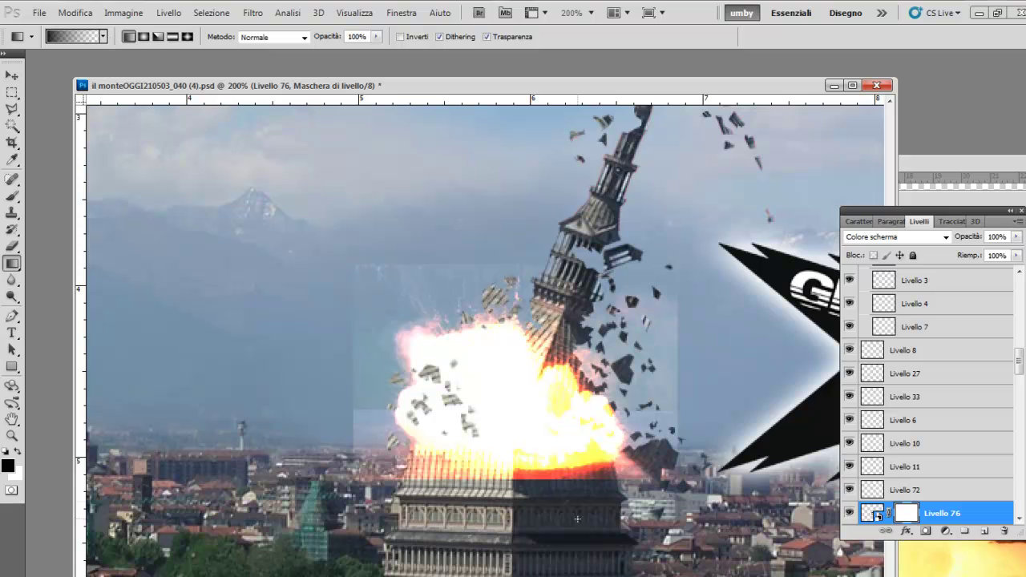
pyautogui.click(104, 37)
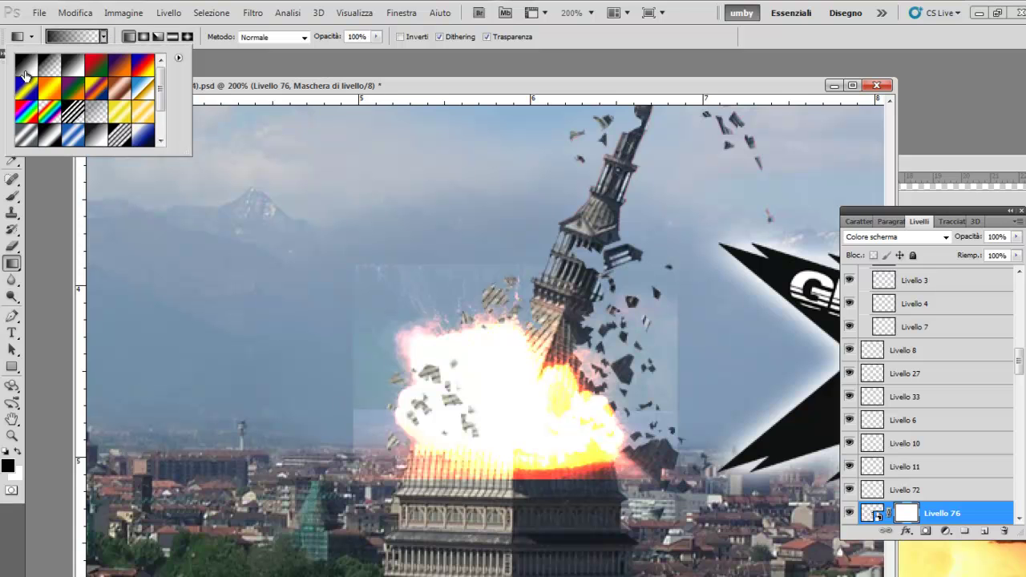
pyautogui.click(364, 367)
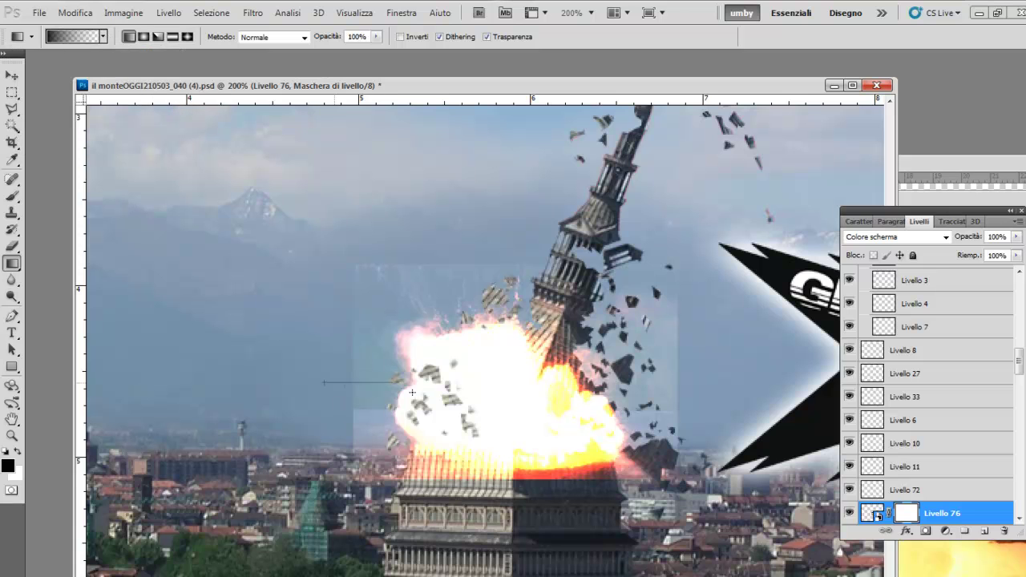
pyautogui.moveTo(363, 366); pyautogui.dragTo(398, 399)
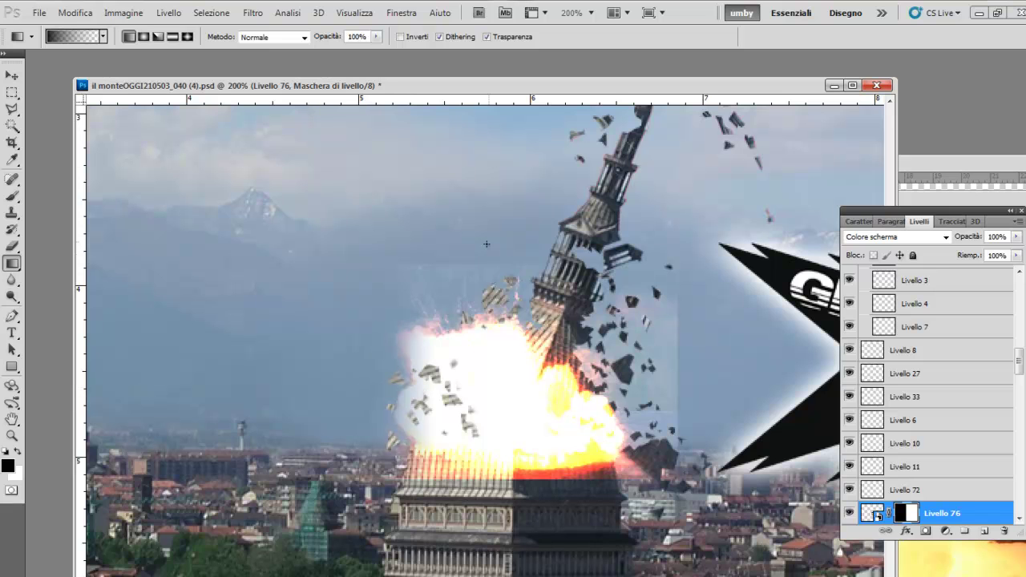
pyautogui.moveTo(620, 369)
pyautogui.mouseDown()
pyautogui.moveTo(709, 371)
pyautogui.moveTo(631, 444)
pyautogui.mouseUp()
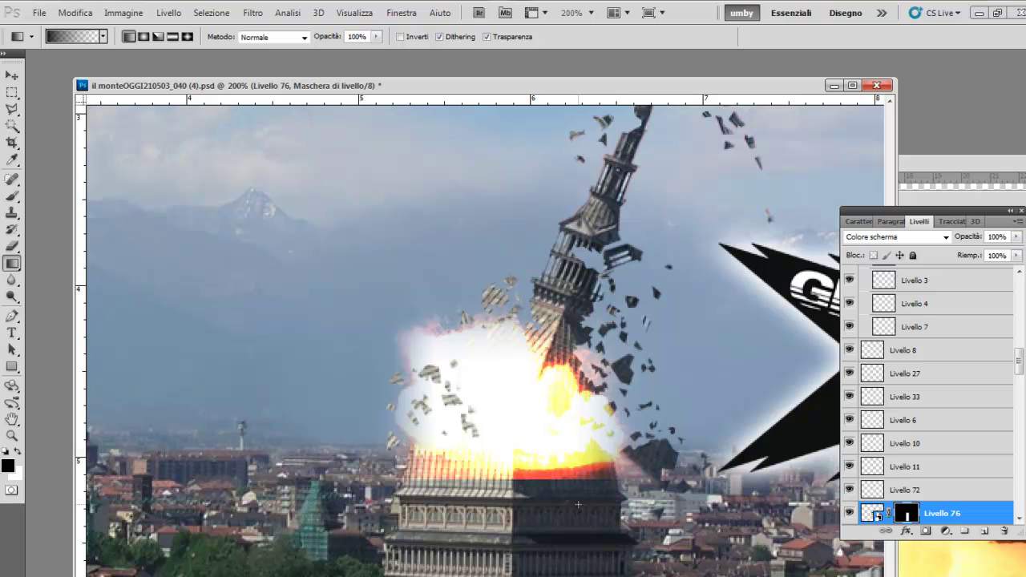
pyautogui.moveTo(577, 504); pyautogui.dragTo(582, 426)
pyautogui.moveTo(503, 505); pyautogui.dragTo(503, 424)
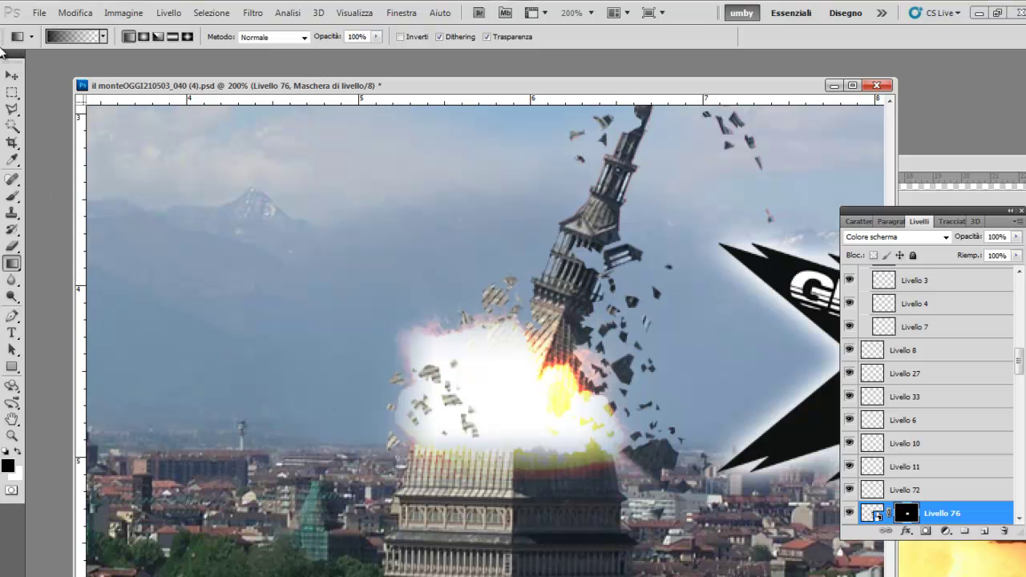
# Step: Nudge the explosion slightly upward and redraw the mask gradient off the building top
pyautogui.click(15, 79)
pyautogui.moveTo(568, 417); pyautogui.dragTo(571, 409)
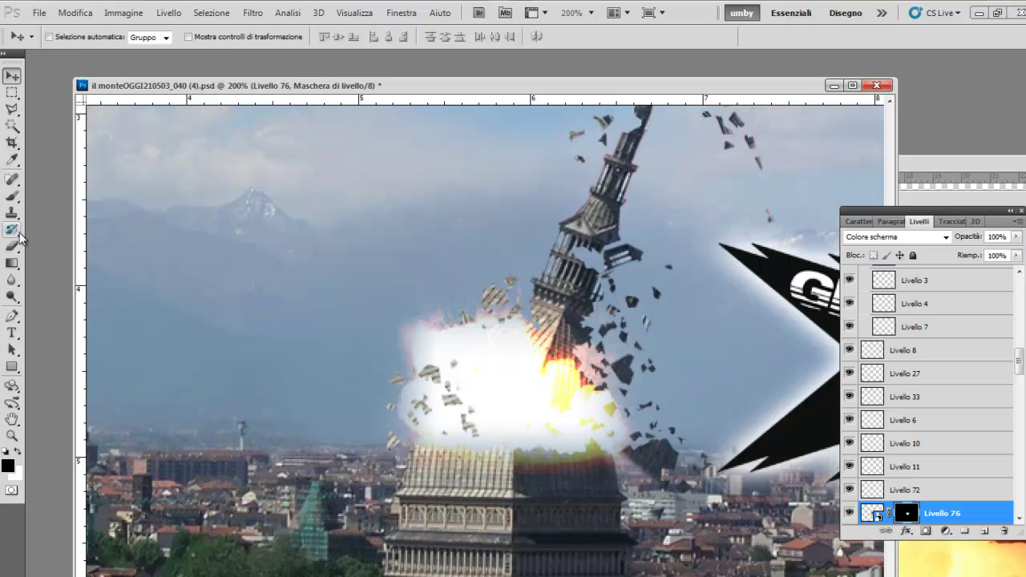
pyautogui.click(12, 263)
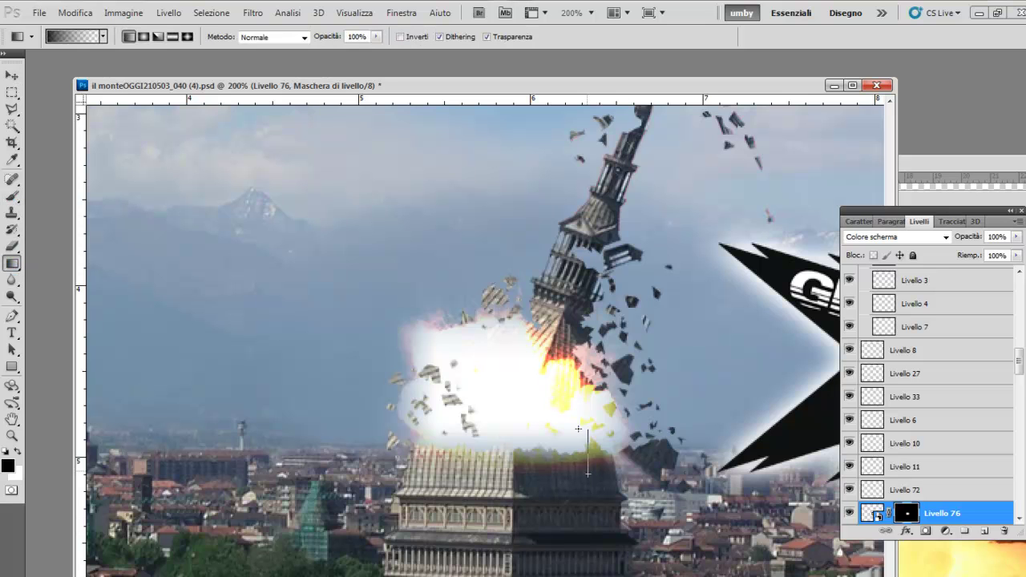
pyautogui.moveTo(588, 473); pyautogui.dragTo(588, 473)
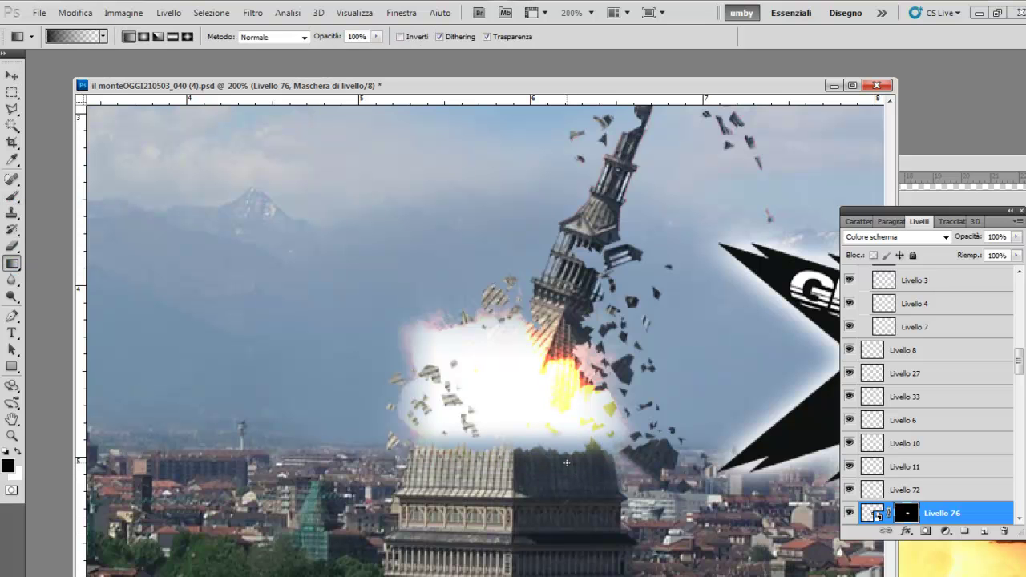
pyautogui.click(21, 77)
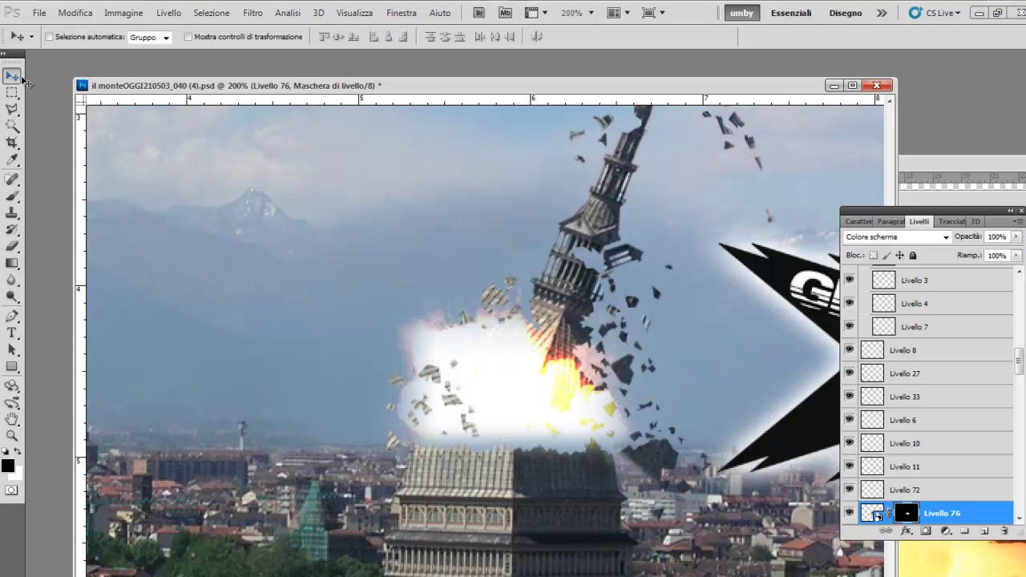
pyautogui.hotkey('ctrl', 't')
# Step: Scale Livello 76 up to about 108%, keeping its opacity at 100%
pyautogui.moveTo(691, 481); pyautogui.dragTo(698, 486)
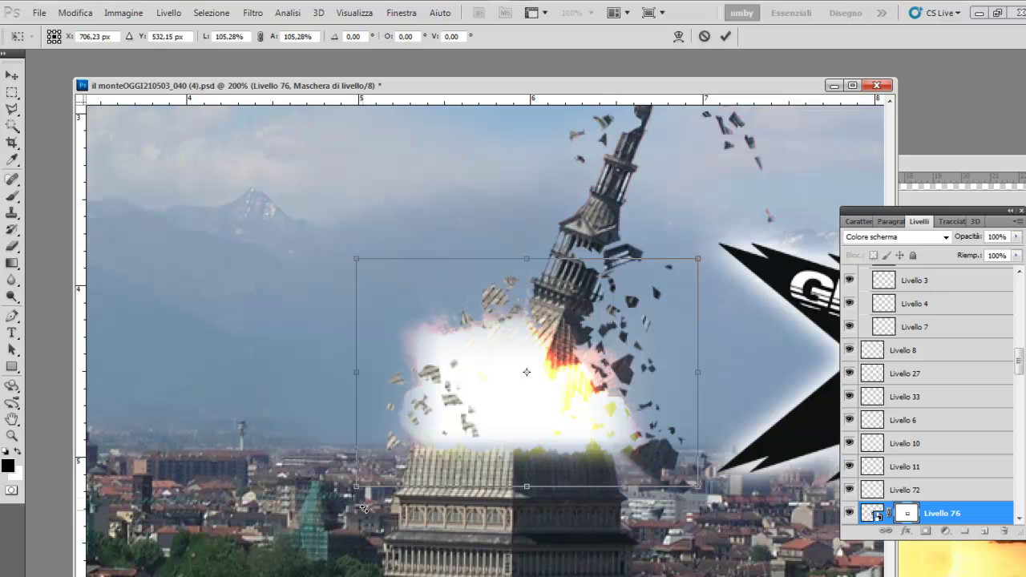
pyautogui.moveTo(351, 489); pyautogui.dragTo(341, 494)
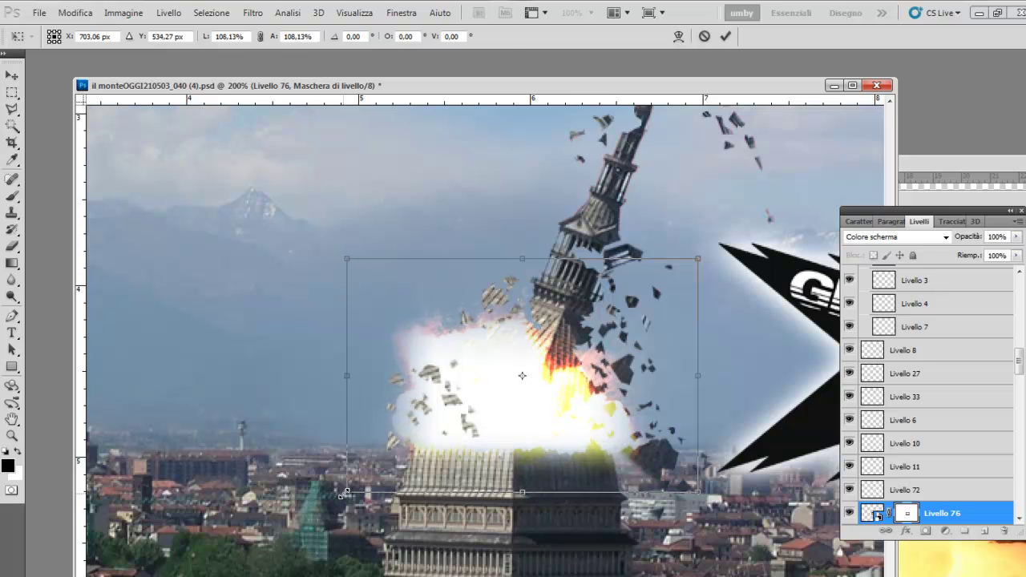
pyautogui.press('Return')
pyautogui.click(1016, 236)
pyautogui.moveTo(1016, 251)
pyautogui.mouseDown()
pyautogui.moveTo(994, 255)
pyautogui.moveTo(1017, 253)
pyautogui.mouseUp()
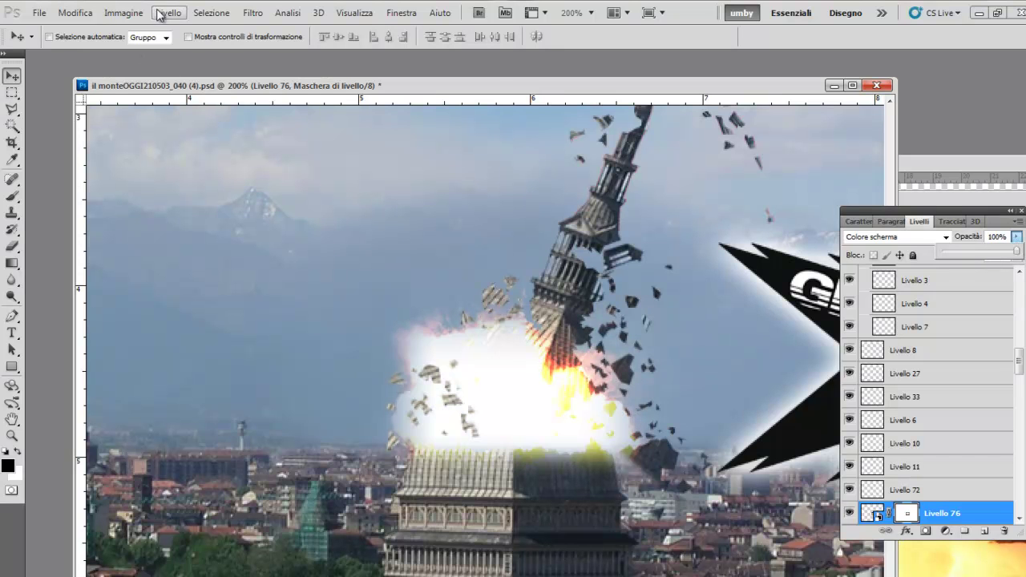
# Step: Apply Curves to the explosion's mask with Input 109, Output 163 to reveal more fireball
pyautogui.click(138, 12)
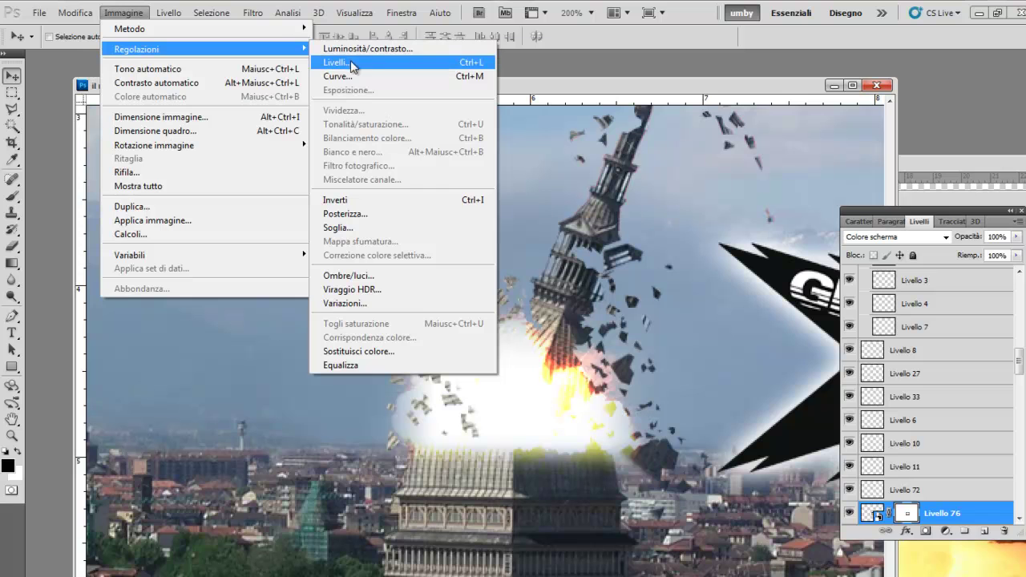
pyautogui.click(362, 76)
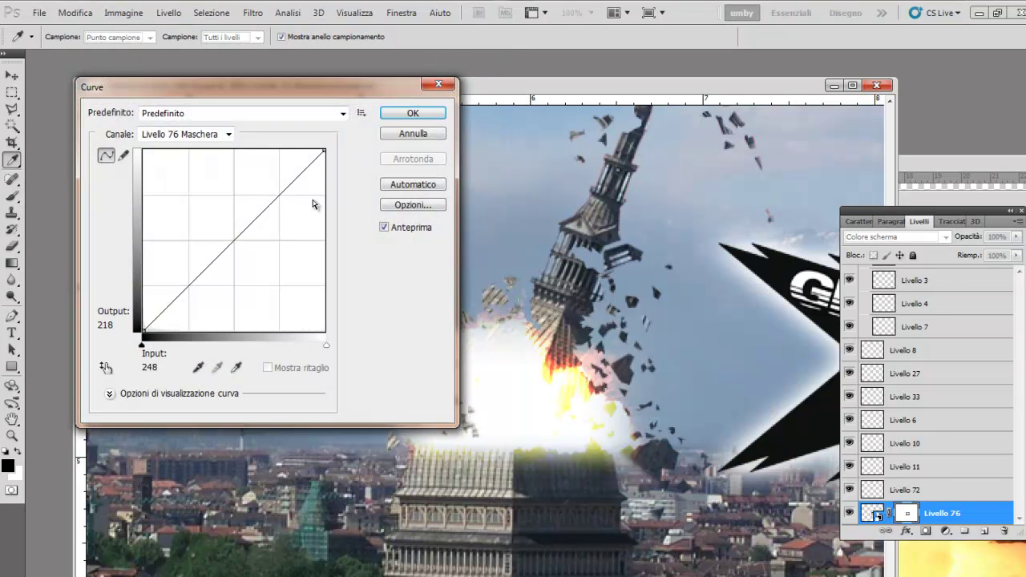
pyautogui.moveTo(237, 236)
pyautogui.mouseDown()
pyautogui.moveTo(209, 196)
pyautogui.moveTo(253, 245)
pyautogui.moveTo(249, 352)
pyautogui.mouseUp()
pyautogui.click(416, 136)
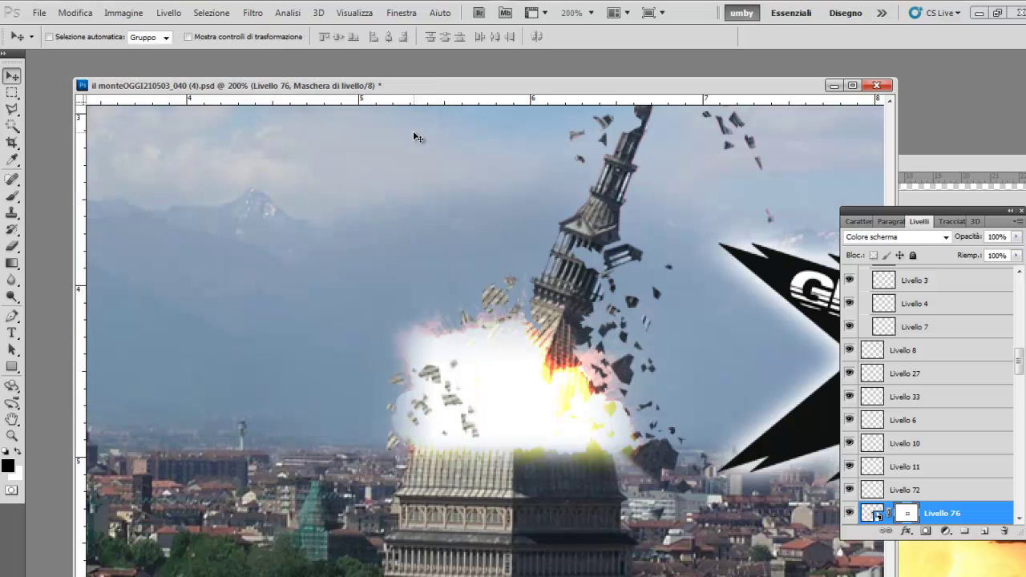
pyautogui.click(127, 13)
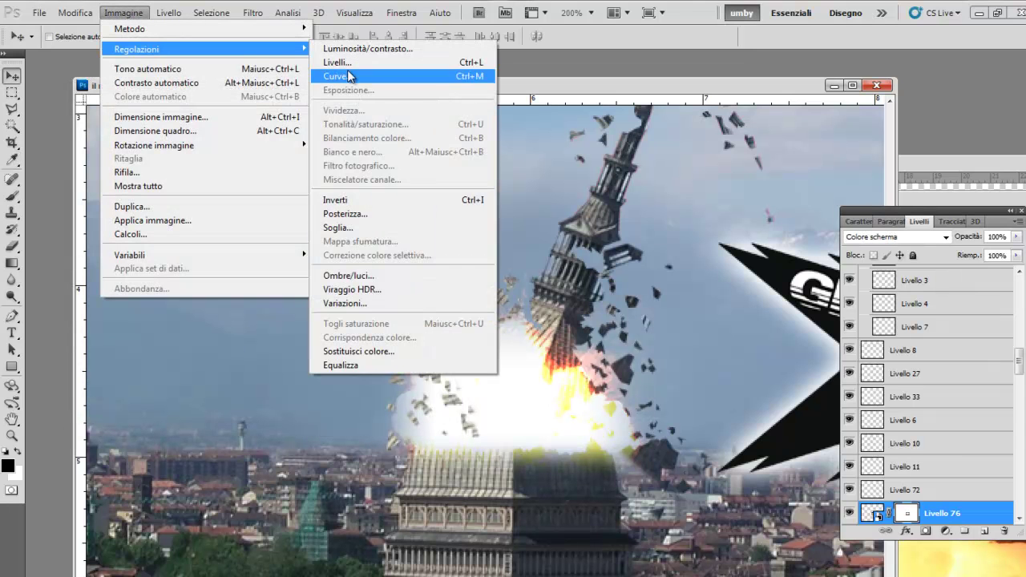
pyautogui.moveTo(136, 49)
pyautogui.click(336, 73)
pyautogui.moveTo(235, 239); pyautogui.dragTo(221, 214)
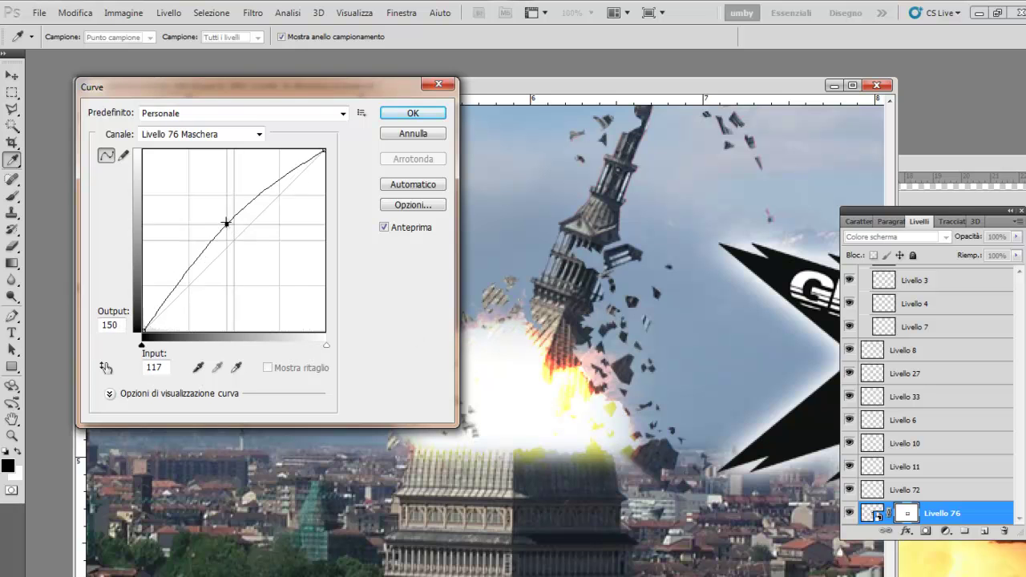
pyautogui.click(415, 115)
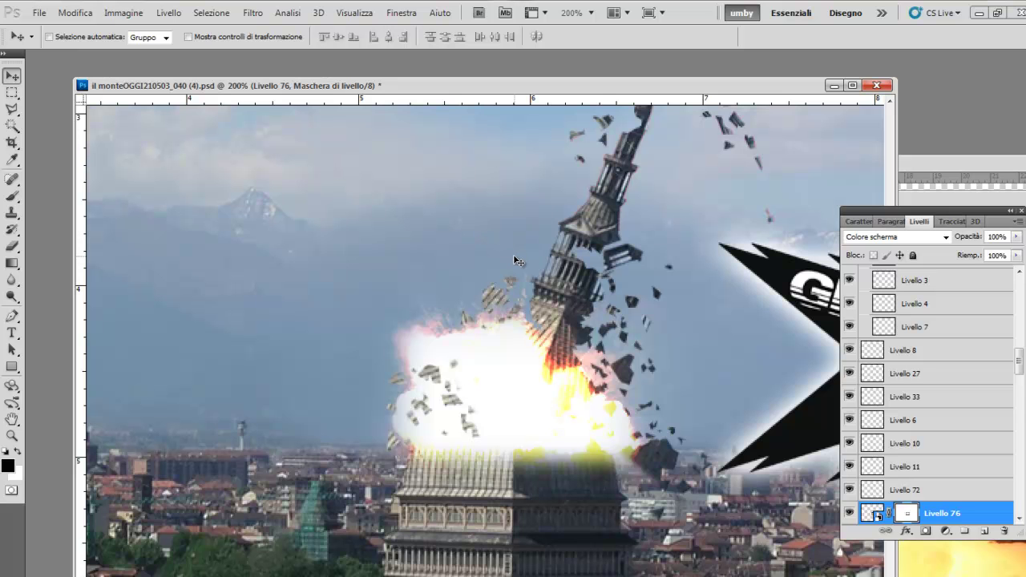
pyautogui.hotkey('ctrl', '-')
pyautogui.hotkey('ctrl', '-')
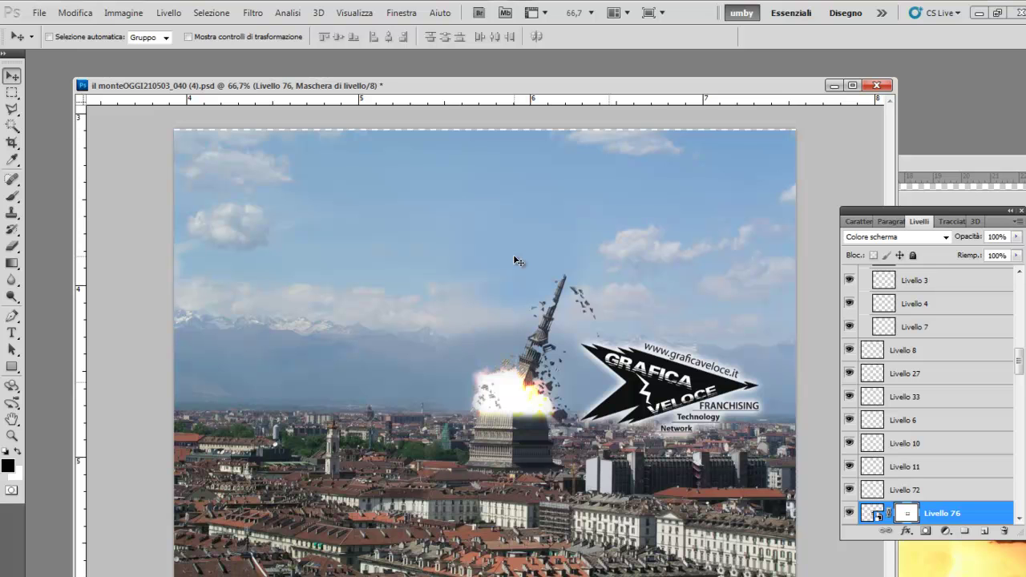
# Step: Select the logo layer Livello 1, nudge it down, and inspect it at 100% and 200%
pyautogui.rightClick(646, 384)
pyautogui.click(664, 386)
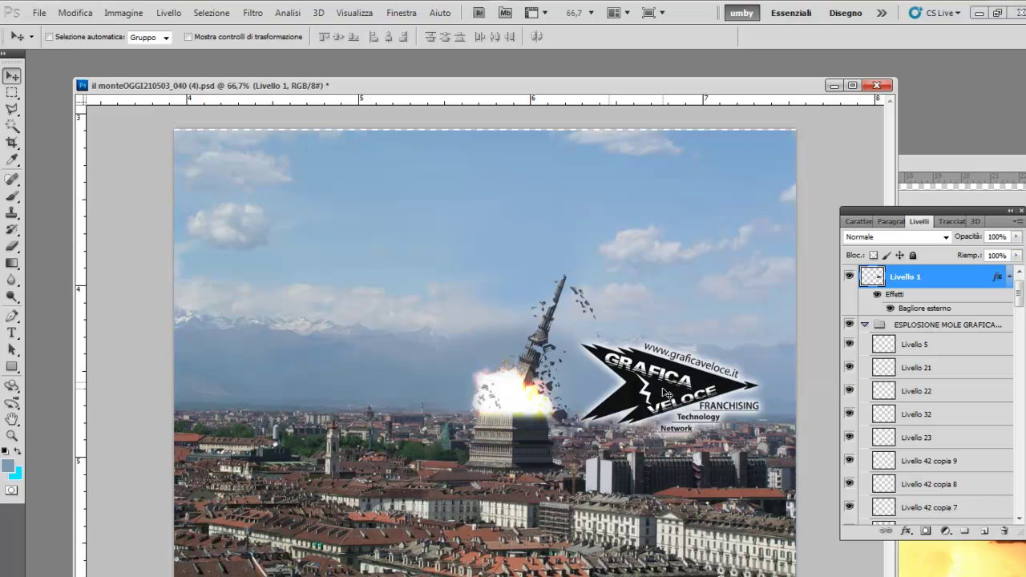
pyautogui.moveTo(665, 393)
pyautogui.mouseDown()
pyautogui.moveTo(458, 402)
pyautogui.moveTo(666, 404)
pyautogui.mouseUp()
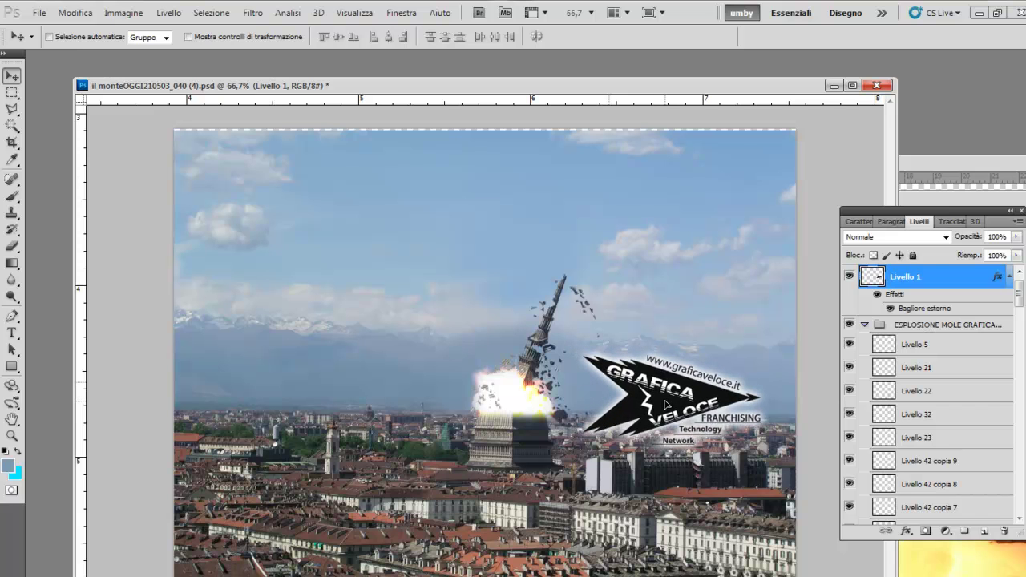
pyautogui.click(11, 435)
pyautogui.click(709, 416)
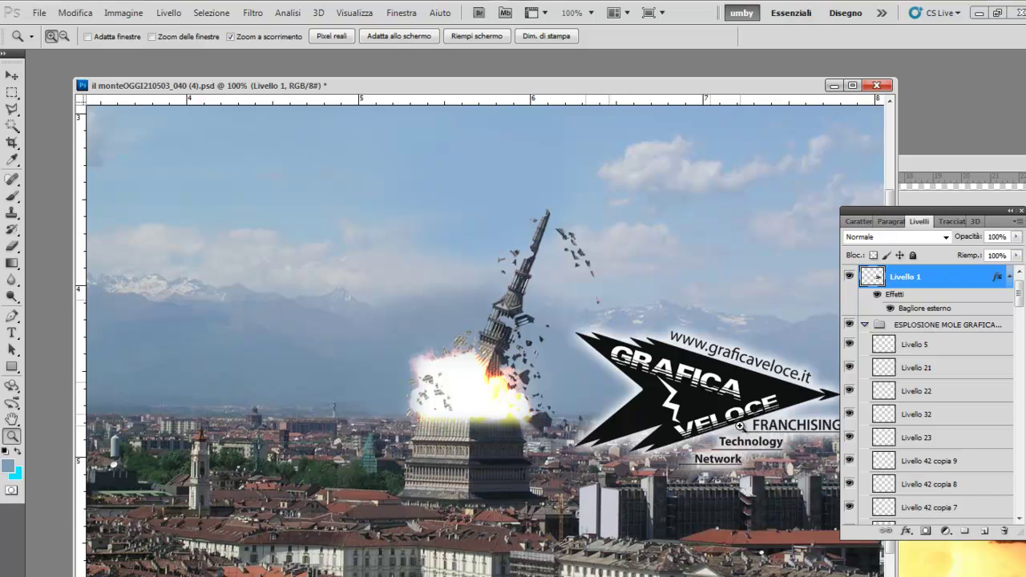
pyautogui.click(739, 426)
pyautogui.keyDown('alt'); pyautogui.click(672, 410); pyautogui.keyUp('alt')
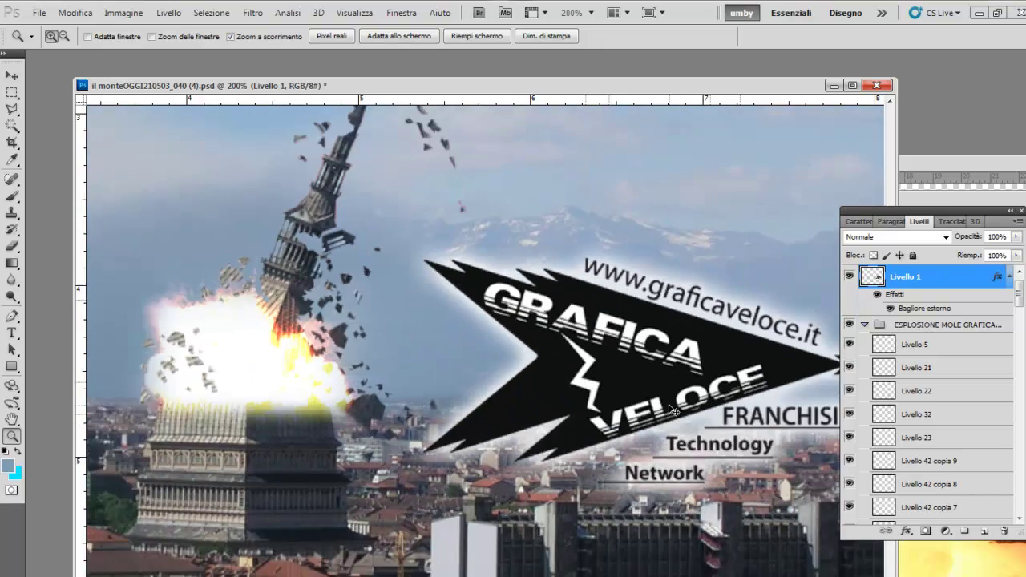
pyautogui.keyDown('alt'); pyautogui.click(670, 407); pyautogui.keyUp('alt')
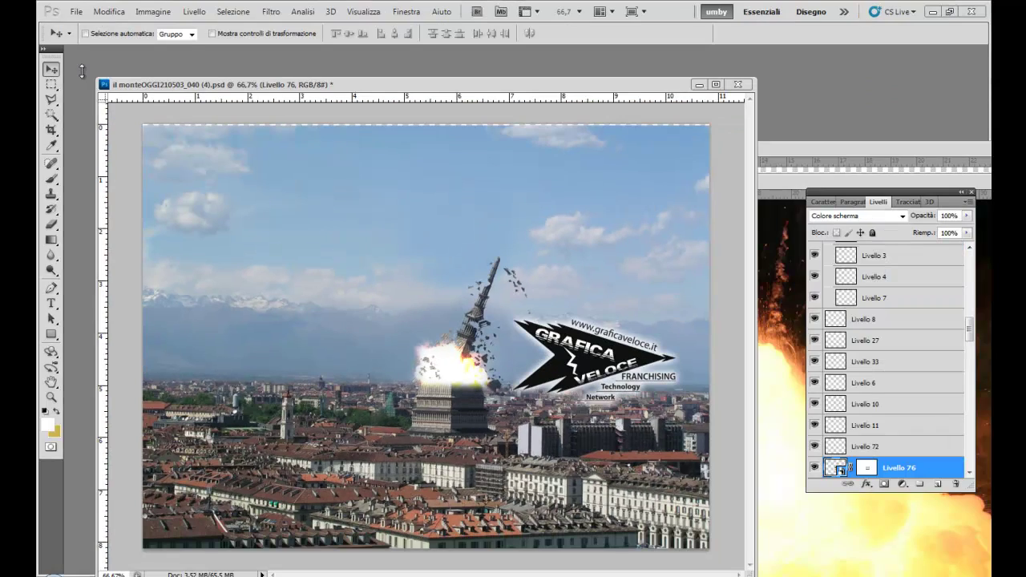
# Step: Drag the GRAFICA VELOCE logo into place just right of the fireball
pyautogui.click(52, 72)
pyautogui.rightClick(567, 348)
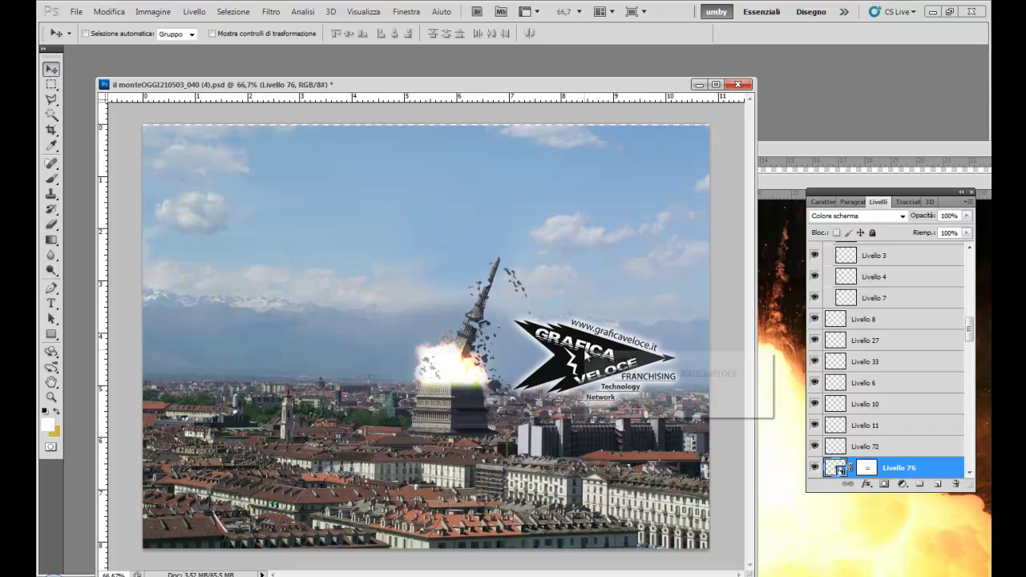
pyautogui.click(599, 360)
pyautogui.moveTo(605, 372)
pyautogui.mouseDown()
pyautogui.moveTo(192, 260)
pyautogui.moveTo(202, 308)
pyautogui.moveTo(241, 340)
pyautogui.moveTo(339, 375)
pyautogui.moveTo(681, 373)
pyautogui.moveTo(199, 344)
pyautogui.moveTo(119, 218)
pyautogui.moveTo(206, 354)
pyautogui.moveTo(275, 383)
pyautogui.moveTo(618, 394)
pyautogui.mouseUp()
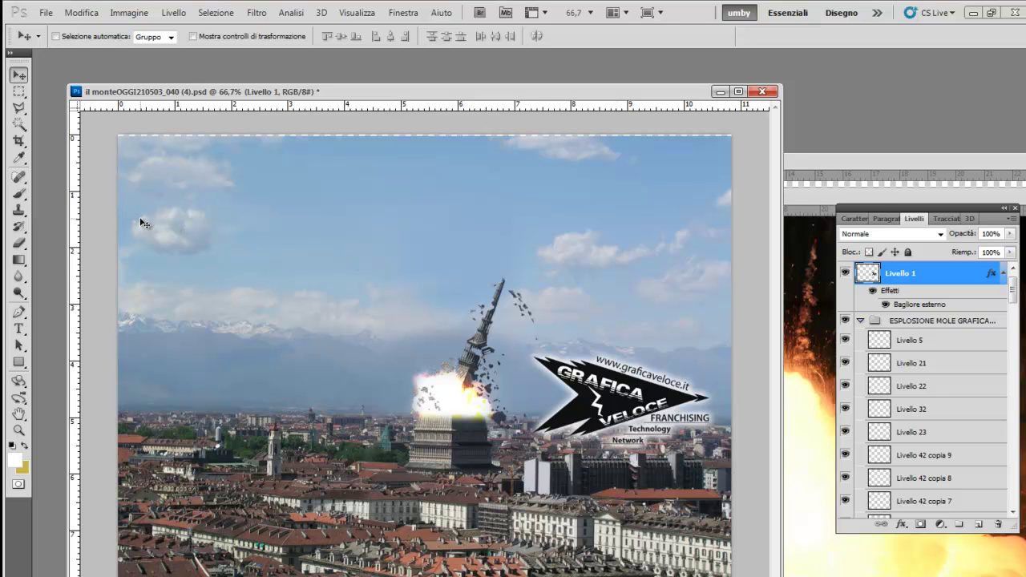
# Step: On a new empty layer, select the 1490 px smoke brush tip and shrink it to 288 px
pyautogui.click(977, 525)
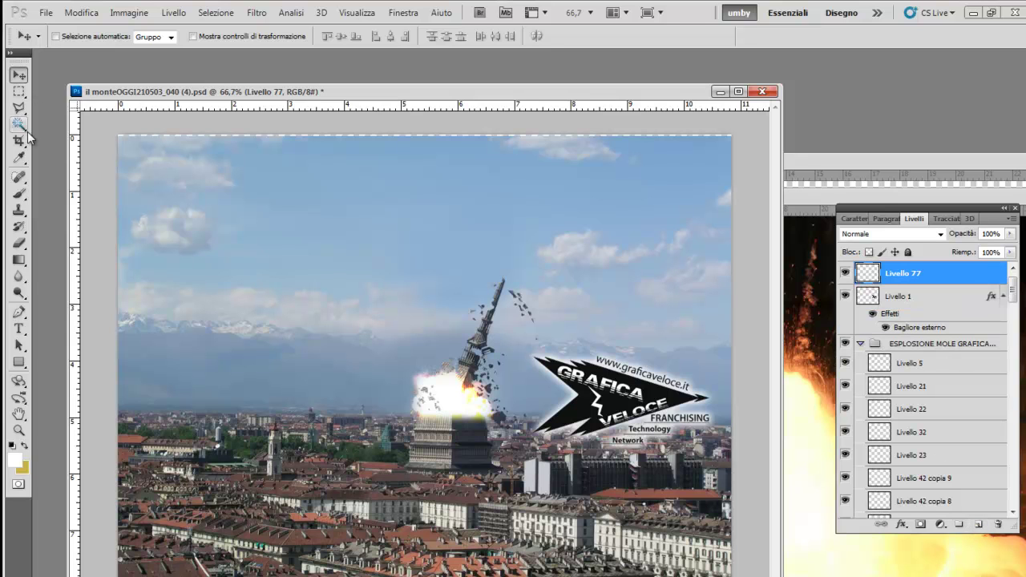
pyautogui.click(26, 198)
pyautogui.rightClick(26, 197)
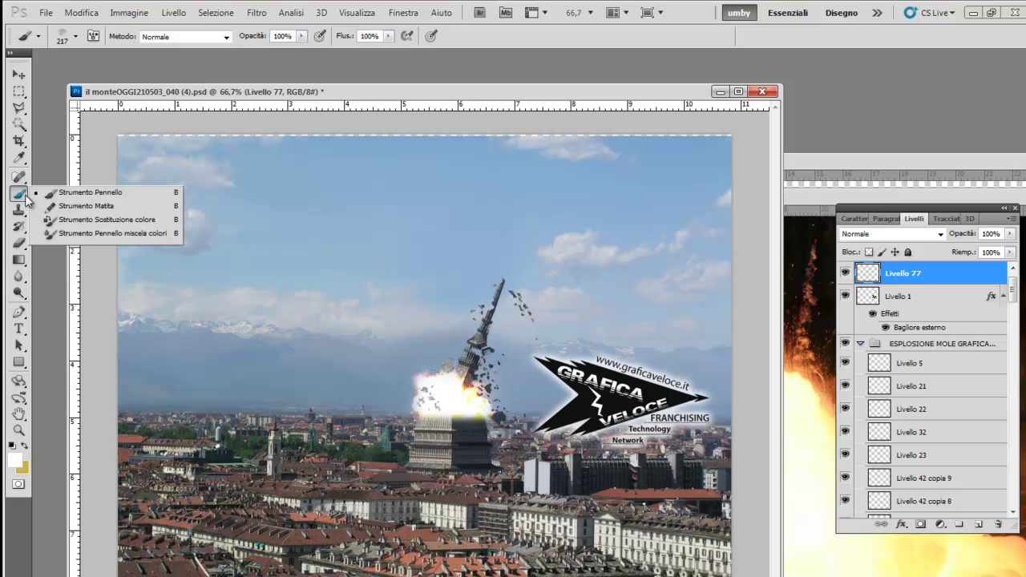
pyautogui.click(72, 198)
pyautogui.click(76, 36)
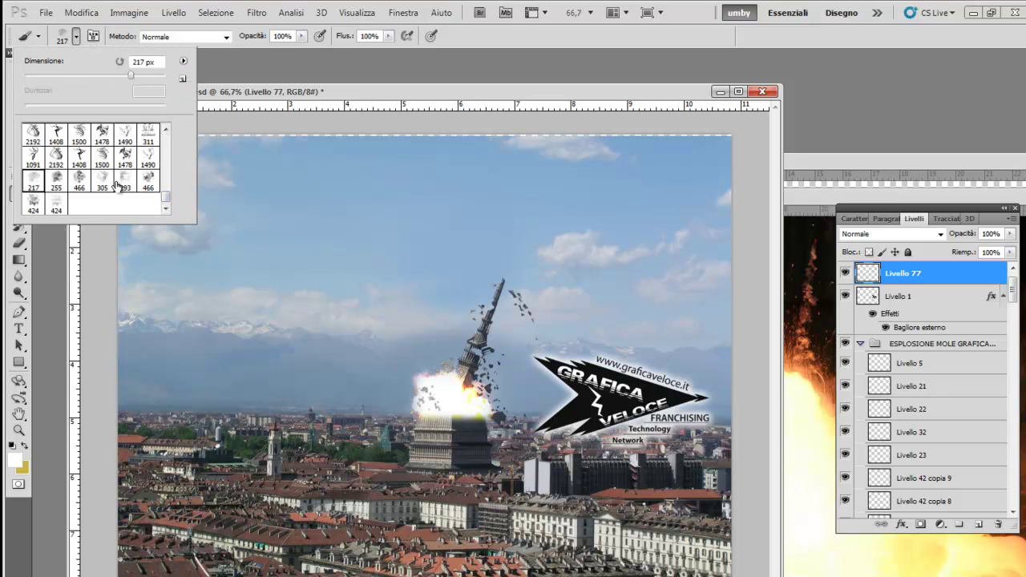
pyautogui.click(148, 158)
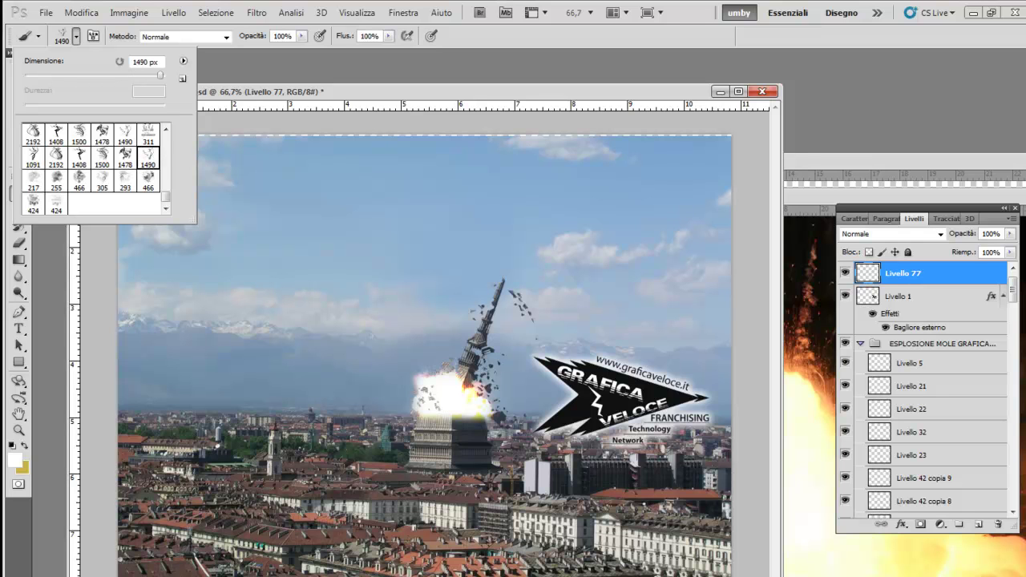
pyautogui.click(56, 287)
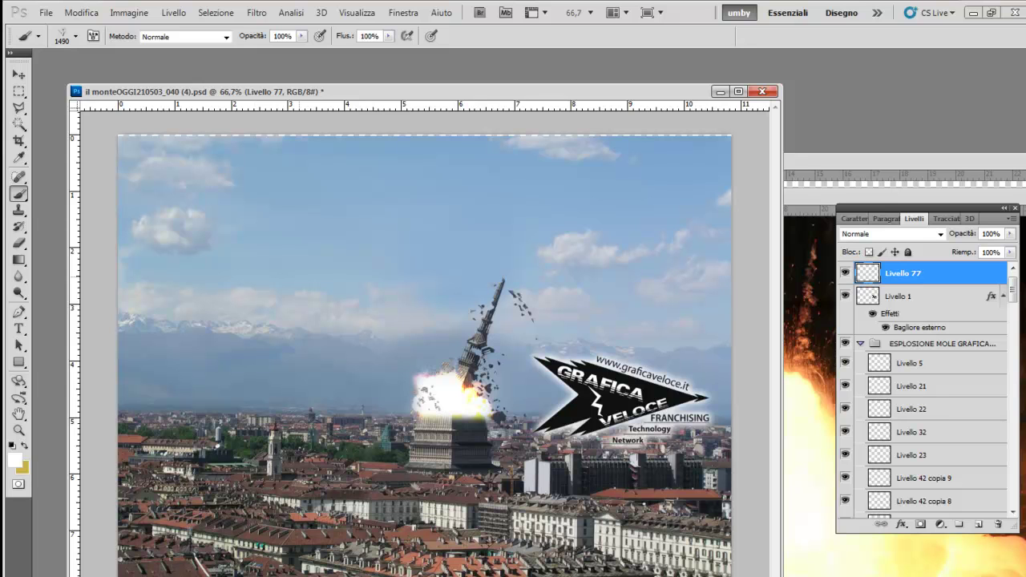
pyautogui.rightClick(308, 277)
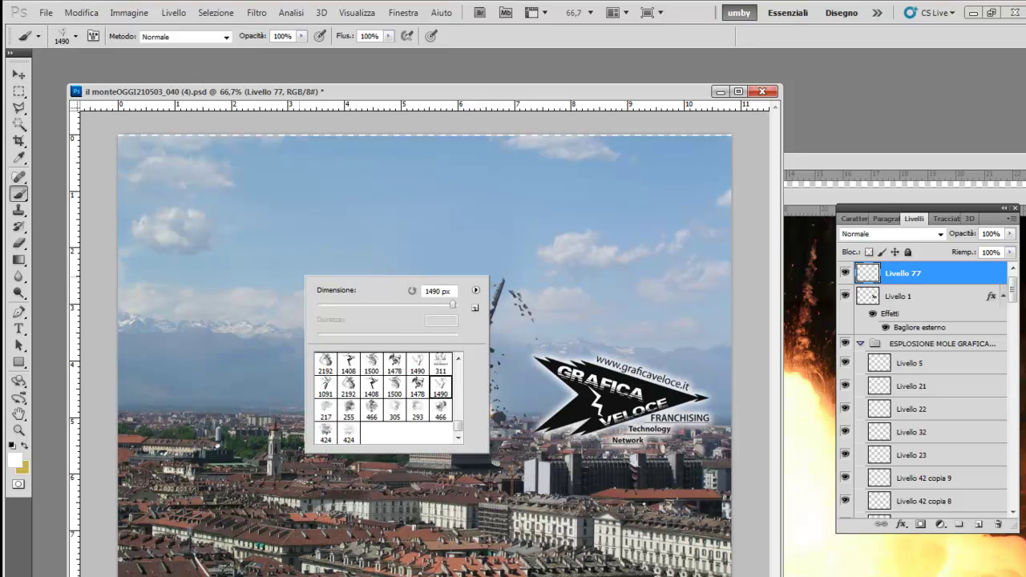
pyautogui.moveTo(454, 305); pyautogui.dragTo(414, 305)
pyautogui.press('Return')
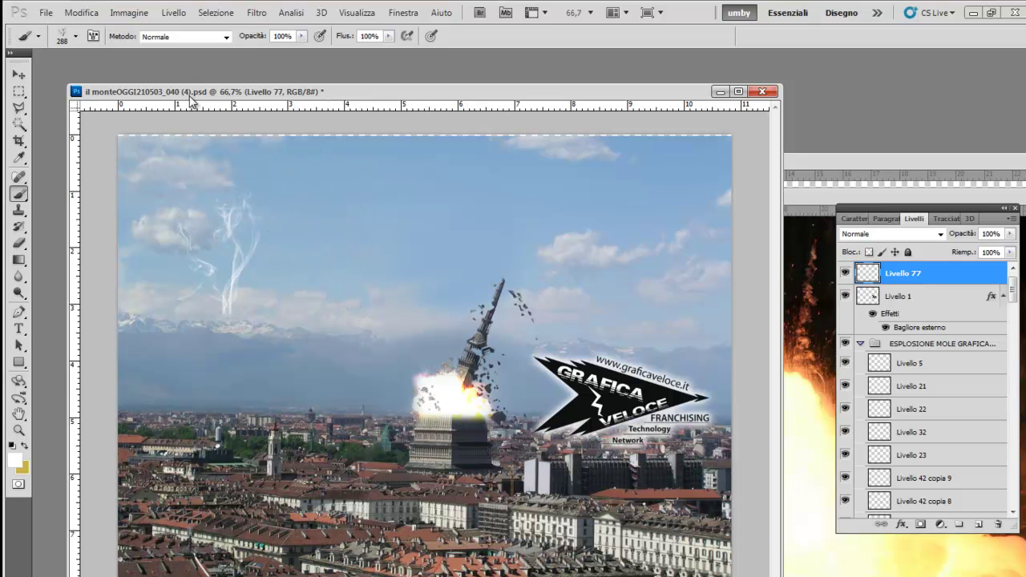
# Step: Rotate the smoke wisp 90° counterclockwise and shift it right and down
pyautogui.click(81, 13)
pyautogui.moveTo(128, 292)
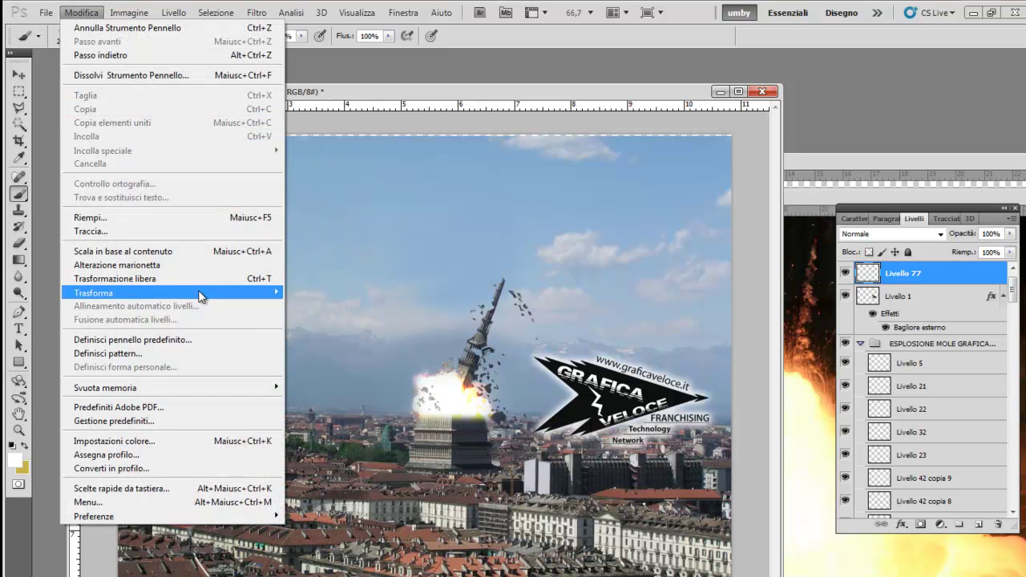
pyautogui.click(352, 428)
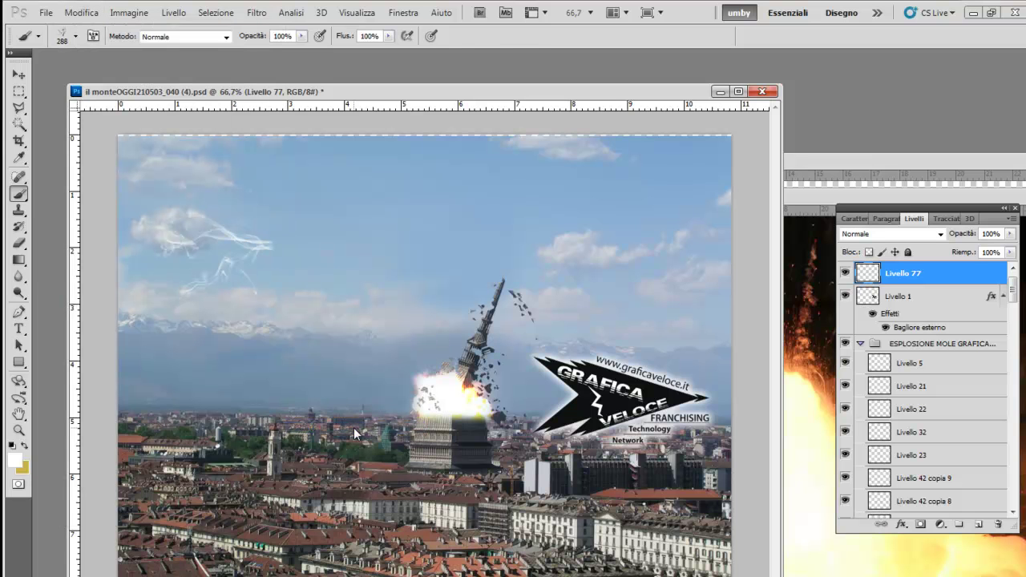
pyautogui.click(18, 73)
pyautogui.moveTo(243, 237)
pyautogui.mouseDown()
pyautogui.moveTo(253, 251)
pyautogui.moveTo(221, 210)
pyautogui.moveTo(228, 233)
pyautogui.moveTo(212, 278)
pyautogui.moveTo(189, 300)
pyautogui.moveTo(231, 213)
pyautogui.mouseUp()
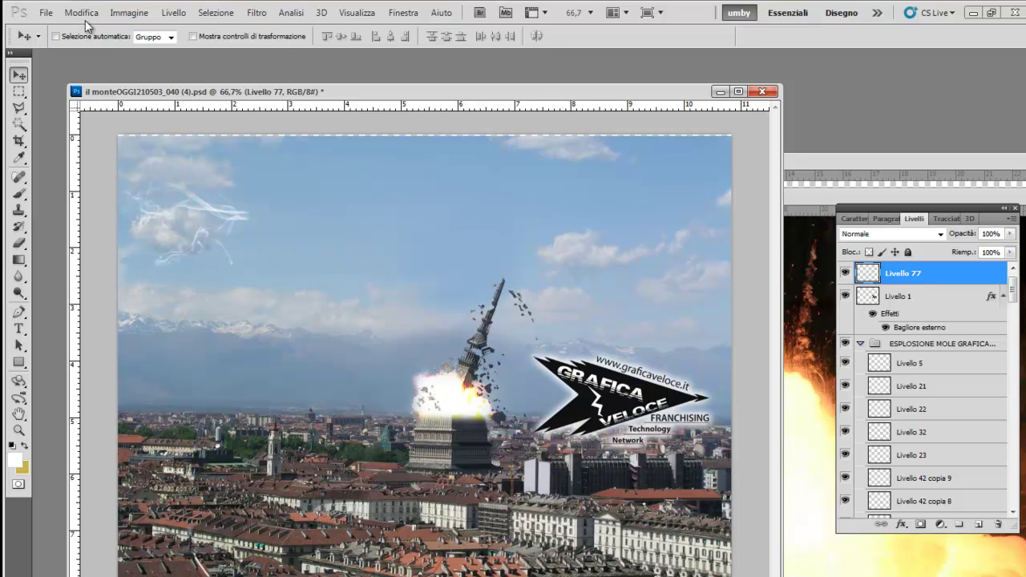
# Step: Tilt the wisp about 42° onto a diagonal and nudge it over the upper-left clouds
pyautogui.click(81, 12)
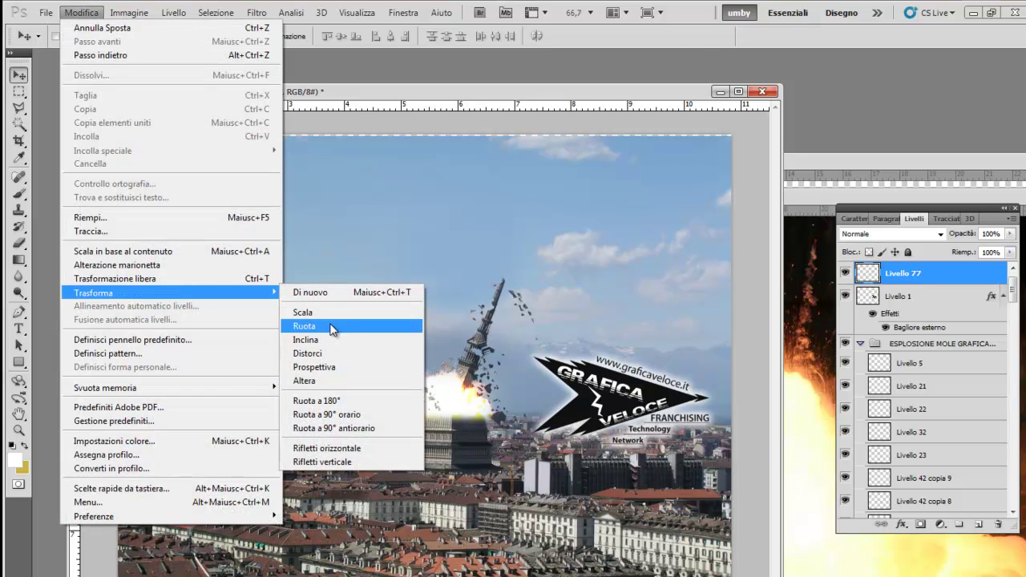
pyautogui.click(317, 326)
pyautogui.moveTo(307, 315); pyautogui.dragTo(220, 351)
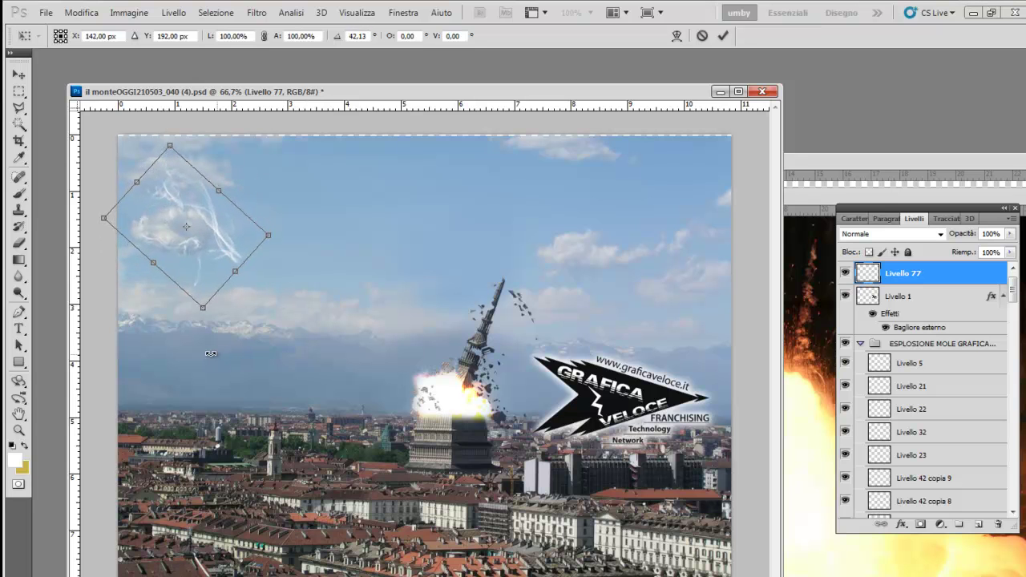
pyautogui.press('Return')
pyautogui.moveTo(214, 242)
pyautogui.mouseDown()
pyautogui.moveTo(197, 229)
pyautogui.moveTo(203, 268)
pyautogui.mouseUp()
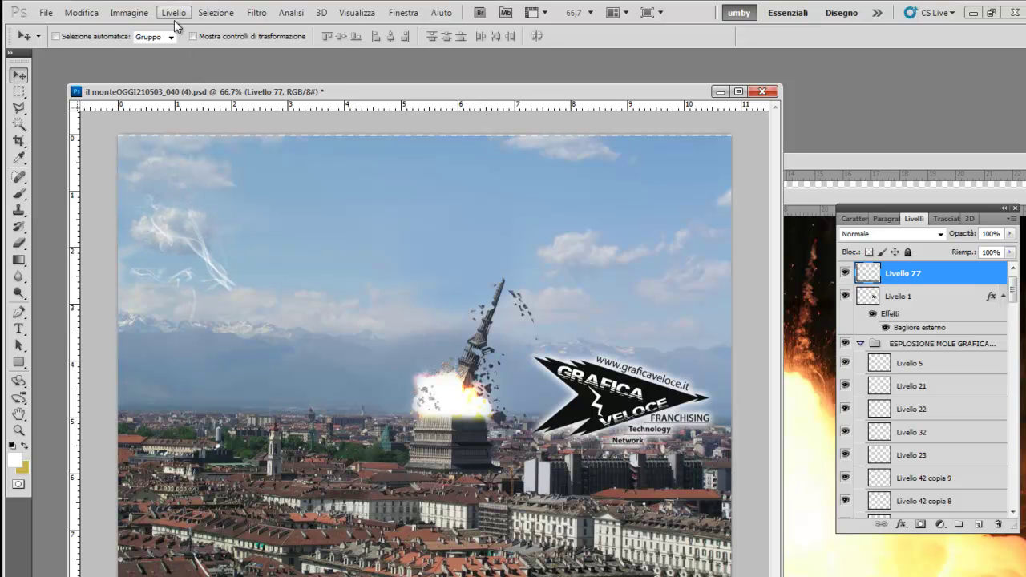
# Step: Duplicate Livello 77, move the copy down-right and enlarge it to about 117%
pyautogui.click(174, 18)
pyautogui.click(192, 39)
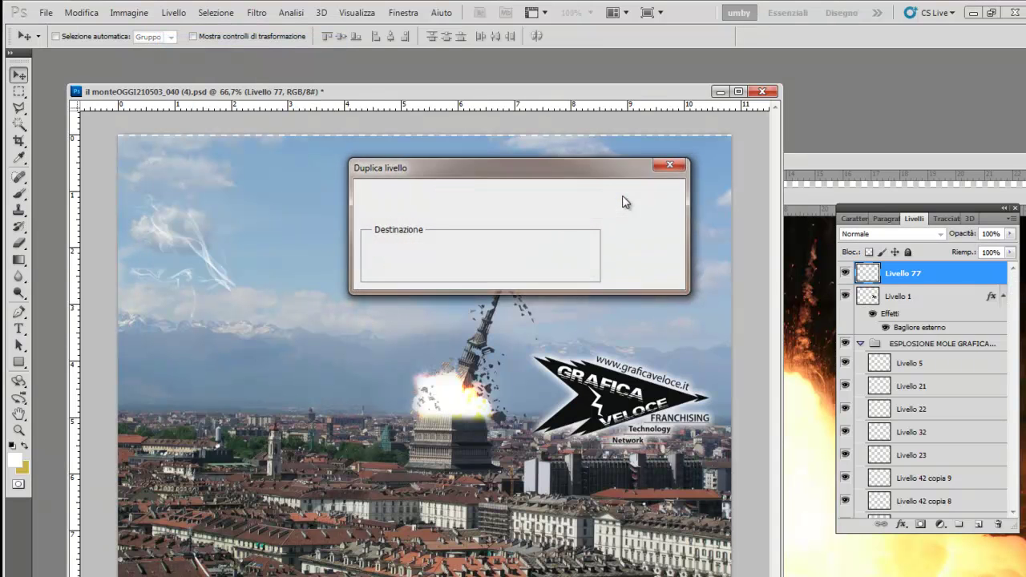
pyautogui.click(626, 202)
pyautogui.moveTo(227, 279); pyautogui.dragTo(294, 329)
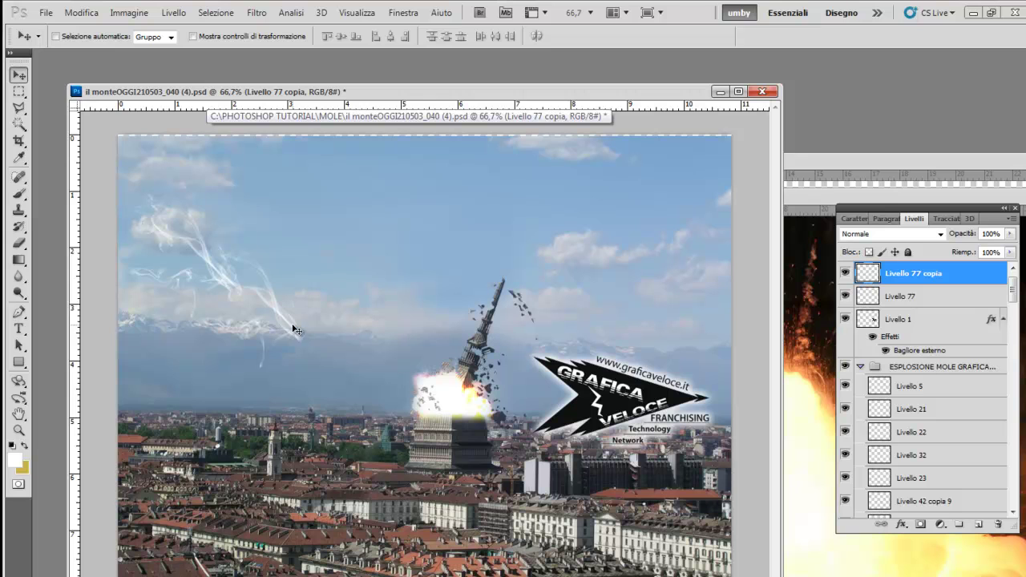
pyautogui.hotkey('ctrl', 't')
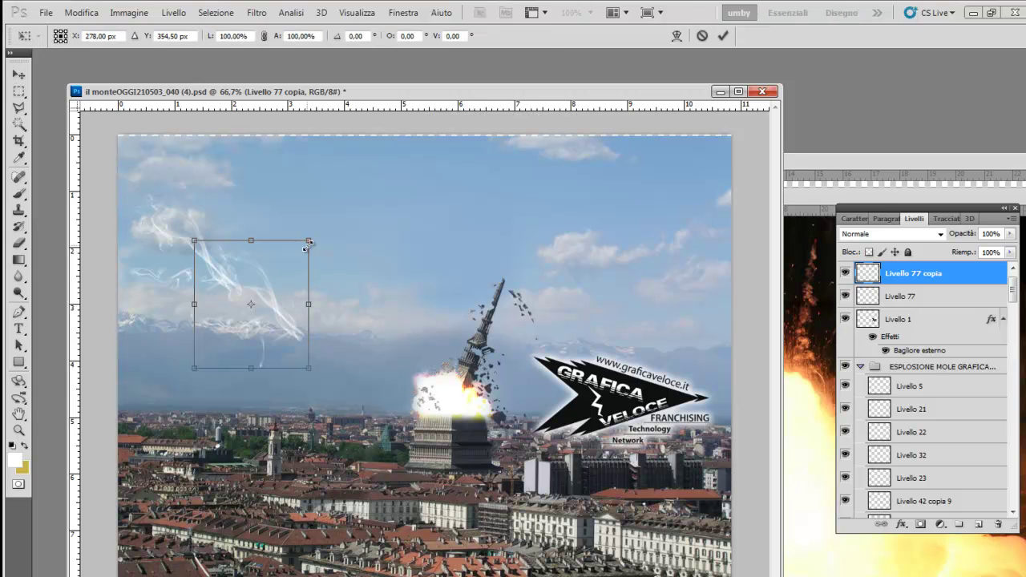
pyautogui.moveTo(312, 369); pyautogui.dragTo(342, 389)
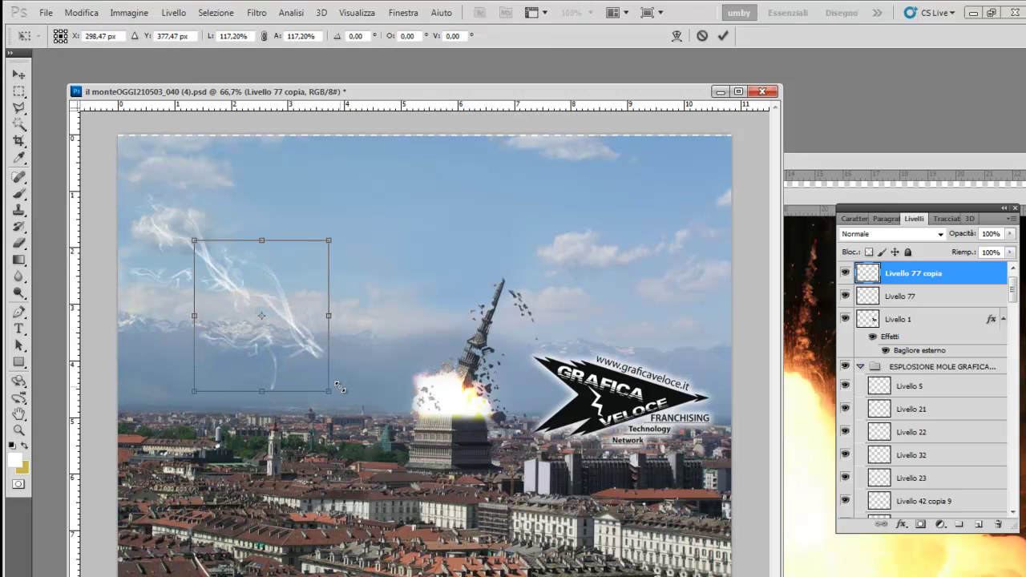
pyautogui.press('Return')
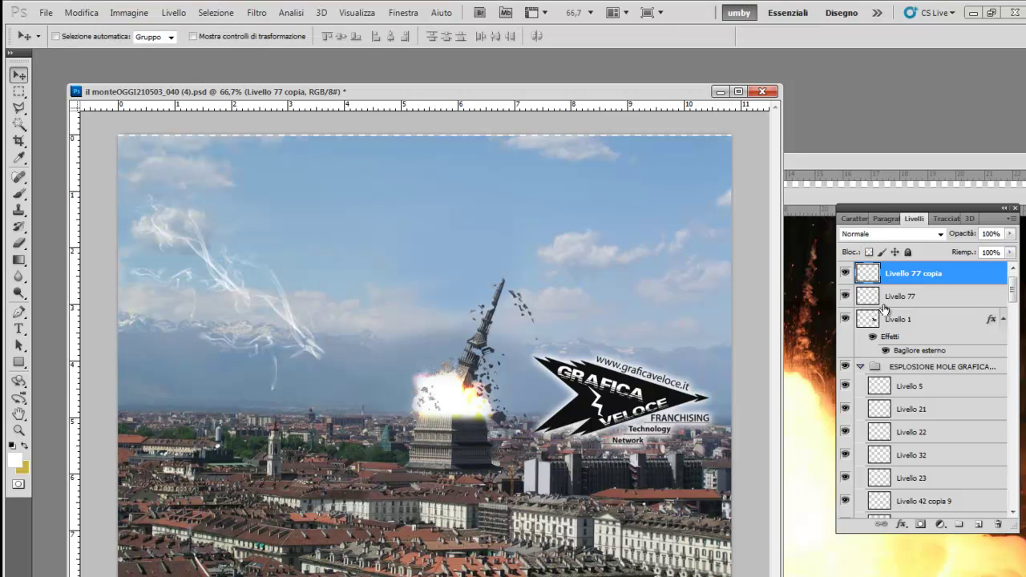
# Step: Make another smoke copy, then link and merge the two copy layers
pyautogui.moveTo(906, 277); pyautogui.dragTo(979, 523)
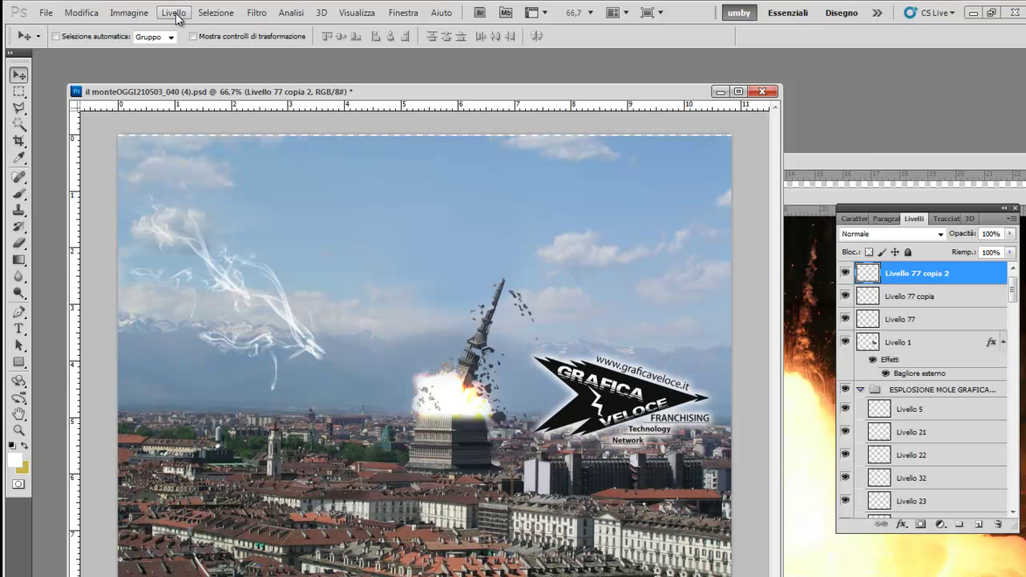
pyautogui.click(845, 296)
pyautogui.keyDown('shift'); pyautogui.click(922, 297); pyautogui.keyUp('shift')
pyautogui.rightClick(926, 275)
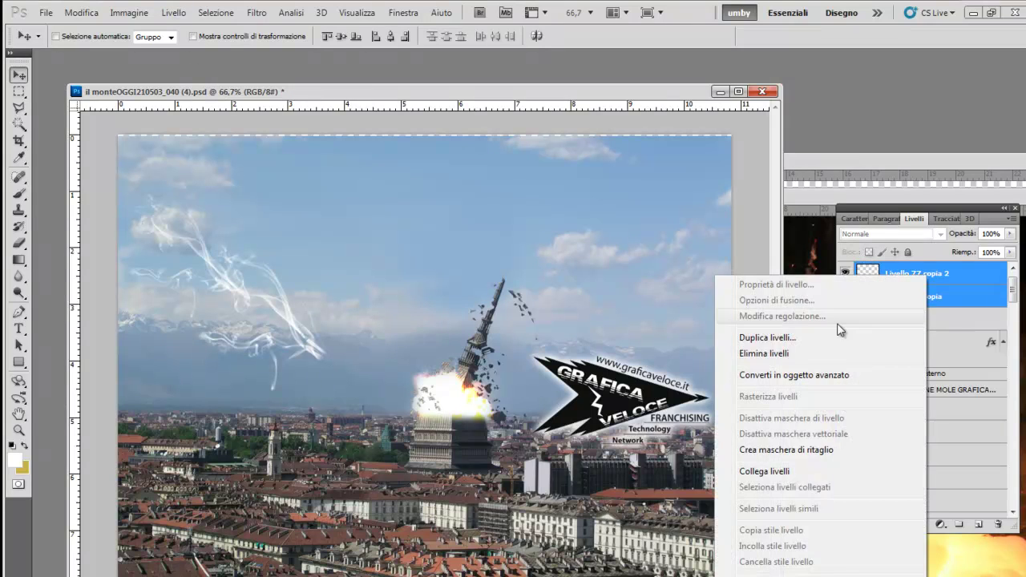
pyautogui.click(789, 473)
pyautogui.rightClick(922, 275)
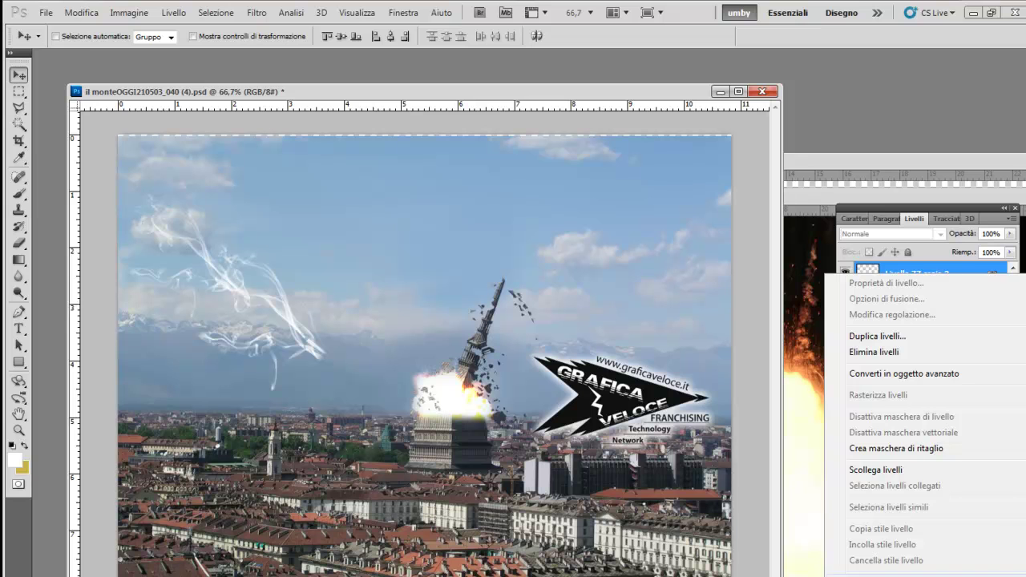
pyautogui.click(890, 570)
# Step: Duplicate the smoke again as Livello 77 copia 3 and move it toward the explosion
pyautogui.click(173, 12)
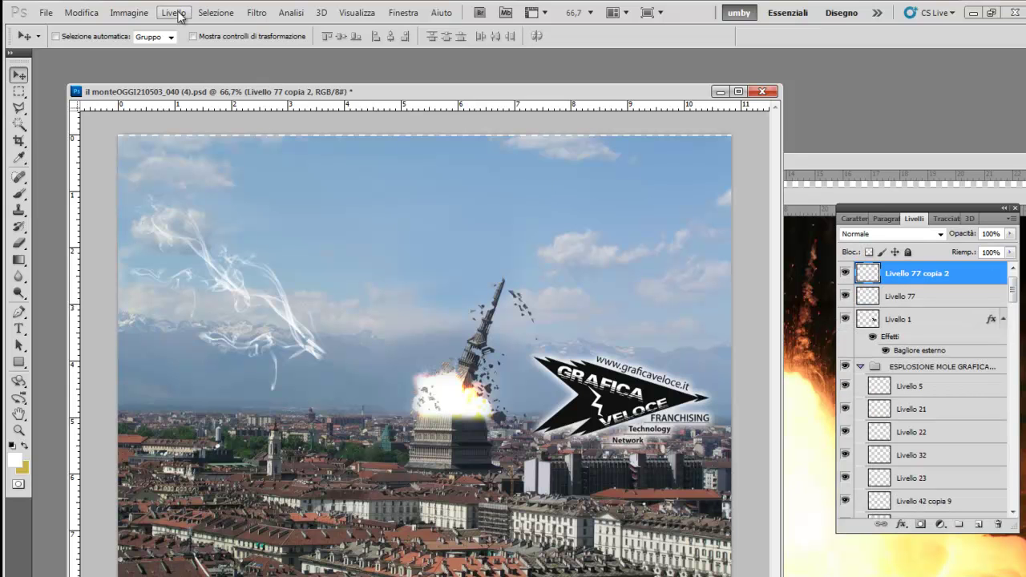
pyautogui.click(186, 43)
pyautogui.click(645, 202)
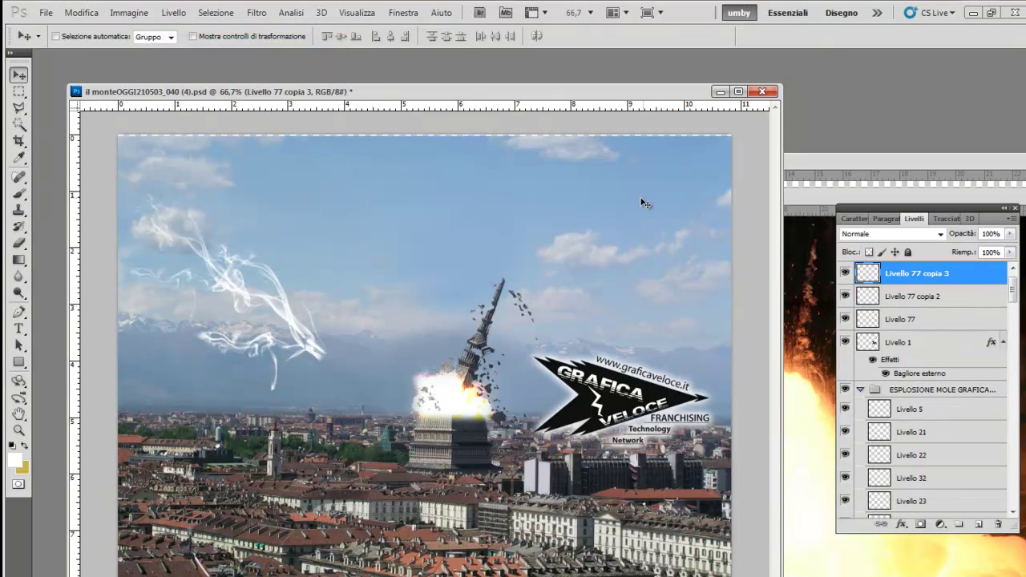
pyautogui.moveTo(315, 346); pyautogui.dragTo(381, 394)
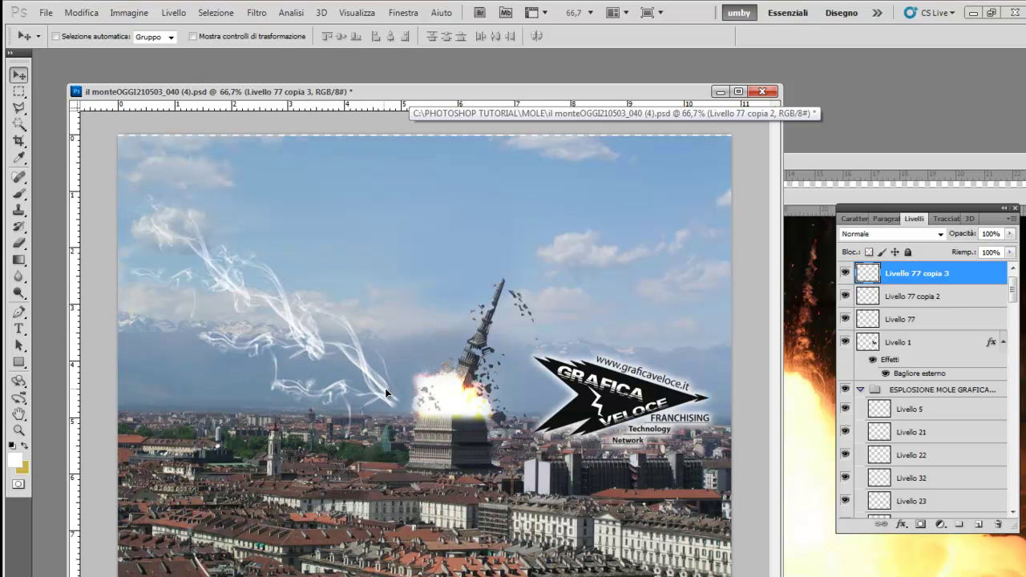
# Step: Rotate the newest smoke copy about -19°
pyautogui.click(81, 13)
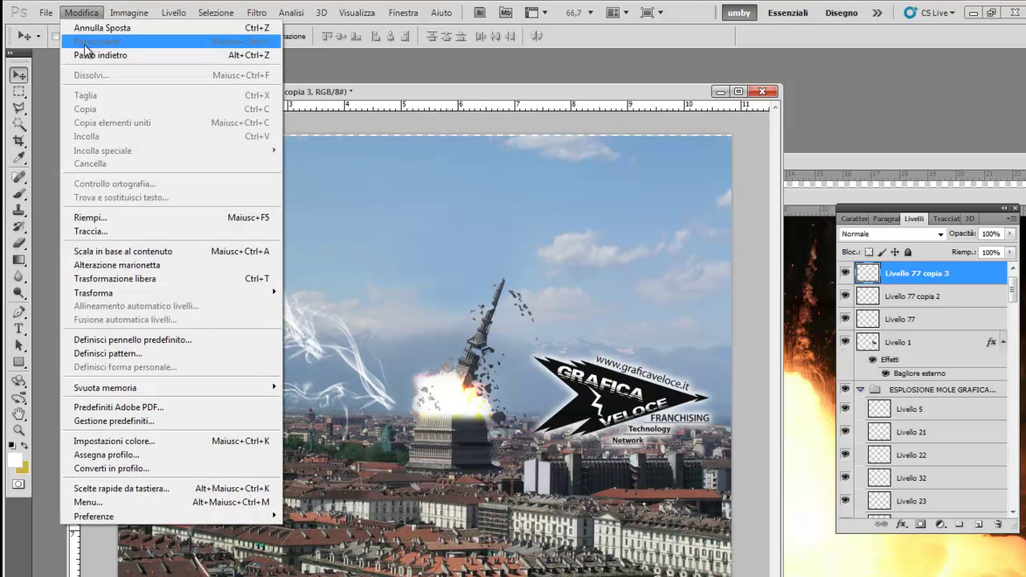
pyautogui.click(313, 327)
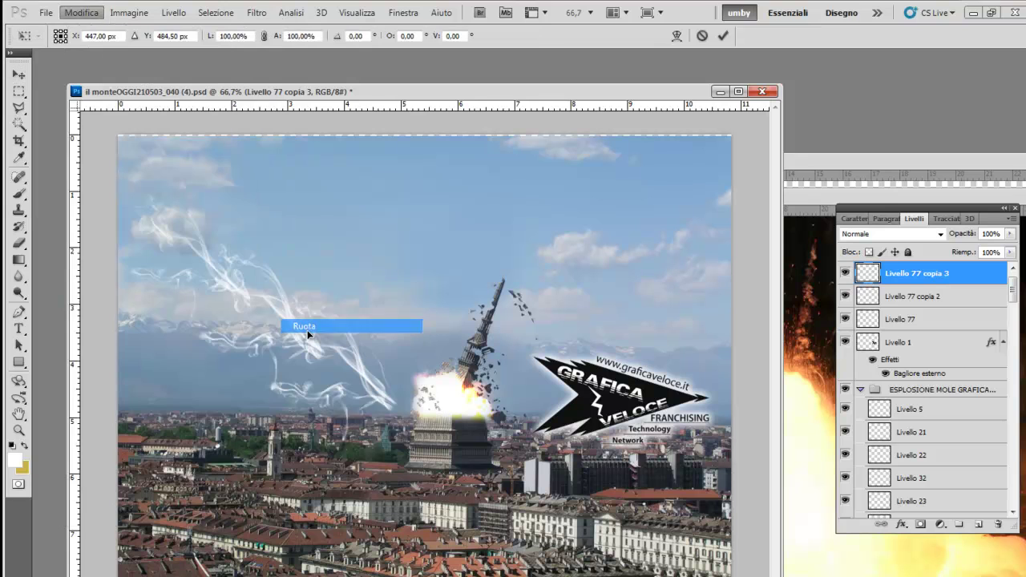
pyautogui.moveTo(352, 479); pyautogui.dragTo(407, 493)
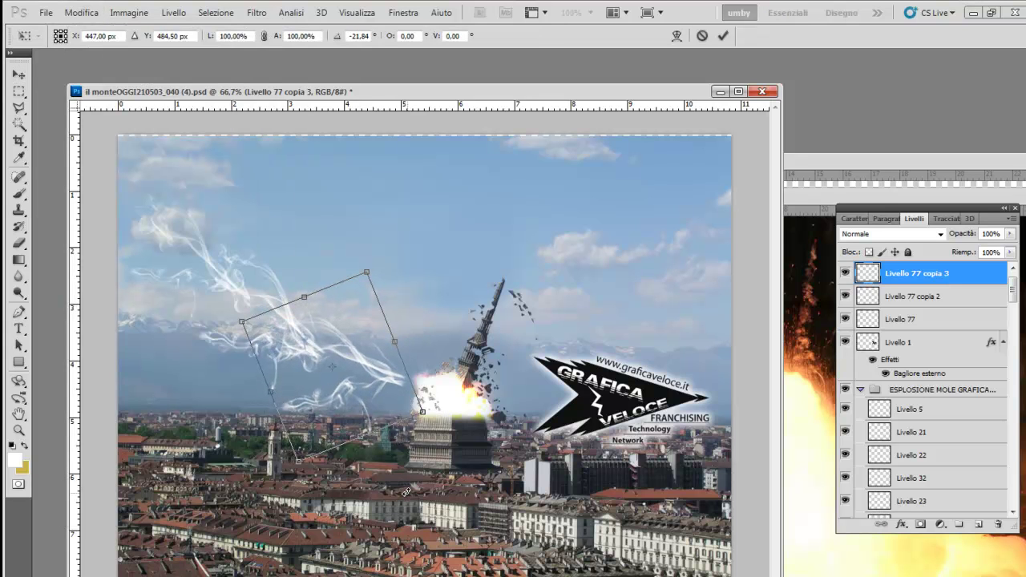
pyautogui.click(18, 73)
pyautogui.click(440, 248)
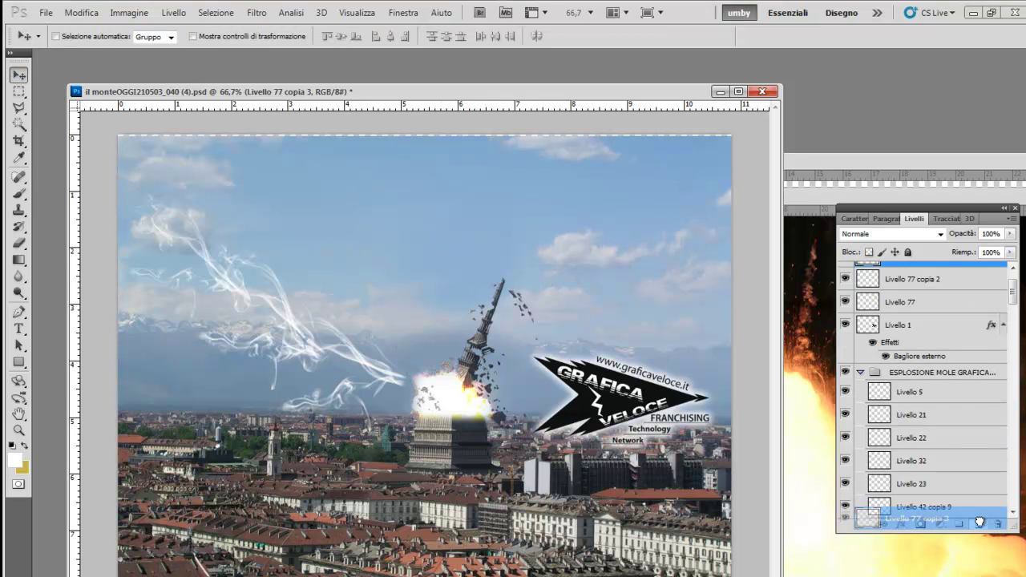
# Step: Create Livello 77 copia 5, reshape it near the Mole and move it around the explosion
pyautogui.moveTo(921, 277); pyautogui.dragTo(980, 526)
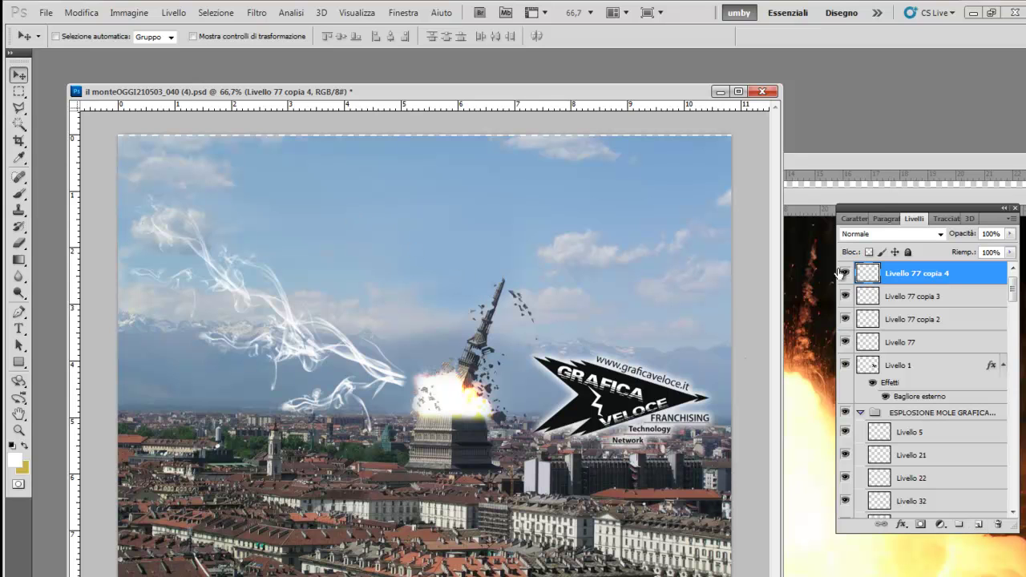
pyautogui.click(173, 12)
pyautogui.click(186, 38)
pyautogui.click(643, 194)
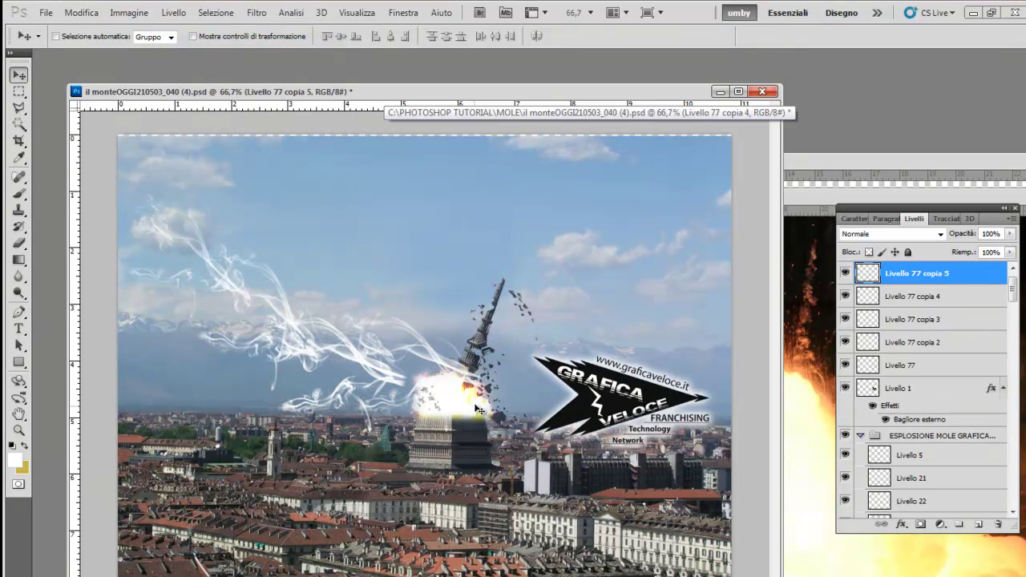
pyautogui.click(81, 13)
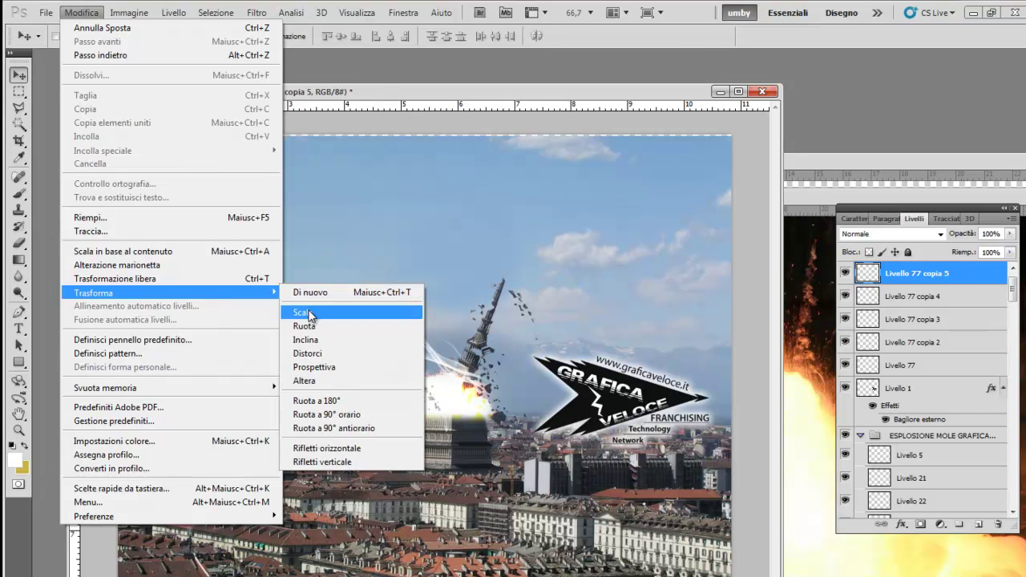
pyautogui.click(353, 324)
pyautogui.moveTo(341, 400); pyautogui.dragTo(380, 483)
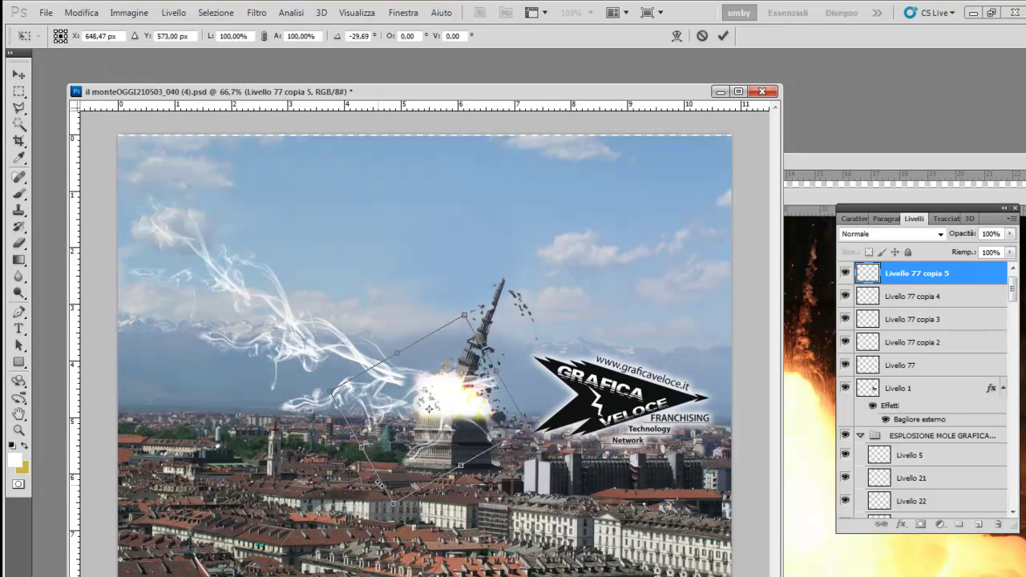
pyautogui.press('Return')
pyautogui.moveTo(438, 405); pyautogui.dragTo(457, 387)
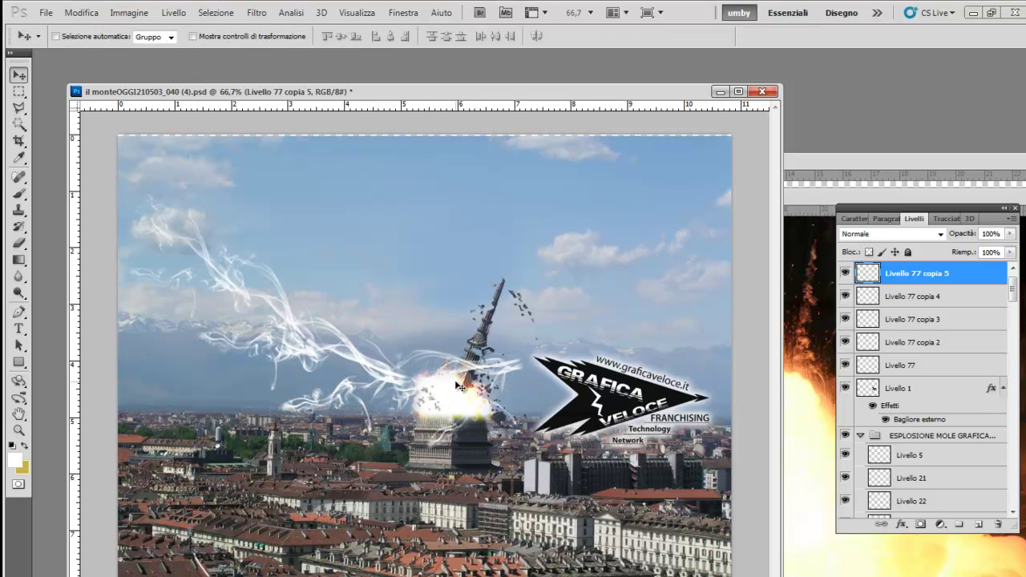
# Step: Scale the smoke wisp, rotate it about 10.68° clockwise and shift it right and down
pyautogui.click(80, 12)
pyautogui.moveTo(94, 293)
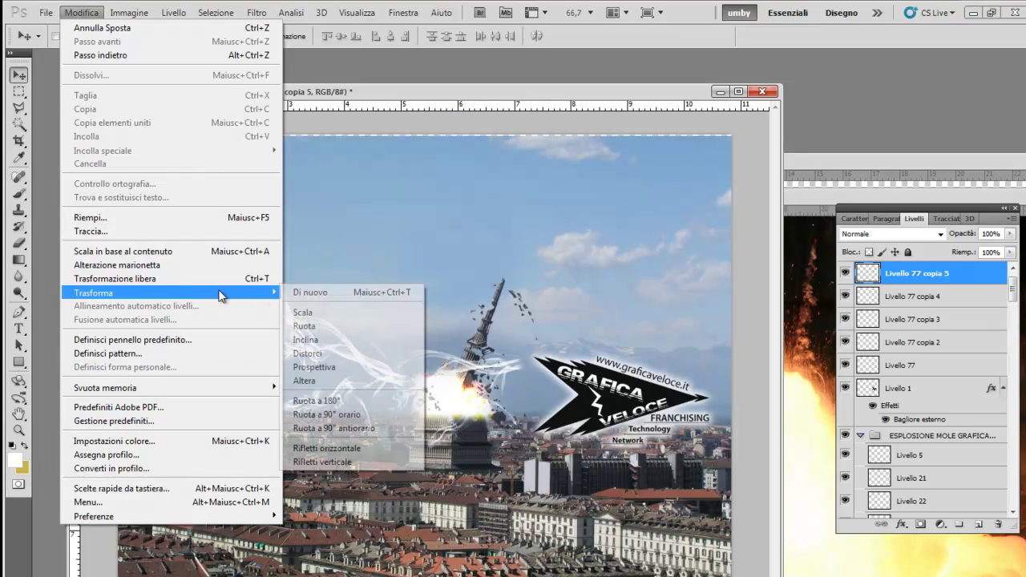
pyautogui.click(303, 312)
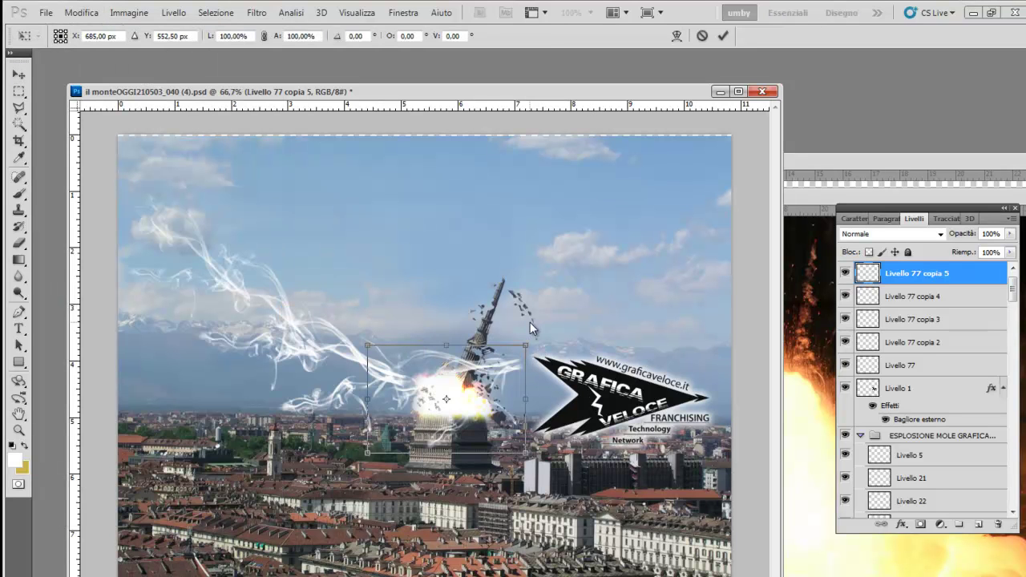
pyautogui.click(20, 74)
pyautogui.click(80, 12)
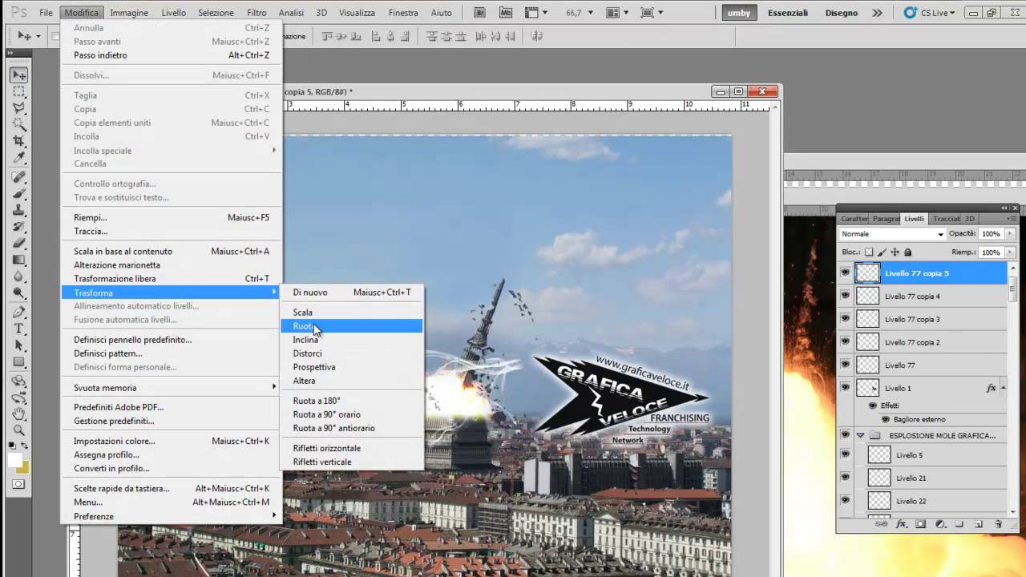
pyautogui.moveTo(171, 293)
pyautogui.click(305, 327)
pyautogui.moveTo(535, 371); pyautogui.dragTo(543, 387)
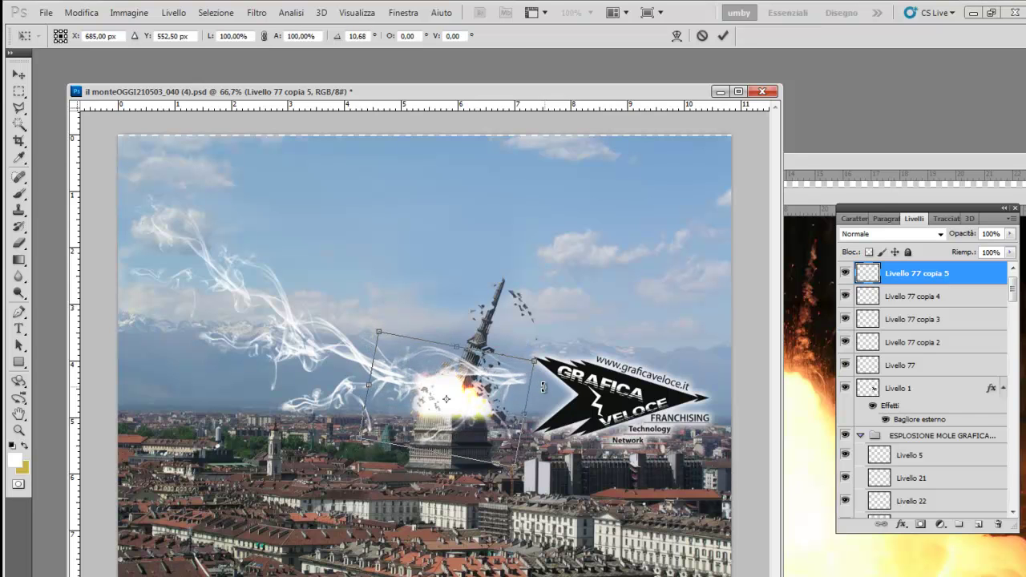
pyautogui.press('Return')
pyautogui.moveTo(491, 383); pyautogui.dragTo(502, 391)
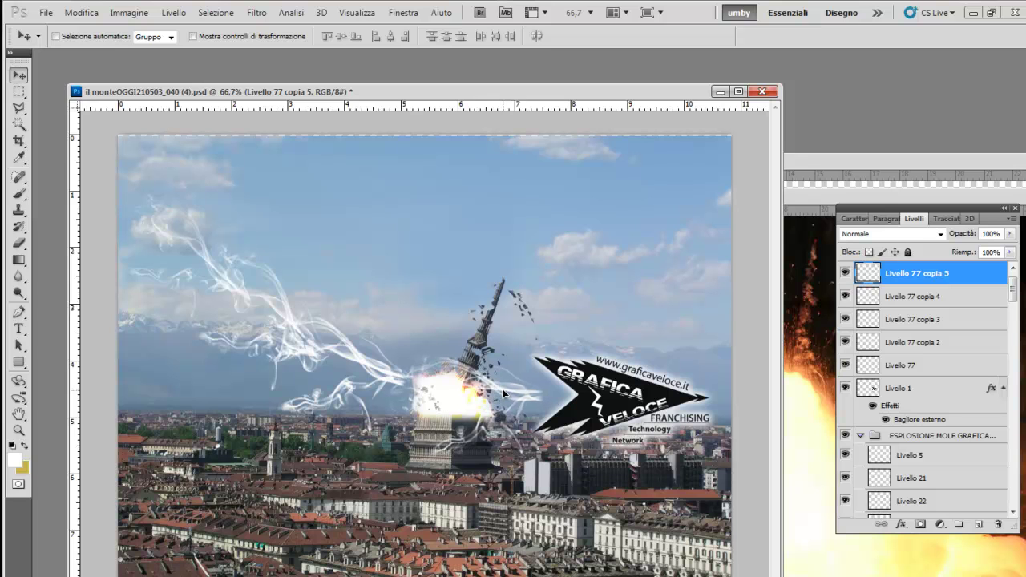
# Step: Duplicate the smoke layer, reposition copies near the tower base, and delete the latest copy
pyautogui.moveTo(864, 275); pyautogui.dragTo(977, 525)
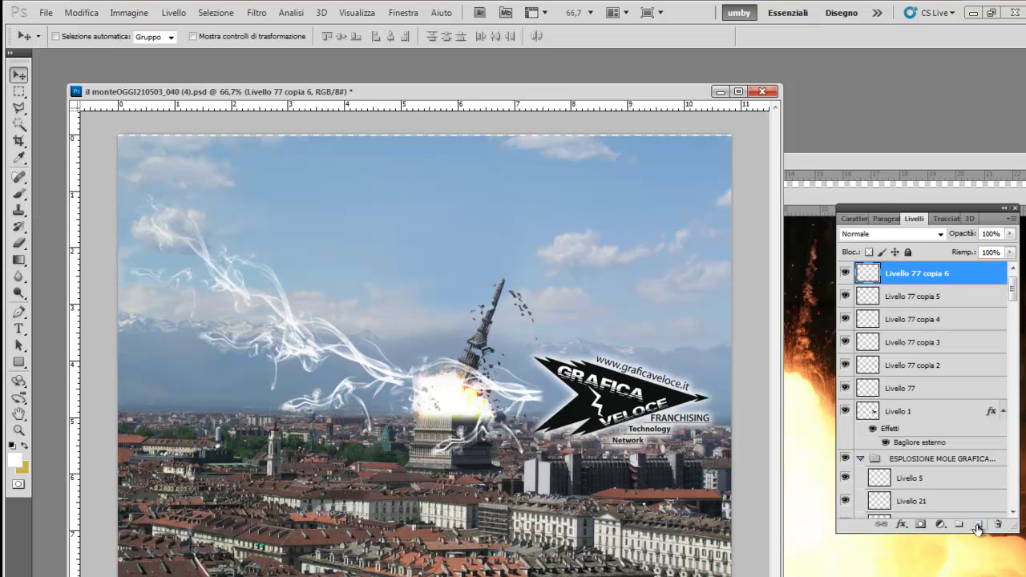
pyautogui.moveTo(922, 279); pyautogui.dragTo(979, 524)
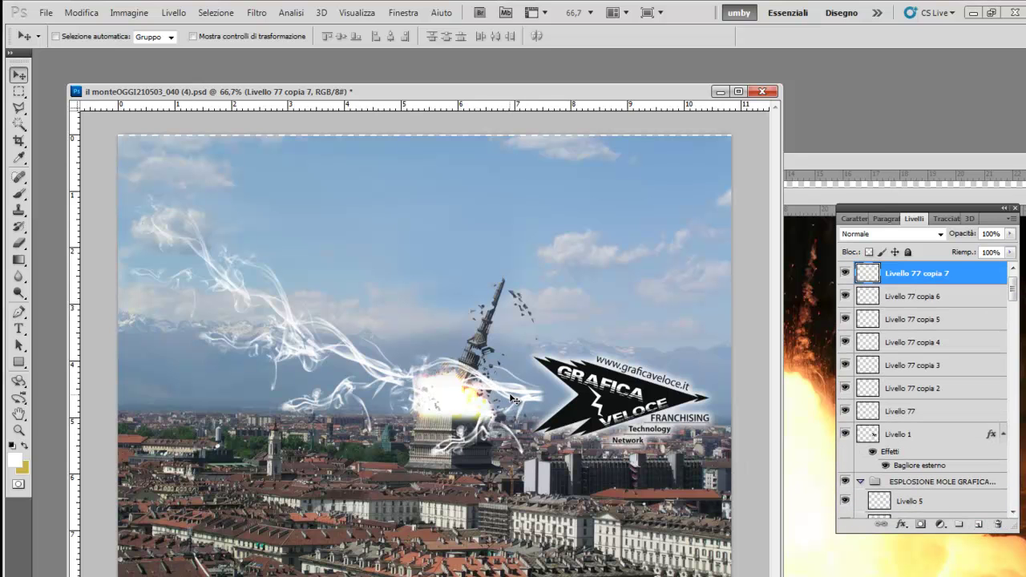
pyautogui.moveTo(508, 405); pyautogui.dragTo(517, 402)
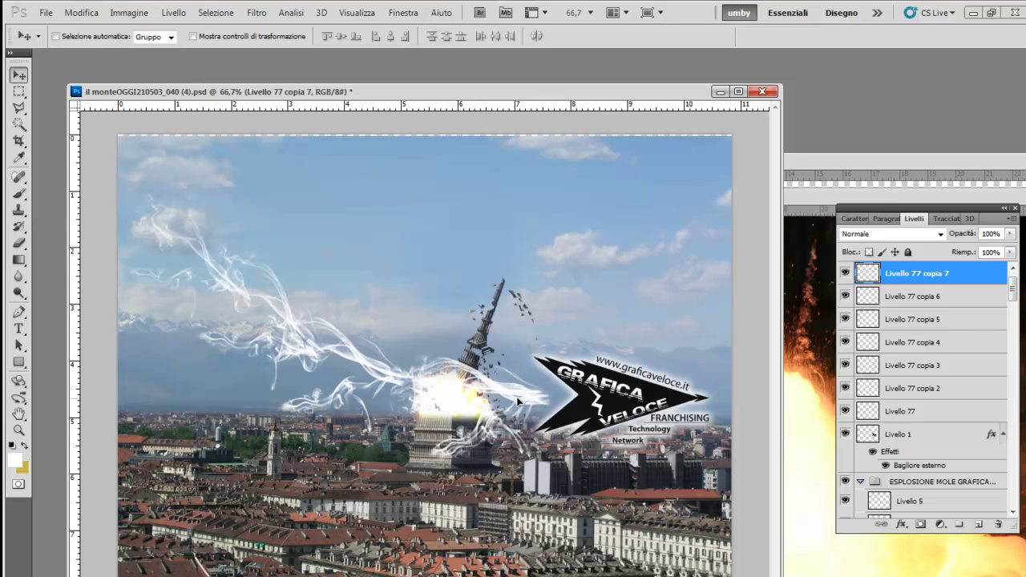
pyautogui.moveTo(516, 399)
pyautogui.mouseDown()
pyautogui.moveTo(548, 401)
pyautogui.moveTo(515, 397)
pyautogui.mouseUp()
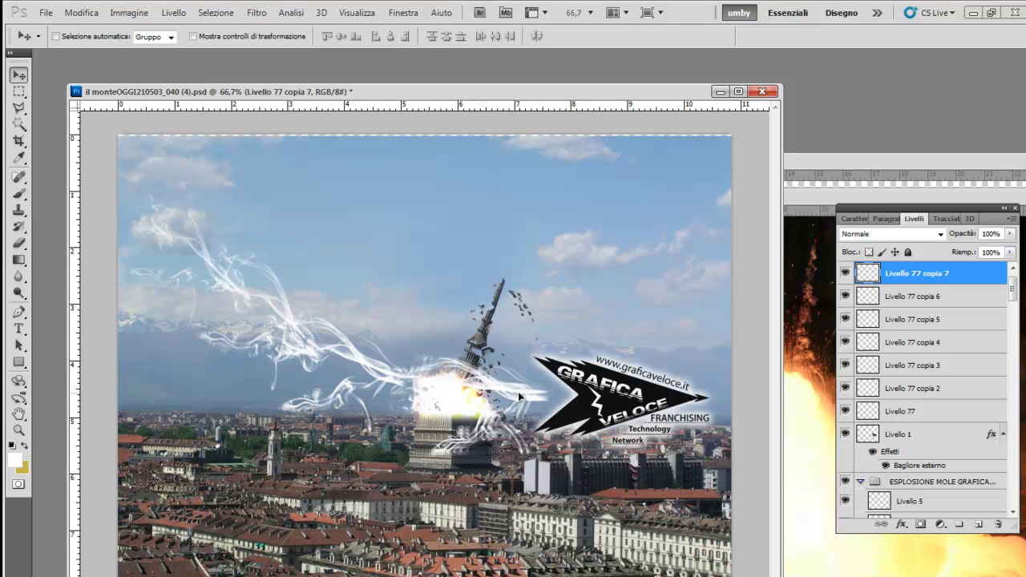
pyautogui.press('Delete')
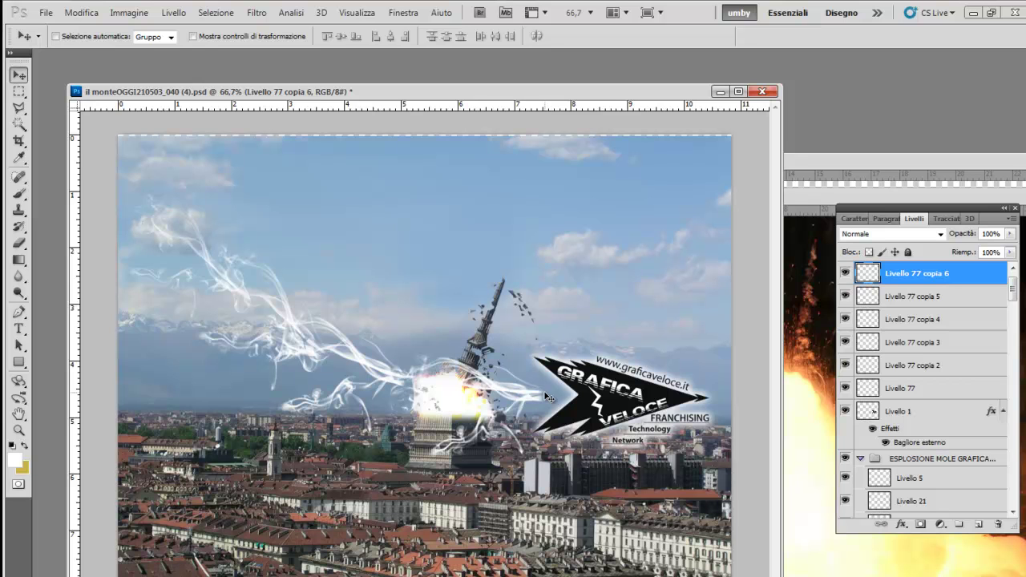
# Step: Duplicate the smoke into Livello 77 copia 7 near the logo and copia 8, selecting both
pyautogui.click(174, 12)
pyautogui.click(216, 37)
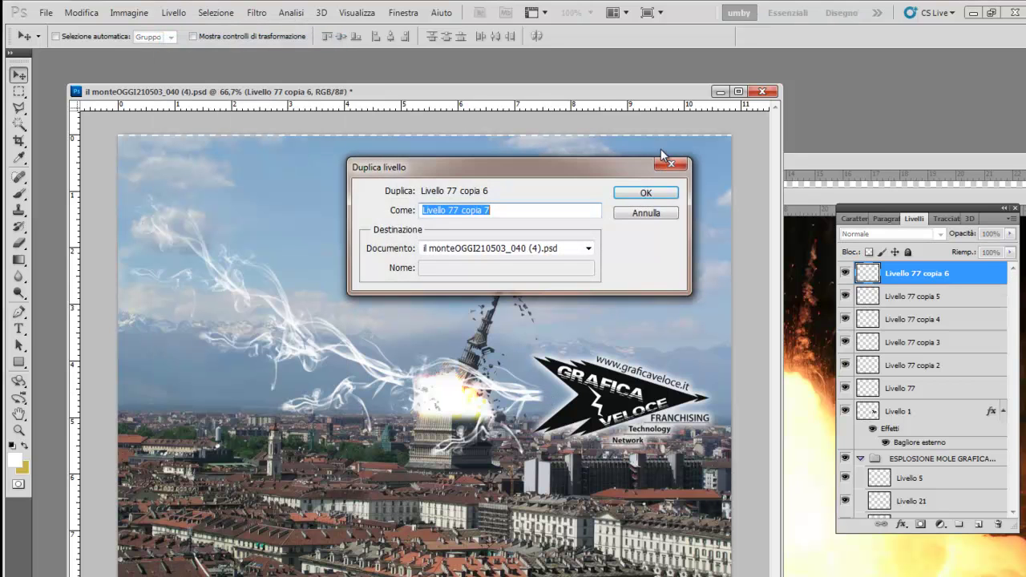
pyautogui.click(645, 192)
pyautogui.moveTo(614, 395); pyautogui.dragTo(619, 395)
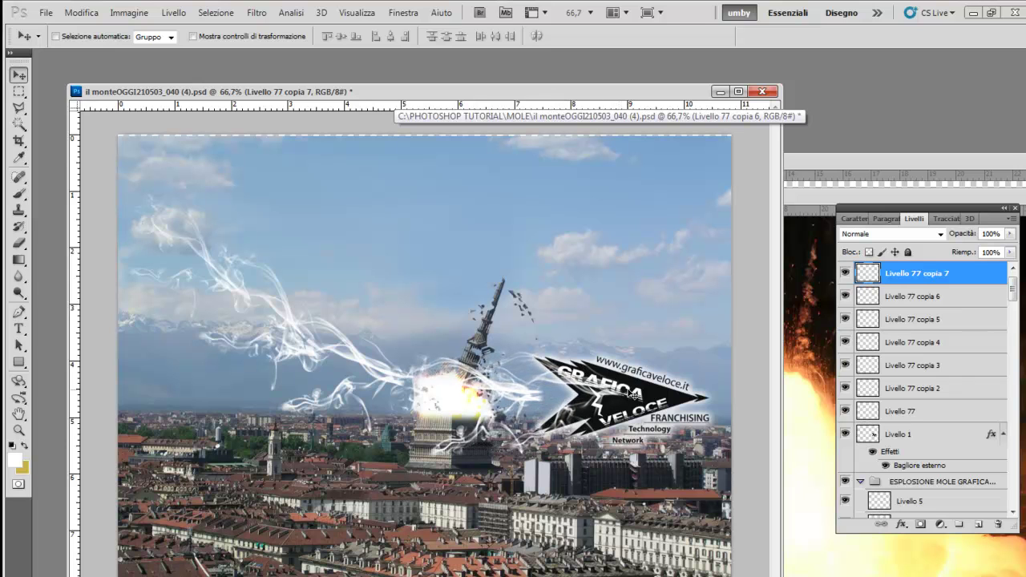
pyautogui.click(173, 13)
pyautogui.click(223, 39)
pyautogui.click(648, 196)
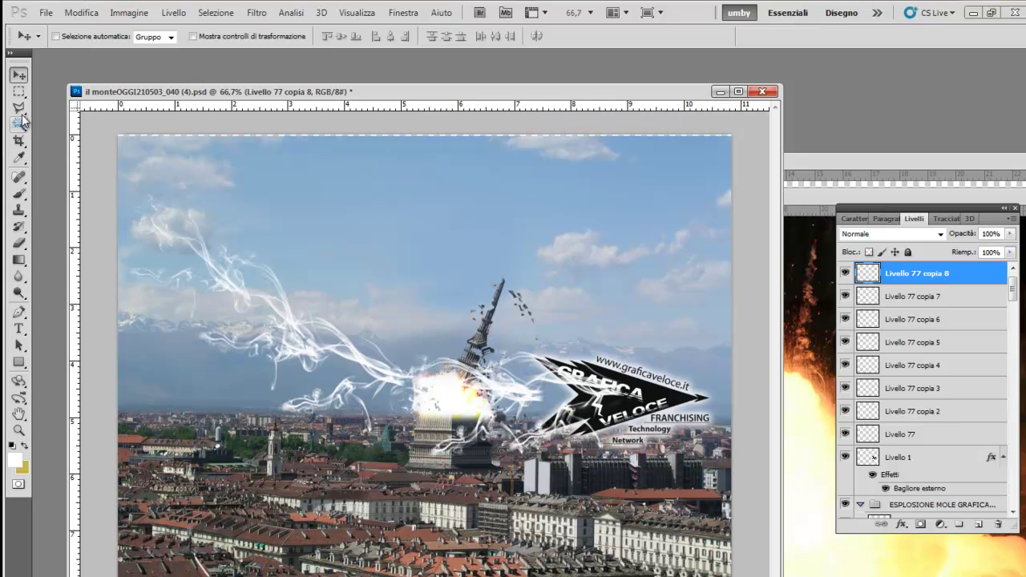
pyautogui.keyDown('shift'); pyautogui.click(901, 297); pyautogui.keyUp('shift')
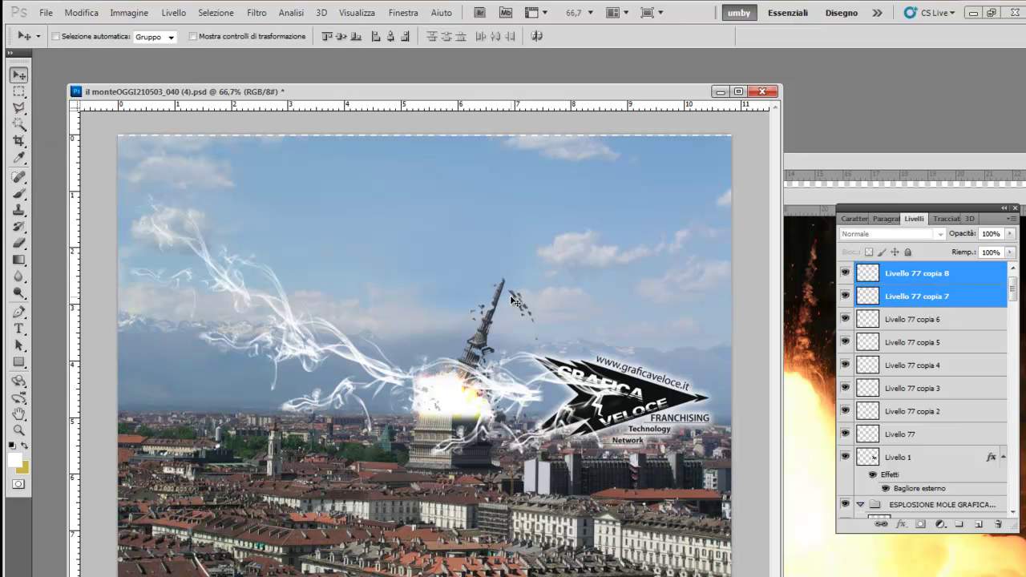
# Step: Merge the two selected smoke copies into Livello 77 copia 8
pyautogui.rightClick(909, 278)
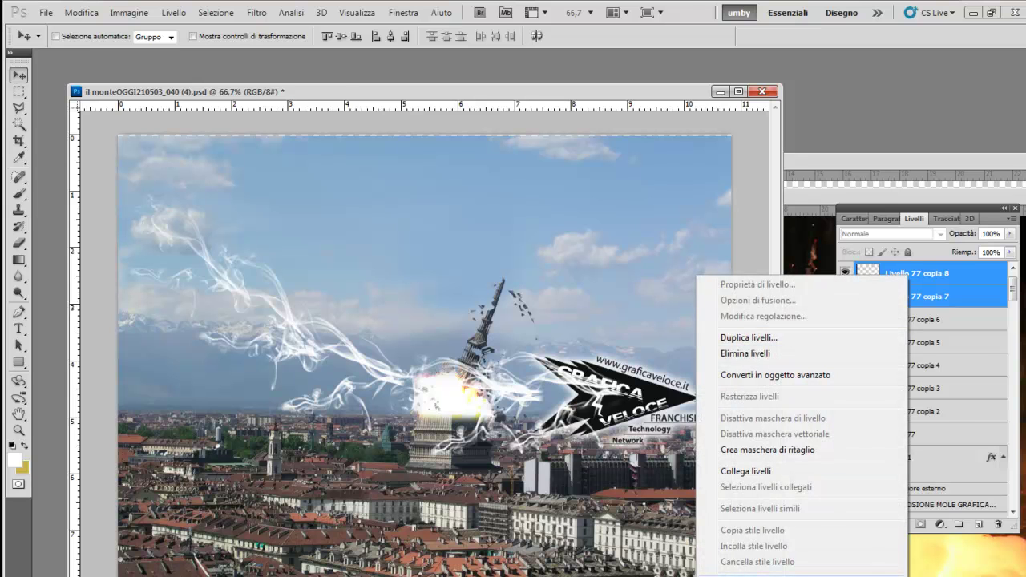
pyautogui.click(750, 576)
pyautogui.click(845, 273)
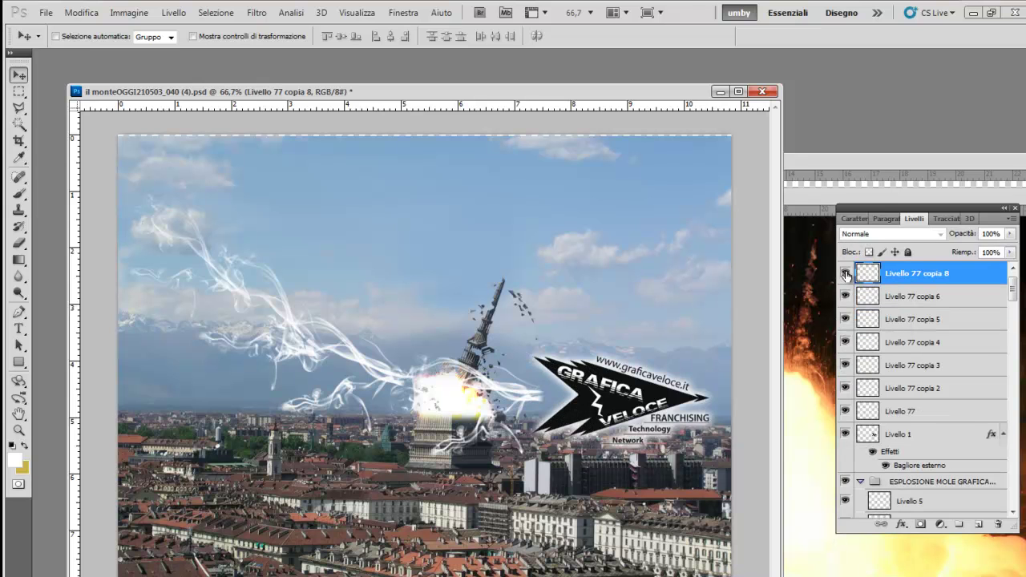
pyautogui.click(845, 273)
# Step: Add a layer mask and fade the smoke's left side with a black-to-white gradient
pyautogui.click(921, 524)
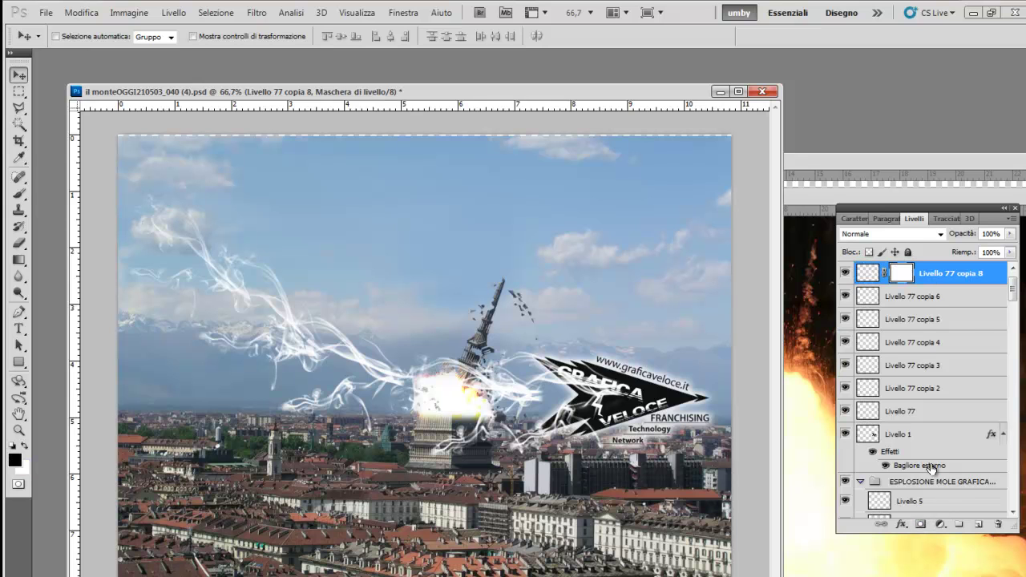
pyautogui.click(19, 259)
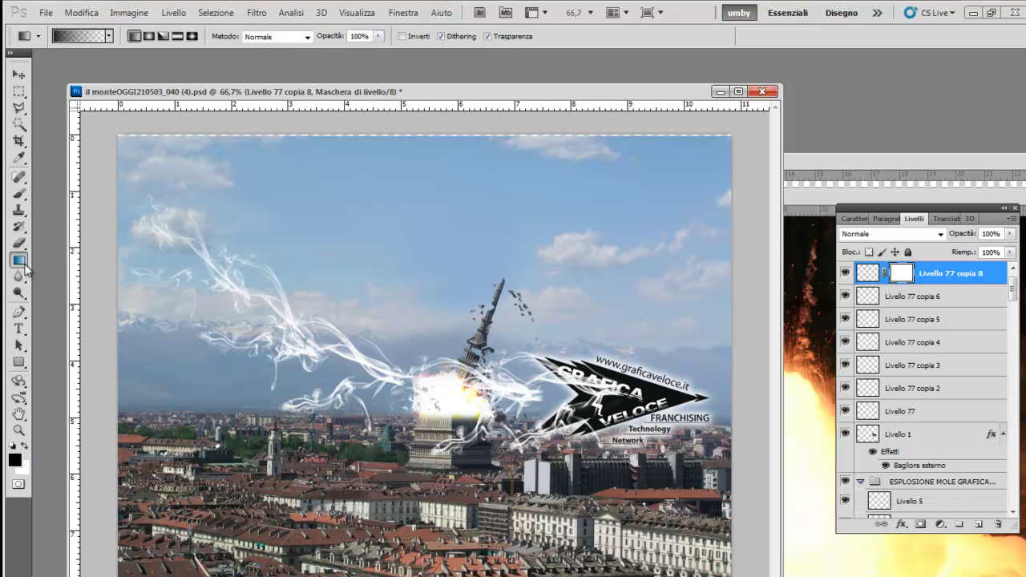
pyautogui.click(64, 260)
pyautogui.moveTo(528, 396); pyautogui.dragTo(553, 398)
pyautogui.hotkey('ctrl', 'z')
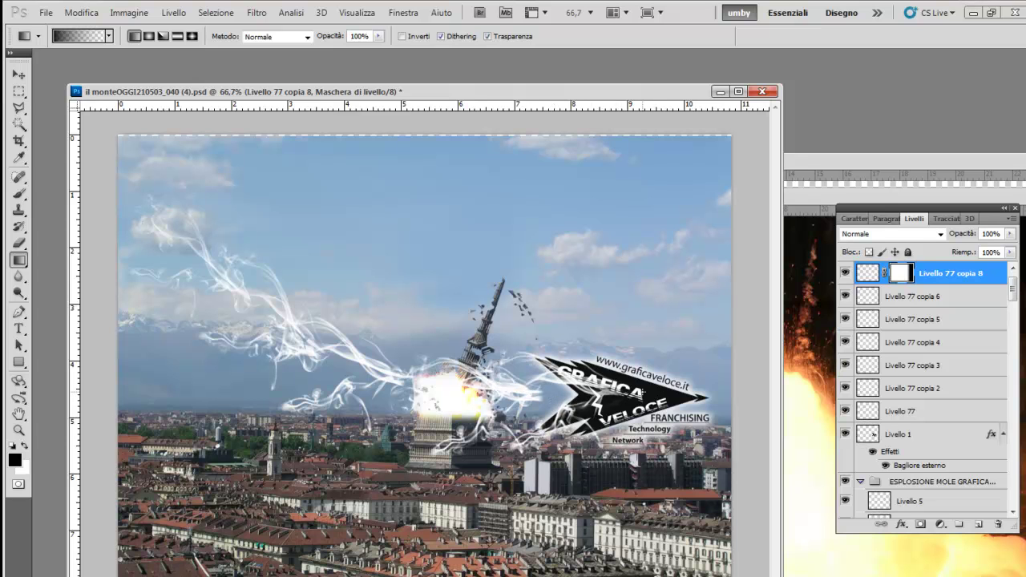
pyautogui.moveTo(537, 394); pyautogui.dragTo(624, 387)
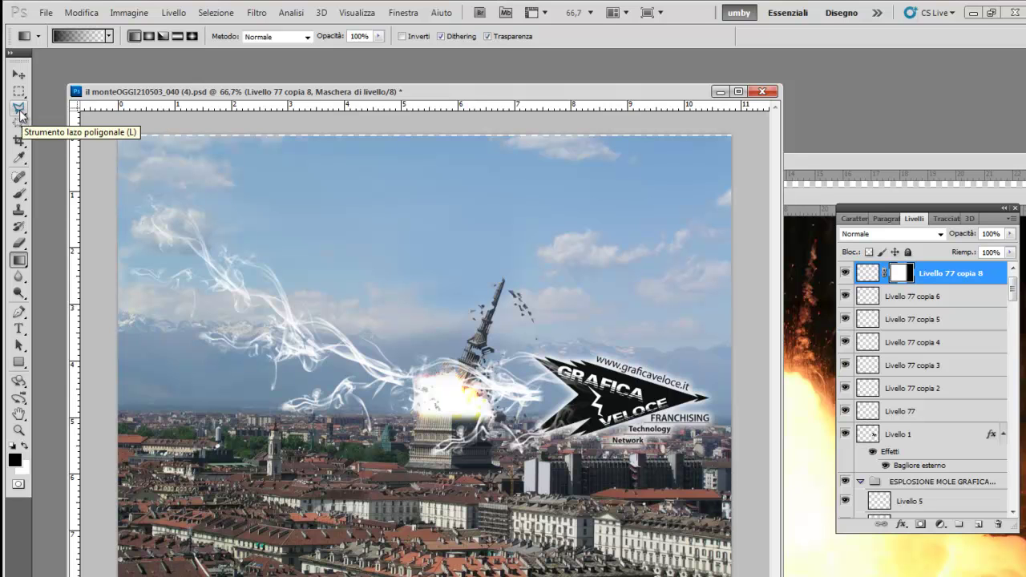
# Step: Move the Livello 77 copia 4 smoke wisp left and slightly up
pyautogui.click(17, 75)
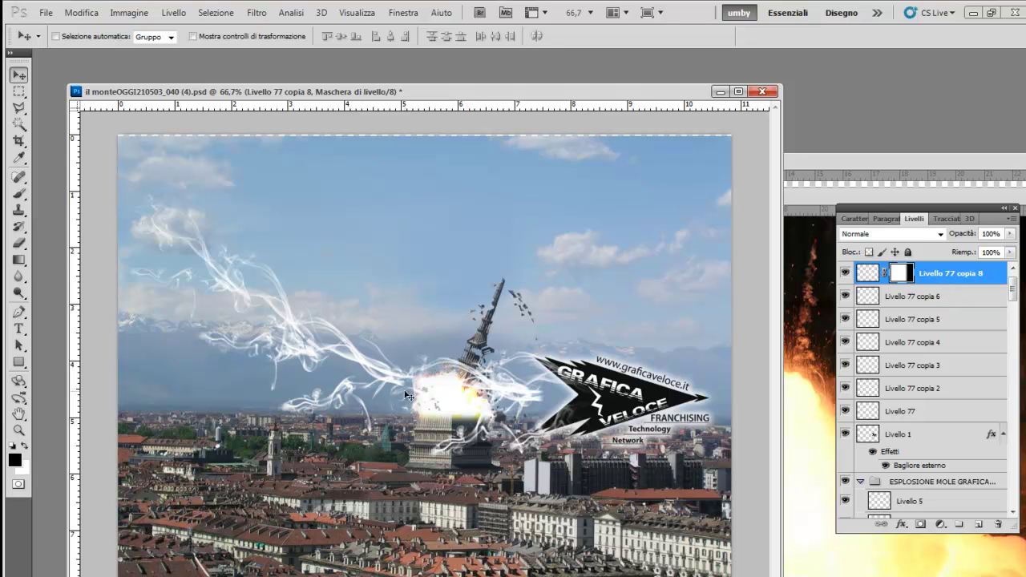
pyautogui.rightClick(343, 394)
pyautogui.click(366, 400)
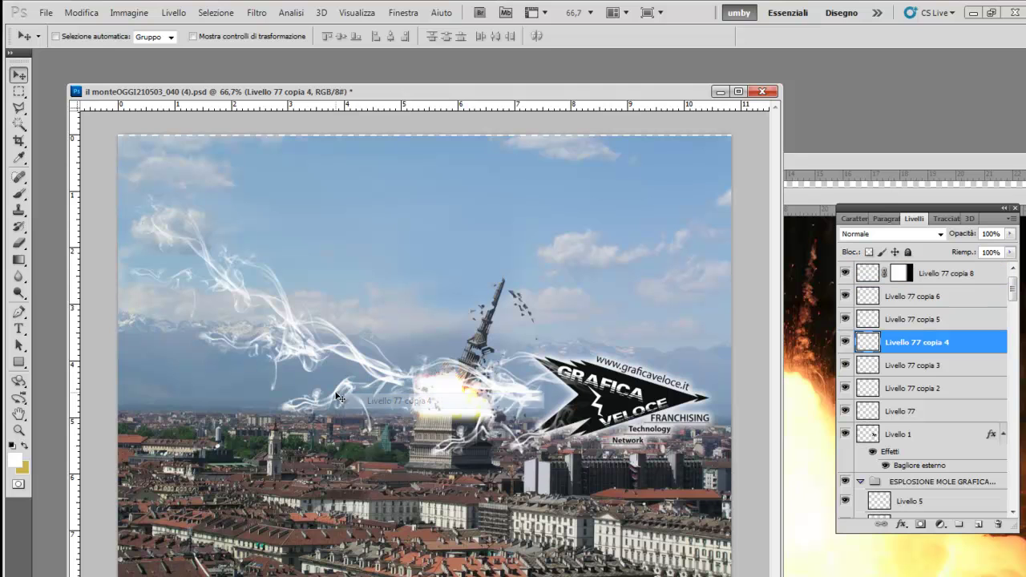
pyautogui.moveTo(340, 390)
pyautogui.mouseDown()
pyautogui.moveTo(360, 393)
pyautogui.moveTo(281, 372)
pyautogui.moveTo(398, 393)
pyautogui.mouseUp()
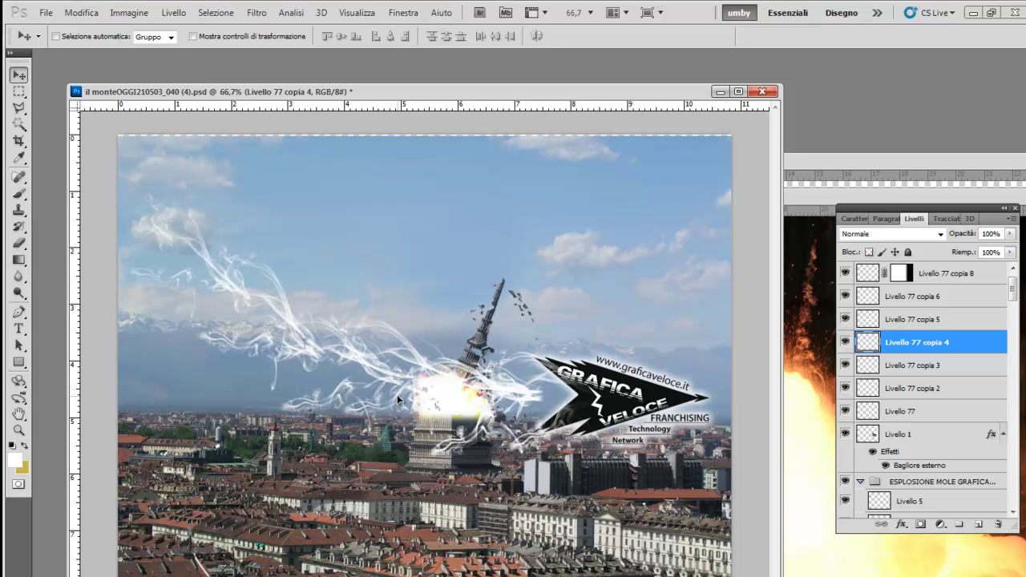
pyautogui.moveTo(399, 394); pyautogui.dragTo(312, 378)
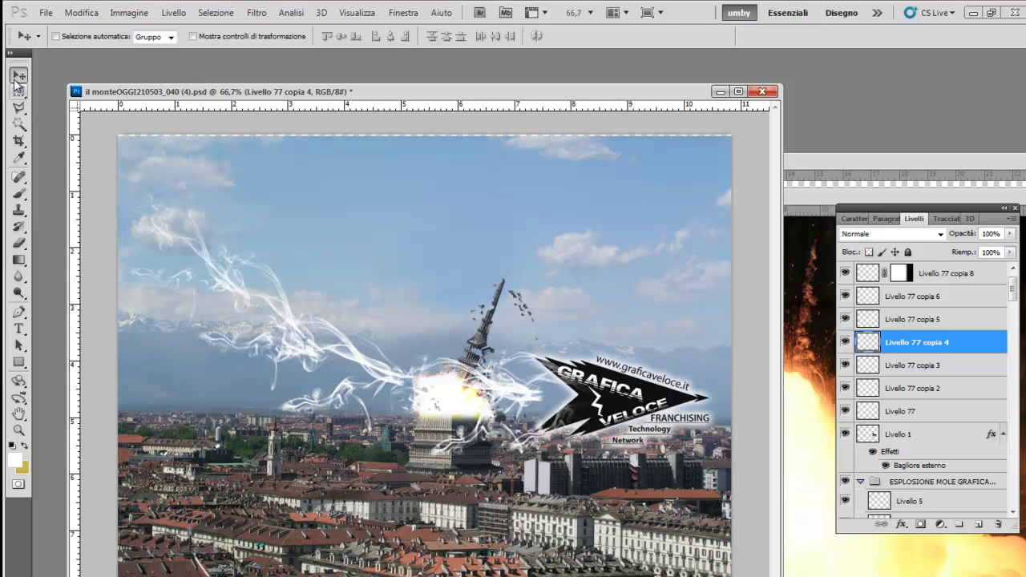
# Step: Select all smoke layers from Livello 57 through Livello 77 copia 8
pyautogui.click(845, 273)
pyautogui.click(845, 273)
pyautogui.click(845, 296)
pyautogui.click(845, 296)
pyautogui.click(960, 274)
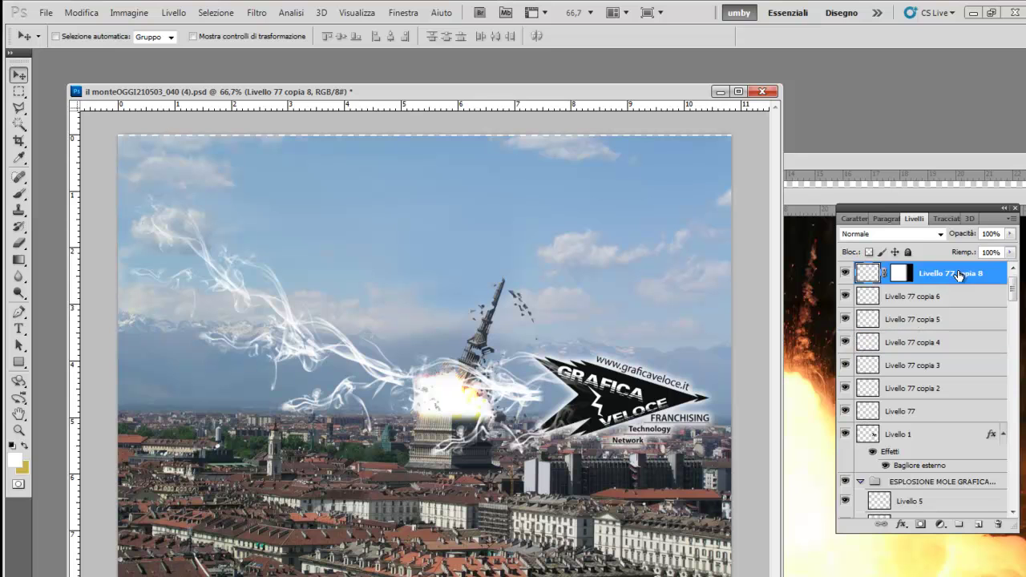
pyautogui.scroll(1, 959, 275)
pyautogui.click(845, 273)
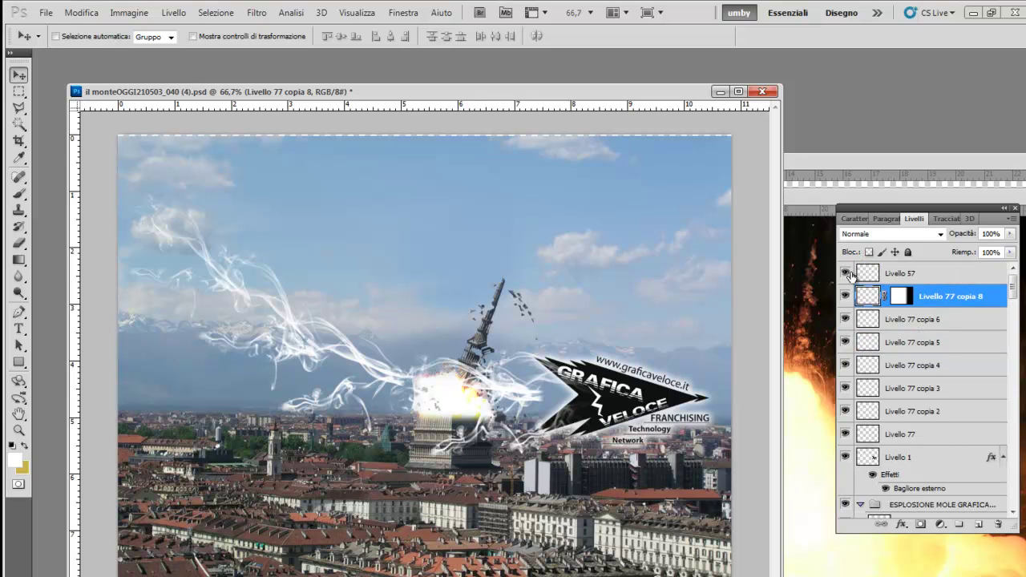
pyautogui.click(958, 274)
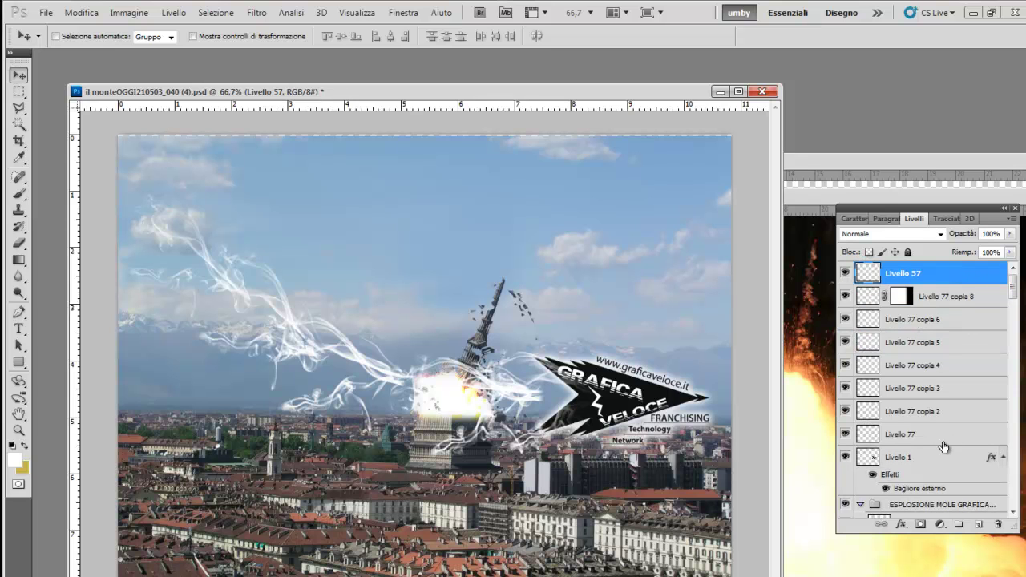
pyautogui.click(844, 456)
pyautogui.click(845, 456)
pyautogui.keyDown('shift'); pyautogui.click(943, 430); pyautogui.keyUp('shift')
# Step: Convert the selected smoke layers into a smart object and rename it 'fumo'
pyautogui.rightClick(943, 430)
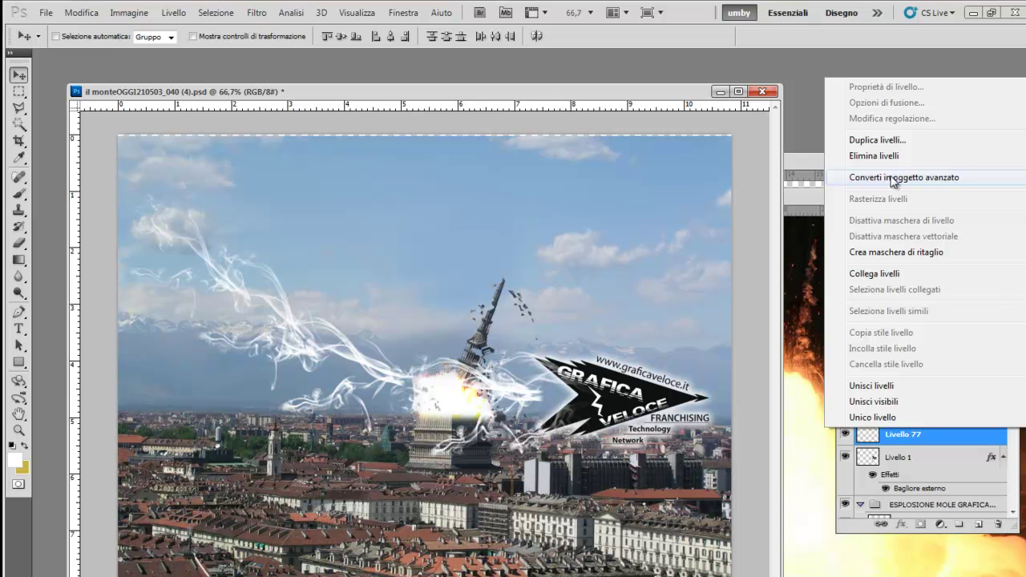
pyautogui.click(893, 182)
pyautogui.click(844, 275)
pyautogui.click(844, 275)
pyautogui.doubleClick(914, 274)
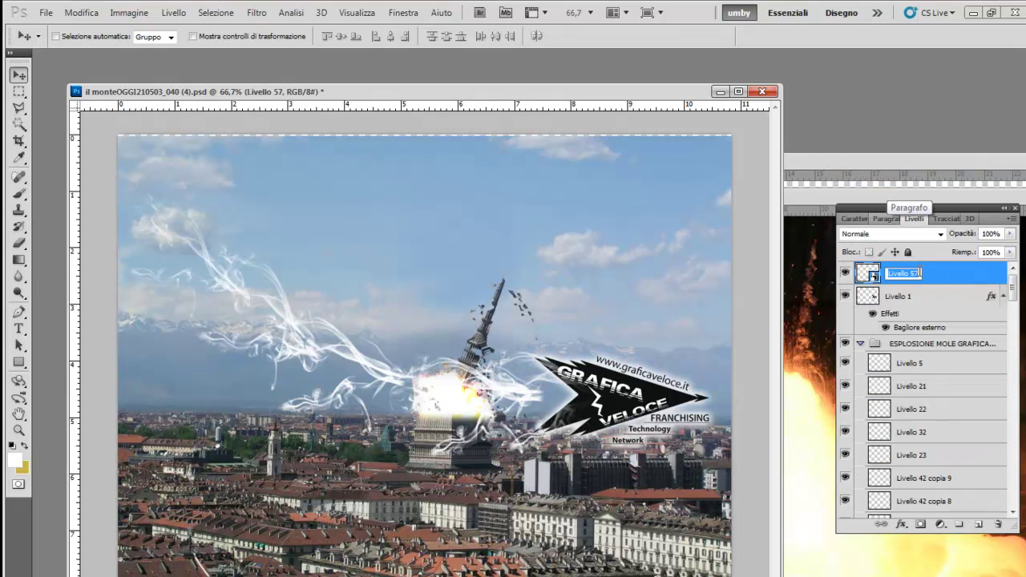
pyautogui.write('fumo')
pyautogui.press('Return')
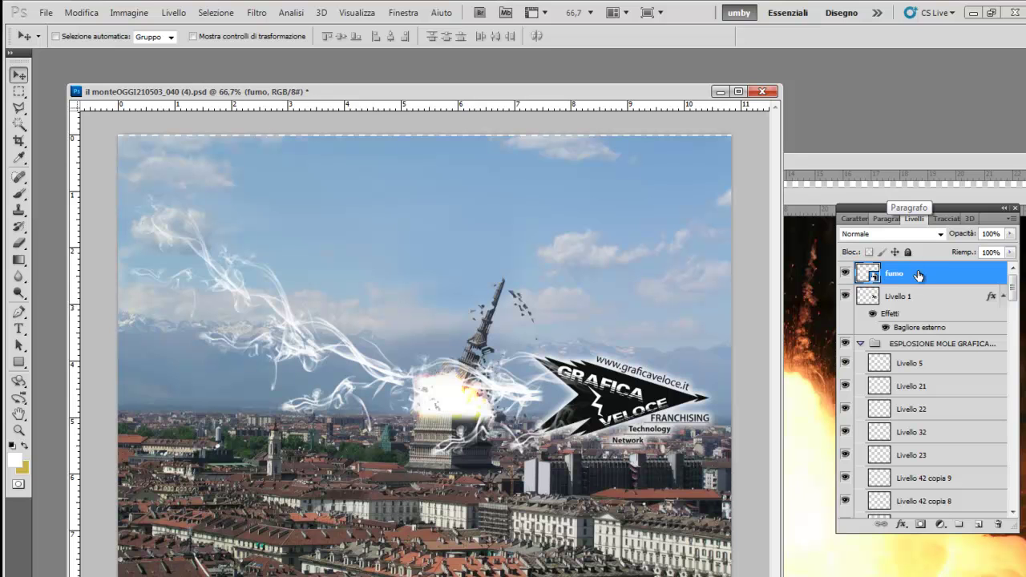
# Step: Drag the fumo layer's Opacità slider down to 58%
pyautogui.click(129, 12)
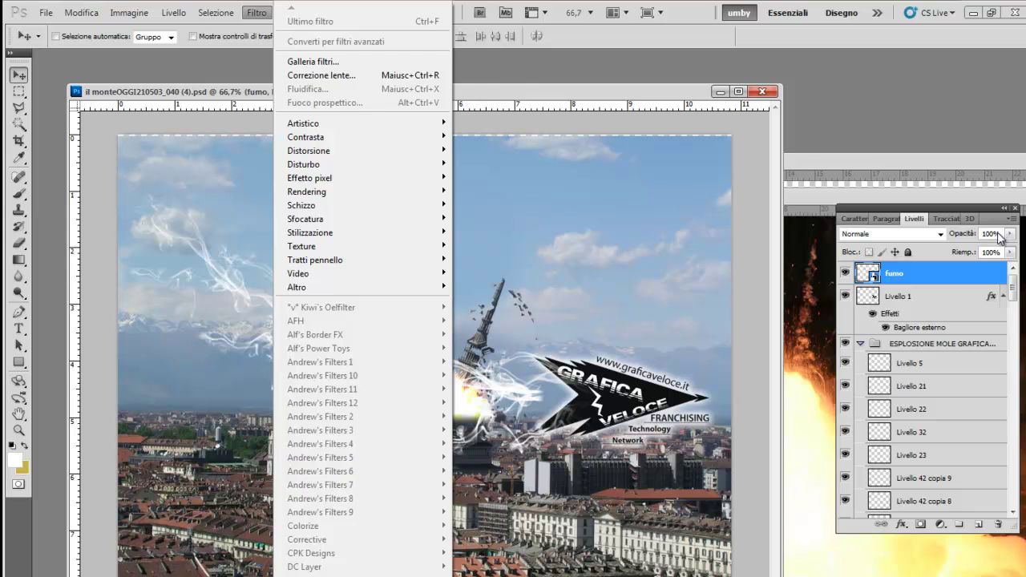
pyautogui.click(1011, 233)
pyautogui.moveTo(1011, 251); pyautogui.dragTo(977, 259)
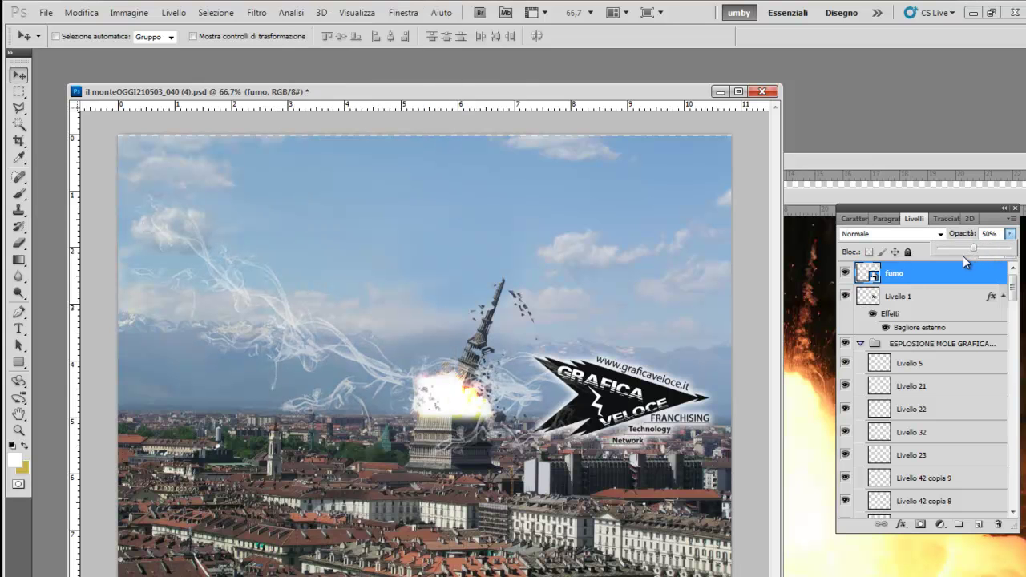
pyautogui.moveTo(966, 255); pyautogui.dragTo(978, 257)
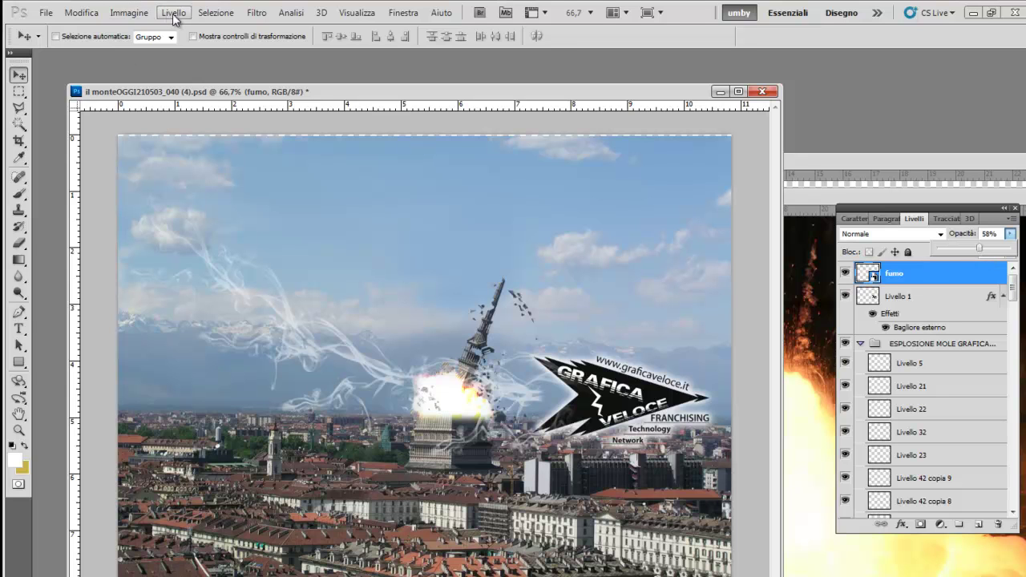
# Step: Rasterize the fumo smart object into a pixel layer
pyautogui.click(215, 13)
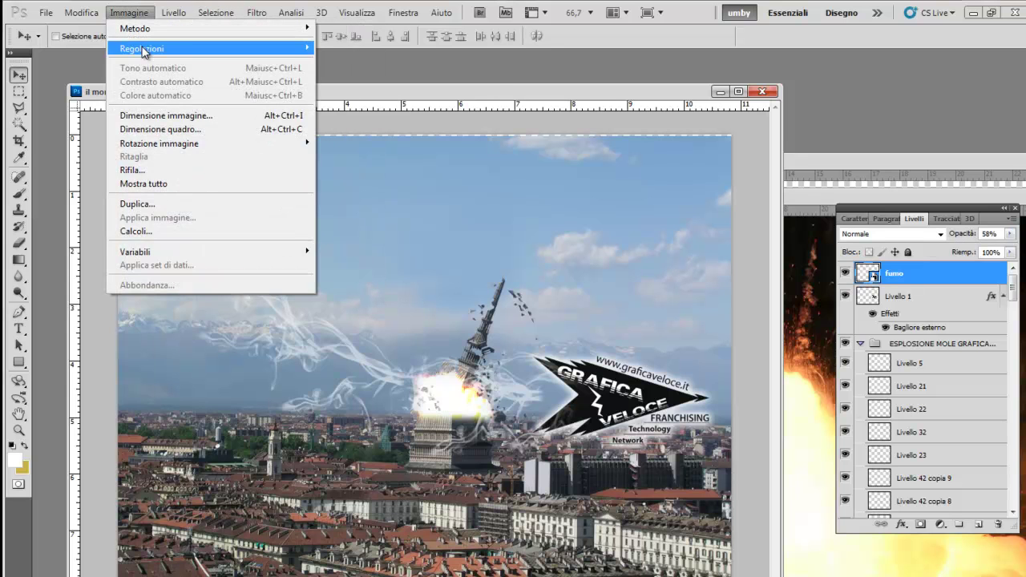
pyautogui.moveTo(142, 48)
pyautogui.click(958, 276)
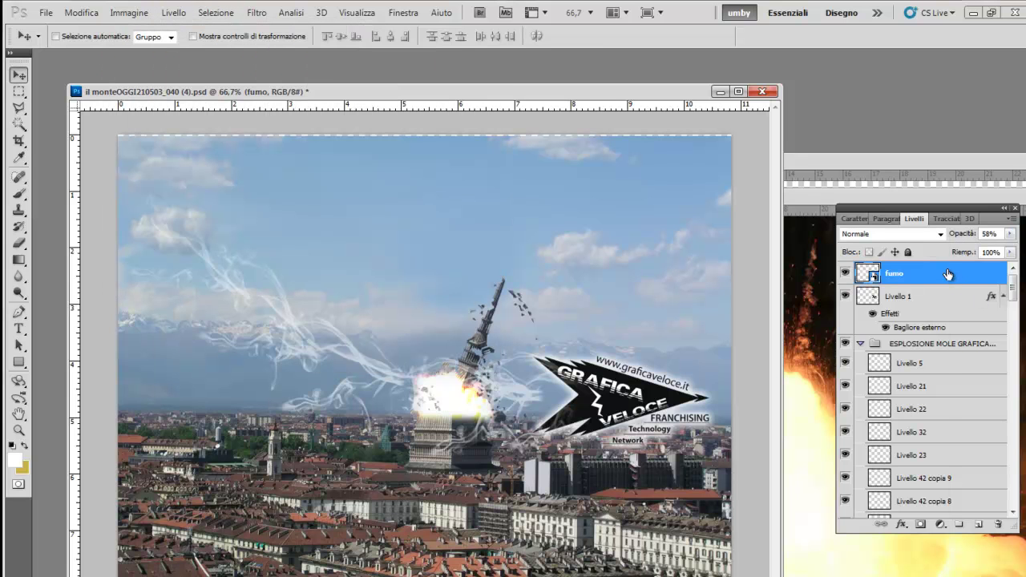
pyautogui.rightClick(946, 272)
pyautogui.click(828, 400)
# Step: Try a colourized Tonalità/saturazione tint on the smoke with raised hue and saturation, then dismiss it
pyautogui.click(129, 13)
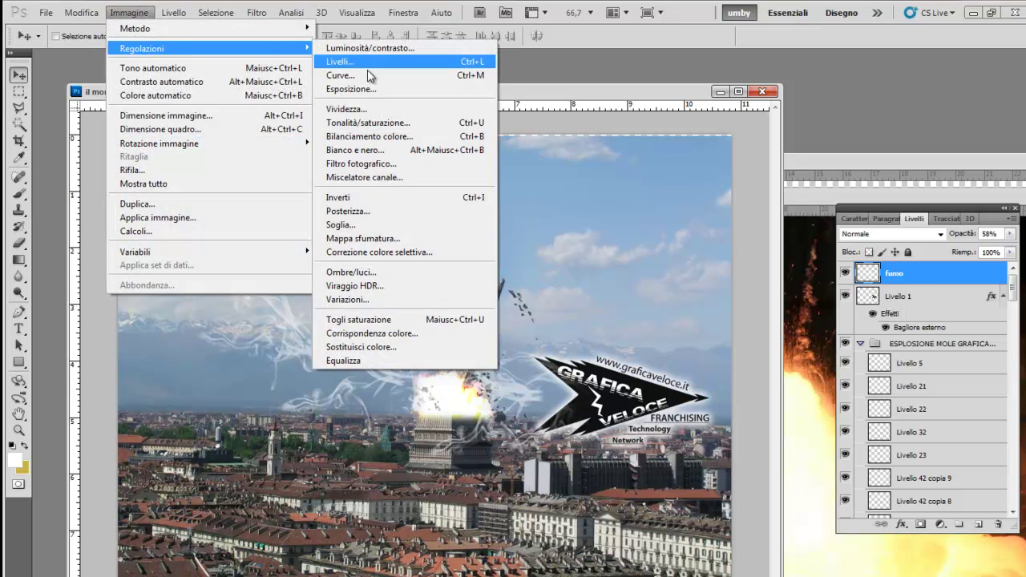
pyautogui.click(394, 125)
pyautogui.moveTo(253, 212); pyautogui.dragTo(735, 188)
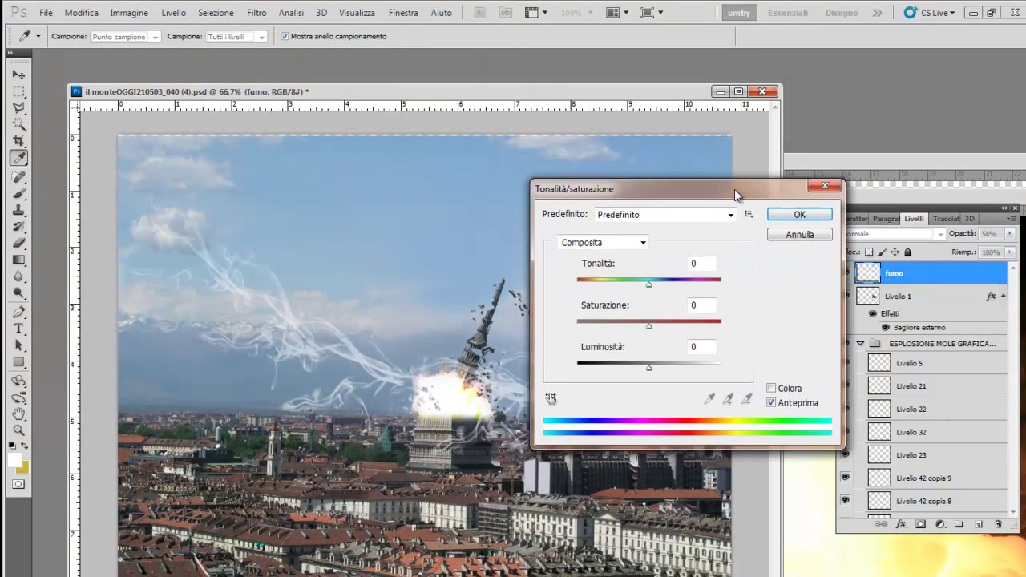
pyautogui.click(774, 386)
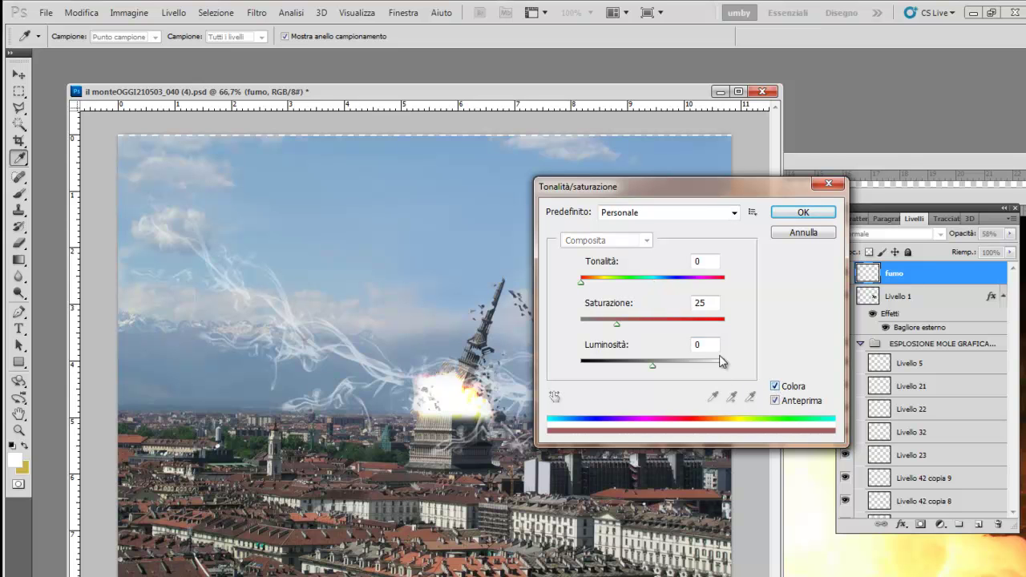
pyautogui.moveTo(584, 283); pyautogui.dragTo(688, 283)
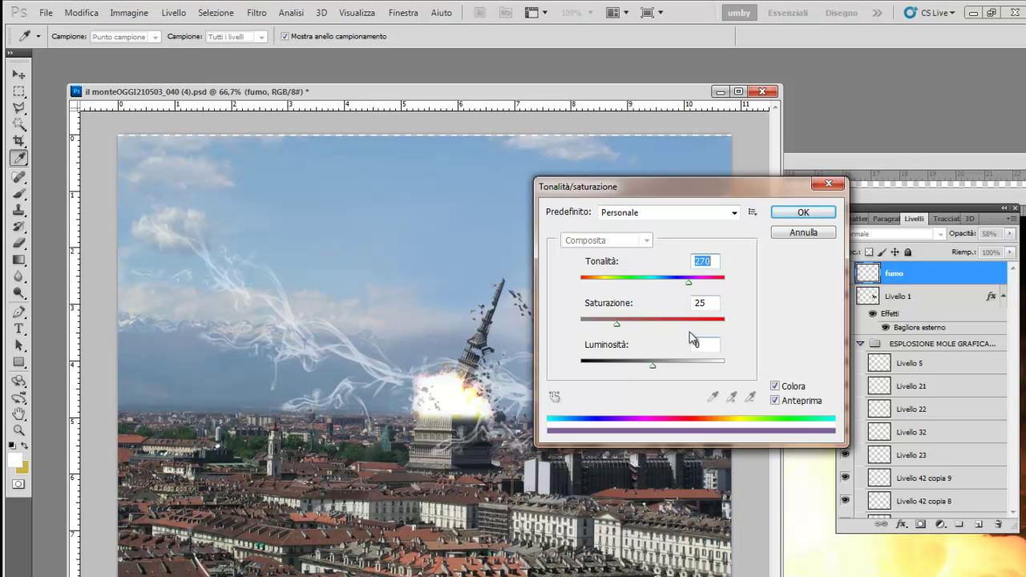
pyautogui.moveTo(617, 323); pyautogui.dragTo(674, 323)
pyautogui.click(802, 232)
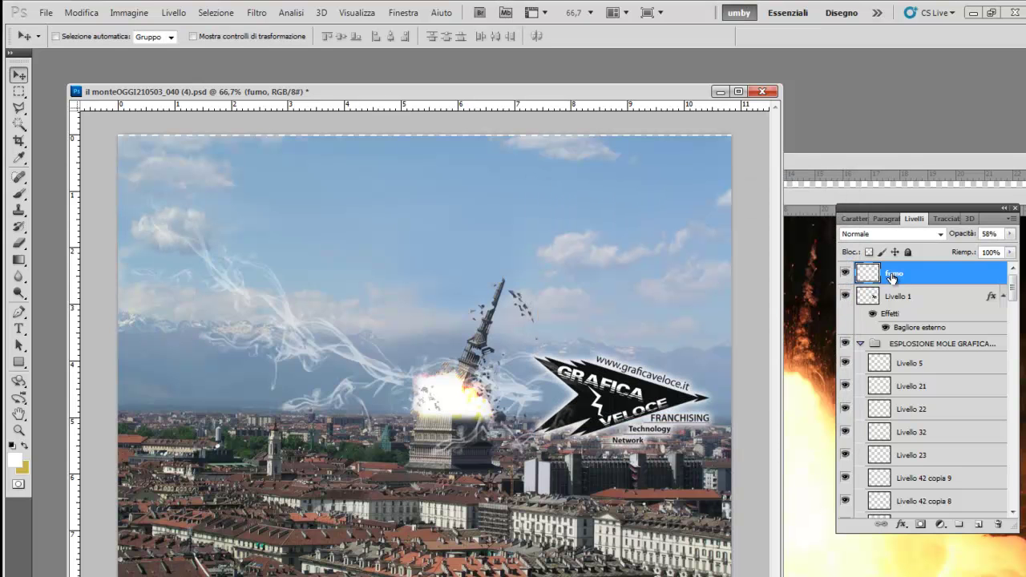
# Step: Retry Colora with a greenish hue, then cancel to keep the smoke white
pyautogui.click(129, 12)
pyautogui.moveTo(142, 48)
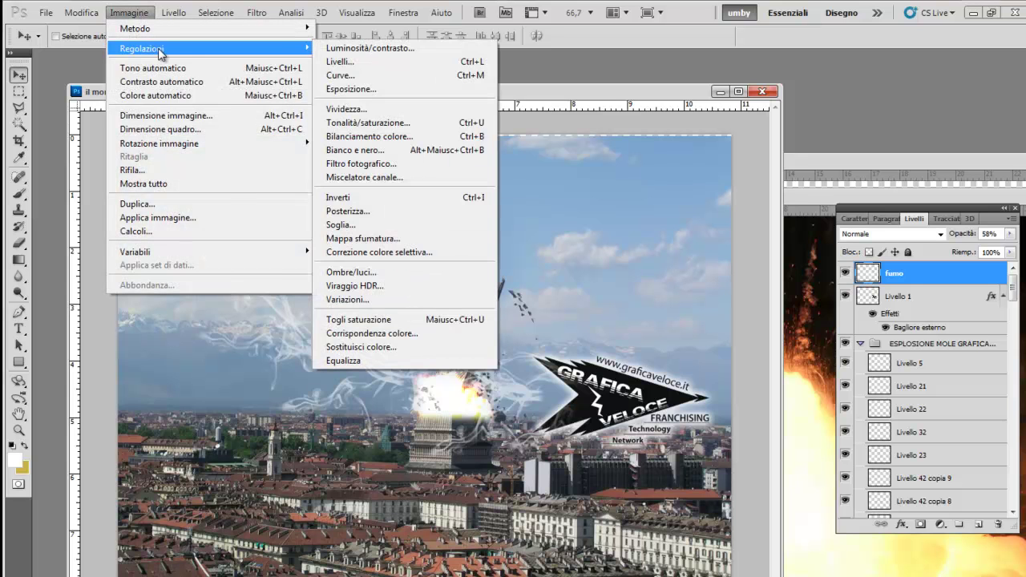
pyautogui.click(368, 122)
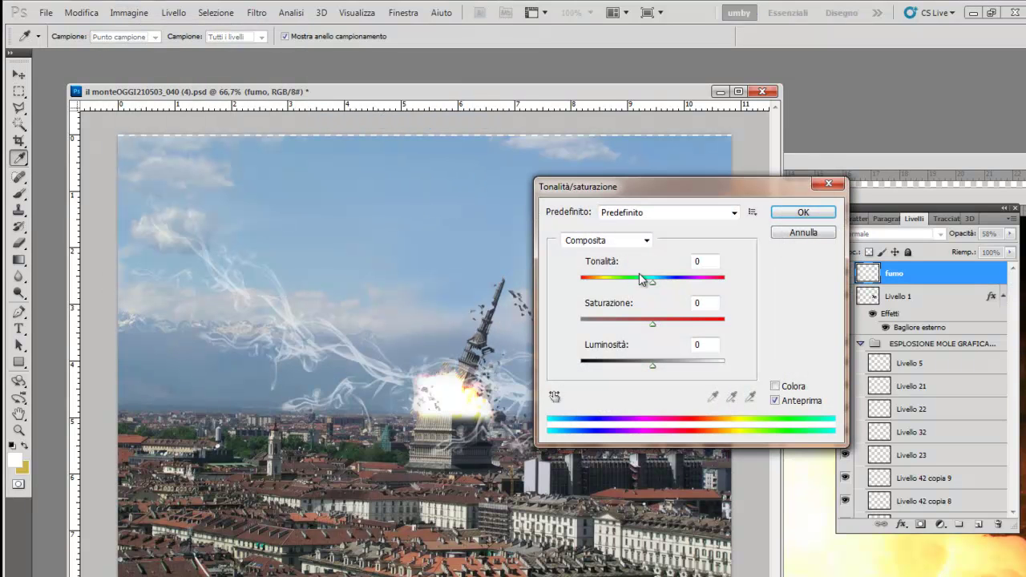
pyautogui.click(774, 387)
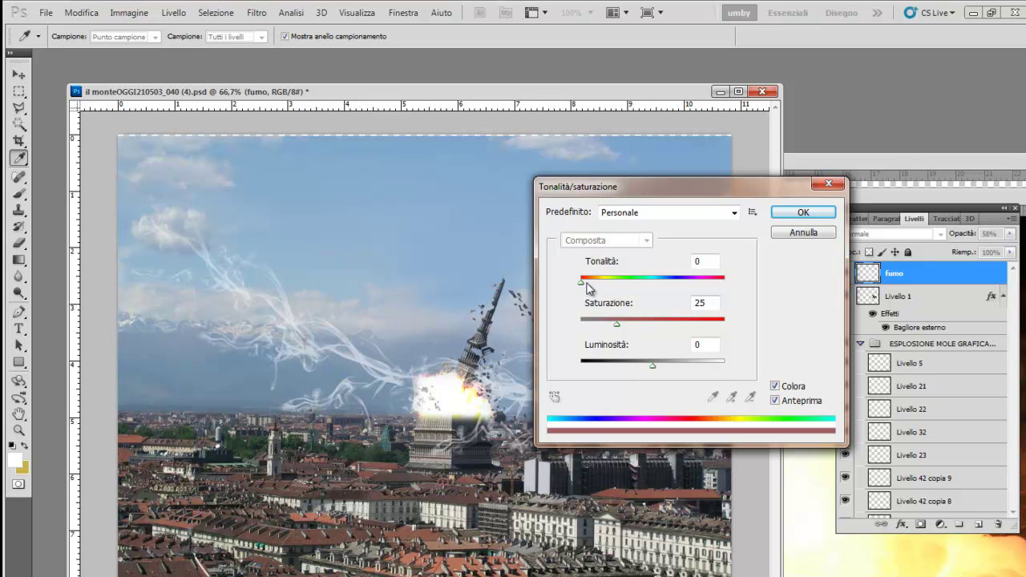
pyautogui.moveTo(588, 283); pyautogui.dragTo(618, 283)
pyautogui.click(804, 232)
pyautogui.press('v')
pyautogui.click(845, 274)
pyautogui.click(845, 273)
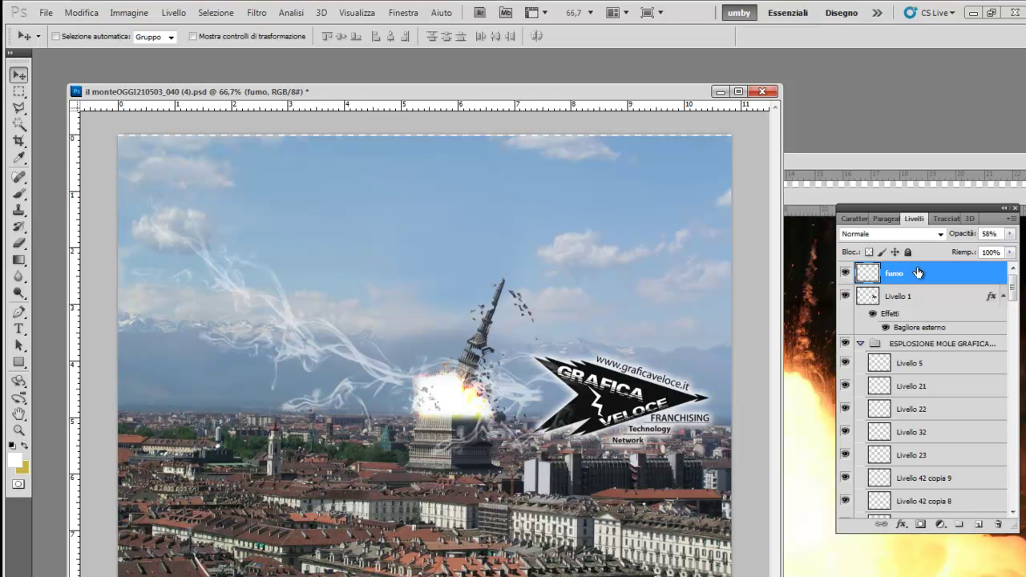
# Step: Try Moltiplica, Colore scherma and Sovrapponi blend modes on the smoke layer
pyautogui.click(846, 273)
pyautogui.click(846, 274)
pyautogui.click(940, 234)
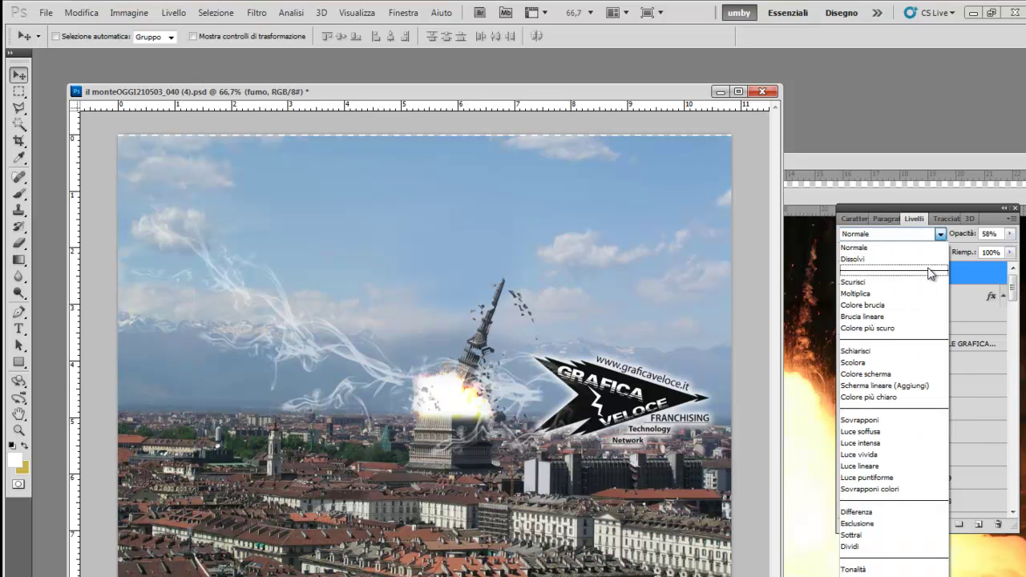
pyautogui.click(918, 294)
pyautogui.click(940, 234)
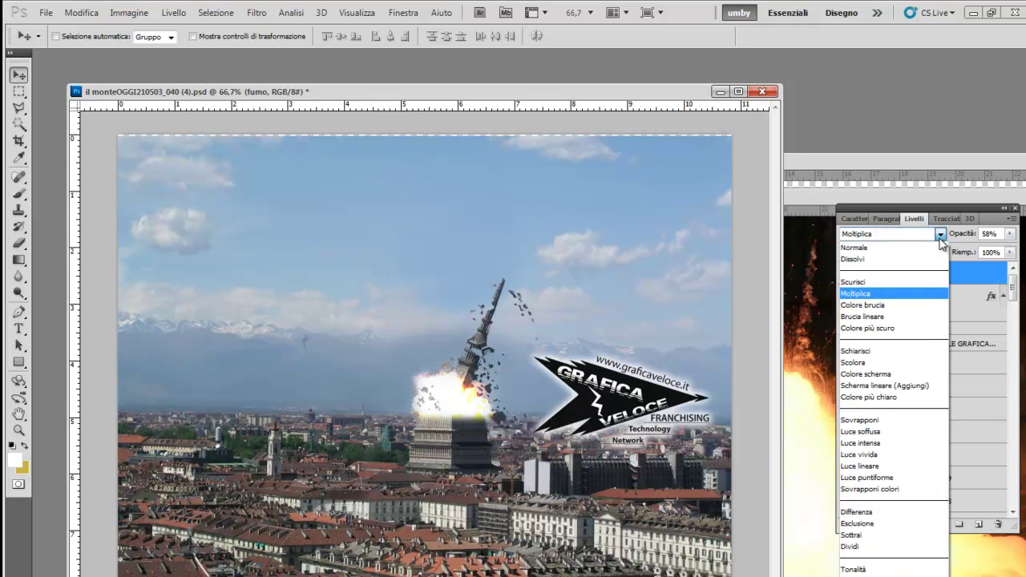
pyautogui.click(901, 374)
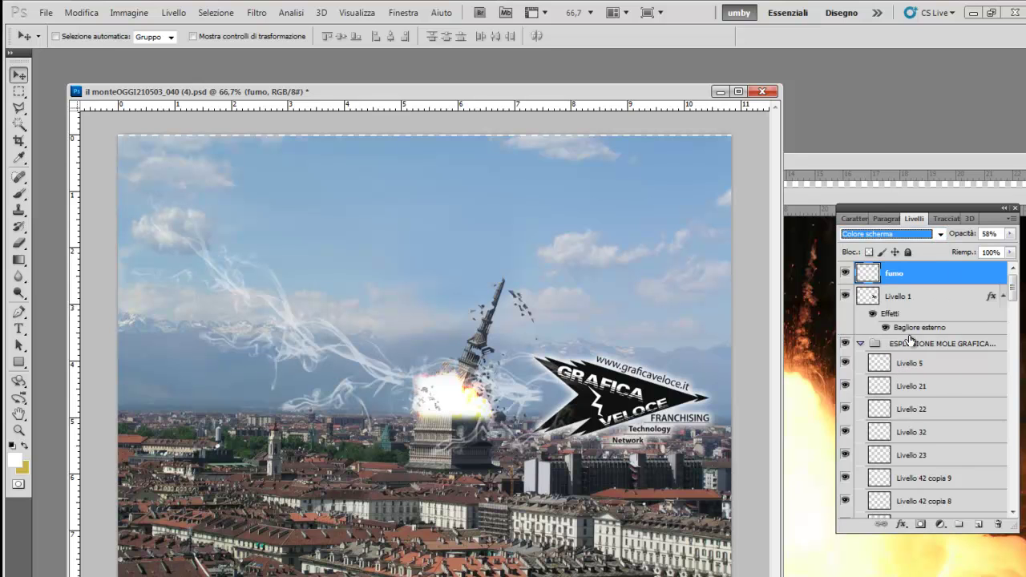
pyautogui.click(940, 234)
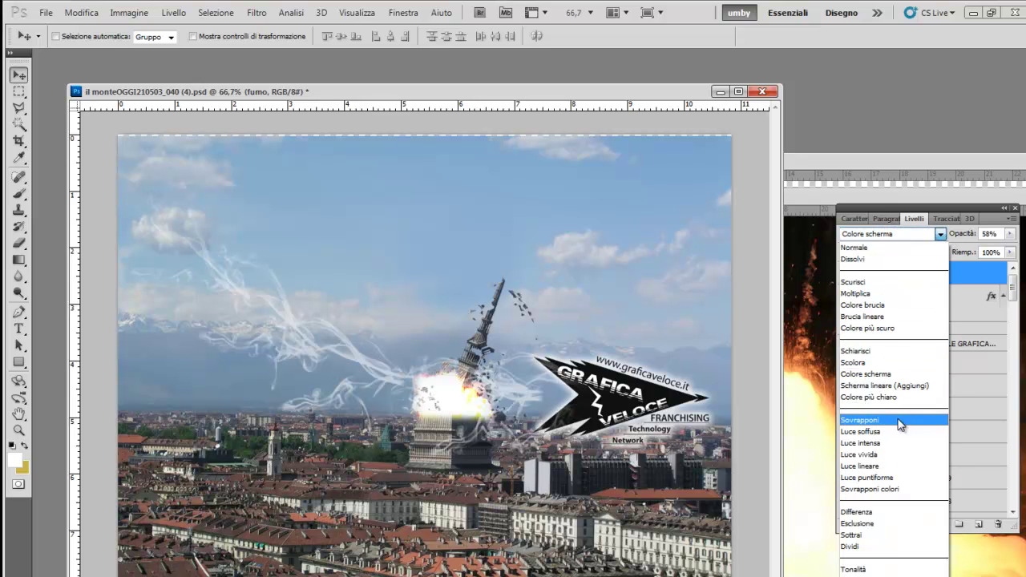
pyautogui.click(906, 420)
# Step: Set the smoke to Luce soffusa blend mode and save the document
pyautogui.click(932, 234)
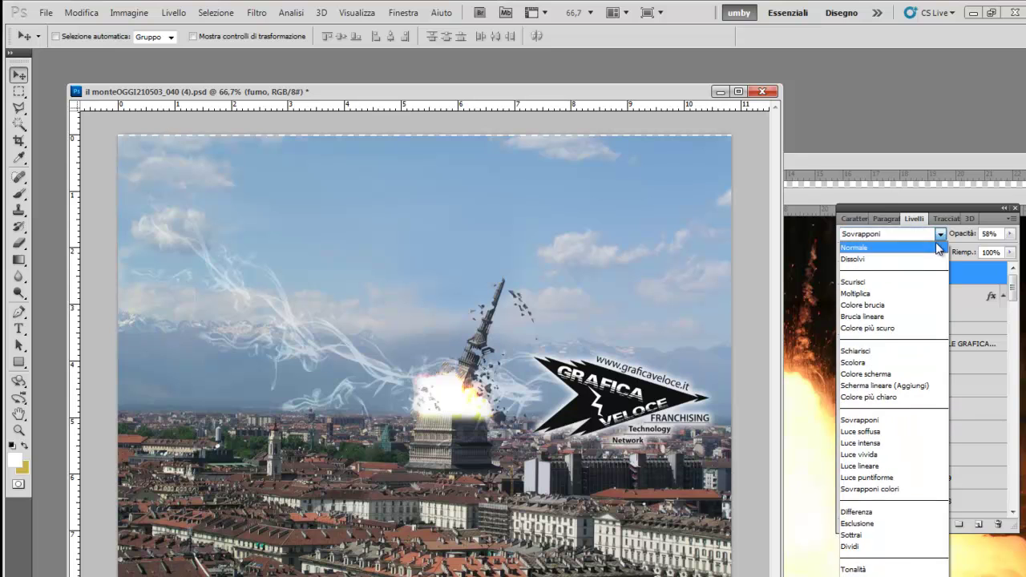
pyautogui.click(894, 431)
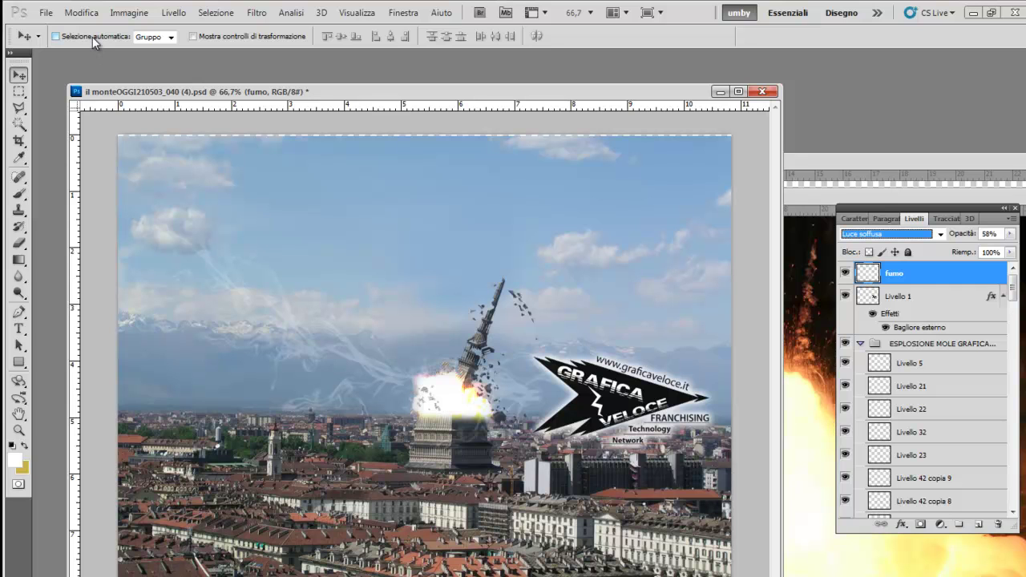
pyautogui.click(46, 12)
pyautogui.click(86, 219)
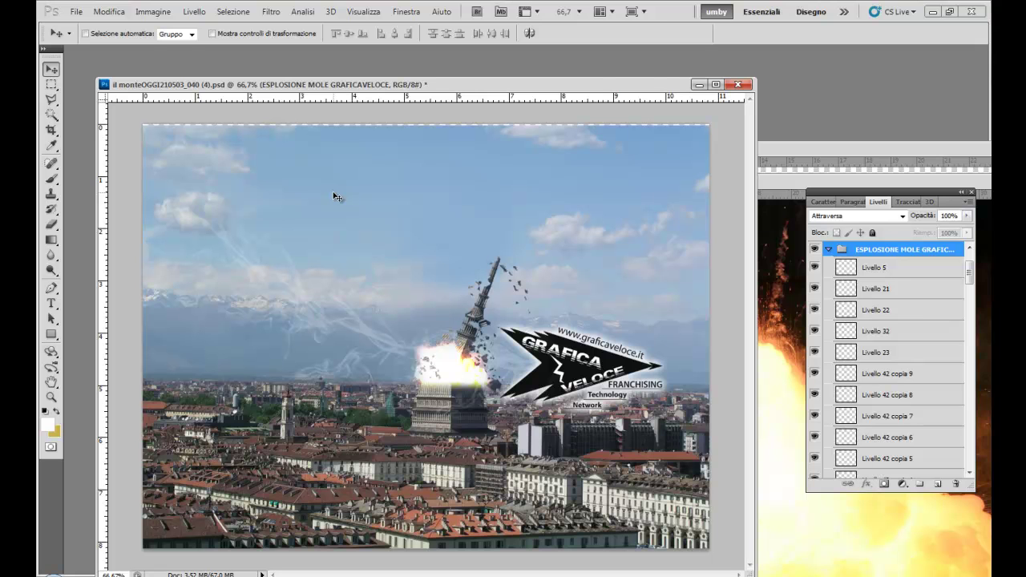
# Step: Select the Livello 1 logo layer from the canvas and hide it
pyautogui.moveTo(254, 87); pyautogui.dragTo(263, 67)
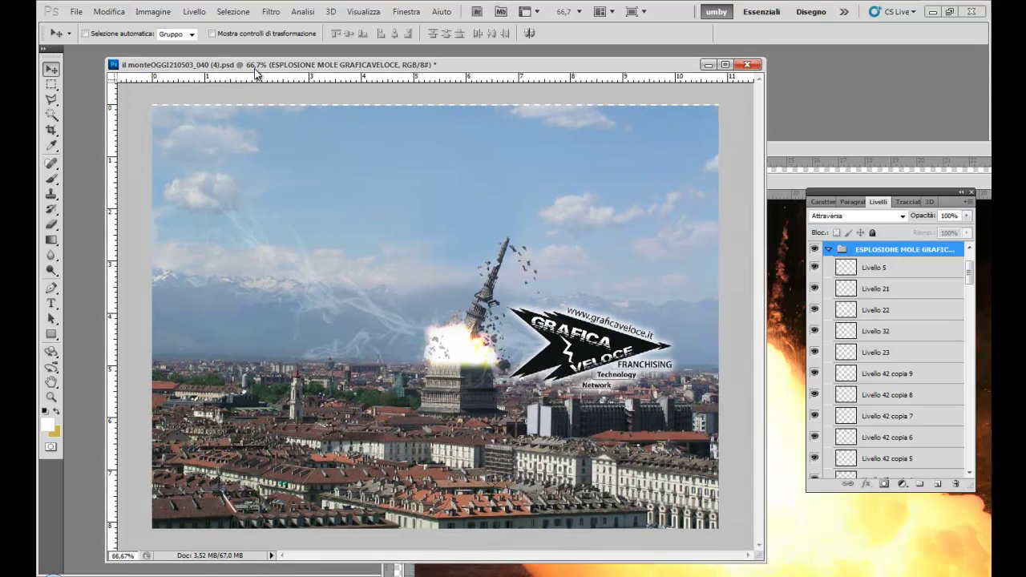
pyautogui.moveTo(969, 271); pyautogui.dragTo(971, 257)
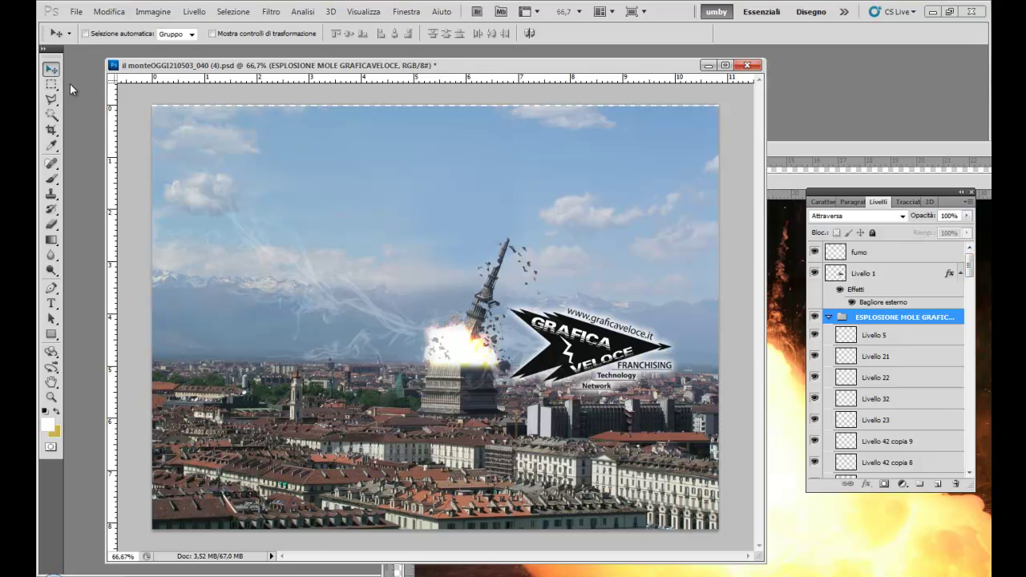
pyautogui.rightClick(578, 338)
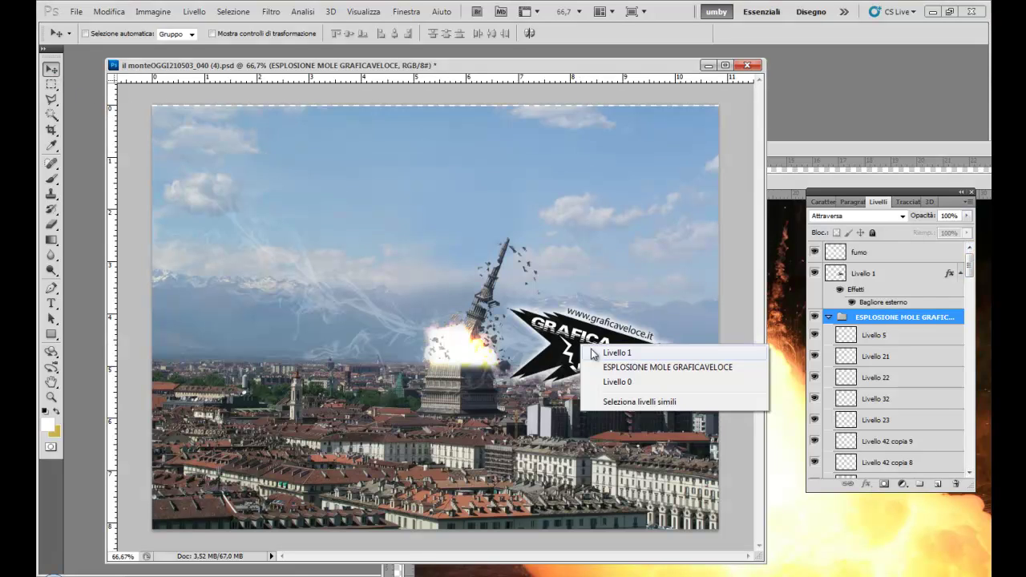
pyautogui.click(609, 348)
pyautogui.click(814, 274)
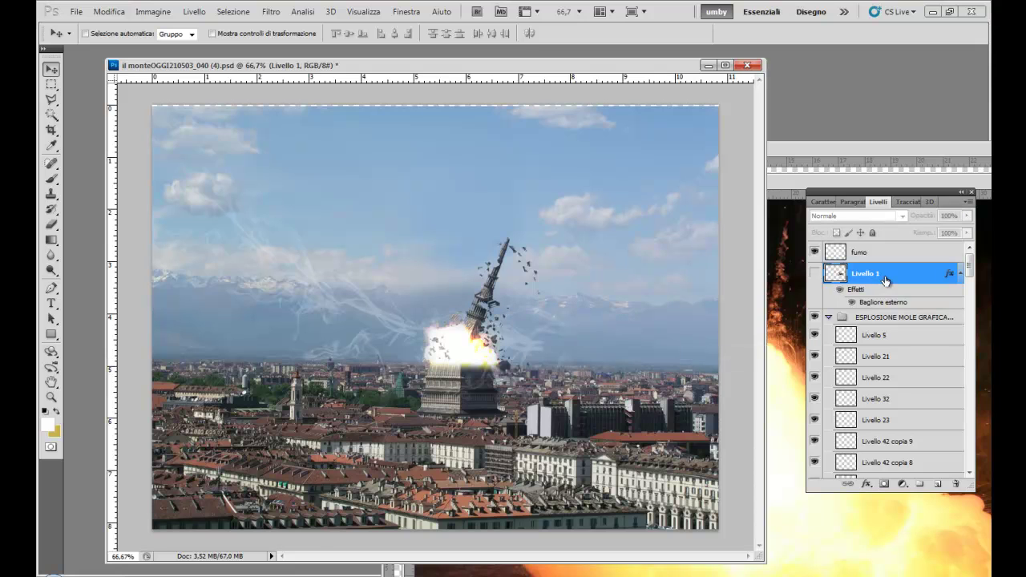
# Step: Save the composite as 'mole unik level' with Save As
pyautogui.click(76, 11)
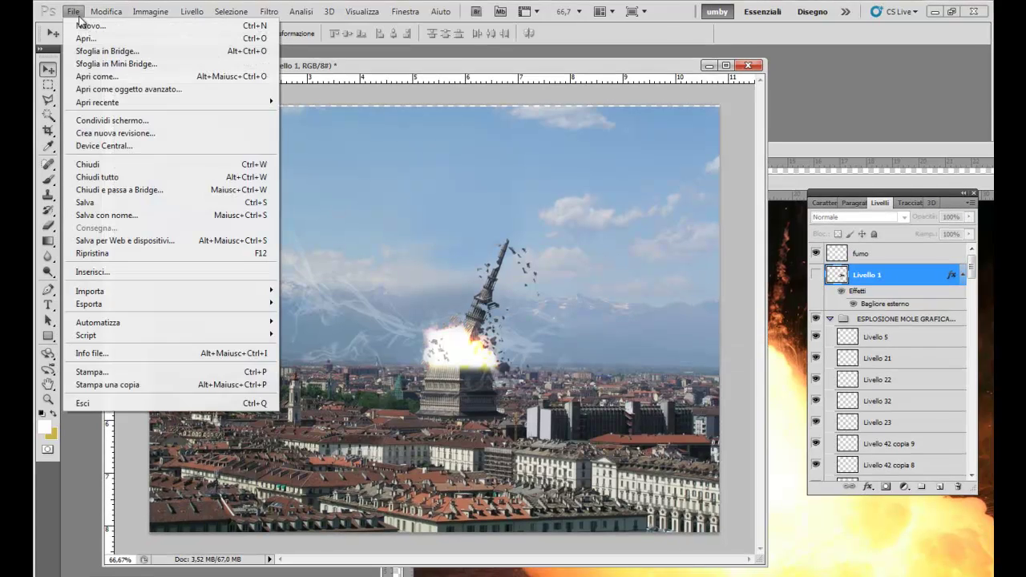
pyautogui.click(89, 209)
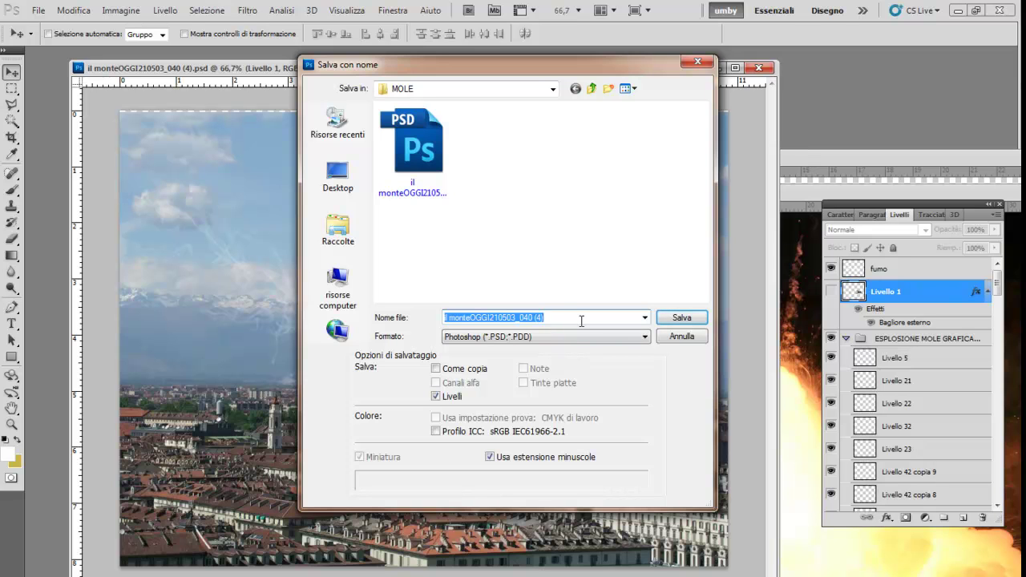
pyautogui.write('mole unik level')
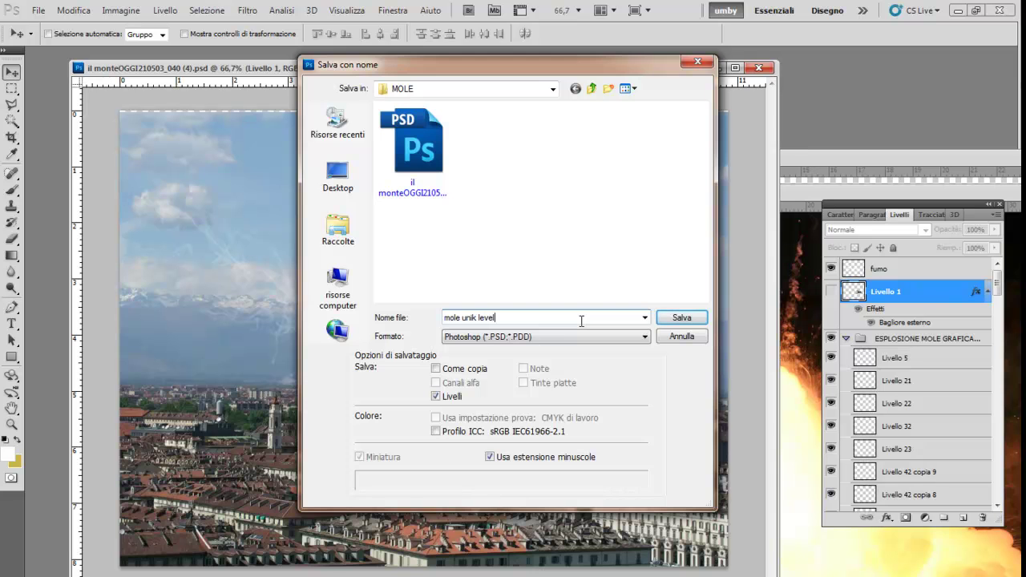
pyautogui.press('Return')
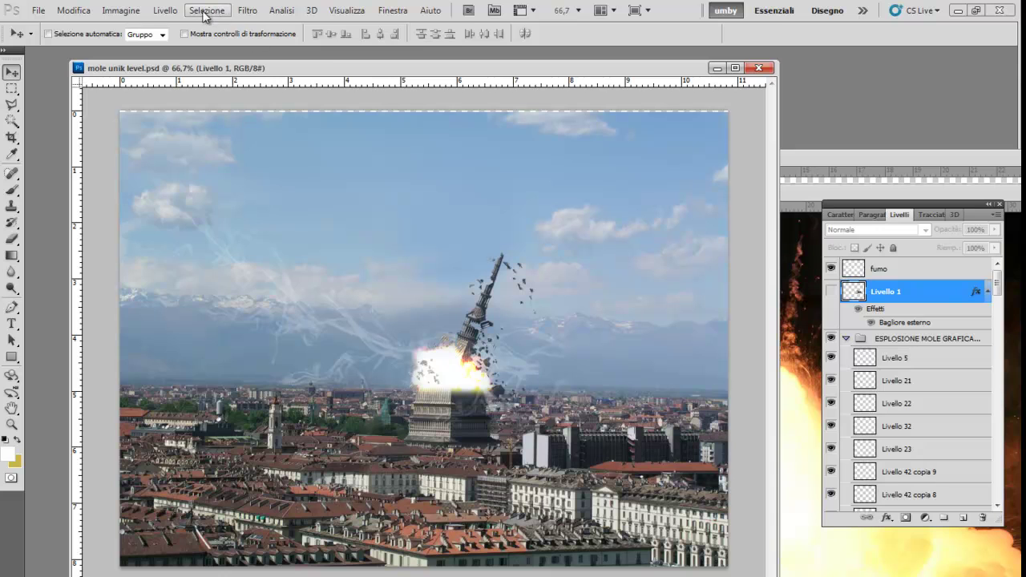
# Step: Show the Grafica Veloce logo layer again and copy it into the Kaboom document
pyautogui.click(175, 12)
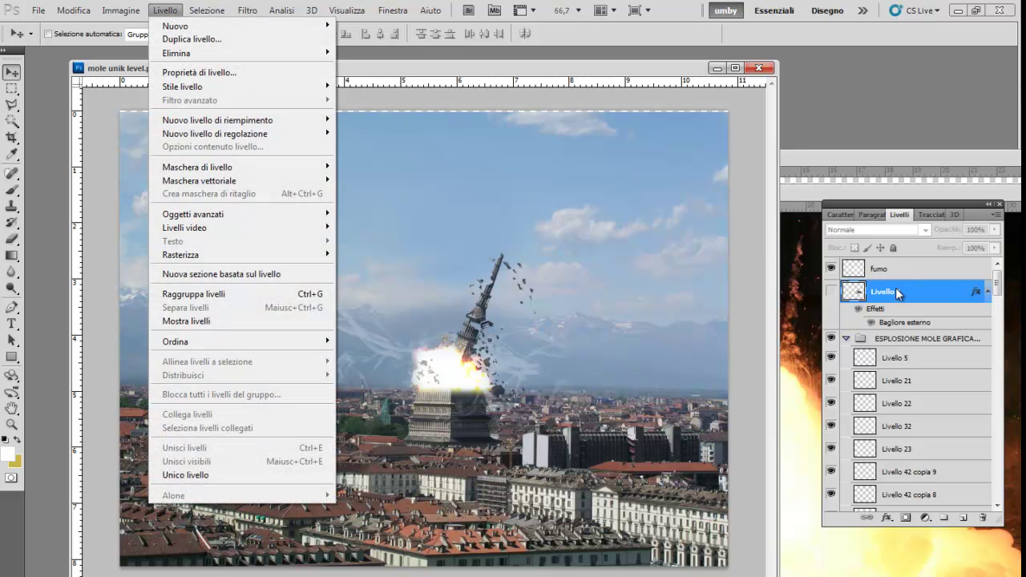
pyautogui.click(830, 293)
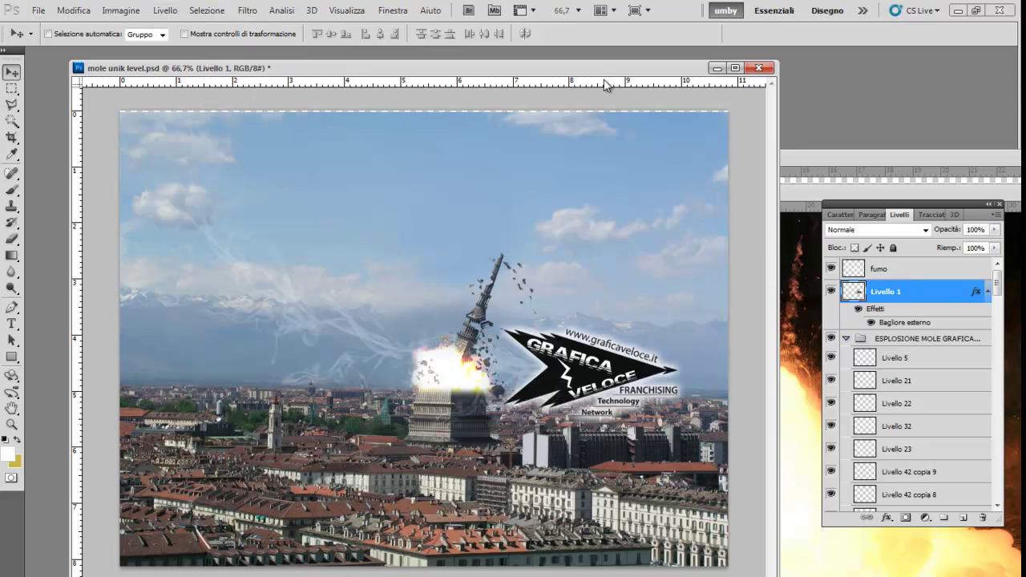
pyautogui.moveTo(605, 72); pyautogui.dragTo(498, 73)
pyautogui.click(13, 67)
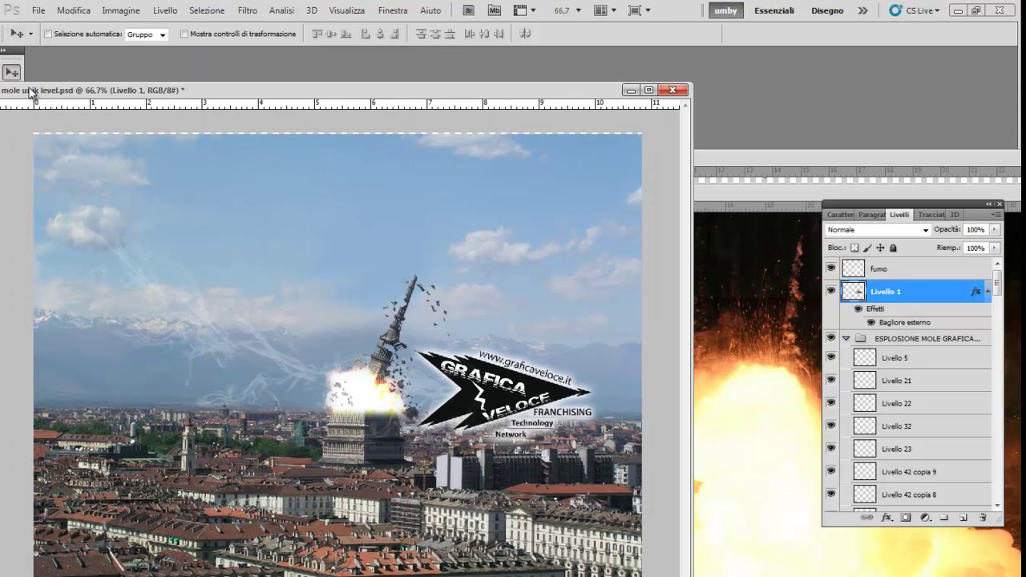
pyautogui.moveTo(517, 395); pyautogui.dragTo(765, 360)
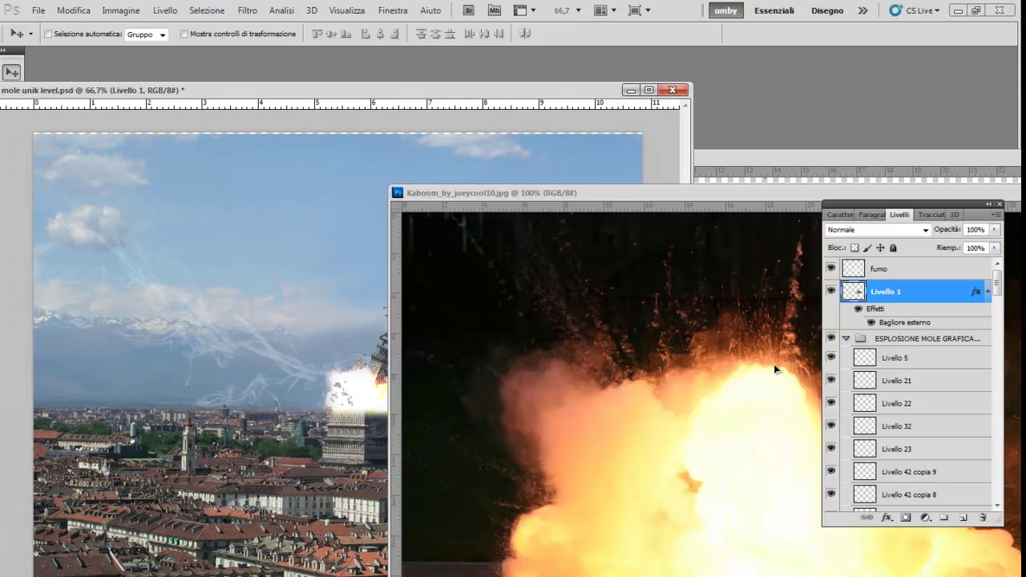
# Step: Return to the Mole composite, select the ESPLOSIONE MOLE GRAFICAVELOCE group, and pick the Crop tool
pyautogui.click(313, 343)
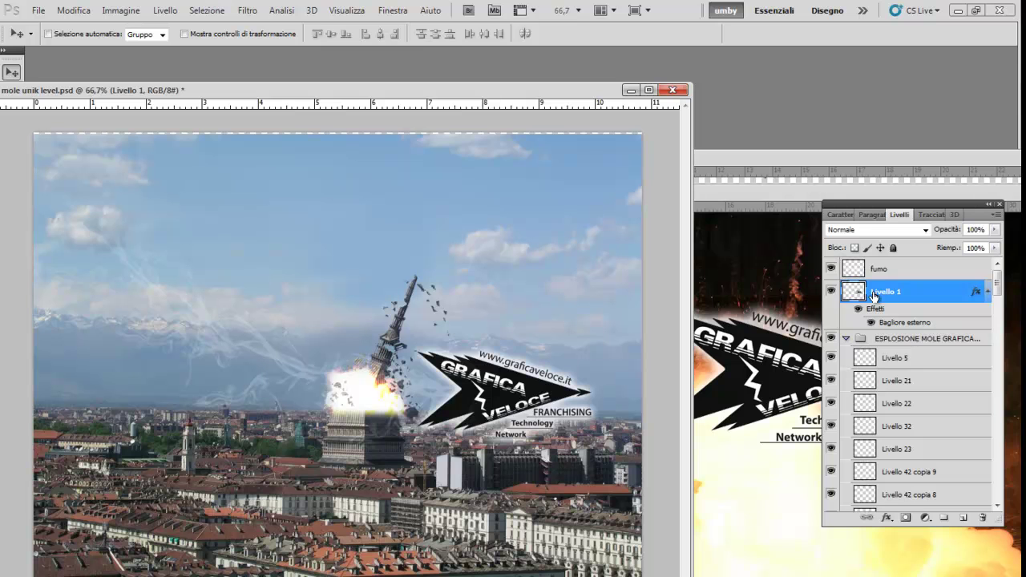
pyautogui.click(874, 291)
pyautogui.moveTo(479, 95); pyautogui.dragTo(548, 83)
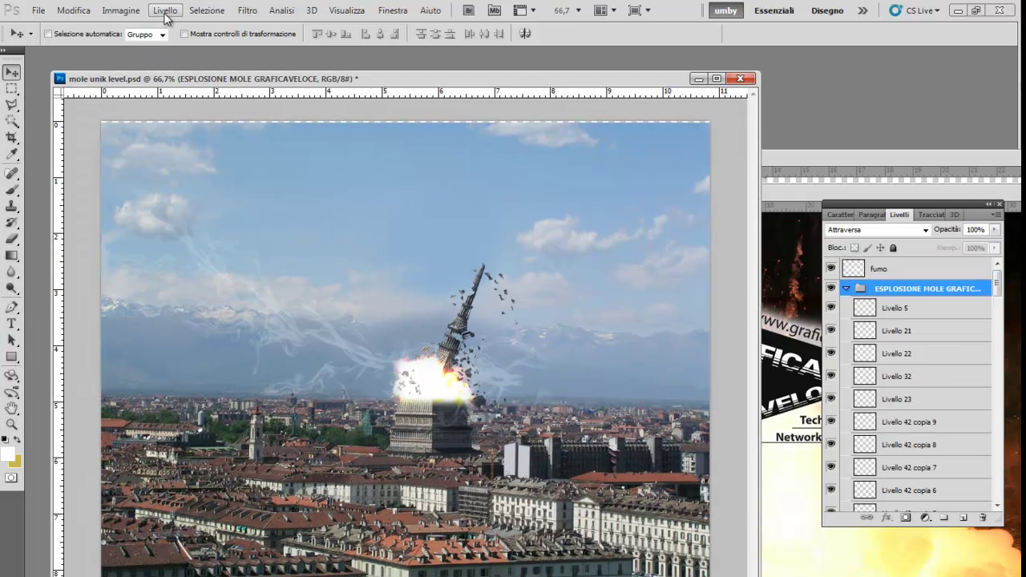
pyautogui.click(12, 138)
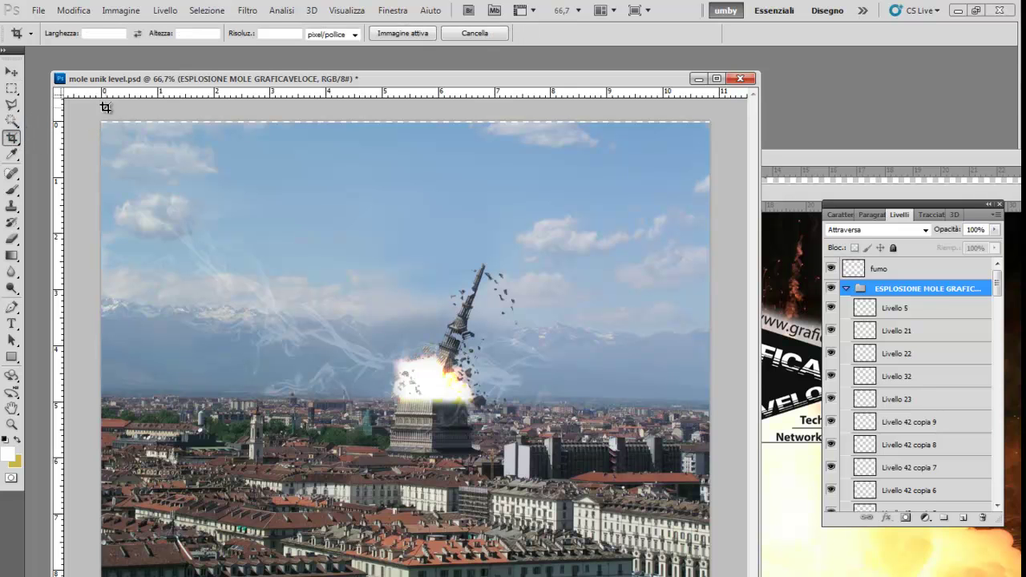
# Step: Create a new blank document 1280 px wide by 720 px high
pyautogui.click(11, 72)
pyautogui.click(38, 9)
pyautogui.click(50, 22)
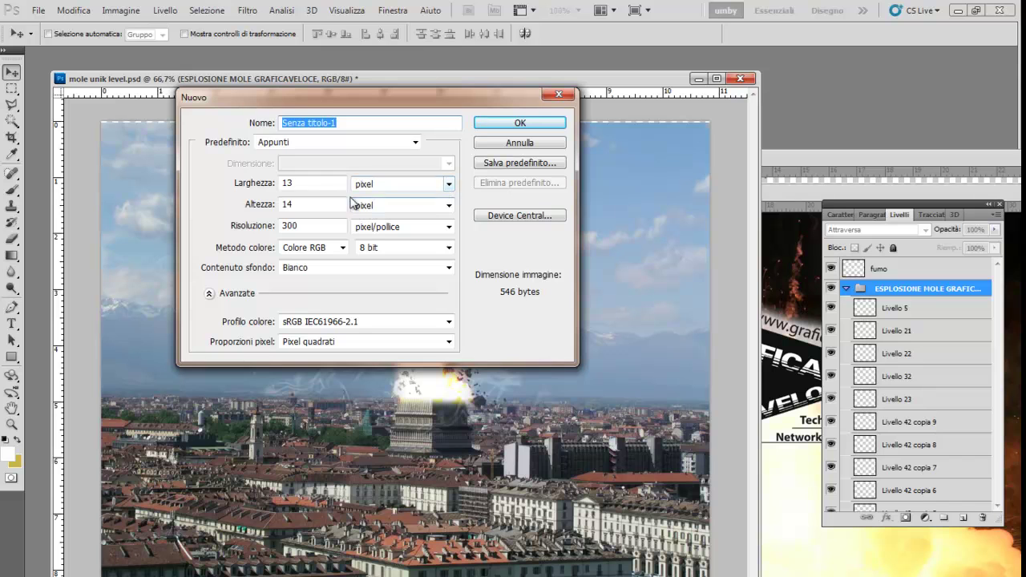
pyautogui.moveTo(336, 183); pyautogui.dragTo(270, 183)
pyautogui.write('1280')
pyautogui.press('Tab')
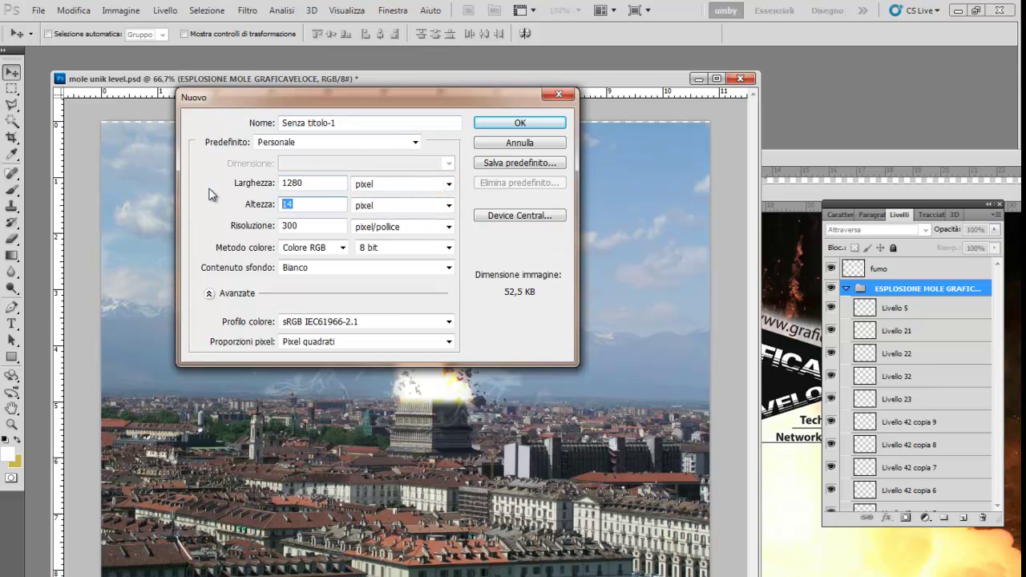
pyautogui.write('720')
pyautogui.press('Return')
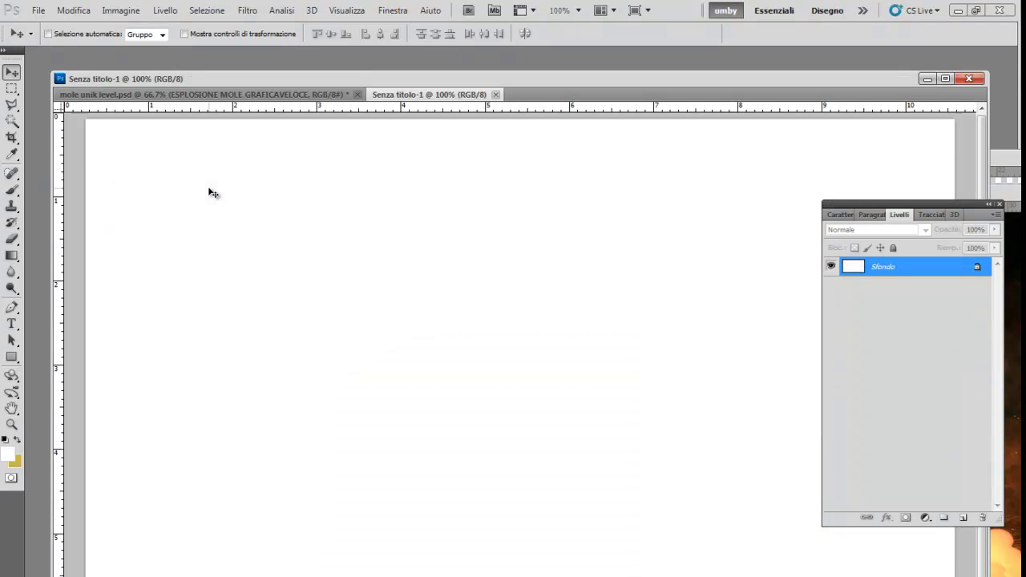
# Step: Select all Mole composite layers from fumo down to Livello 0 and drag them into Senza titolo-1
pyautogui.moveTo(423, 94); pyautogui.dragTo(540, 176)
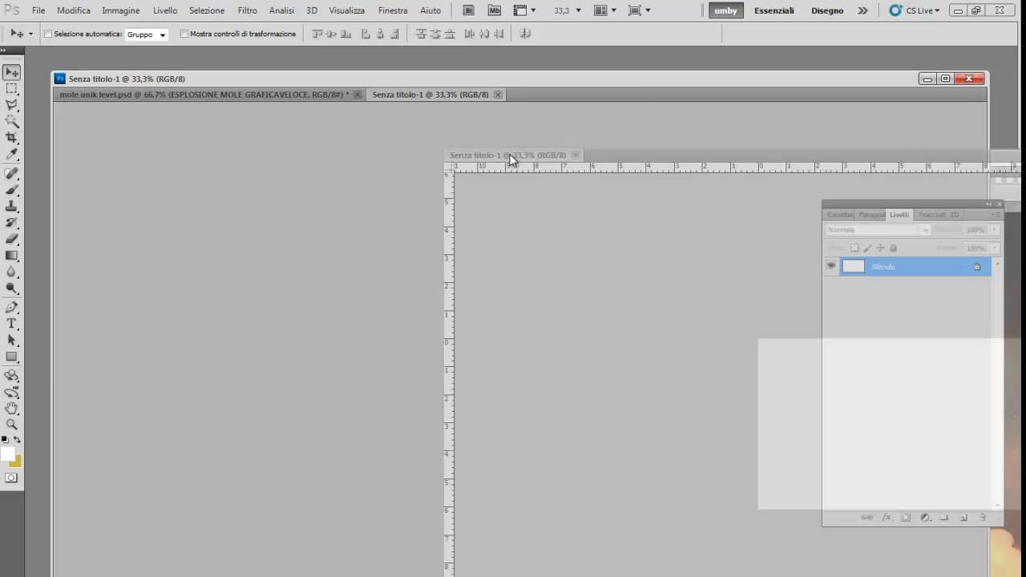
pyautogui.moveTo(142, 79); pyautogui.dragTo(20, 75)
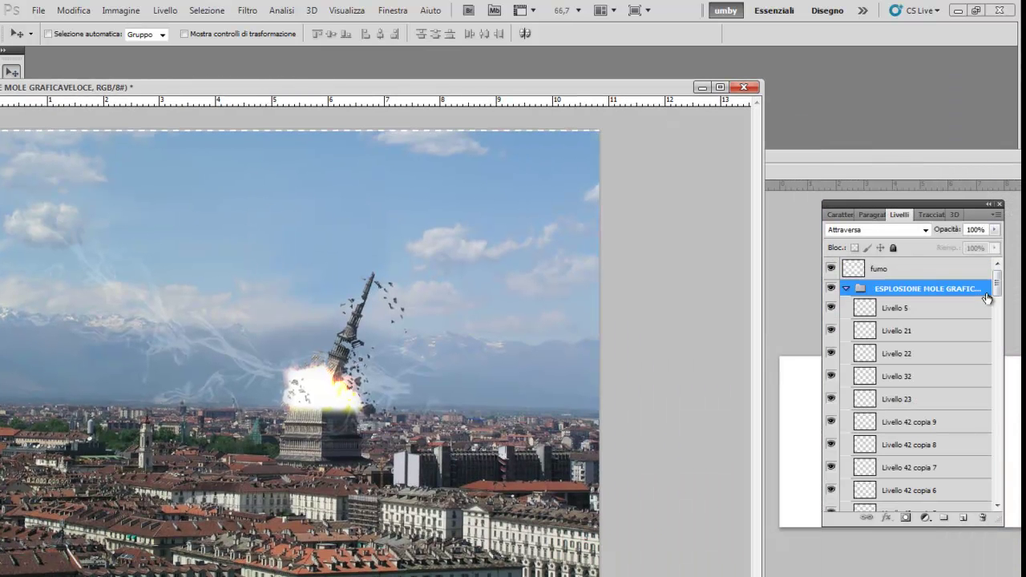
pyautogui.click(972, 273)
pyautogui.scroll(-5, 965, 433)
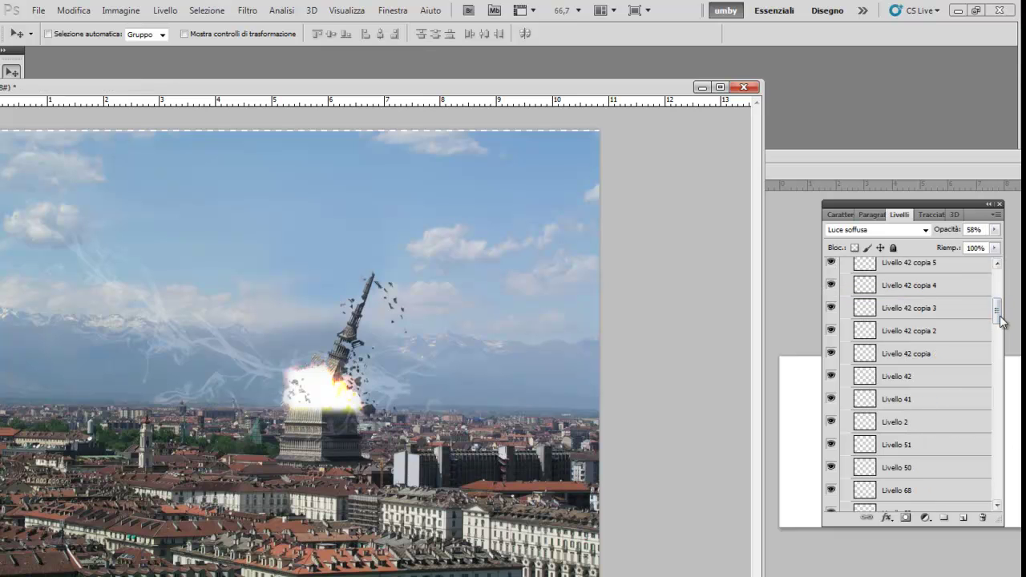
pyautogui.moveTo(1000, 321); pyautogui.dragTo(1000, 481)
pyautogui.keyDown('shift'); pyautogui.click(951, 500); pyautogui.keyUp('shift')
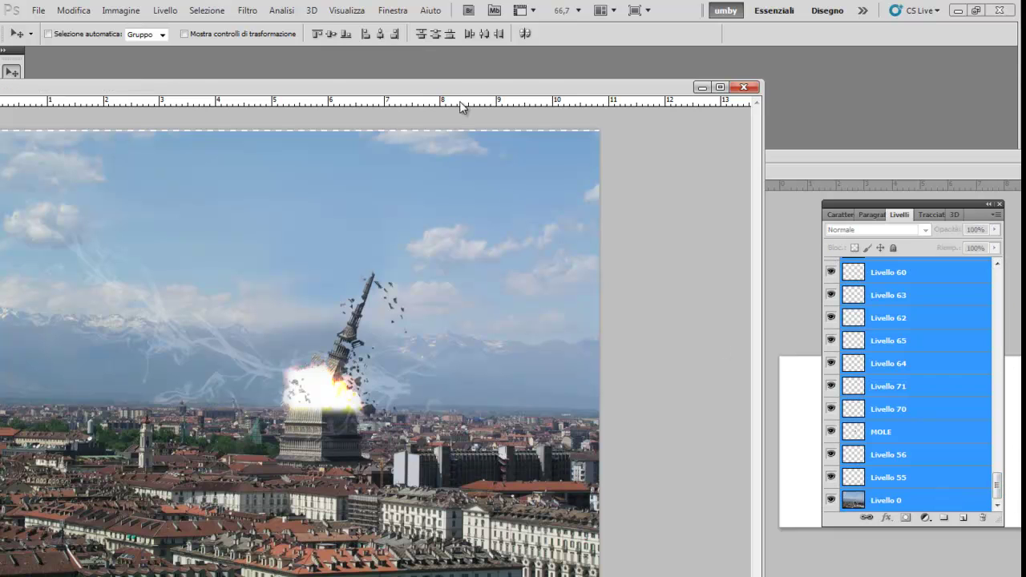
pyautogui.moveTo(463, 89); pyautogui.dragTo(253, 106)
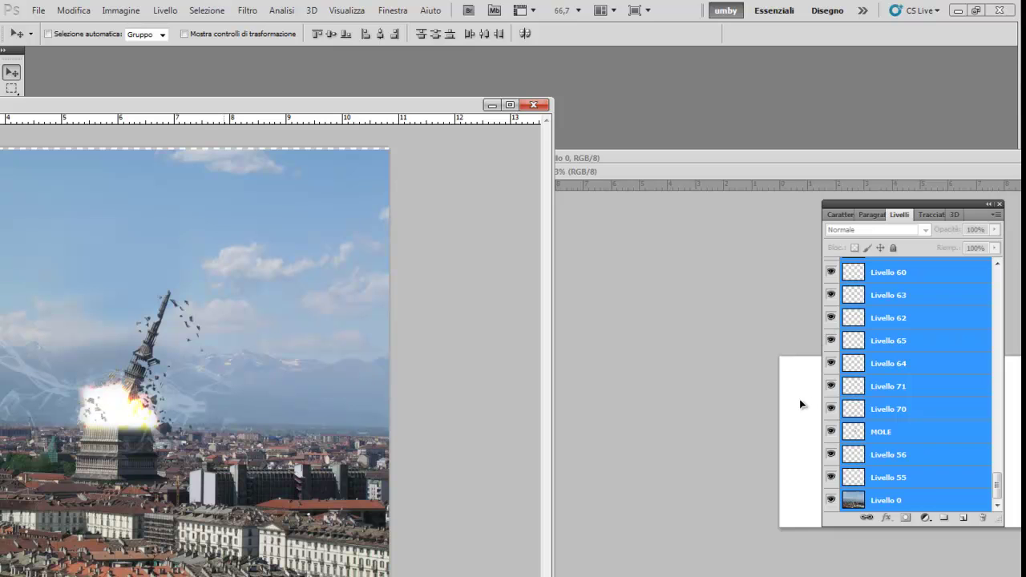
pyautogui.moveTo(800, 404); pyautogui.dragTo(802, 394)
pyautogui.moveTo(746, 162); pyautogui.dragTo(471, 156)
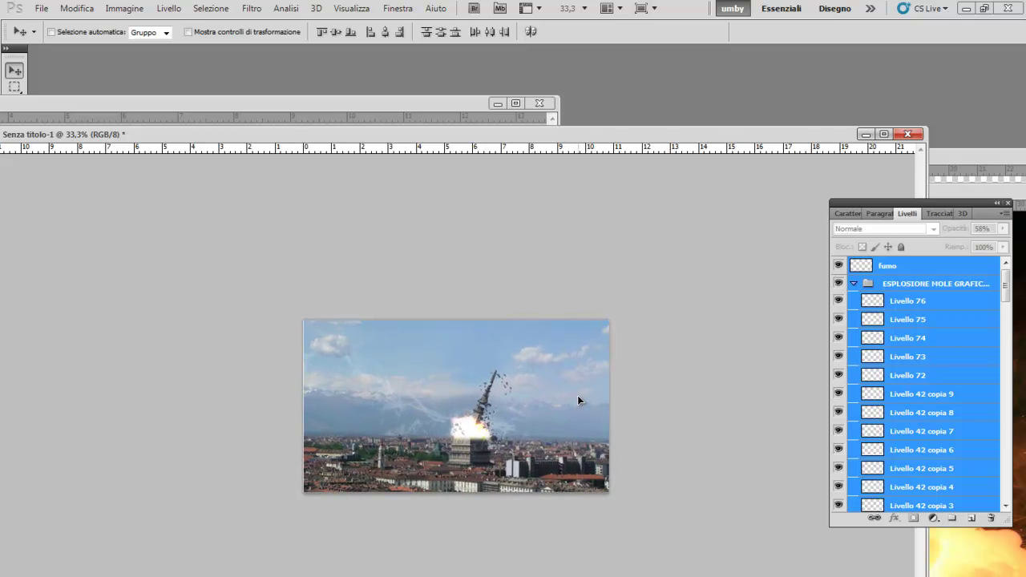
# Step: Free Transform the pasted composite, enlarging it to about 102% to fill the canvas
pyautogui.hotkey('ctrl', 't')
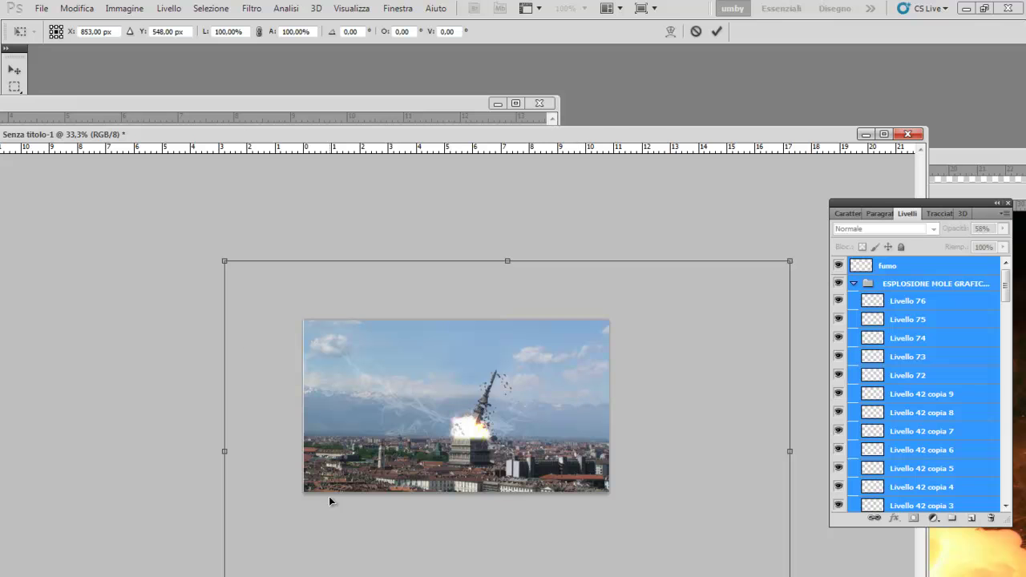
pyautogui.moveTo(224, 262); pyautogui.dragTo(210, 257)
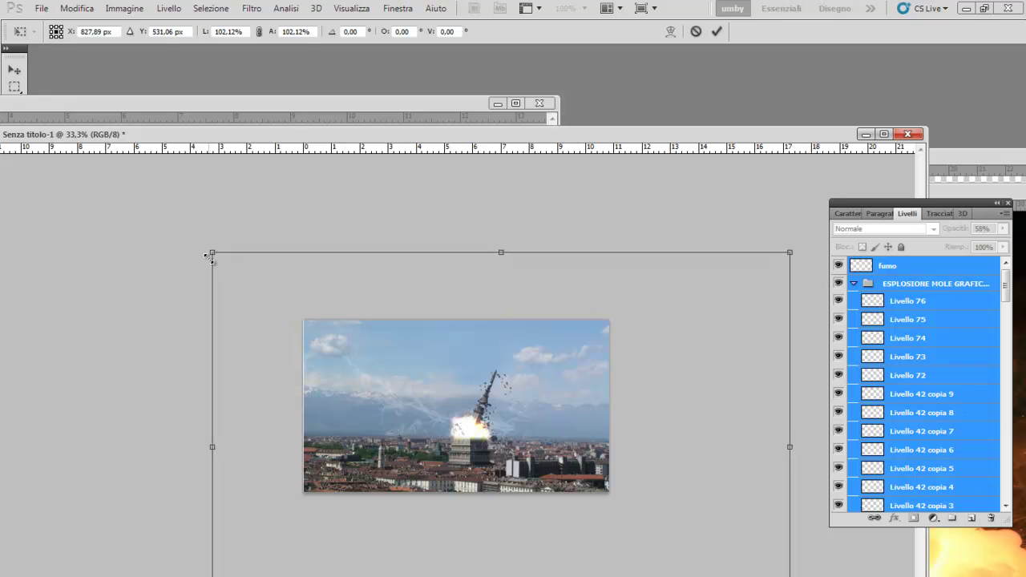
pyautogui.press('Return')
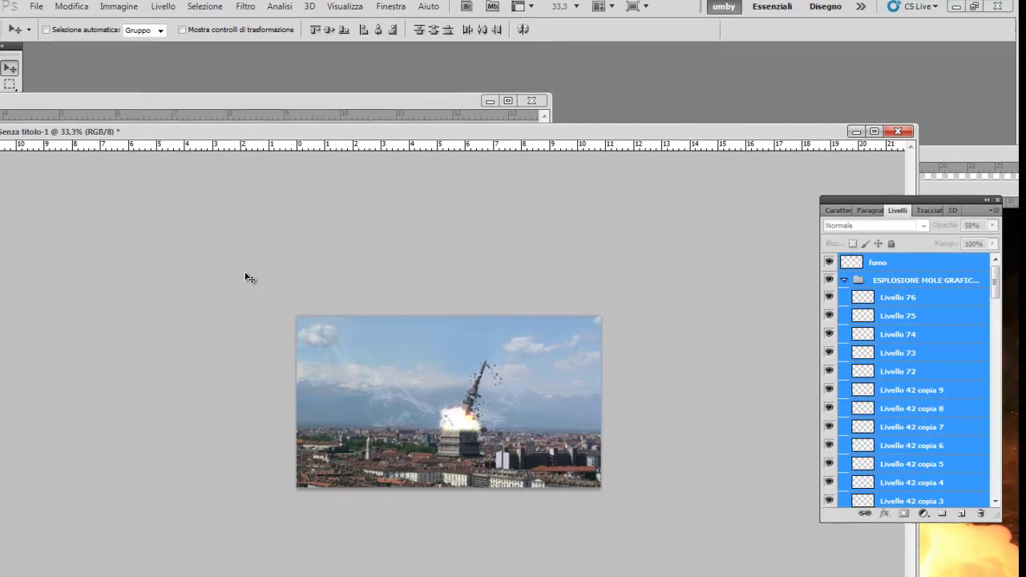
# Step: Flatten the image with Unico livello, confirming deletion of the hidden layers
pyautogui.click(164, 7)
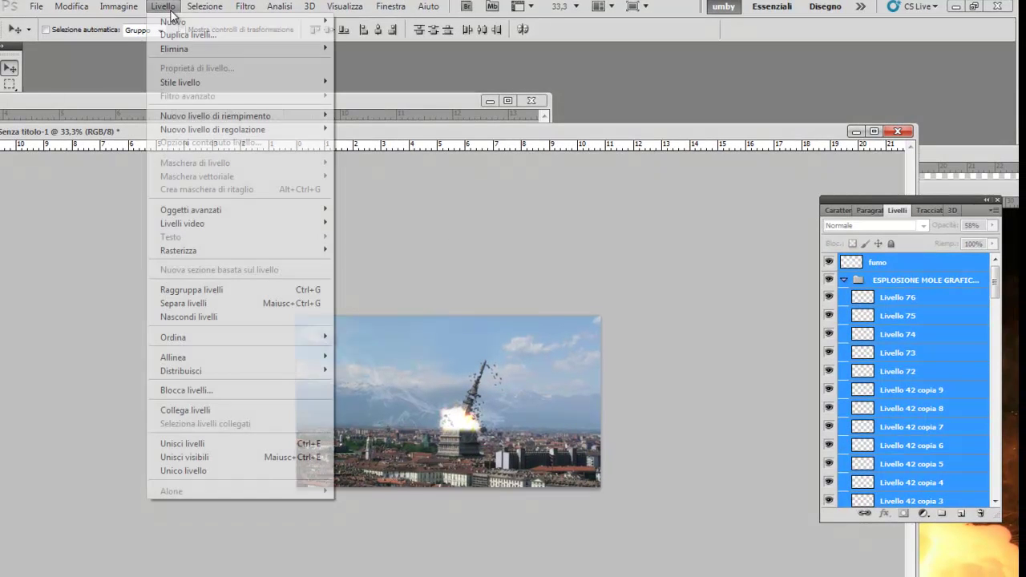
pyautogui.click(265, 471)
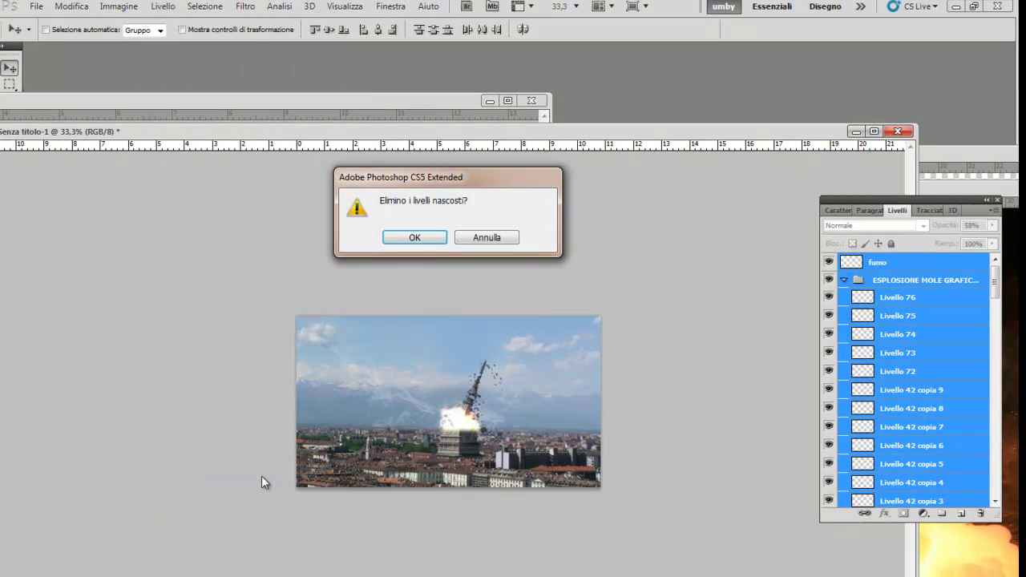
pyautogui.click(414, 237)
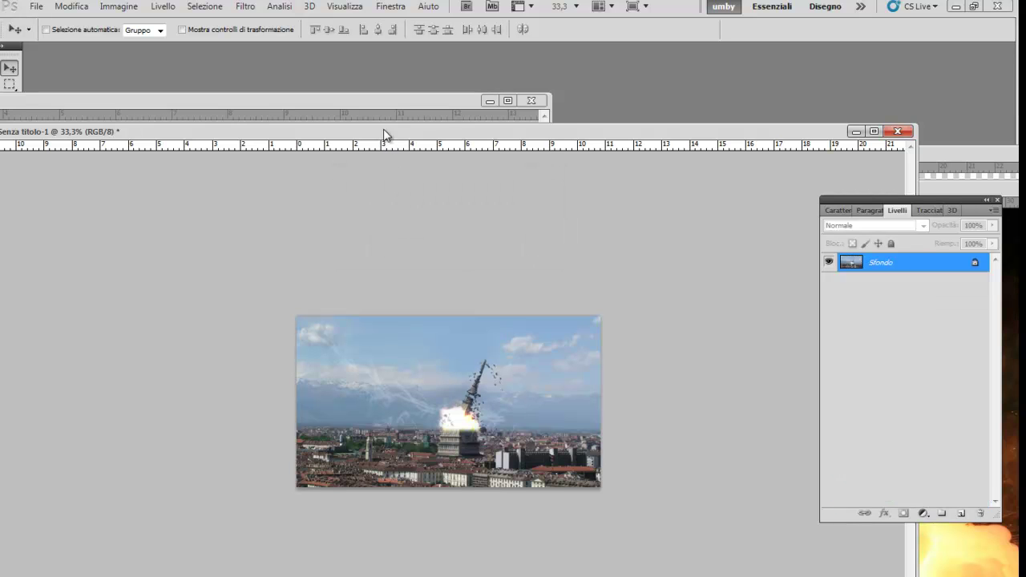
# Step: Open the Layers panel's adjustment layer list, dismiss it, then reopen it
pyautogui.click(924, 514)
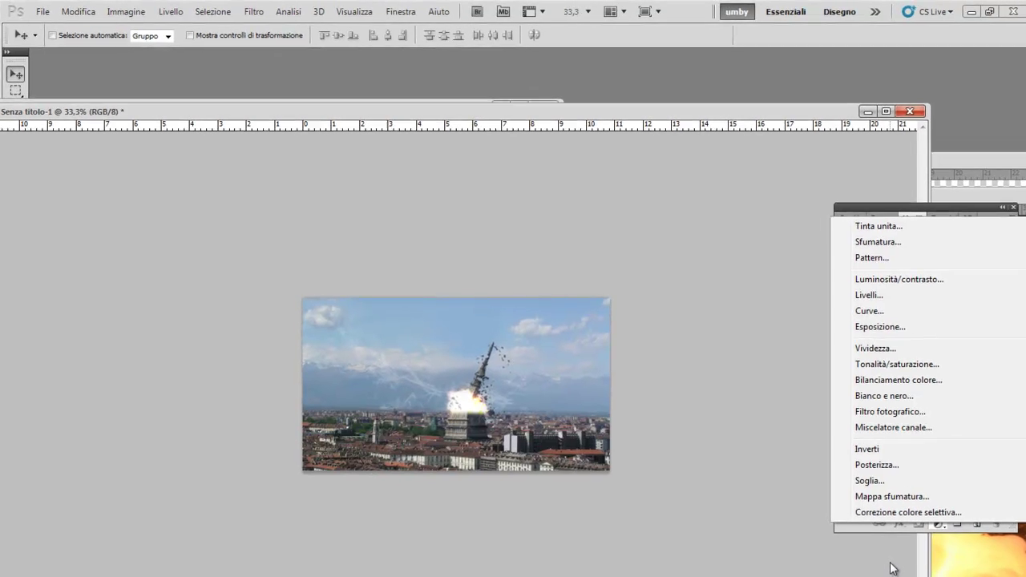
pyautogui.click(896, 566)
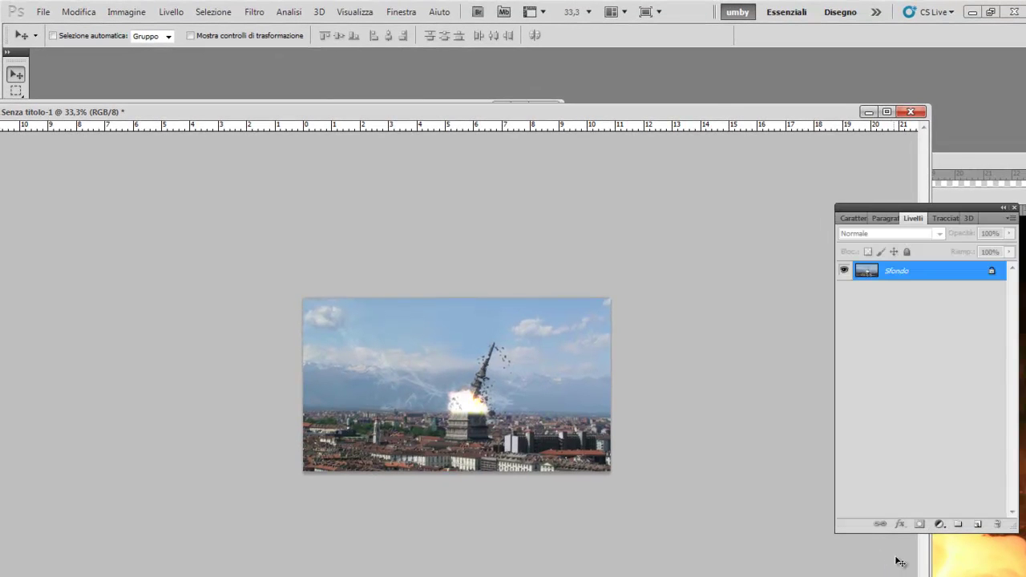
pyautogui.click(946, 527)
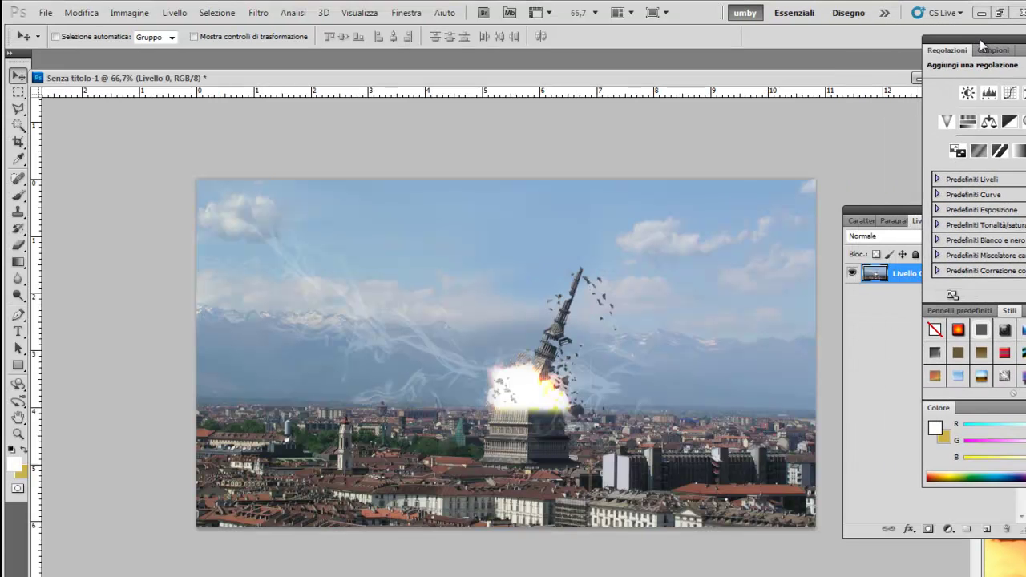
# Step: Add a Filtro fotografico adjustment layer labelled Rosso, blending Moltiplica
pyautogui.moveTo(895, 207); pyautogui.dragTo(851, 179)
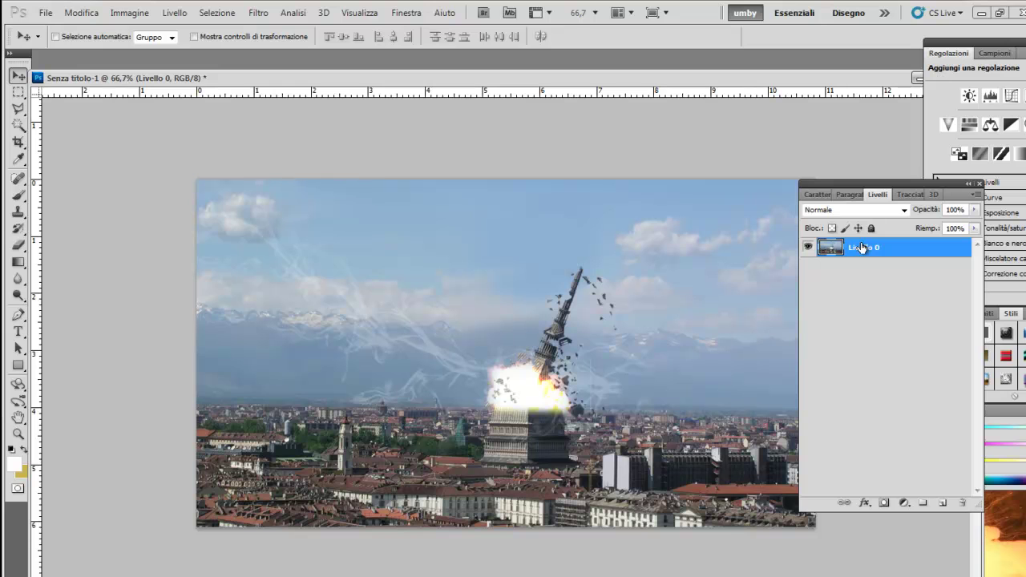
pyautogui.click(184, 13)
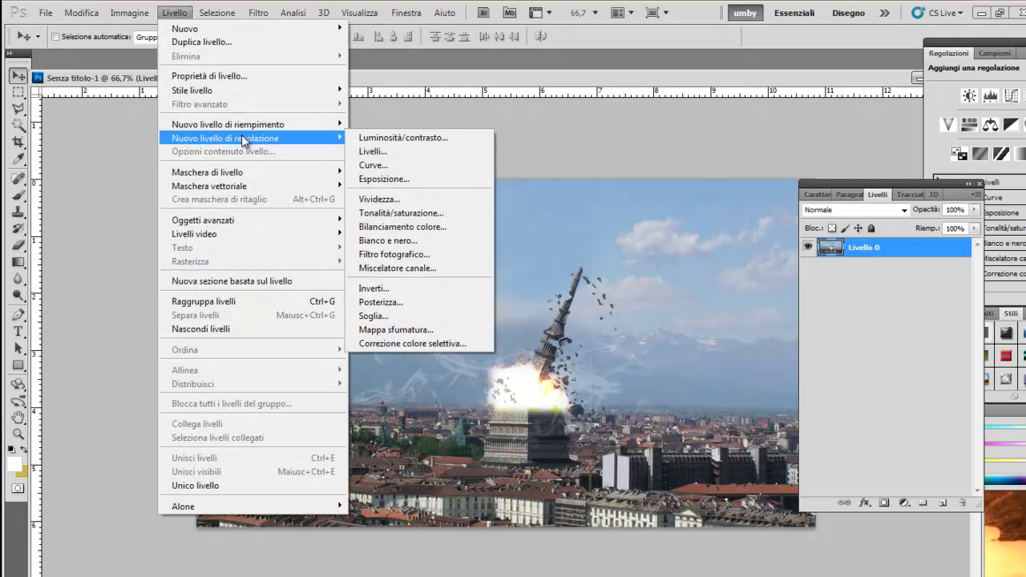
pyautogui.moveTo(225, 138)
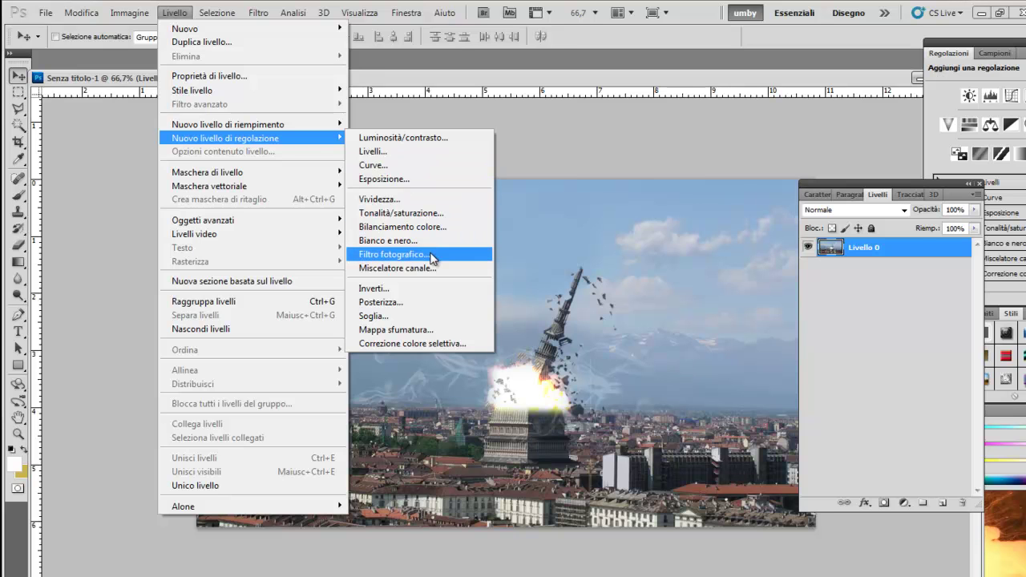
pyautogui.click(413, 255)
pyautogui.click(503, 241)
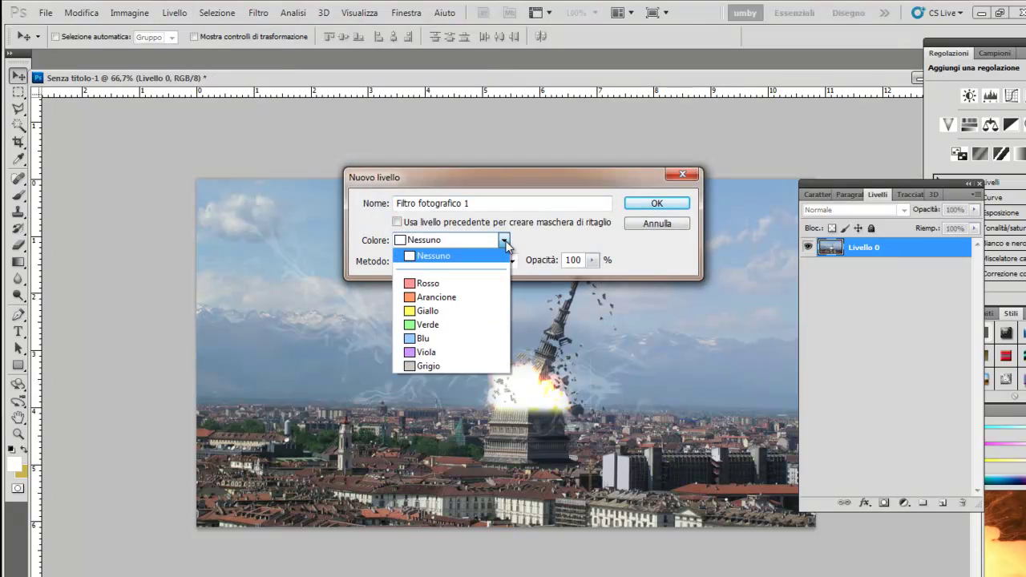
pyautogui.click(495, 284)
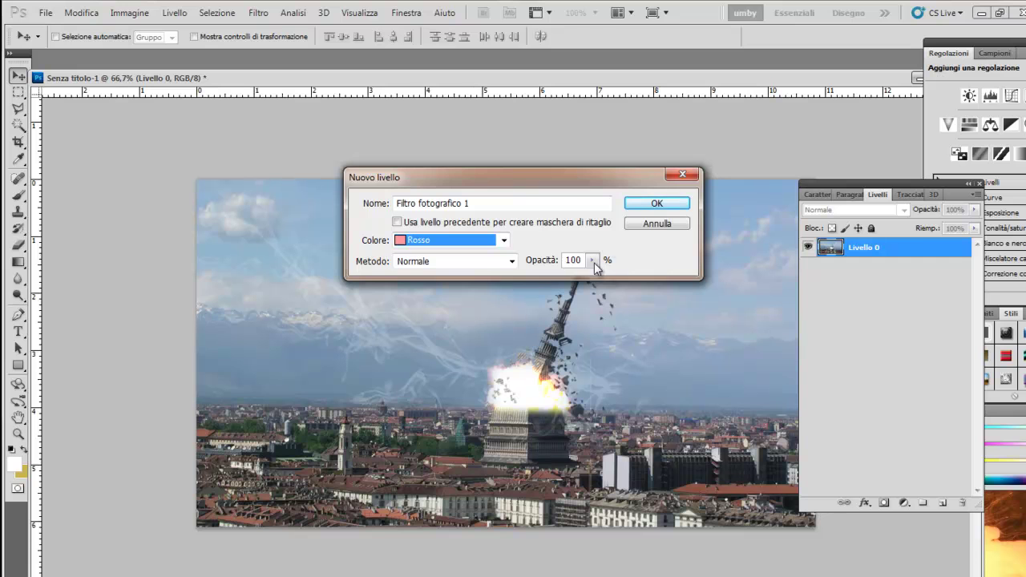
pyautogui.click(511, 261)
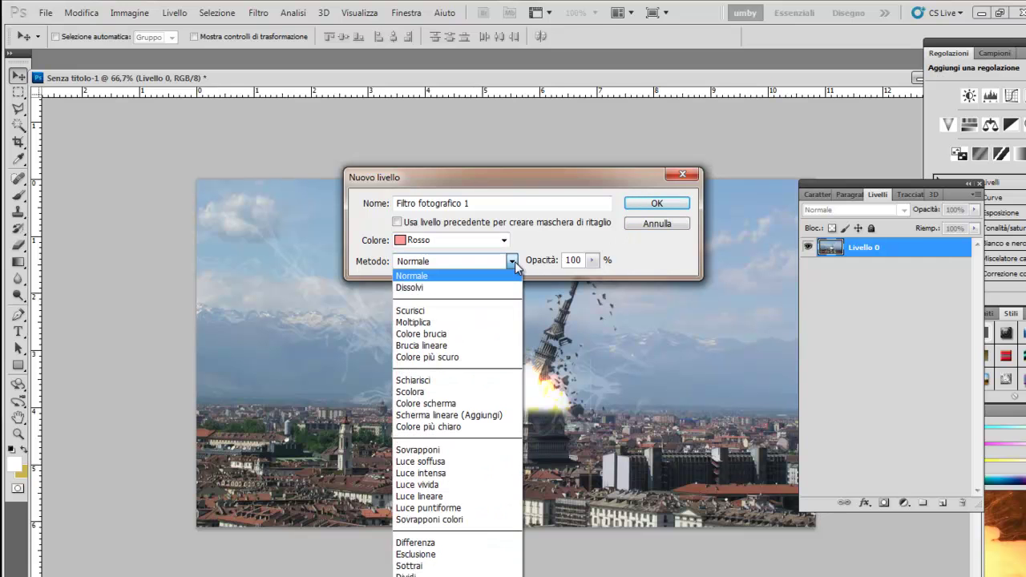
pyautogui.click(492, 323)
pyautogui.click(654, 205)
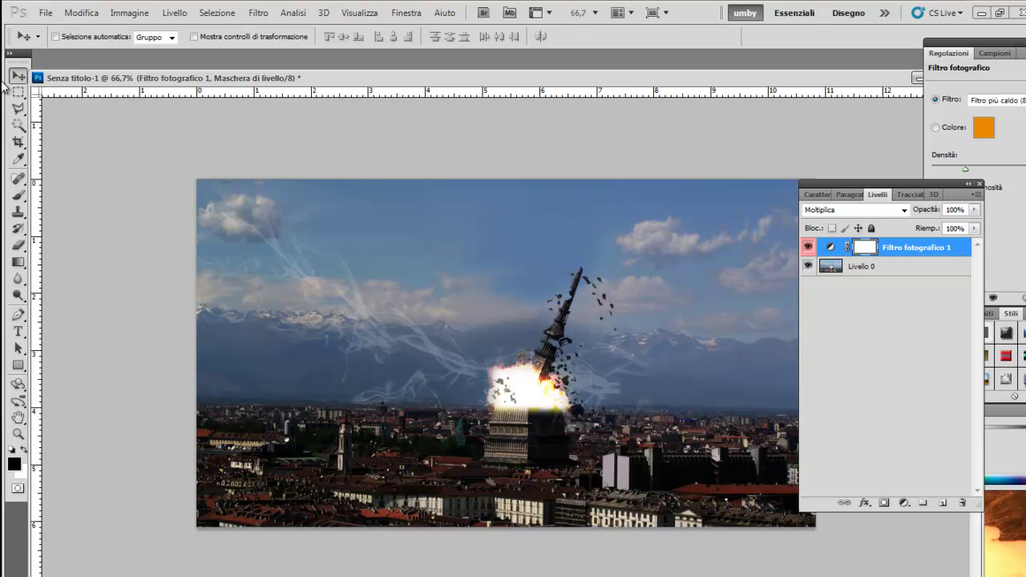
# Step: Copy the Grafica Veloce logo from Kaboom into the Turin document and re-dock its tab
pyautogui.moveTo(559, 80); pyautogui.dragTo(405, 92)
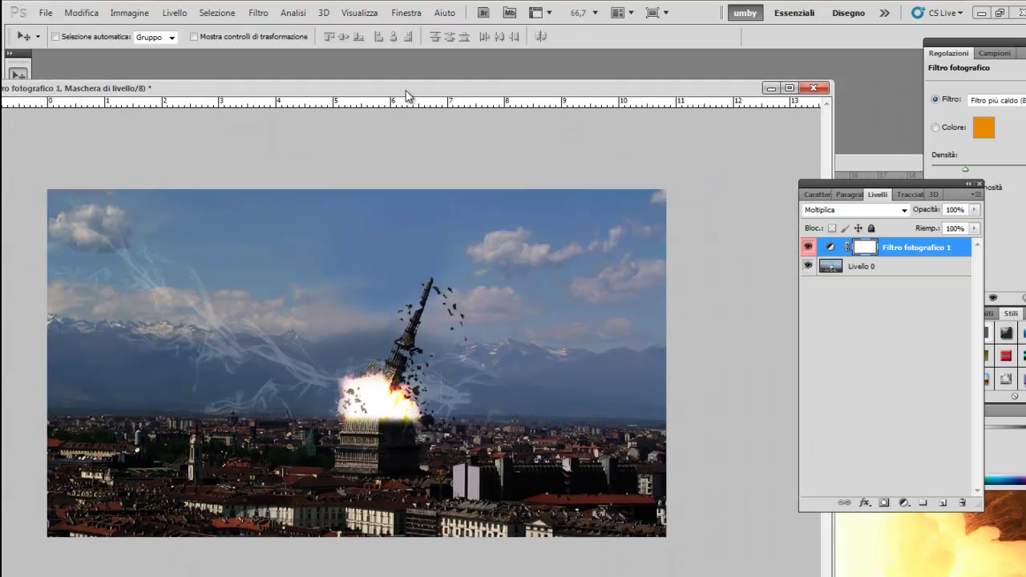
pyautogui.moveTo(826, 194); pyautogui.dragTo(974, 218)
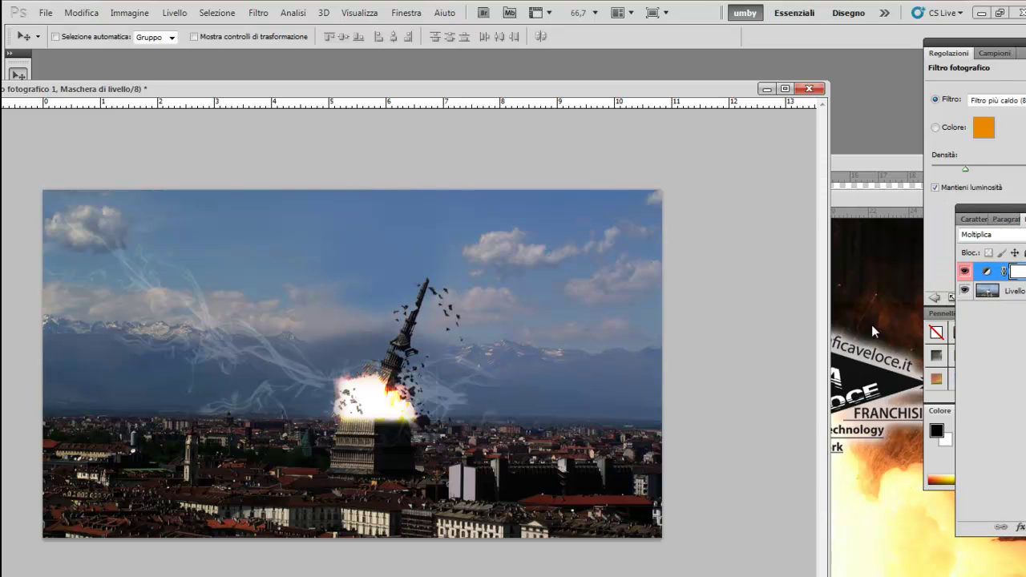
pyautogui.click(874, 353)
pyautogui.moveTo(826, 392); pyautogui.dragTo(525, 397)
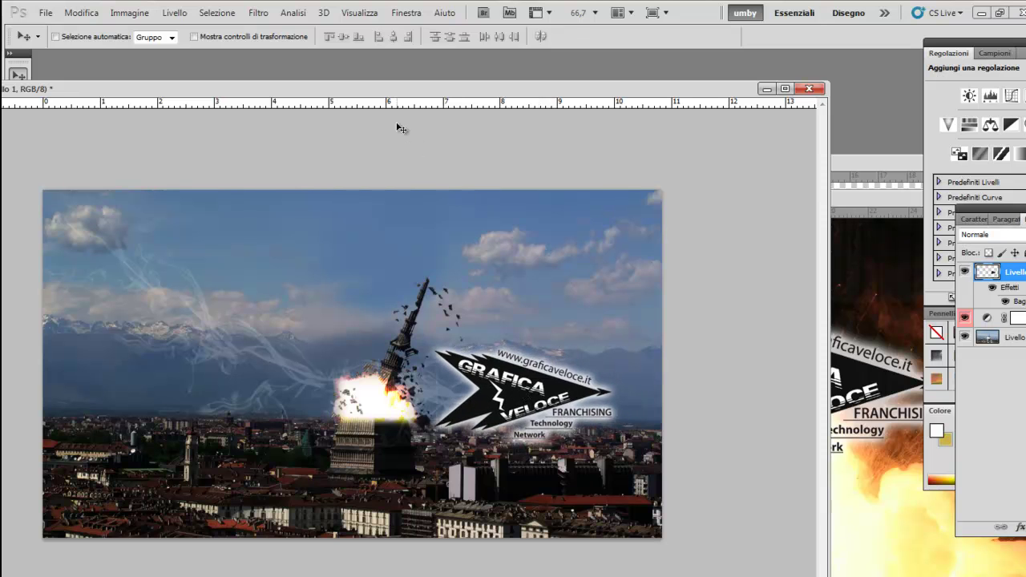
pyautogui.moveTo(405, 94); pyautogui.dragTo(556, 98)
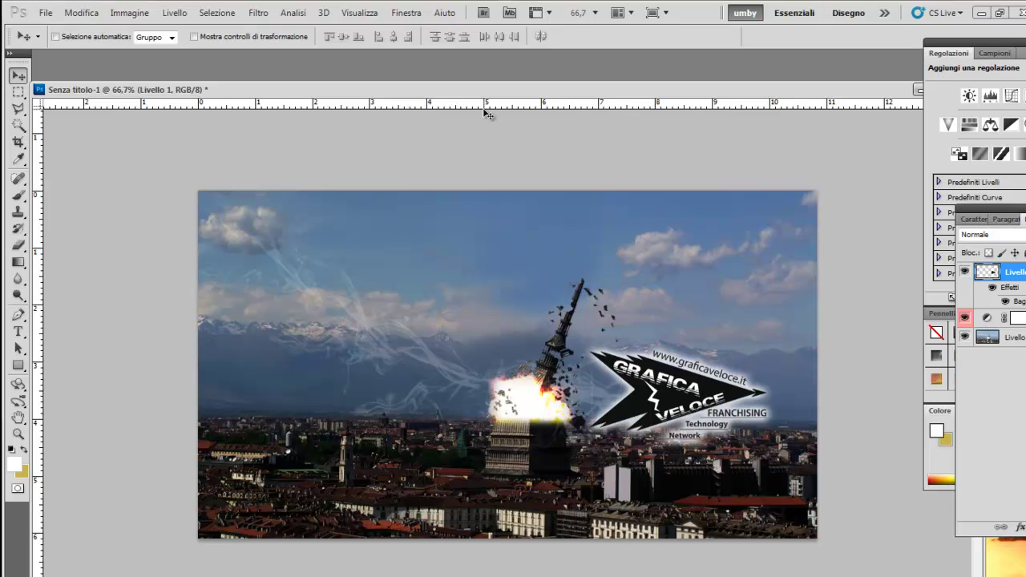
pyautogui.press('super')
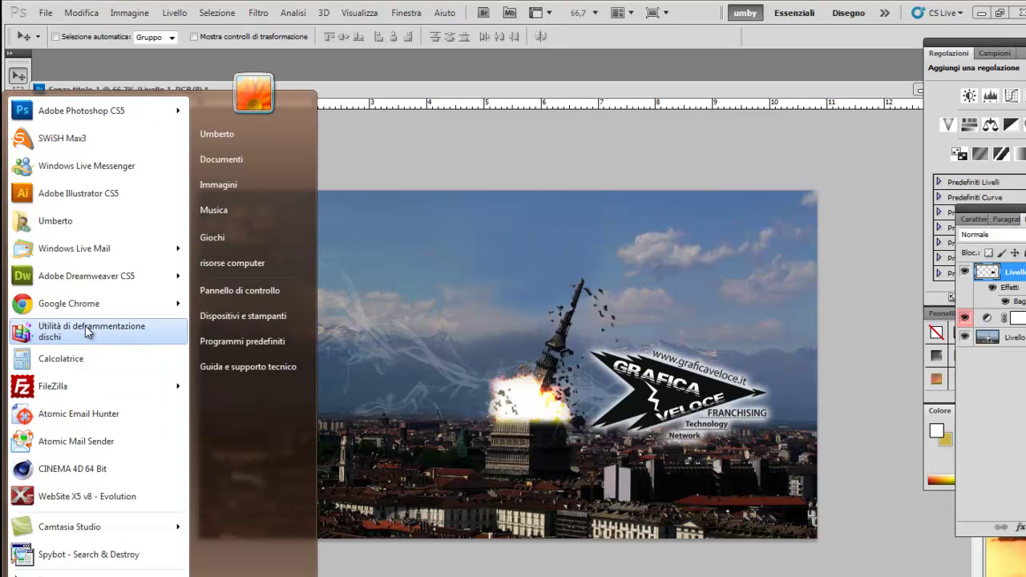
pyautogui.click(87, 303)
pyautogui.click(501, 53)
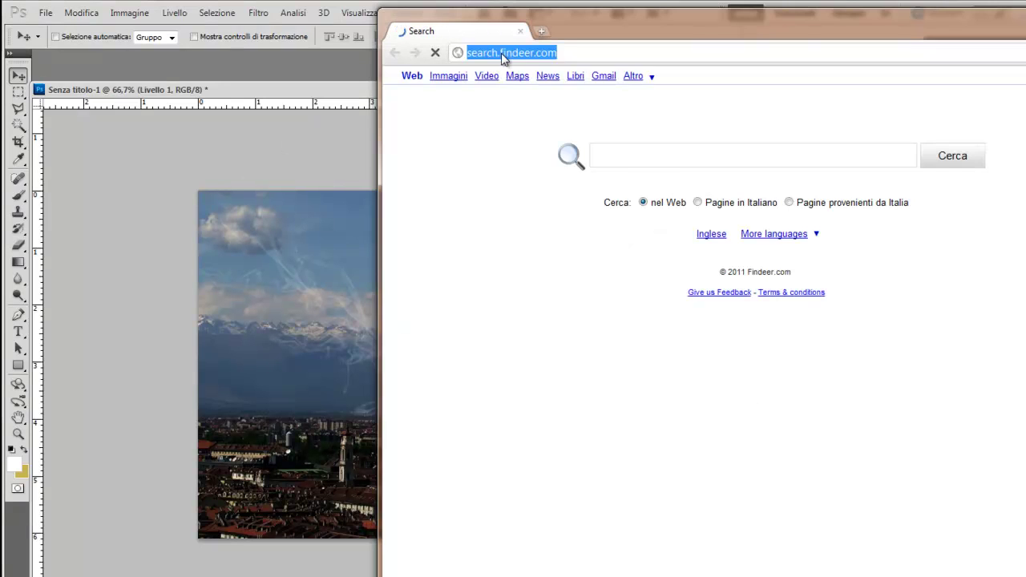
pyautogui.write('www.g')
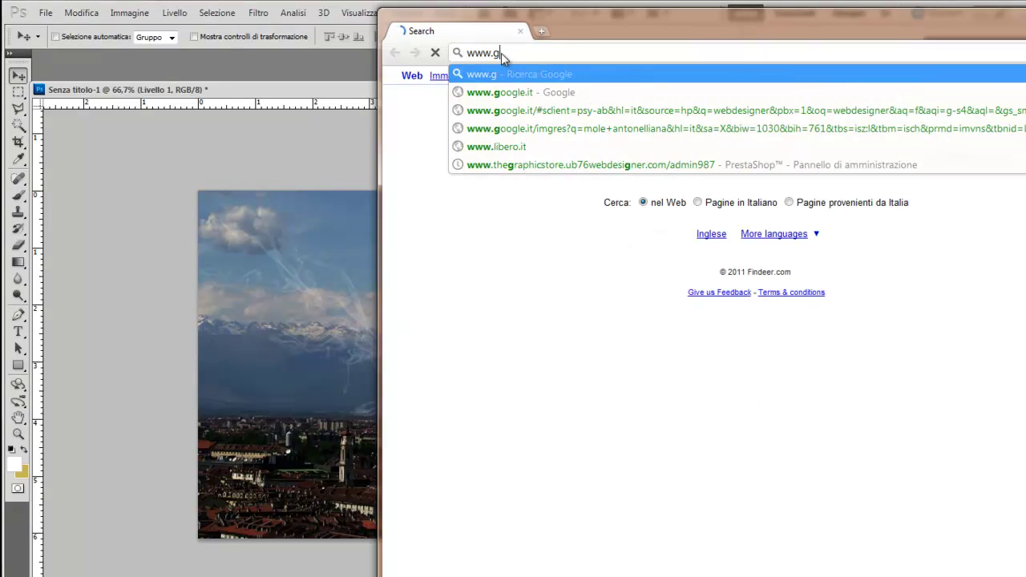
pyautogui.write('raficaveloce.it')
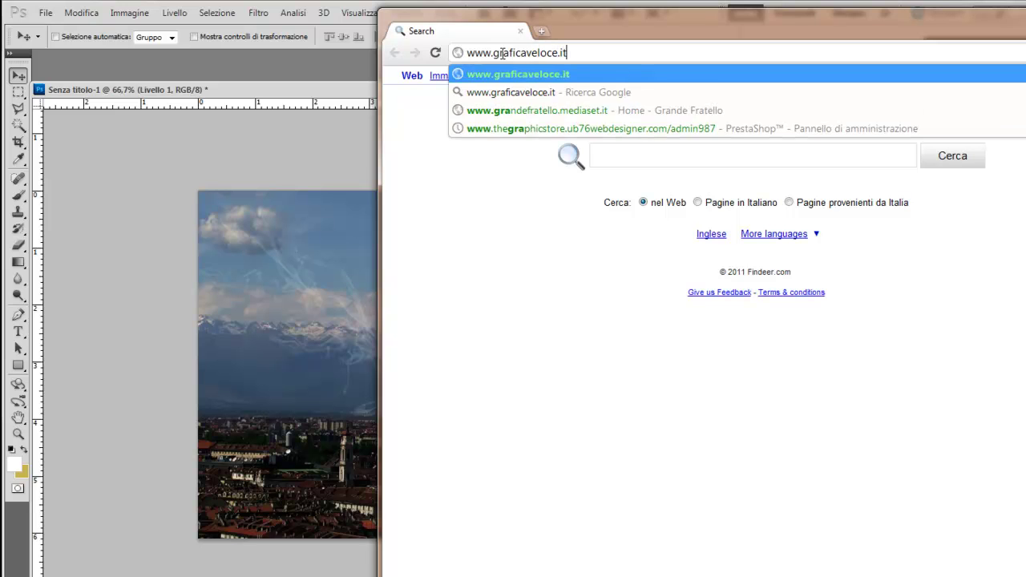
pyautogui.press('Return')
pyautogui.moveTo(693, 32); pyautogui.dragTo(457, 28)
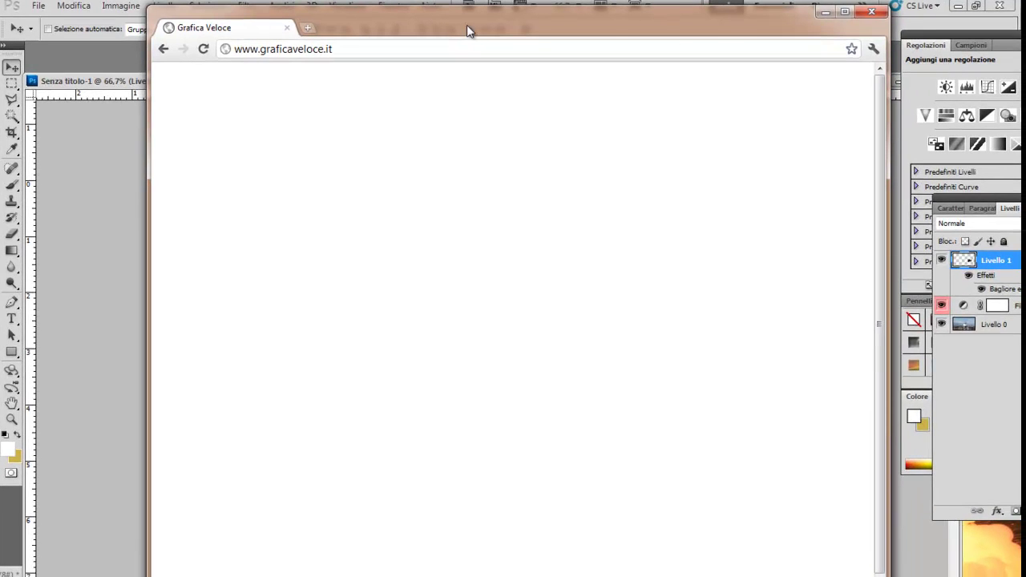
pyautogui.click(845, 11)
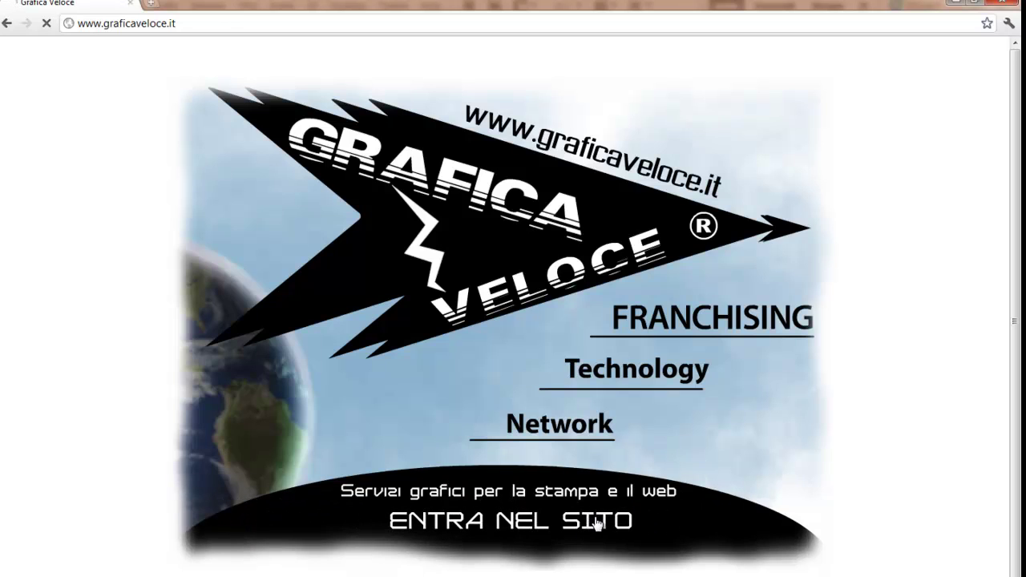
# Step: Enter the site, open the contatti page, and select the address and phone block
pyautogui.click(597, 523)
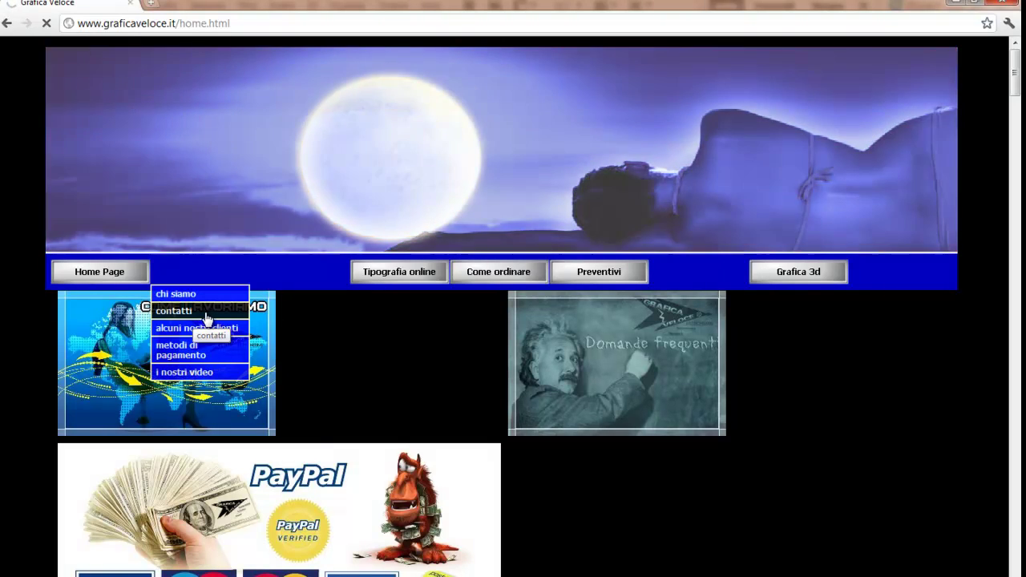
pyautogui.click(205, 313)
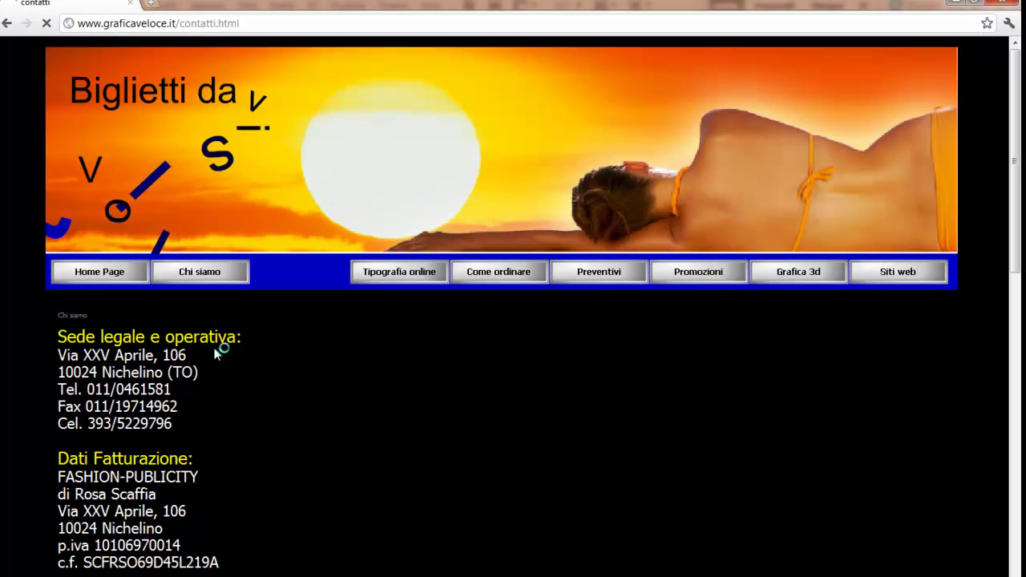
pyautogui.scroll(-2, 216, 353)
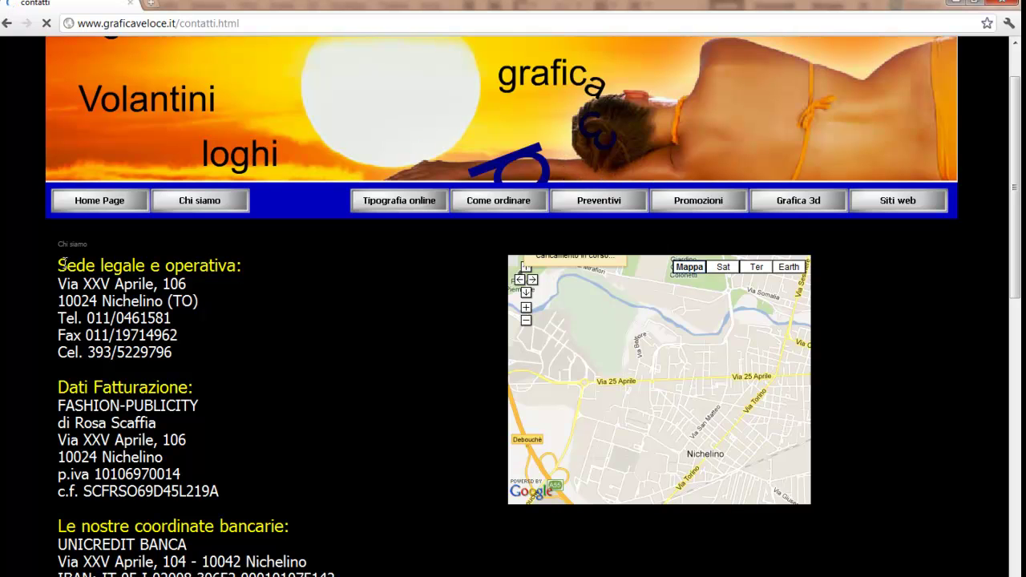
pyautogui.tripleClick(129, 313)
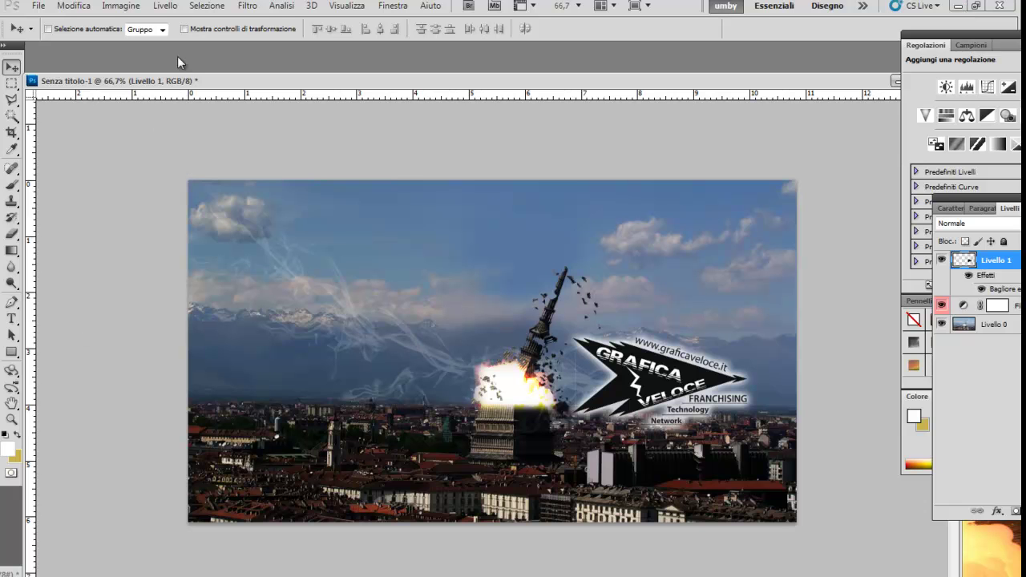
# Step: Draw a wide rectangle band across the bottom of the image with the Rectangle tool
pyautogui.moveTo(198, 85); pyautogui.dragTo(225, 75)
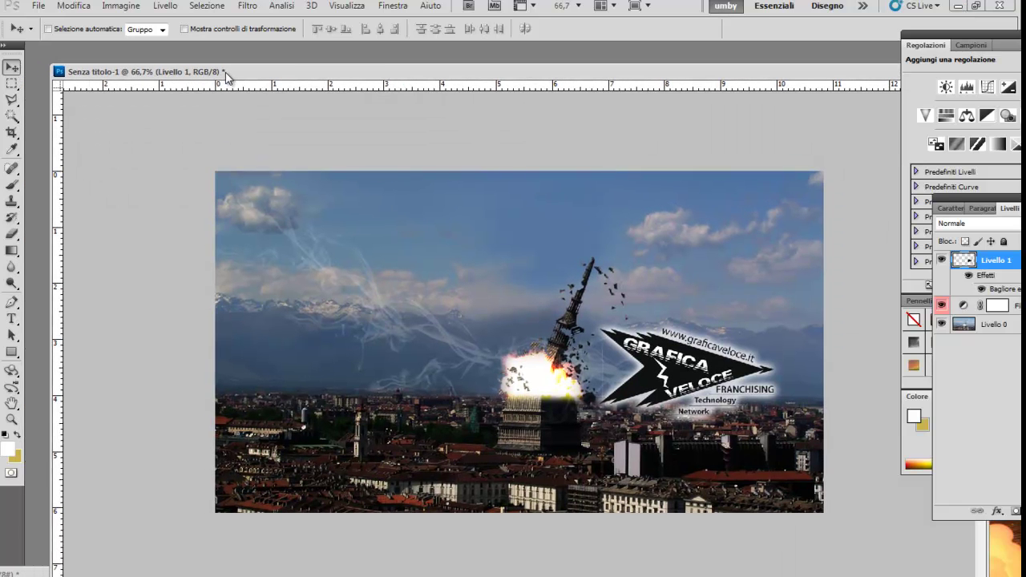
pyautogui.moveTo(8, 364); pyautogui.dragTo(64, 348)
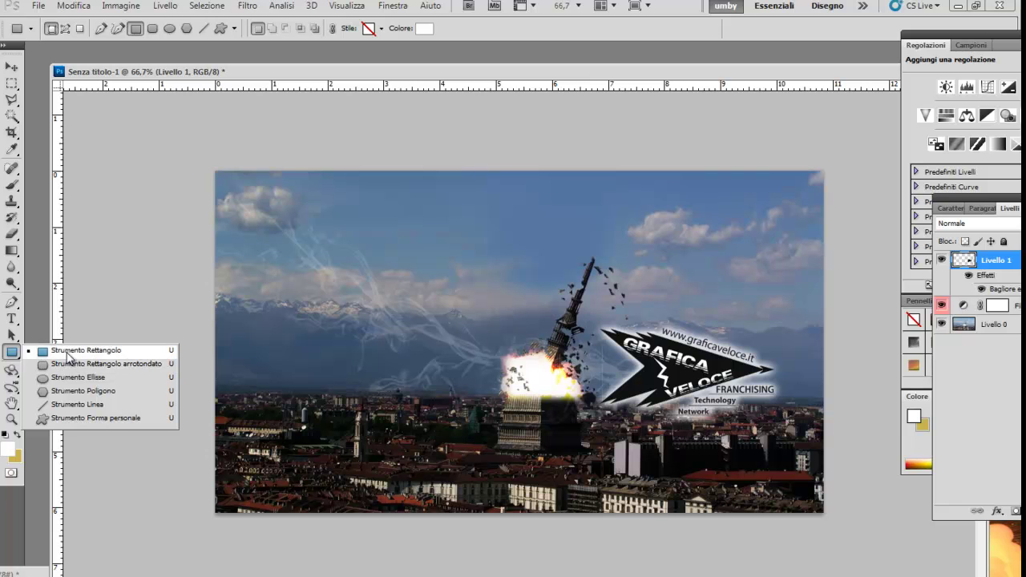
pyautogui.moveTo(195, 463); pyautogui.dragTo(901, 496)
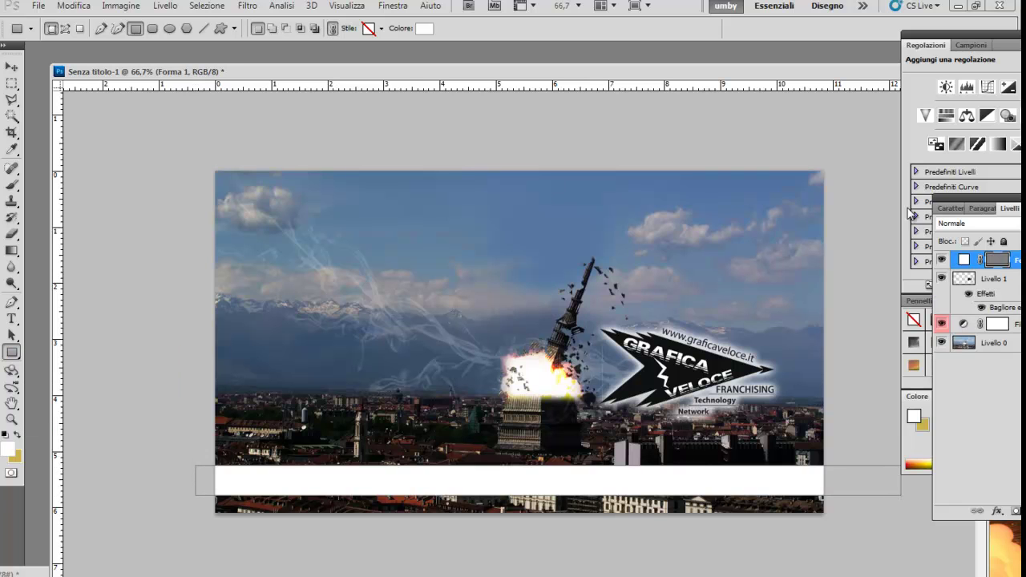
pyautogui.moveTo(967, 196); pyautogui.dragTo(507, 100)
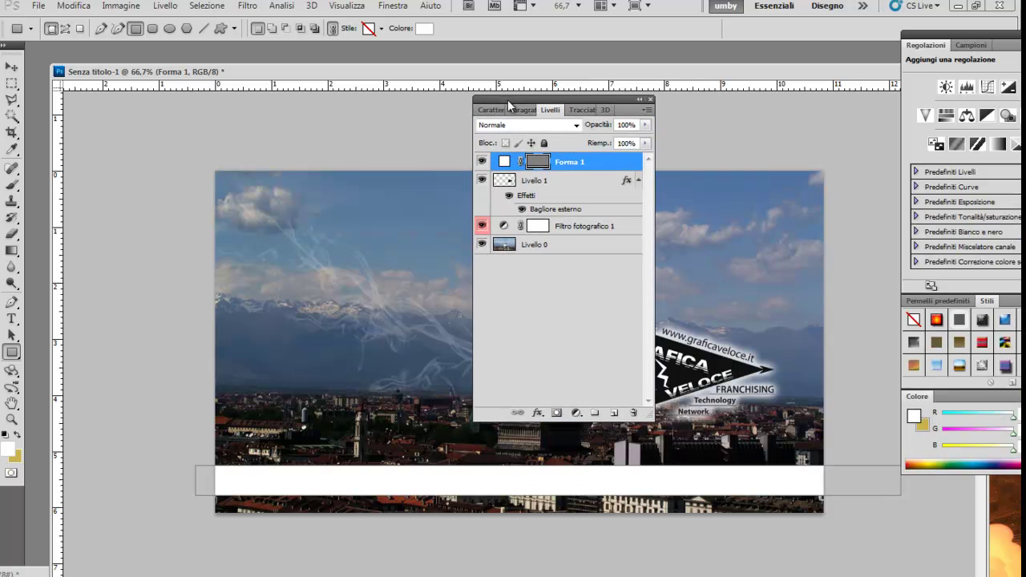
# Step: Try Schiarisci, Sovrapponi, Moltiplica, Colore scherma and Luce soffusa blends on the band
pyautogui.click(576, 126)
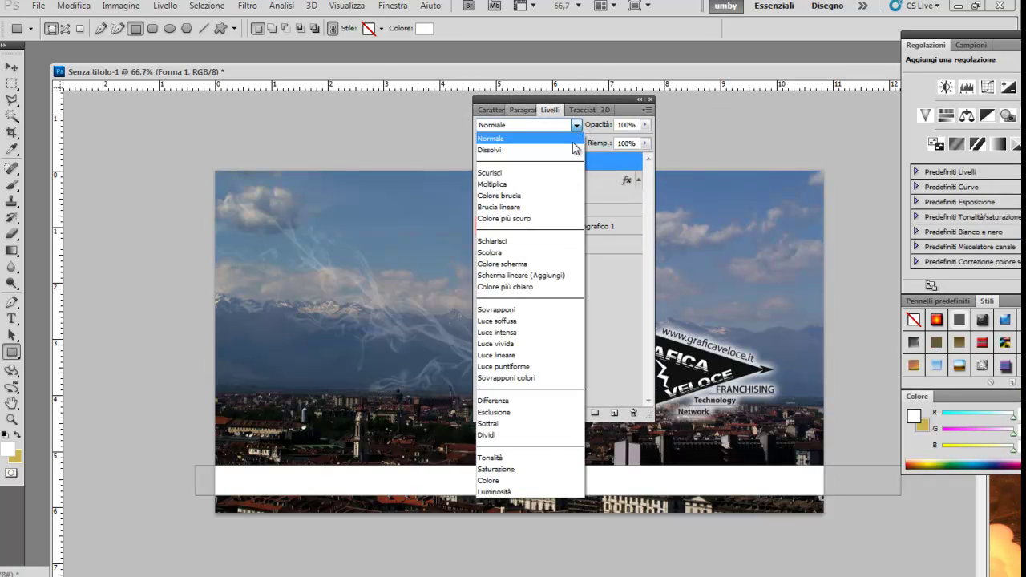
pyautogui.click(546, 242)
pyautogui.click(571, 126)
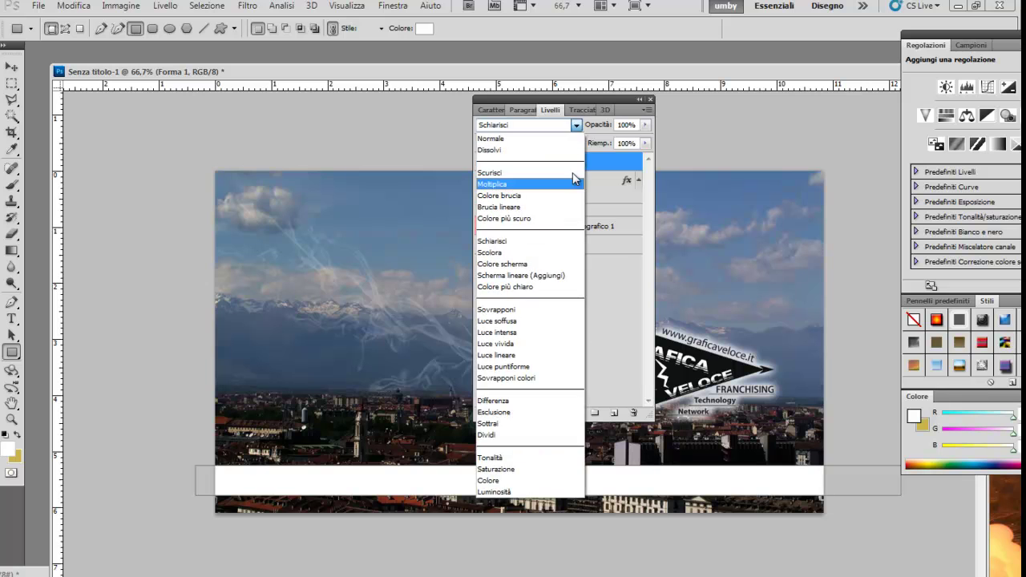
pyautogui.click(549, 308)
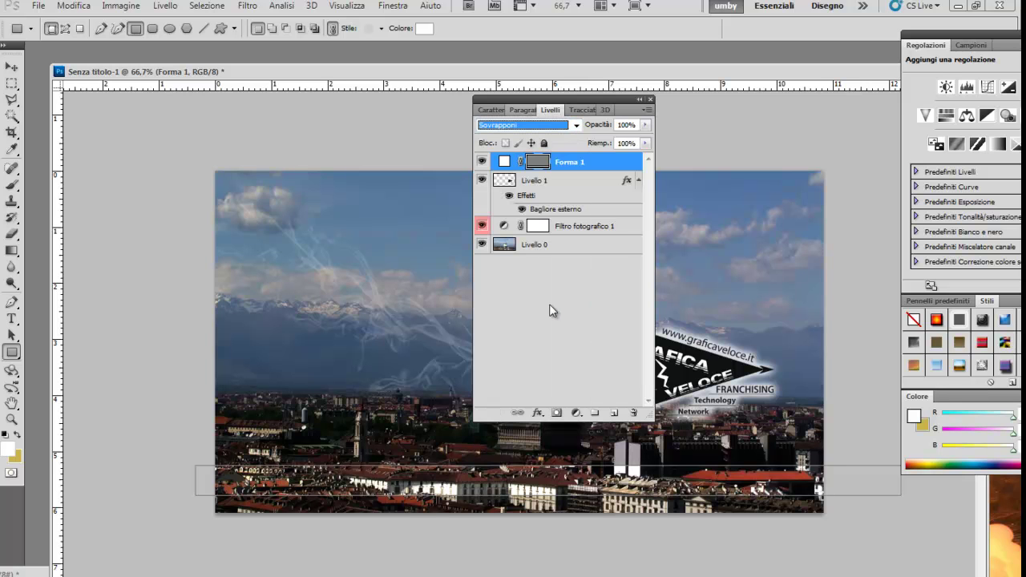
pyautogui.click(574, 128)
pyautogui.click(561, 183)
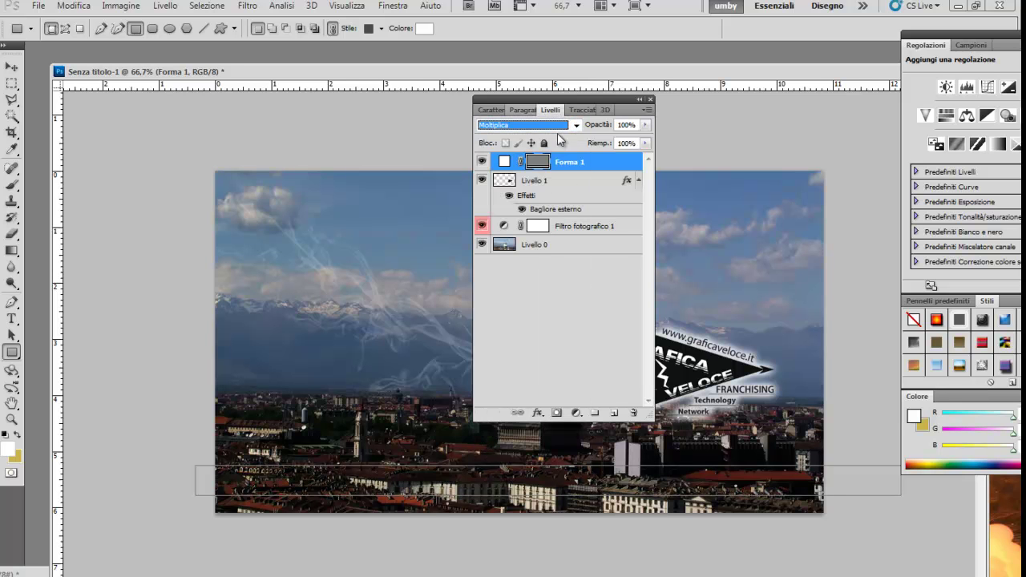
pyautogui.click(561, 126)
pyautogui.click(537, 263)
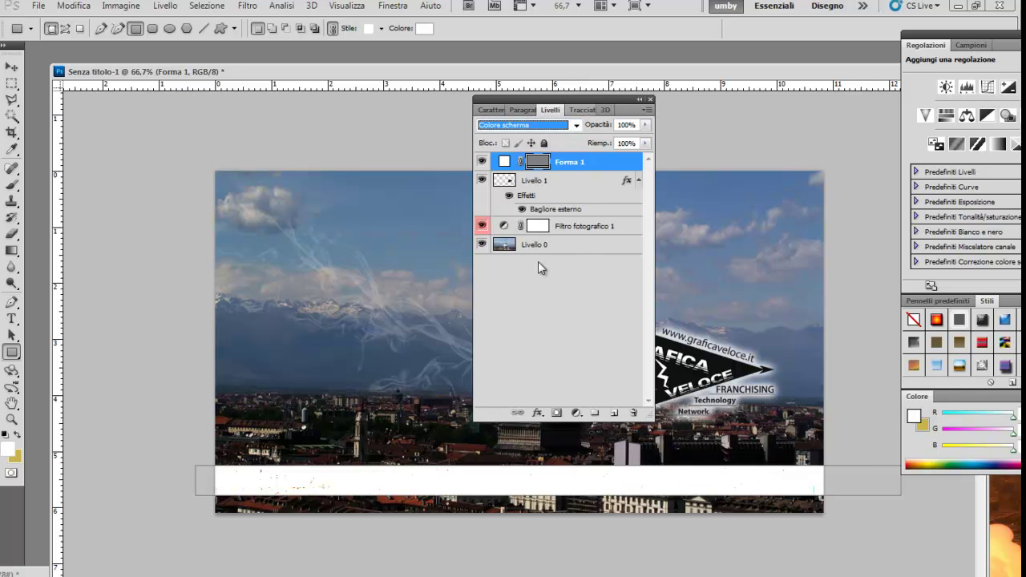
pyautogui.click(575, 126)
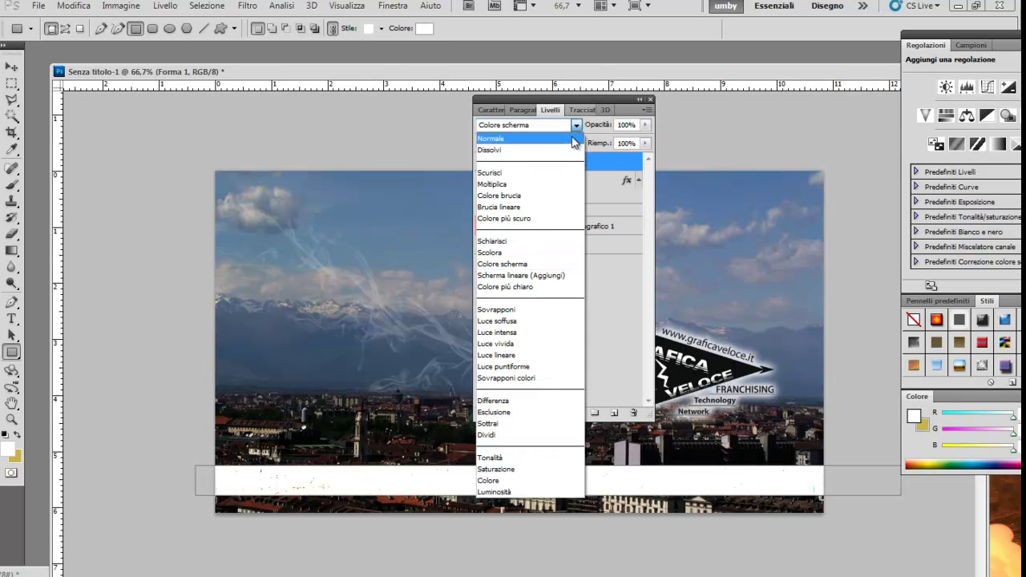
pyautogui.click(537, 321)
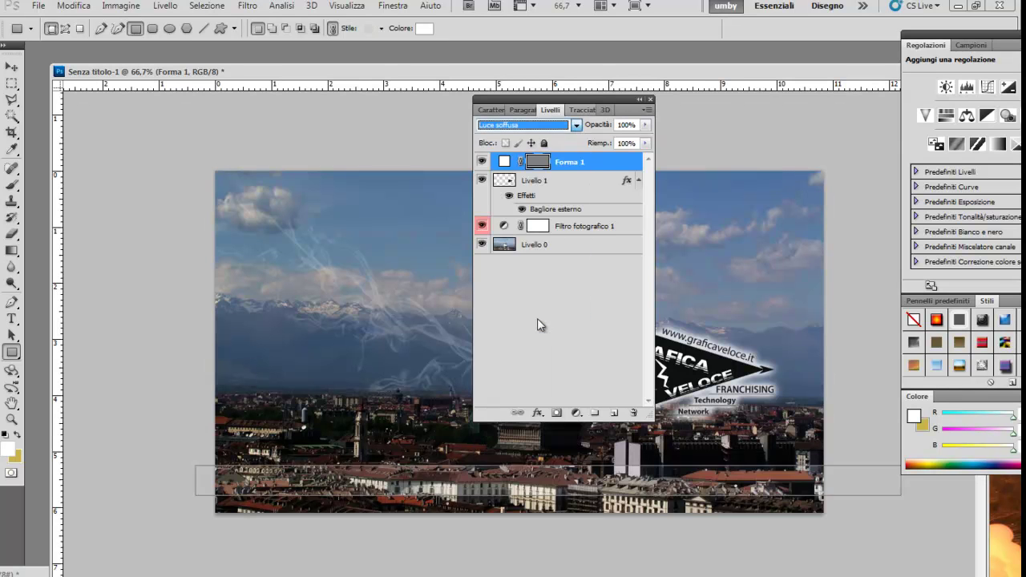
pyautogui.click(576, 126)
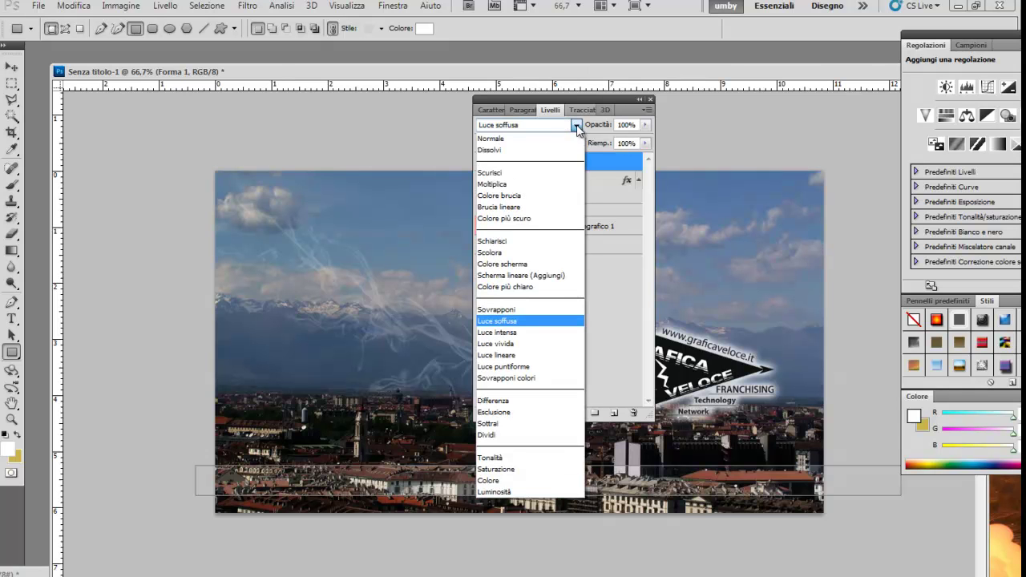
pyautogui.click(661, 156)
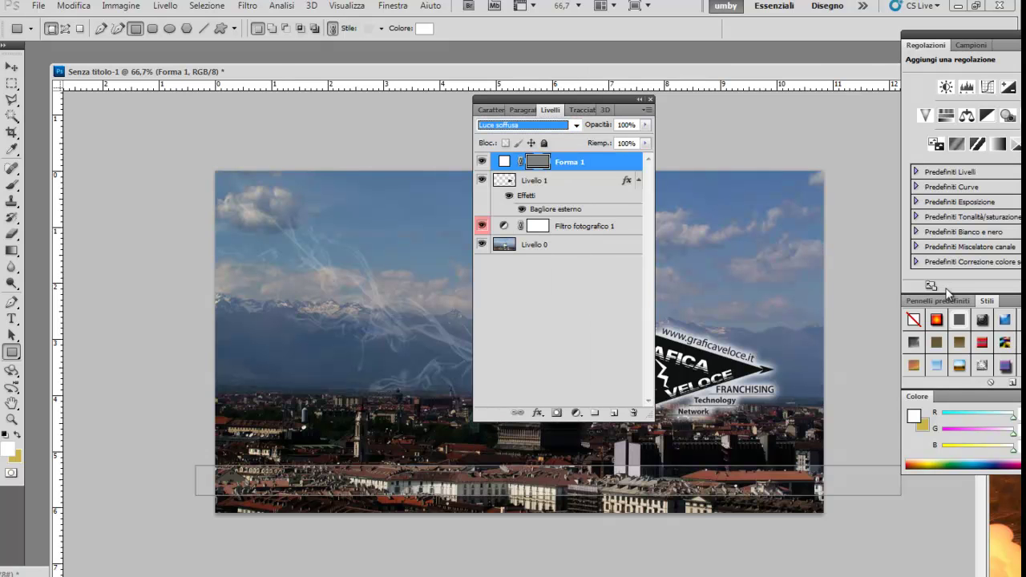
# Step: Set the band's blending back to Normale
pyautogui.click(11, 68)
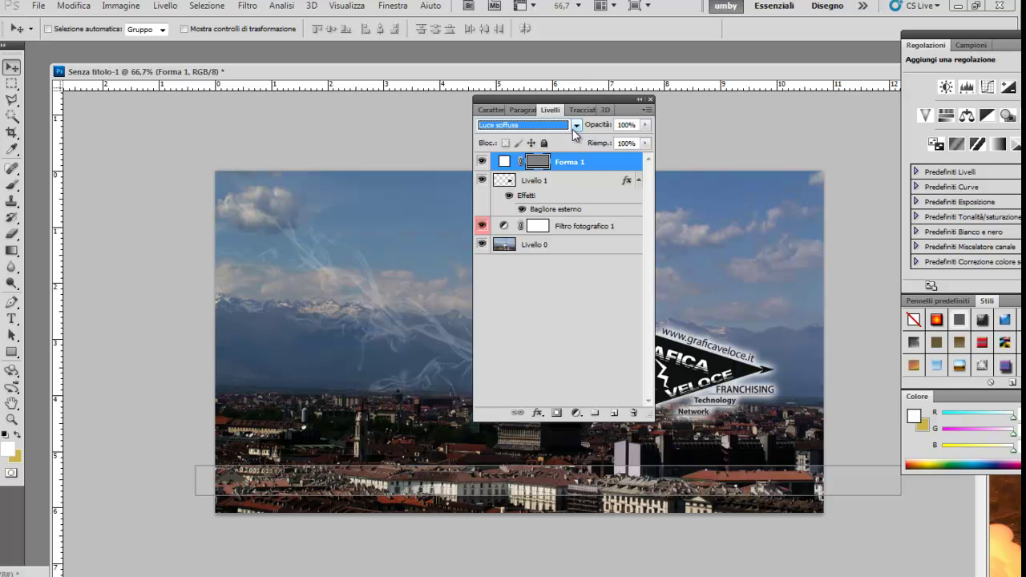
pyautogui.click(574, 126)
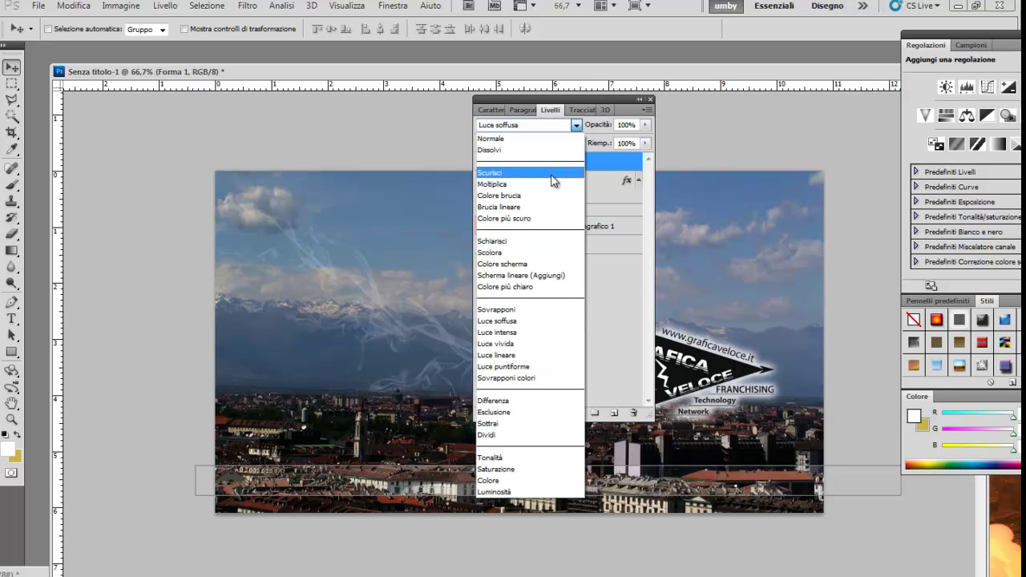
pyautogui.click(550, 140)
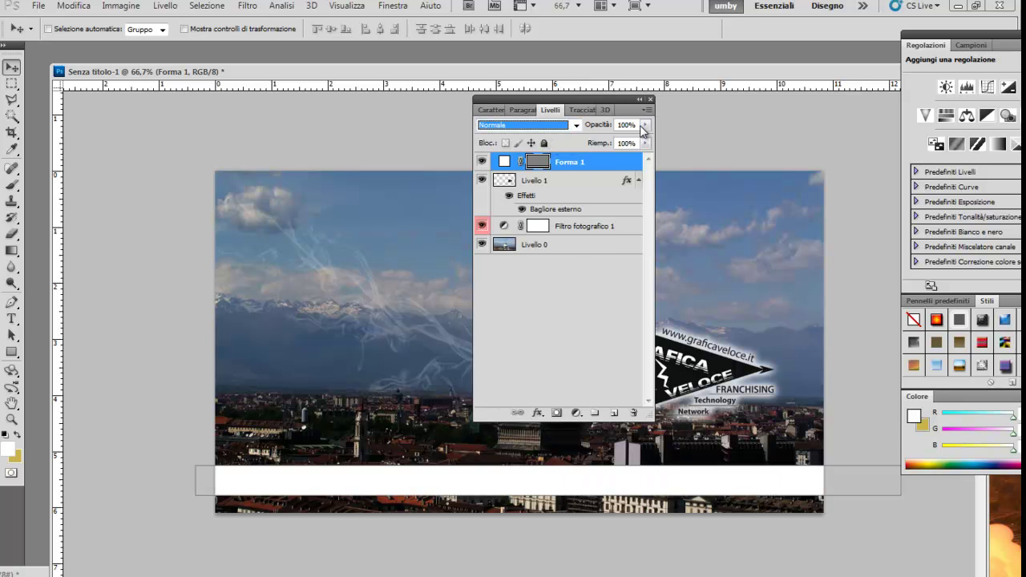
pyautogui.click(644, 126)
# Step: Make the white band about half transparent and set the foreground colour to black
pyautogui.moveTo(646, 139); pyautogui.dragTo(605, 139)
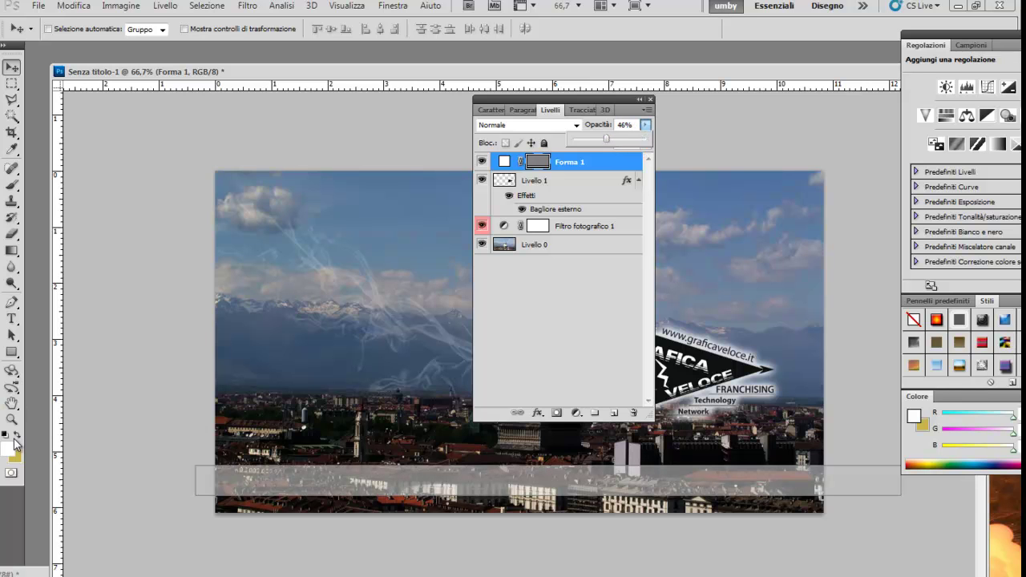
pyautogui.click(8, 448)
pyautogui.moveTo(641, 433); pyautogui.dragTo(570, 481)
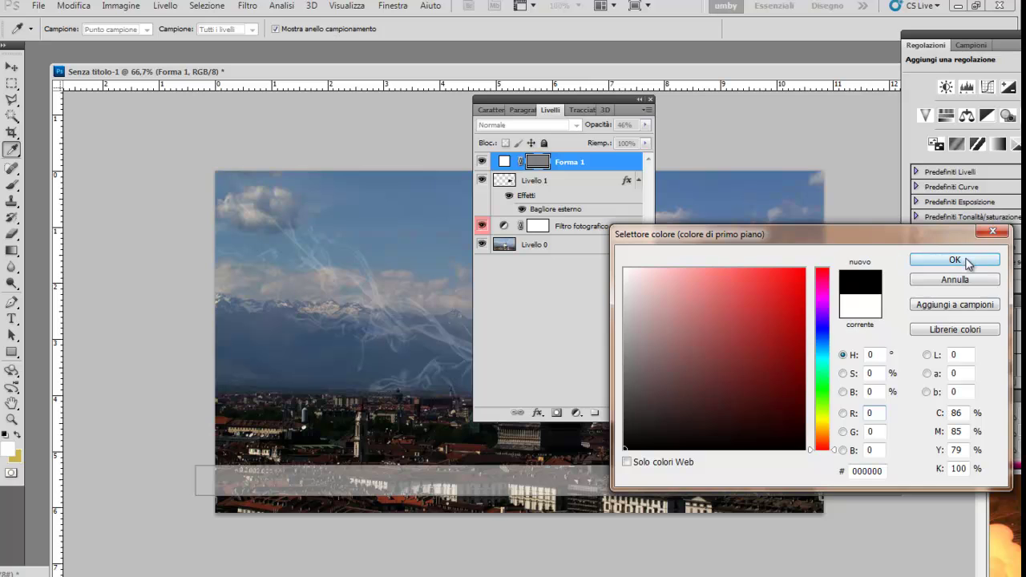
pyautogui.click(953, 259)
pyautogui.press('v')
pyautogui.moveTo(581, 95); pyautogui.dragTo(857, 111)
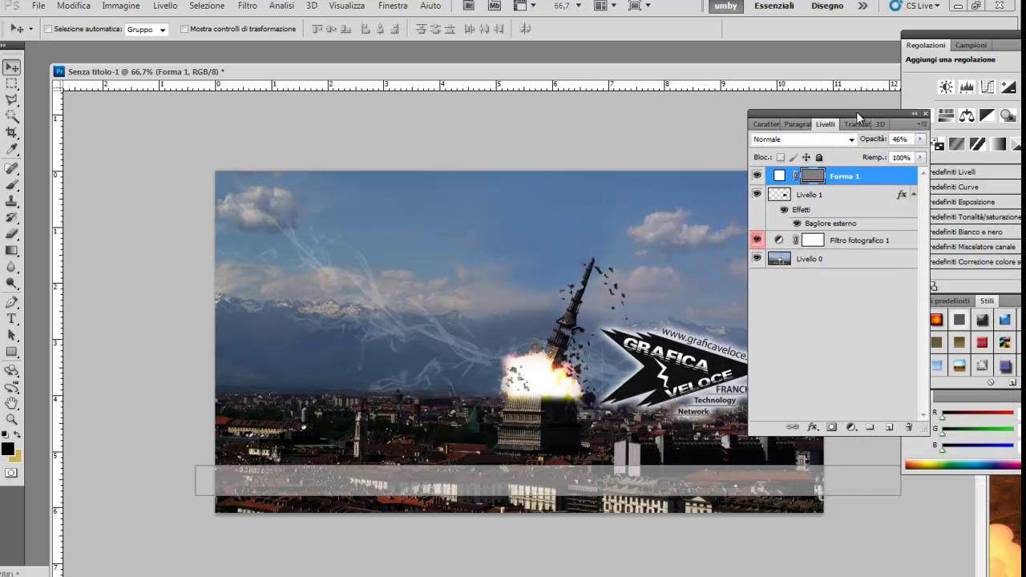
# Step: Paste the copied contact details as a new text block near the band
pyautogui.click(12, 318)
pyautogui.click(271, 420)
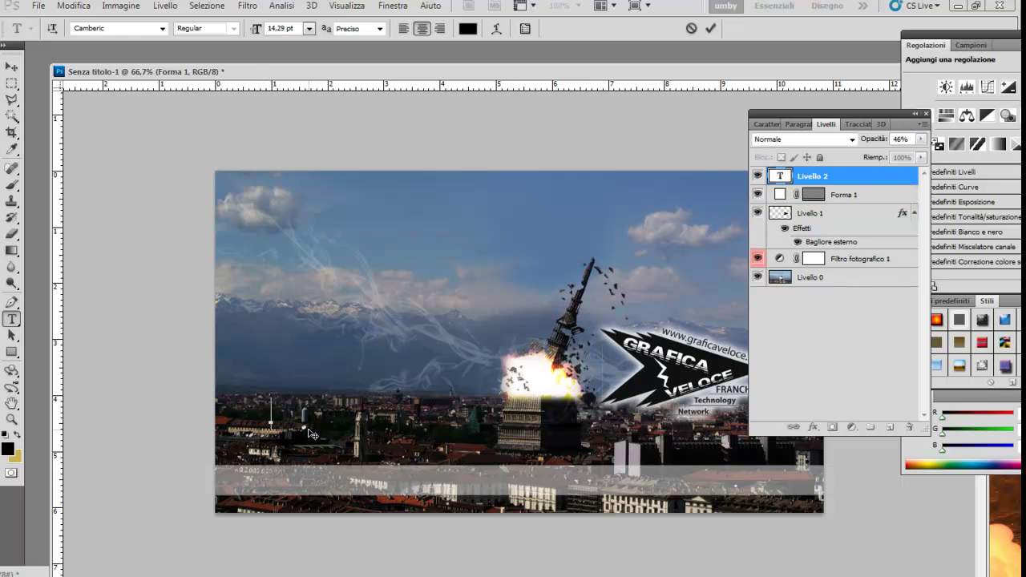
pyautogui.click(74, 5)
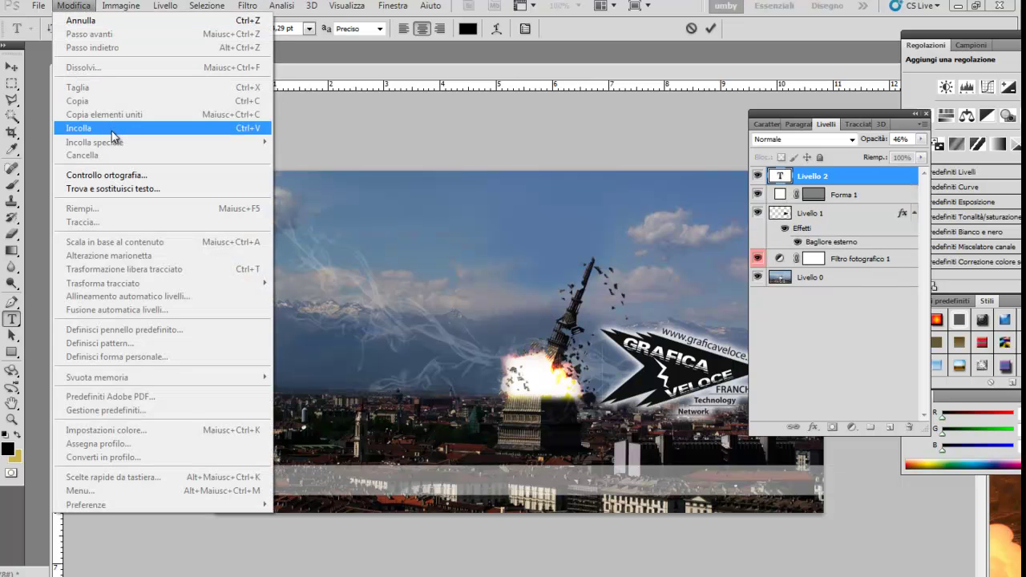
pyautogui.click(112, 130)
pyautogui.click(12, 66)
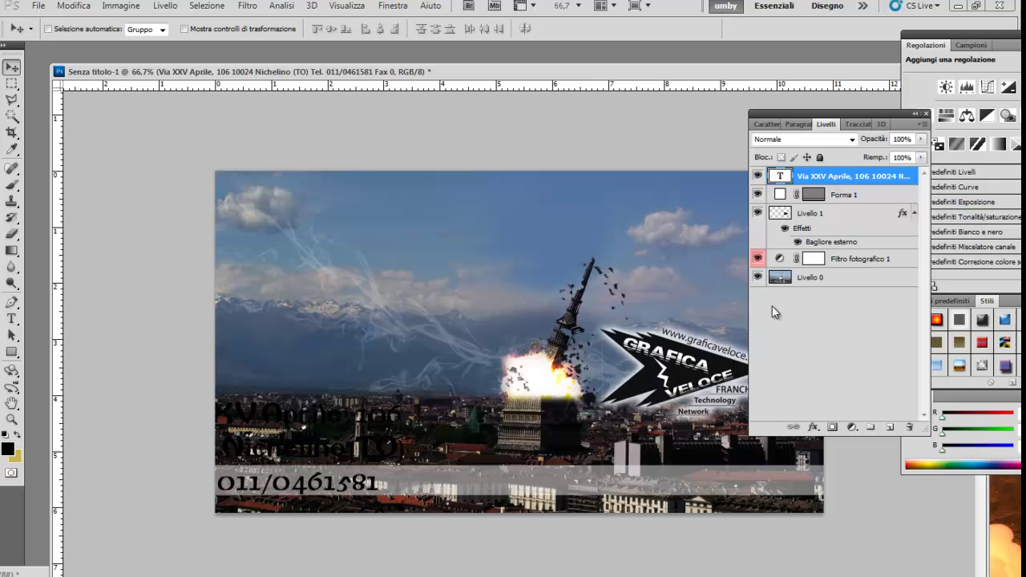
# Step: Set the contact text to 6 pt and move it down into the bottom band
pyautogui.doubleClick(779, 176)
pyautogui.click(309, 28)
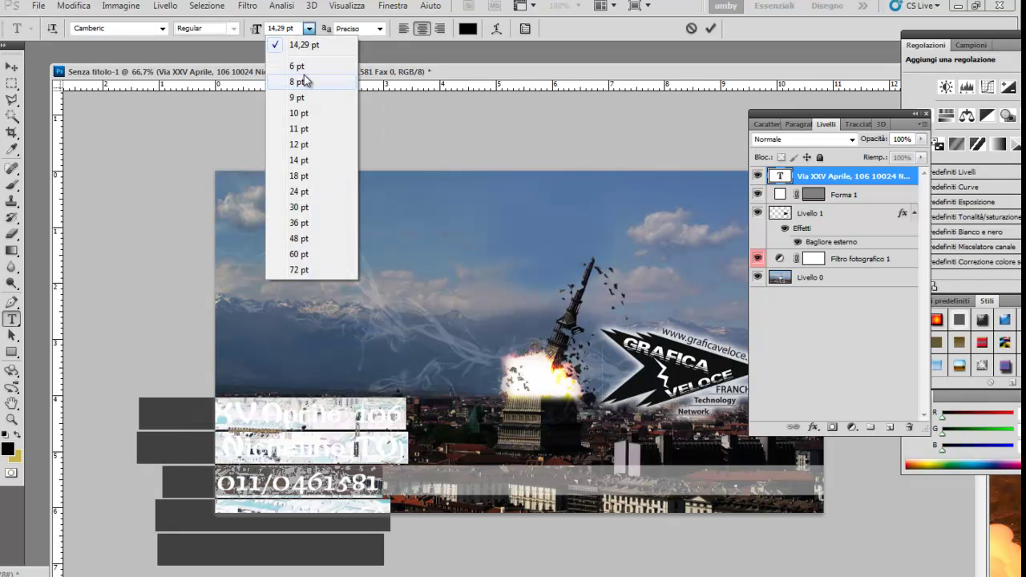
pyautogui.click(303, 68)
pyautogui.click(12, 66)
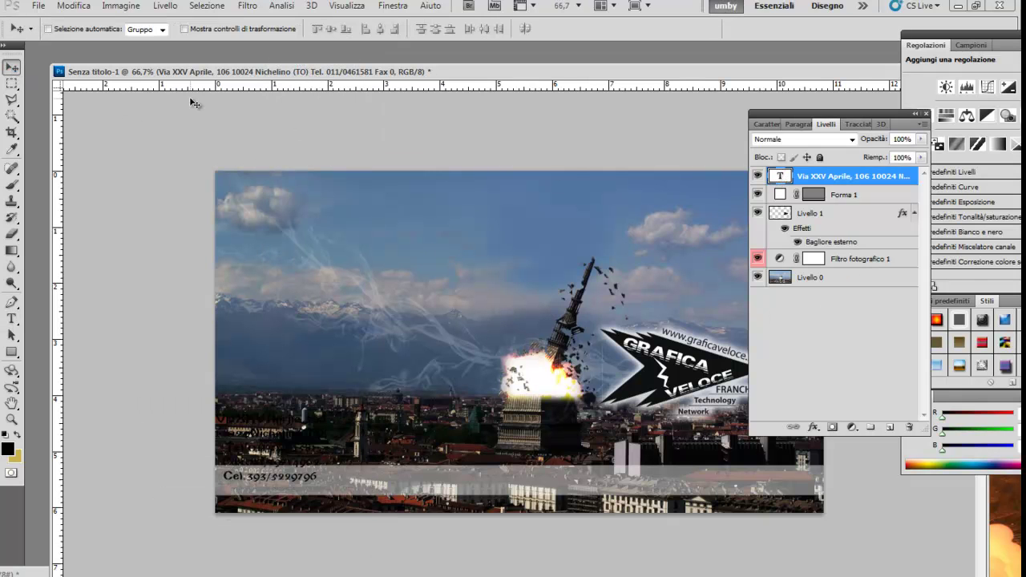
pyautogui.moveTo(291, 486)
pyautogui.mouseDown()
pyautogui.moveTo(335, 513)
pyautogui.moveTo(317, 544)
pyautogui.mouseUp()
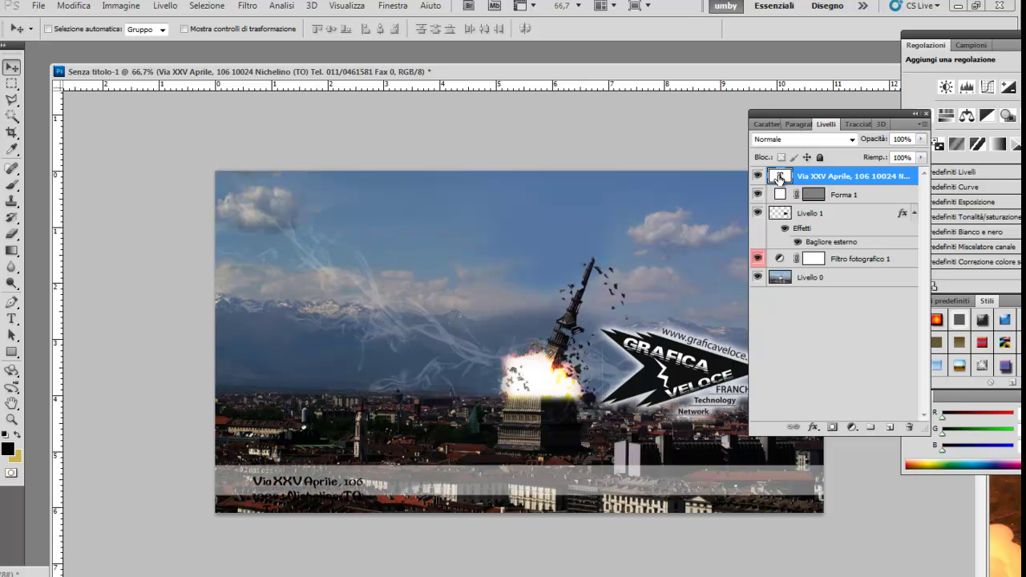
# Step: Prefix the text with 'GRAFICA VELOCE -' and join town, phone, fax and mobile lines with dashes
pyautogui.doubleClick(779, 177)
pyautogui.click(251, 479)
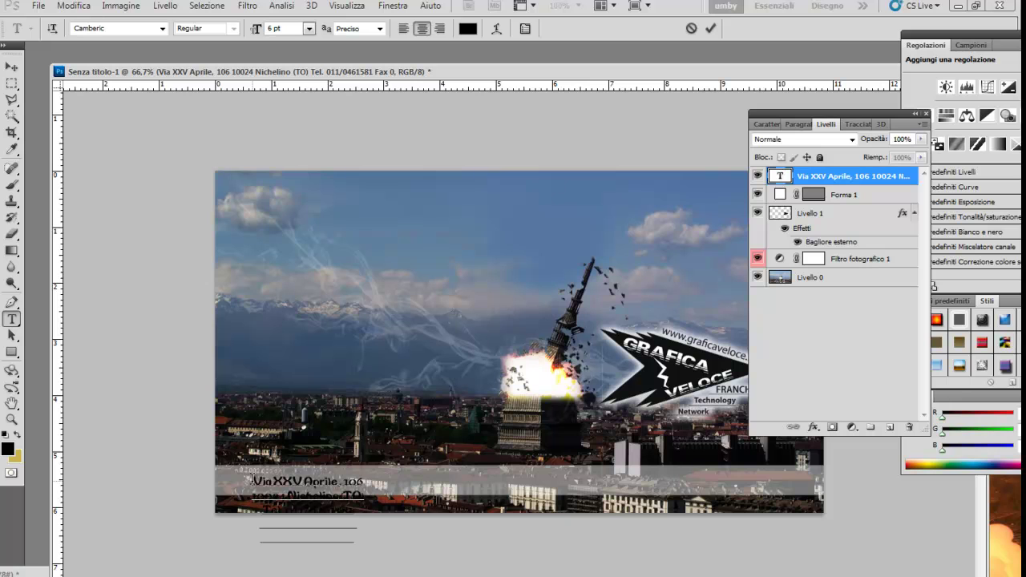
pyautogui.write('GRAFICA VELOCE ')
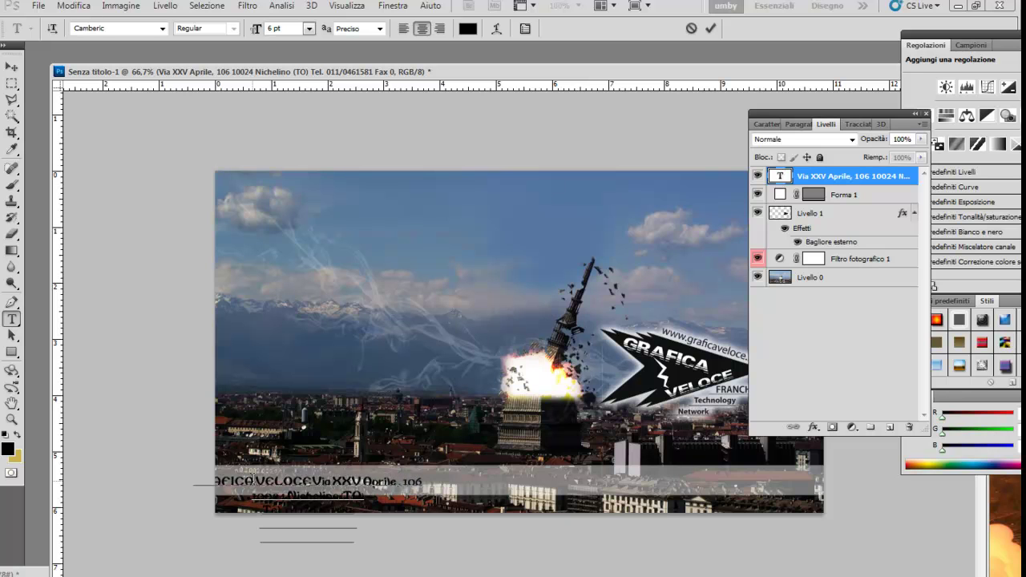
pyautogui.write('-')
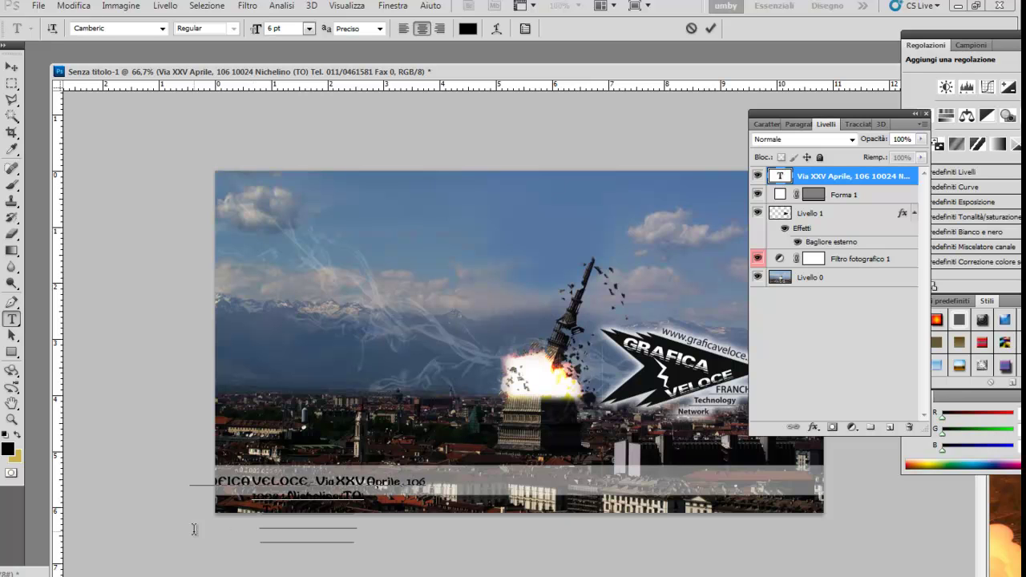
pyautogui.press('Delete')
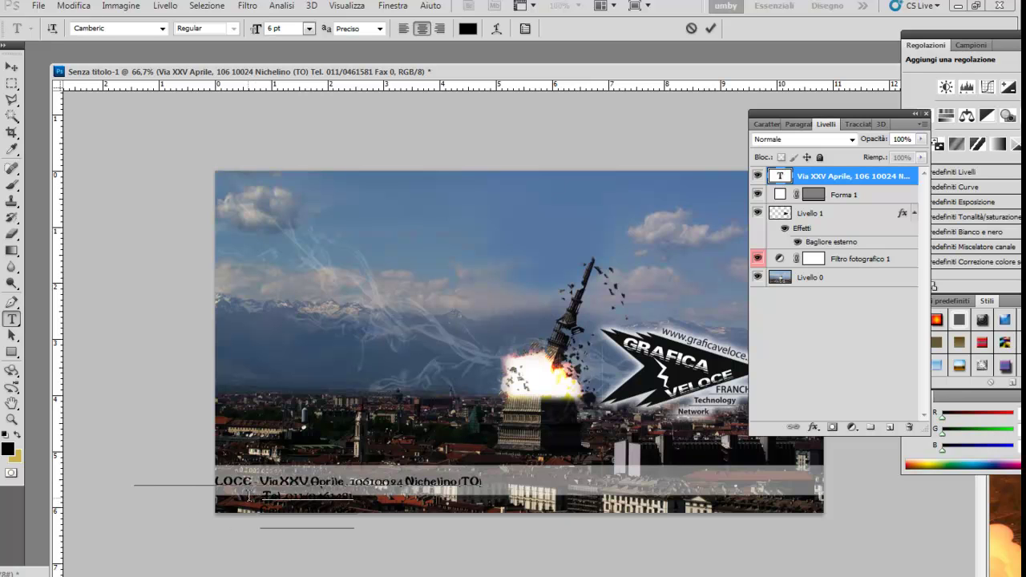
pyautogui.write('-')
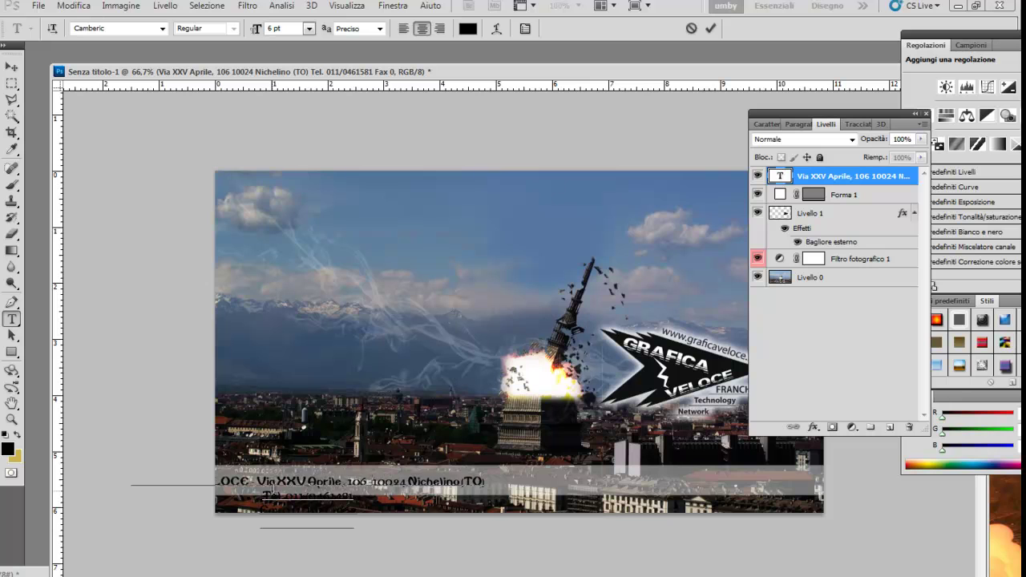
pyautogui.press('Delete')
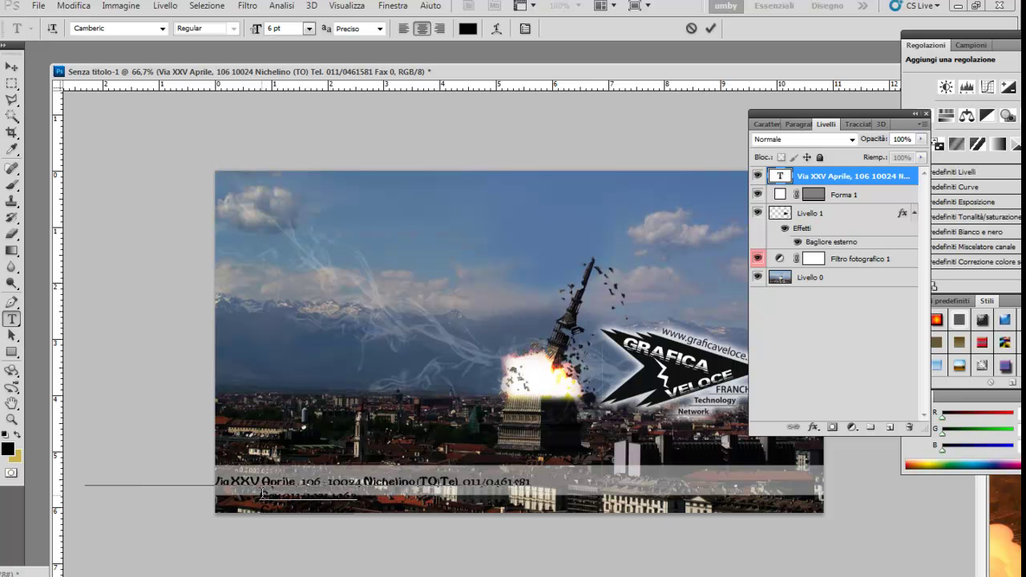
pyautogui.write('-')
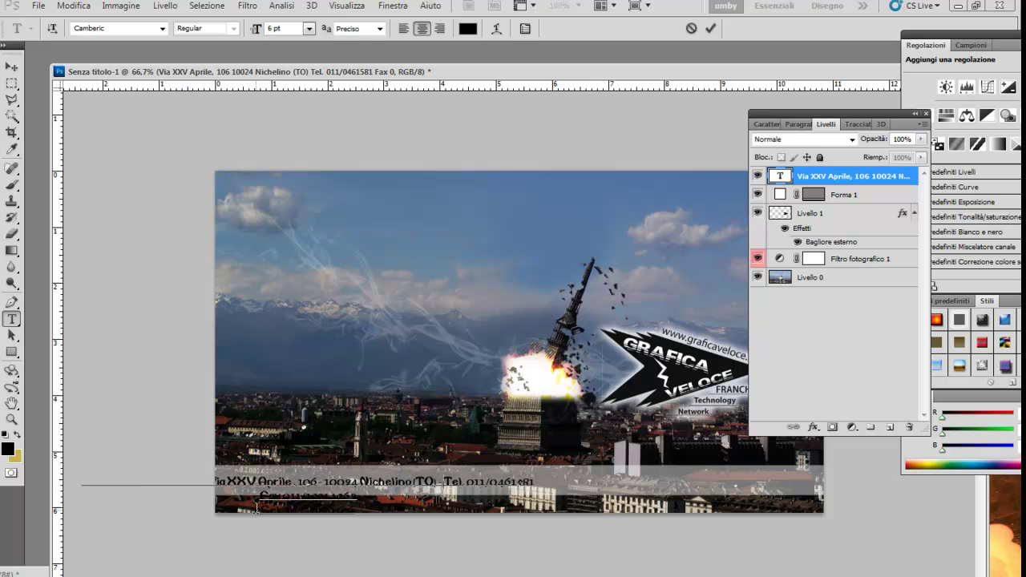
pyautogui.press('Delete')
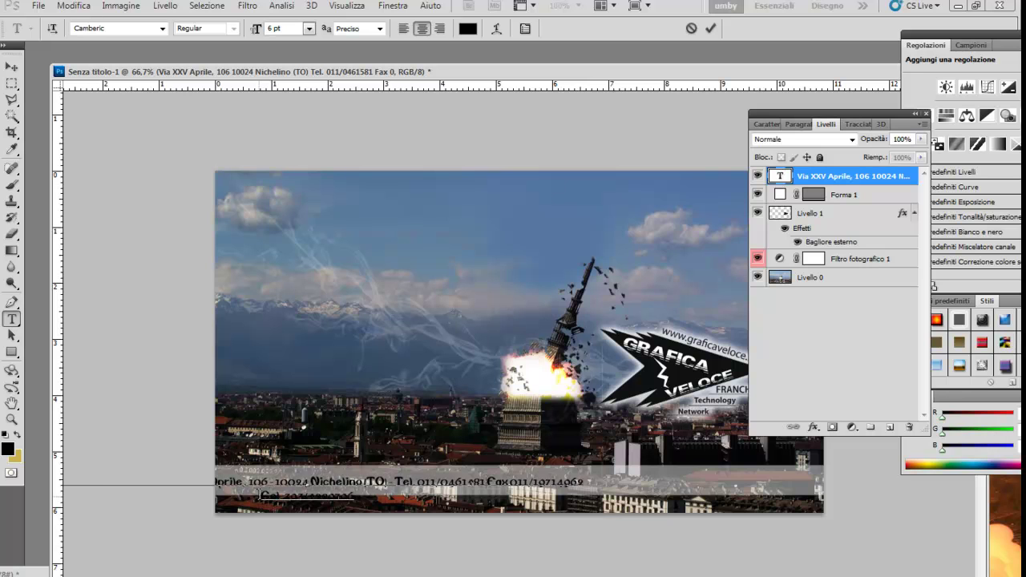
pyautogui.write('-')
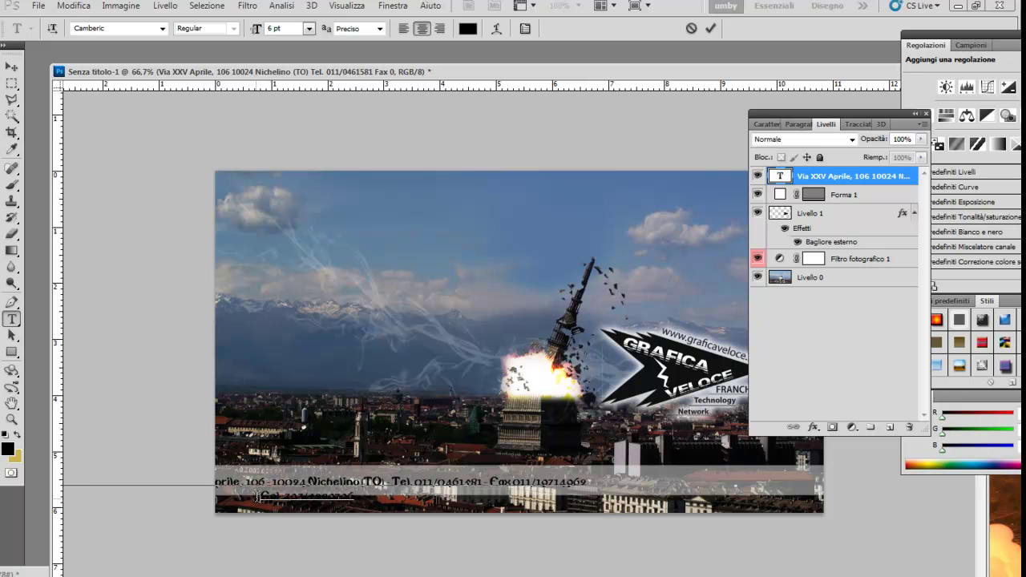
pyautogui.press('Delete')
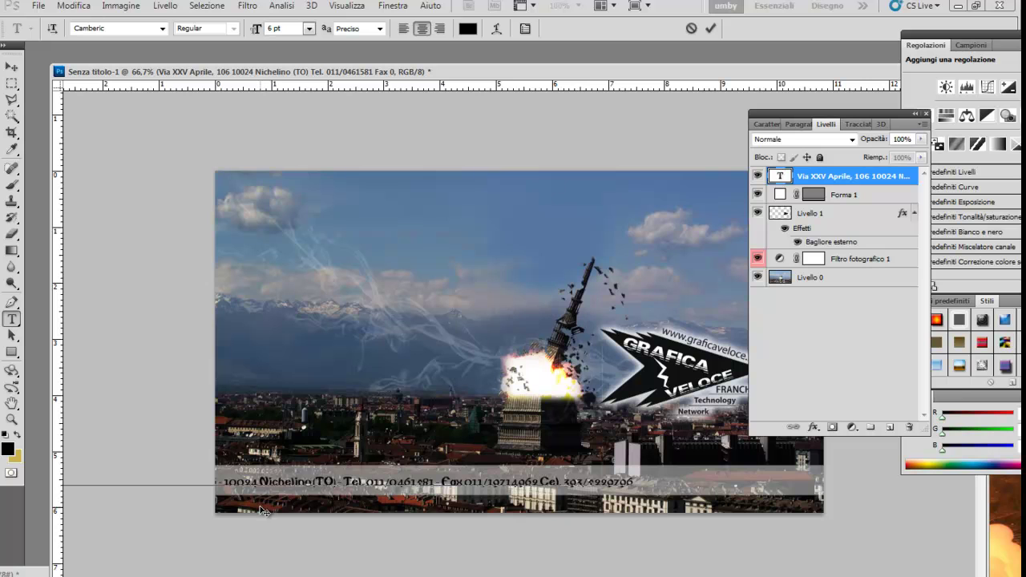
# Step: Slide the contact line right along the band and scale it to about 91% to fit
pyautogui.moveTo(263, 510); pyautogui.dragTo(266, 511)
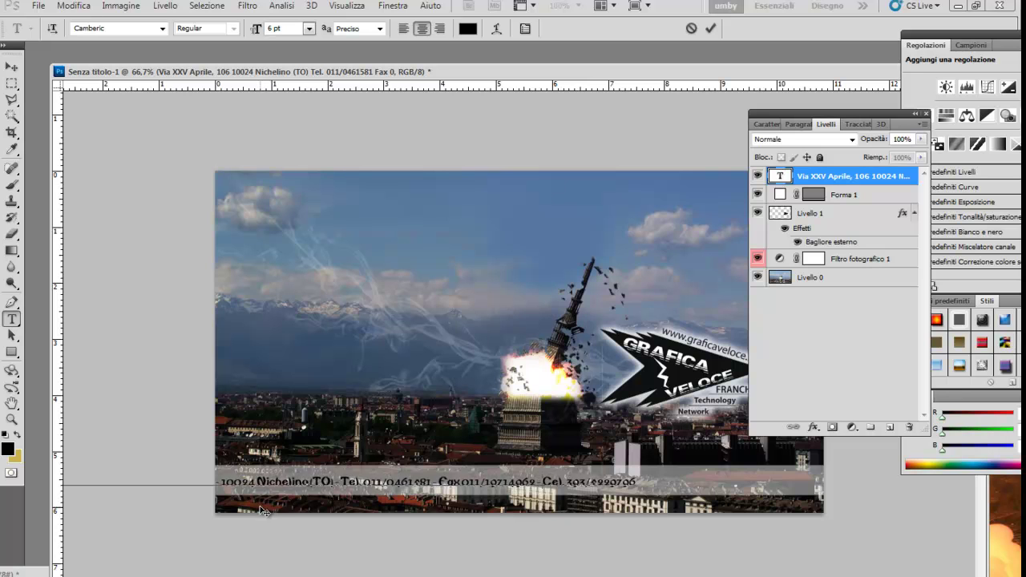
pyautogui.click(13, 69)
pyautogui.moveTo(487, 482); pyautogui.dragTo(657, 487)
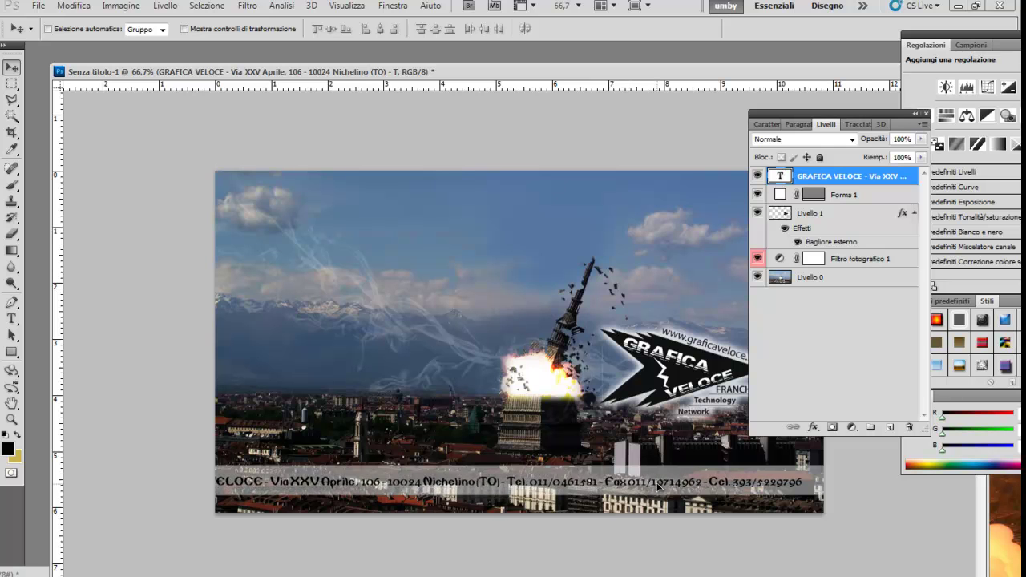
pyautogui.moveTo(657, 487); pyautogui.dragTo(678, 486)
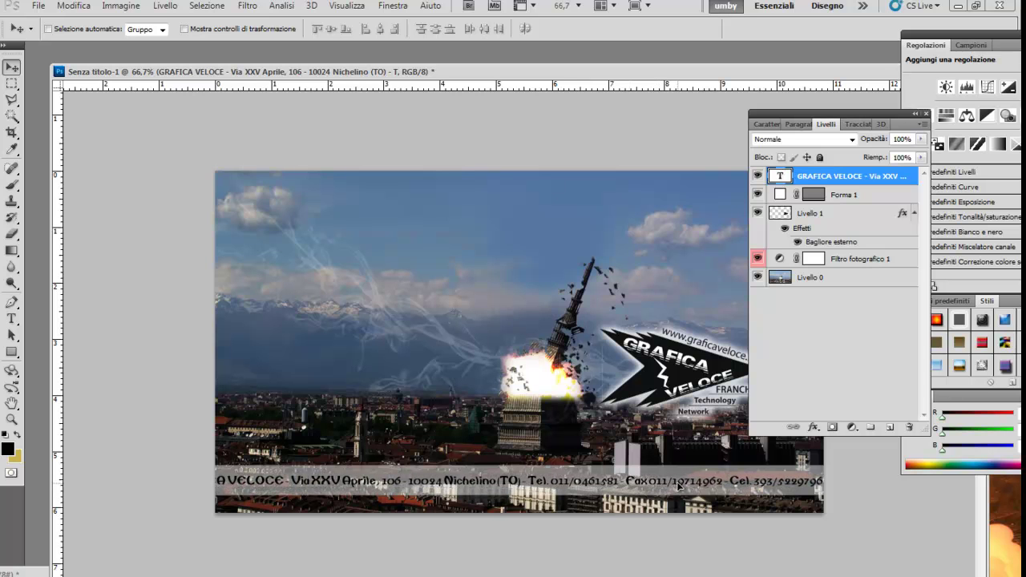
pyautogui.hotkey('ctrl', 't')
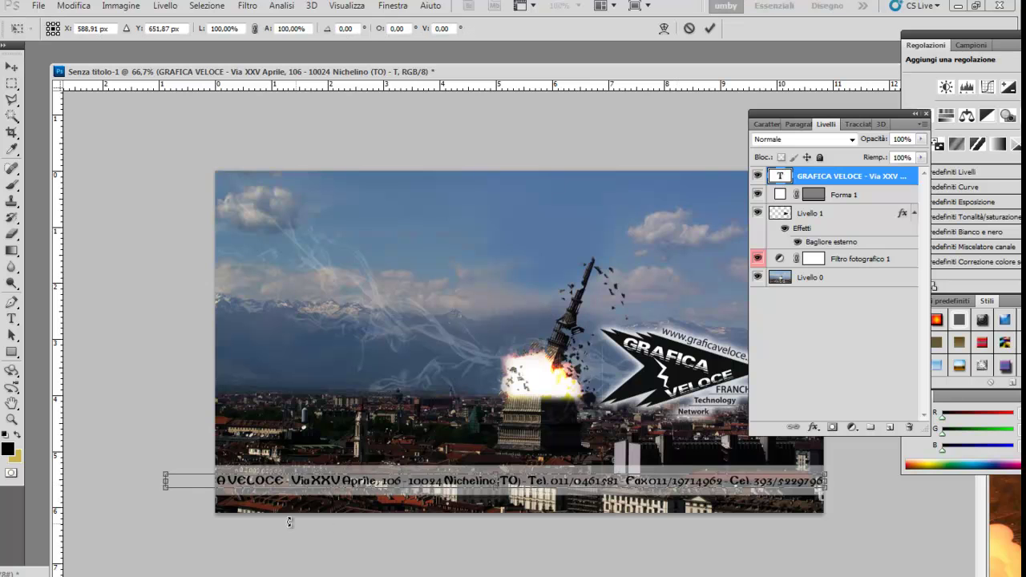
pyautogui.moveTo(162, 494); pyautogui.dragTo(218, 488)
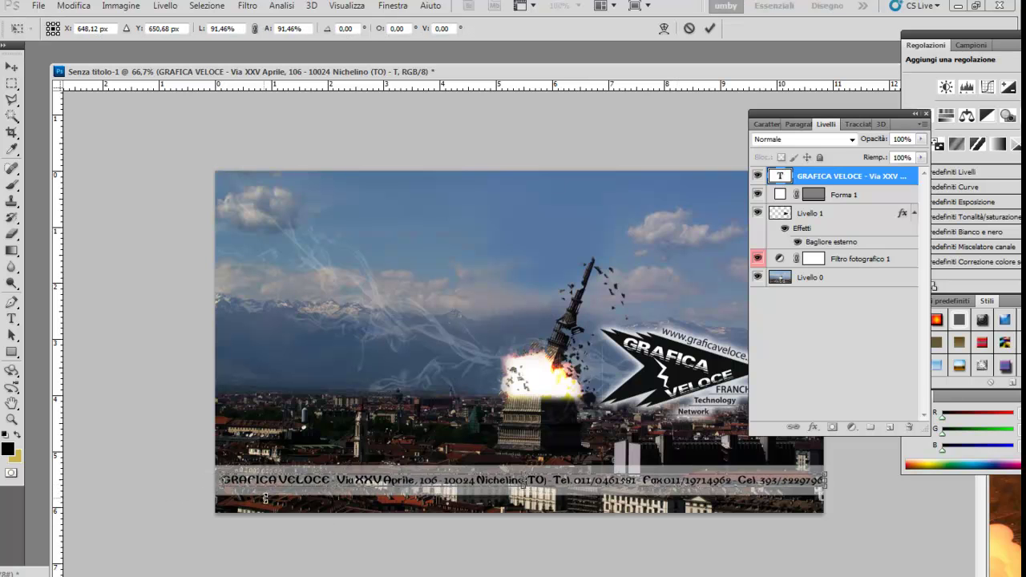
pyautogui.moveTo(821, 484); pyautogui.dragTo(818, 483)
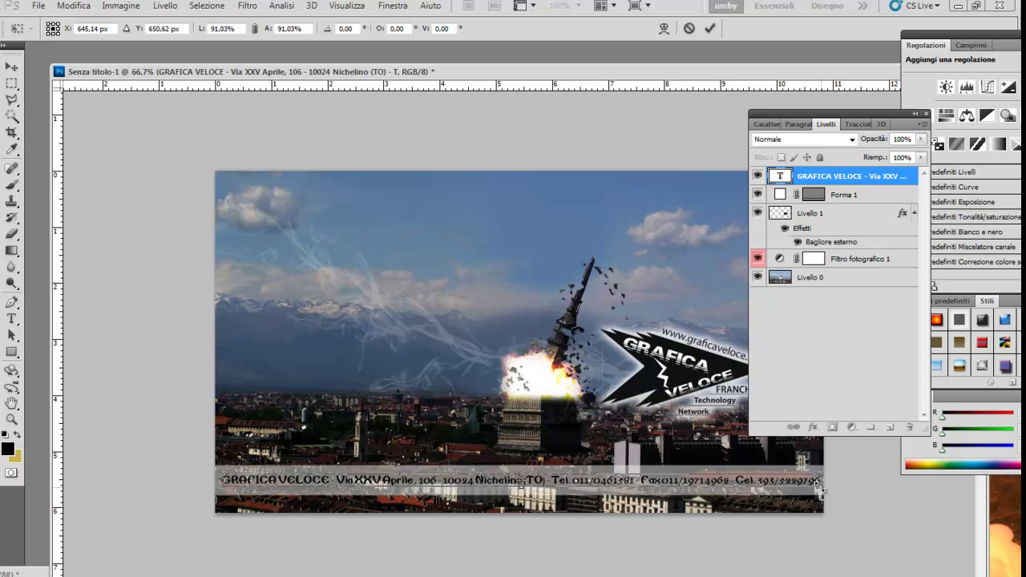
pyautogui.press('Return')
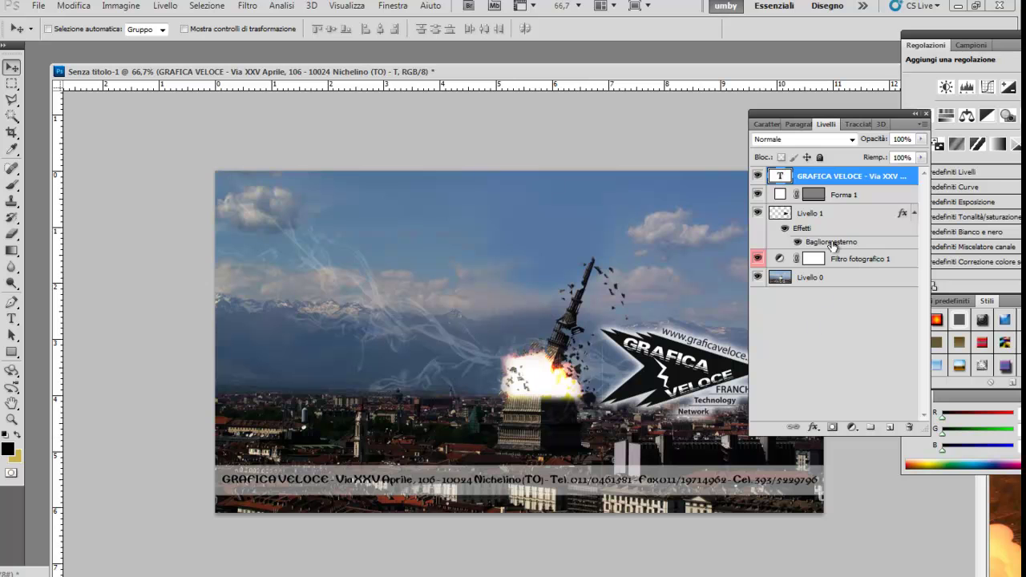
# Step: Scale the Forma 1 band's height down to about 81%
pyautogui.click(841, 195)
pyautogui.click(73, 5)
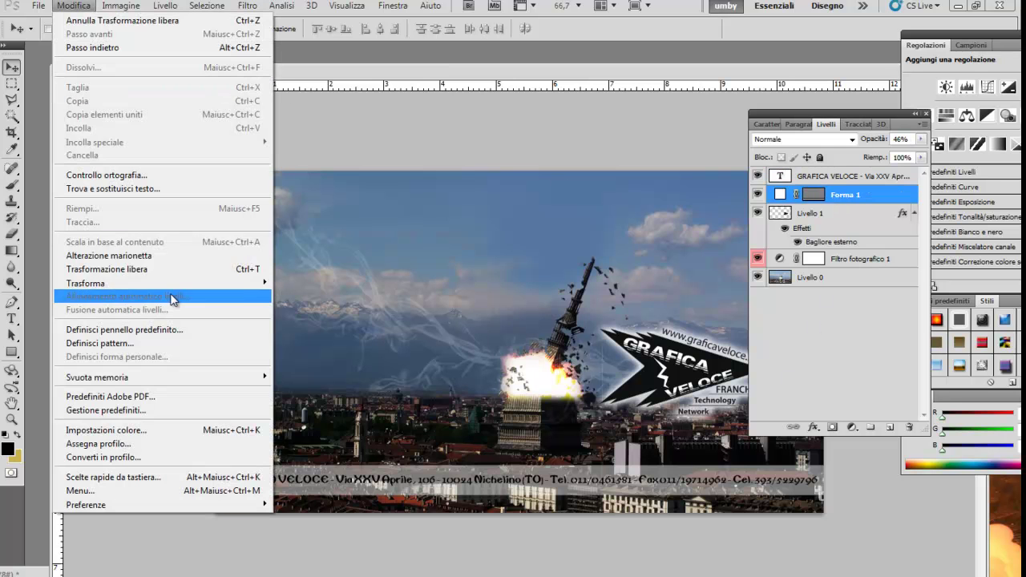
pyautogui.moveTo(86, 283)
pyautogui.click(290, 300)
pyautogui.moveTo(550, 496); pyautogui.dragTo(546, 470)
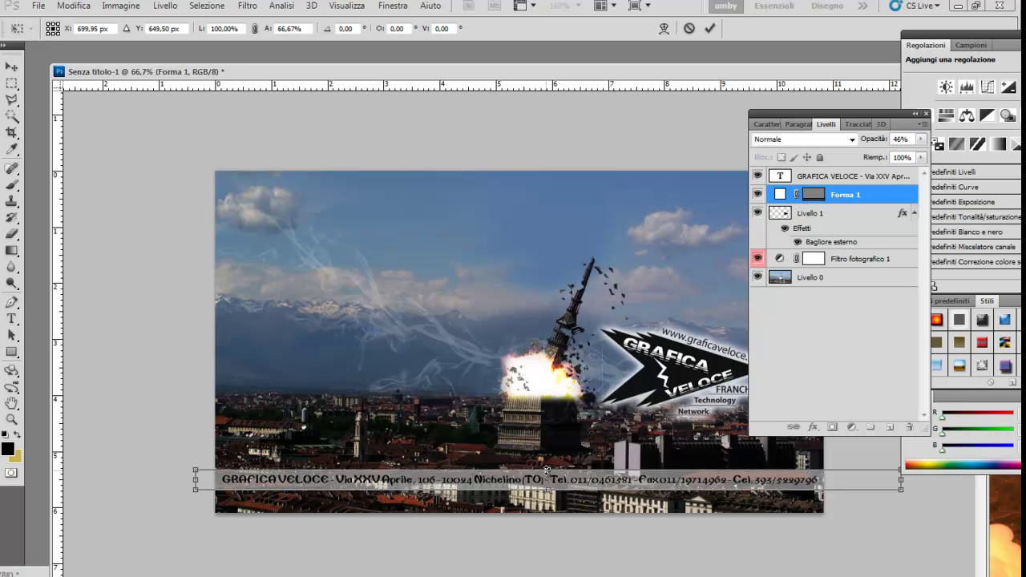
pyautogui.press('Return')
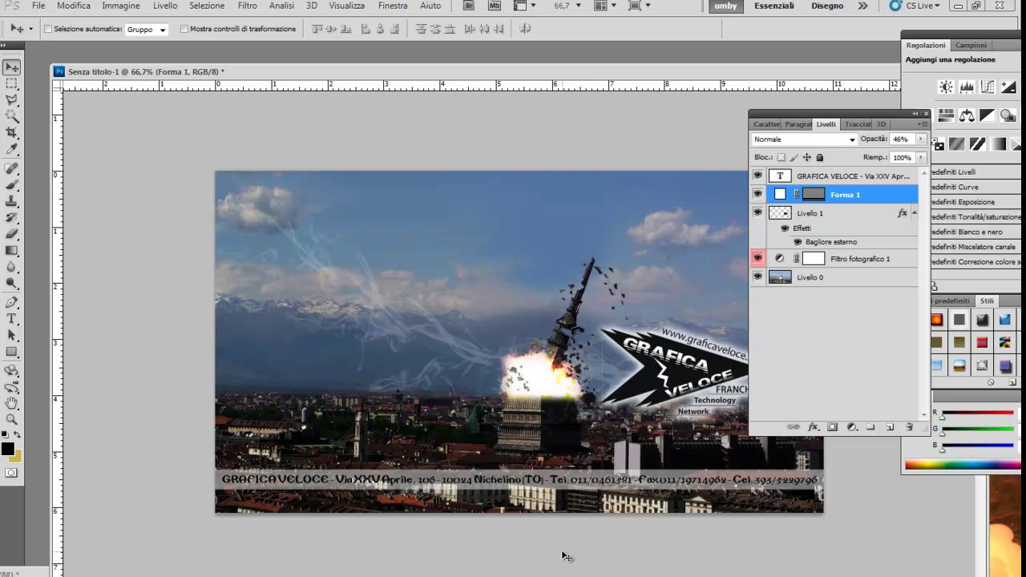
# Step: Select the GRAFICA VELOCE text layer and nudge the contact line slightly left
pyautogui.rightClick(323, 484)
pyautogui.click(361, 538)
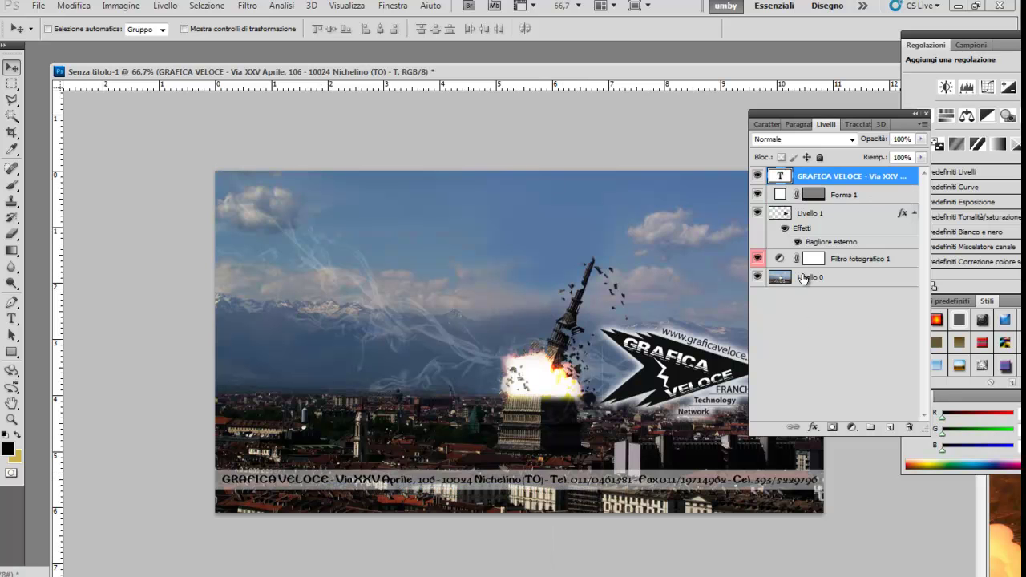
pyautogui.doubleClick(780, 176)
pyautogui.click(339, 478)
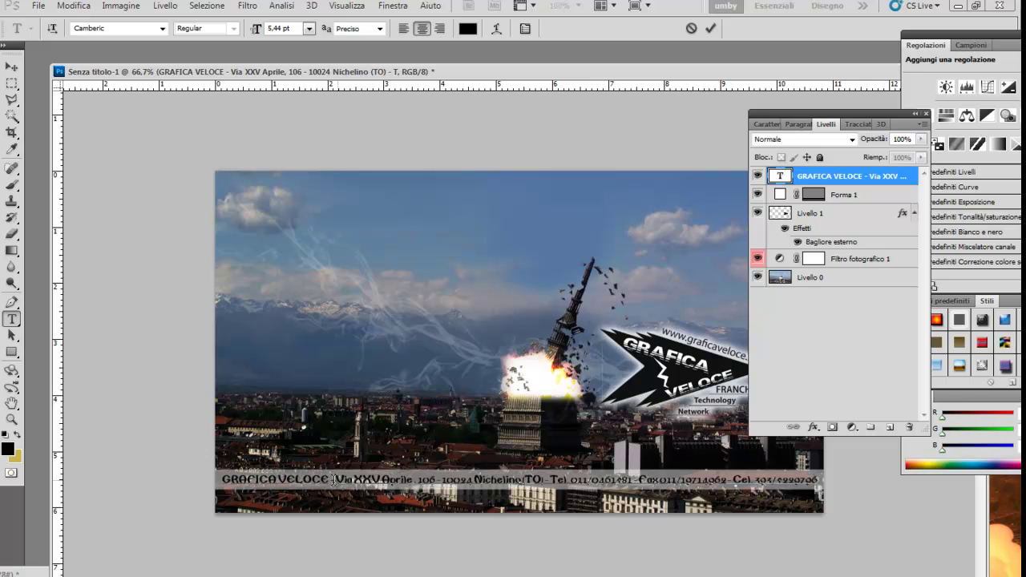
pyautogui.click(11, 67)
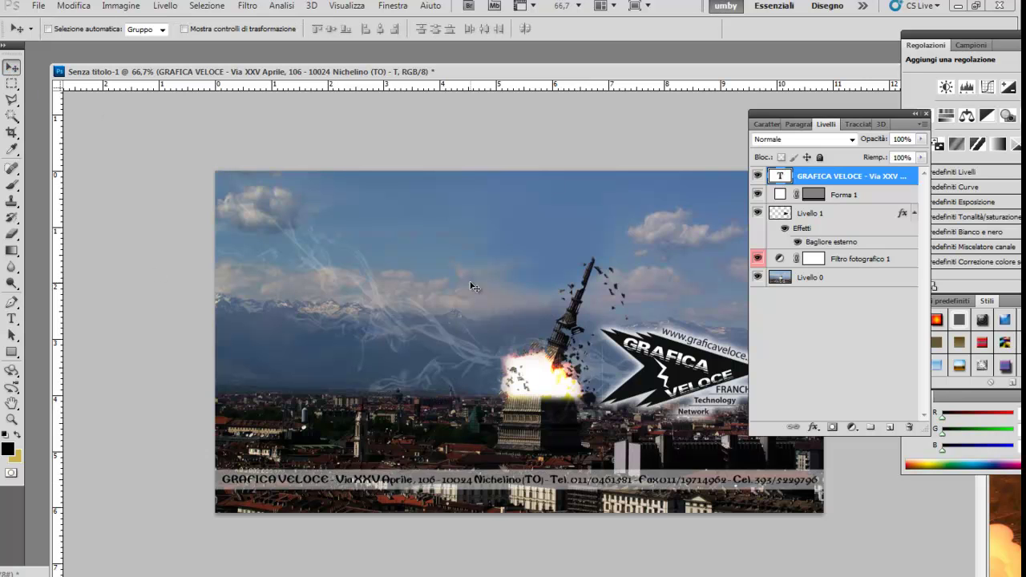
pyautogui.press('Left')
pyautogui.press('Left')
pyautogui.press('Left')
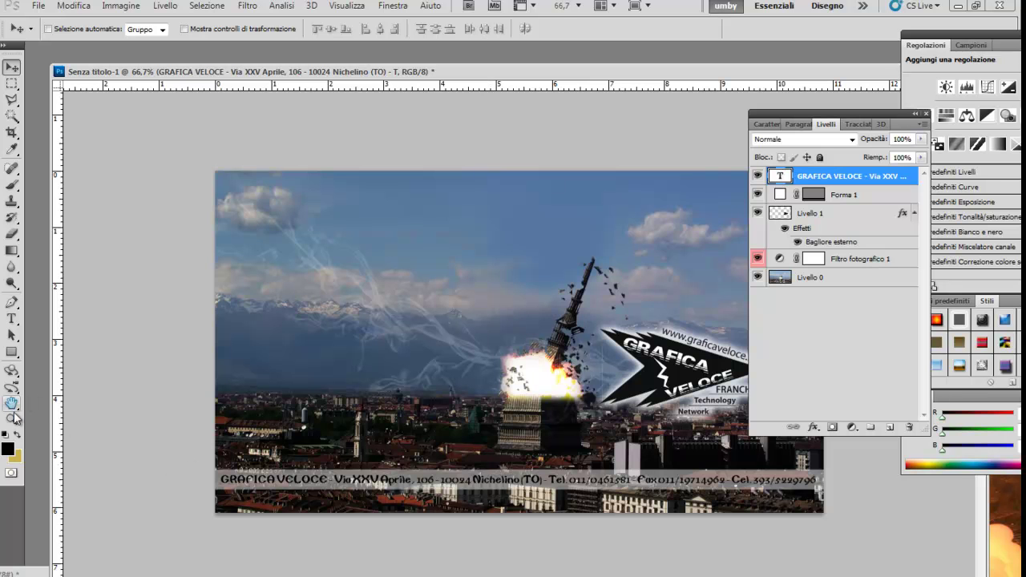
# Step: Zoom to 100% to check the band, then reselect the Forma 1 layer
pyautogui.click(12, 418)
pyautogui.click(620, 490)
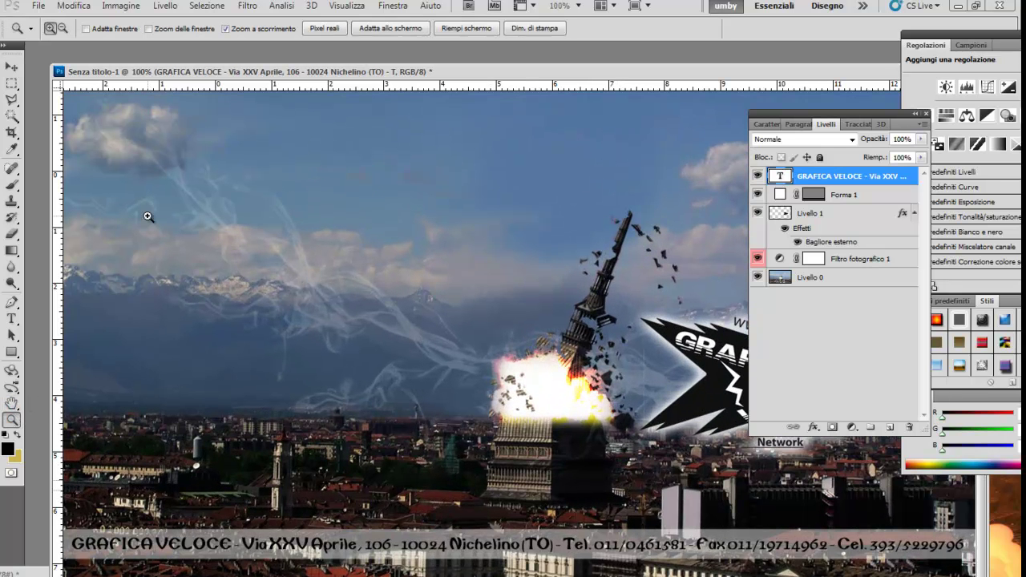
pyautogui.click(12, 68)
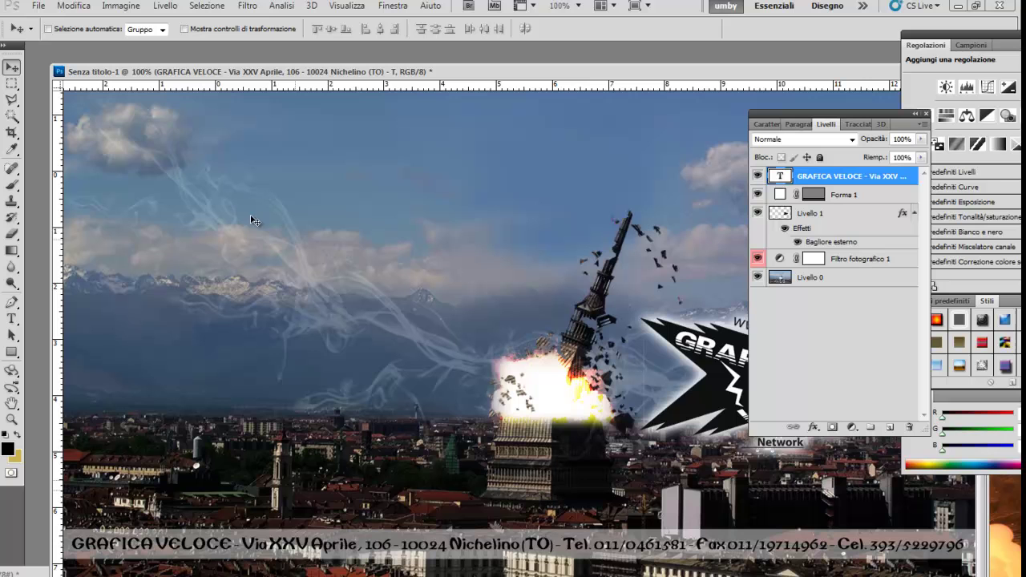
pyautogui.click(853, 258)
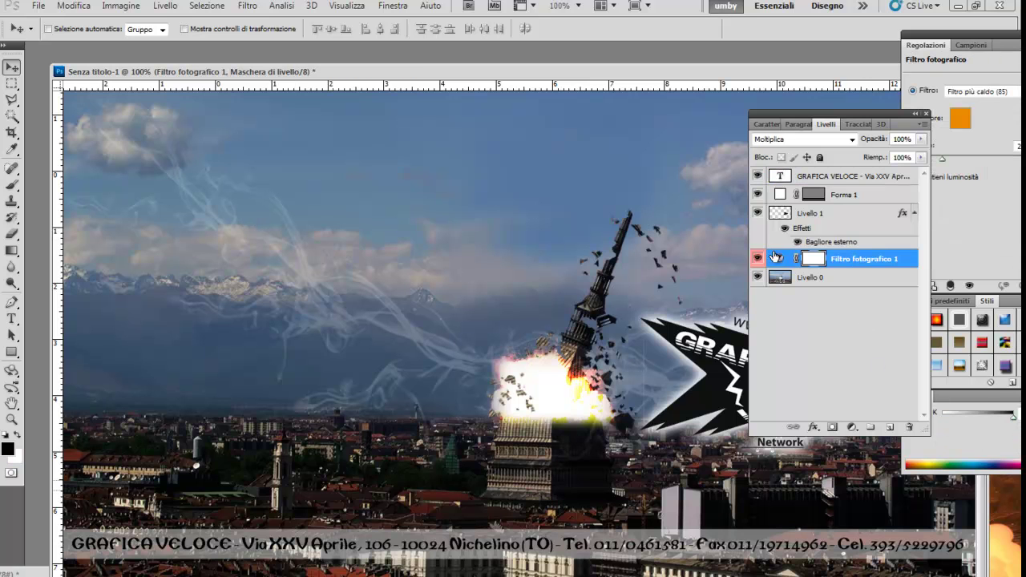
pyautogui.click(842, 195)
# Step: Add a stroke and an inner glow to the contact band's layer style
pyautogui.click(815, 428)
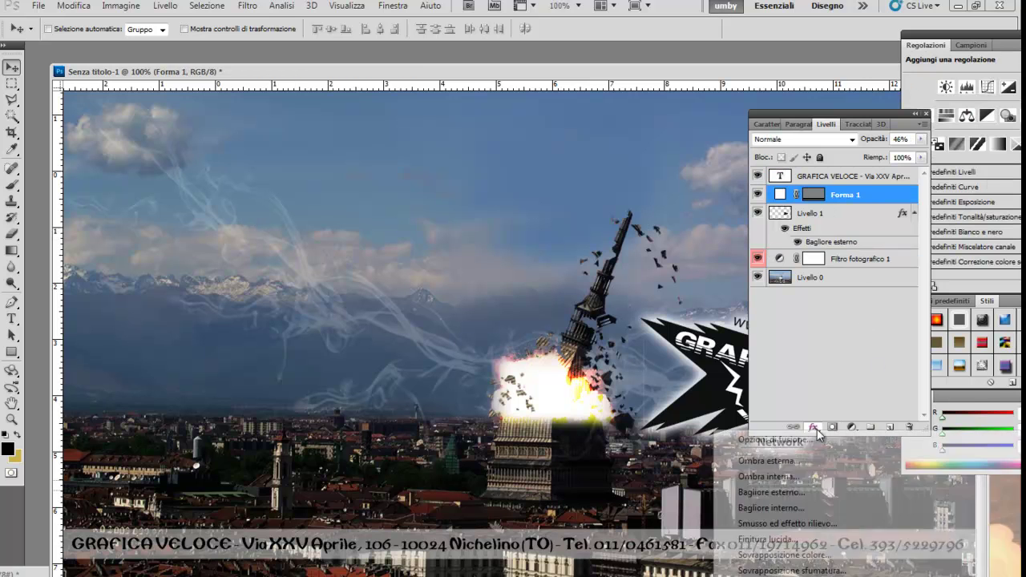
pyautogui.click(769, 574)
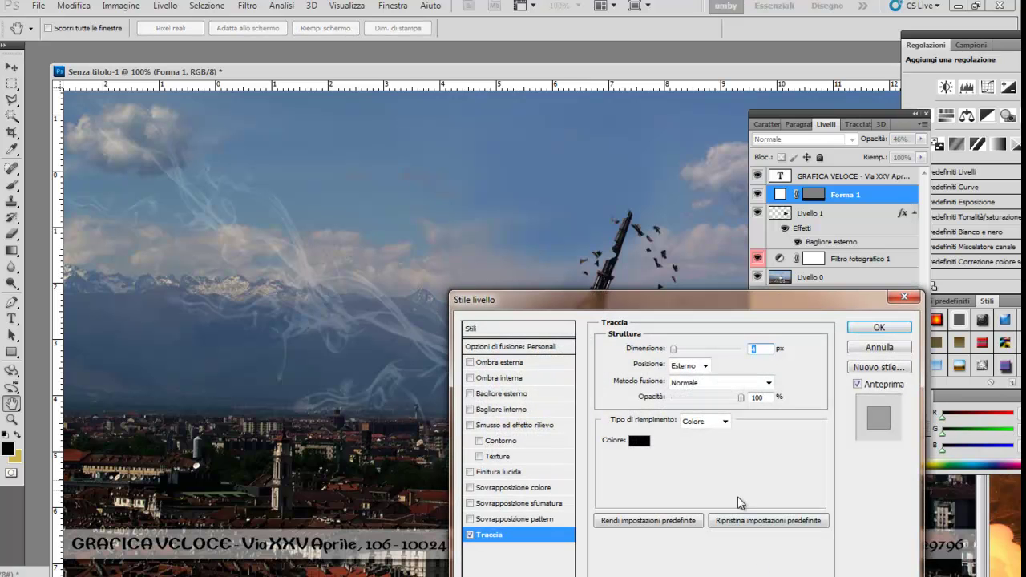
pyautogui.moveTo(677, 348); pyautogui.dragTo(675, 356)
pyautogui.click(470, 410)
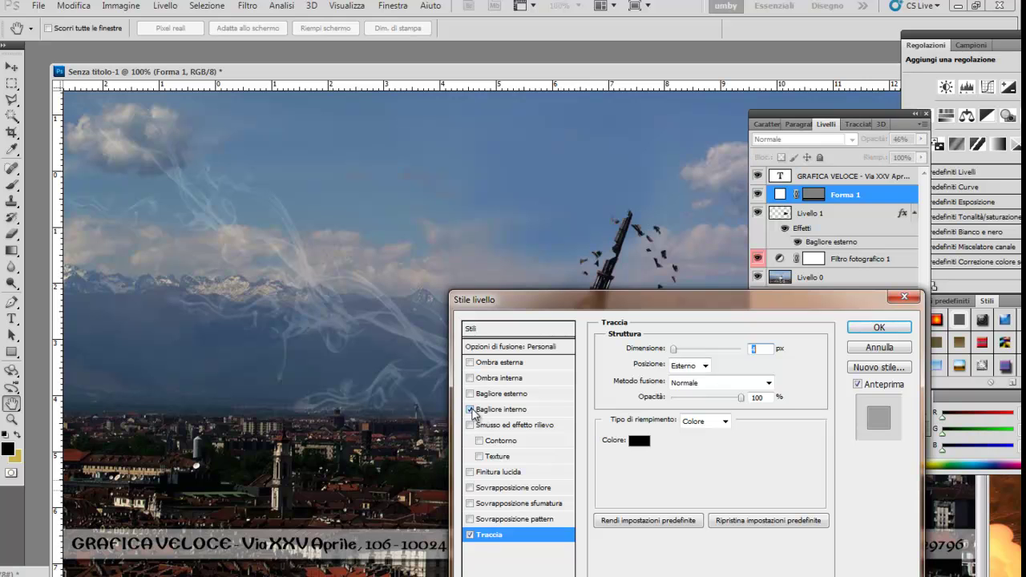
pyautogui.moveTo(678, 350); pyautogui.dragTo(672, 356)
pyautogui.click(878, 327)
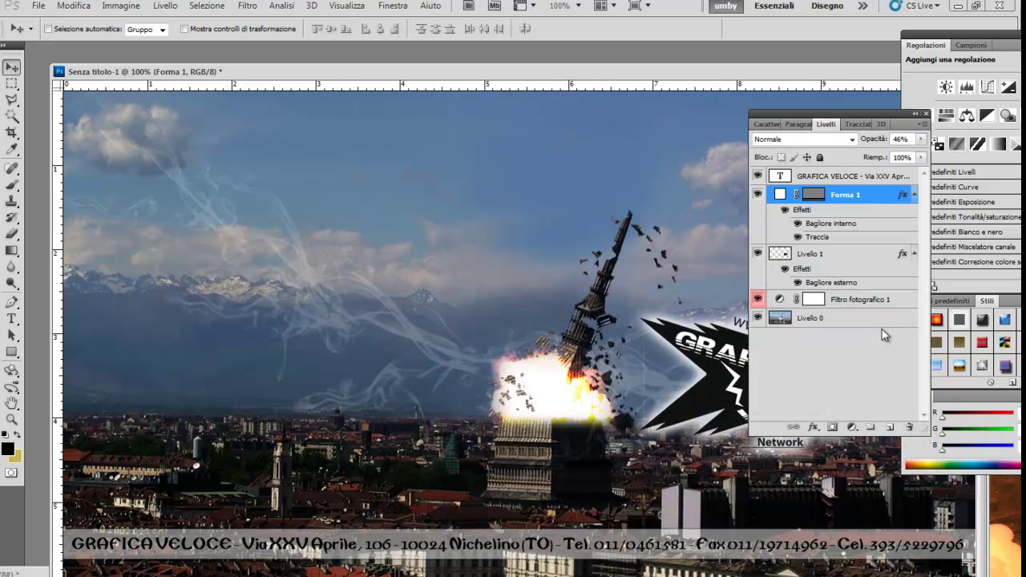
# Step: Raise the Forma 1 band's opacity from 46% to 68%
pyautogui.hotkey('ctrl', '-')
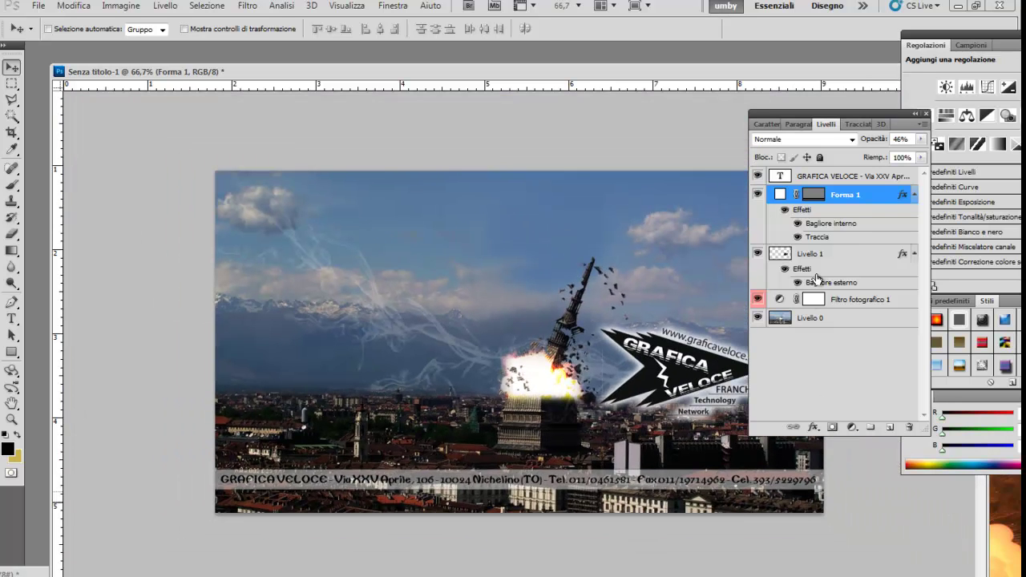
pyautogui.click(921, 139)
pyautogui.moveTo(885, 154); pyautogui.dragTo(901, 157)
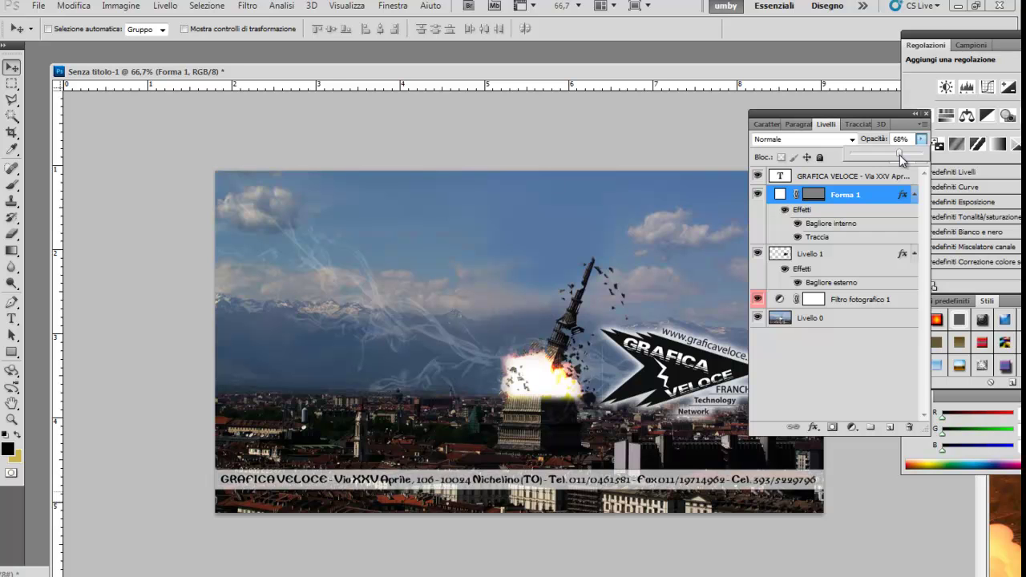
pyautogui.moveTo(901, 157); pyautogui.dragTo(900, 150)
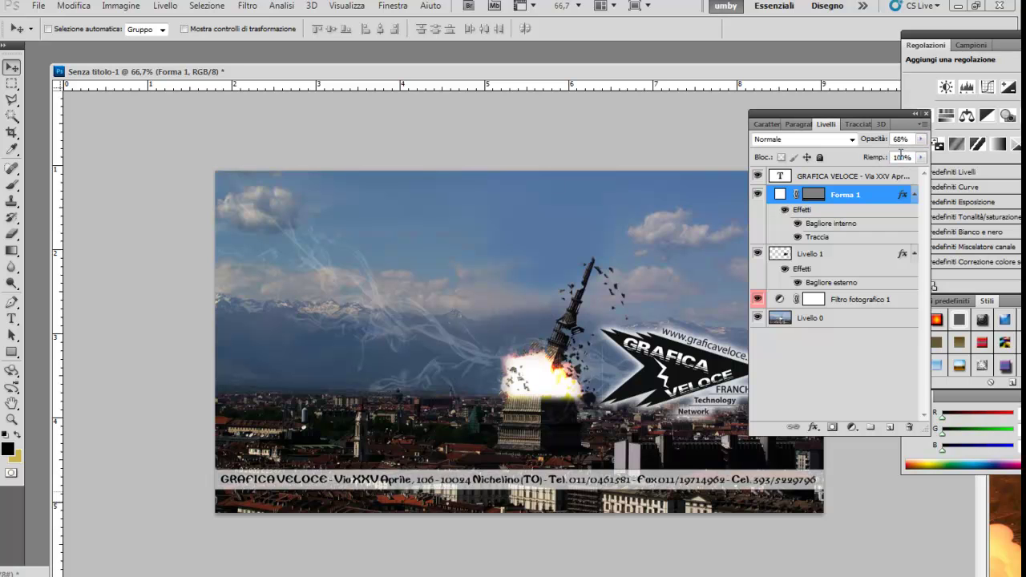
pyautogui.moveTo(589, 81); pyautogui.dragTo(517, 97)
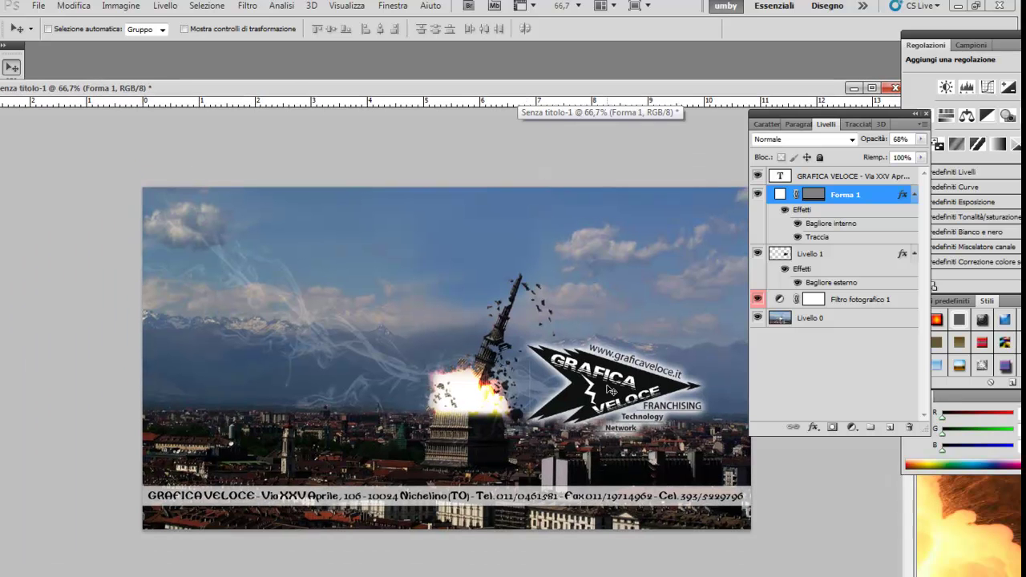
# Step: Save the composite with Save As under the name COMPOSIZIONE.psd
pyautogui.moveTo(302, 87); pyautogui.dragTo(329, 150)
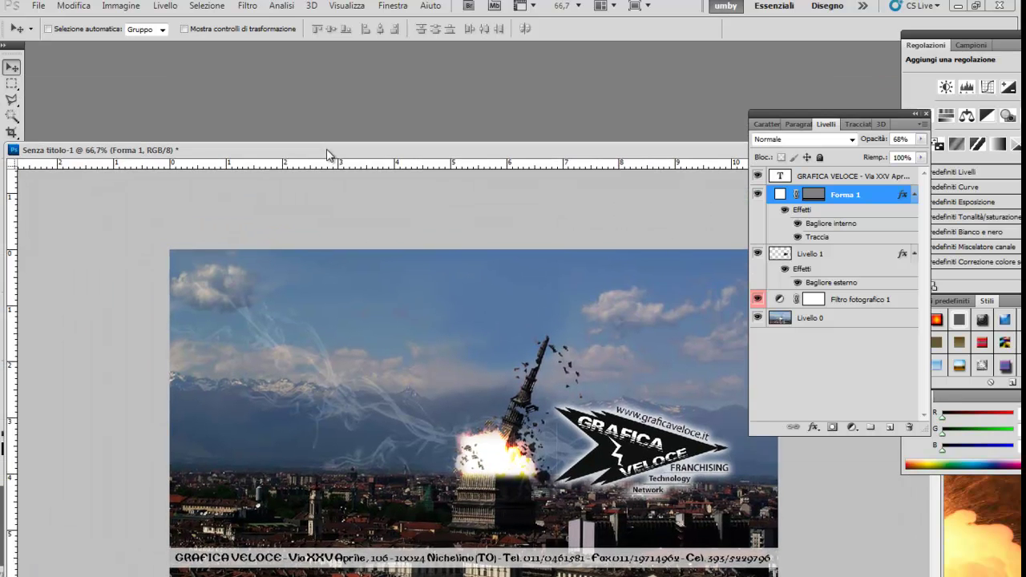
pyautogui.click(45, 8)
pyautogui.click(141, 218)
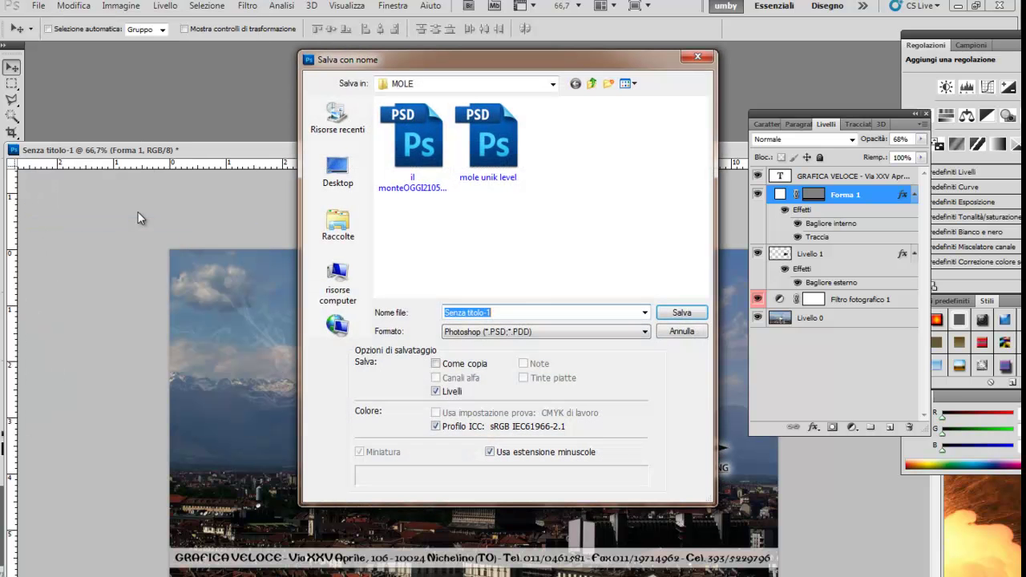
pyautogui.write('COMPOSIZIONE')
pyautogui.press('Return')
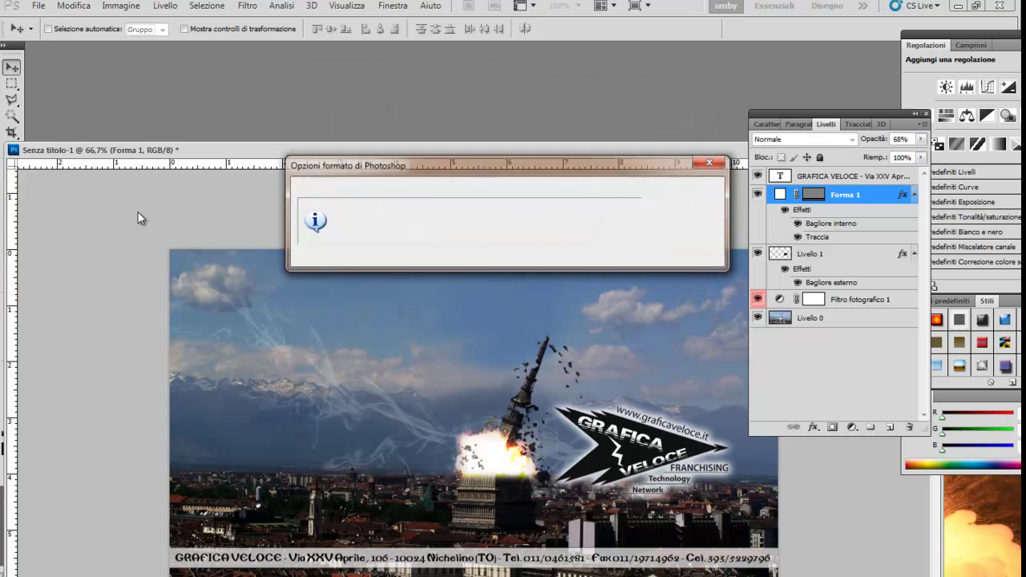
# Step: Rearrange the Layers panel and document window so the whole image is visible
pyautogui.moveTo(854, 120); pyautogui.dragTo(926, 121)
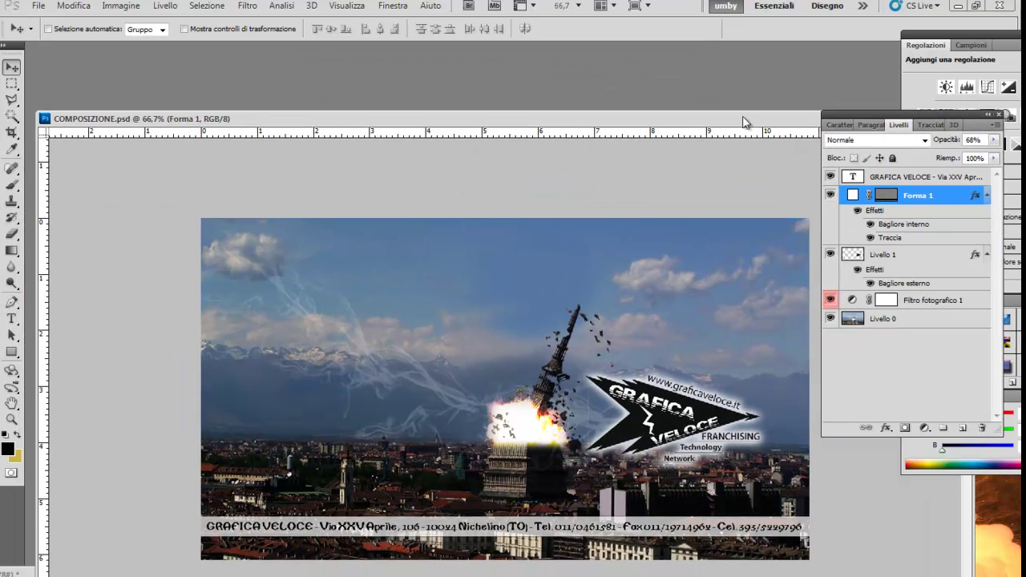
pyautogui.moveTo(713, 153); pyautogui.dragTo(736, 125)
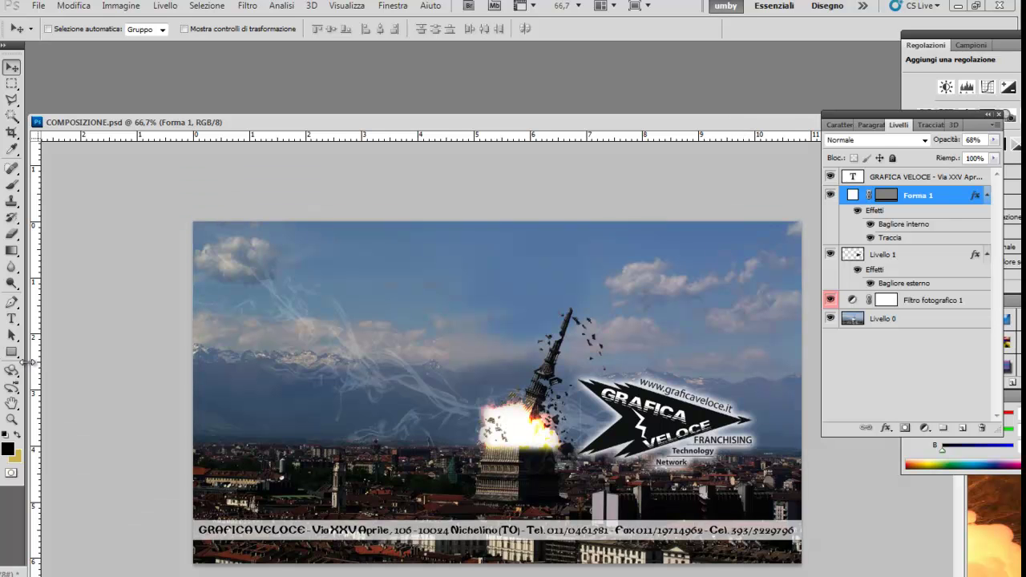
pyautogui.moveTo(30, 363); pyautogui.dragTo(212, 362)
pyautogui.moveTo(520, 127); pyautogui.dragTo(393, 117)
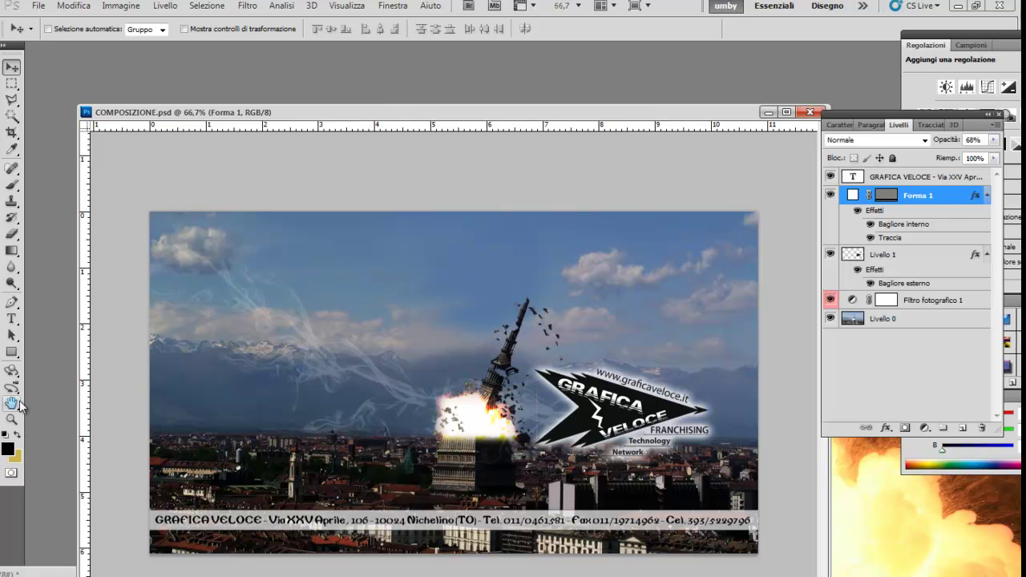
# Step: Type a white 'PROMO 2012' title in the sky above the city
pyautogui.click(8, 451)
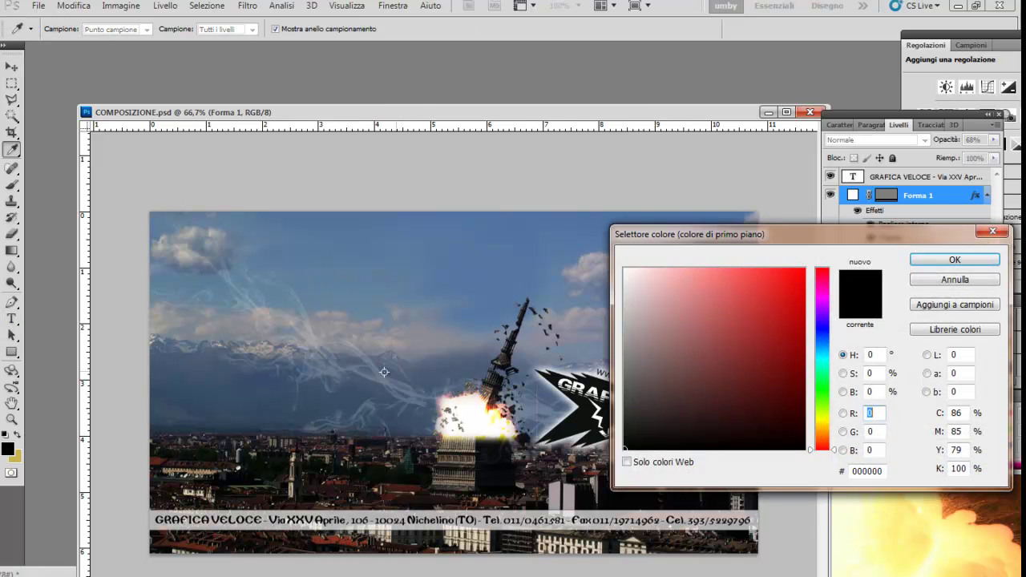
pyautogui.moveTo(654, 353); pyautogui.dragTo(612, 261)
pyautogui.click(954, 260)
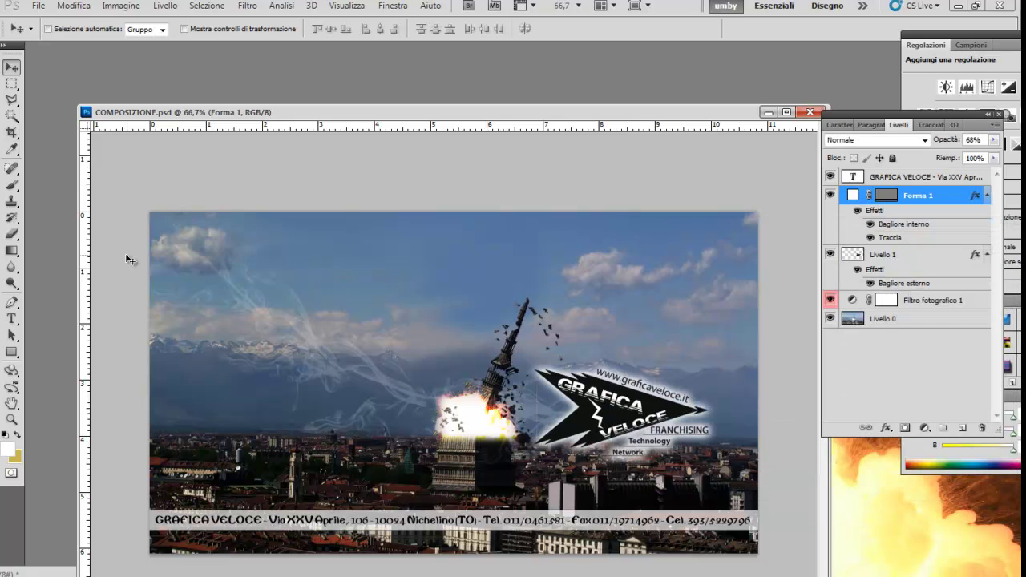
pyautogui.press('t')
pyautogui.click(343, 262)
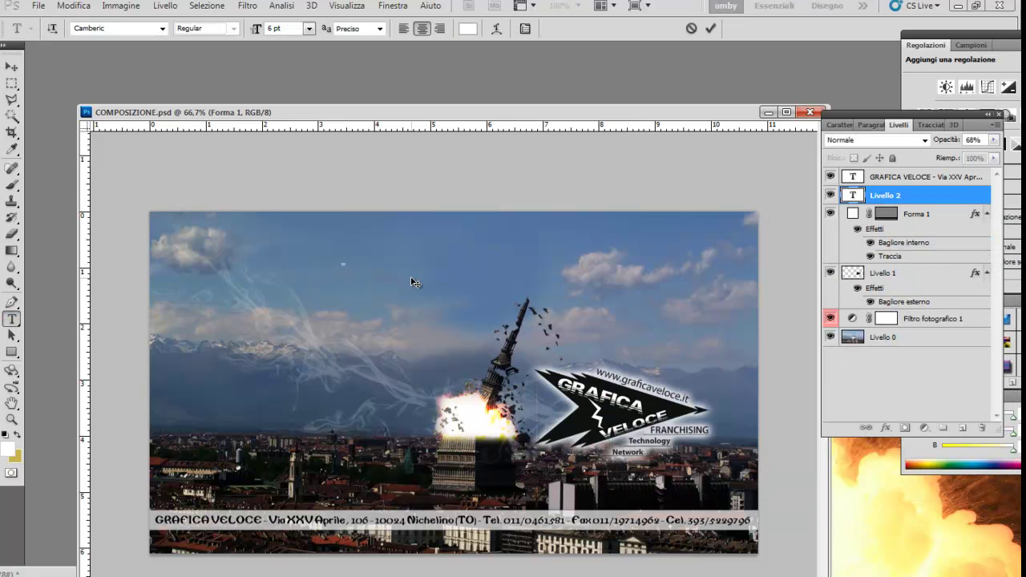
pyautogui.write('PROMO 2012')
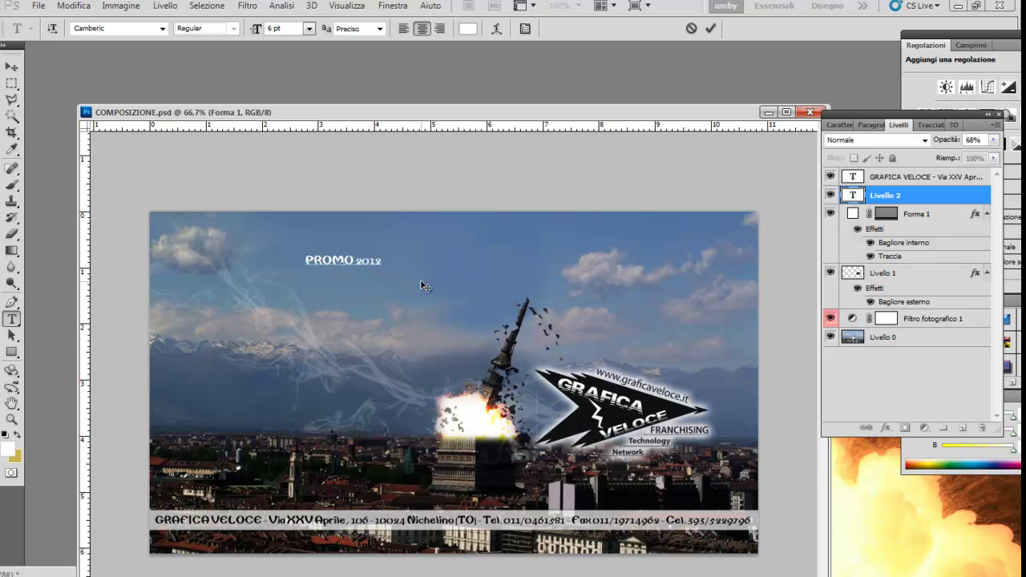
pyautogui.click(12, 67)
# Step: Scale the PROMO 2012 title up to about 217%
pyautogui.click(74, 6)
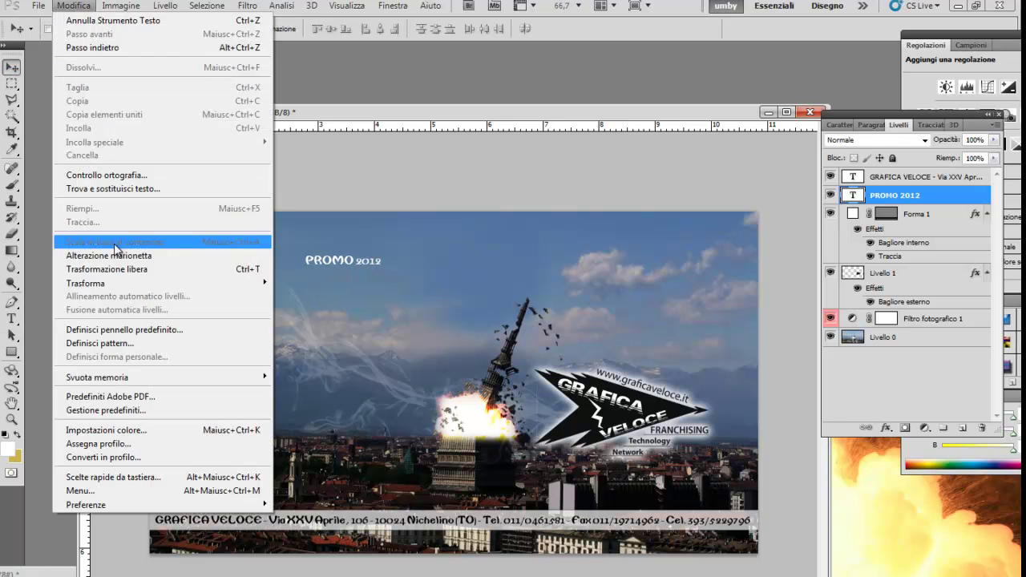
pyautogui.click(293, 303)
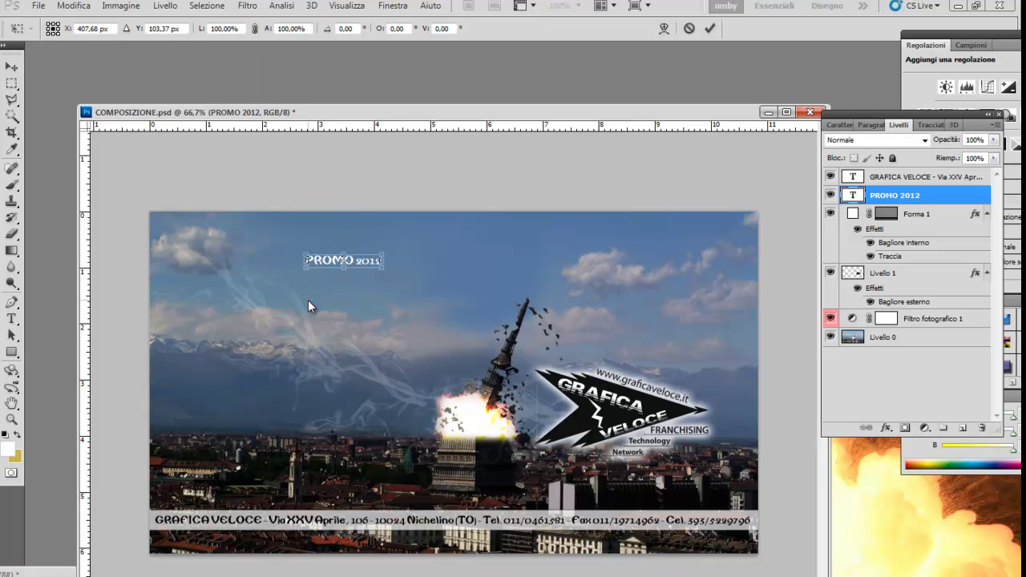
pyautogui.moveTo(383, 267); pyautogui.dragTo(494, 324)
# Step: Apply the scaling and try a different font for the PROMO 2012 title
pyautogui.press('Return')
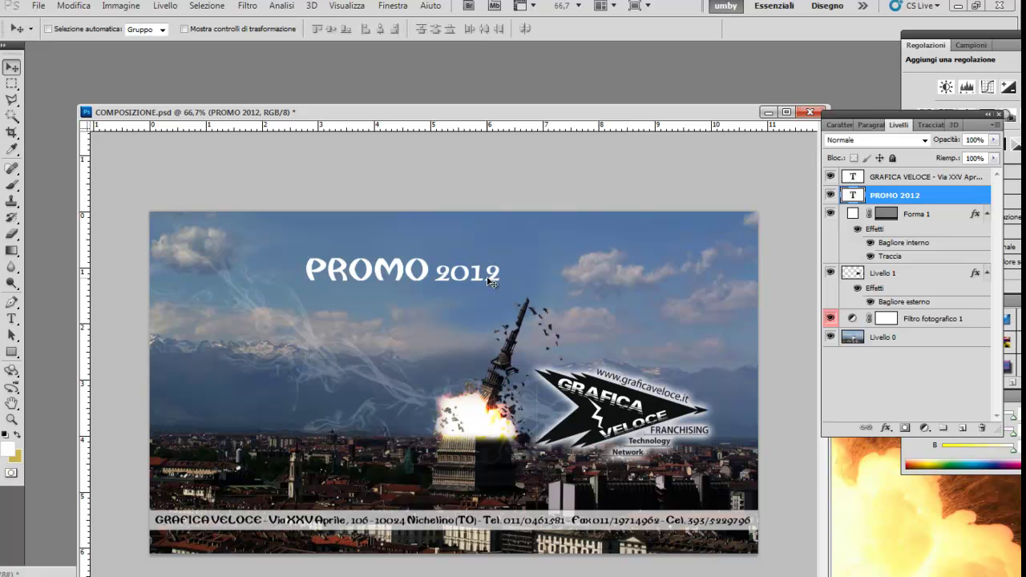
pyautogui.doubleClick(852, 195)
pyautogui.click(109, 29)
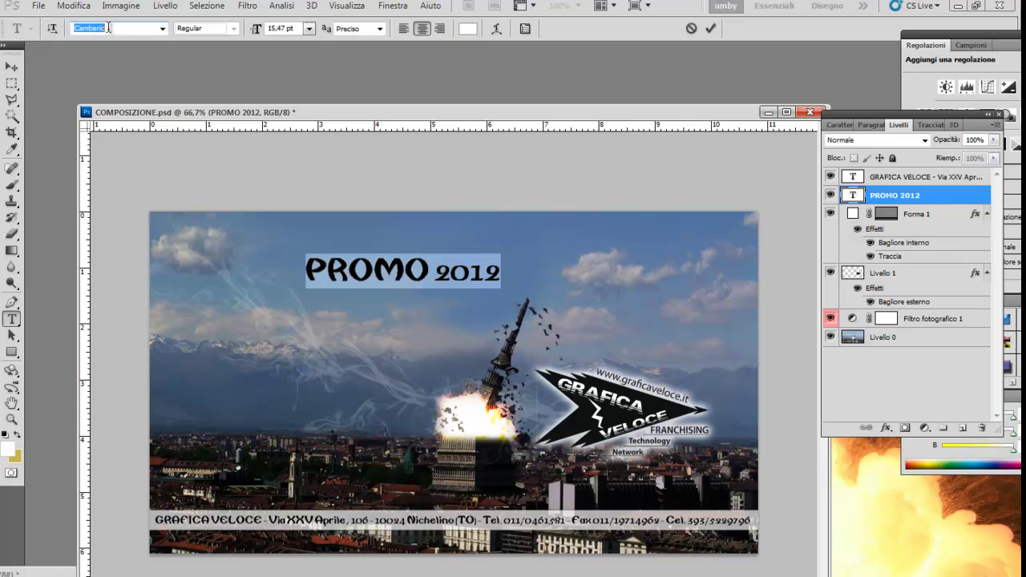
pyautogui.press('Down')
pyautogui.press('Down')
pyautogui.press('Down')
pyautogui.press('Down')
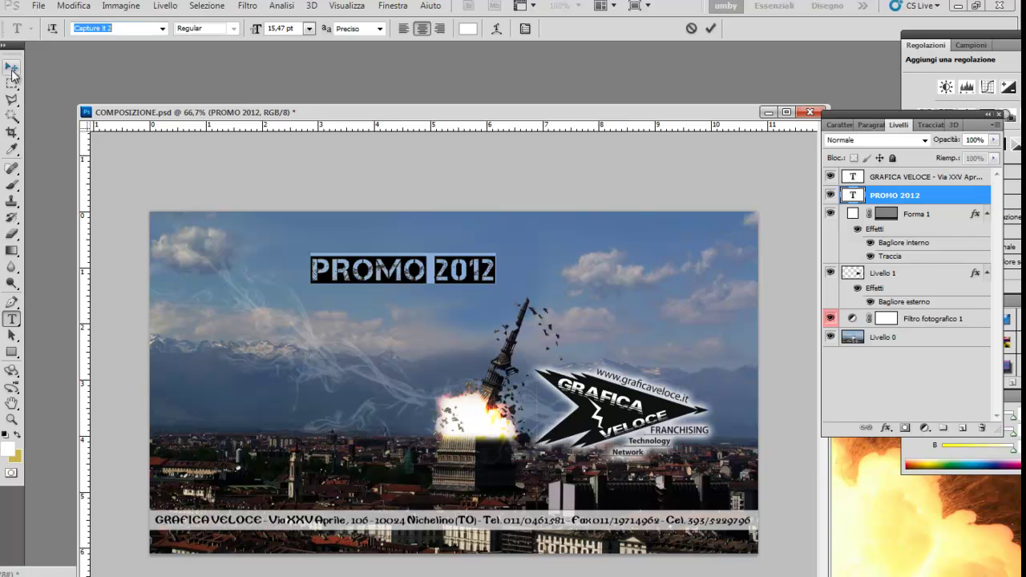
pyautogui.click(12, 67)
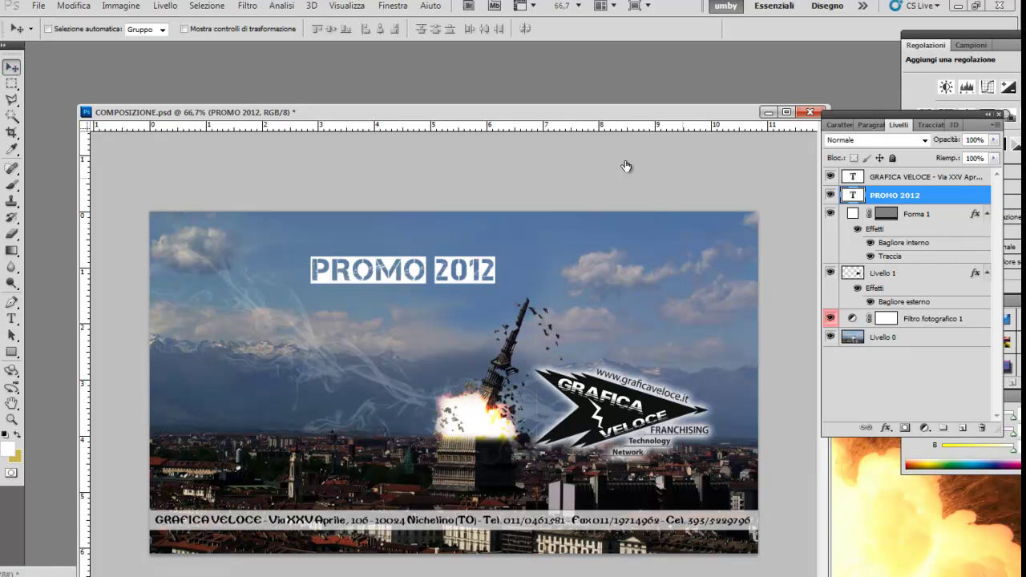
# Step: Switch the title to a hand-lettered font and move it to the top-left corner
pyautogui.doubleClick(852, 195)
pyautogui.click(118, 28)
pyautogui.press('Down')
pyautogui.press('Down')
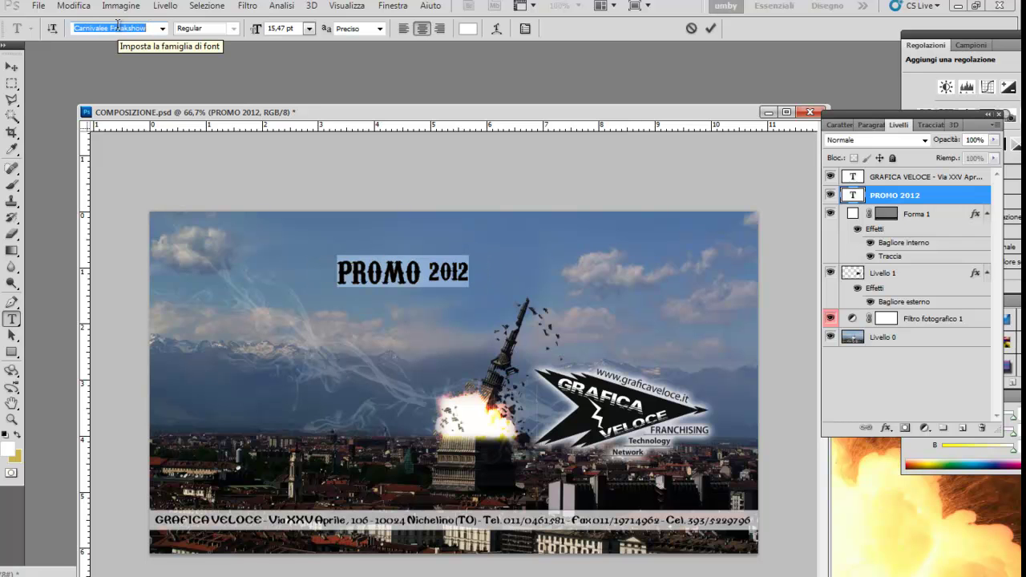
pyautogui.press('Up')
pyautogui.click(12, 66)
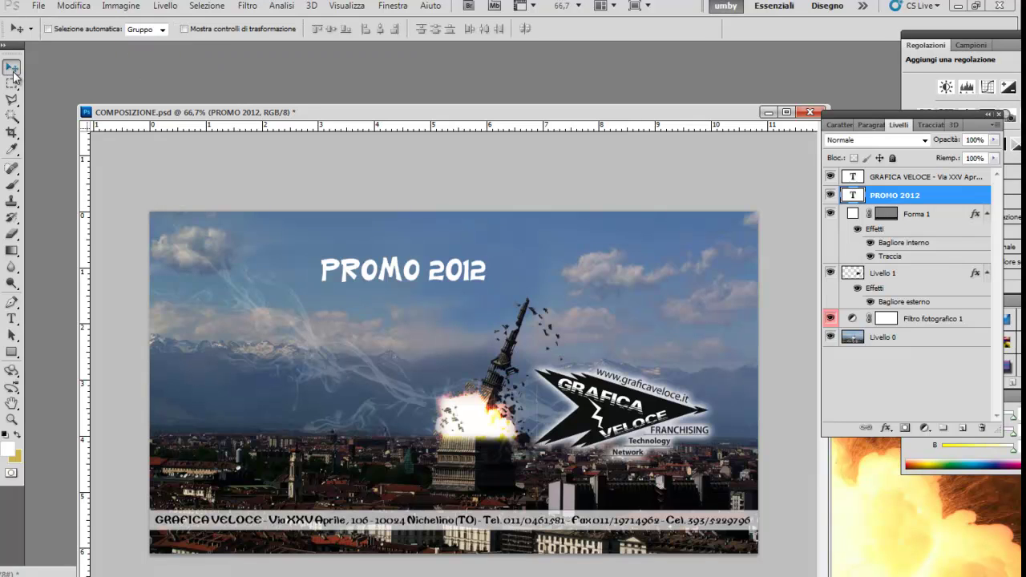
pyautogui.moveTo(419, 274)
pyautogui.mouseDown()
pyautogui.moveTo(627, 242)
pyautogui.moveTo(308, 240)
pyautogui.moveTo(662, 241)
pyautogui.moveTo(249, 241)
pyautogui.mouseUp()
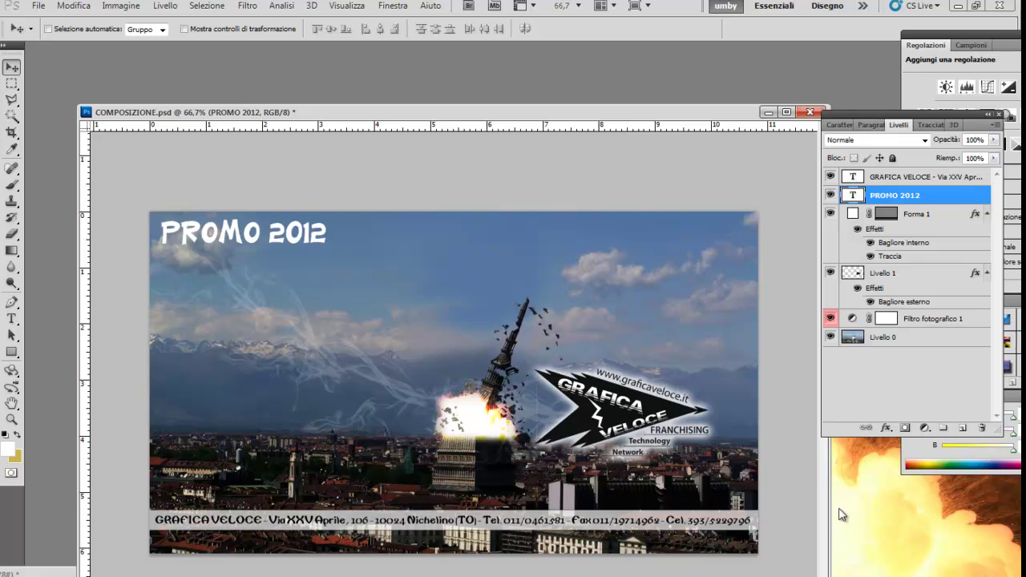
# Step: Add a stroke effect to the PROMO 2012 title
pyautogui.click(886, 427)
pyautogui.click(902, 490)
pyautogui.moveTo(673, 349)
pyautogui.mouseDown()
pyautogui.moveTo(682, 349)
pyautogui.moveTo(671, 350)
pyautogui.mouseUp()
pyautogui.click(879, 327)
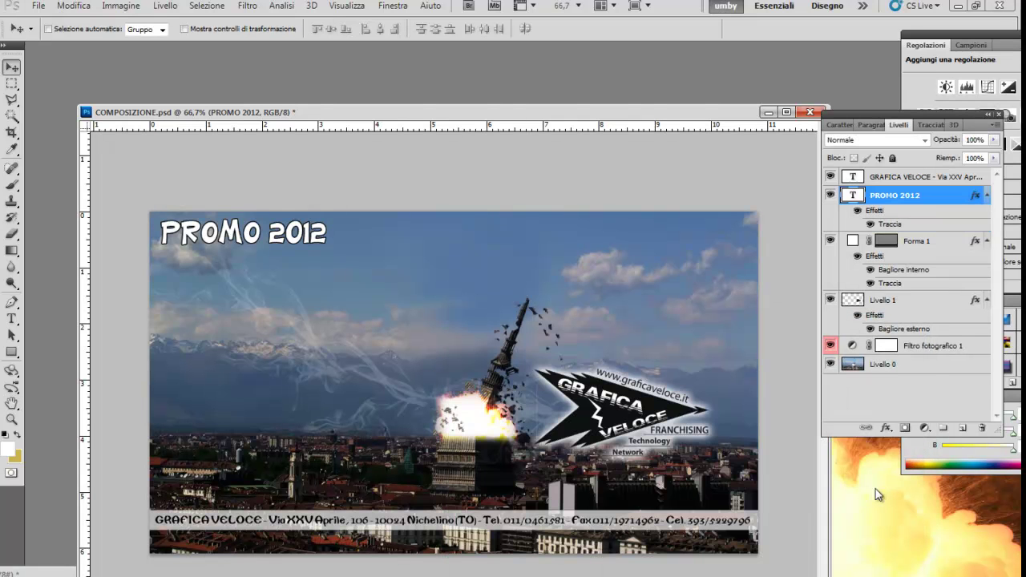
# Step: Add a drop shadow to the title and nudge it slightly right
pyautogui.click(886, 427)
pyautogui.click(772, 458)
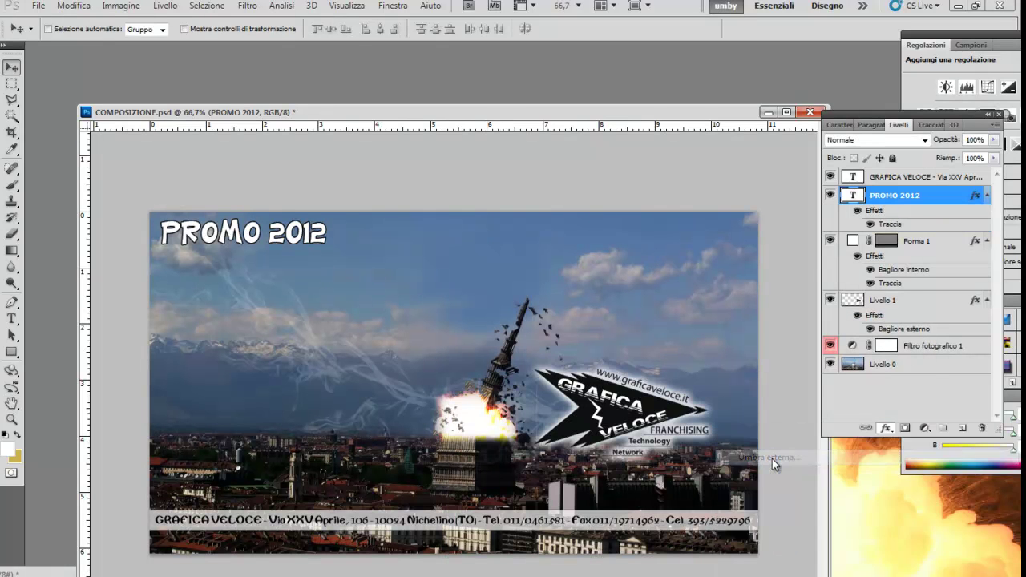
pyautogui.moveTo(666, 408); pyautogui.dragTo(670, 408)
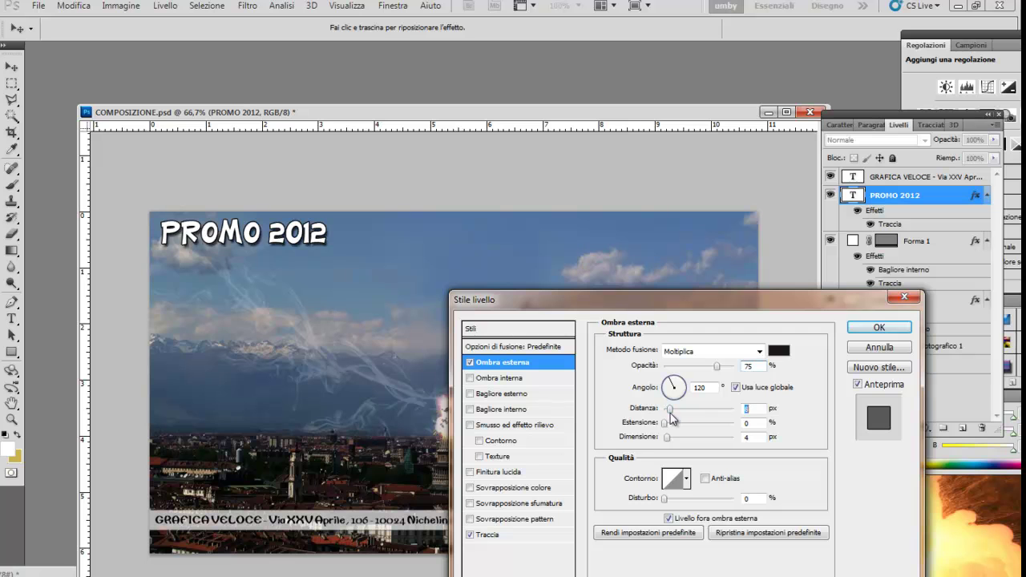
pyautogui.click(893, 336)
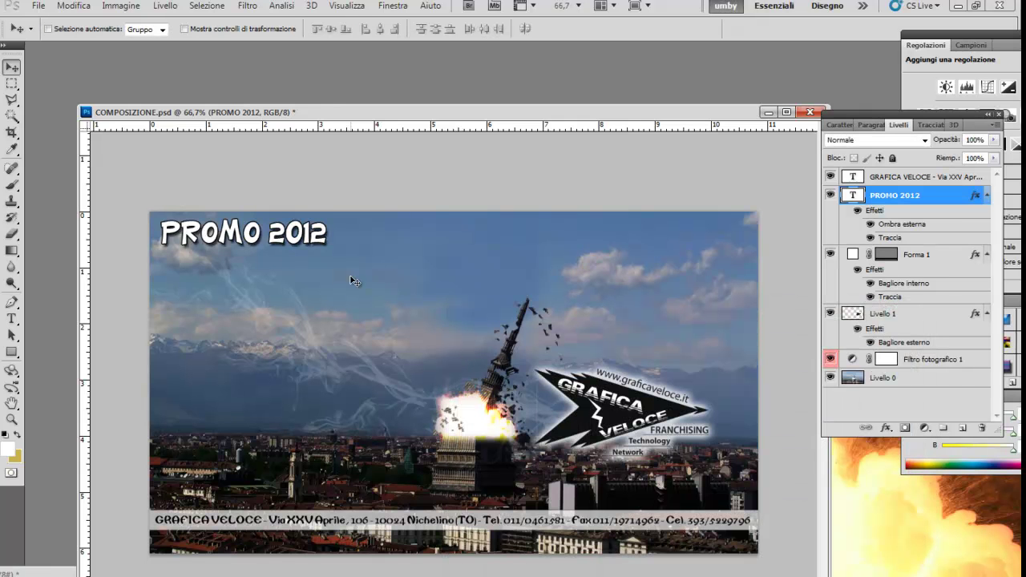
pyautogui.moveTo(293, 237); pyautogui.dragTo(297, 236)
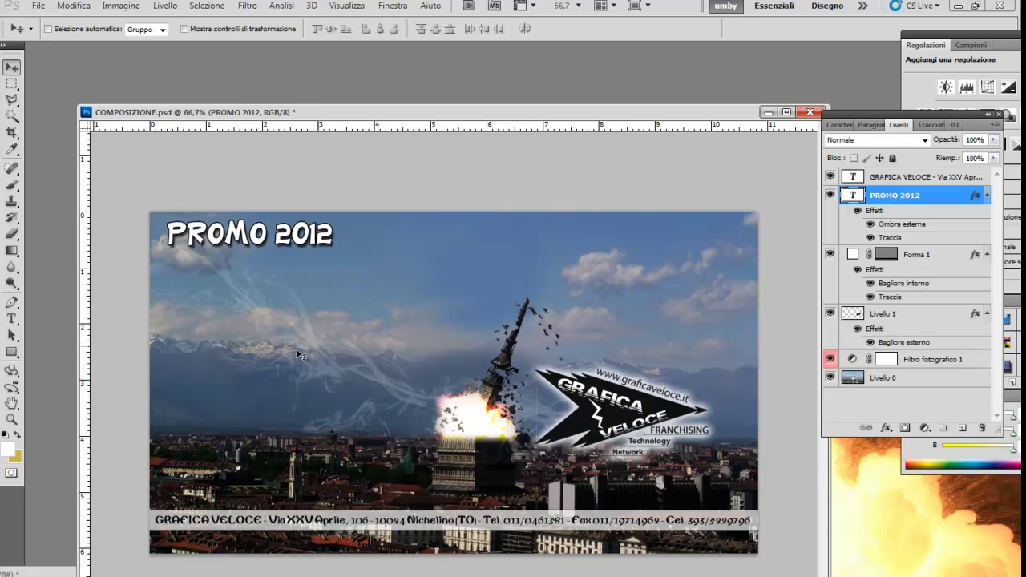
# Step: Duplicate the PROMO 2012 title layer and move the copy onto the sky
pyautogui.click(165, 6)
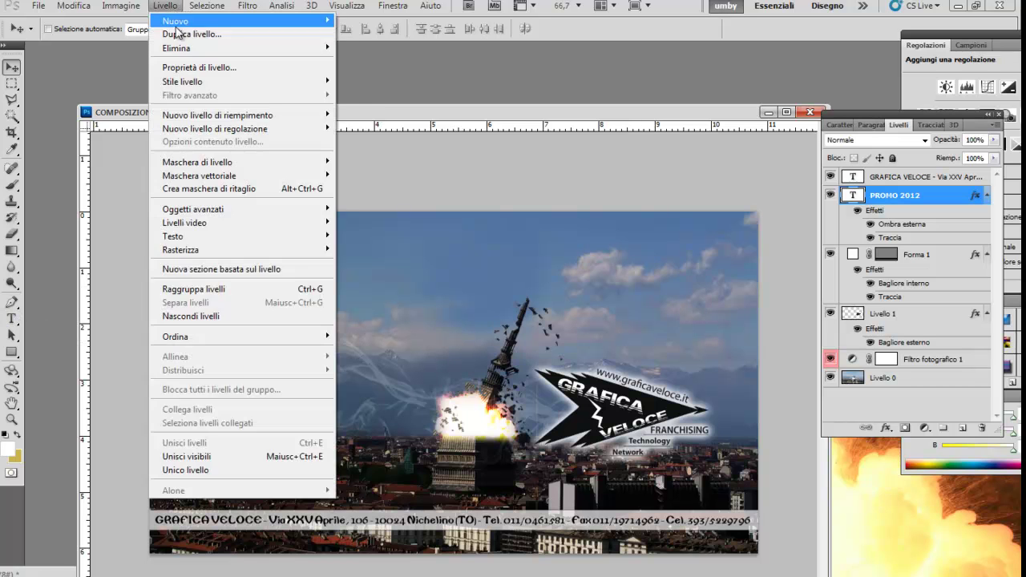
pyautogui.click(178, 33)
pyautogui.click(646, 184)
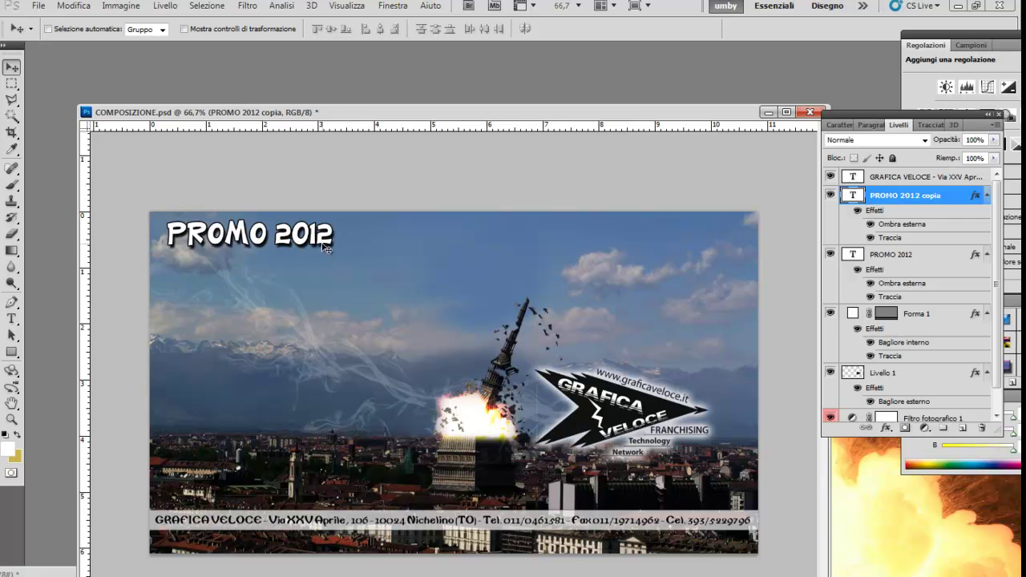
pyautogui.moveTo(325, 248); pyautogui.dragTo(543, 280)
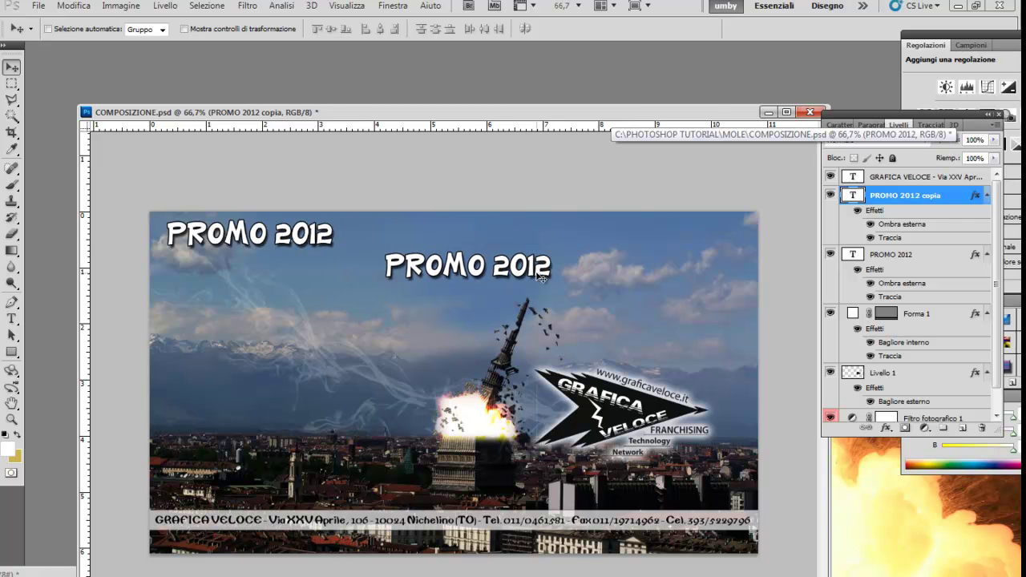
# Step: Change the copy's text to '10.000 VOLANTINI A5' and position it under the title
pyautogui.doubleClick(854, 195)
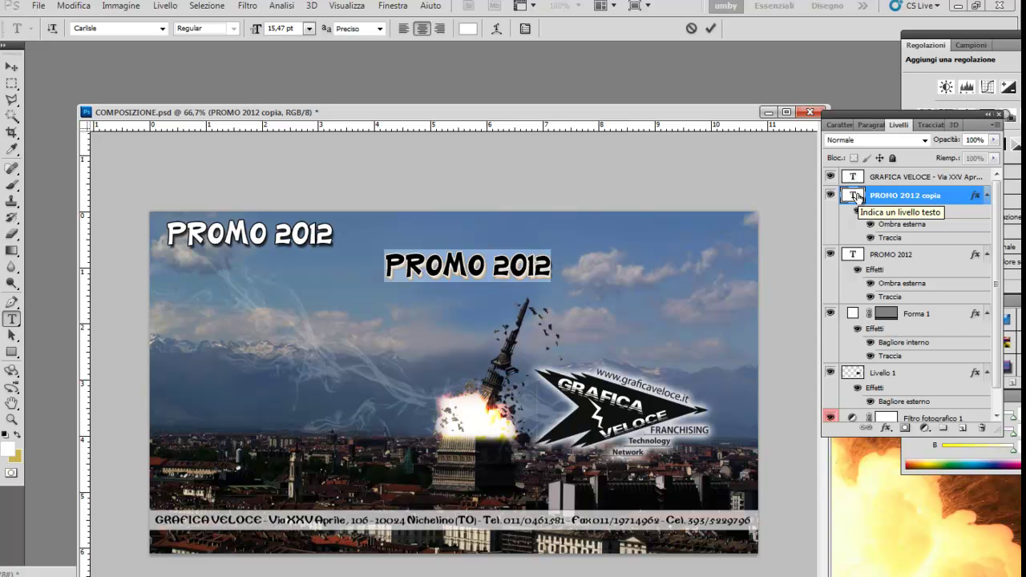
pyautogui.write('10.000 VOLA')
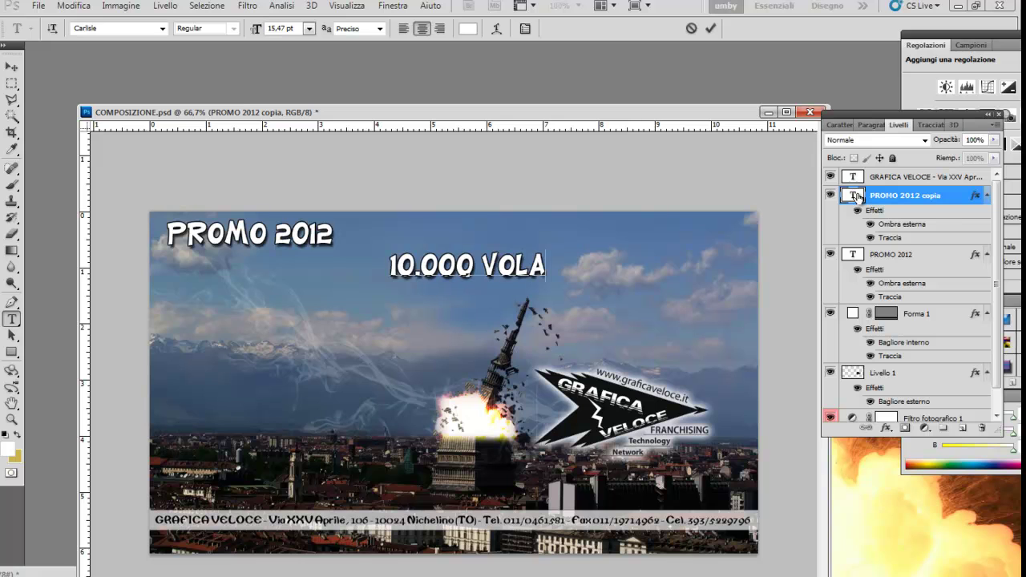
pyautogui.write('NTINI A5')
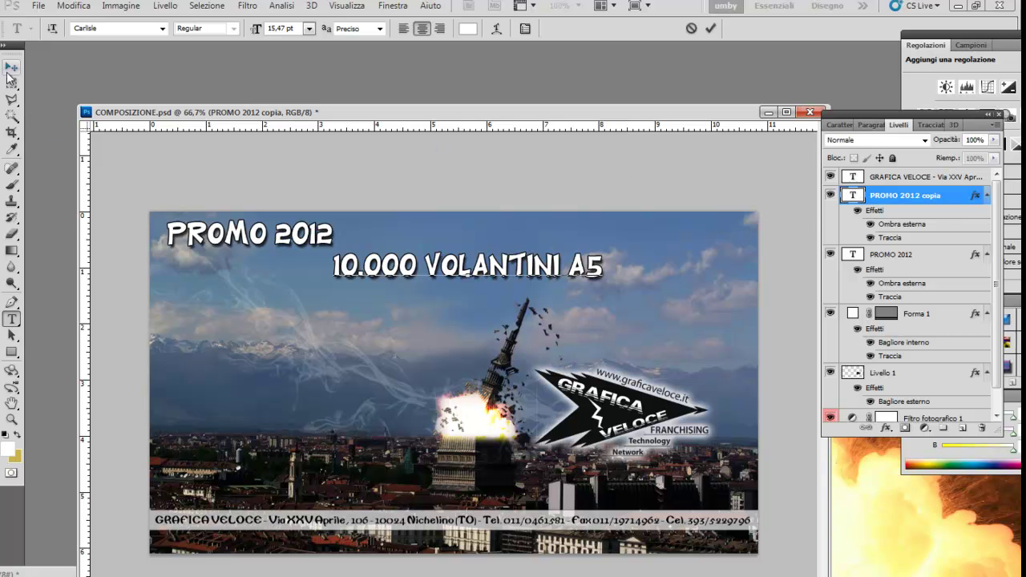
pyautogui.click(12, 68)
pyautogui.moveTo(468, 275); pyautogui.dragTo(478, 274)
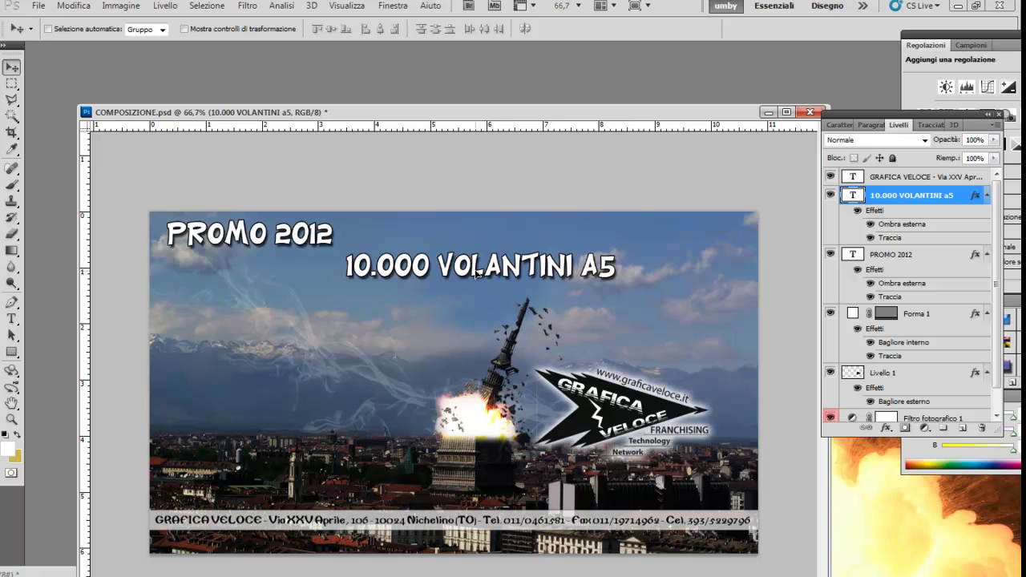
pyautogui.moveTo(476, 273); pyautogui.dragTo(367, 292)
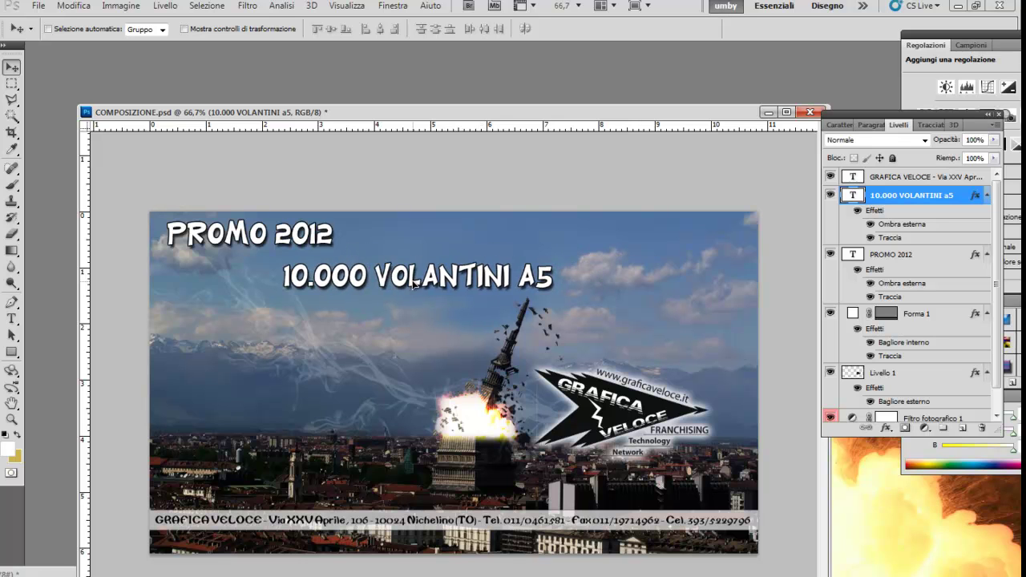
pyautogui.moveTo(367, 291); pyautogui.dragTo(459, 283)
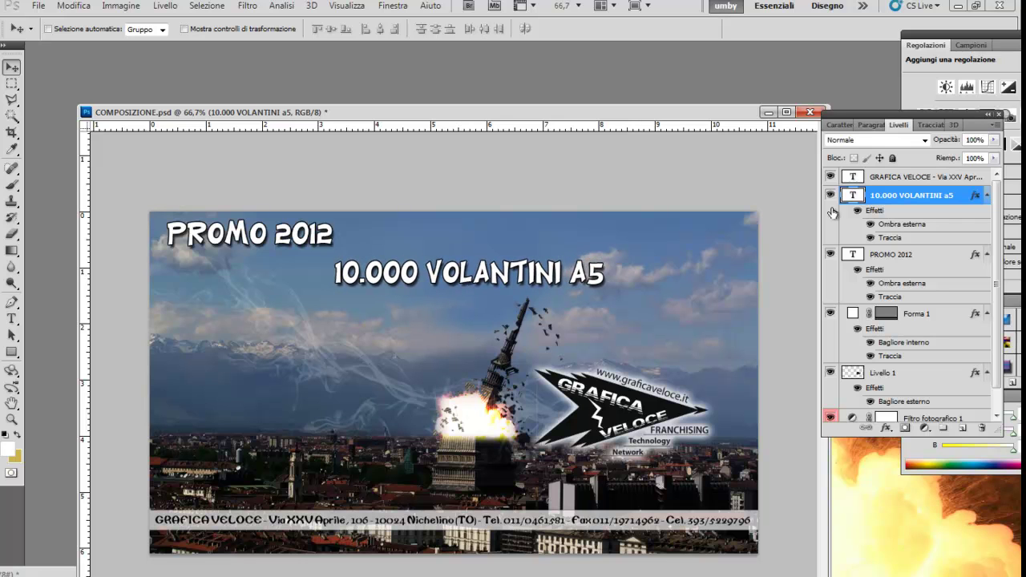
# Step: Extend the line to read '10.000 VOLANTINI A5: 159,00' and adjust its position
pyautogui.doubleClick(854, 196)
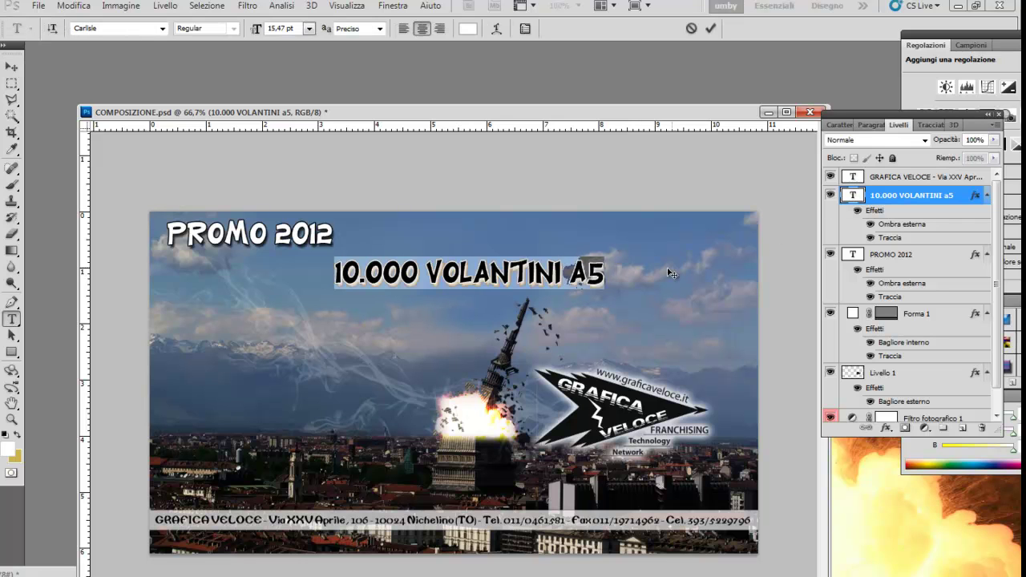
pyautogui.click(606, 273)
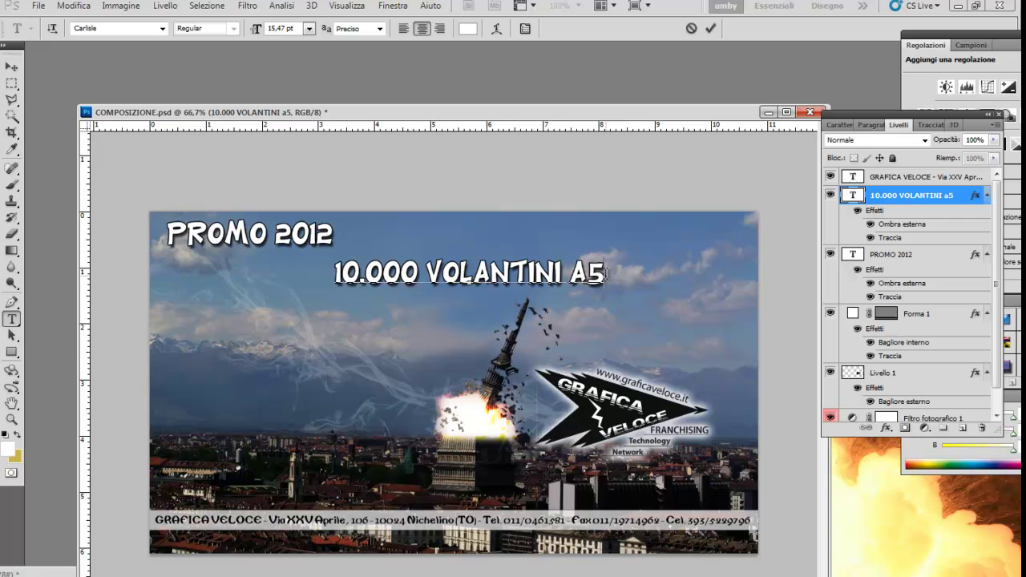
pyautogui.click(11, 66)
pyautogui.moveTo(453, 276); pyautogui.dragTo(518, 264)
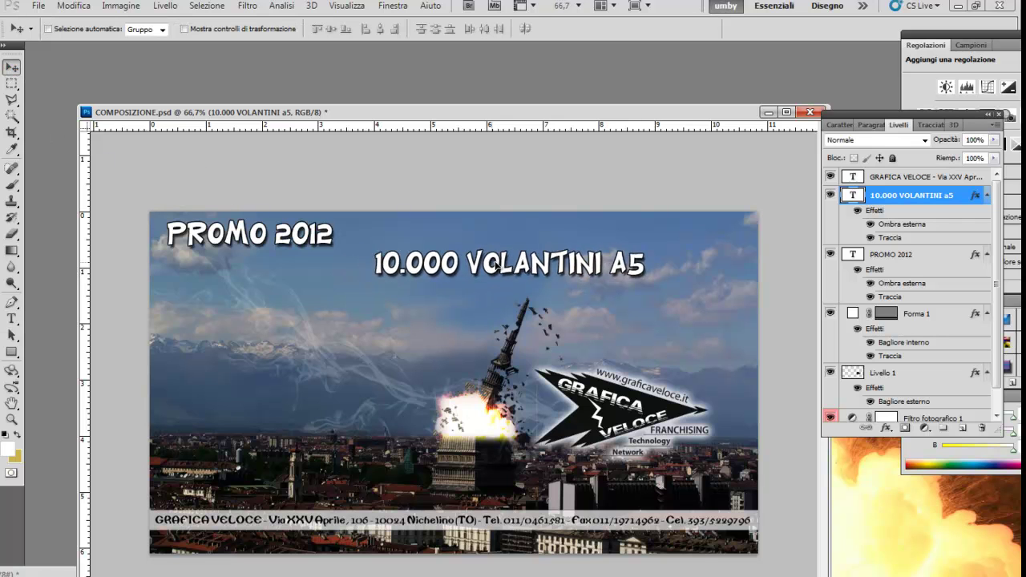
pyautogui.doubleClick(852, 196)
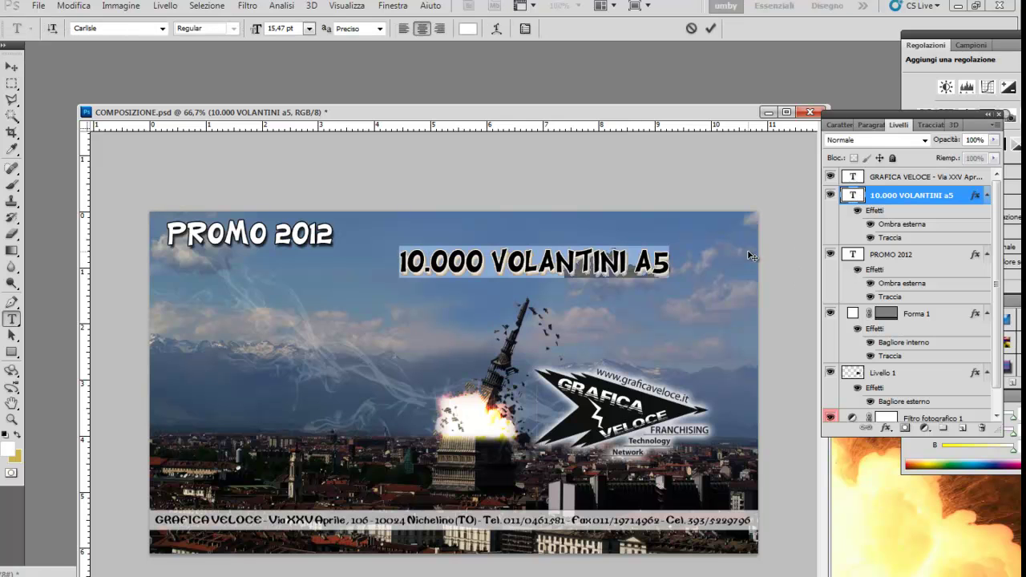
pyautogui.click(672, 260)
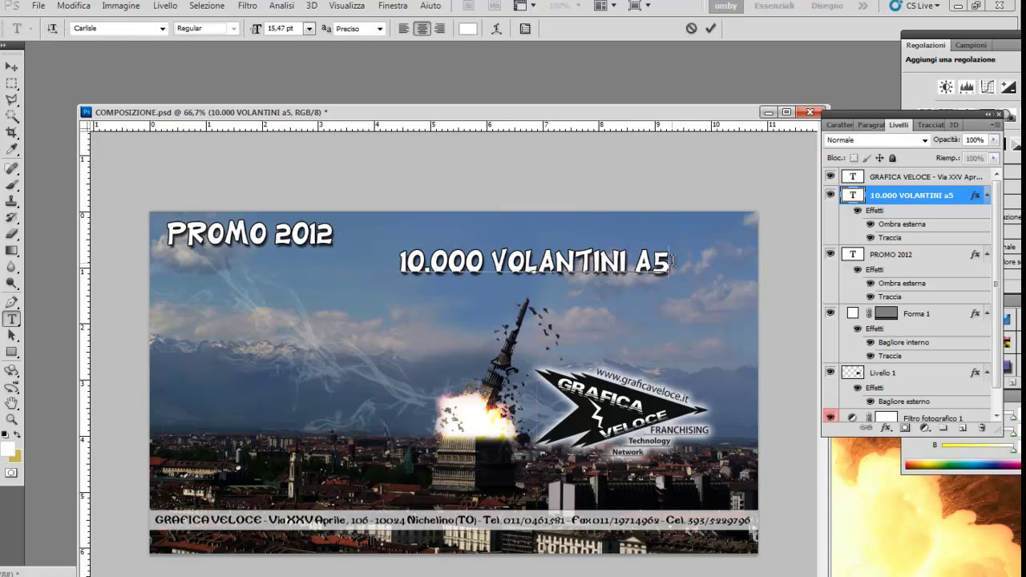
pyautogui.write(': 1')
pyautogui.write('59,00')
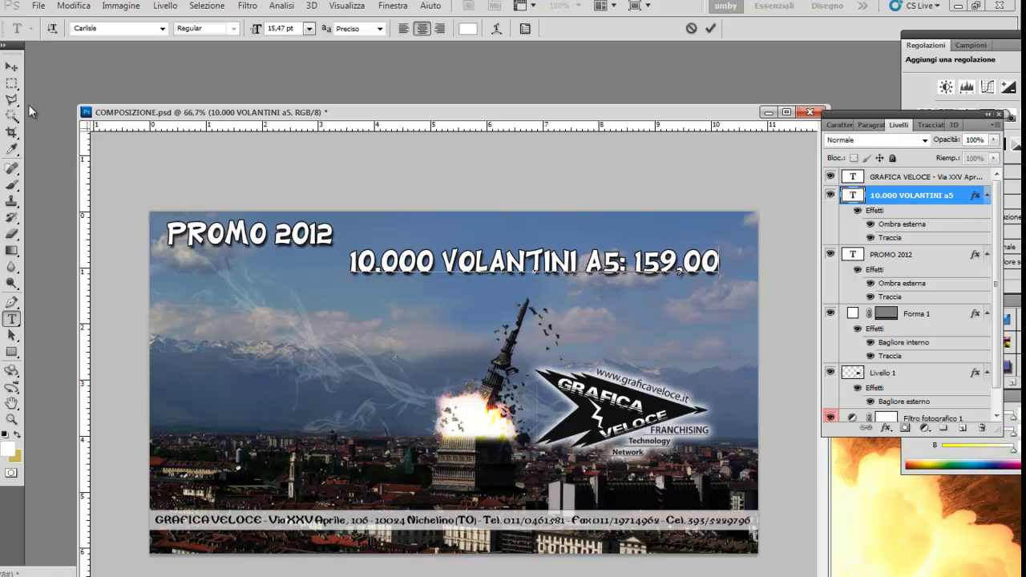
pyautogui.click(12, 66)
pyautogui.moveTo(460, 272); pyautogui.dragTo(469, 275)
# Step: Shrink the VOLANTINI price line to about 63% with Free Transform
pyautogui.doubleClick(853, 195)
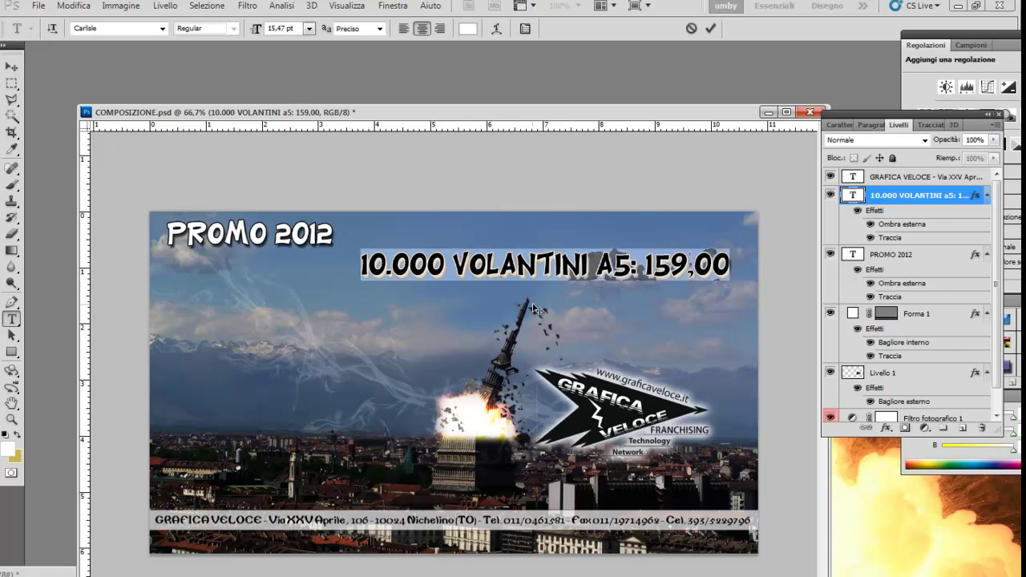
pyautogui.hotkey('ctrl', 't')
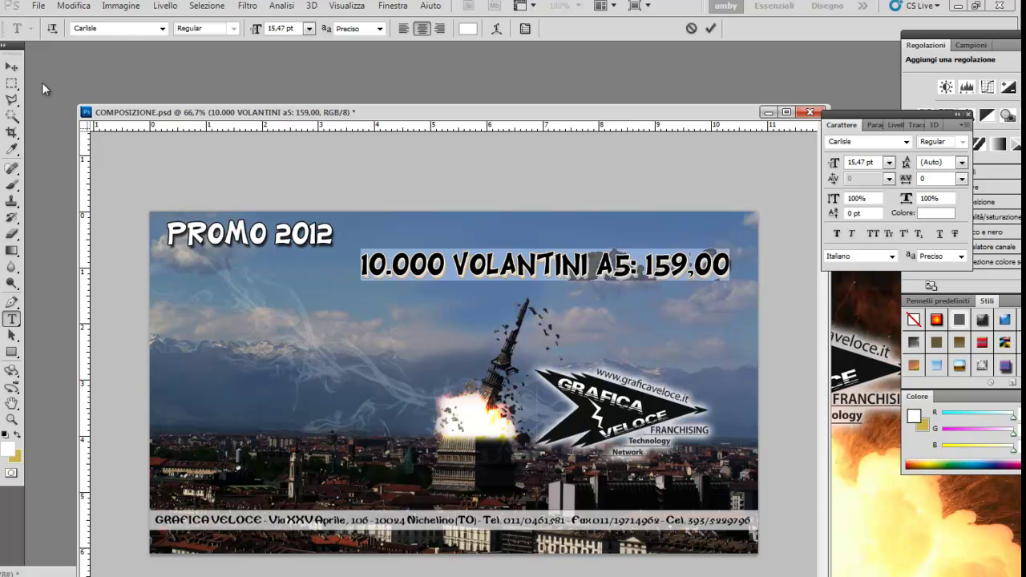
pyautogui.click(12, 67)
pyautogui.hotkey('ctrl', 't')
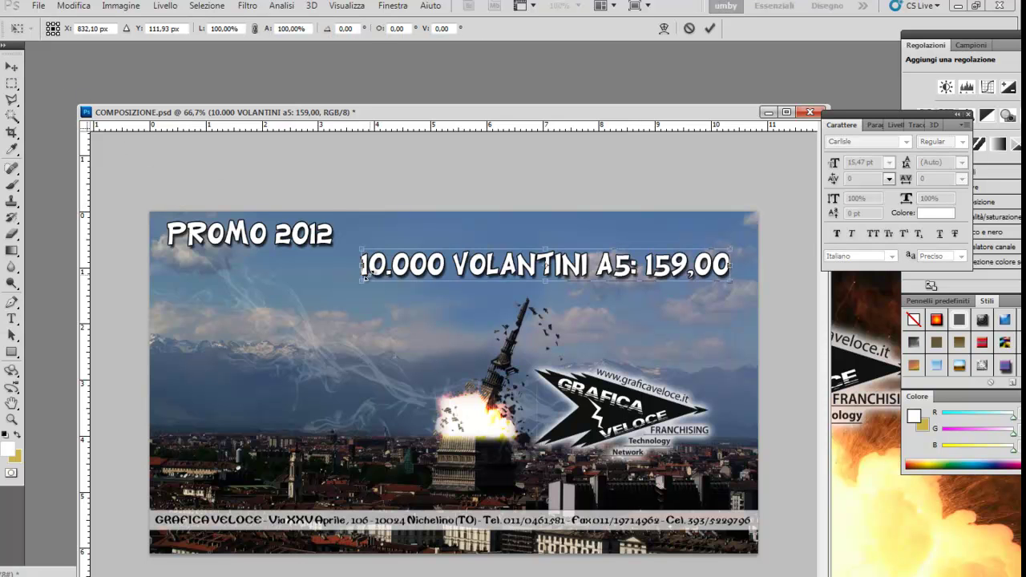
pyautogui.moveTo(363, 275)
pyautogui.mouseDown()
pyautogui.moveTo(498, 261)
pyautogui.moveTo(263, 271)
pyautogui.mouseUp()
pyautogui.press('Return')
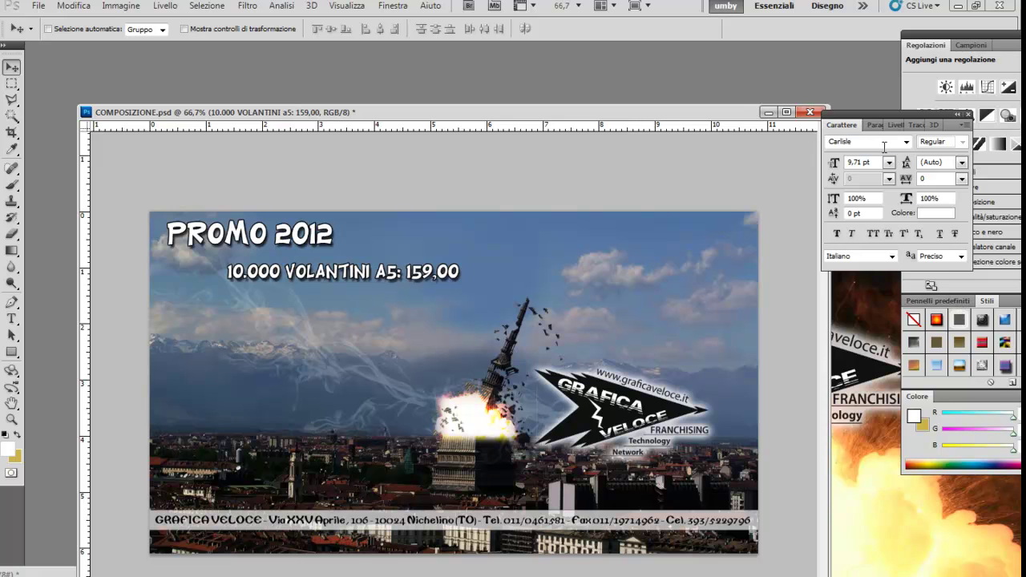
# Step: Add a second price line '5000 BIGLIETTI DA VISITA: 79.00' below the flyer price
pyautogui.click(898, 124)
pyautogui.doubleClick(853, 194)
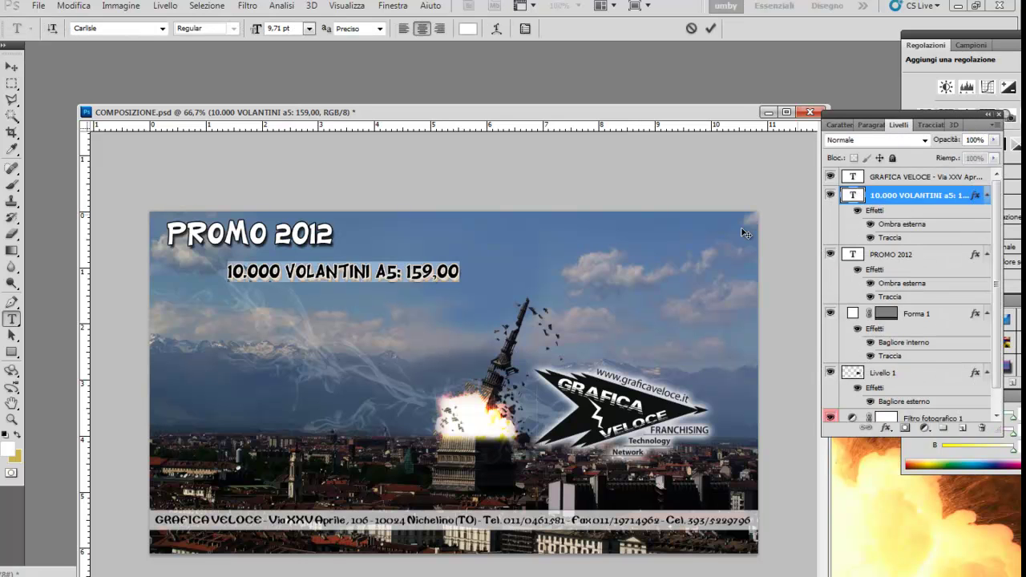
pyautogui.click(460, 271)
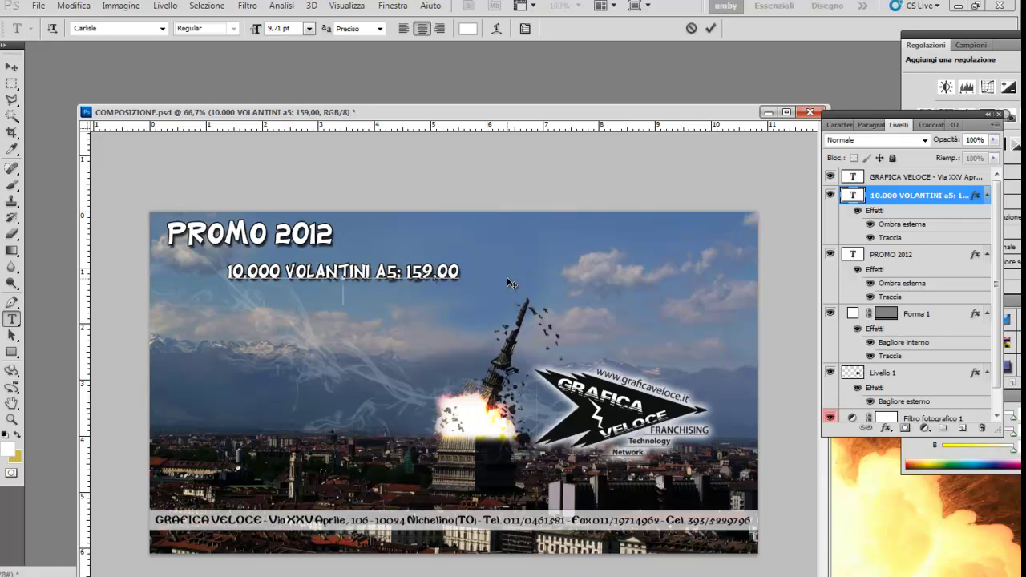
pyautogui.press('Return')
pyautogui.write('5000 BIGLIETTI DA VISITA')
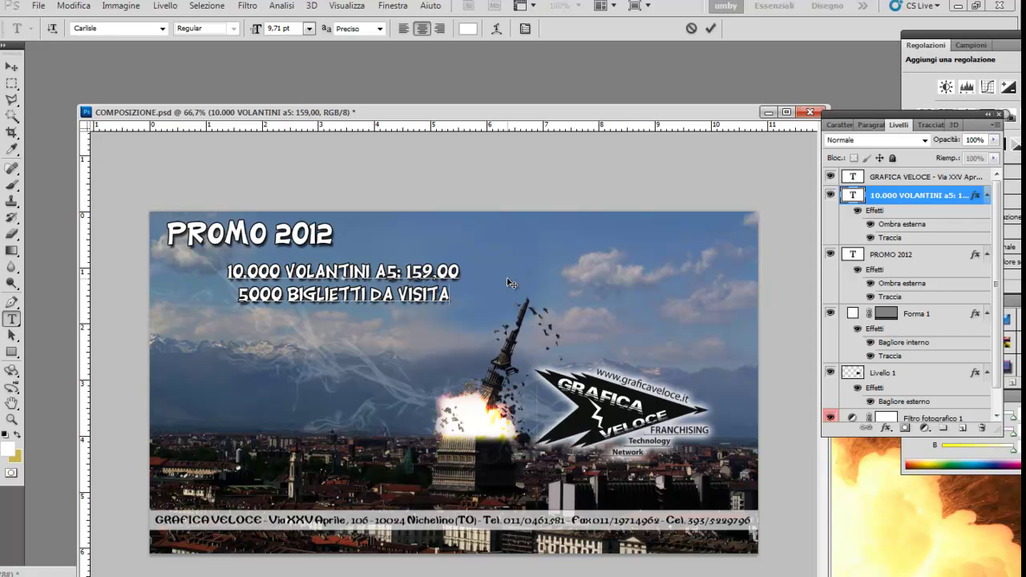
pyautogui.write(':')
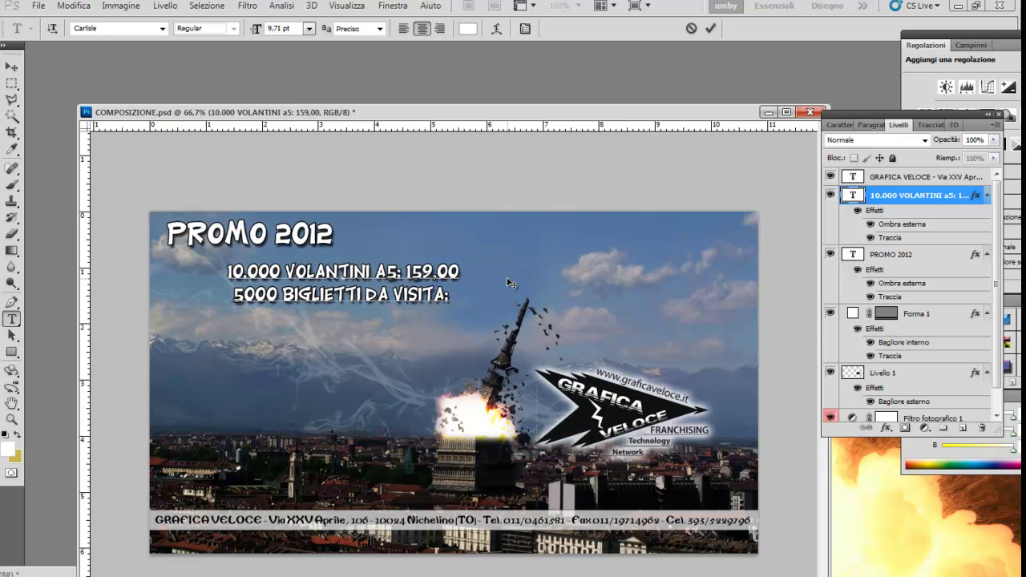
pyautogui.write(' 79.00')
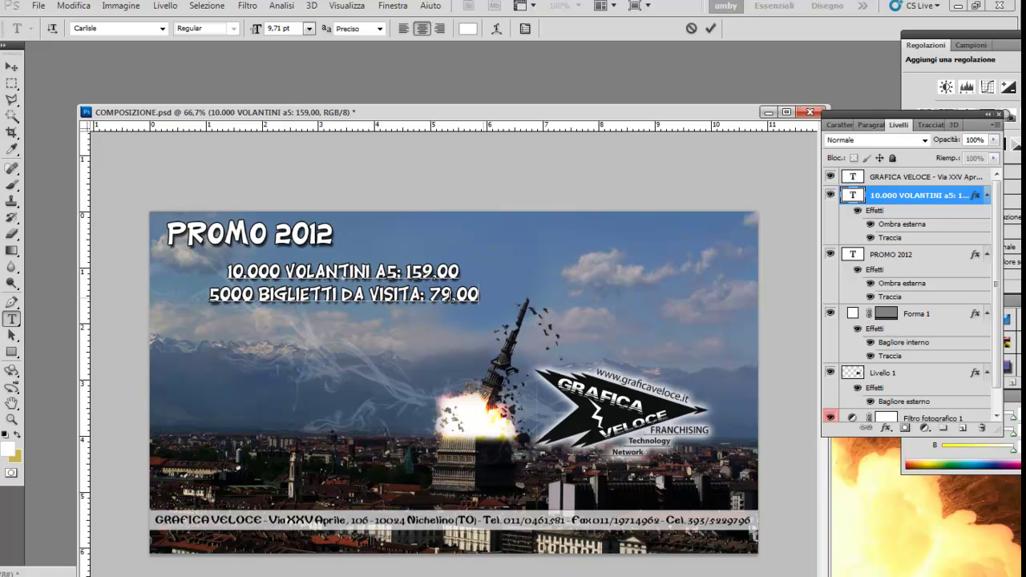
# Step: Start a third price line reading '5000 DEPLIANTS: 1'
pyautogui.moveTo(480, 295); pyautogui.dragTo(188, 279)
pyautogui.click(478, 294)
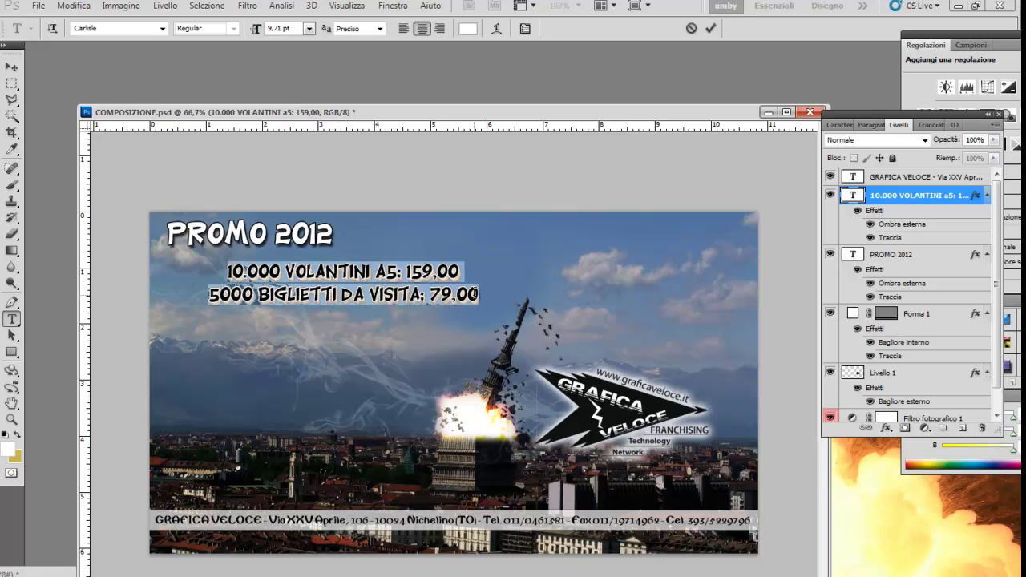
pyautogui.click(478, 295)
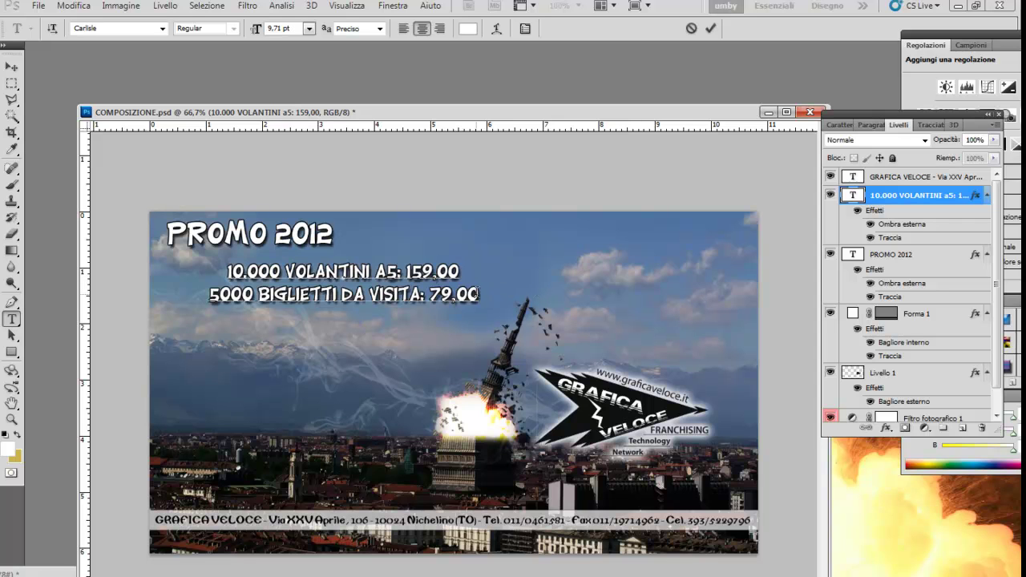
pyautogui.press('Return')
pyautogui.write('5000 DEPLIANTS')
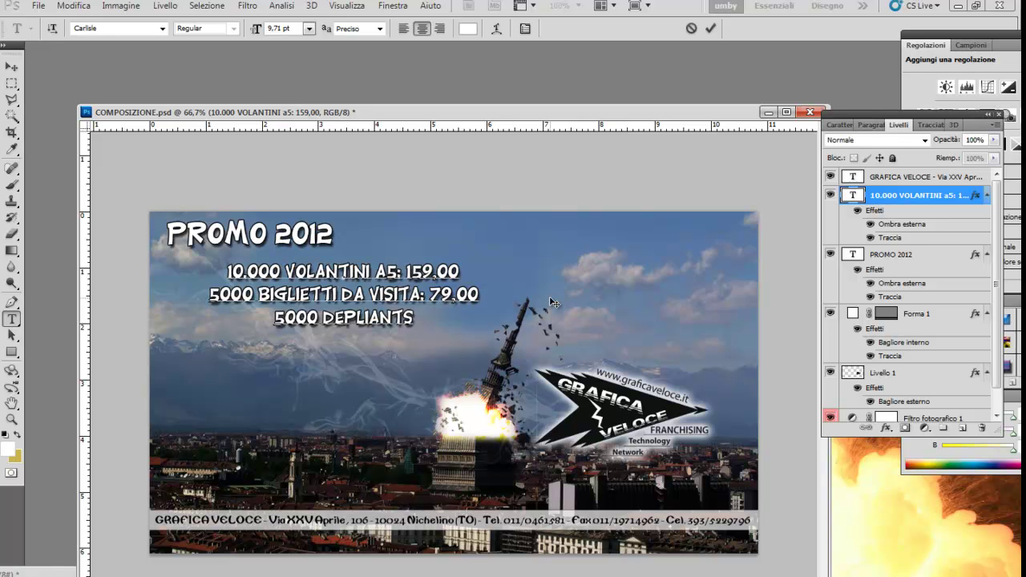
pyautogui.write(':')
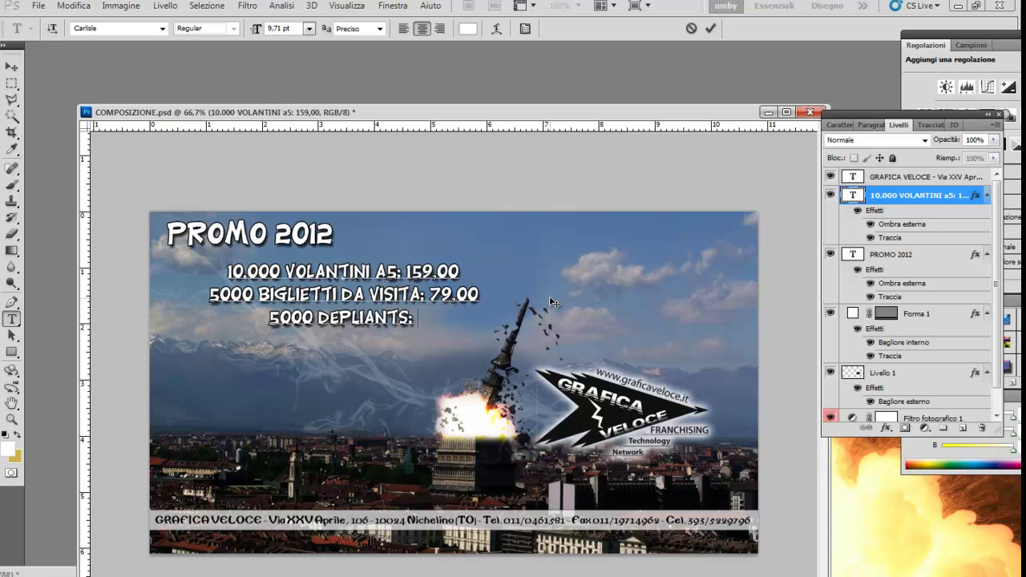
pyautogui.write(' 1')
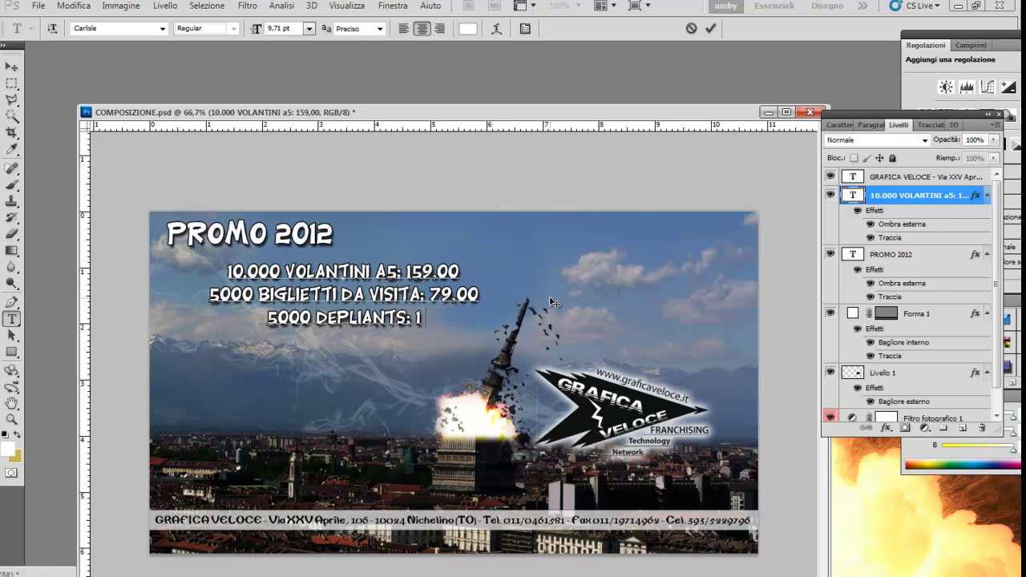
# Step: Finish the 175.00 € line and add € after the 79.00 and 159.00 prices
pyautogui.write('75.00')
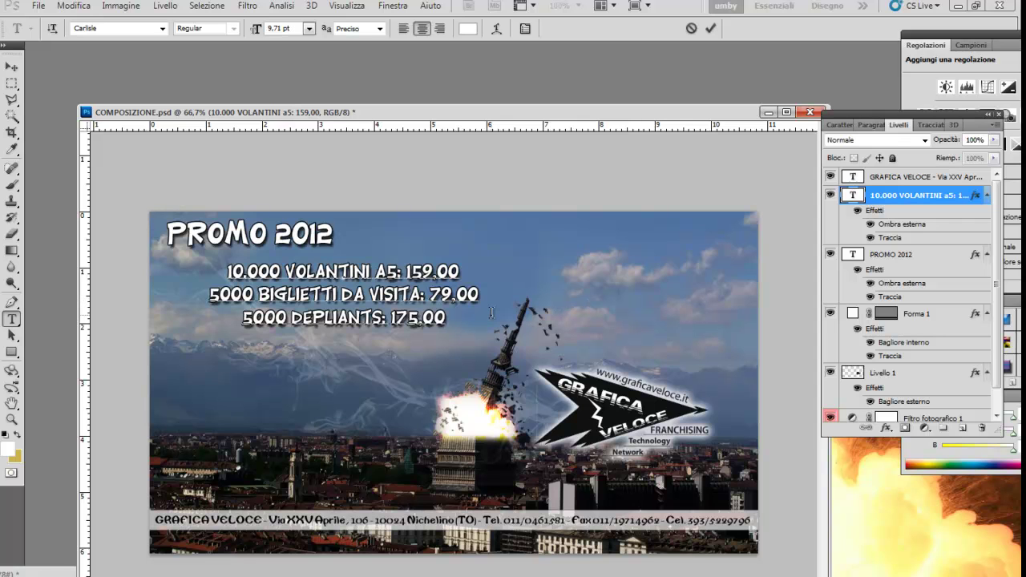
pyautogui.write(' €')
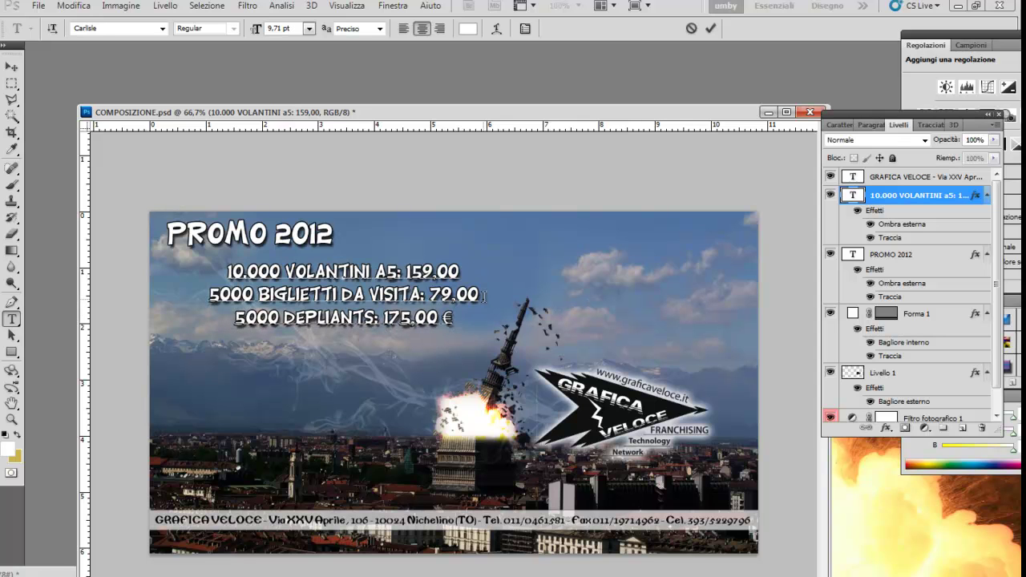
pyautogui.click(478, 294)
pyautogui.write('€')
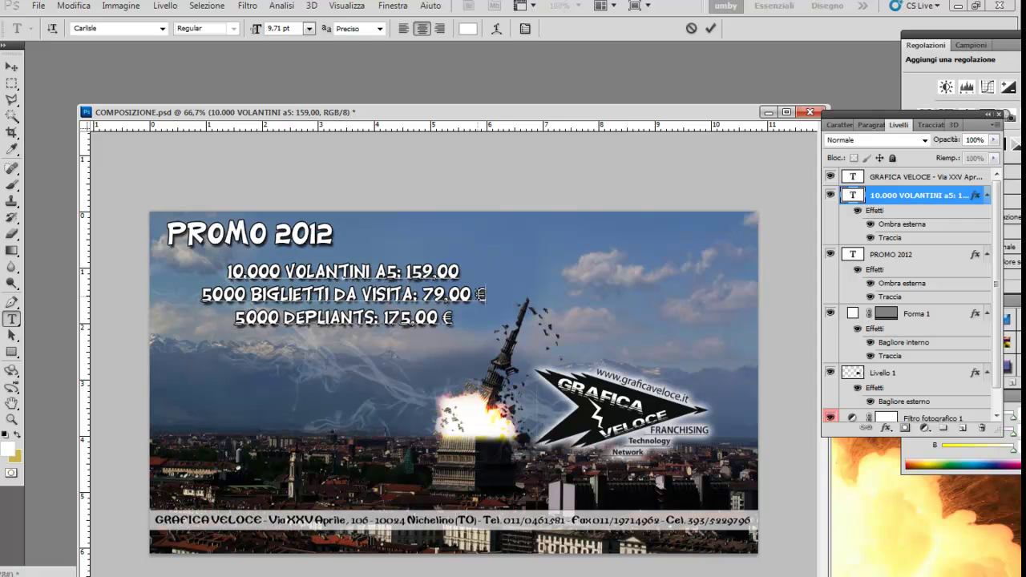
pyautogui.click(458, 271)
pyautogui.write('€')
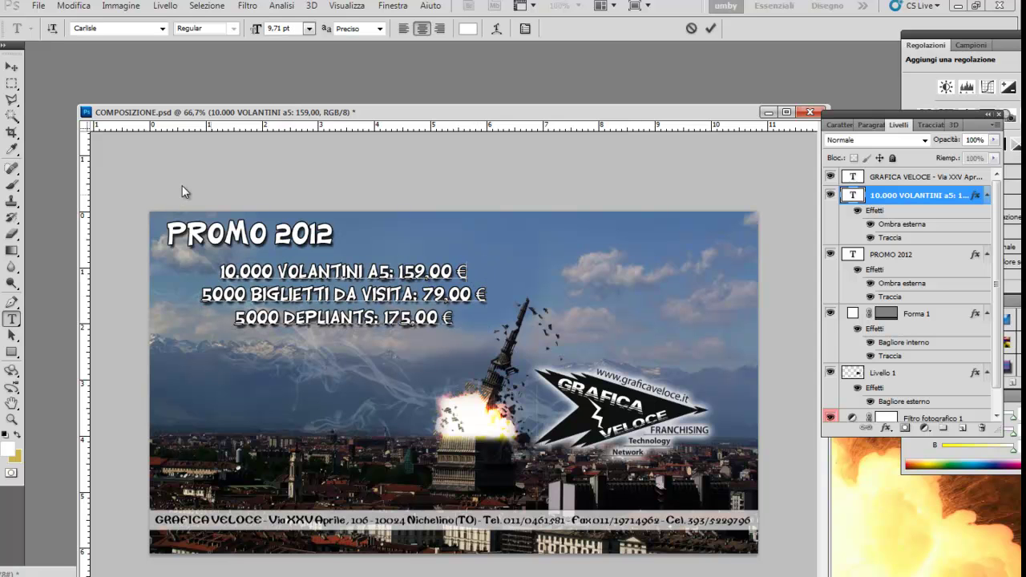
pyautogui.click(11, 66)
# Step: Move the price list to the upper right and add LE before the heading, making LE PROMO 2012
pyautogui.moveTo(392, 294); pyautogui.dragTo(643, 254)
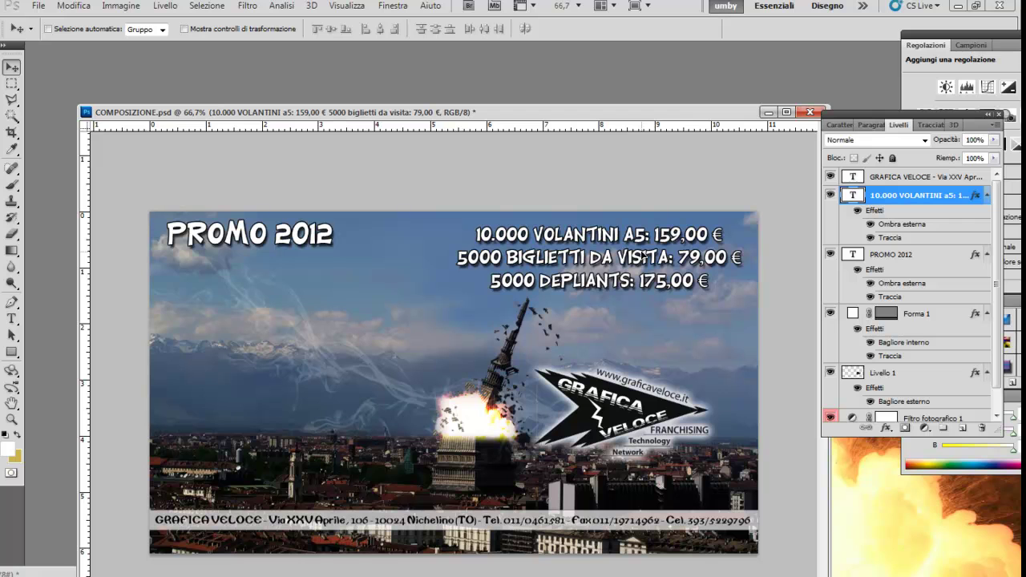
pyautogui.rightClick(255, 239)
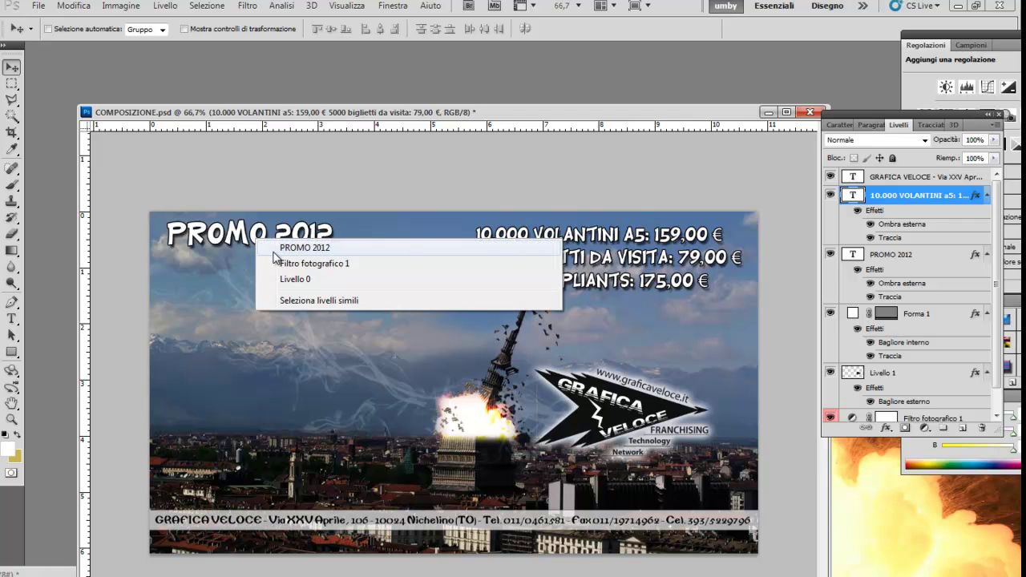
pyautogui.click(277, 245)
pyautogui.doubleClick(852, 254)
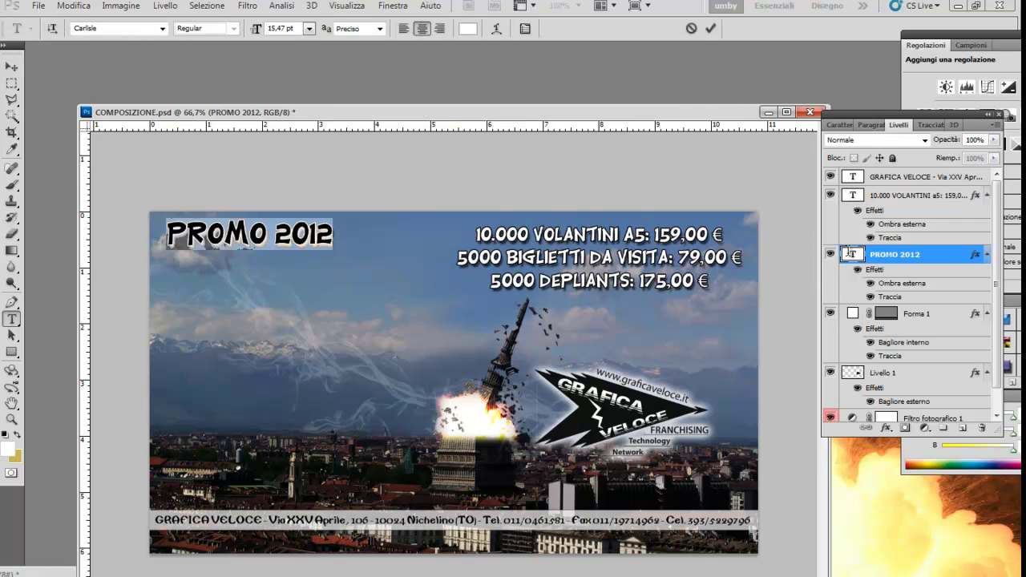
pyautogui.click(170, 234)
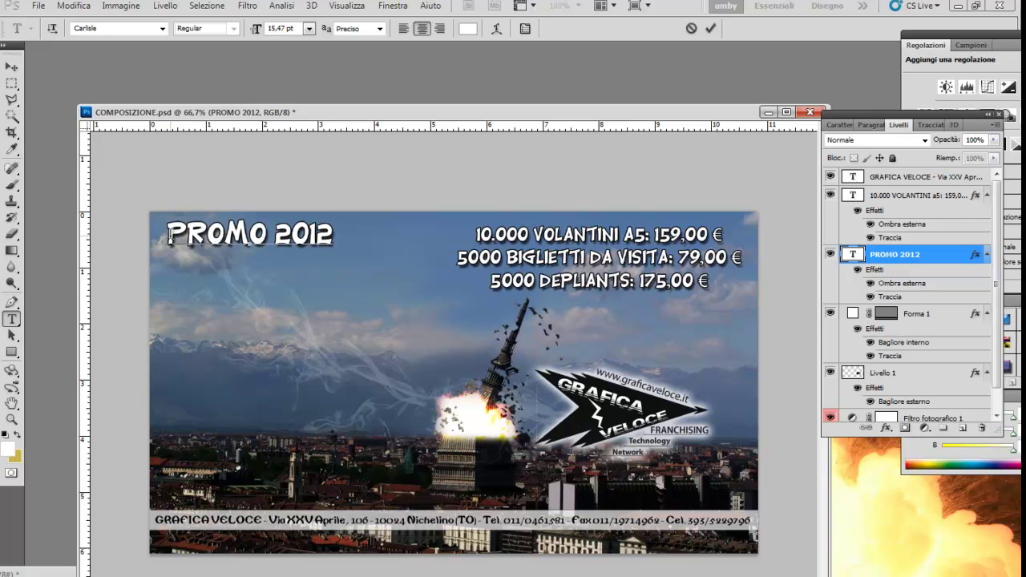
pyautogui.write('LE')
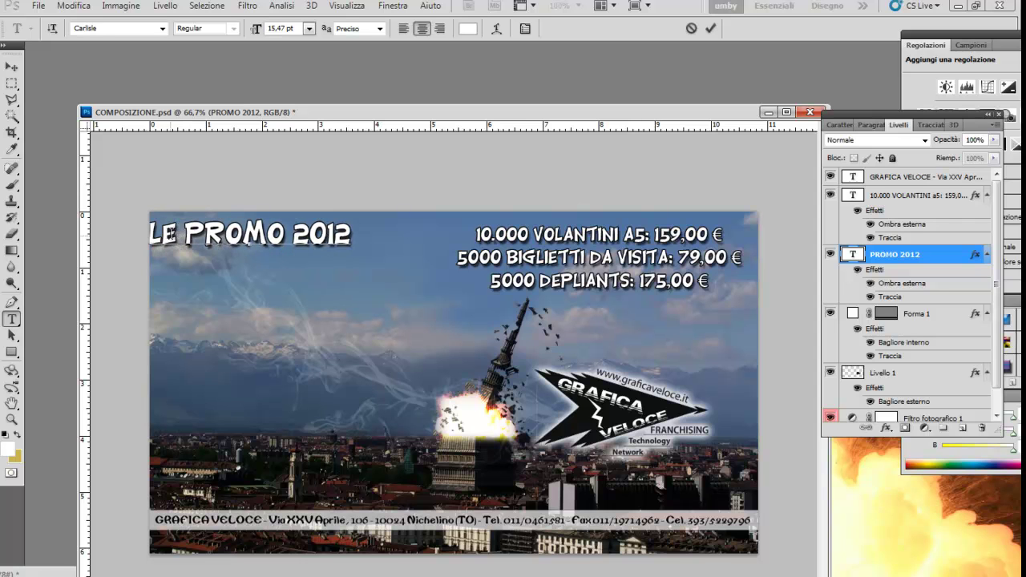
pyautogui.click(11, 66)
# Step: Nudge the LE PROMO 2012 heading right and fine-tune the price list's horizontal position
pyautogui.moveTo(327, 248); pyautogui.dragTo(345, 245)
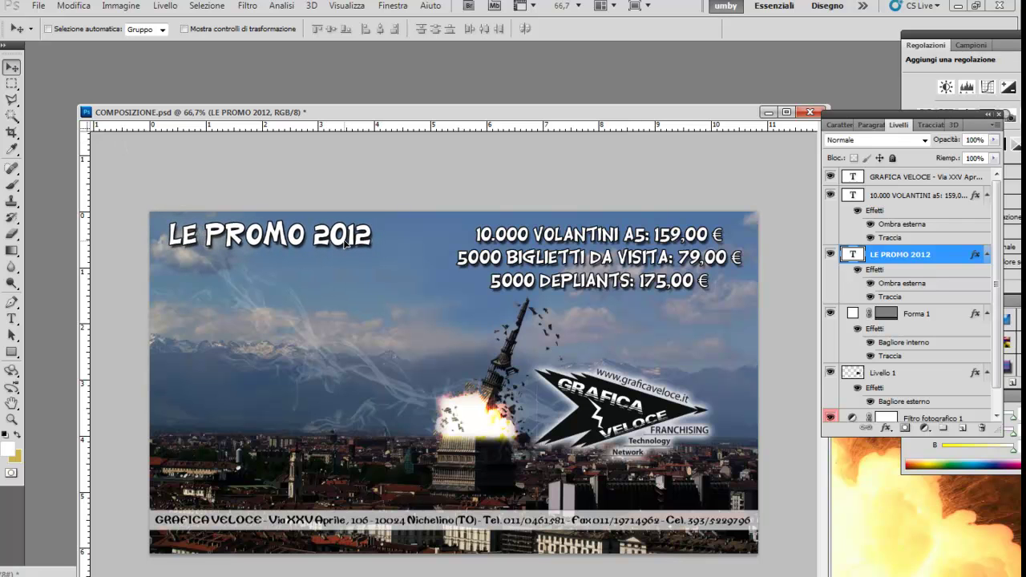
pyautogui.rightClick(667, 240)
pyautogui.click(680, 246)
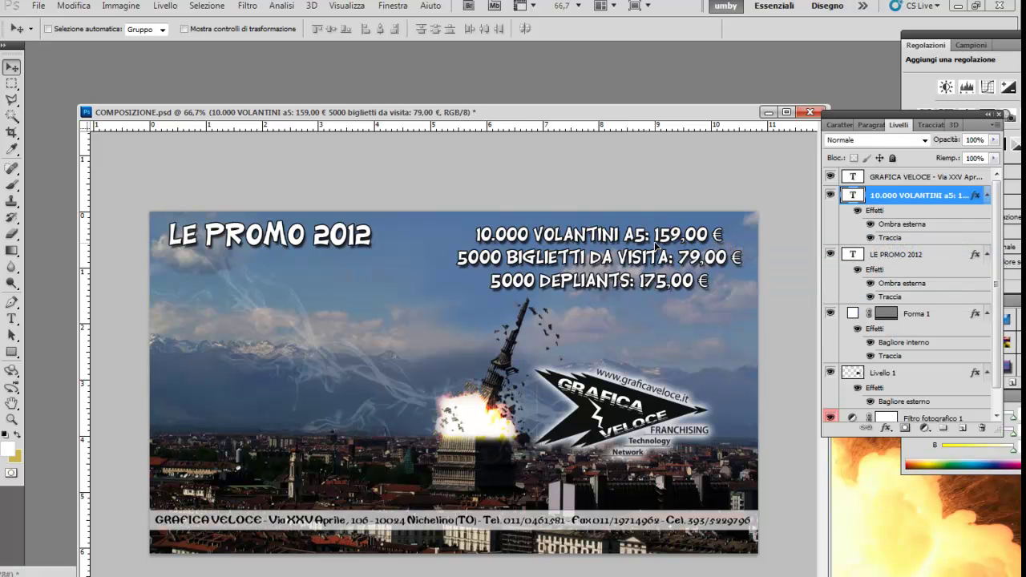
pyautogui.hotkey('shift', 'Right')
pyautogui.press('Left')
pyautogui.press('Left')
pyautogui.press('Left')
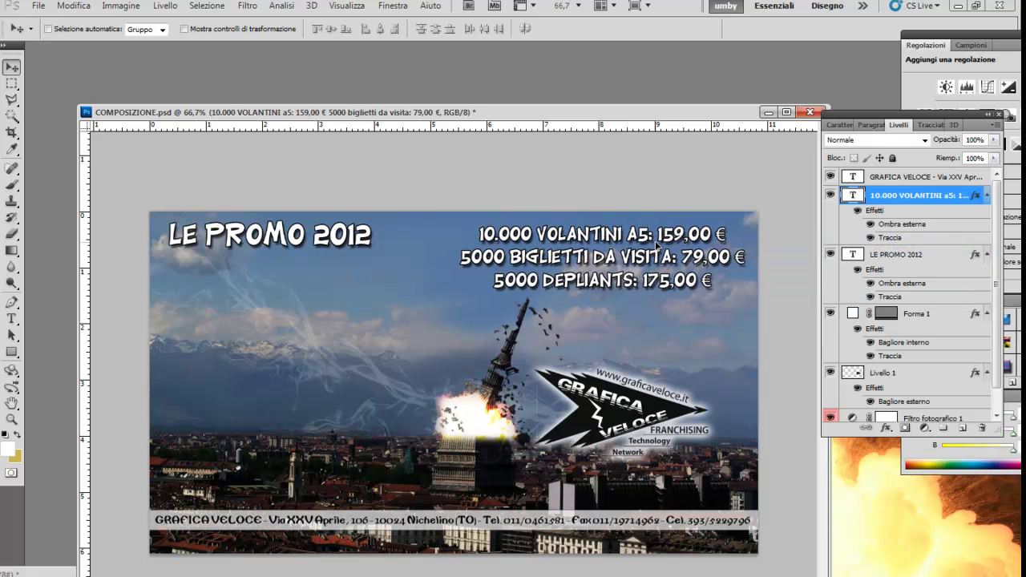
pyautogui.moveTo(656, 248); pyautogui.dragTo(646, 248)
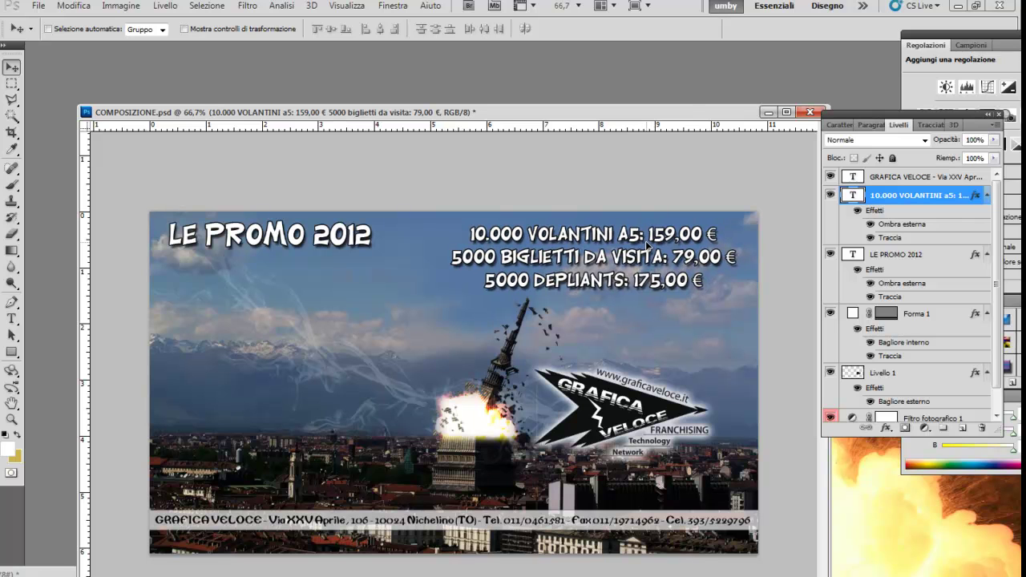
# Step: Add a new GRAFICA INCLUSA text line in the sky
pyautogui.click(12, 318)
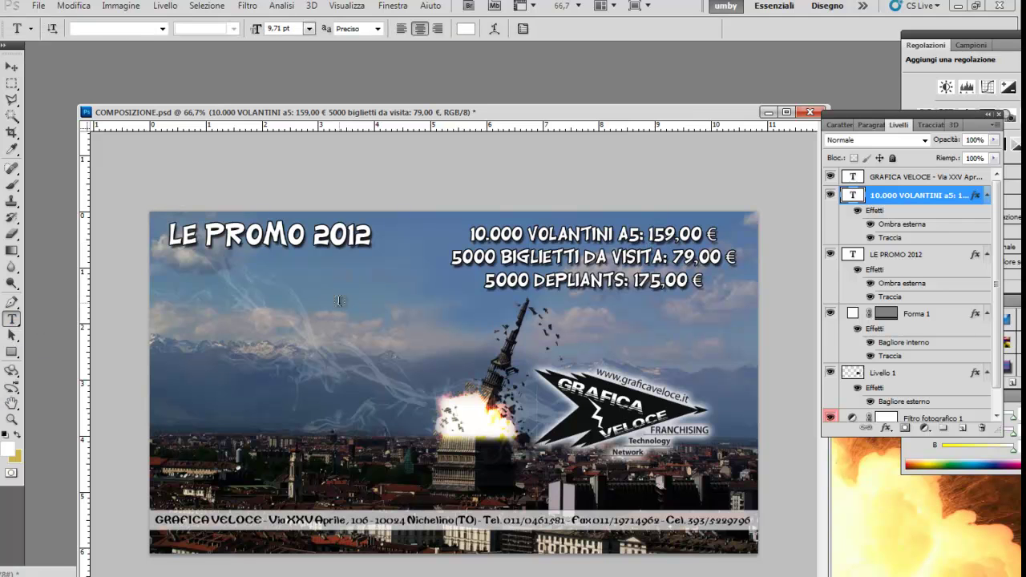
pyautogui.click(339, 300)
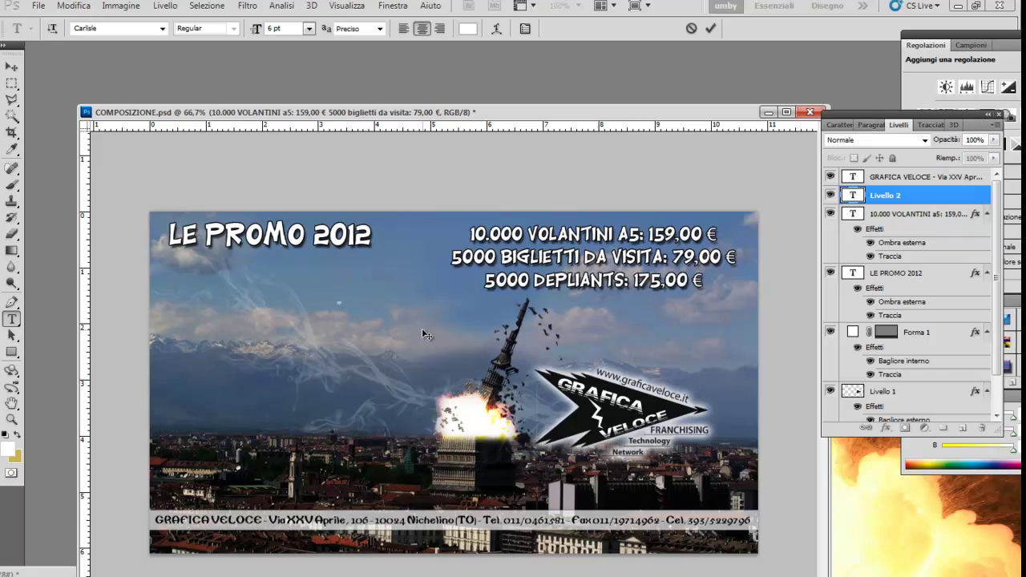
pyautogui.write('GRAFICA INCLUSA')
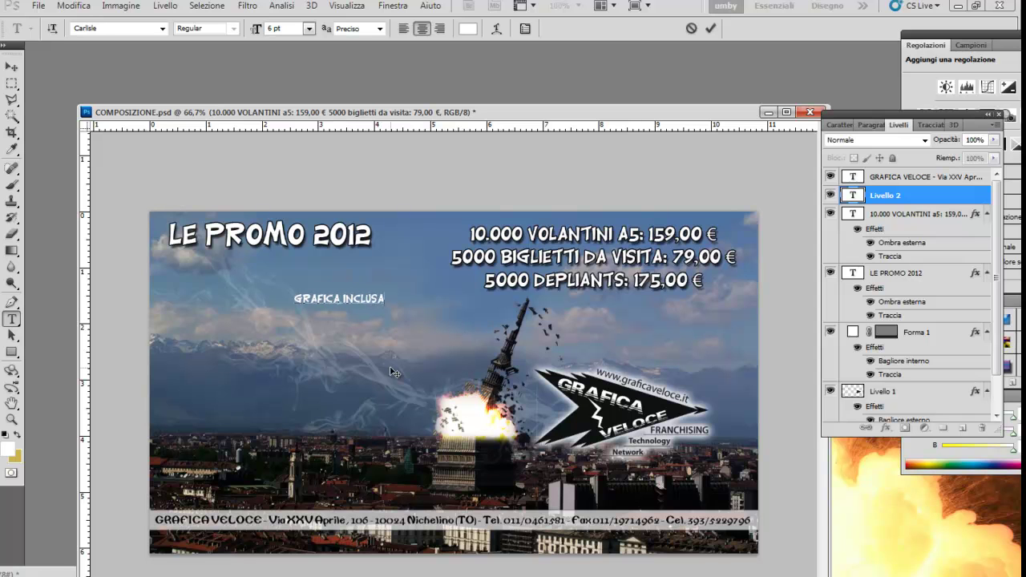
pyautogui.click(12, 68)
# Step: Scale GRAFICA INCLUSA to about double, move it beside the spire, then shrink it to about 75%
pyautogui.click(72, 4)
pyautogui.moveTo(85, 283)
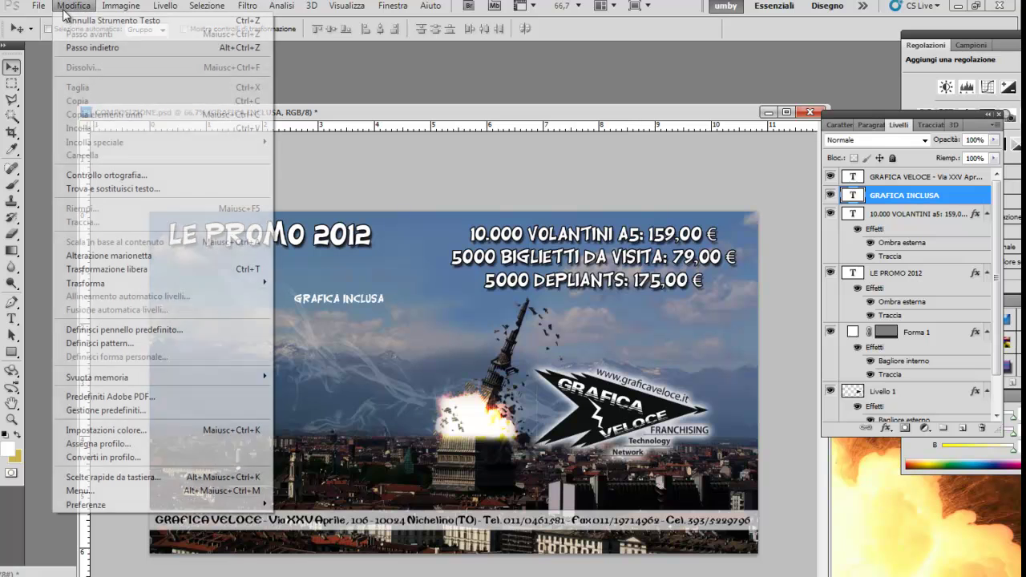
pyautogui.click(330, 301)
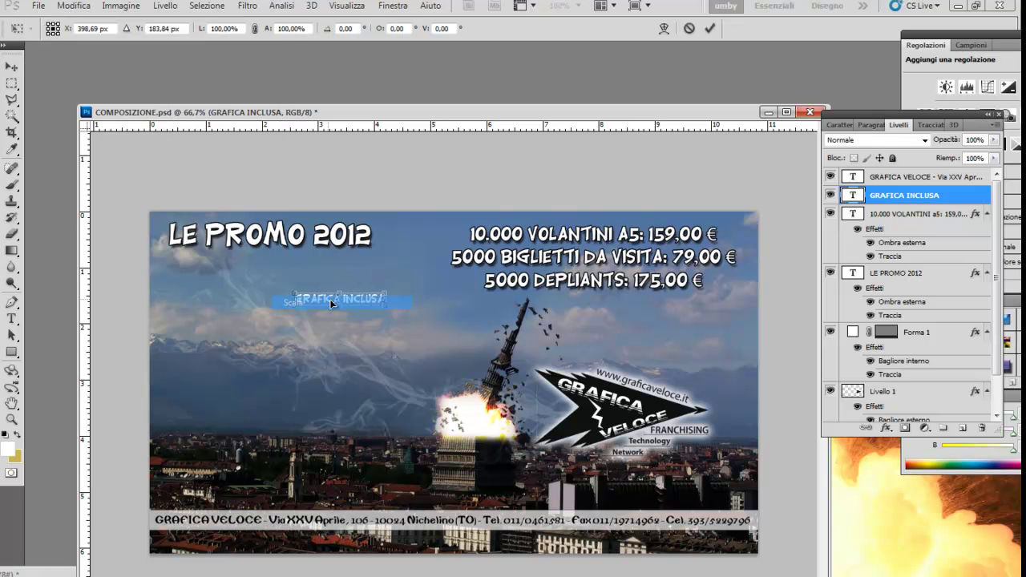
pyautogui.moveTo(379, 309); pyautogui.dragTo(483, 365)
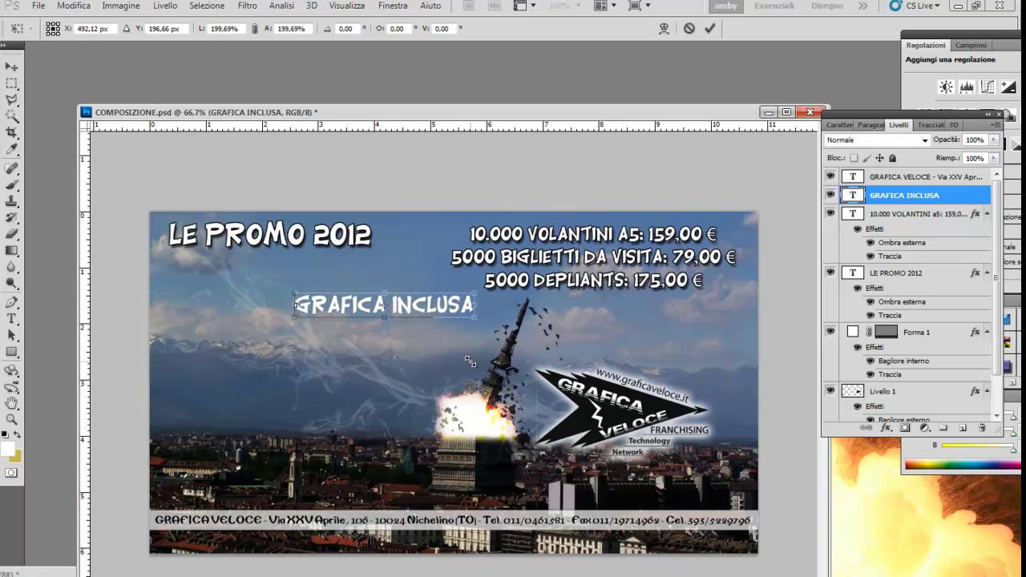
pyautogui.press('Return')
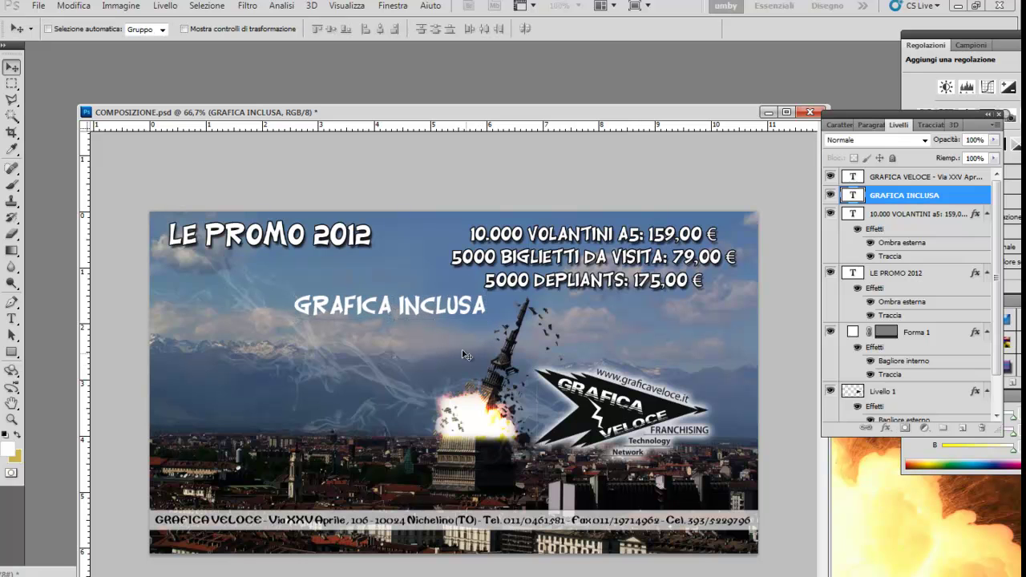
pyautogui.moveTo(429, 308); pyautogui.dragTo(692, 325)
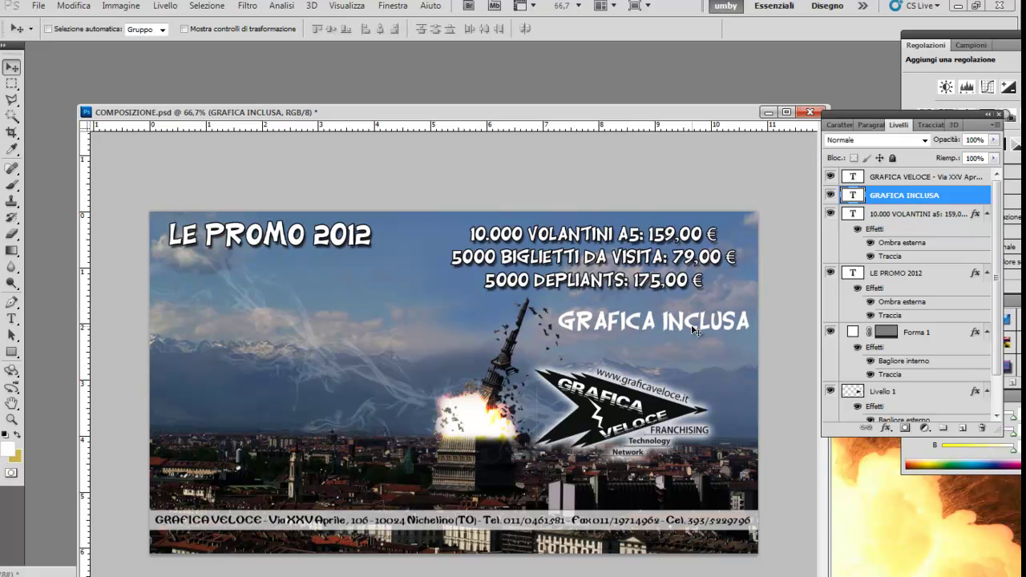
pyautogui.hotkey('ctrl', 't')
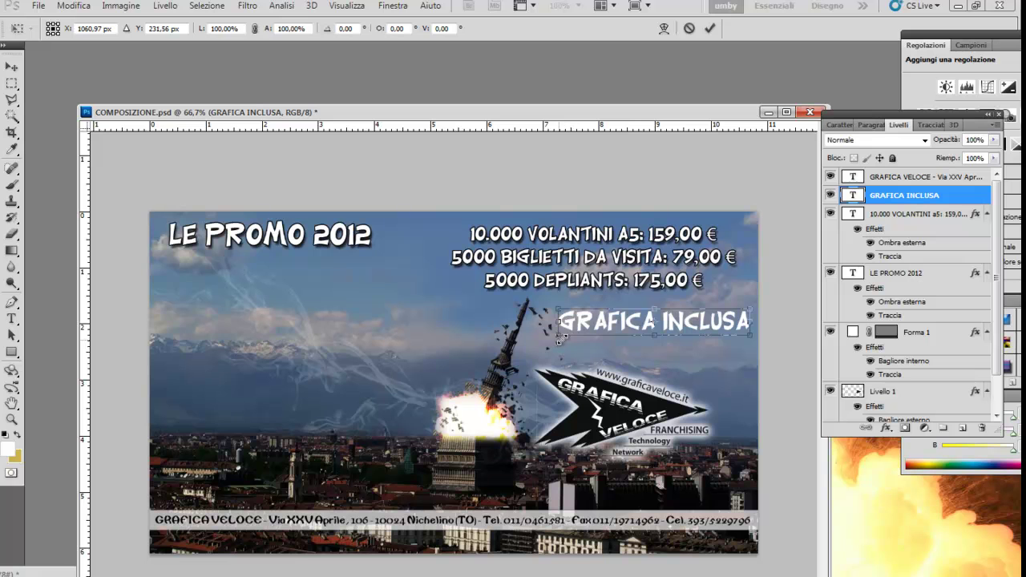
pyautogui.moveTo(564, 336); pyautogui.dragTo(596, 336)
pyautogui.press('Return')
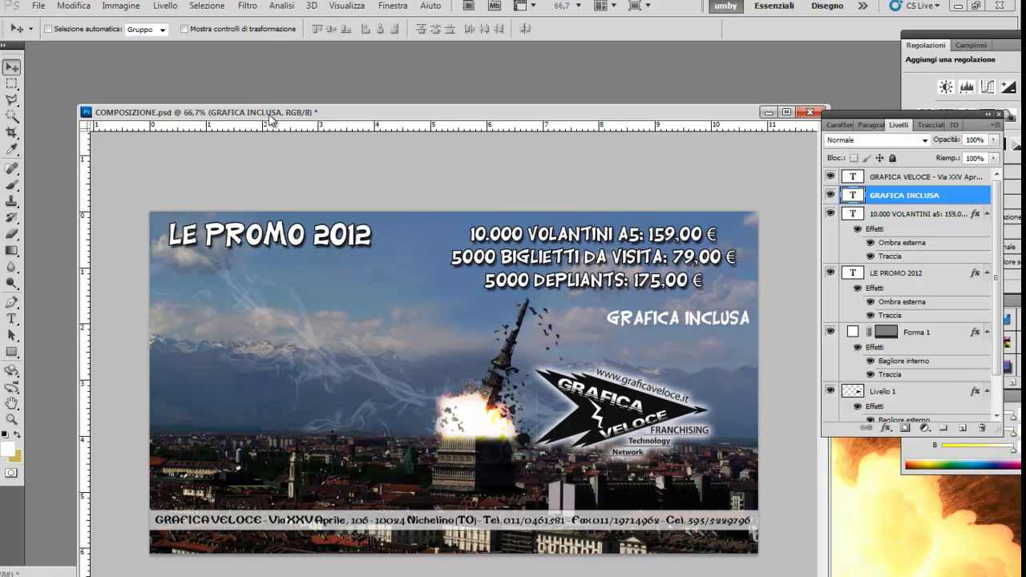
# Step: Rotate GRAFICA INCLUSA about 12 degrees clockwise
pyautogui.click(74, 6)
pyautogui.moveTo(160, 283)
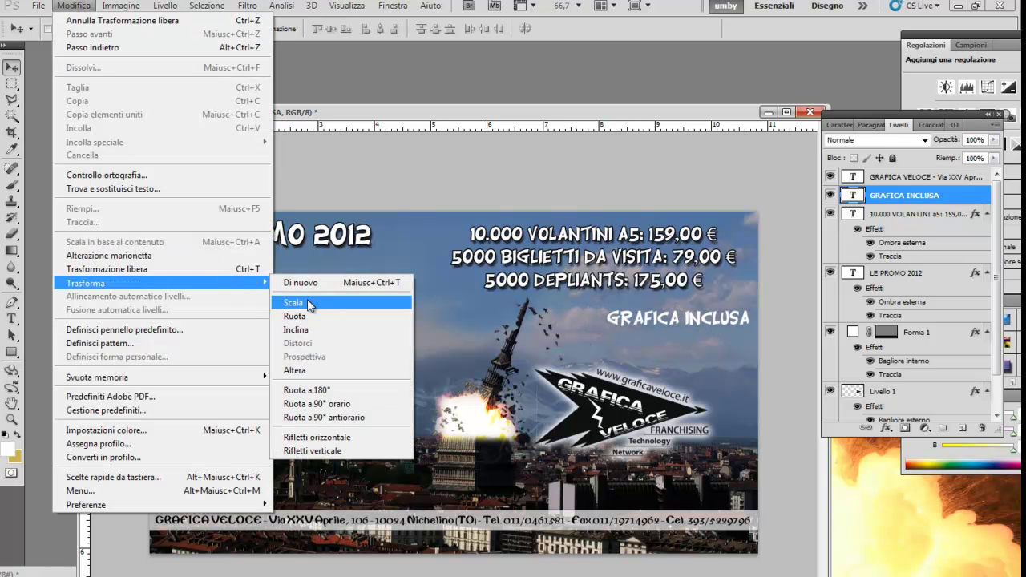
pyautogui.click(295, 319)
pyautogui.moveTo(752, 356)
pyautogui.mouseDown()
pyautogui.moveTo(735, 391)
pyautogui.moveTo(719, 339)
pyautogui.moveTo(706, 353)
pyautogui.mouseUp()
pyautogui.press('Return')
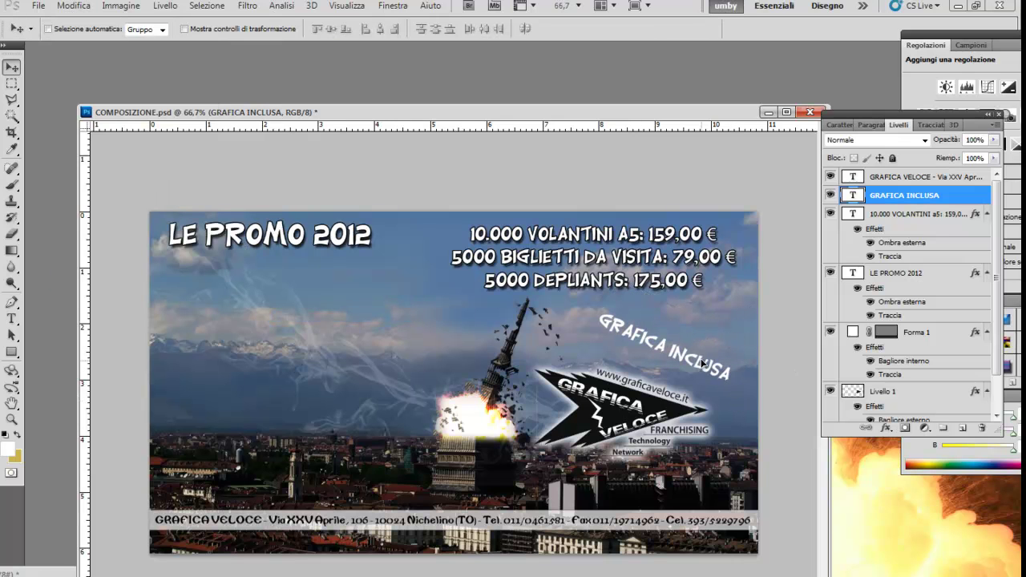
# Step: Set the GRAFICA INCLUSA stroke size to 1 px
pyautogui.click(885, 428)
pyautogui.click(882, 569)
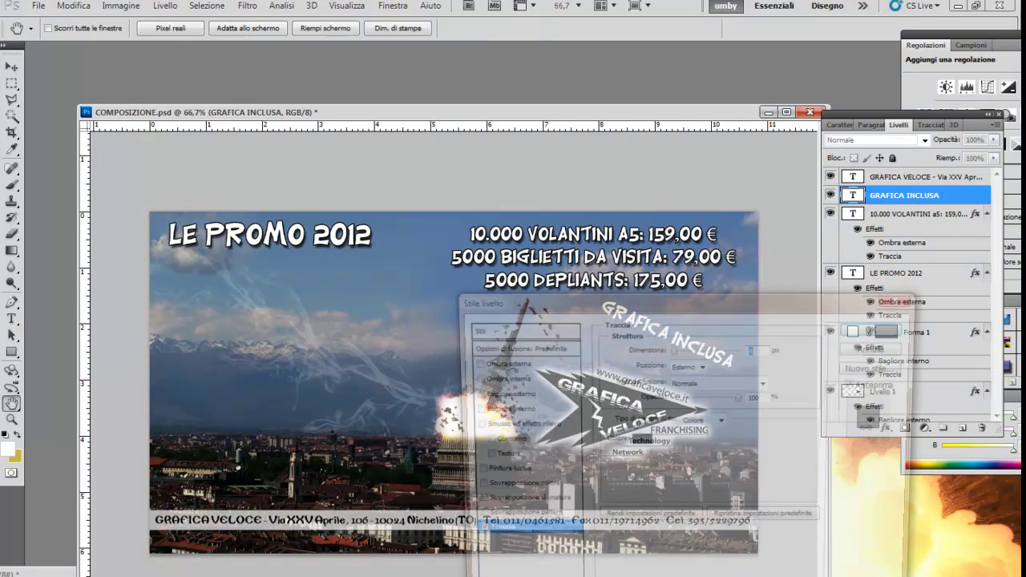
pyautogui.moveTo(723, 368); pyautogui.dragTo(736, 407)
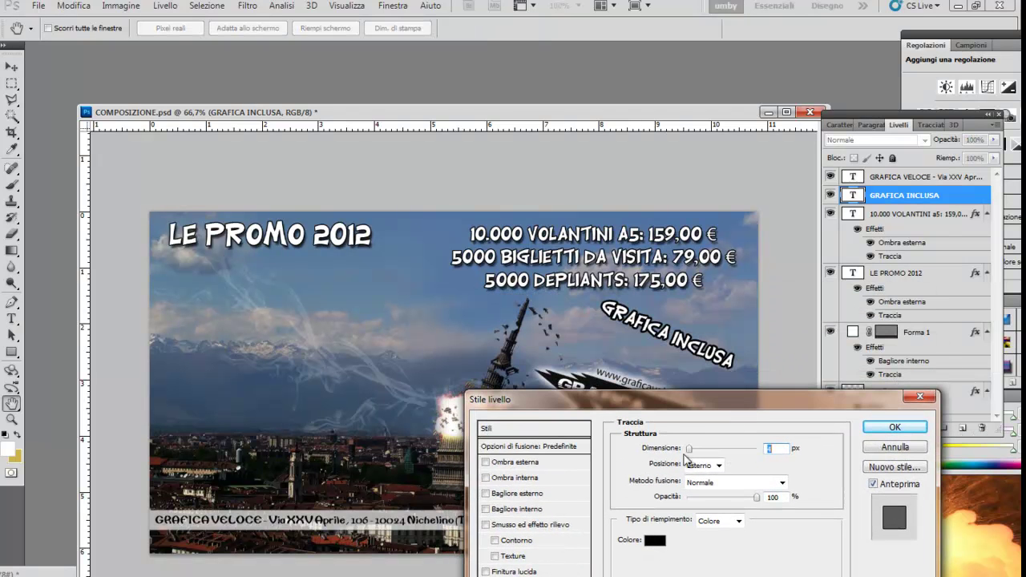
pyautogui.moveTo(689, 449); pyautogui.dragTo(687, 450)
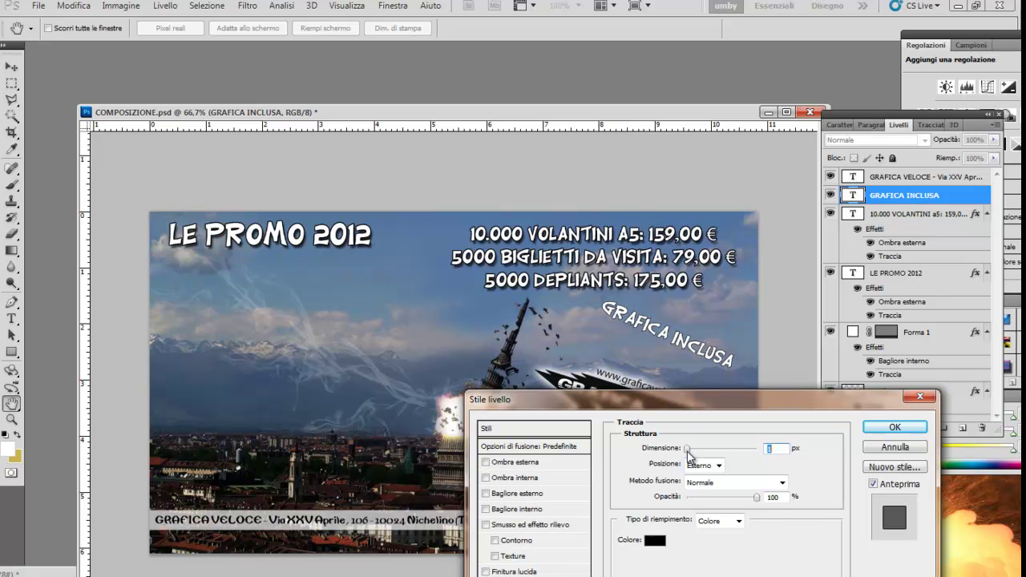
pyautogui.click(895, 427)
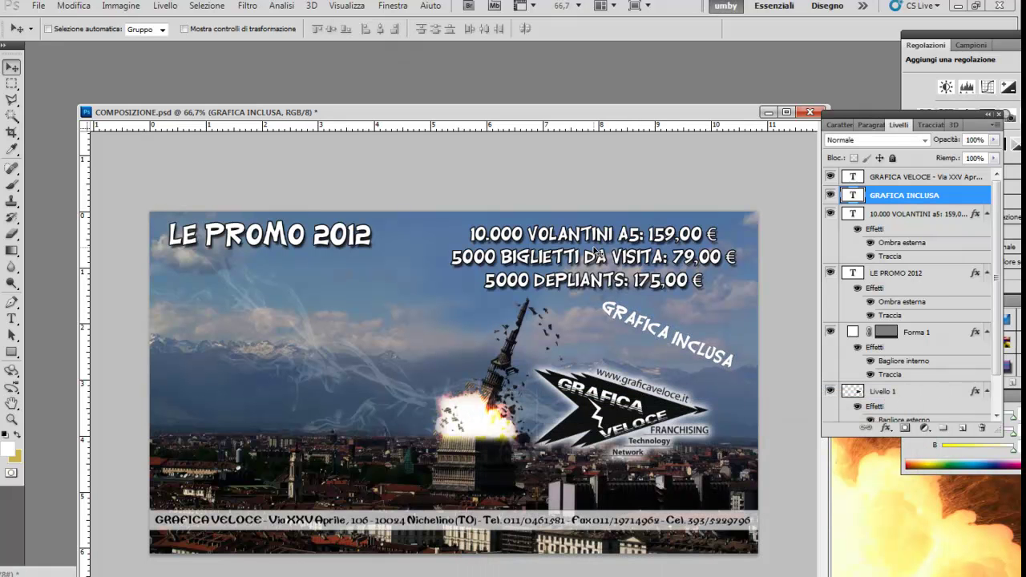
# Step: Save the price list's drop shadow and stroke effects as a new style named NE
pyautogui.rightClick(619, 282)
pyautogui.click(635, 288)
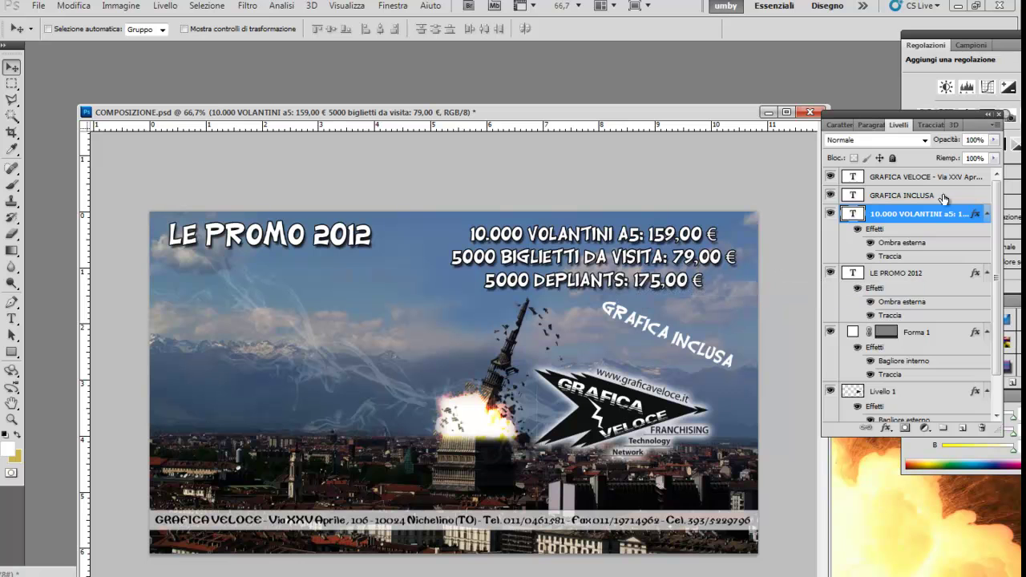
pyautogui.click(886, 428)
pyautogui.click(840, 452)
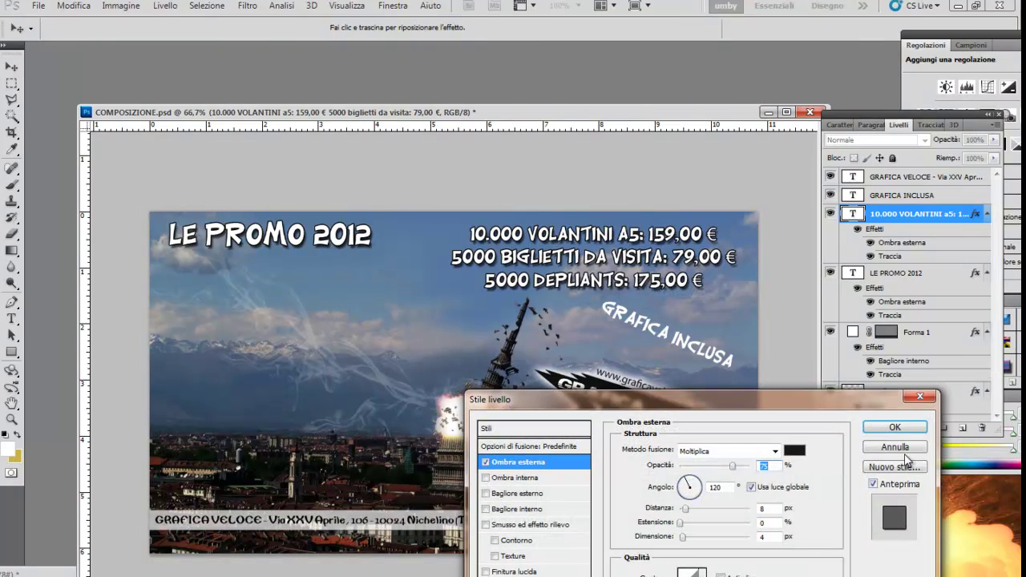
pyautogui.click(892, 469)
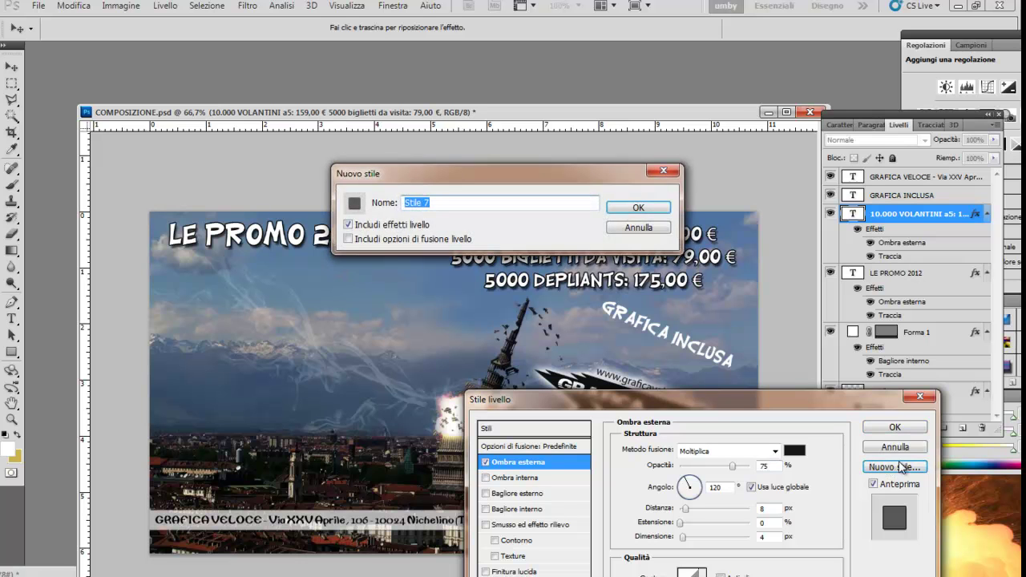
pyautogui.write('NERO')
pyautogui.press('Return')
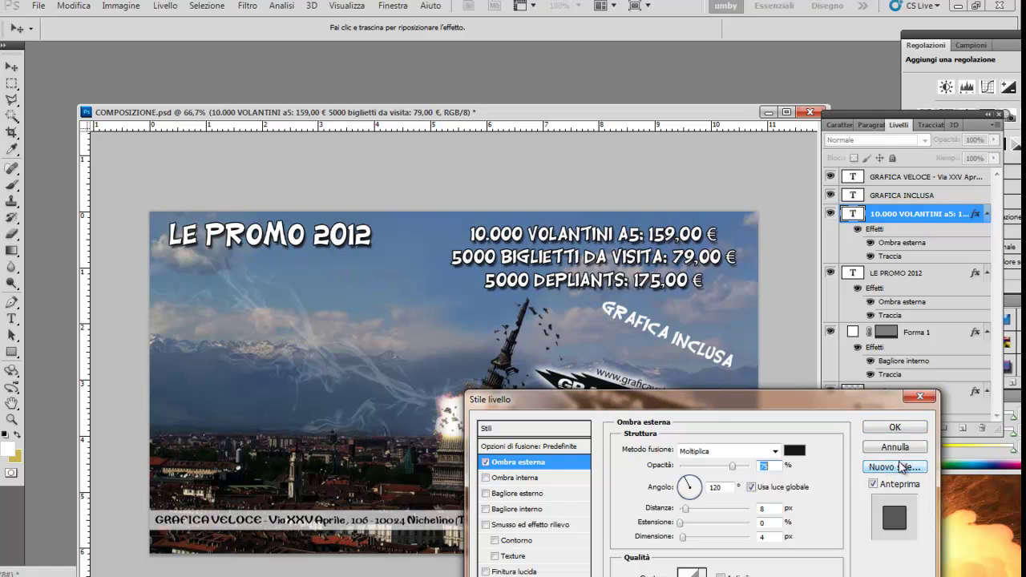
pyautogui.click(894, 427)
# Step: Apply the new NE style to the GRAFICA INCLUSA layer from the Styles panel
pyautogui.rightClick(686, 345)
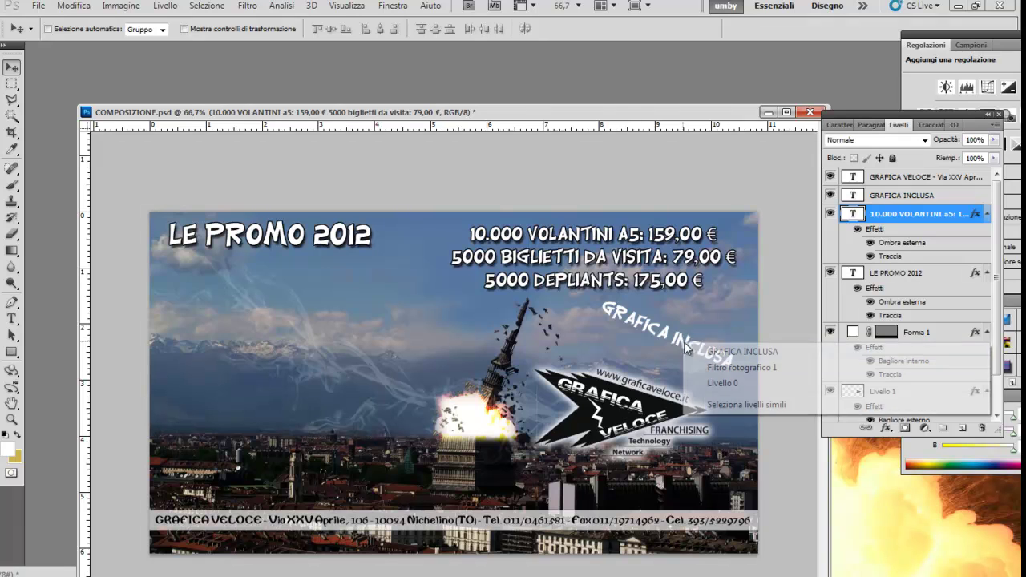
pyautogui.click(704, 354)
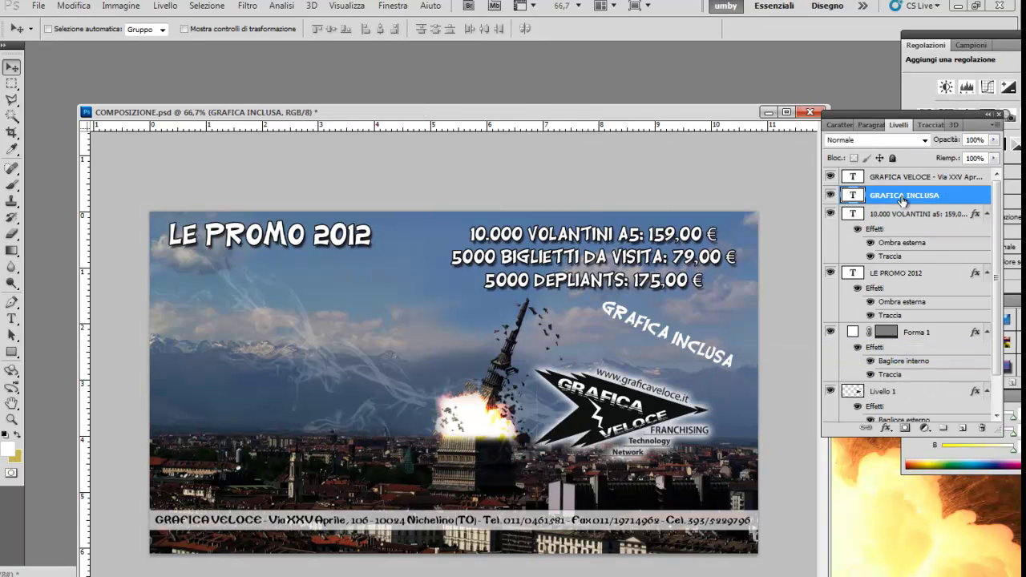
pyautogui.click(393, 6)
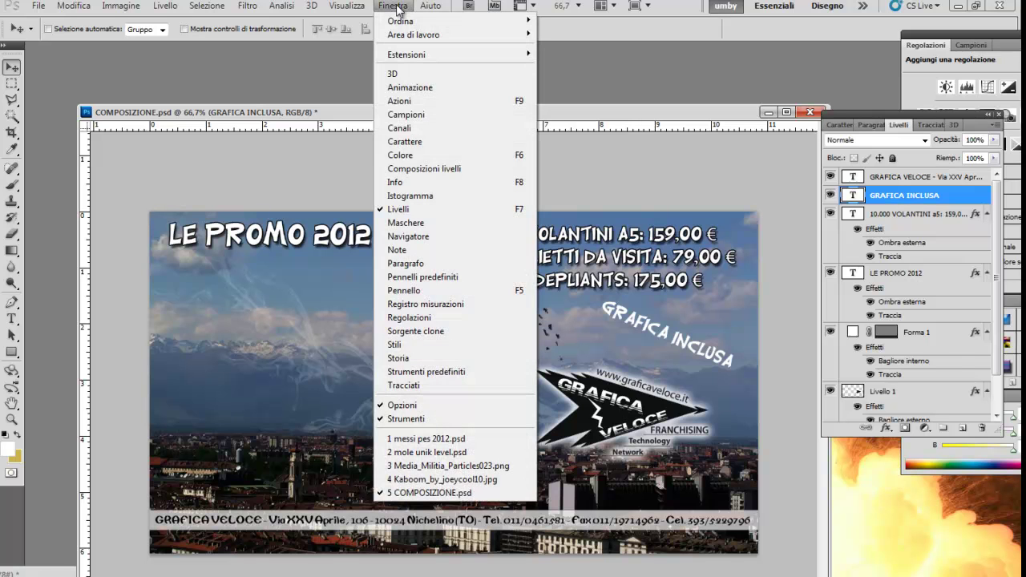
pyautogui.click(428, 345)
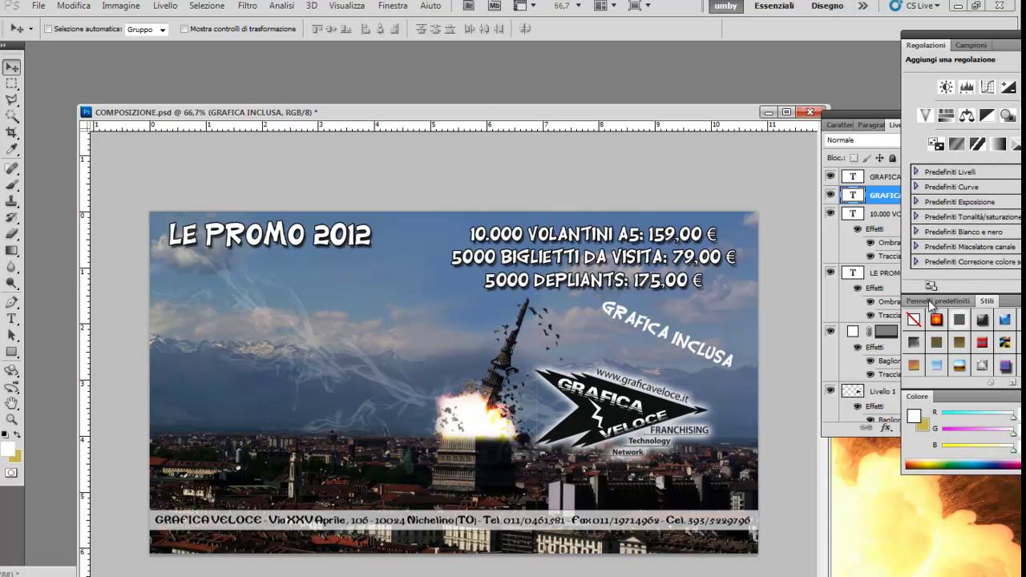
pyautogui.moveTo(941, 46); pyautogui.dragTo(882, 42)
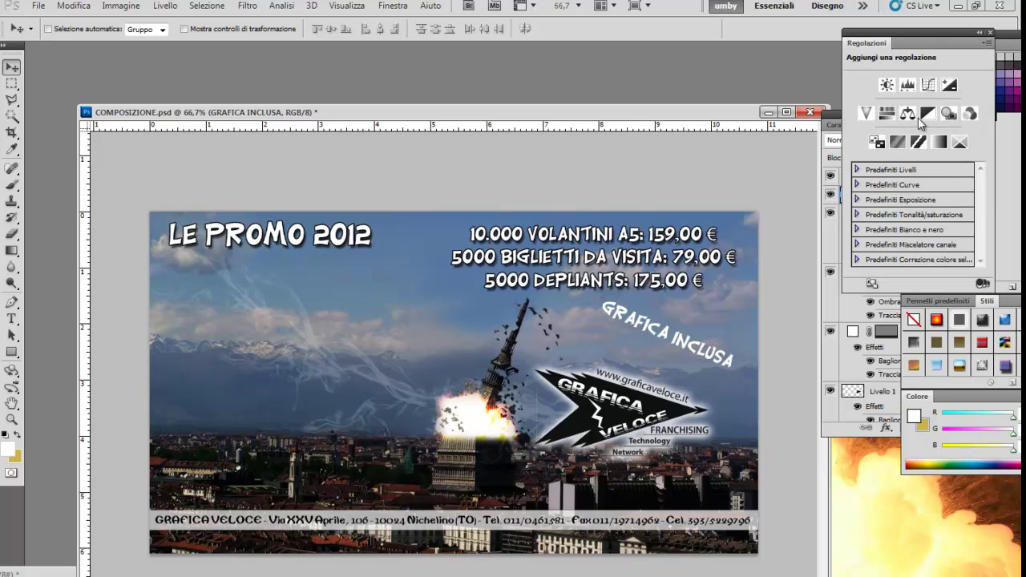
pyautogui.moveTo(1015, 302)
pyautogui.mouseDown()
pyautogui.moveTo(948, 292)
pyautogui.moveTo(946, 343)
pyautogui.mouseUp()
pyautogui.click(816, 358)
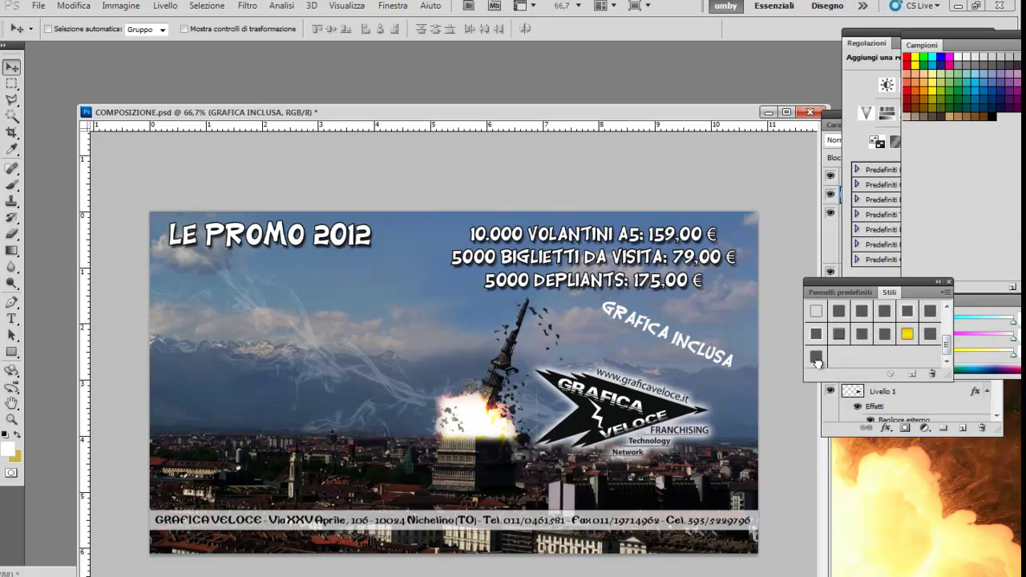
# Step: Nudge GRAFICA INCLUSA slightly right and down
pyautogui.rightClick(664, 331)
pyautogui.click(694, 345)
pyautogui.moveTo(687, 340); pyautogui.dragTo(695, 349)
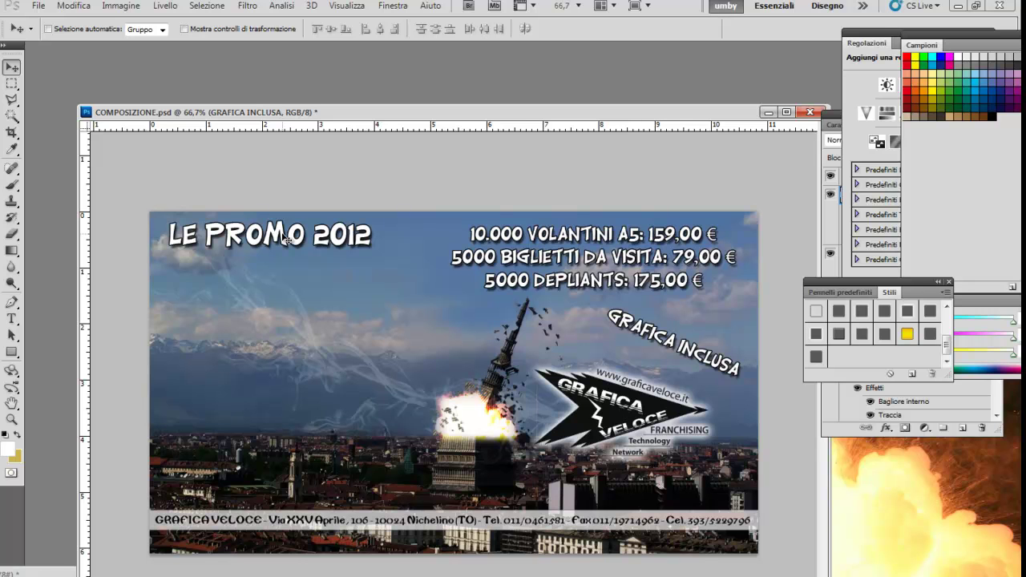
pyautogui.rightClick(577, 241)
pyautogui.moveTo(588, 255); pyautogui.dragTo(587, 255)
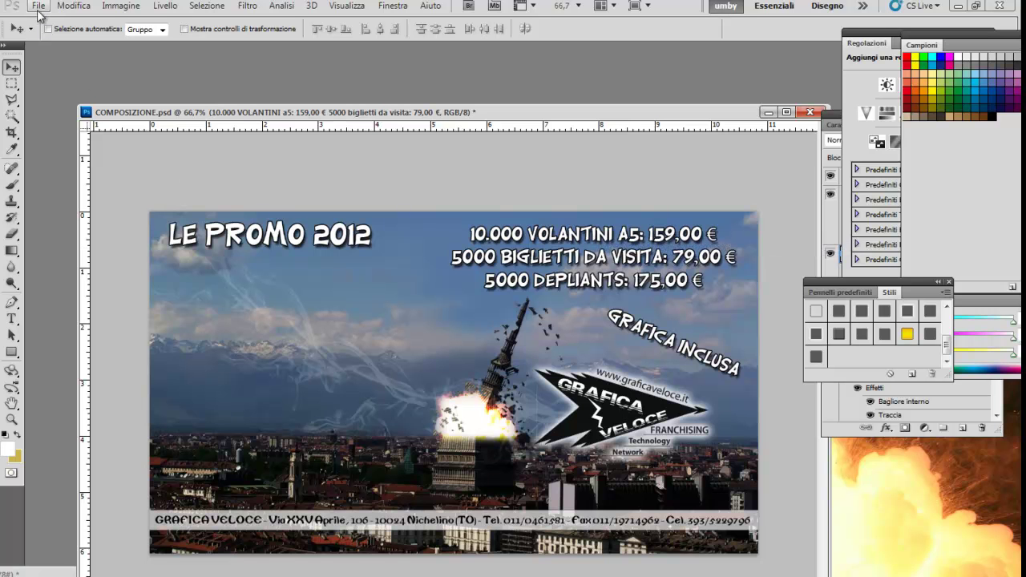
# Step: Close the other open document without saving its changes
pyautogui.moveTo(236, 113)
pyautogui.mouseDown()
pyautogui.moveTo(181, 106)
pyautogui.moveTo(311, 92)
pyautogui.mouseUp()
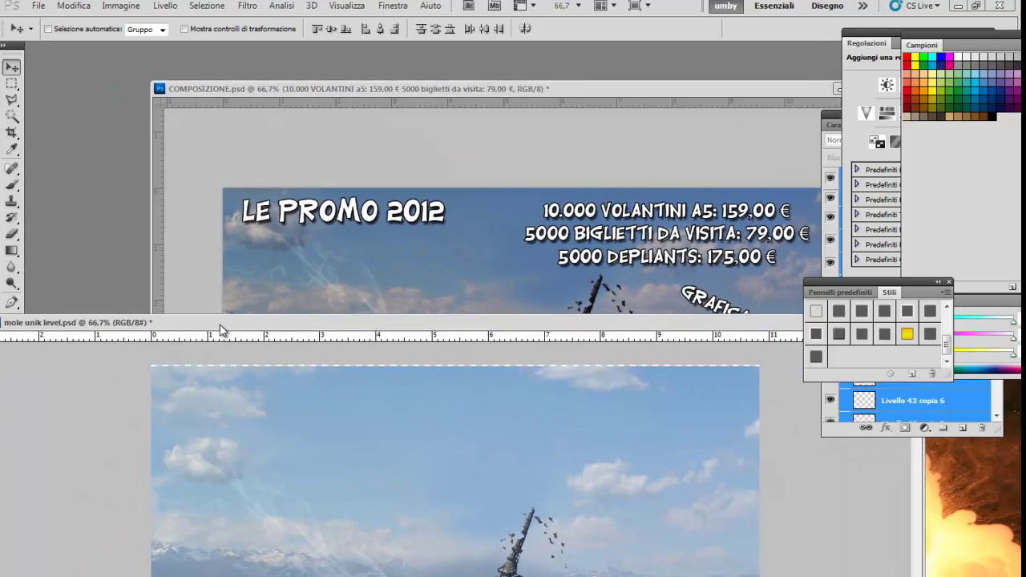
pyautogui.moveTo(481, 570); pyautogui.dragTo(607, 350)
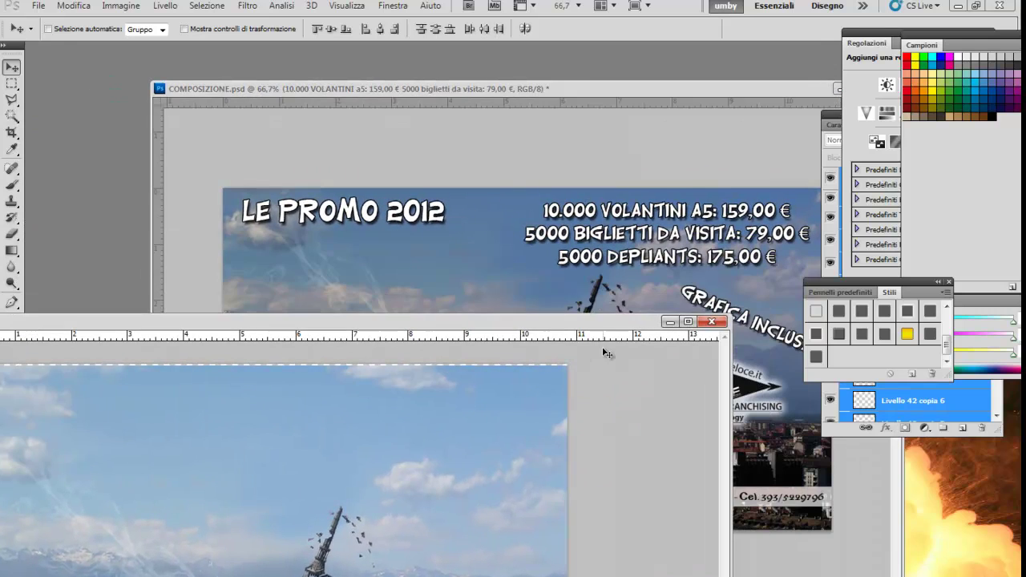
pyautogui.click(711, 322)
pyautogui.click(497, 238)
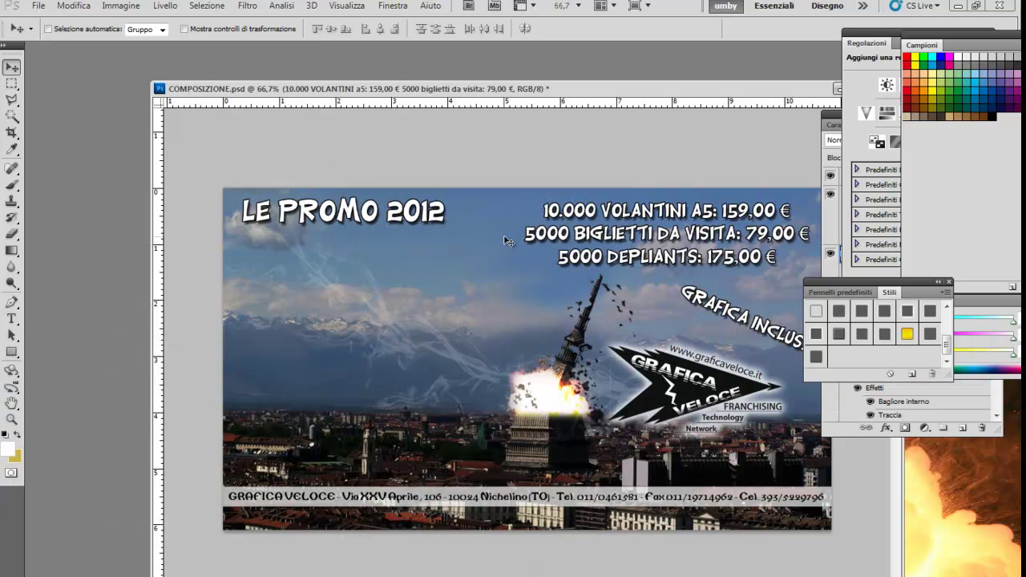
# Step: Open messi pes 2012.psd from C:\pes2012\MESSI
pyautogui.click(38, 5)
pyautogui.click(62, 34)
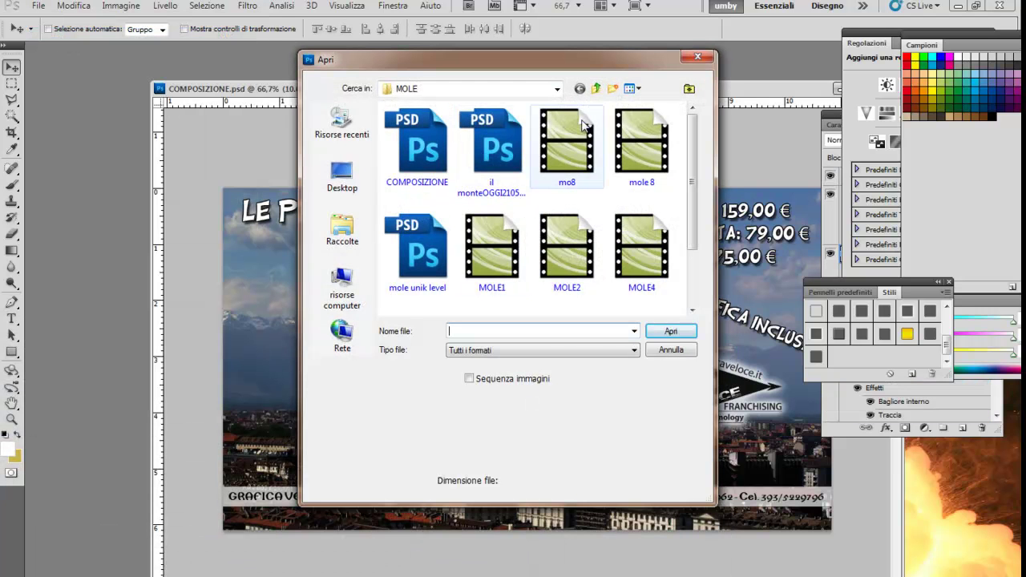
pyautogui.click(596, 90)
pyautogui.click(596, 90)
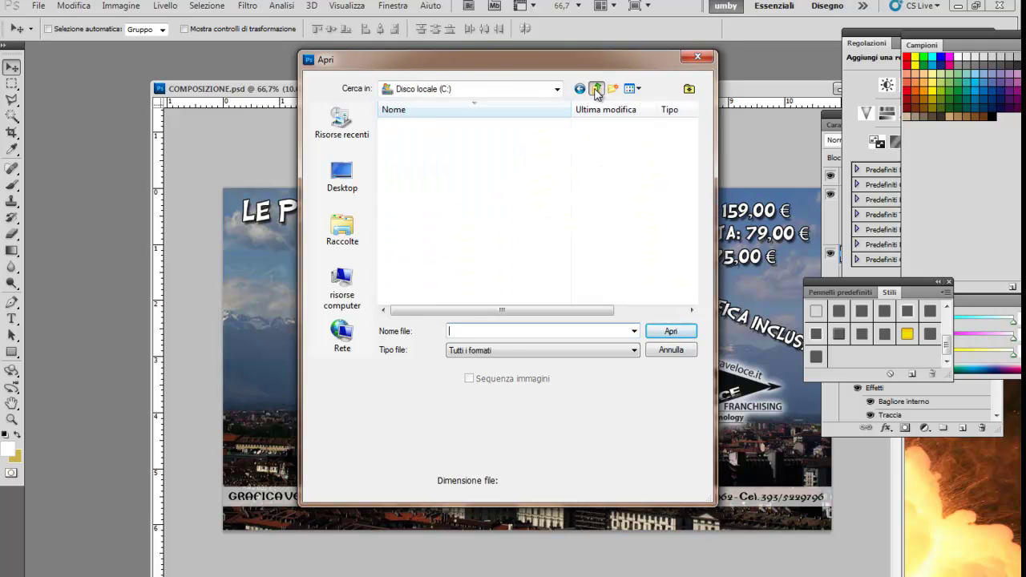
pyautogui.click(449, 191)
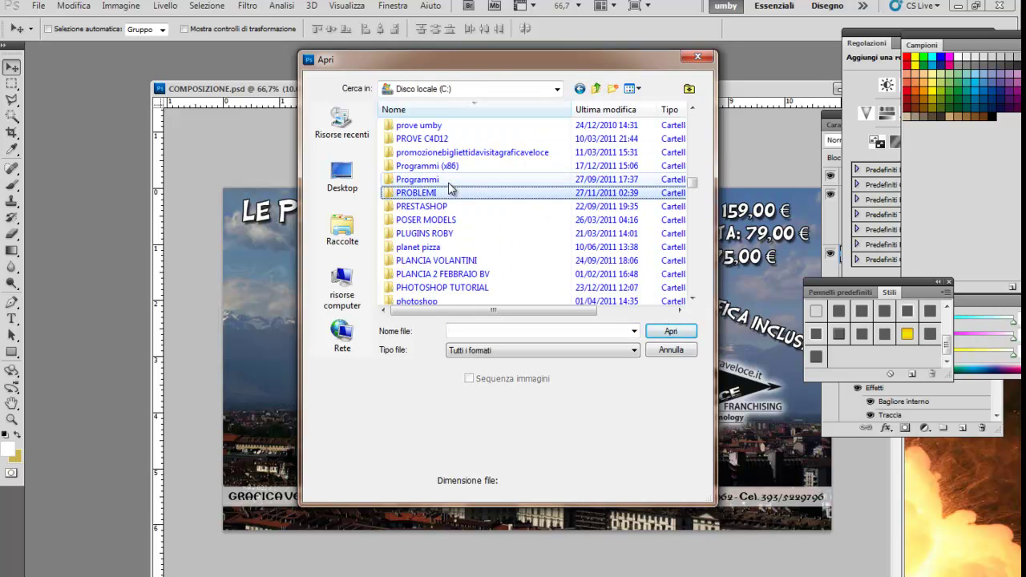
pyautogui.press('Down')
pyautogui.press('Down')
pyautogui.press('Down')
pyautogui.press('Down')
pyautogui.press('Down')
pyautogui.press('Down')
pyautogui.press('Down')
pyautogui.press('Down')
pyautogui.press('Down')
pyautogui.click(399, 154)
pyautogui.doubleClick(393, 154)
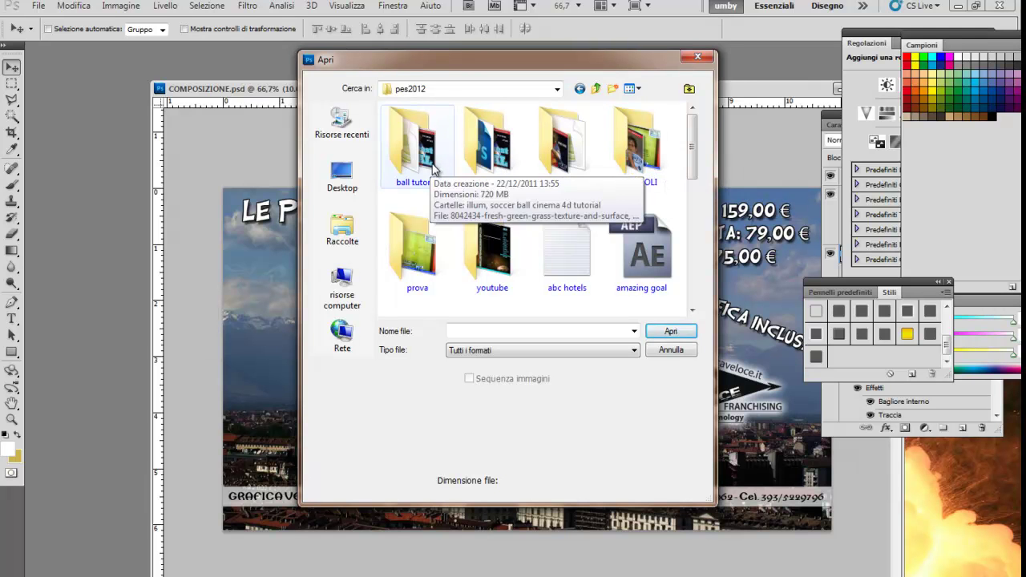
pyautogui.doubleClick(565, 178)
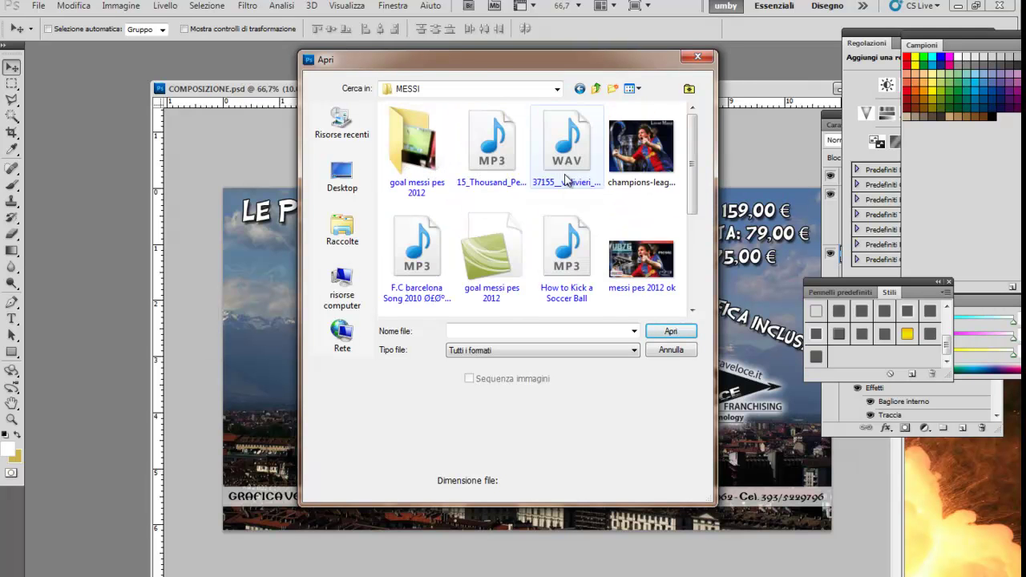
pyautogui.scroll(-3, 553, 192)
pyautogui.click(507, 212)
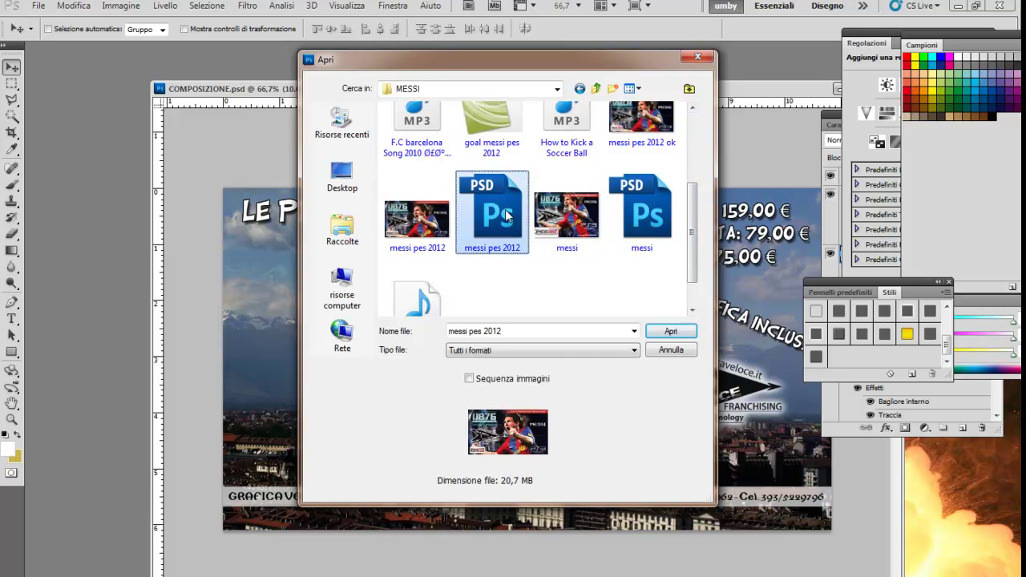
pyautogui.doubleClick(507, 213)
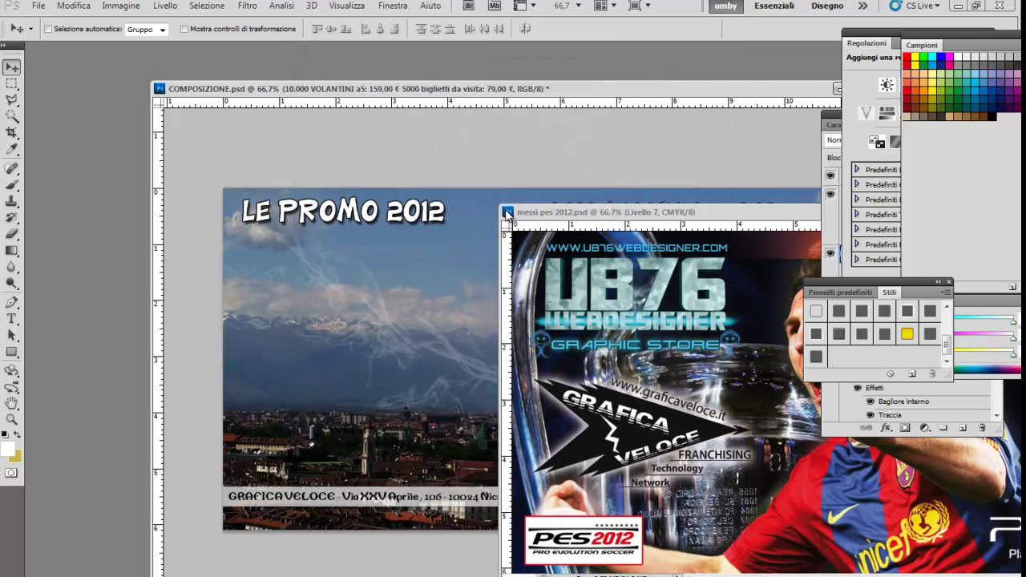
# Step: Make Graphic STORE copia 2 the active layer in the messi pes 2012 document
pyautogui.rightClick(617, 295)
pyautogui.click(650, 300)
pyautogui.moveTo(654, 220); pyautogui.dragTo(317, 189)
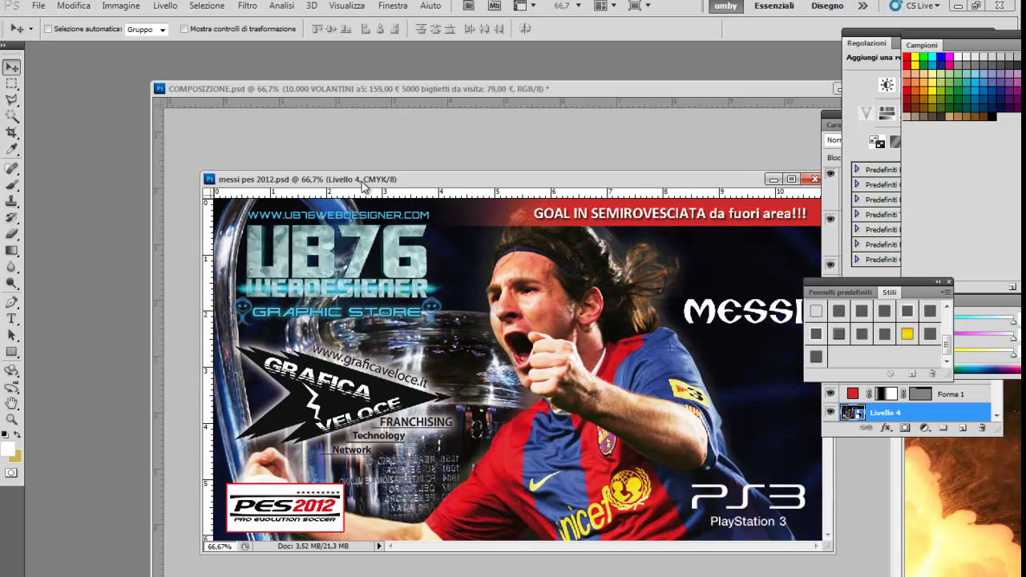
pyautogui.moveTo(317, 190); pyautogui.dragTo(375, 189)
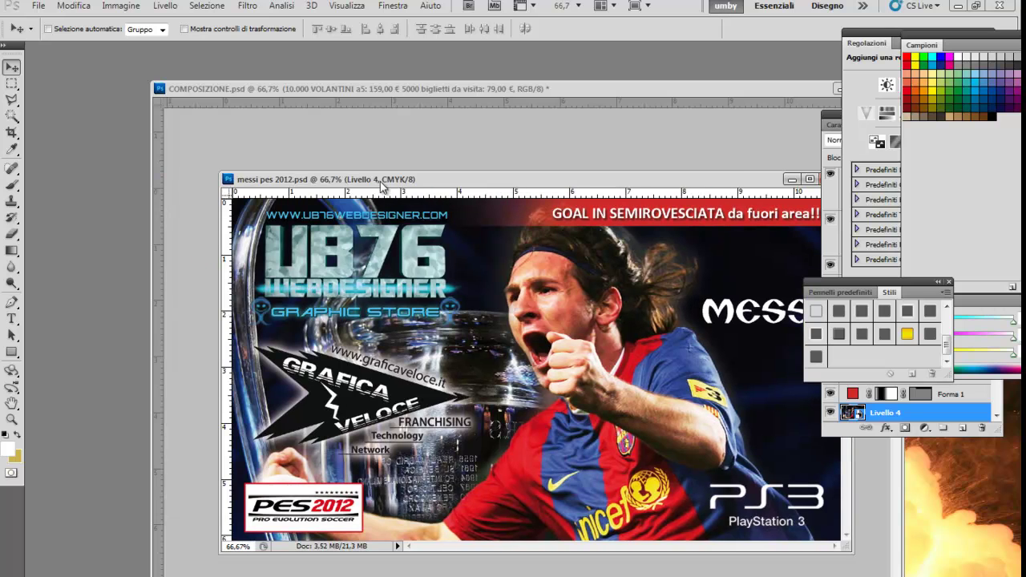
pyautogui.rightClick(367, 396)
pyautogui.click(381, 262)
pyautogui.rightClick(372, 261)
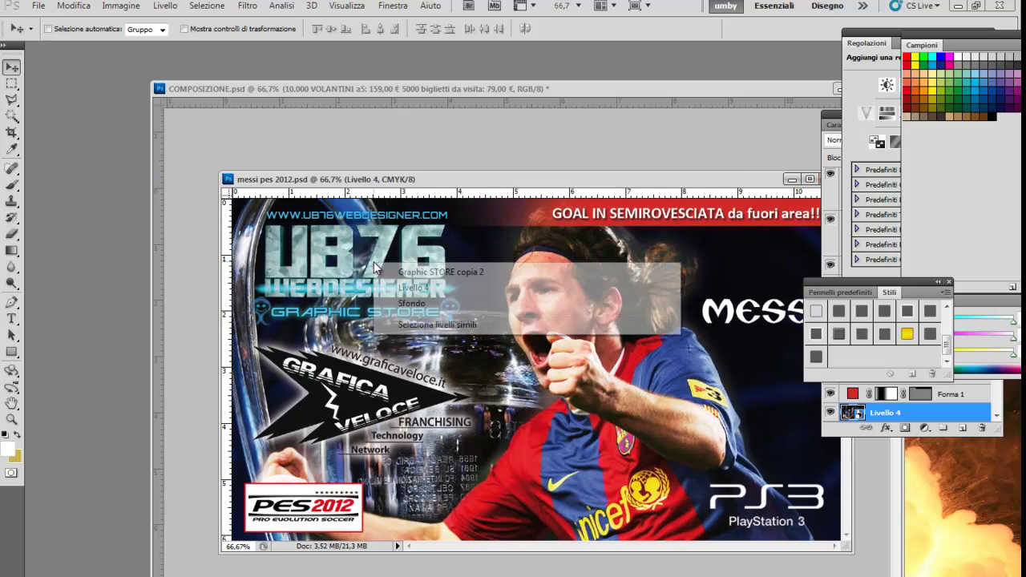
pyautogui.click(382, 273)
pyautogui.rightClick(376, 269)
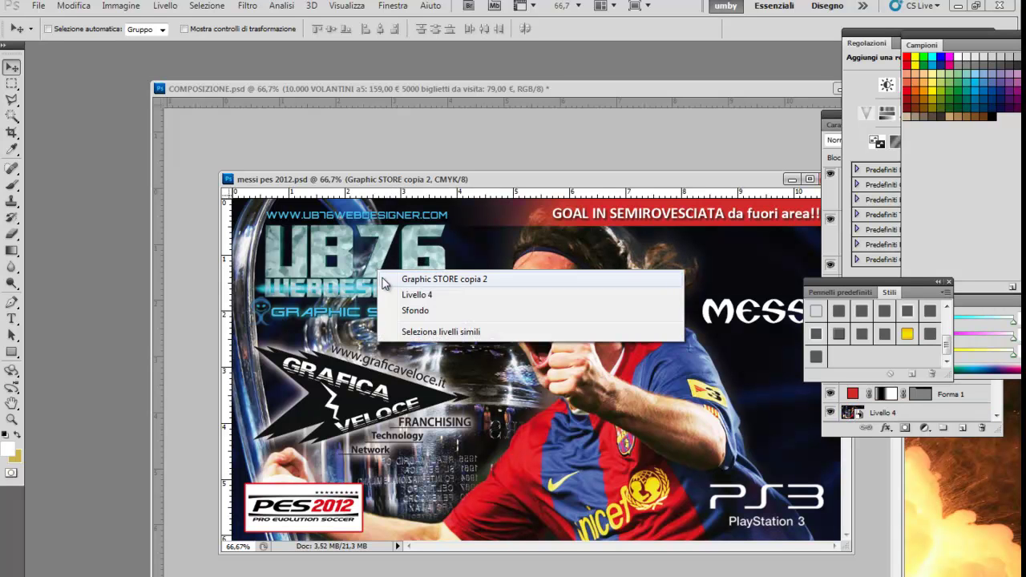
pyautogui.click(403, 281)
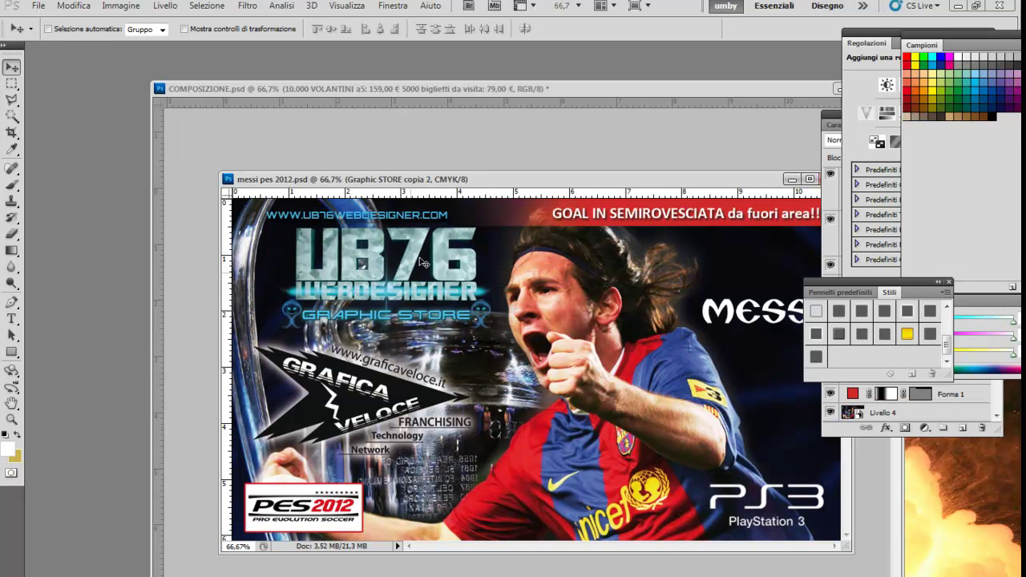
# Step: Drag the UB76 logo into the COMPOSIZIONE flyer at its bottom-left
pyautogui.moveTo(430, 184); pyautogui.dragTo(646, 190)
pyautogui.moveTo(609, 283)
pyautogui.mouseDown()
pyautogui.moveTo(346, 307)
pyautogui.moveTo(346, 422)
pyautogui.mouseUp()
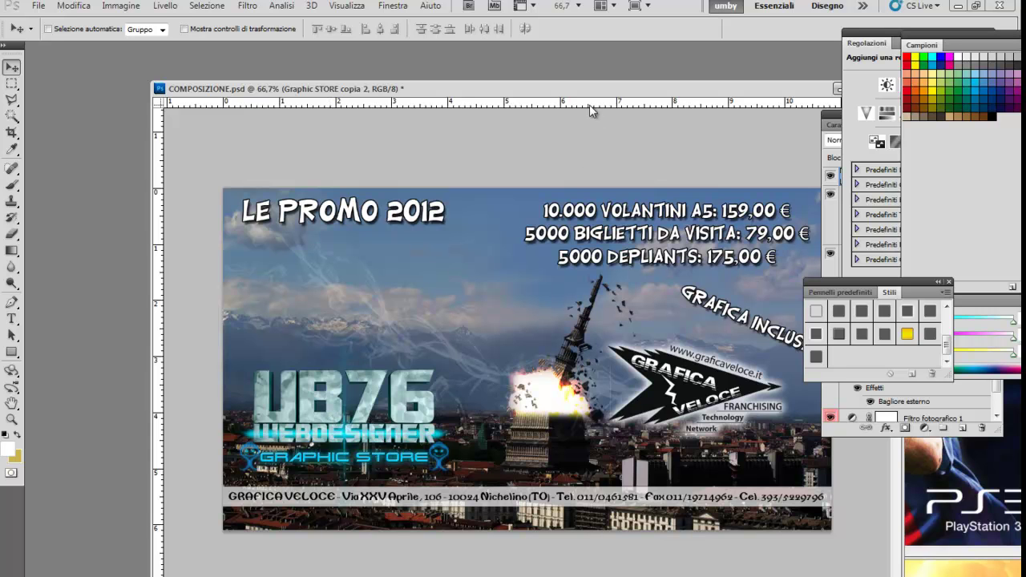
pyautogui.moveTo(577, 90); pyautogui.dragTo(513, 88)
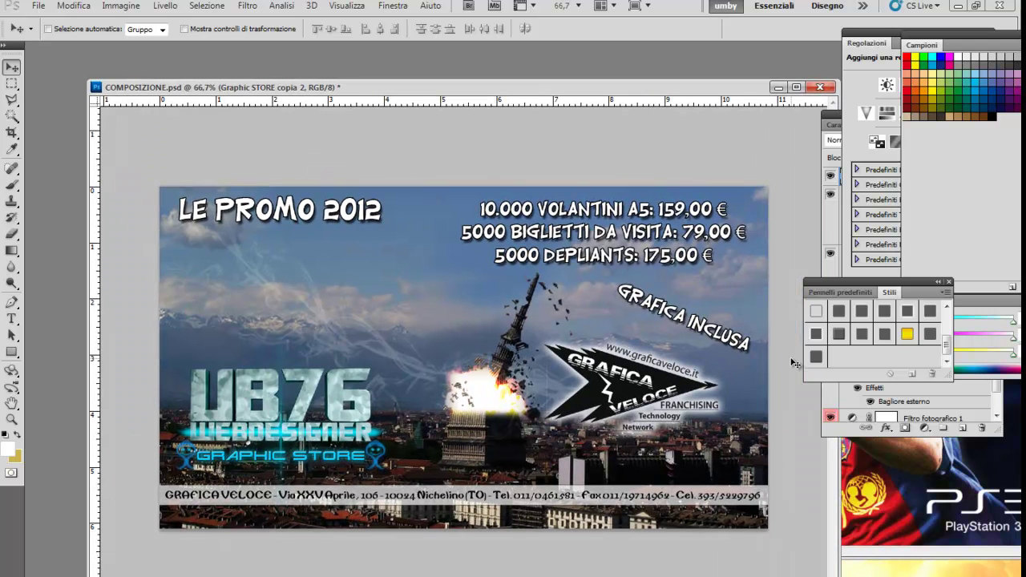
# Step: Select the LE PROMO 2012 layer and bring the full Layers panel forward
pyautogui.rightClick(343, 218)
pyautogui.click(361, 222)
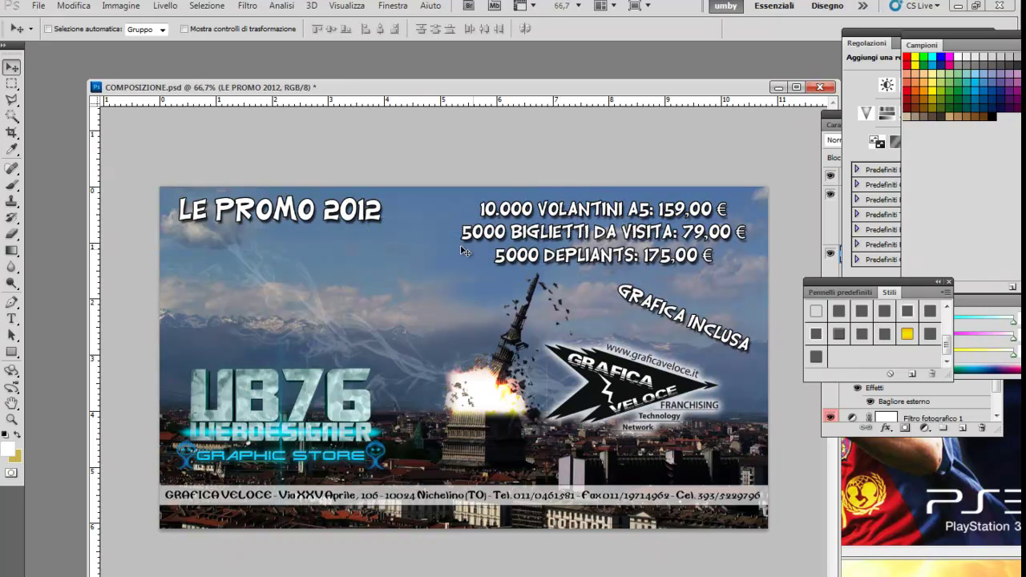
pyautogui.rightClick(375, 183)
pyautogui.click(390, 222)
pyautogui.moveTo(885, 292); pyautogui.dragTo(951, 409)
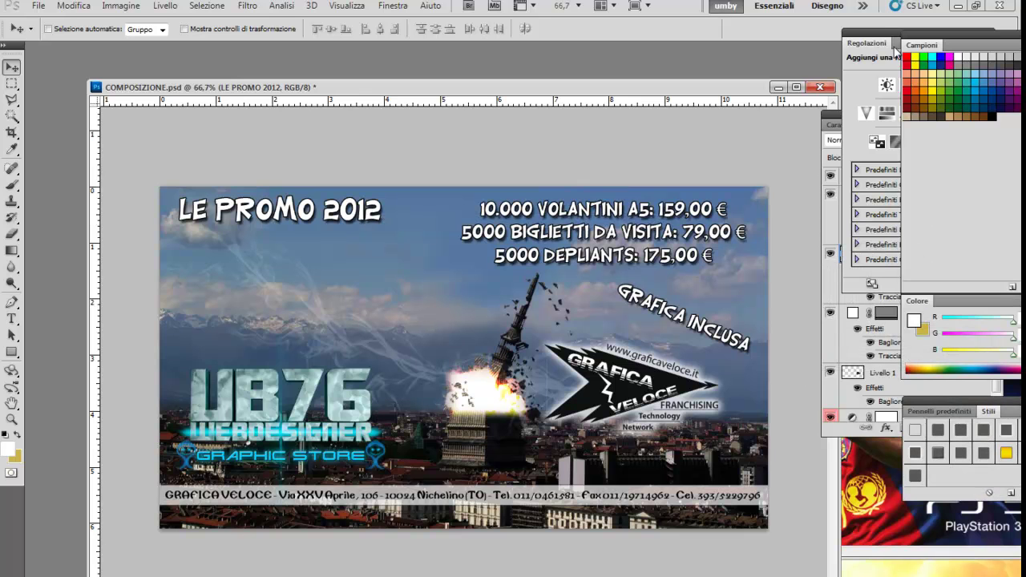
pyautogui.click(838, 117)
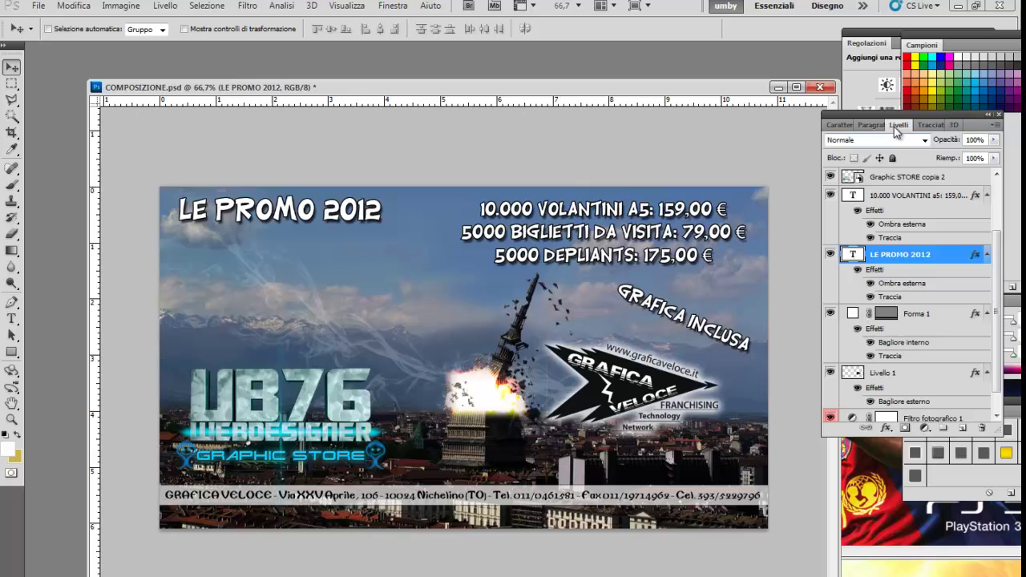
# Step: Cut 2012 out of the title so it reads LE PROMO
pyautogui.doubleClick(852, 254)
pyautogui.click(324, 210)
pyautogui.moveTo(324, 210); pyautogui.dragTo(420, 212)
pyautogui.click(73, 6)
pyautogui.click(105, 85)
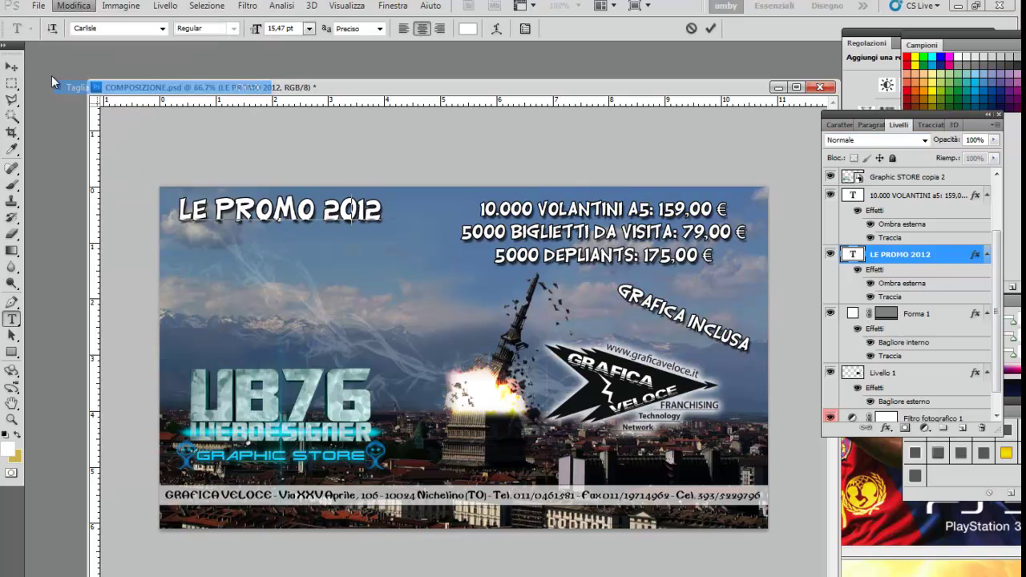
pyautogui.click(11, 66)
# Step: Duplicate the LE PROMO layer and retype the copy as 2012
pyautogui.click(165, 6)
pyautogui.click(191, 33)
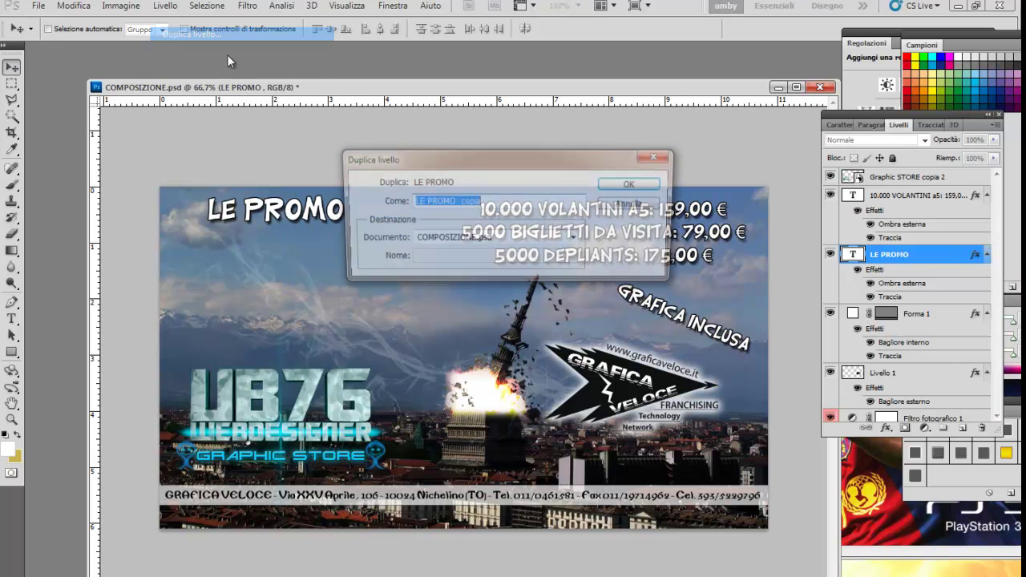
pyautogui.click(628, 183)
pyautogui.moveTo(688, 251); pyautogui.dragTo(731, 303)
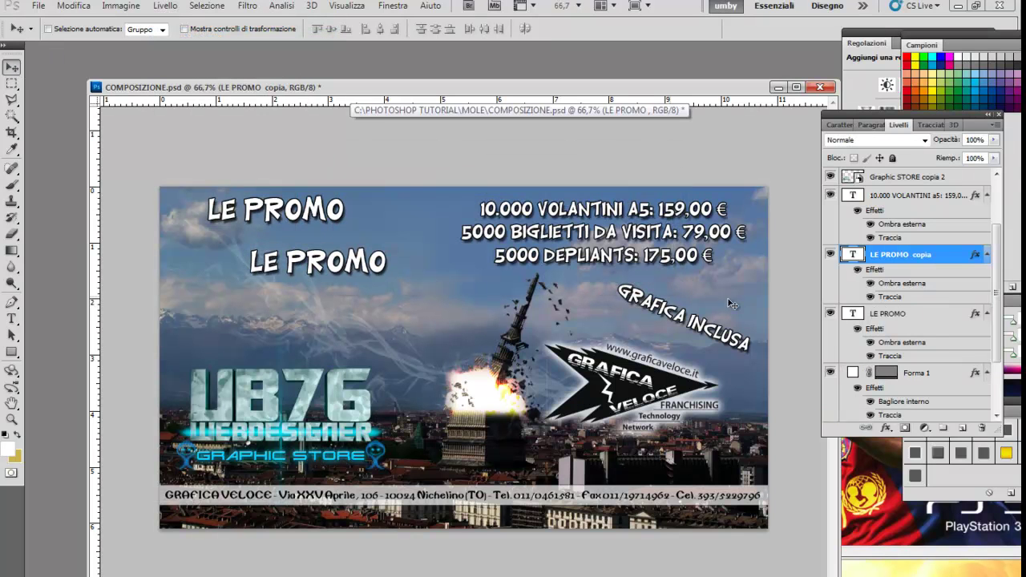
pyautogui.doubleClick(854, 255)
pyautogui.write('2012')
pyautogui.click(12, 65)
# Step: Scale 2012 to about 320% and place it under LE PROMO
pyautogui.hotkey('ctrl', 't')
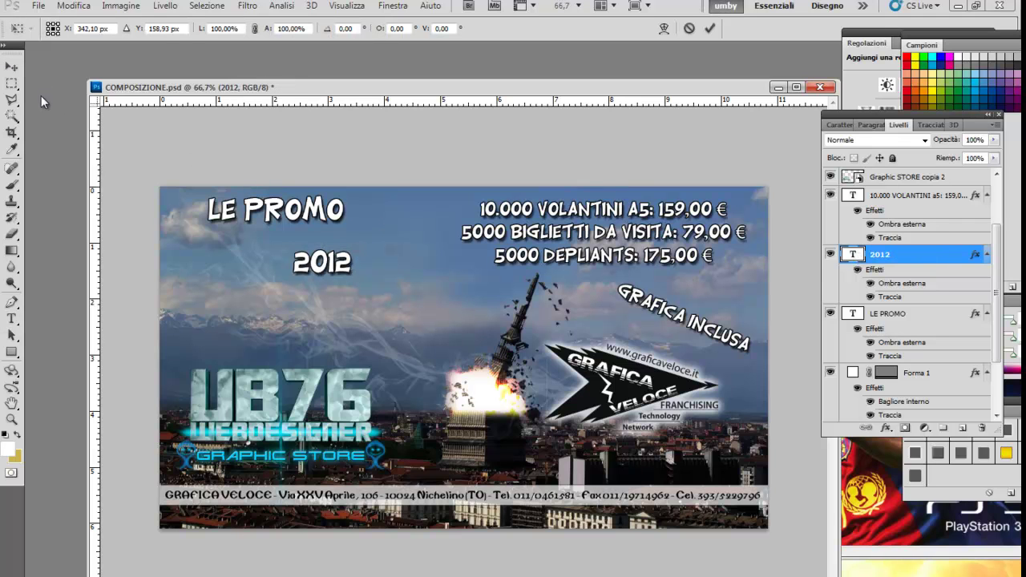
pyautogui.moveTo(351, 277); pyautogui.dragTo(481, 343)
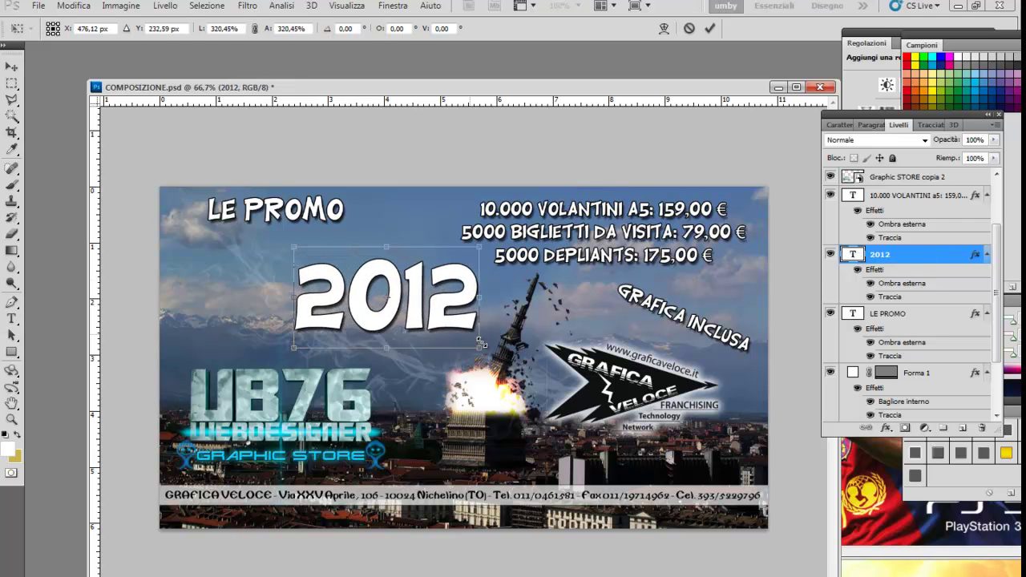
pyautogui.press('Return')
pyautogui.moveTo(412, 298); pyautogui.dragTo(372, 270)
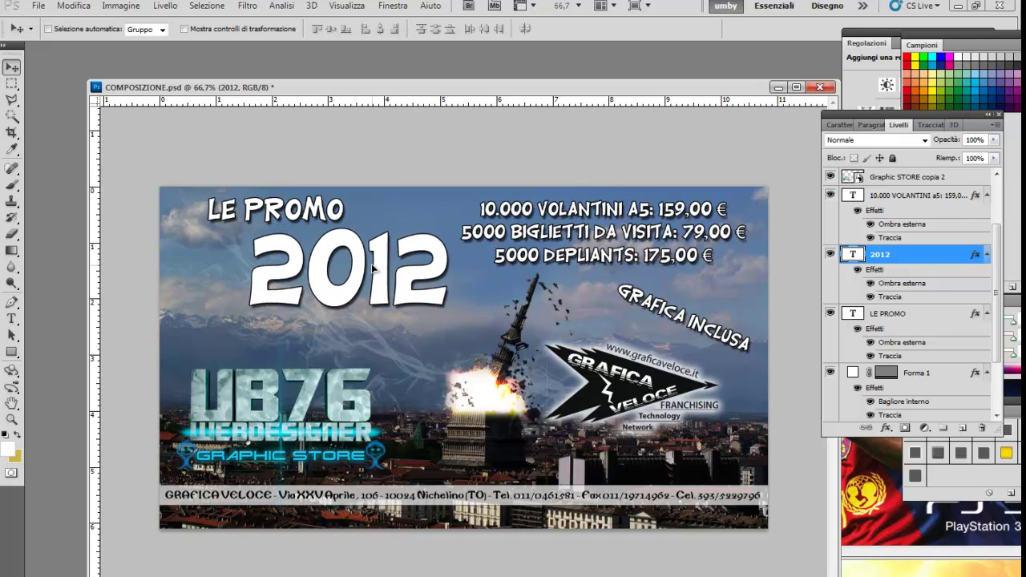
# Step: Shift LE PROMO and 2012 slightly left toward the upper-left corner
pyautogui.rightClick(295, 211)
pyautogui.click(309, 213)
pyautogui.moveTo(292, 210); pyautogui.dragTo(260, 208)
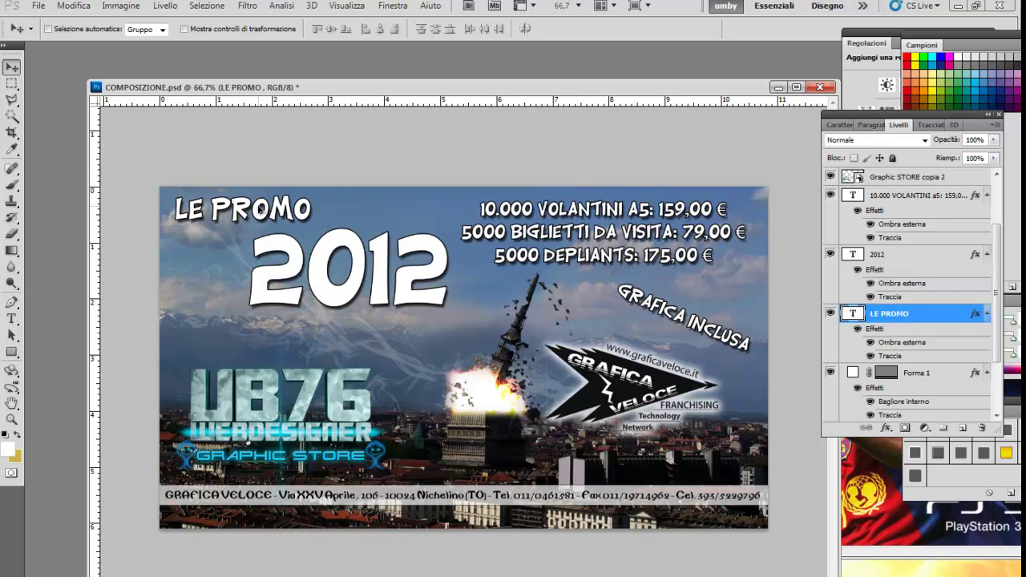
pyautogui.rightClick(350, 280)
pyautogui.click(359, 286)
pyautogui.moveTo(345, 280); pyautogui.dragTo(321, 272)
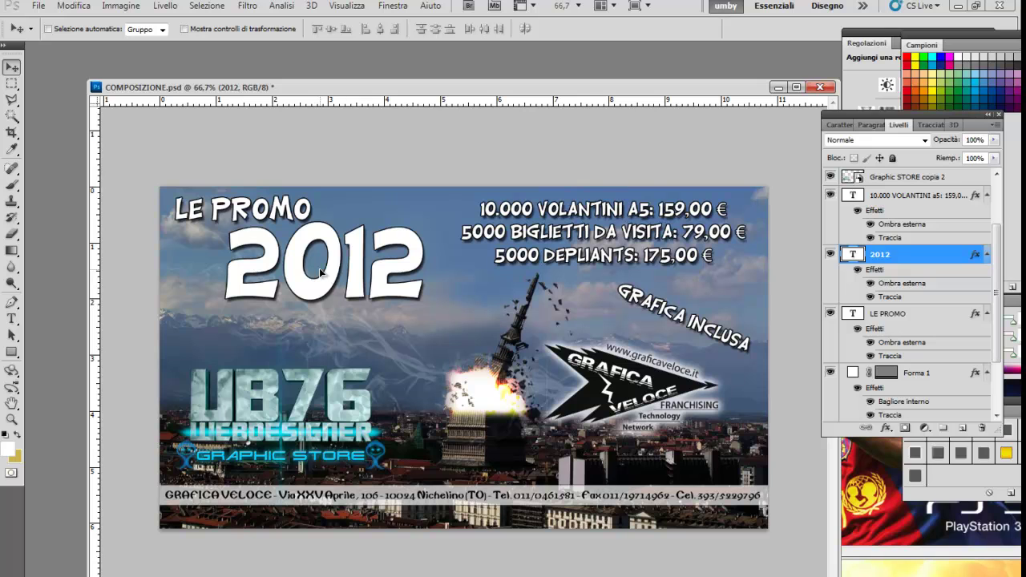
pyautogui.moveTo(320, 273); pyautogui.dragTo(324, 278)
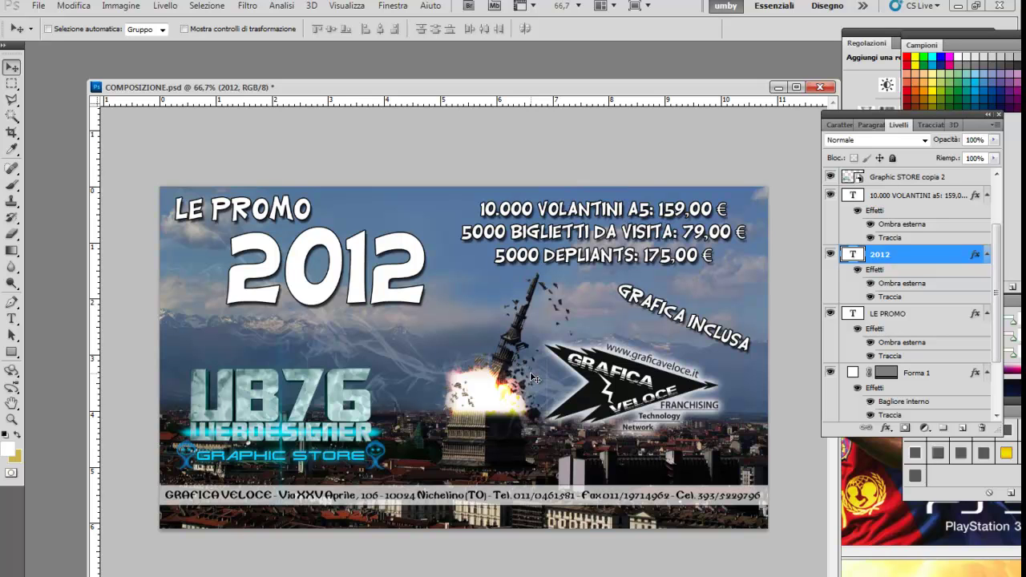
# Step: Replace the 5 in 175.00 € with 9 so the 5000 DEPLIANTS price reads 179.00 €
pyautogui.rightClick(686, 211)
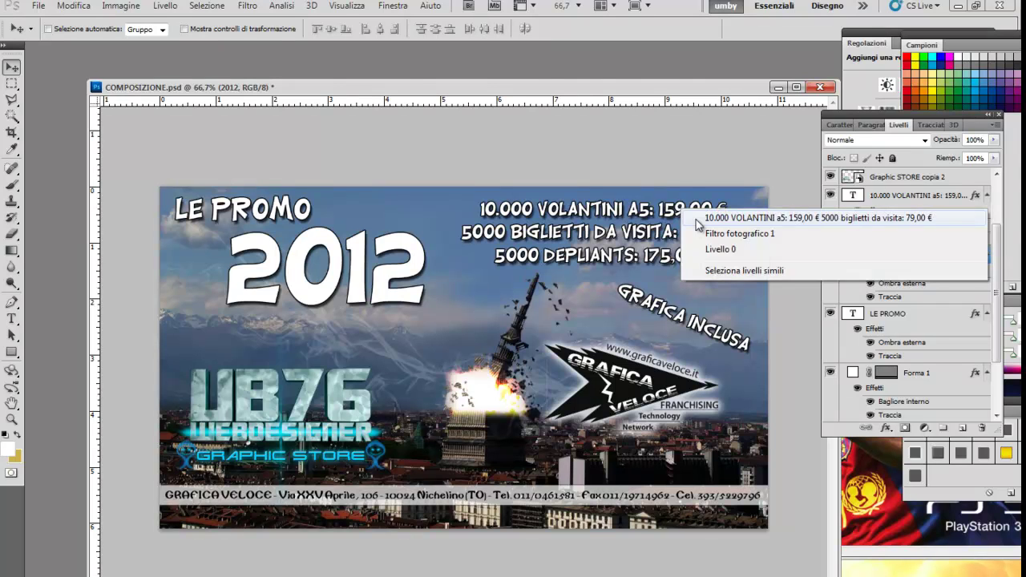
pyautogui.click(699, 219)
pyautogui.doubleClick(854, 195)
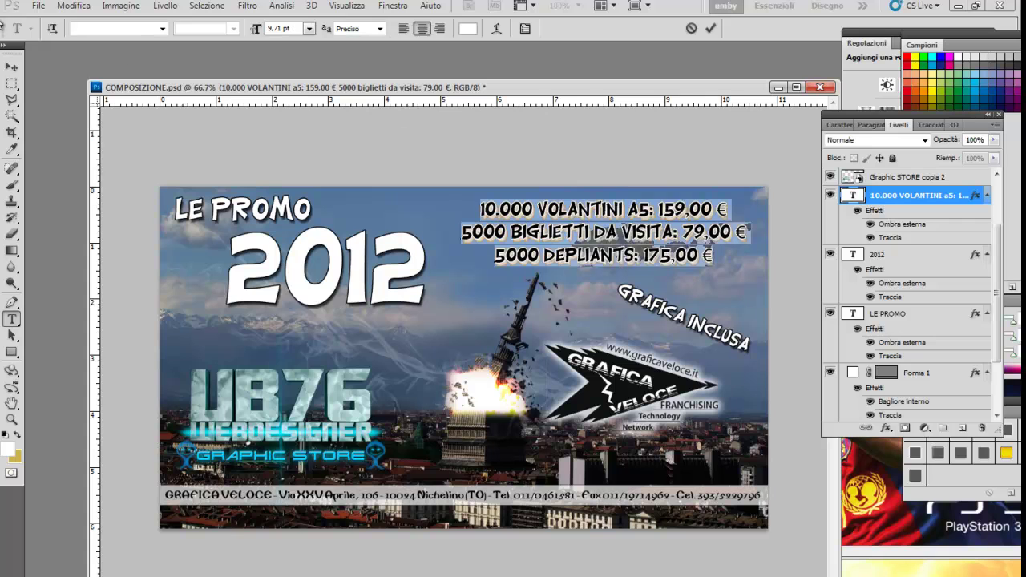
pyautogui.click(11, 66)
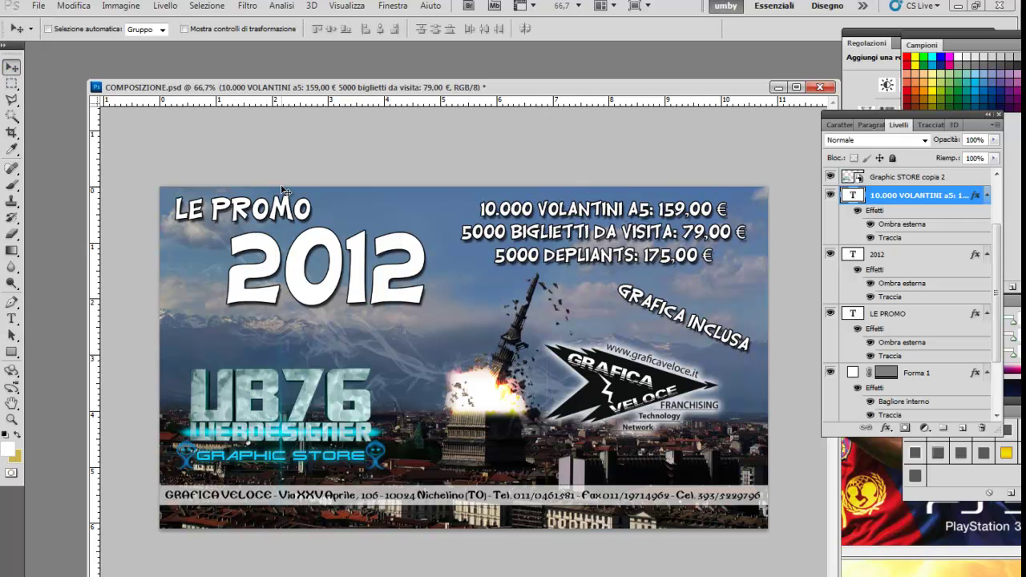
pyautogui.rightClick(658, 252)
pyautogui.click(686, 265)
pyautogui.doubleClick(852, 195)
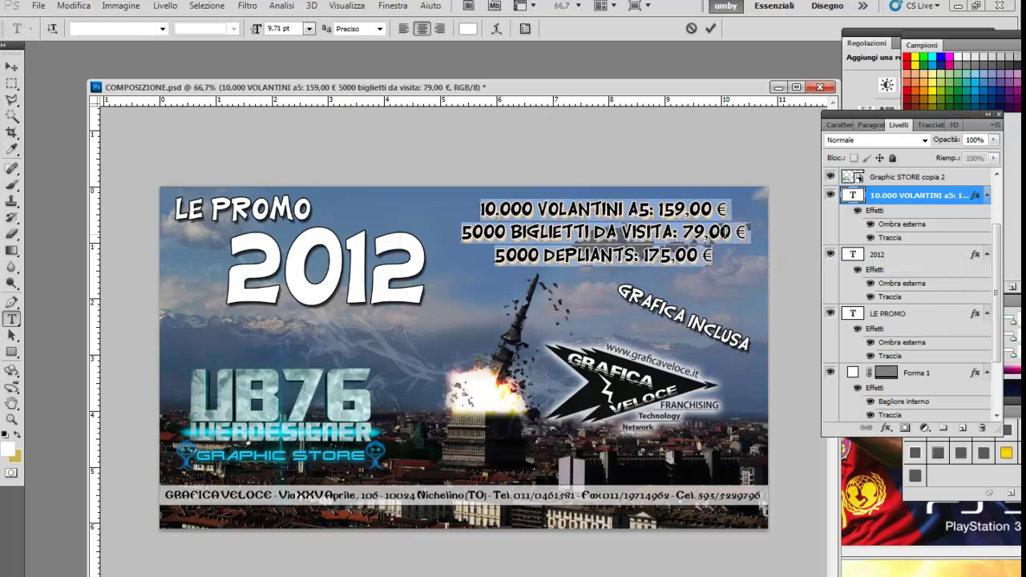
pyautogui.click(664, 255)
pyautogui.moveTo(660, 255); pyautogui.dragTo(672, 255)
pyautogui.write('9')
pyautogui.click(16, 69)
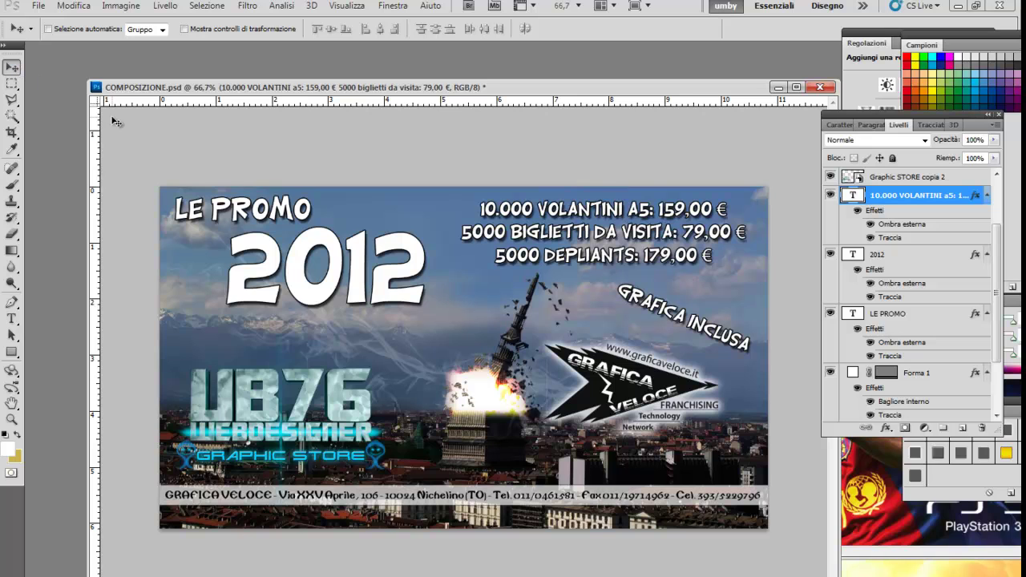